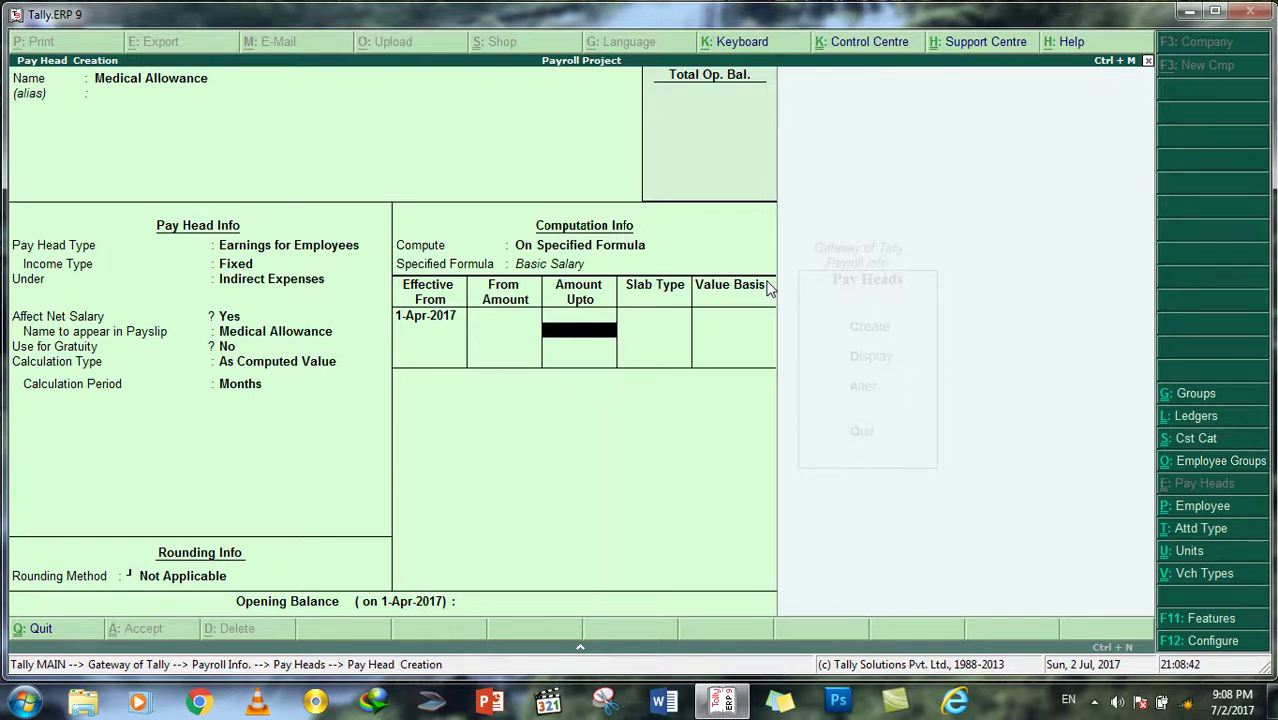
Step: Give Medical Allowance a fixed Value slab of 5,000, skip the opening balance, and save it
key("Return")
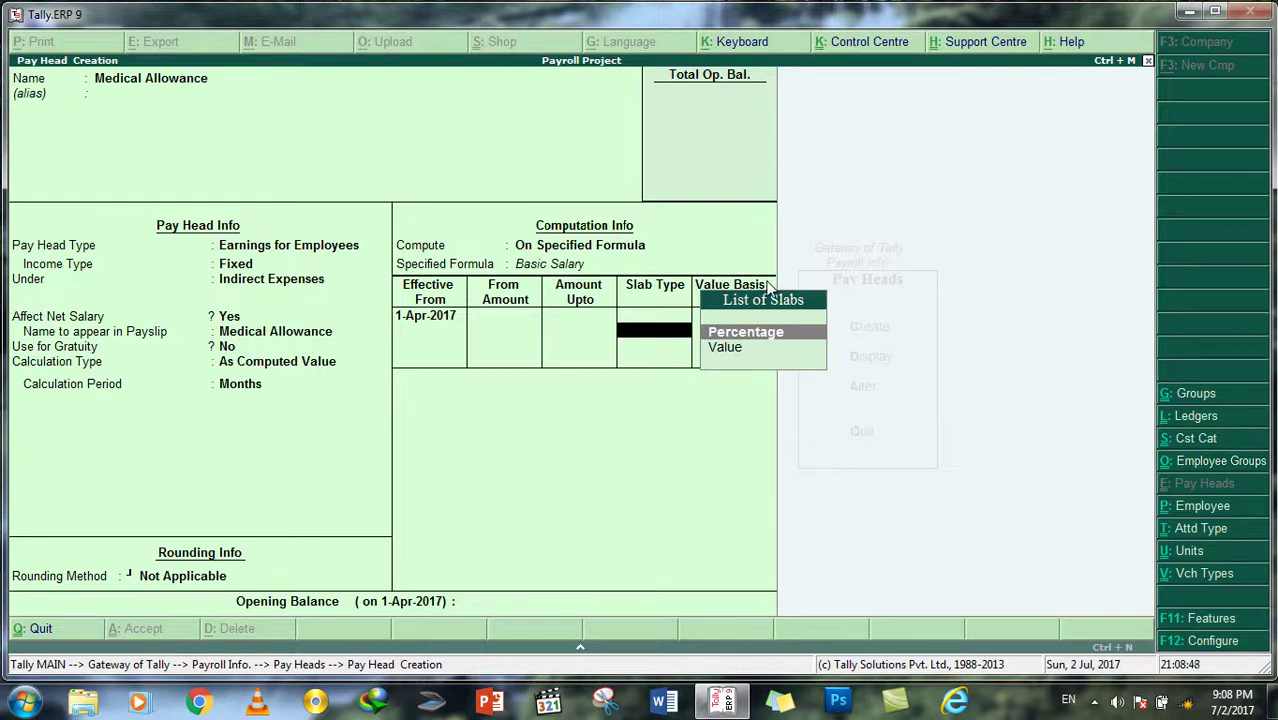
key("Down")
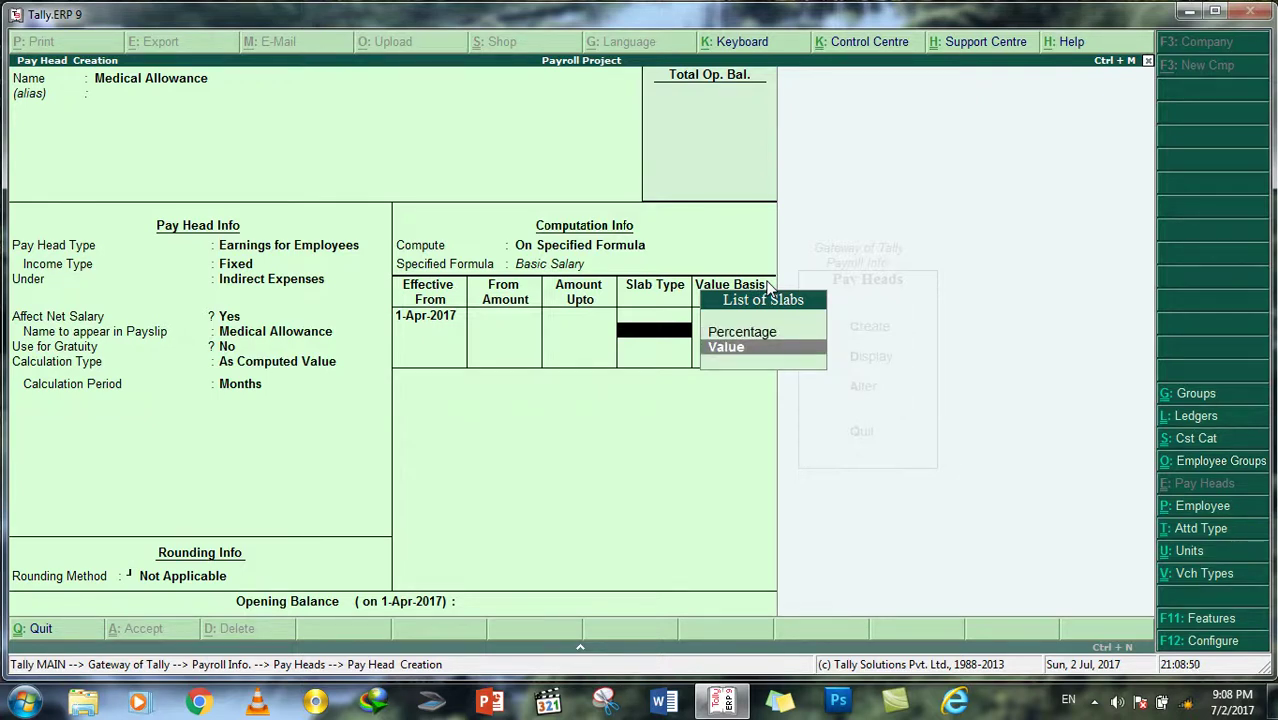
key("Return")
type("5000")
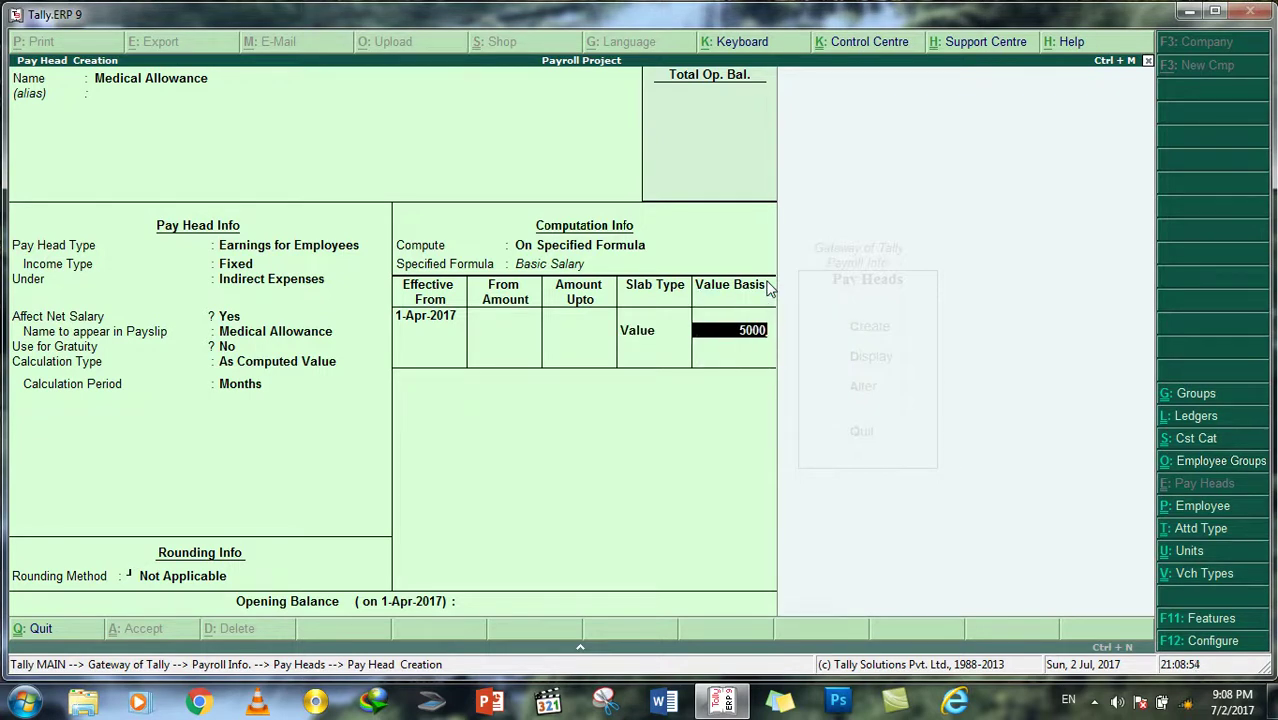
key("Return")
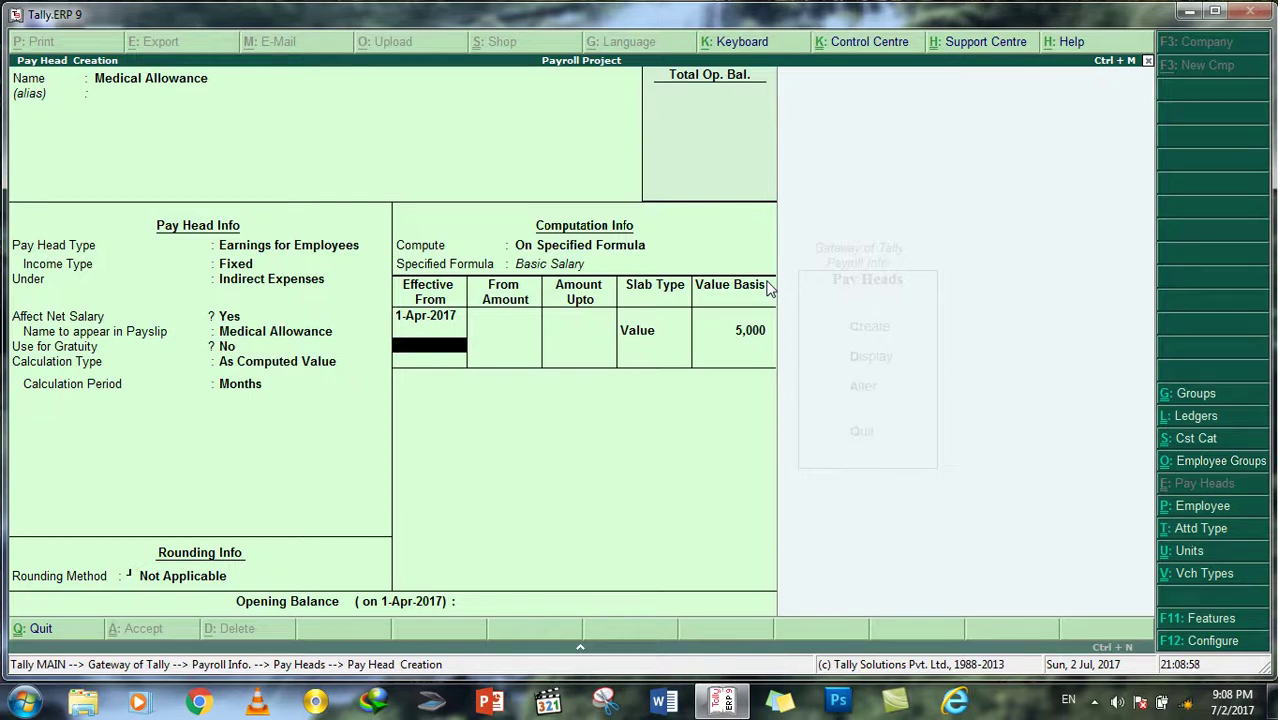
key("Return")
key("Return")
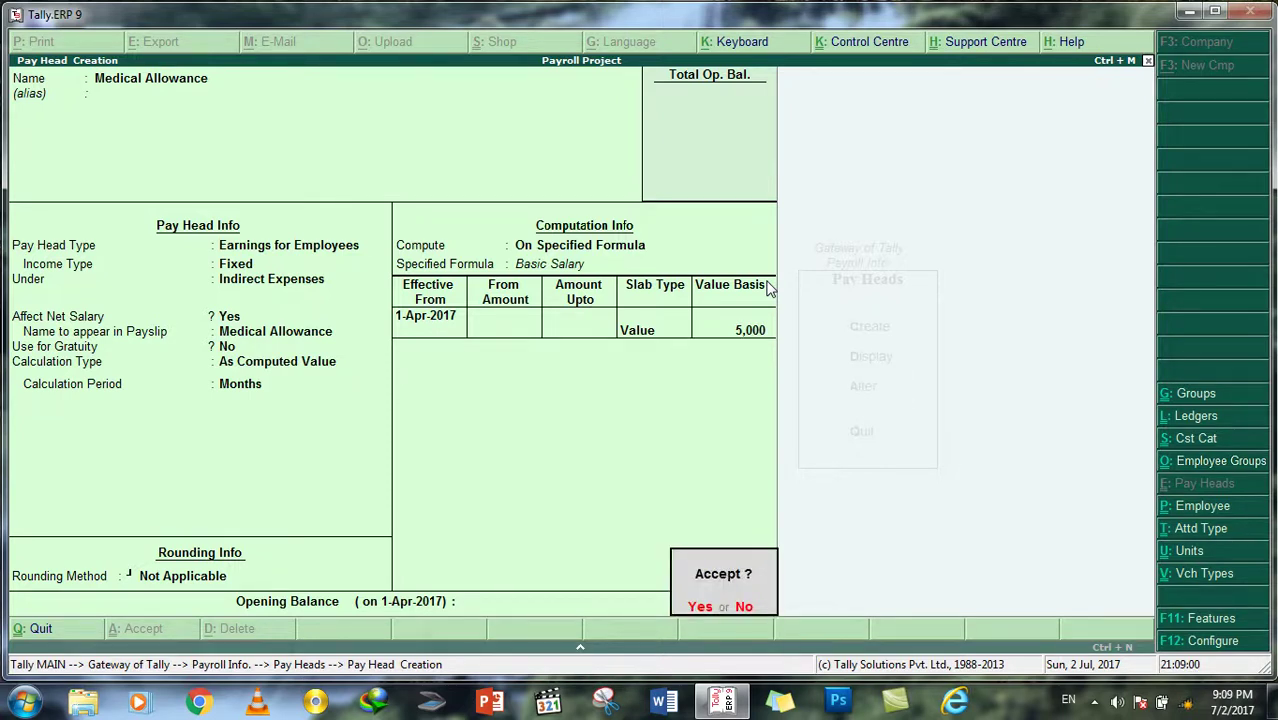
key("Return")
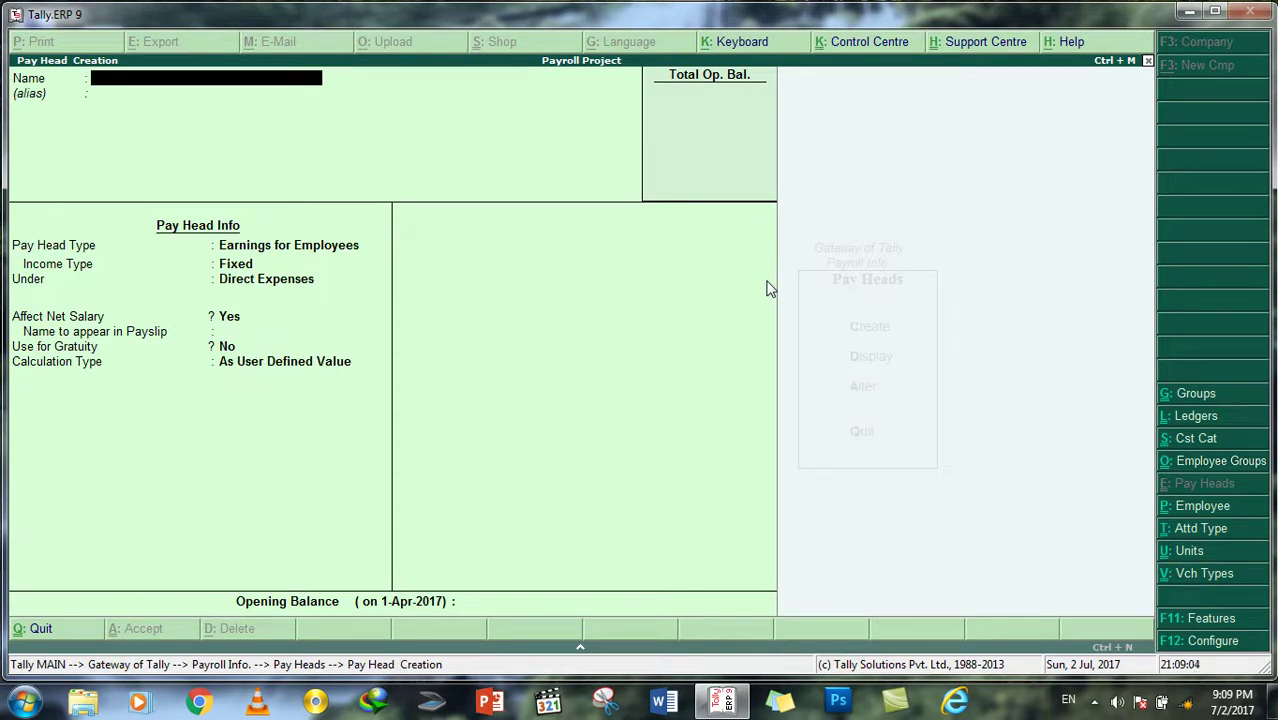
Step: Name the new pay head 'Educational Allowance' with type Earnings for Employees
type("Educational Allowance")
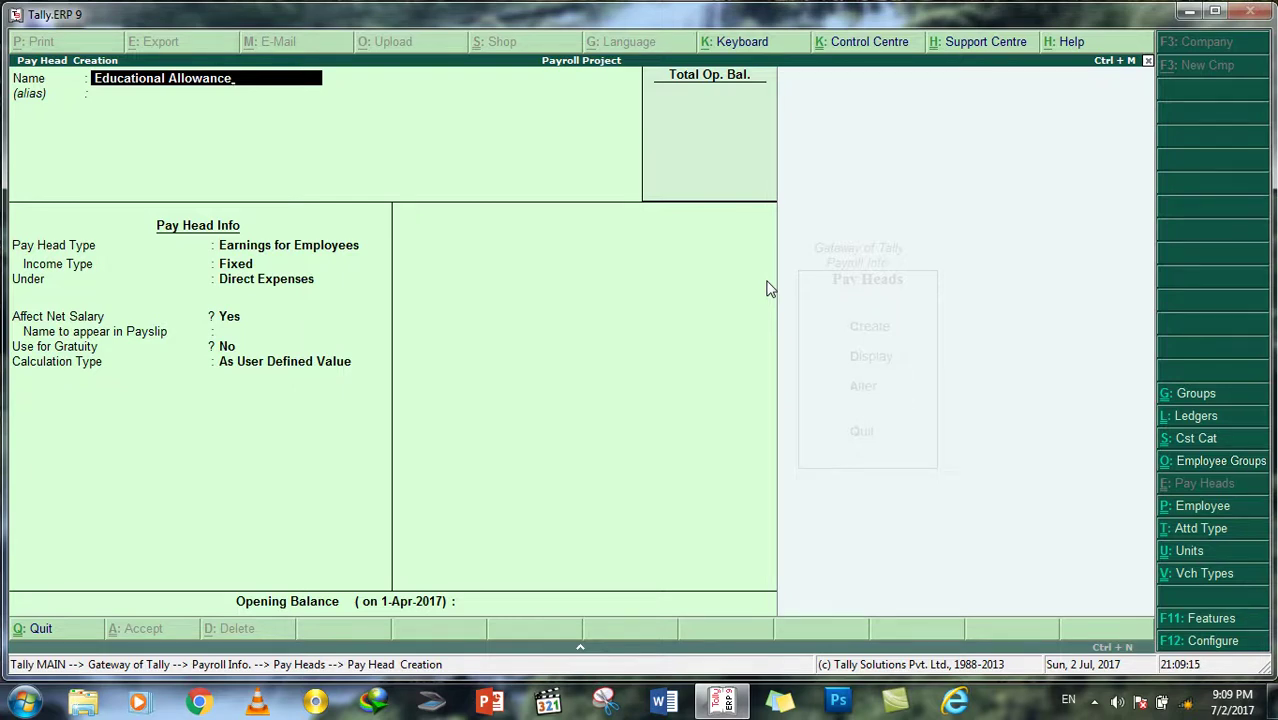
key("Return")
key("Return")
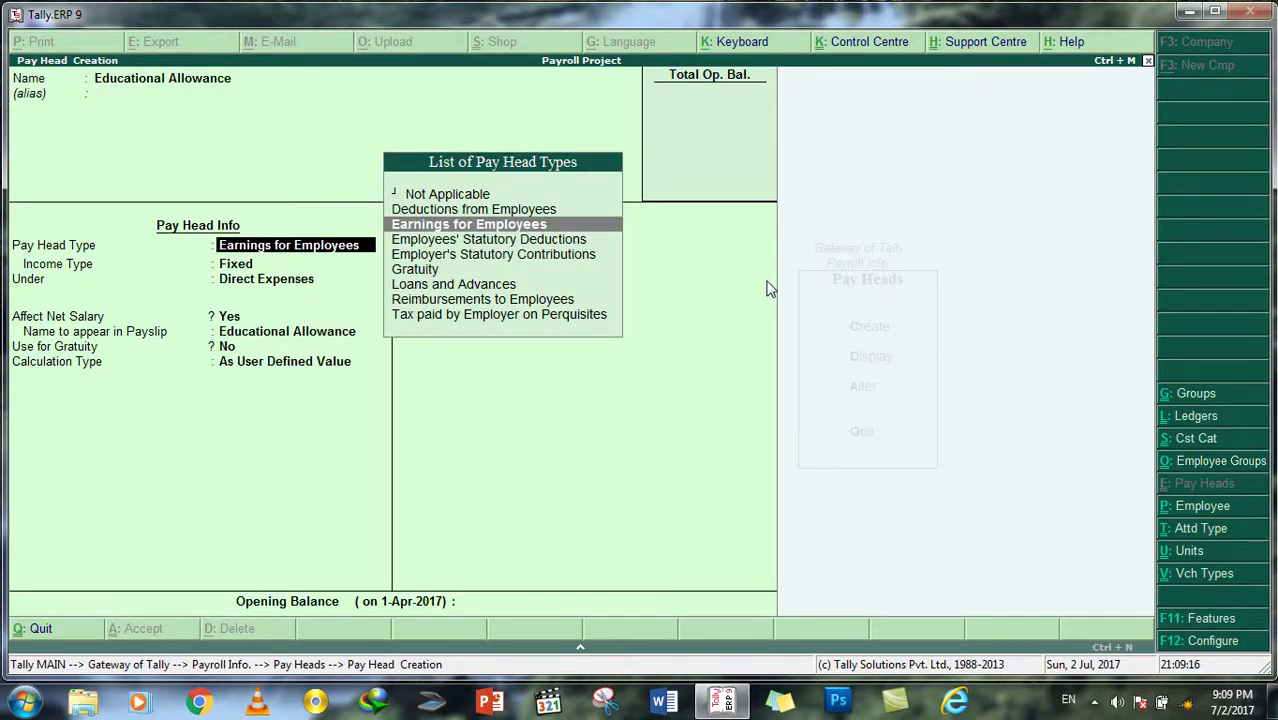
key("Return")
Step: Make it Fixed income under Indirect Expenses, calculated As Computed Value without rounding
key("Return")
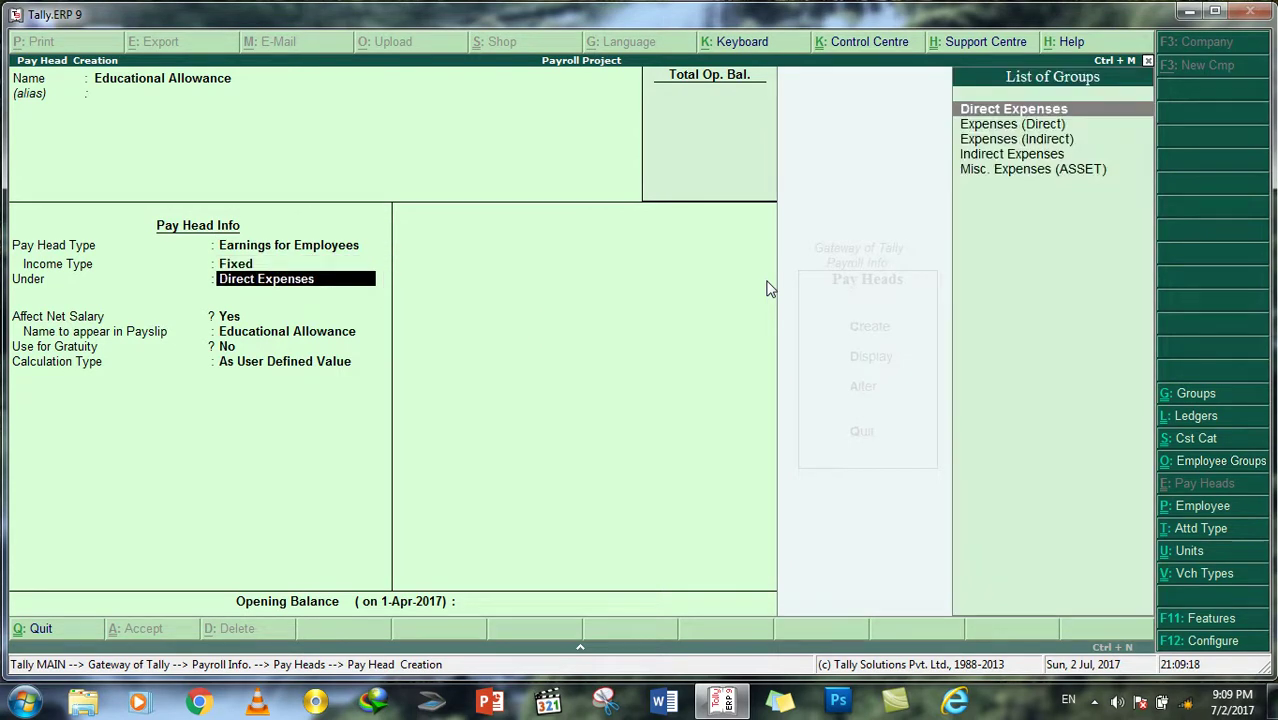
key("Down")
key("Down")
key("Down")
key("Return")
key("Return")
key("Return")
key("Return")
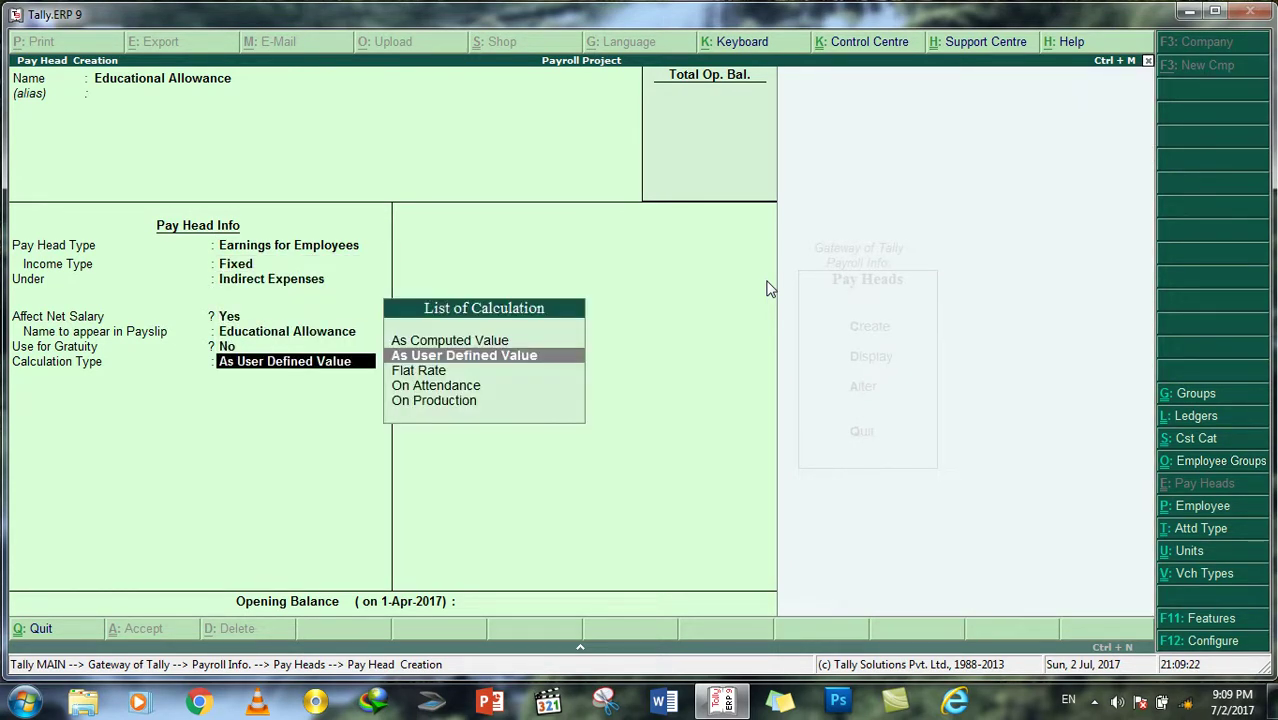
key("Up")
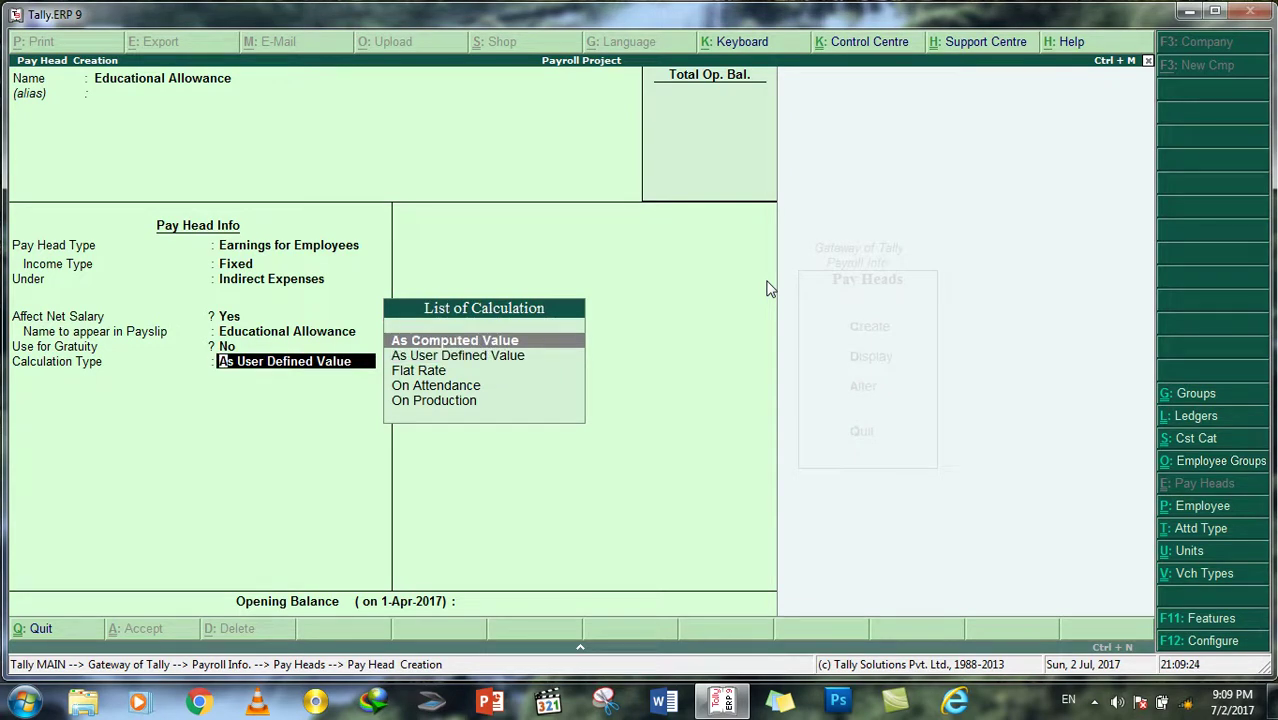
key("Return")
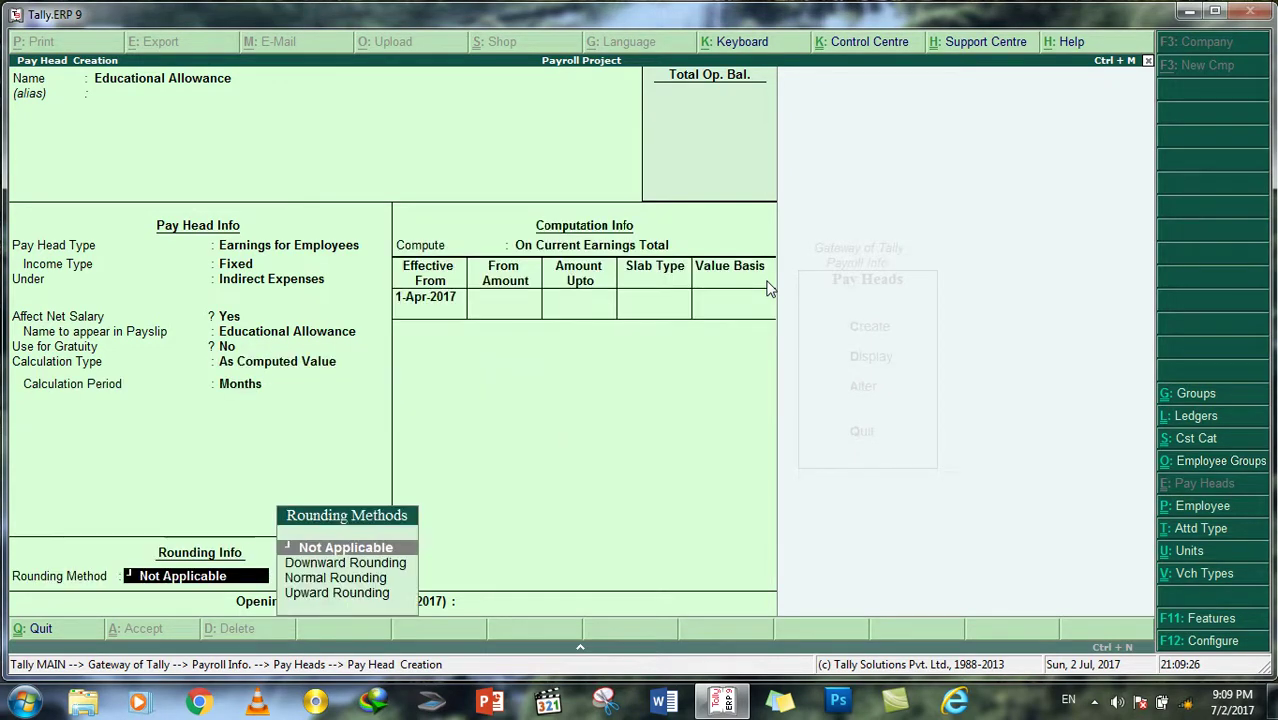
key("Return")
Step: Compute it on a specified formula of Basic Salary, effective 1-Apr-2017
key("Down")
key("Down")
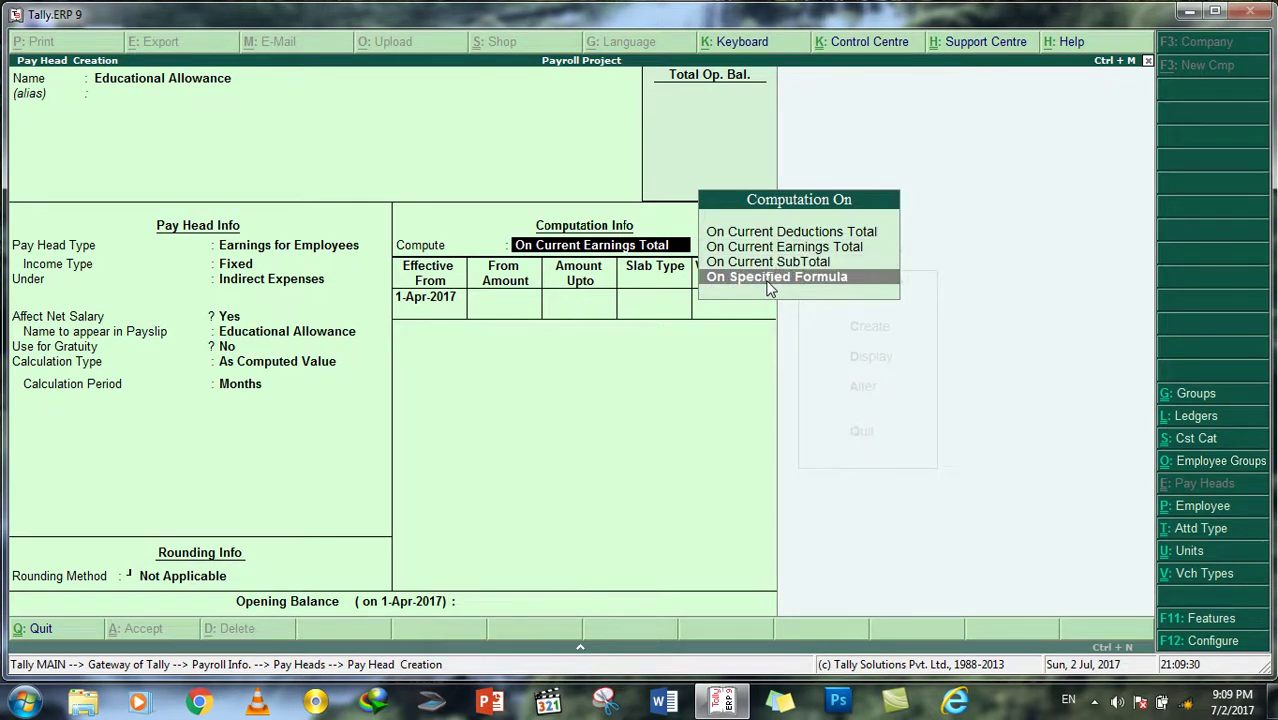
key("Return")
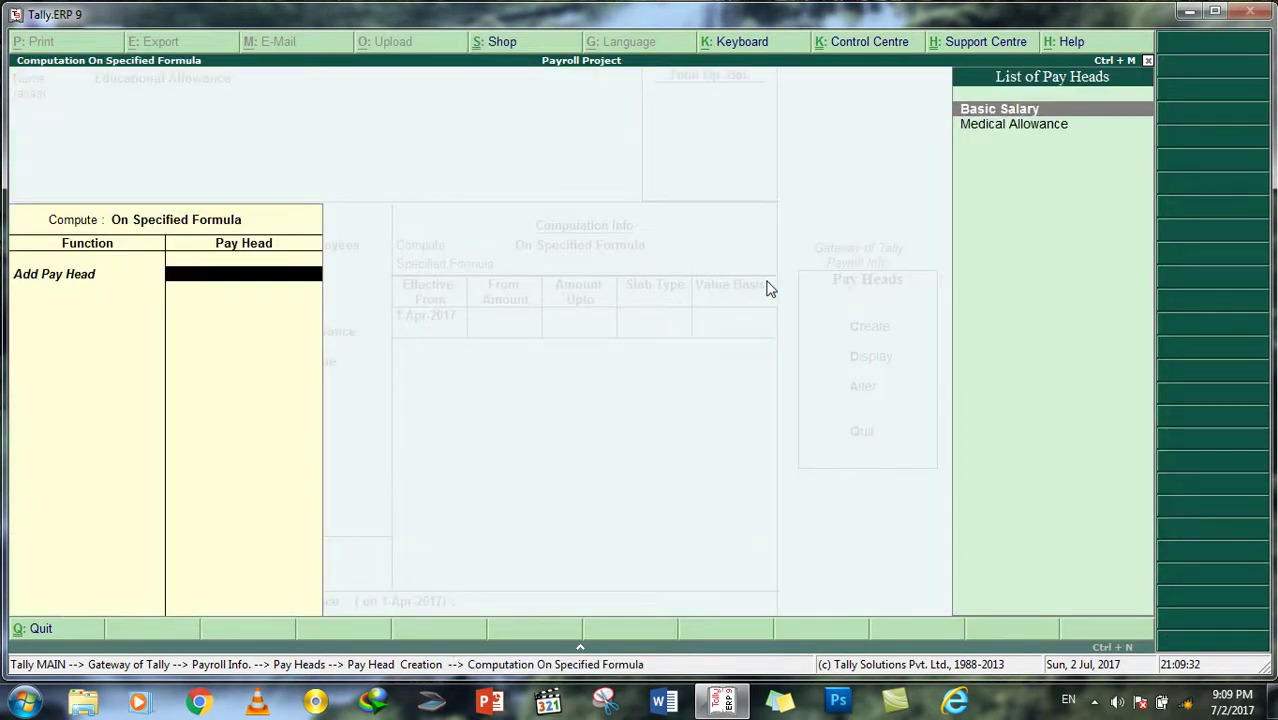
key("Down")
key("Up")
key("Return")
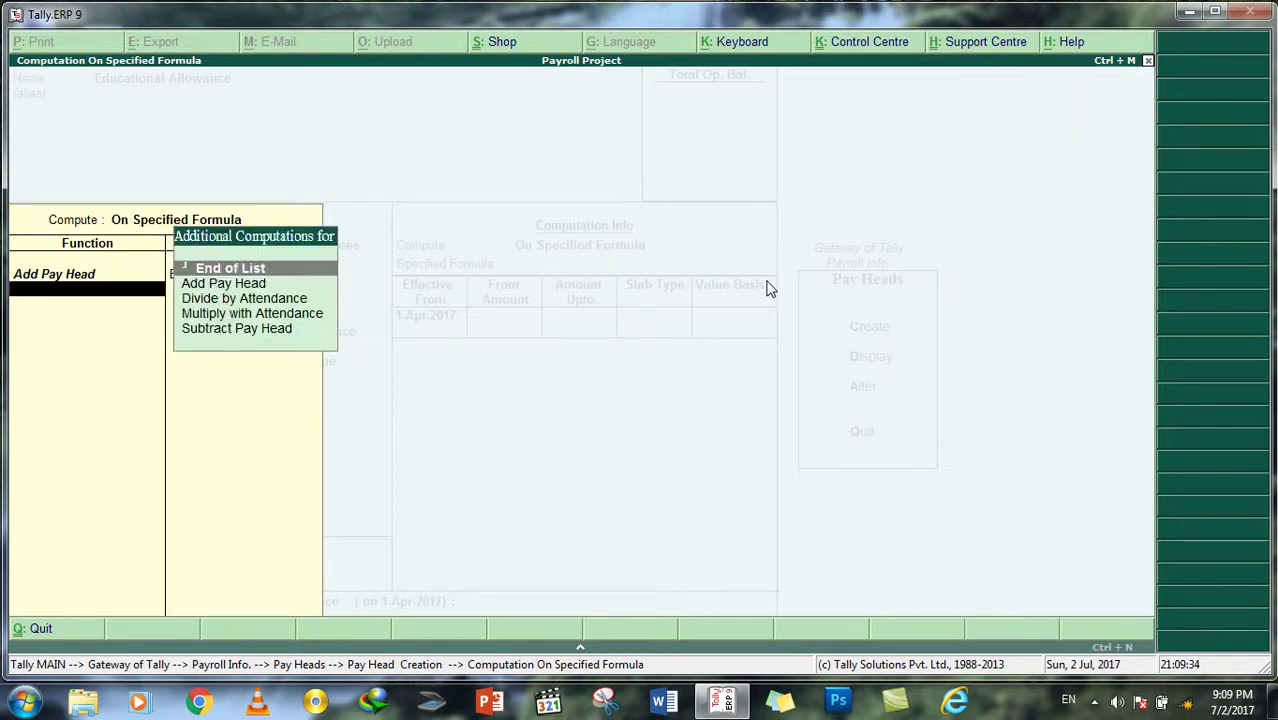
key("Return")
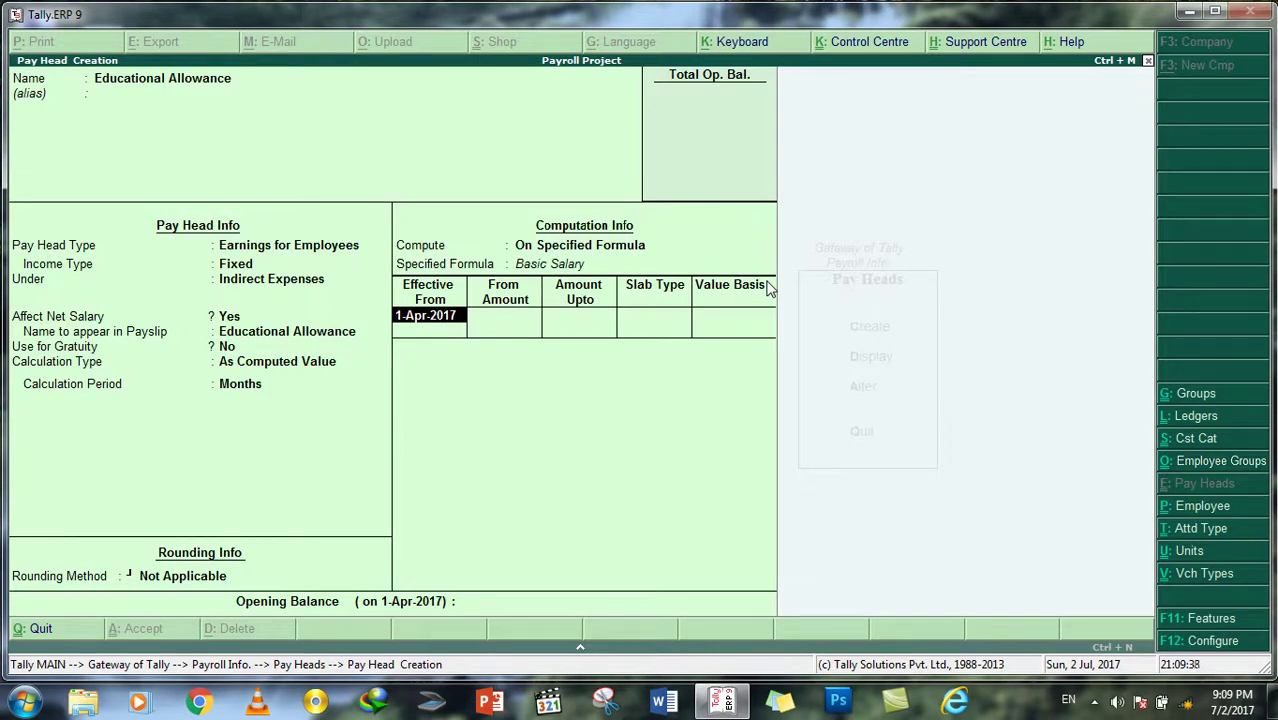
key("Return")
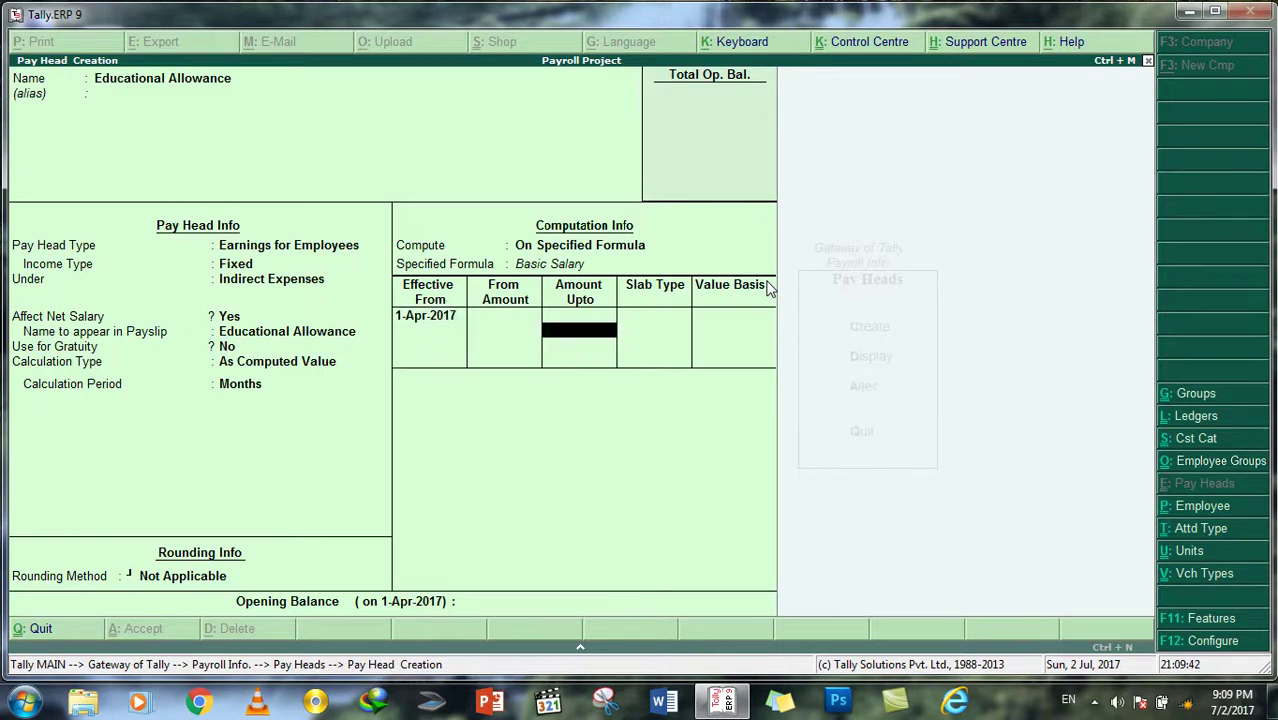
Step: Add a Value slab of 5,000 for Educational Allowance
key("Return")
key("Down")
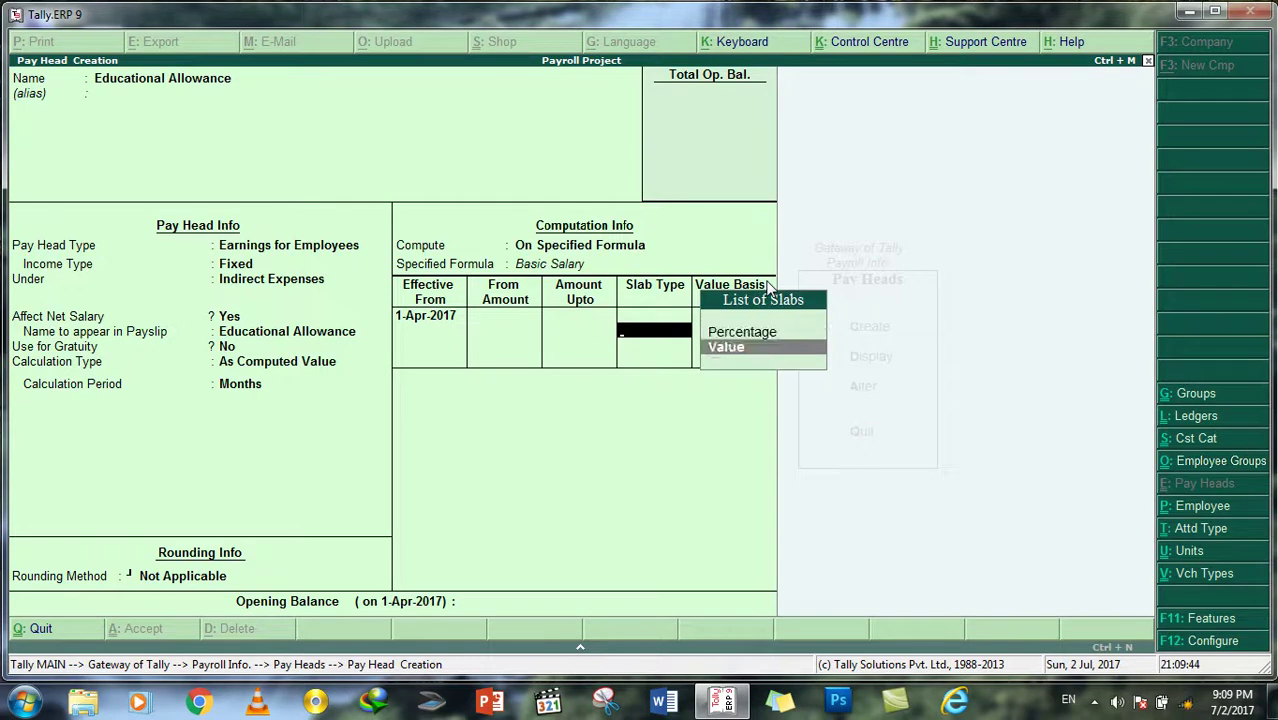
key("Return")
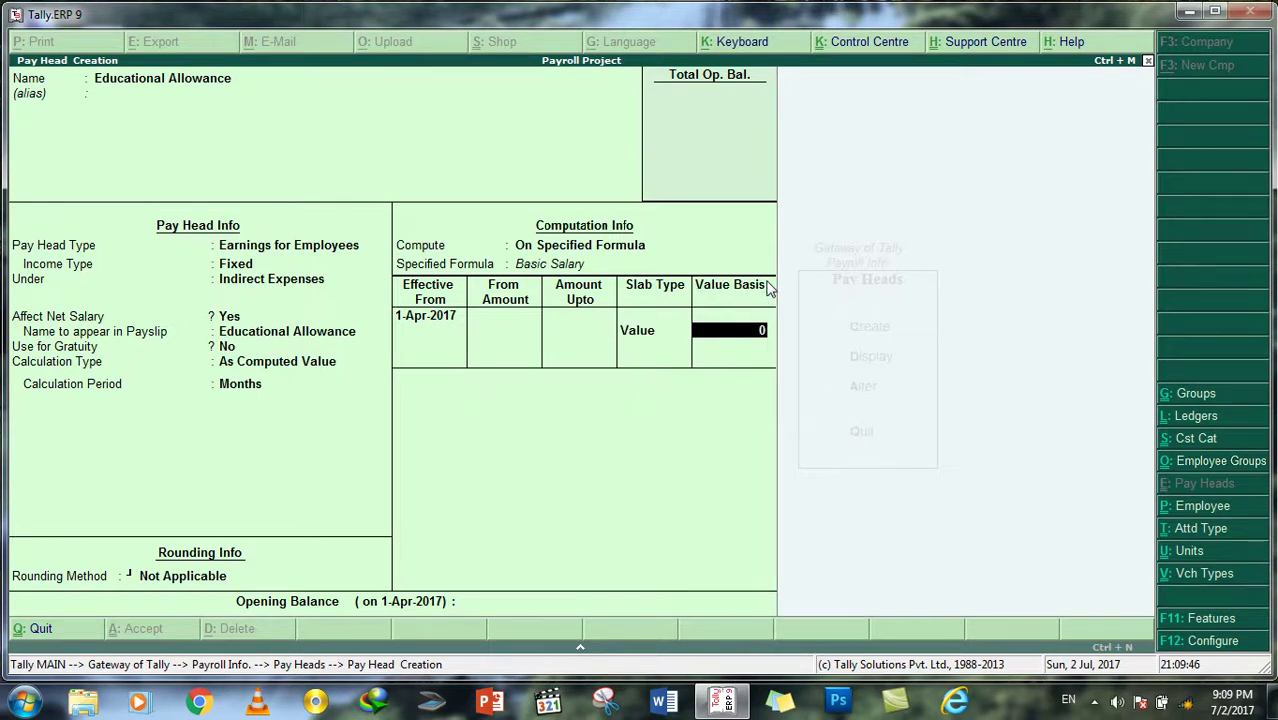
type("5000")
key("Return")
key("Return")
key("Return")
key("Return")
Step: Create an 'Income Tax' pay head as a Deduction from Employees under Duties & Taxes
type("Income Tax")
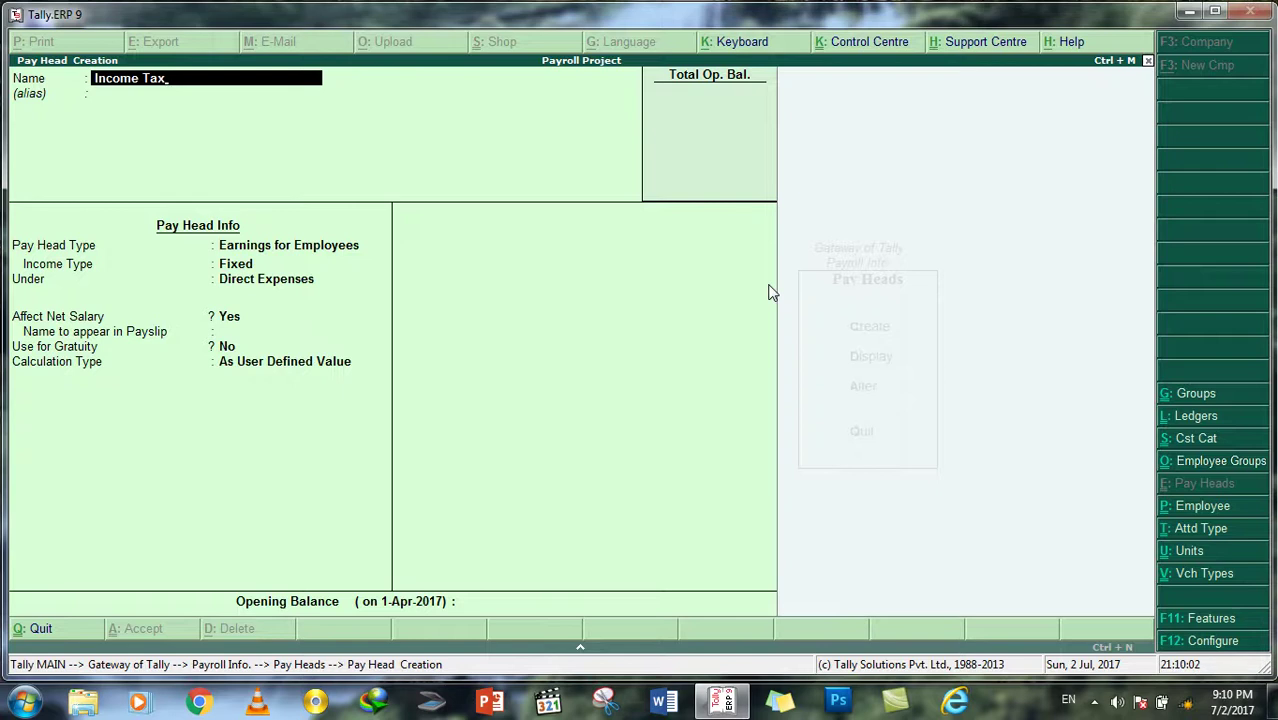
key("Return")
key("Return")
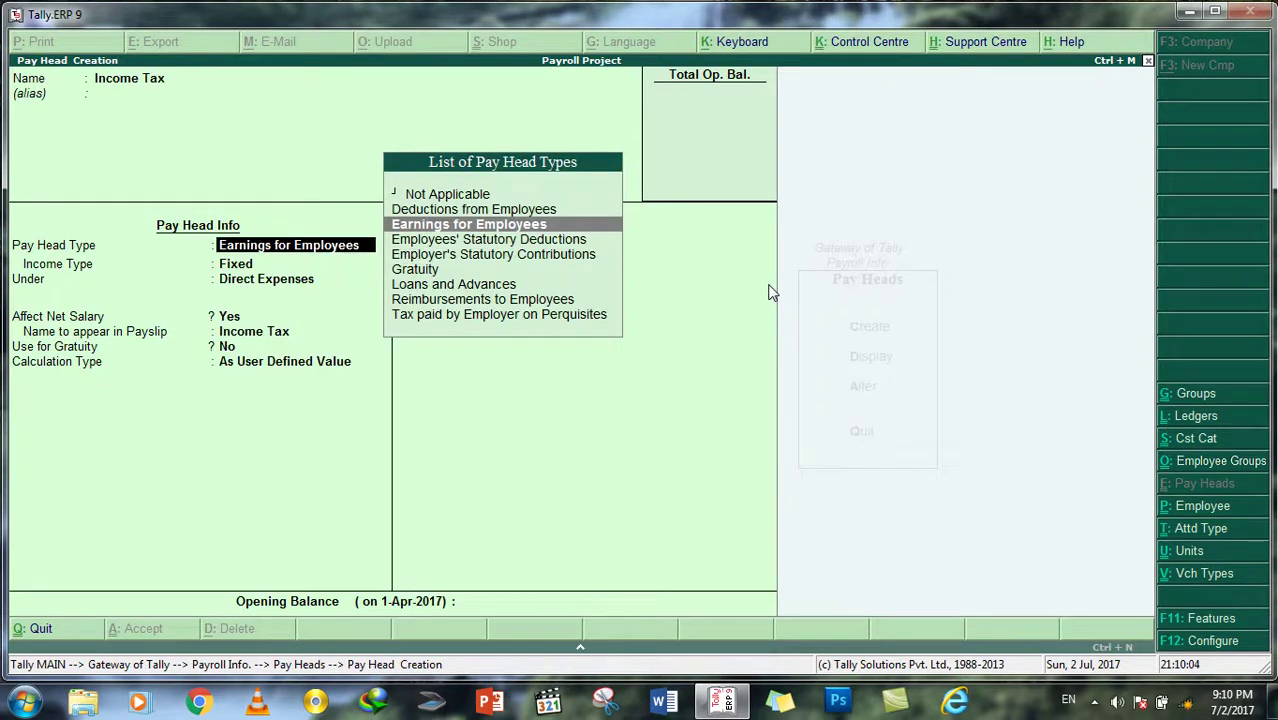
key("Up")
key("Return")
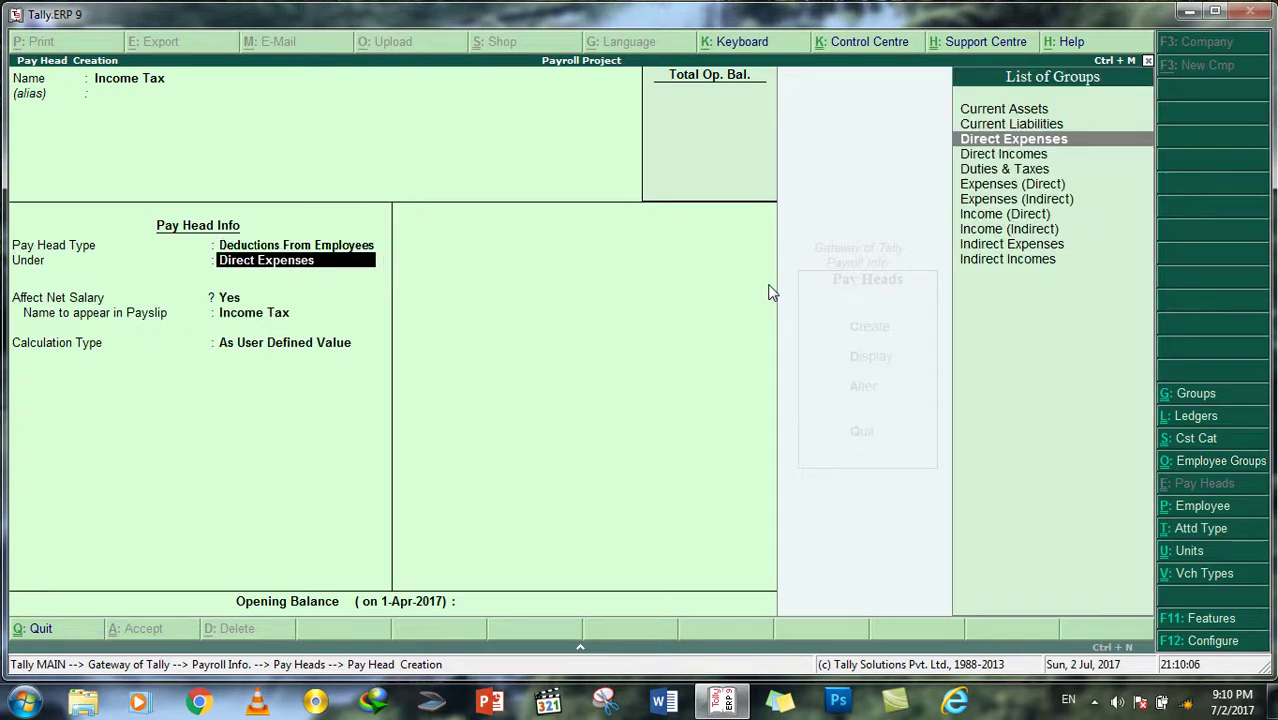
key("Down")
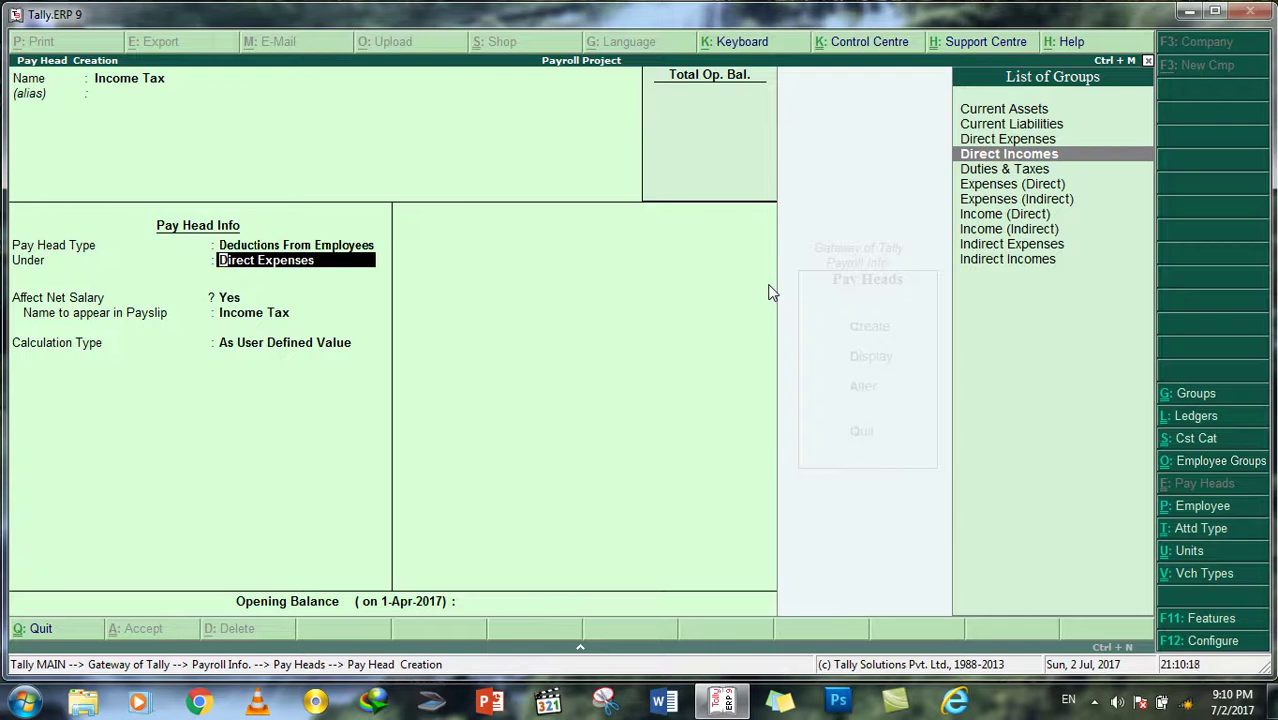
key("Down")
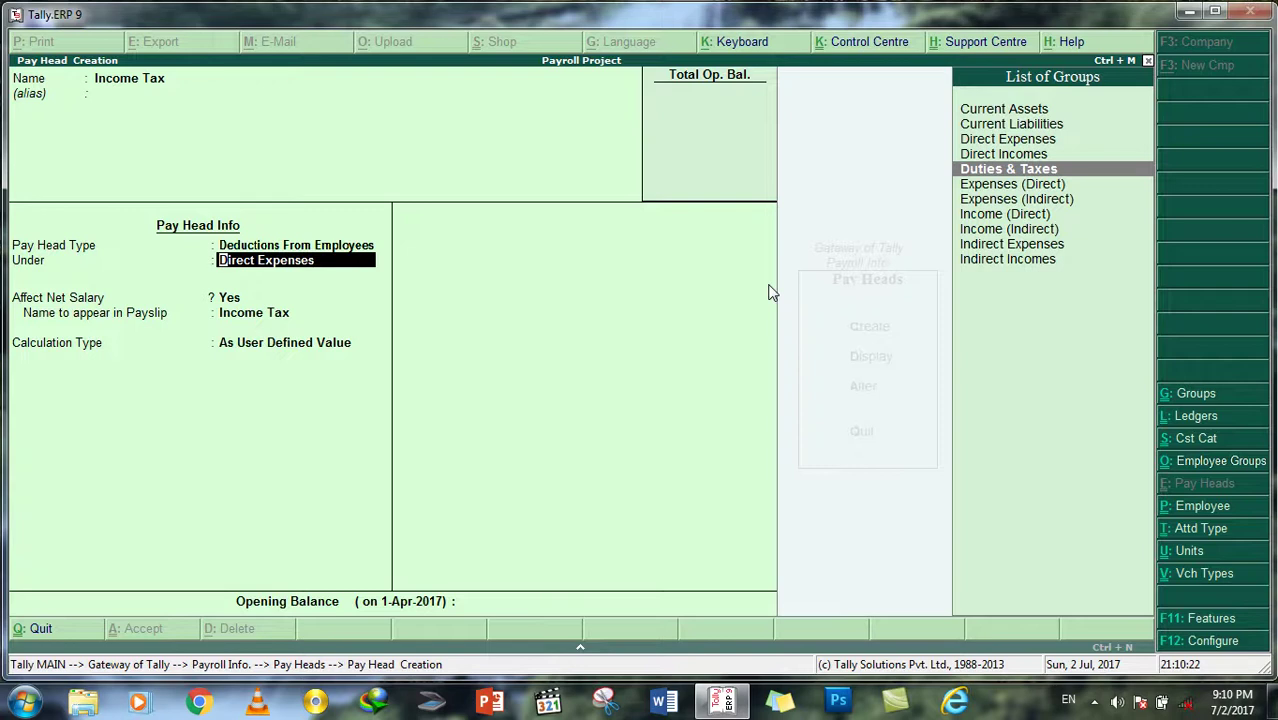
key("Return")
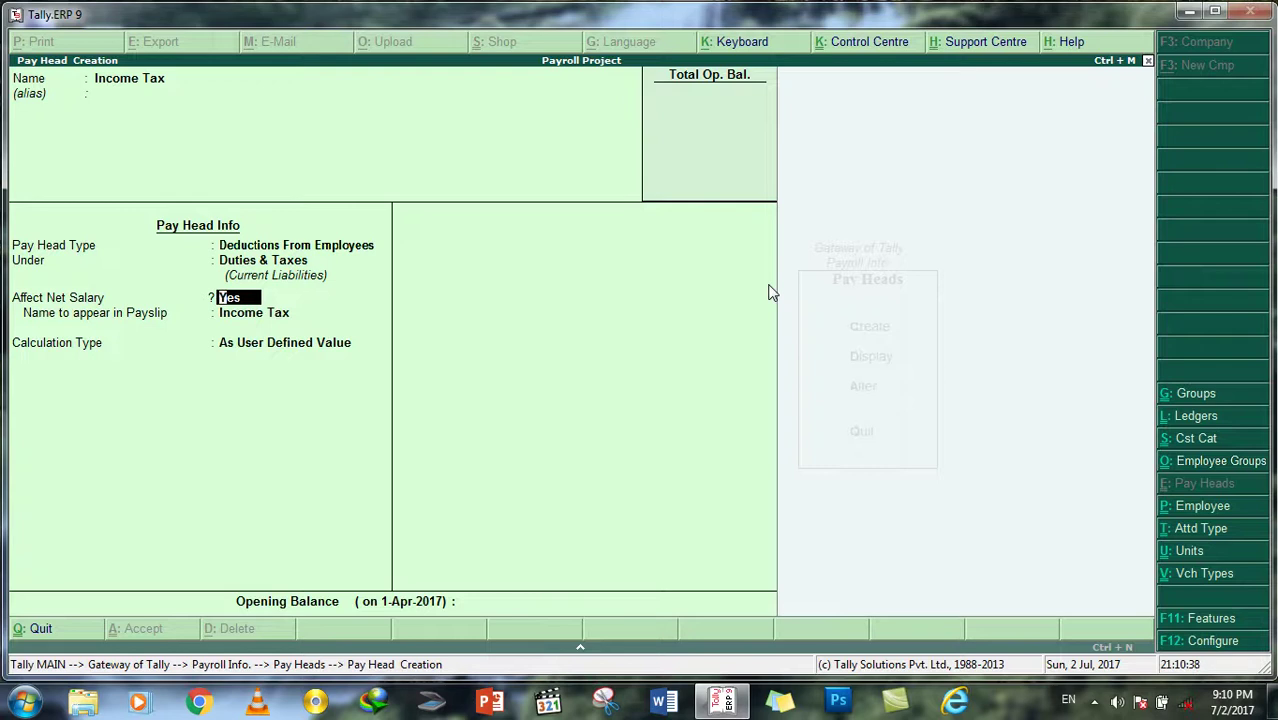
Step: Keep Affect Net Salary Yes and payslip name Income Tax; set calculation As Computed Value
key("Return")
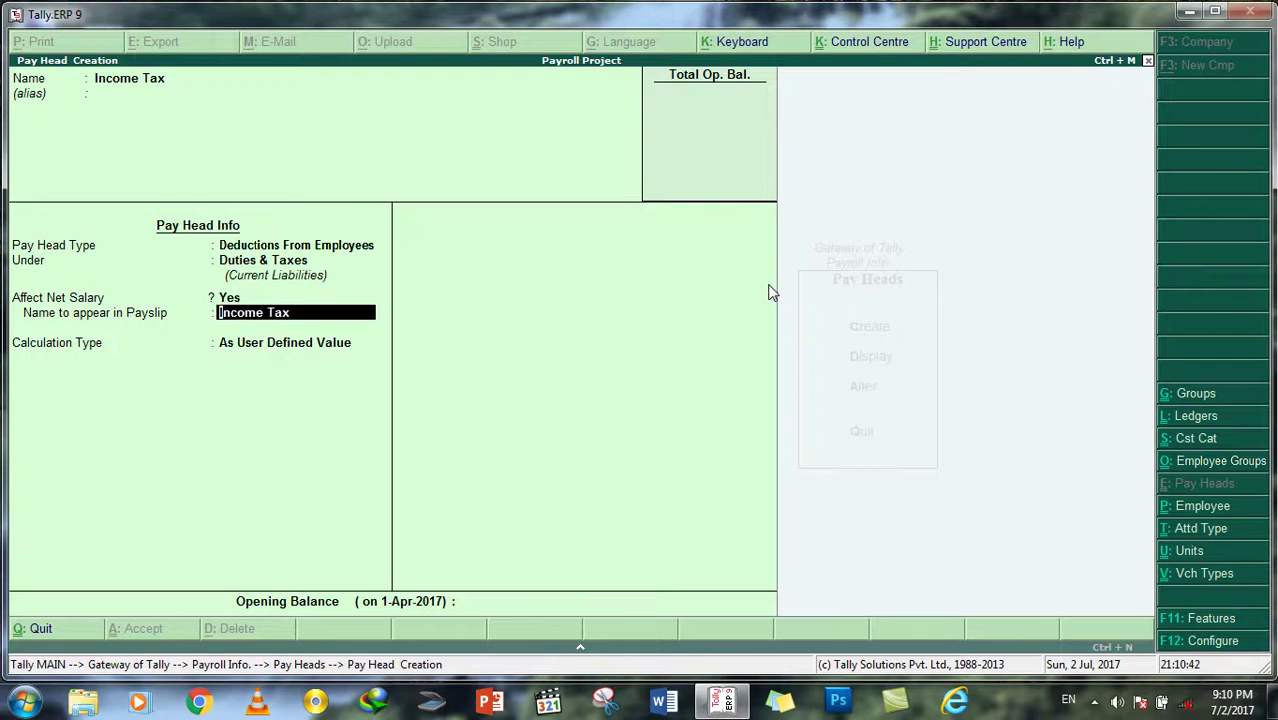
key("Return")
key("Up")
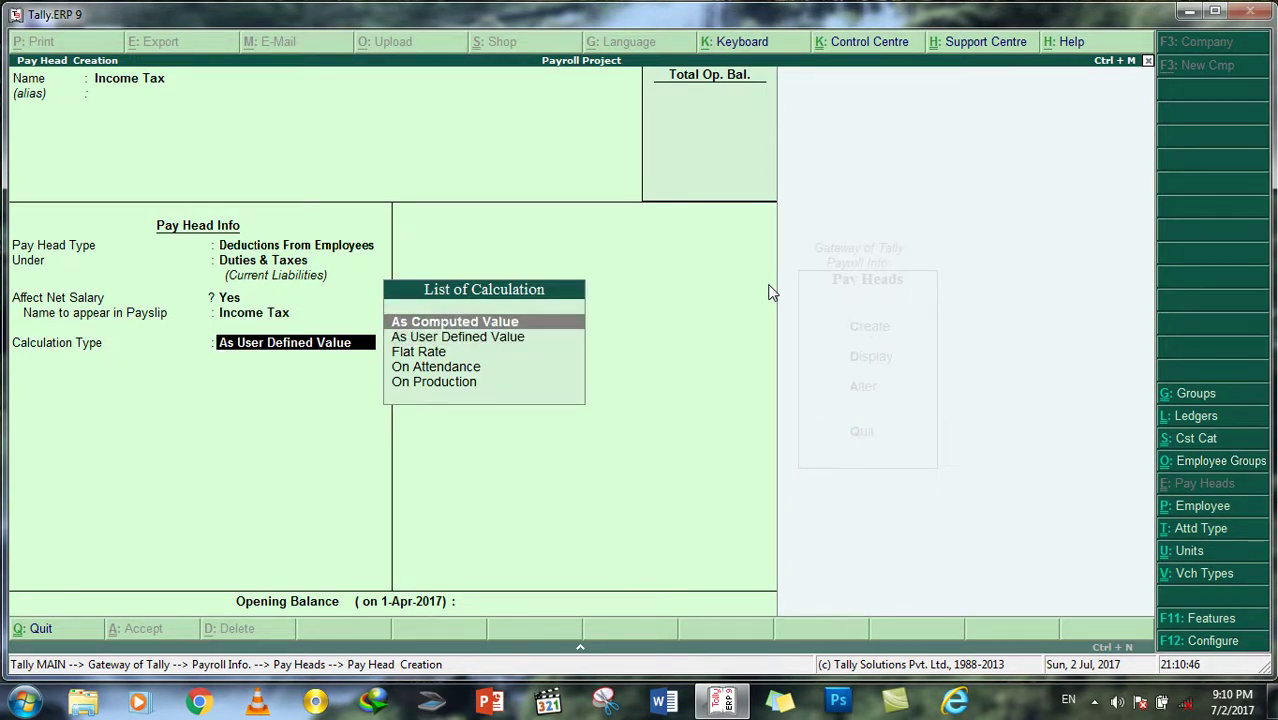
key("Return")
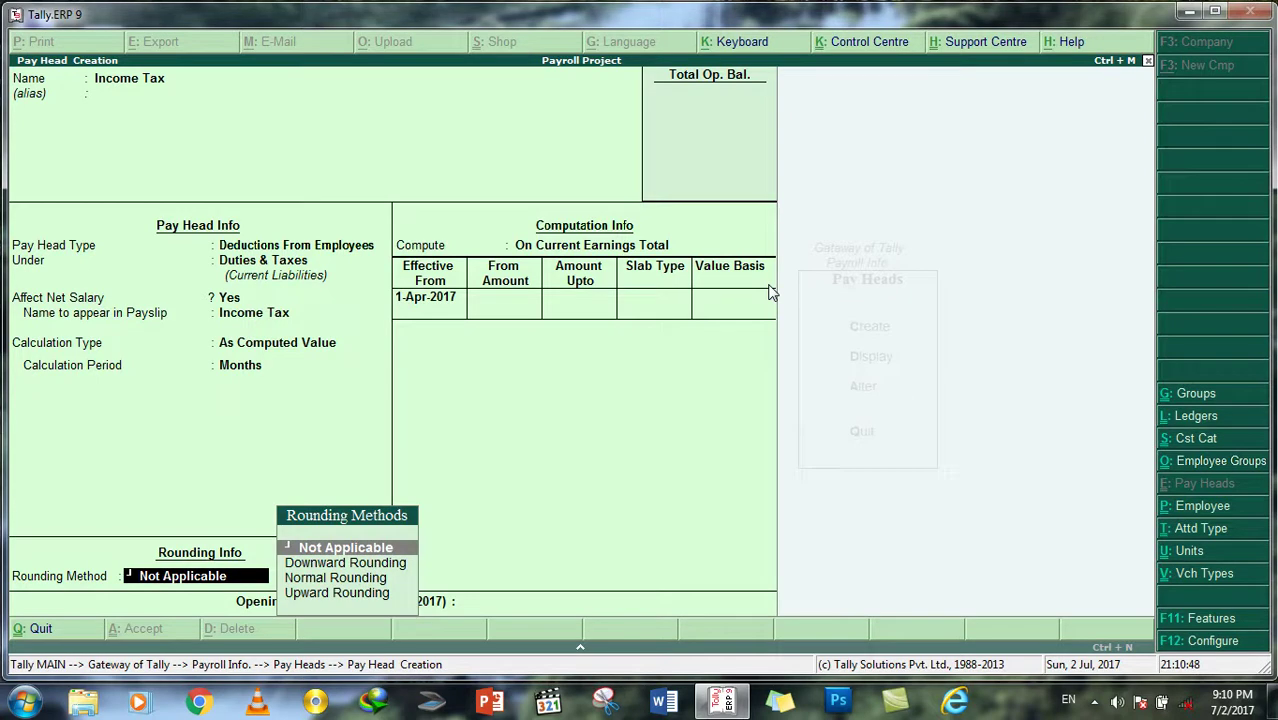
key("Return")
Step: Compute Income Tax On Specified Formula of Basic Salary, effective 1-Apr-2017
key("Down")
key("Down")
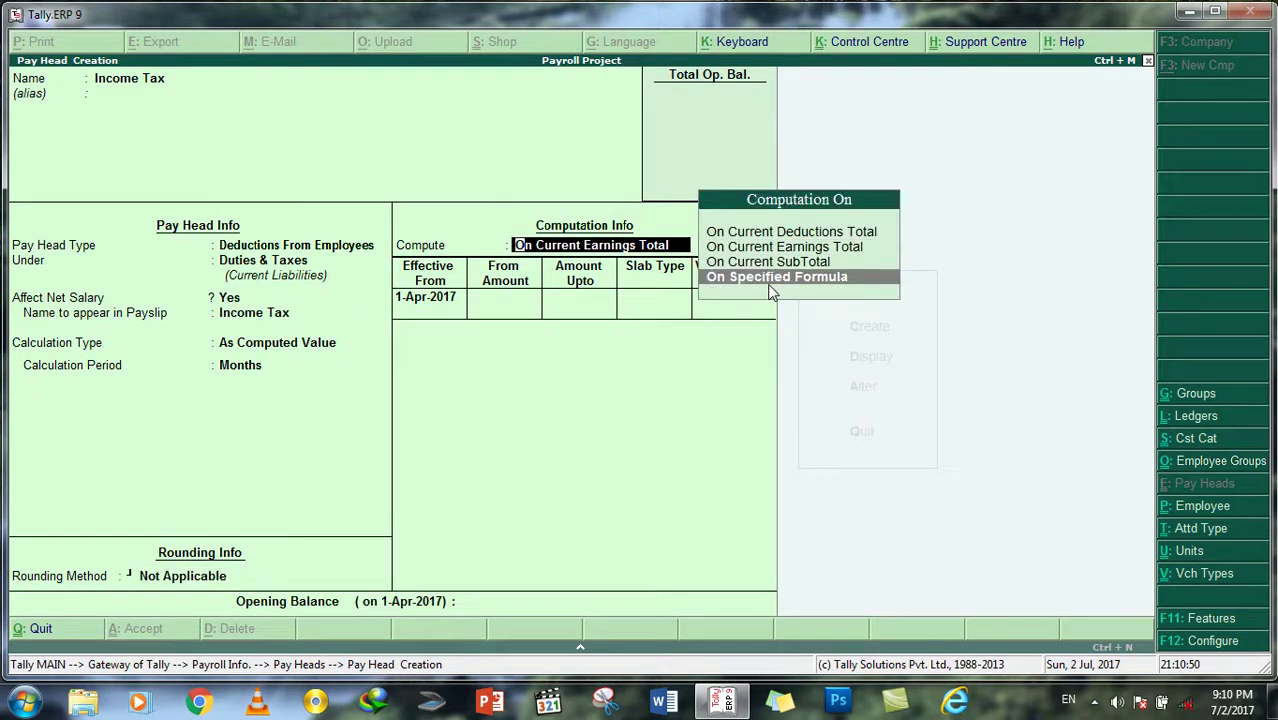
key("Return")
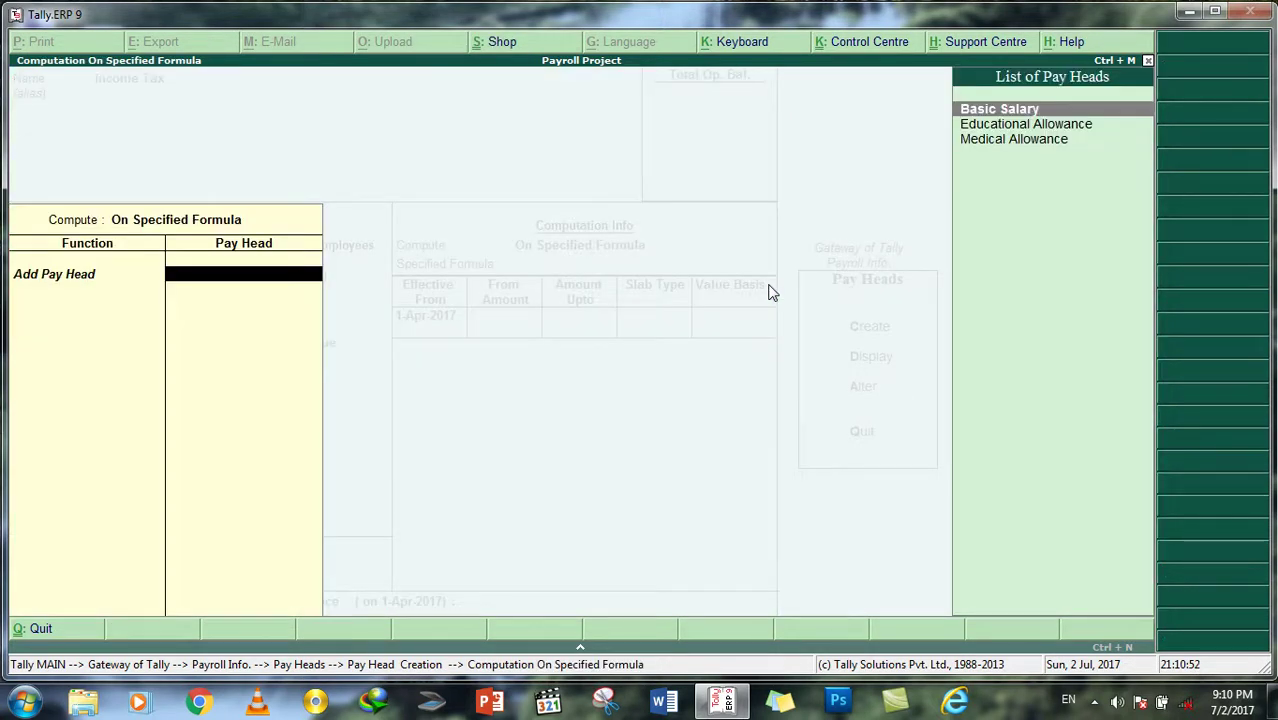
key("Return")
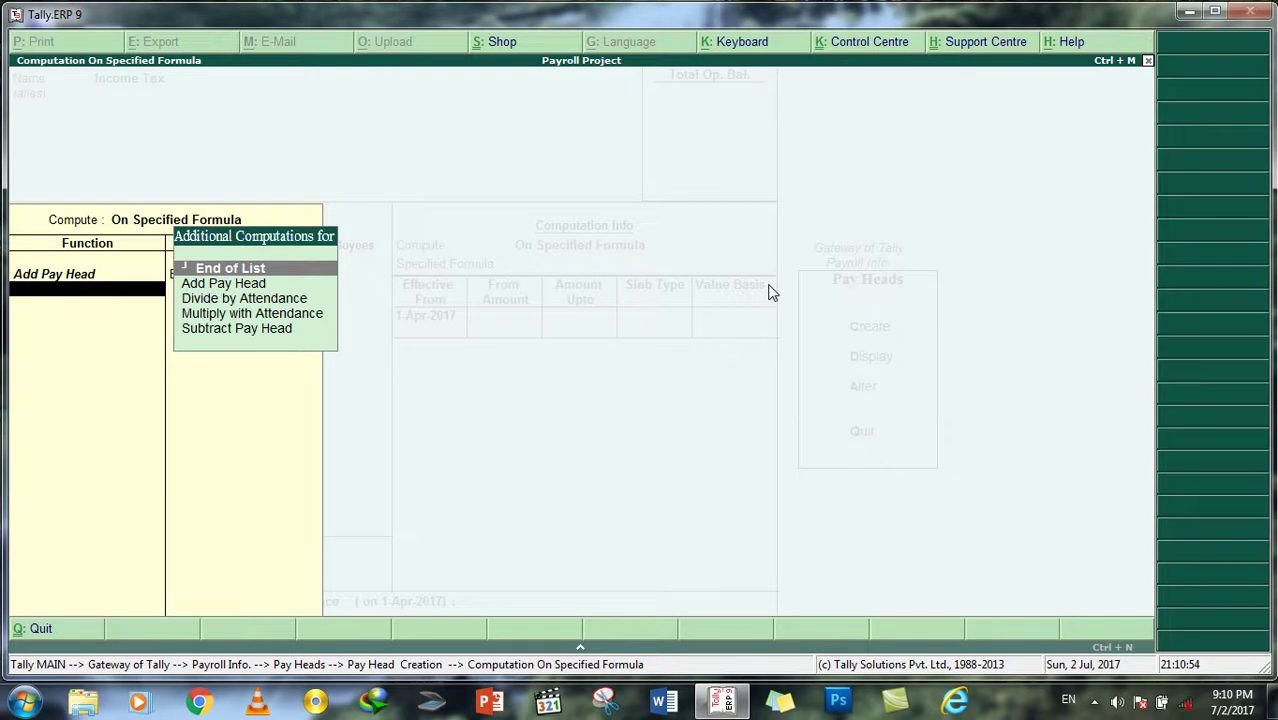
key("Return")
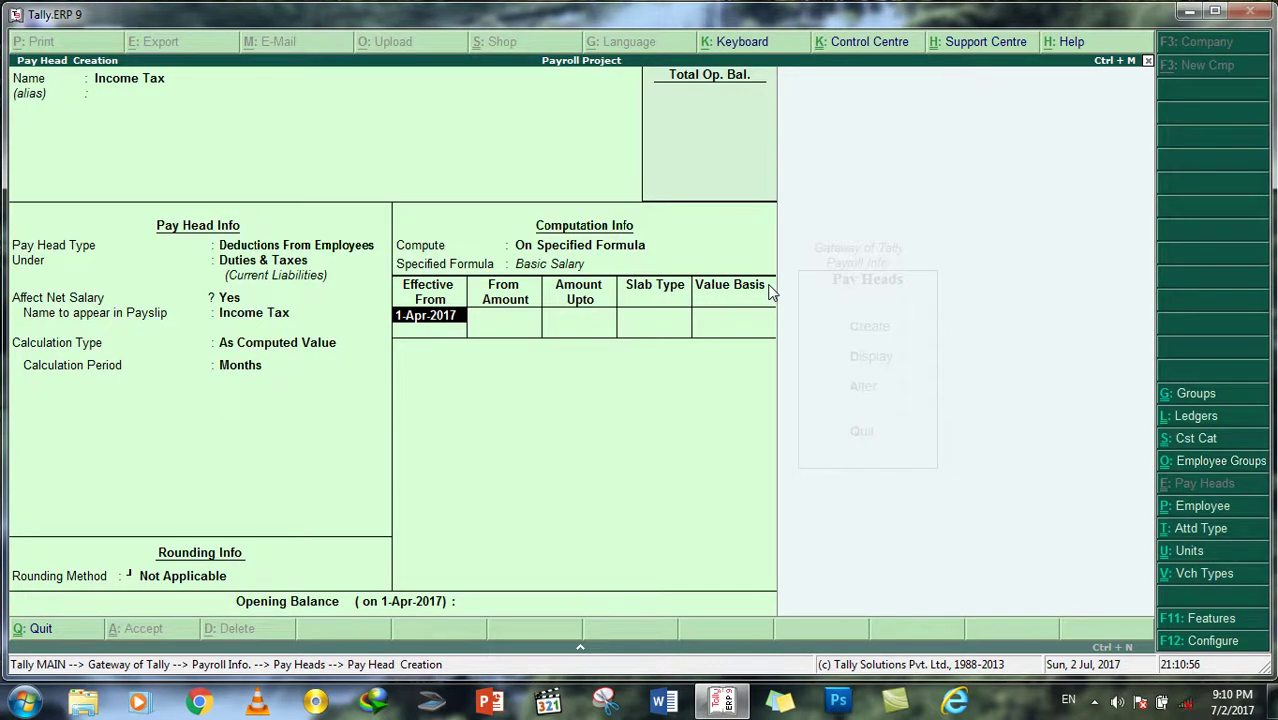
key("Return")
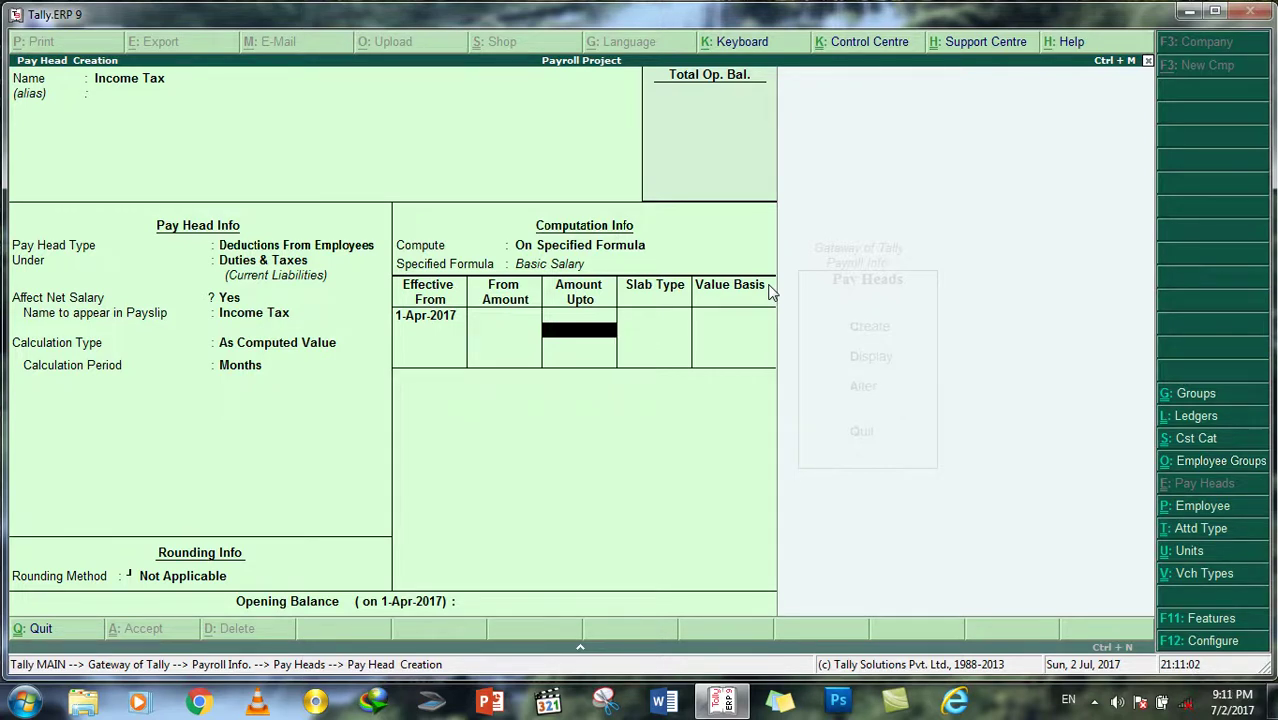
Step: Enter the first Income Tax slabs: up to 5,000 at 0% and up to 12,500 at 2%
type("5000")
key("Return")
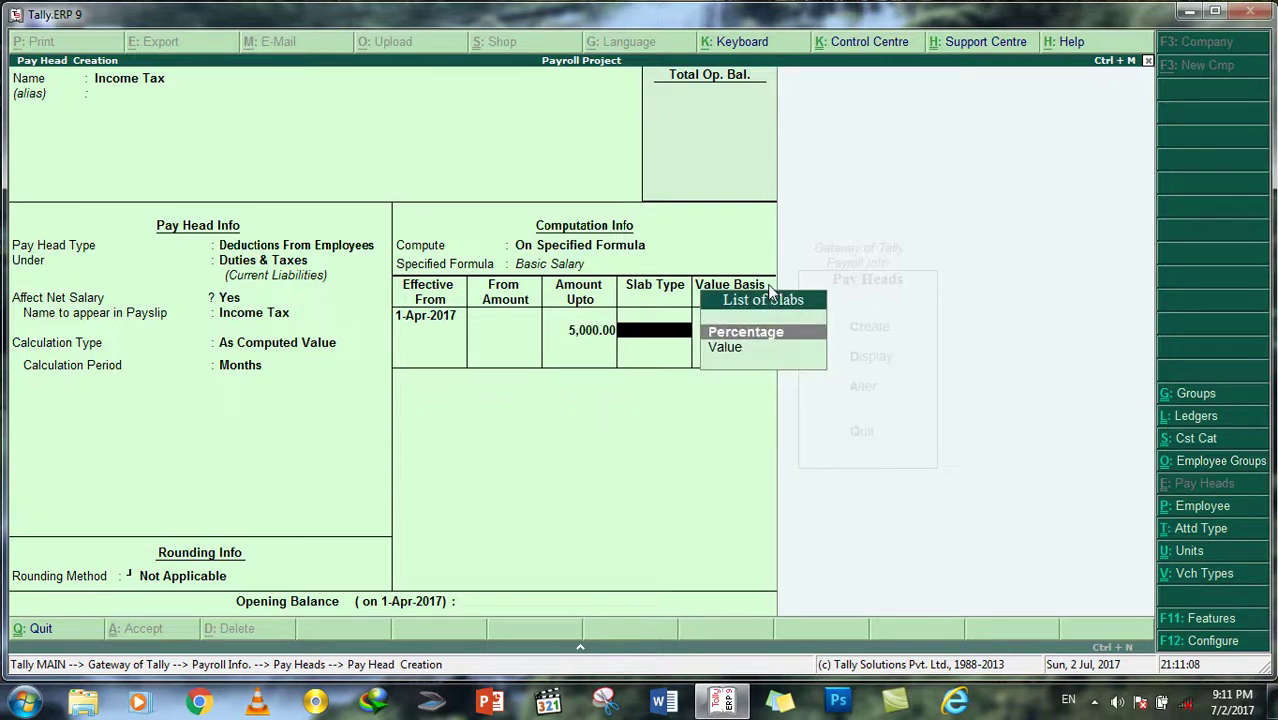
key("Return")
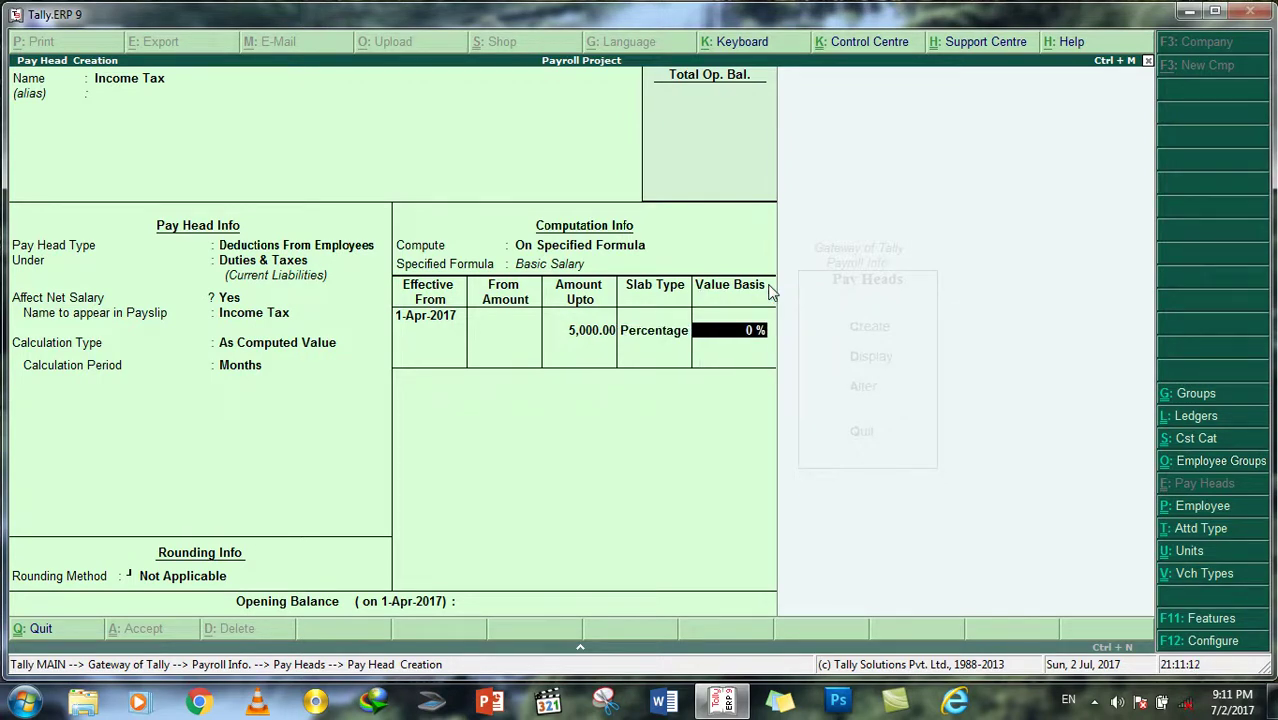
key("Return")
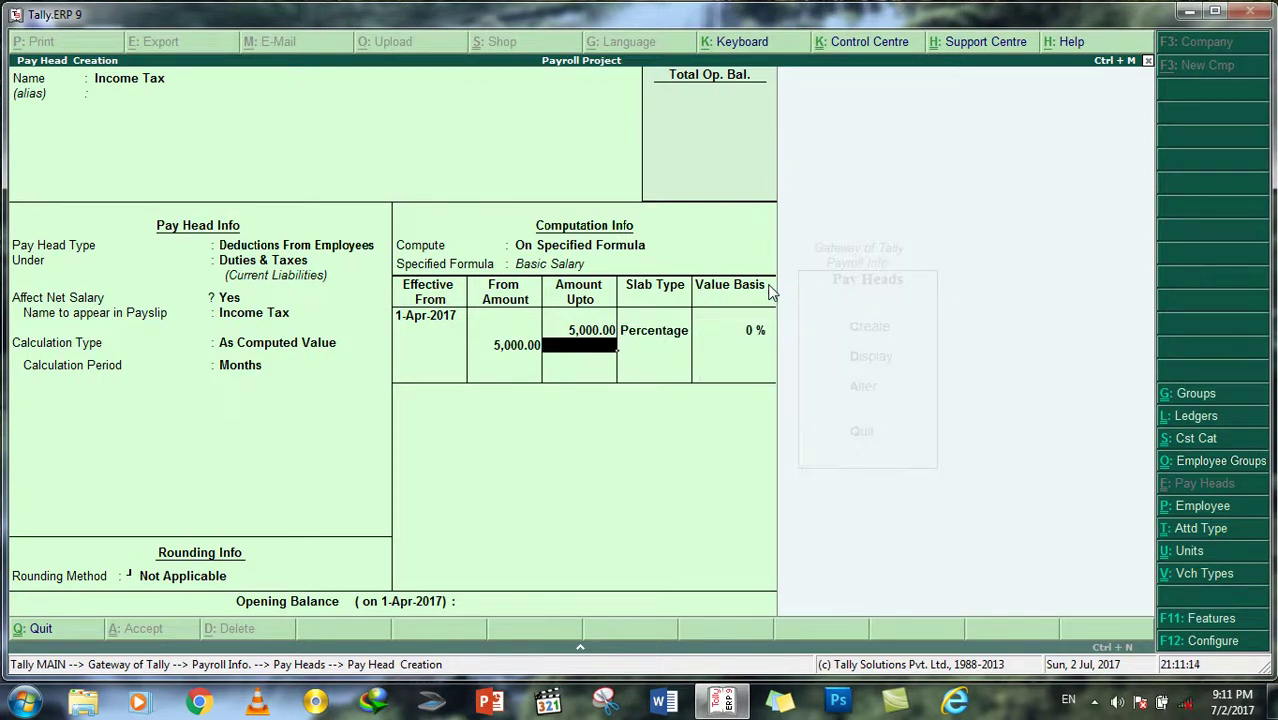
type("12500")
key("Return")
key("Return")
type("2")
key("Return")
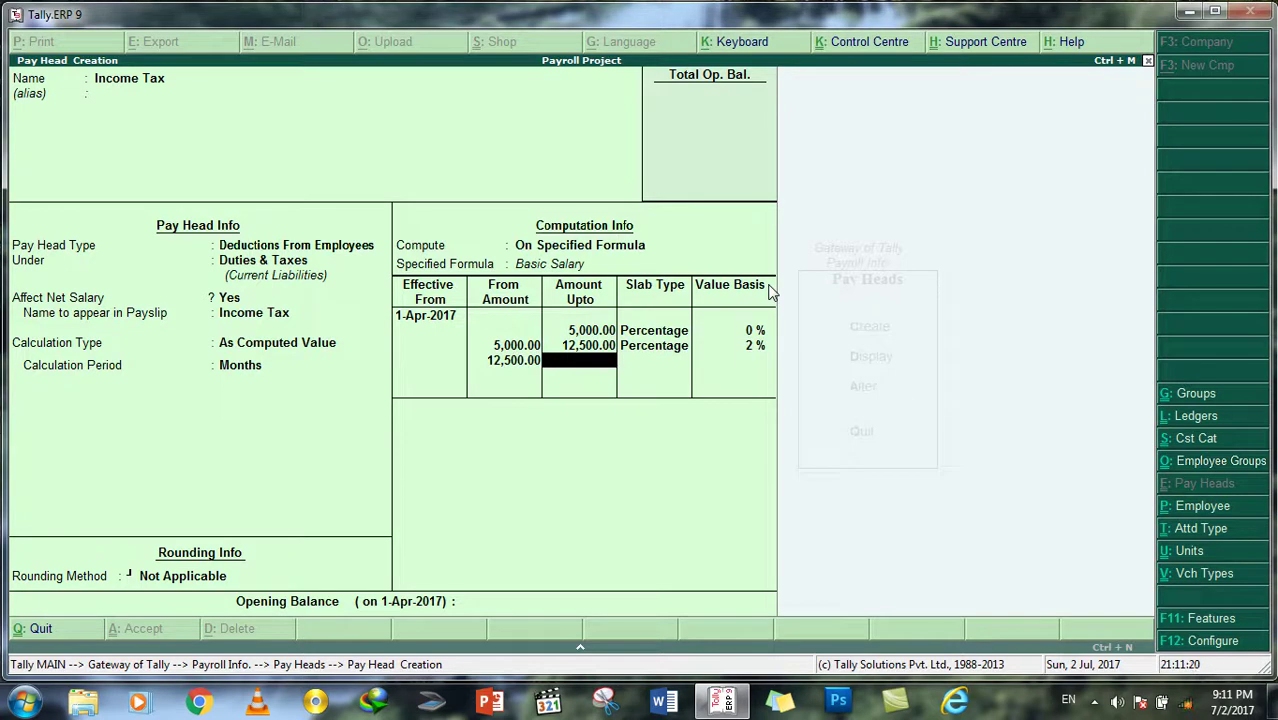
Step: Add slabs up to 1,00,000 at 10% and above that at 20%, then save Income Tax
type("100000")
key("Return")
key("Return")
type("10")
key("Return")
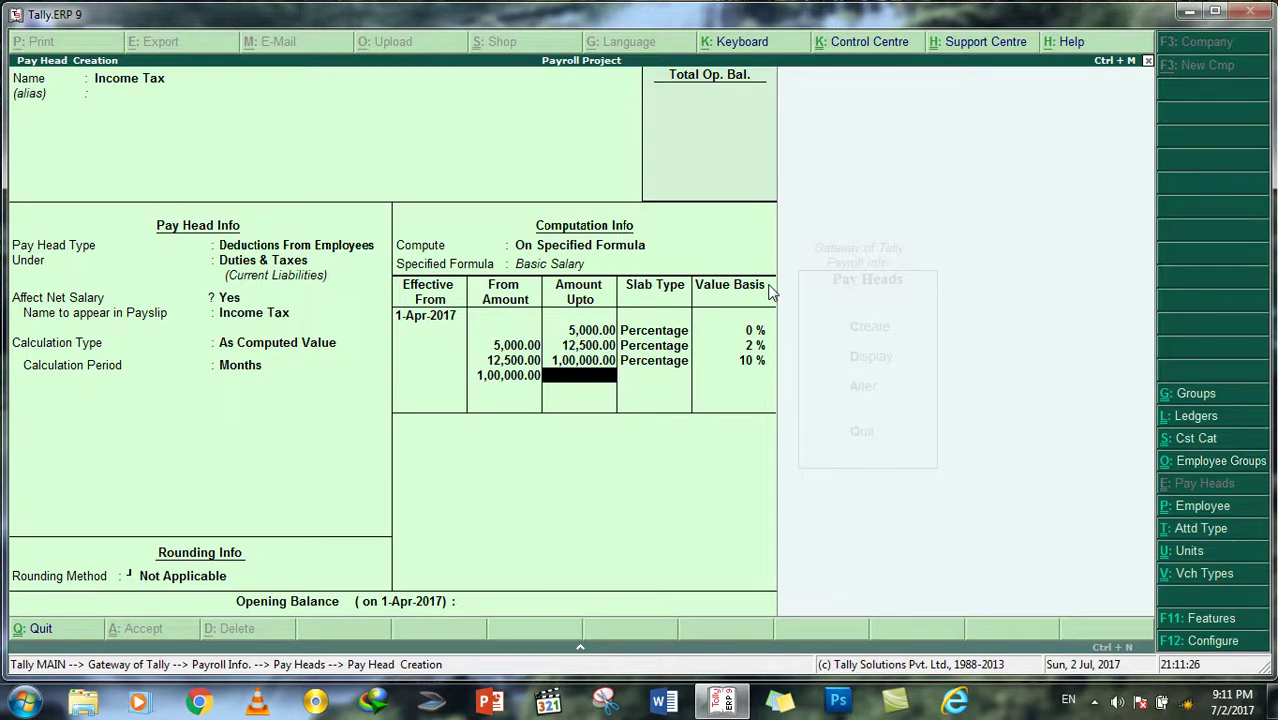
key("Return")
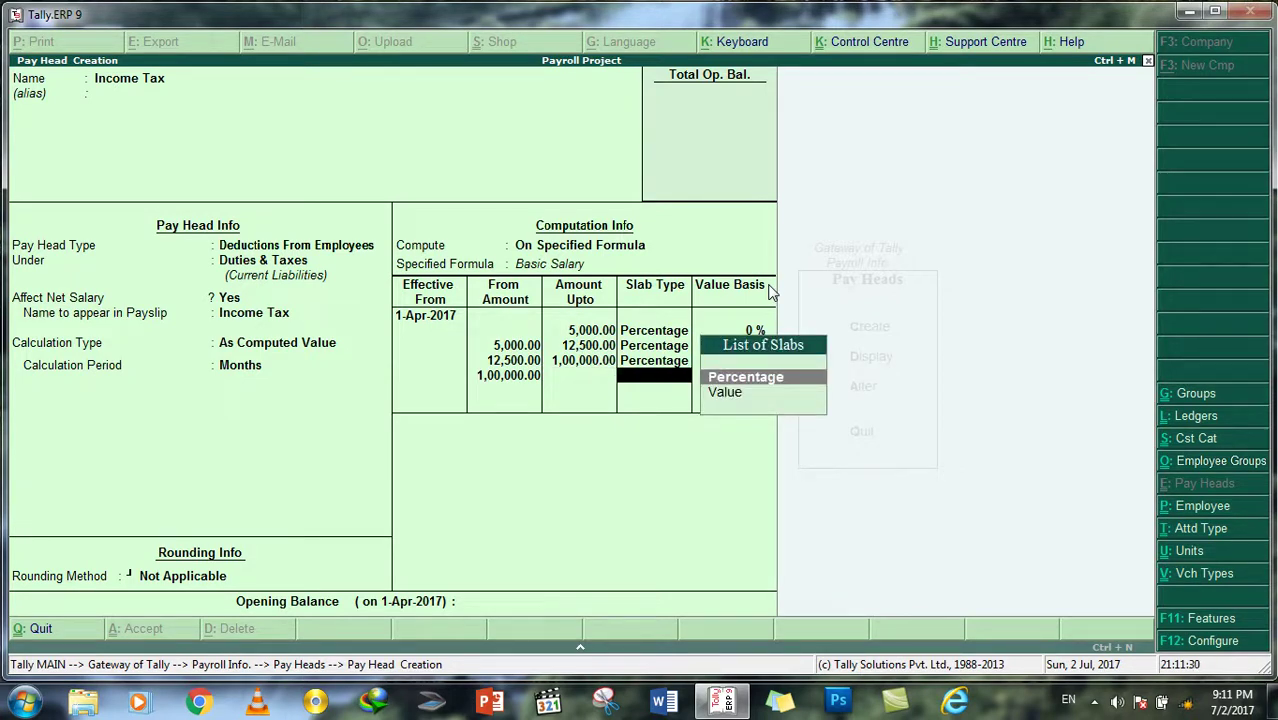
key("Return")
type("20")
key("Return")
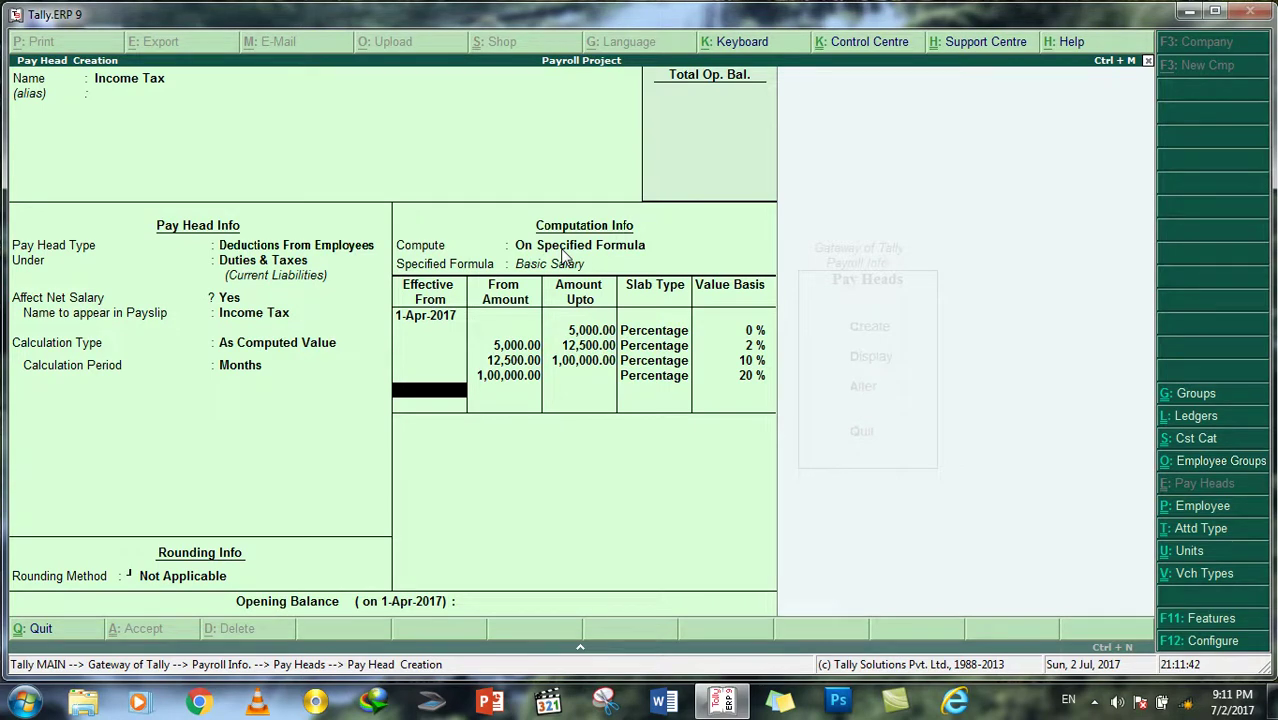
key("Return")
key("y")
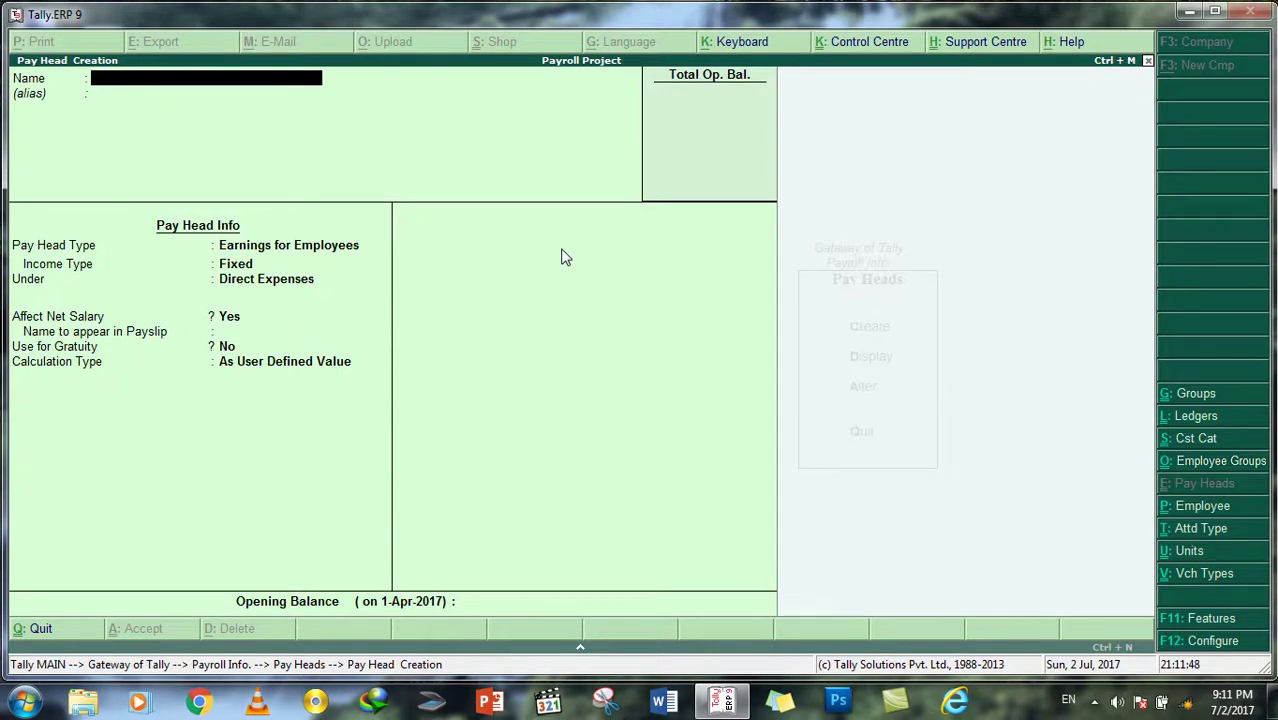
Step: Create an 'Advance Payment' pay head of type Loans and Advances under Loans & Advances (Asset)
type("Advance Payment")
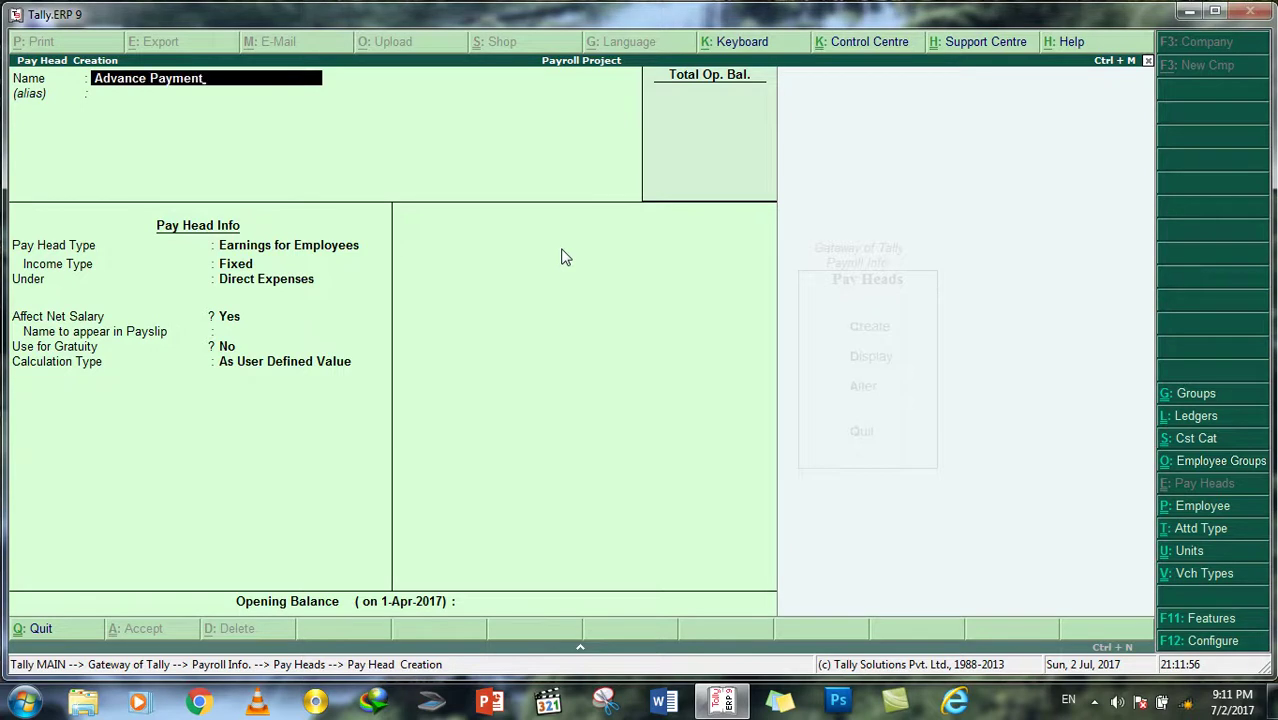
key("Return")
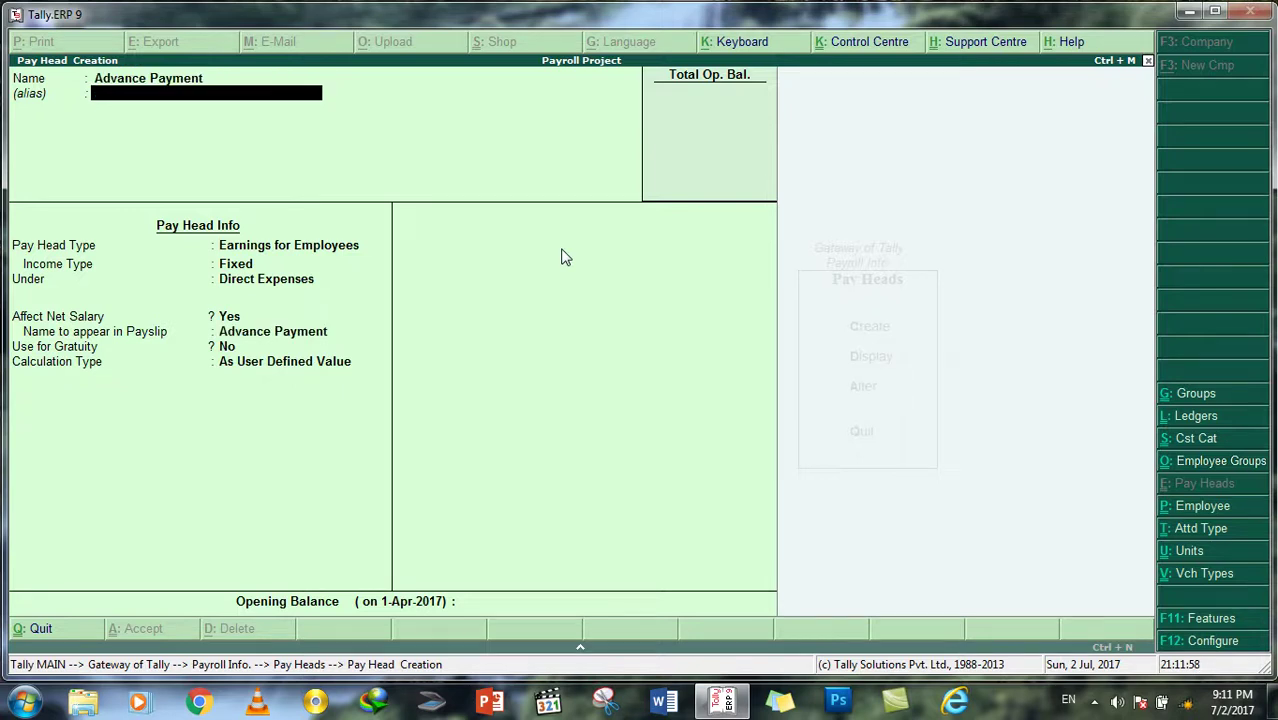
key("Return")
key("Down")
key("Down")
key("Down")
key("Down")
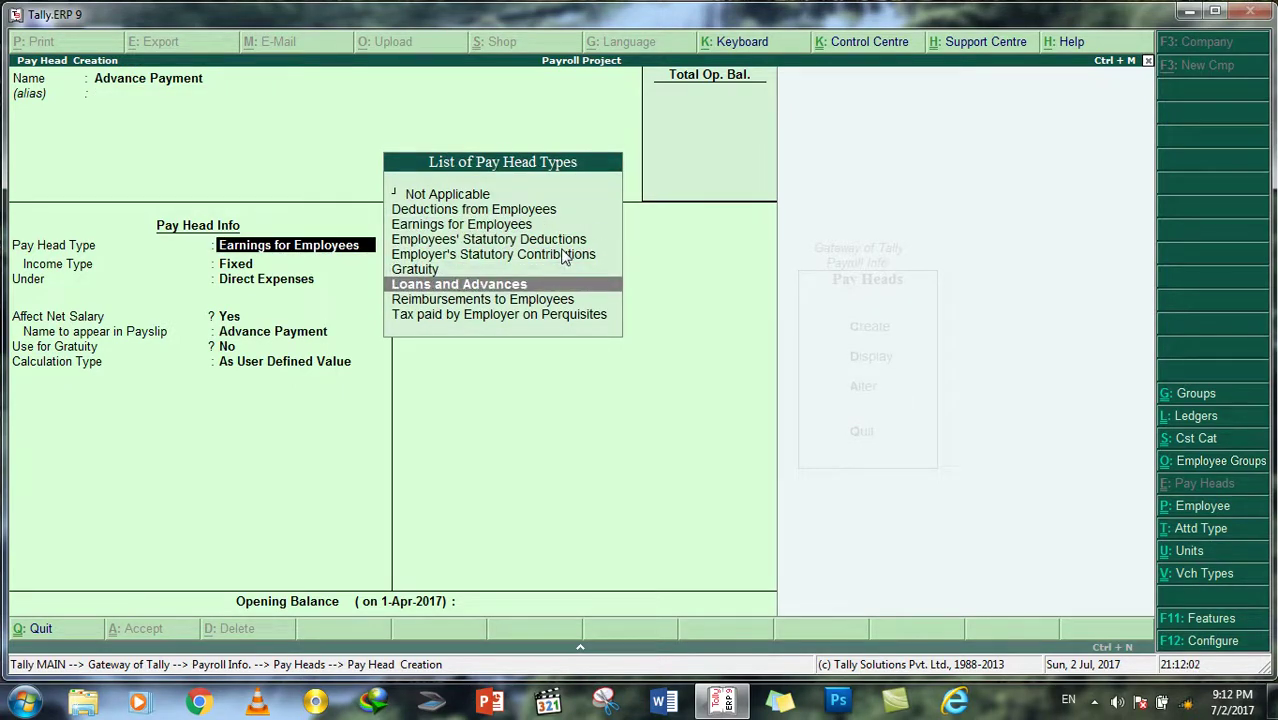
key("Return")
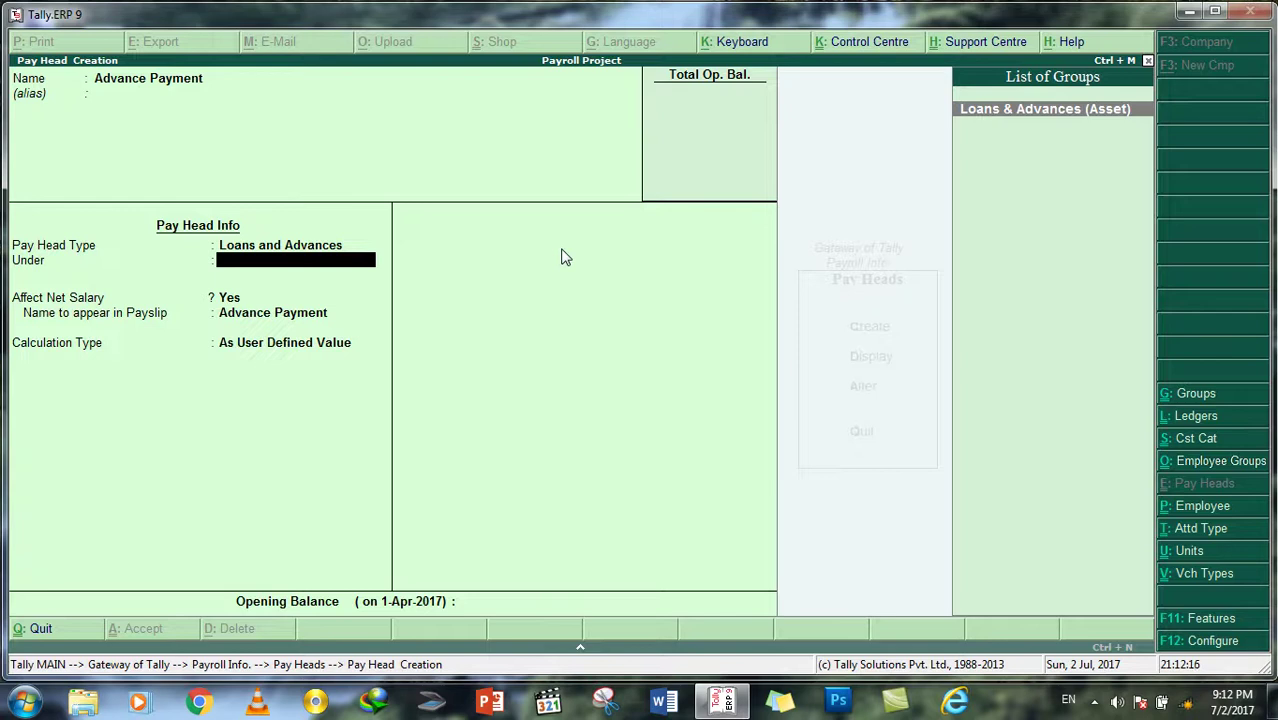
key("Return")
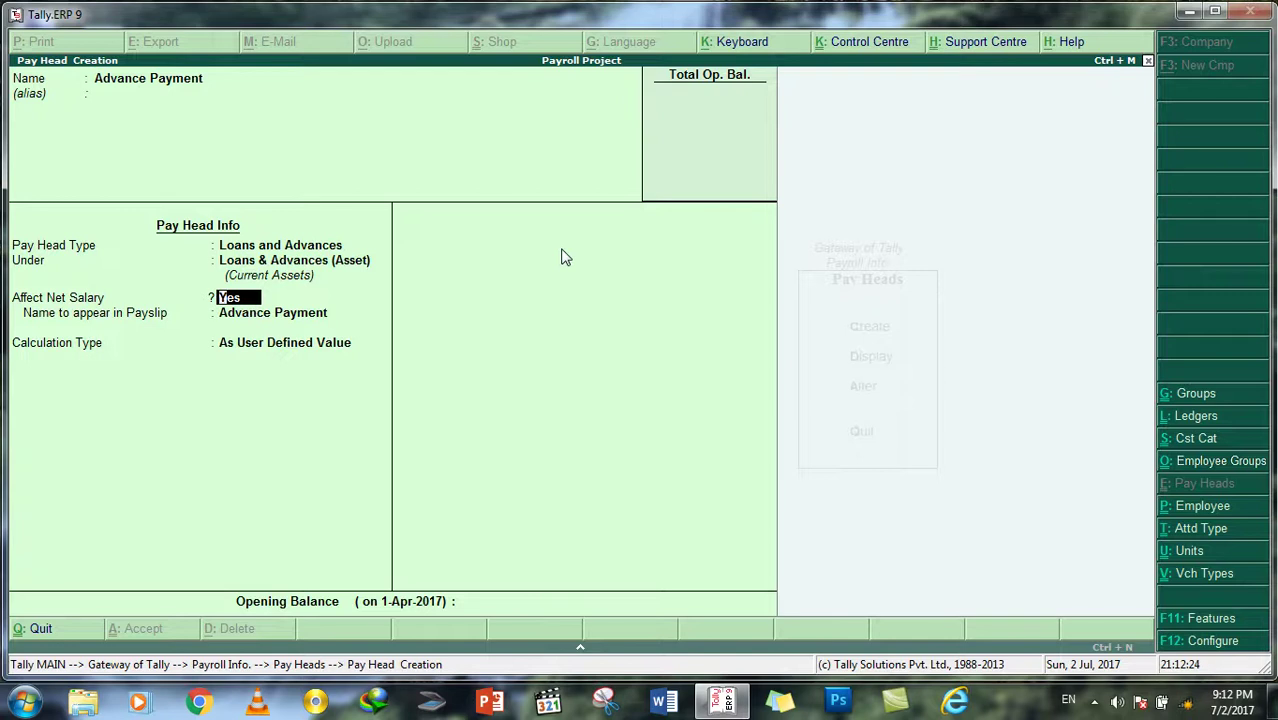
Step: Set Advance Payment to calculate On Attendance, leave other options Not Applicable, and save it
key("Return")
key("Return")
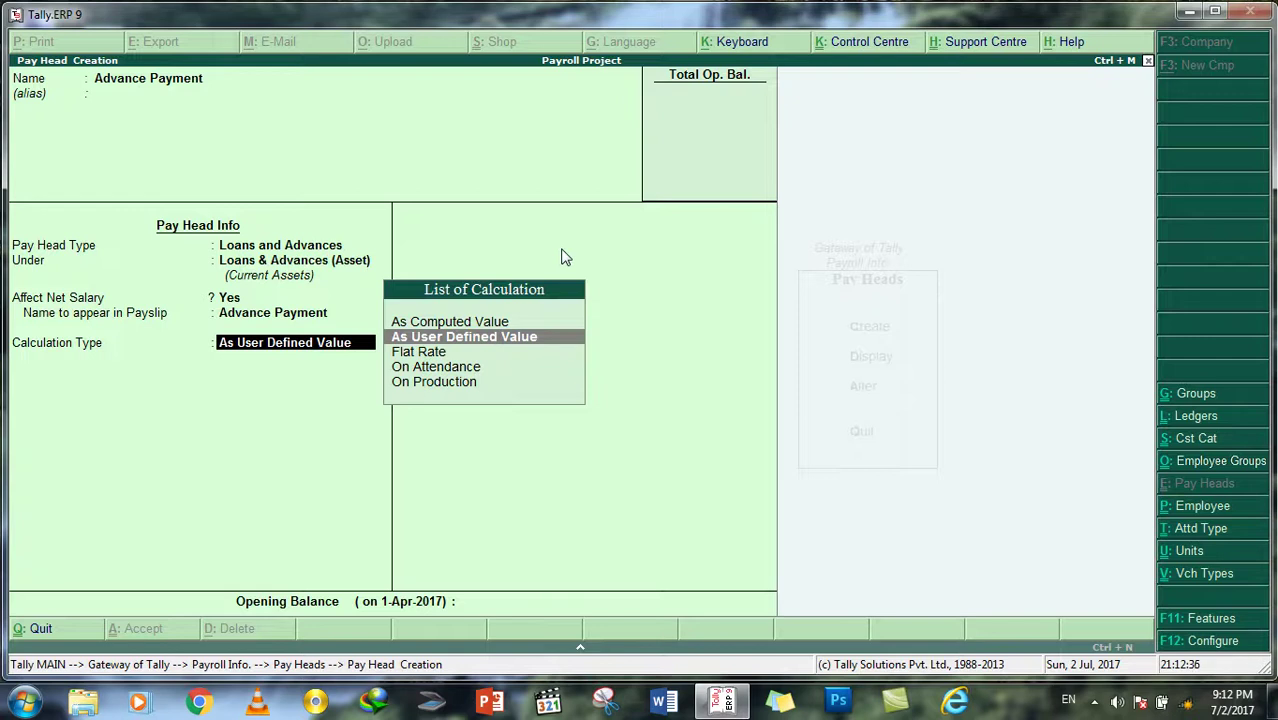
key("Down")
key("Down")
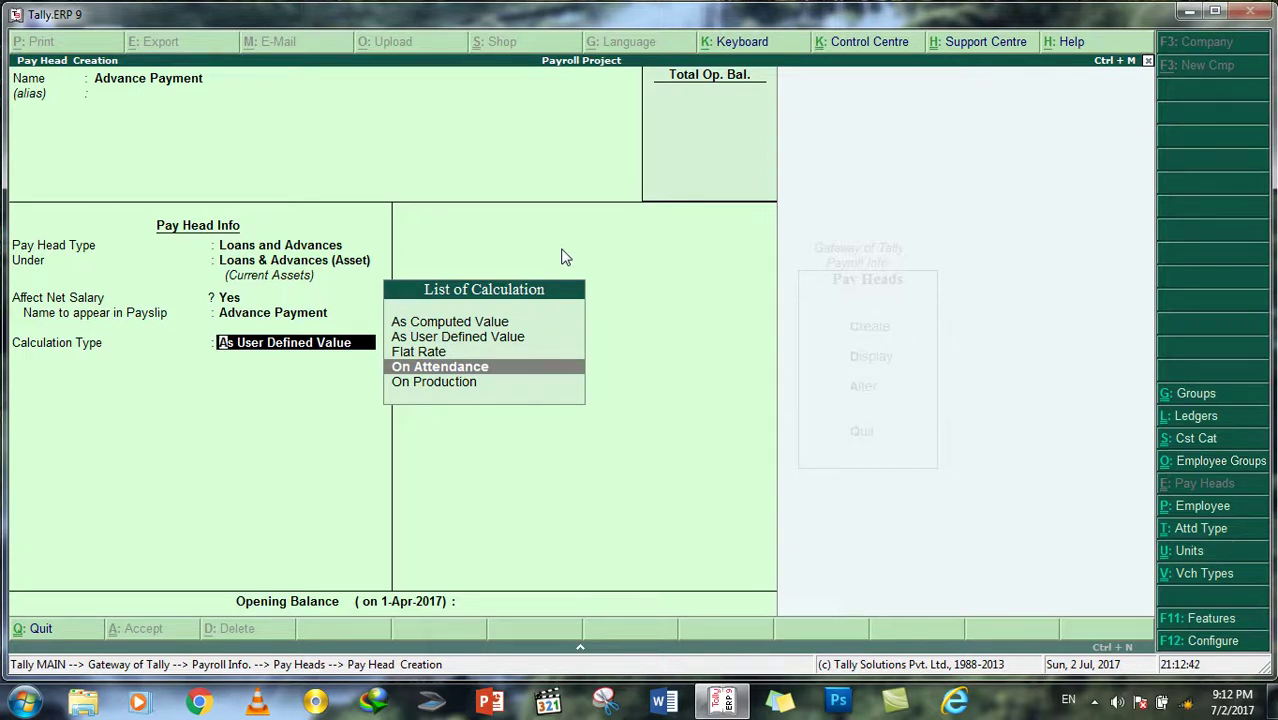
key("Return")
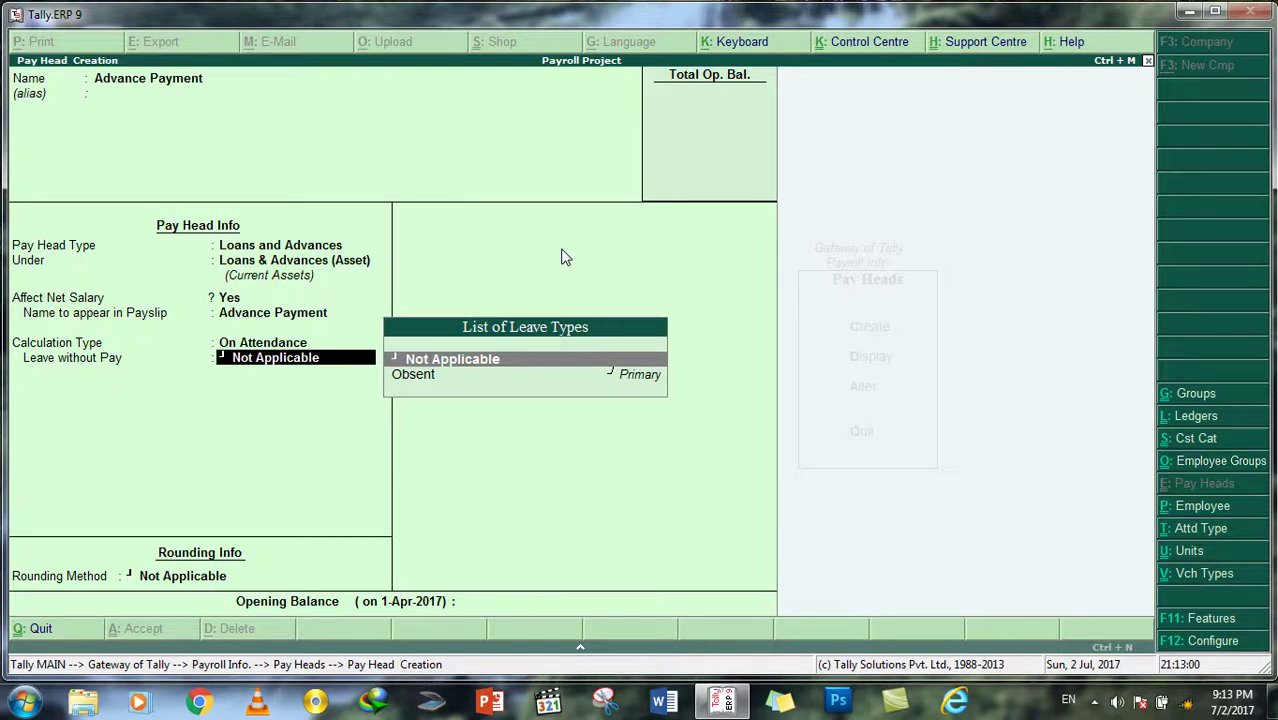
key("Return")
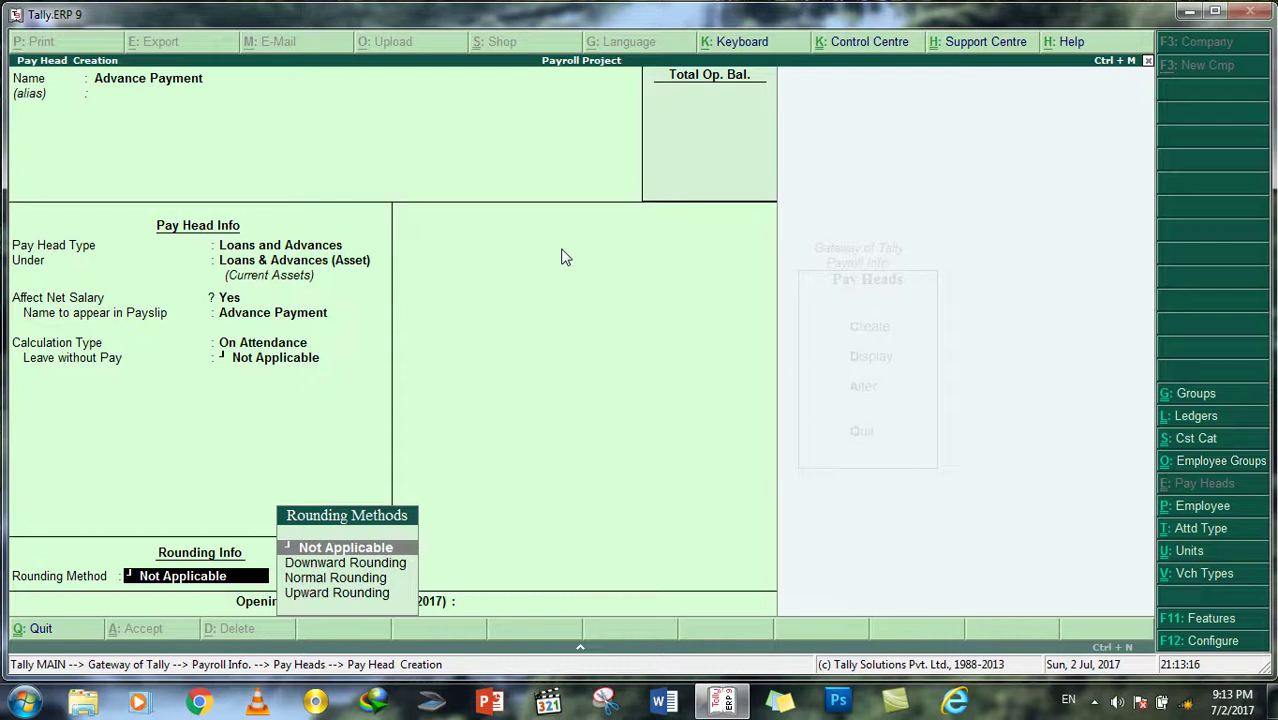
key("Return")
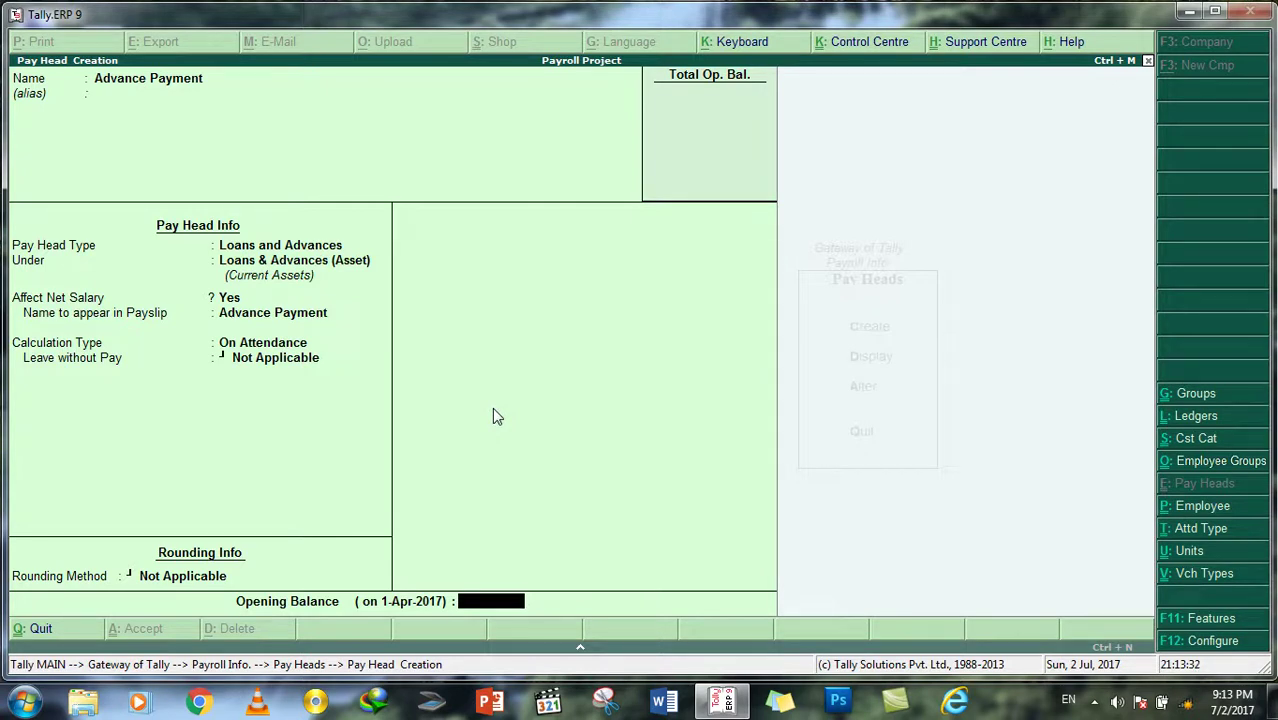
key("Return")
key("Return")
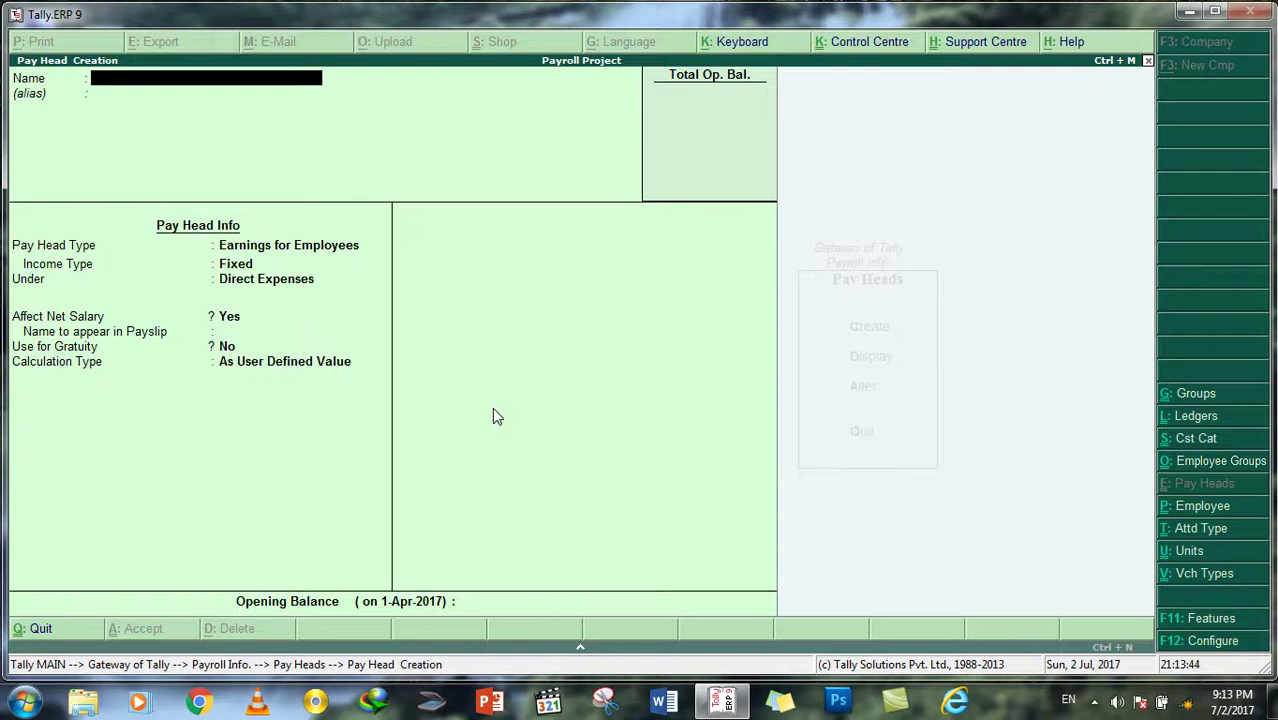
Step: Quit pay head creation and browse the List of Pay Heads, now holding five entries
key("Escape")
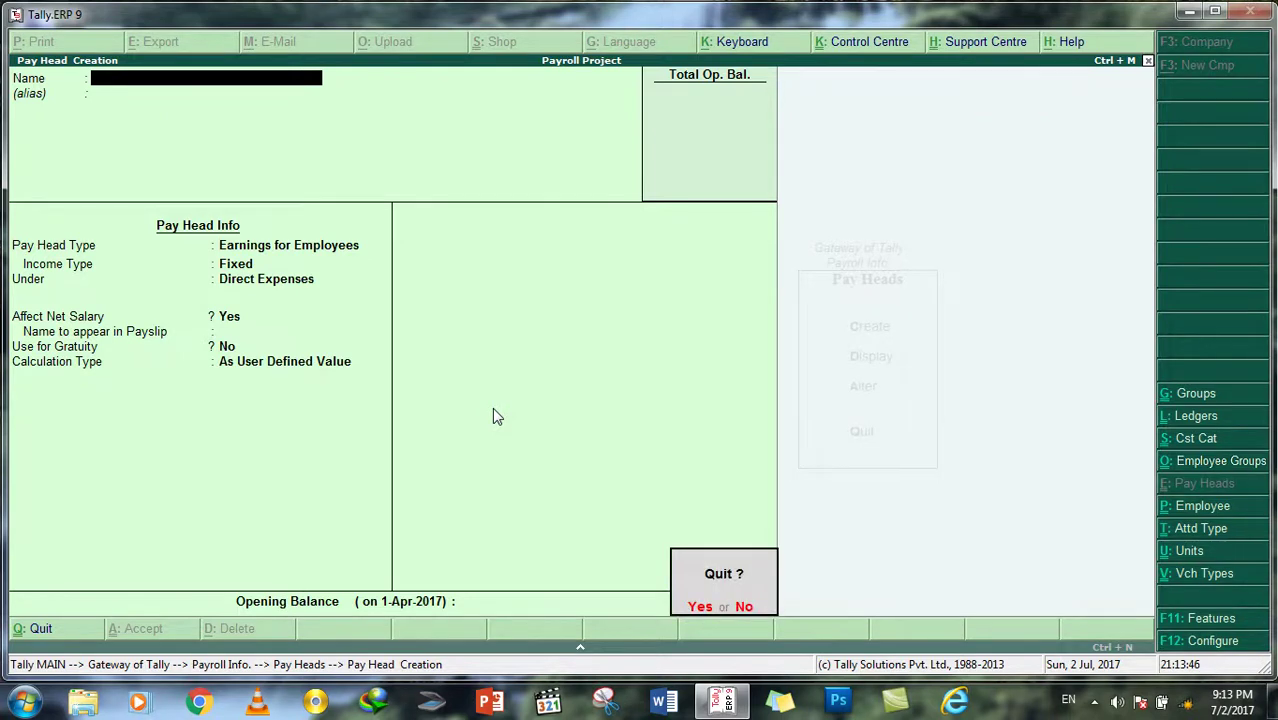
key("Return")
key("Down")
key("Return")
key("Down")
key("Down")
key("Down")
key("Down")
key("Up")
key("Up")
key("Up")
key("Up")
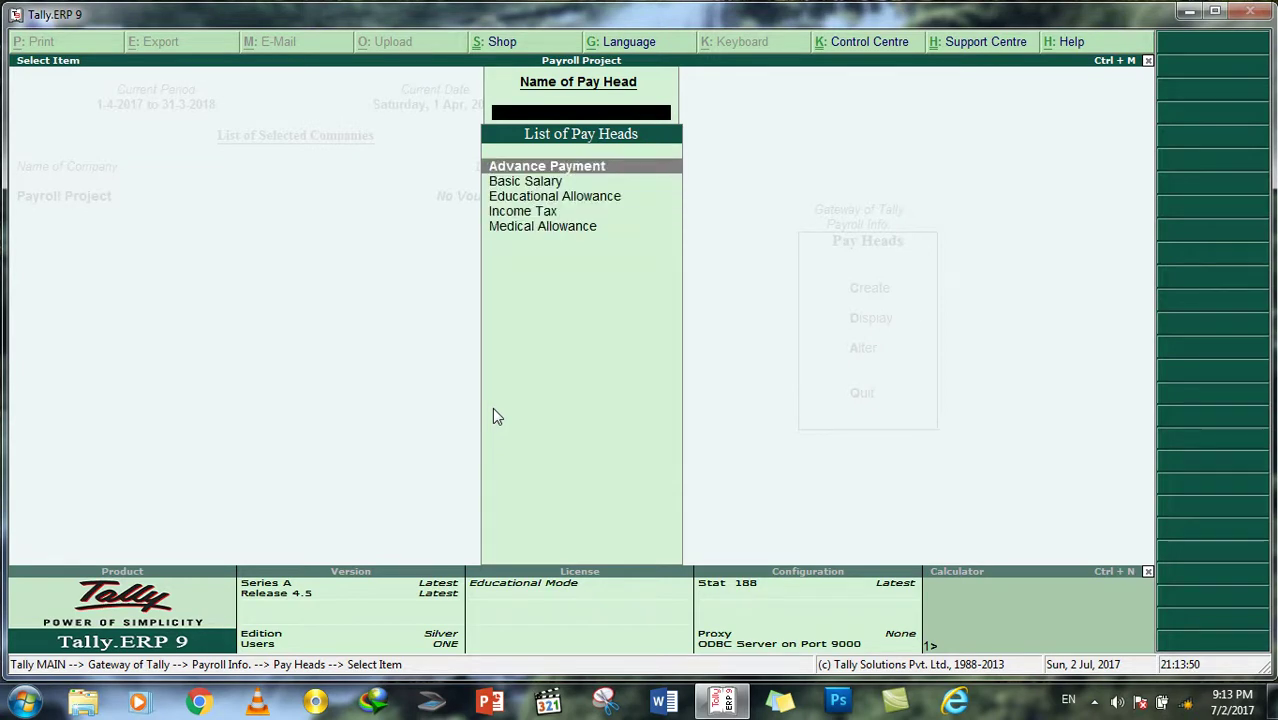
key("Down")
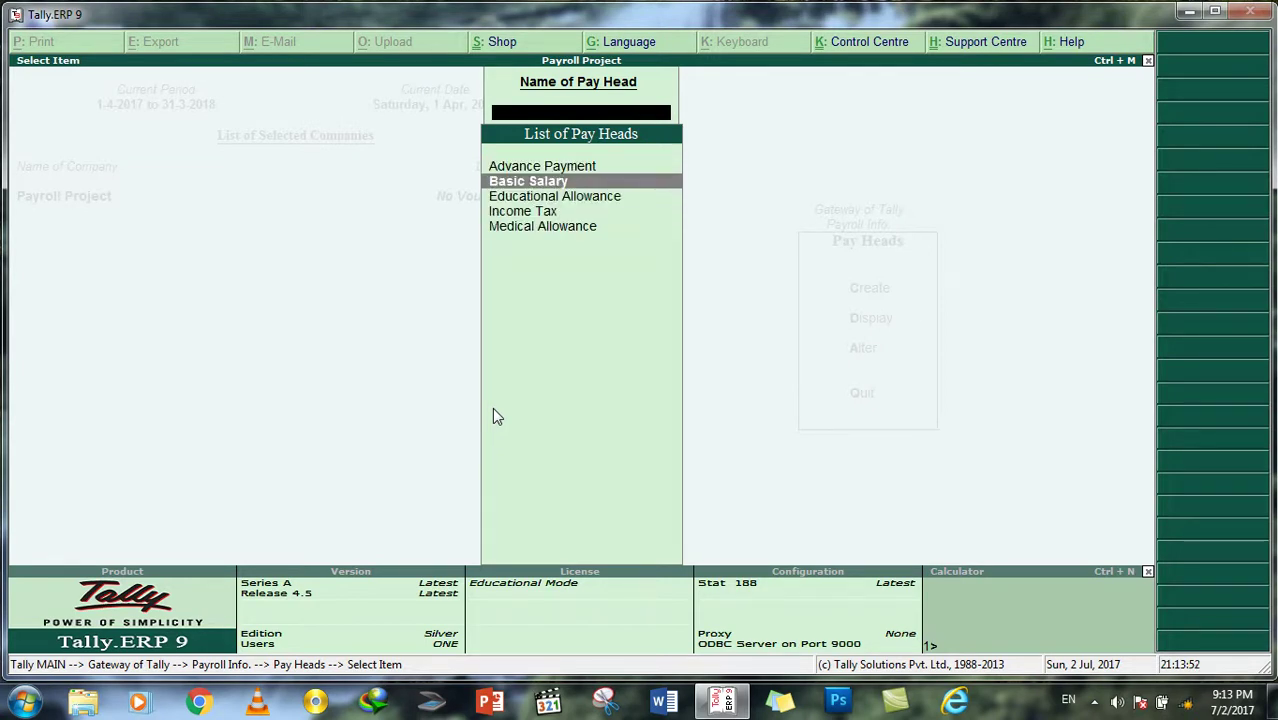
key("Down")
key("Down")
key("Up")
key("Up")
key("Up")
key("Down")
Step: Go from the pay head list to Employee Categories and start creating a new category
key("Escape")
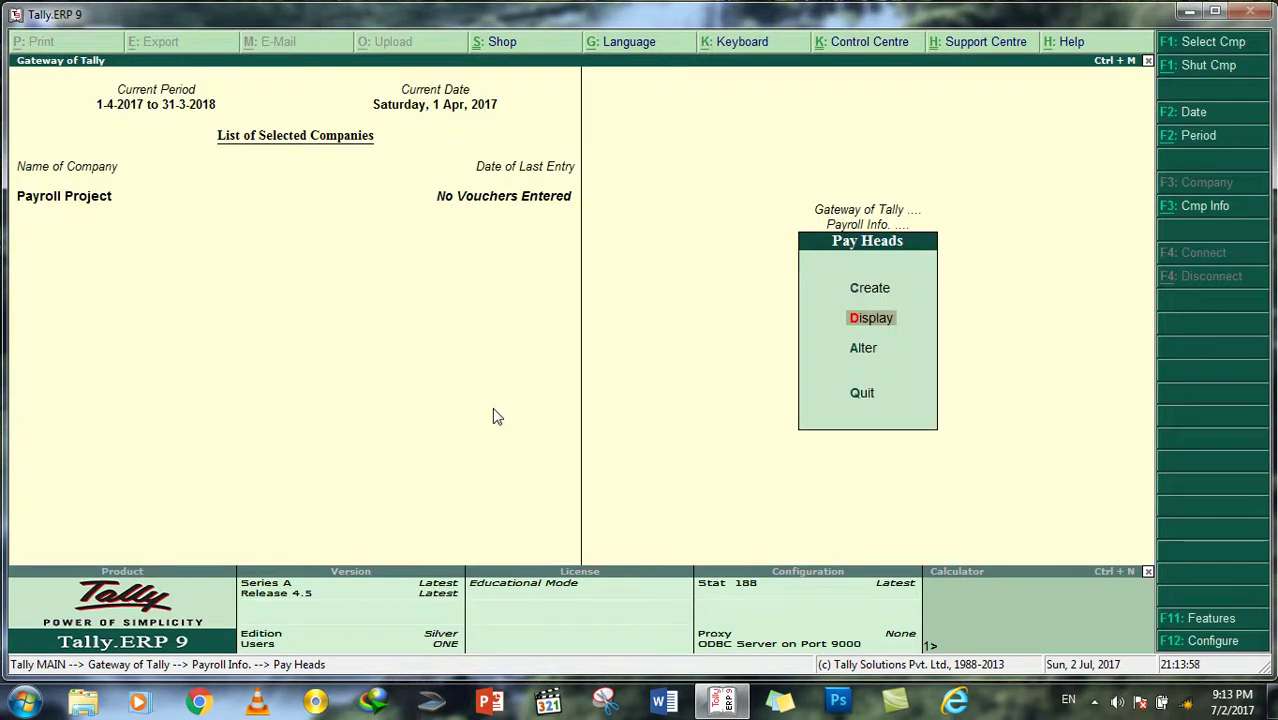
key("Escape")
key("Down")
key("Down")
key("Down")
key("Down")
key("Down")
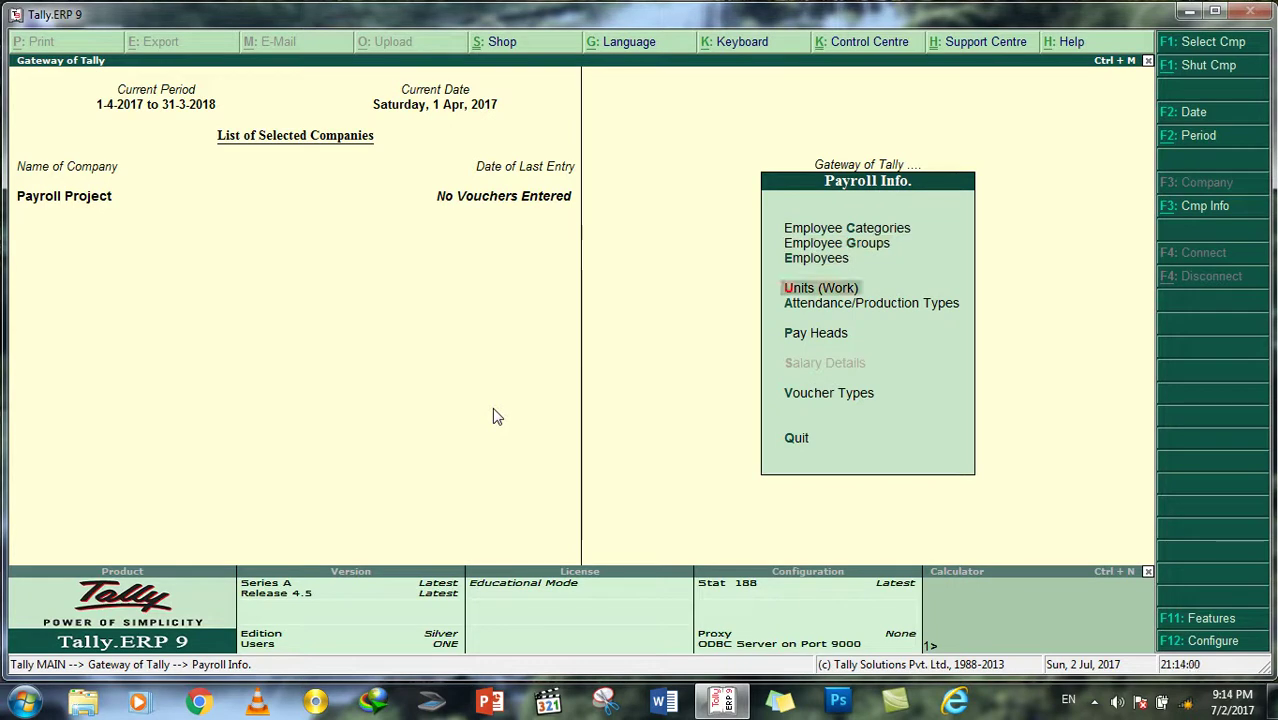
key("Up")
key("Up")
key("Down")
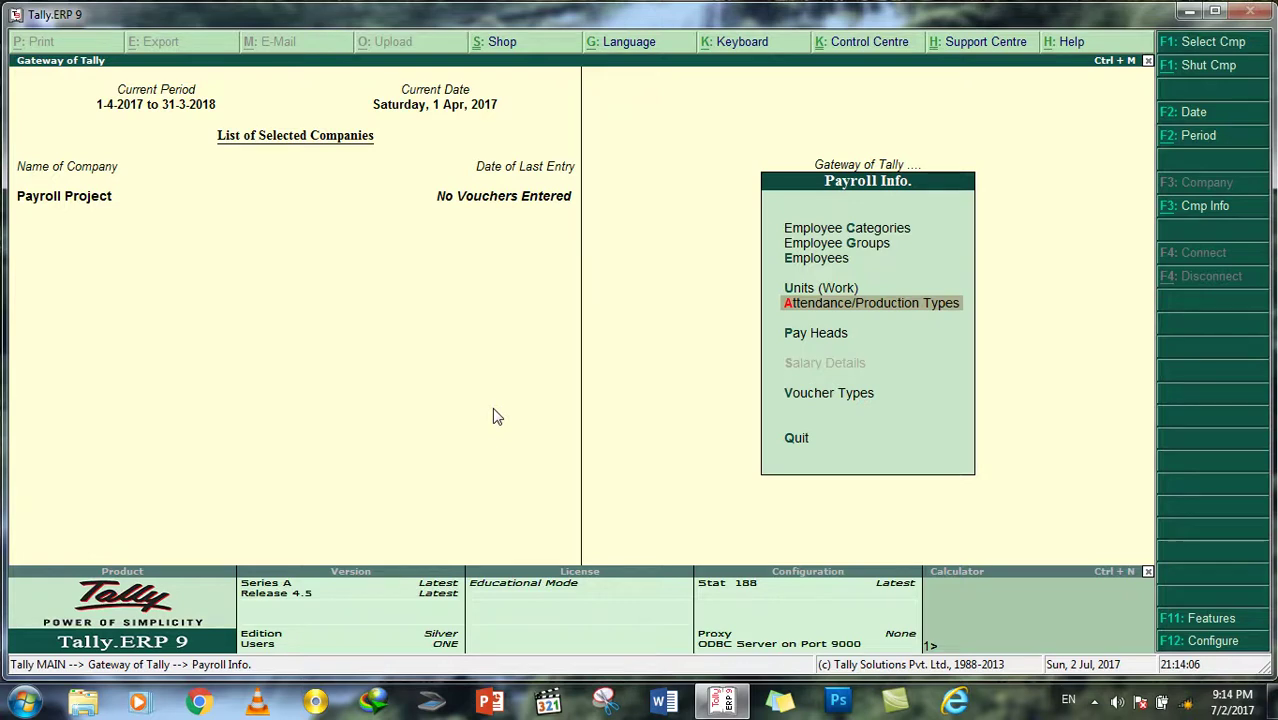
key("Up")
key("Up")
key("Up")
key("Up")
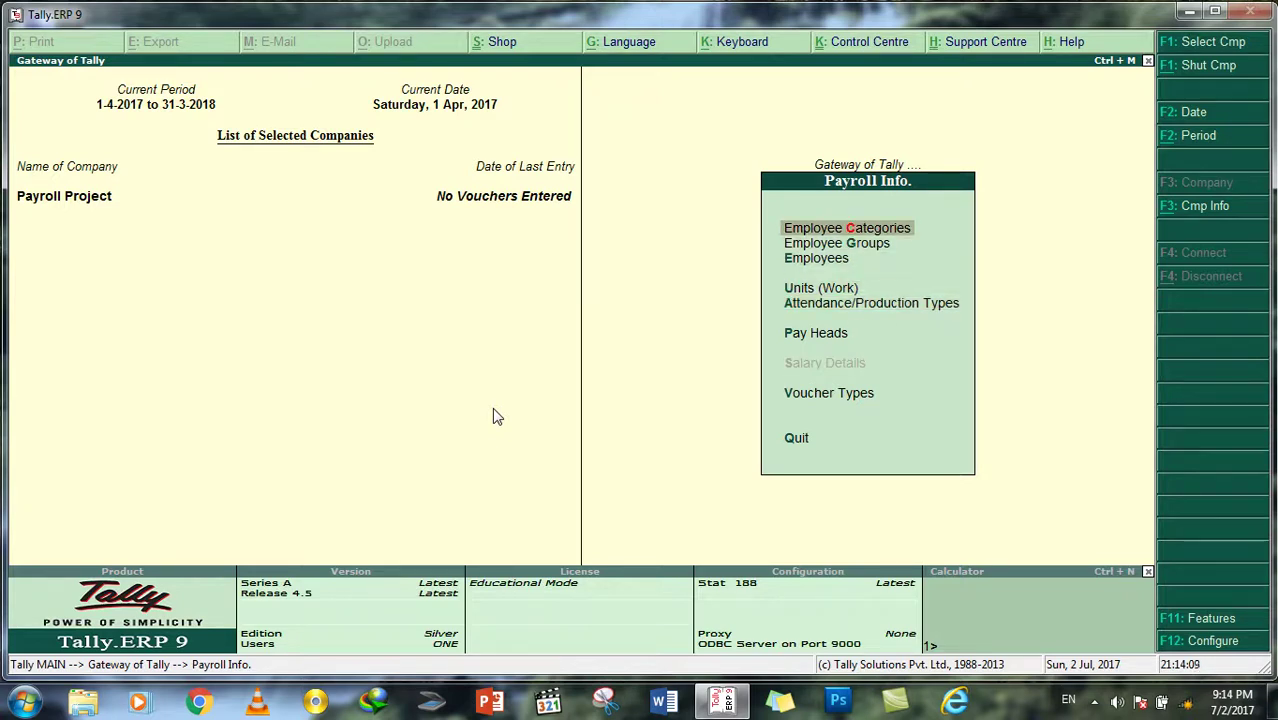
key("Down")
key("Down")
key("Down")
key("Down")
key("Up")
key("Up")
key("Up")
key("Up")
key("Return")
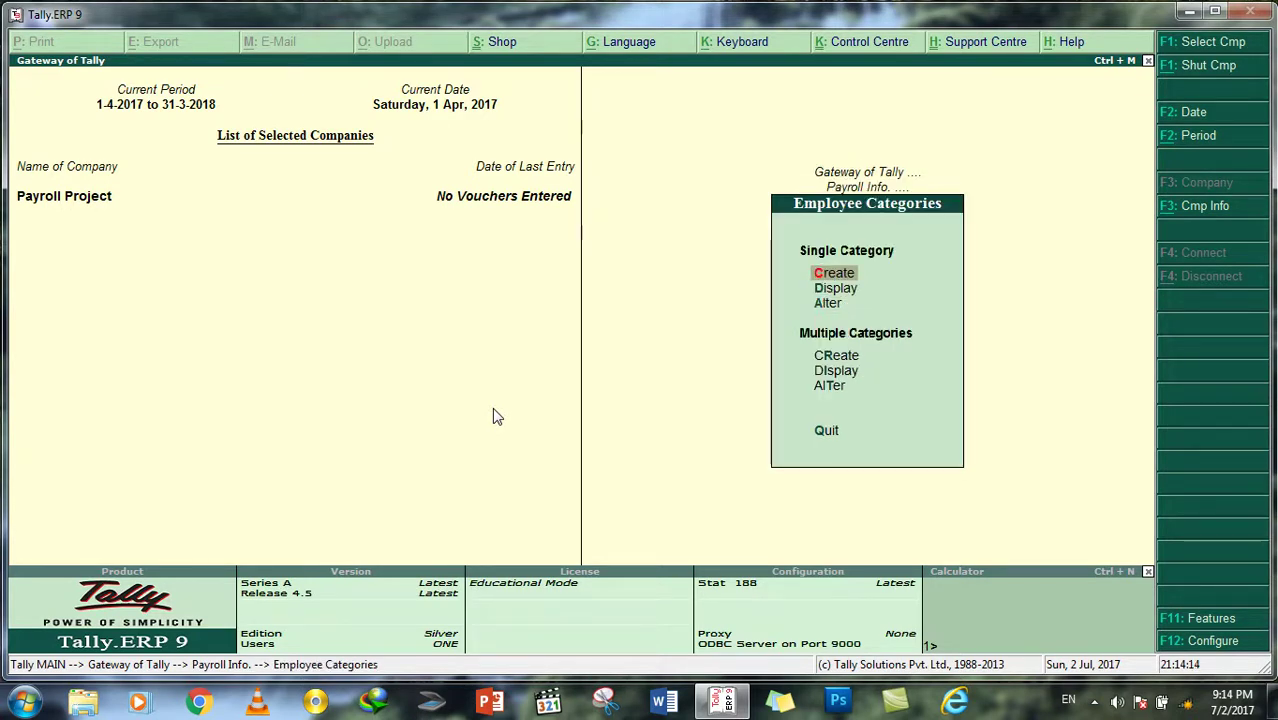
key("Return")
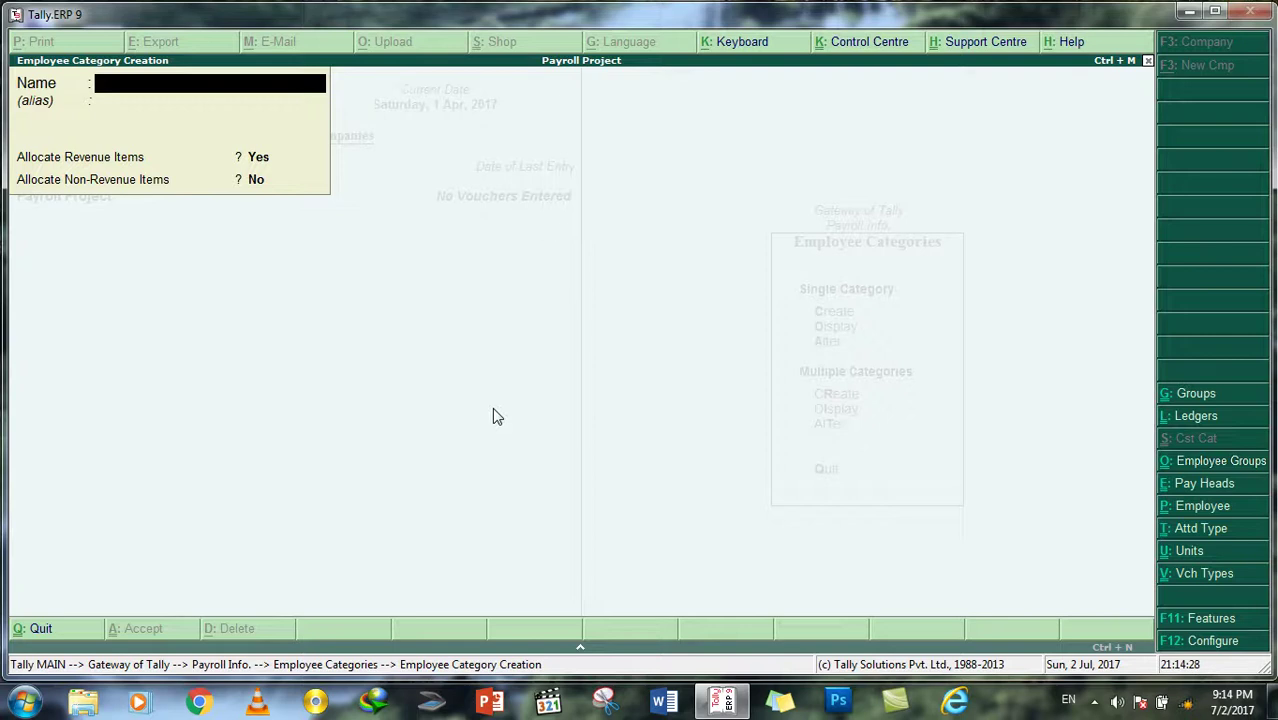
Step: Create the employee category 'Head Office Employees'
type("E")
type("-Tw")
key("BackSpace")
key("BackSpace")
type("Tazki")
key("BackSpace")
key("BackSpace")
type("kira Sta")
key("BackSpace")
key("BackSpace")
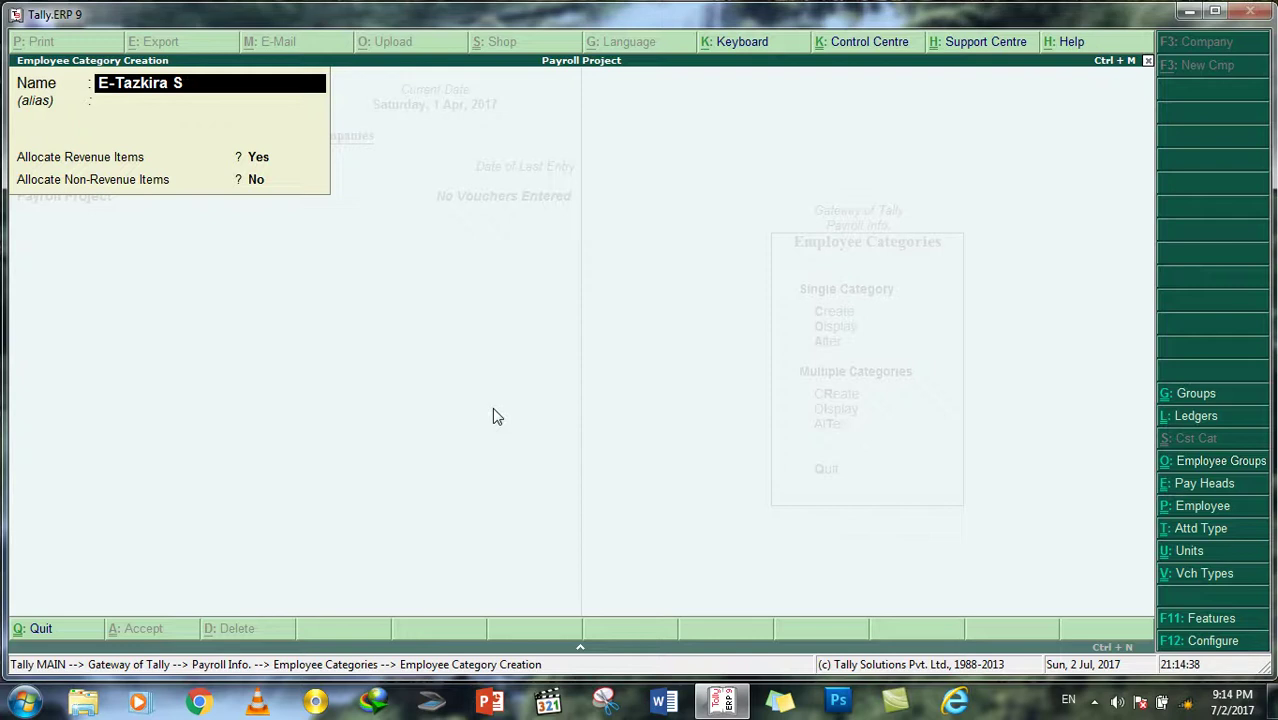
type("taff")
key("BackSpace")
key("BackSpace")
key("BackSpace")
key("BackSpace")
key("BackSpace")
key("BackSpace")
key("BackSpace")
key("BackSpace")
key("BackSpace")
key("BackSpace")
key("BackSpace")
key("BackSpace")
key("BackSpace")
key("BackSpace")
key("BackSpace")
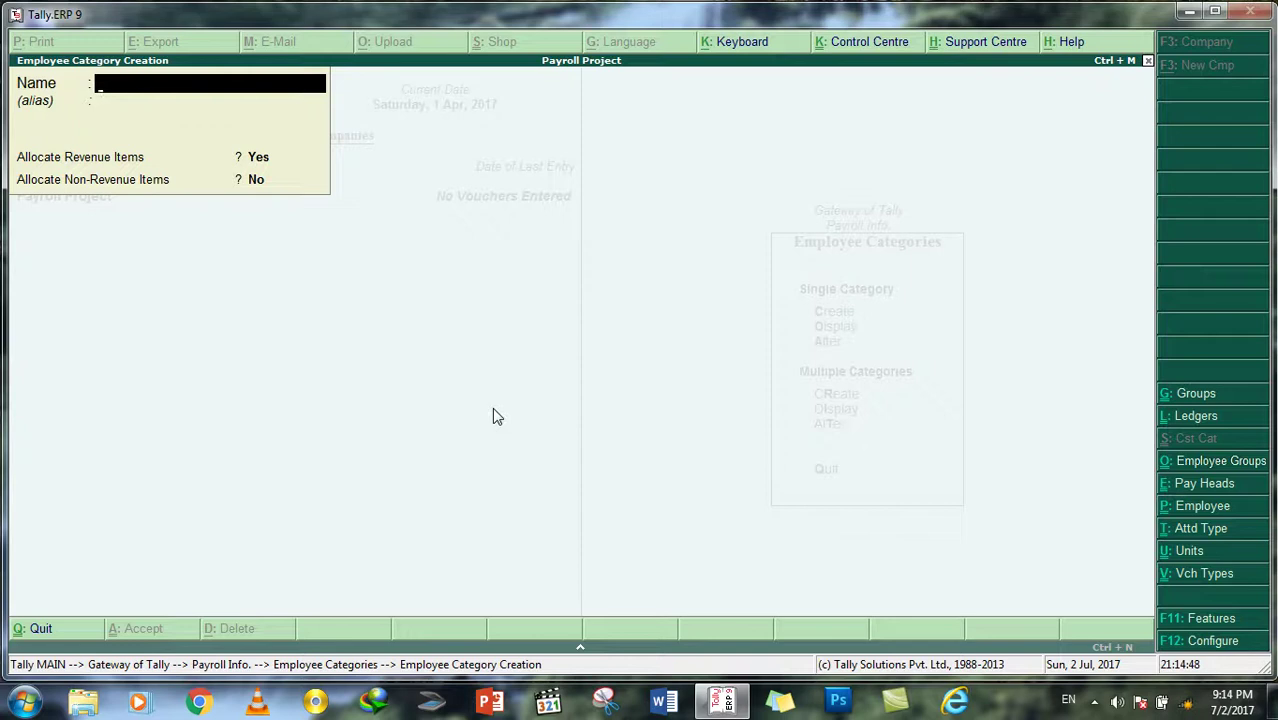
type("Head Offic")
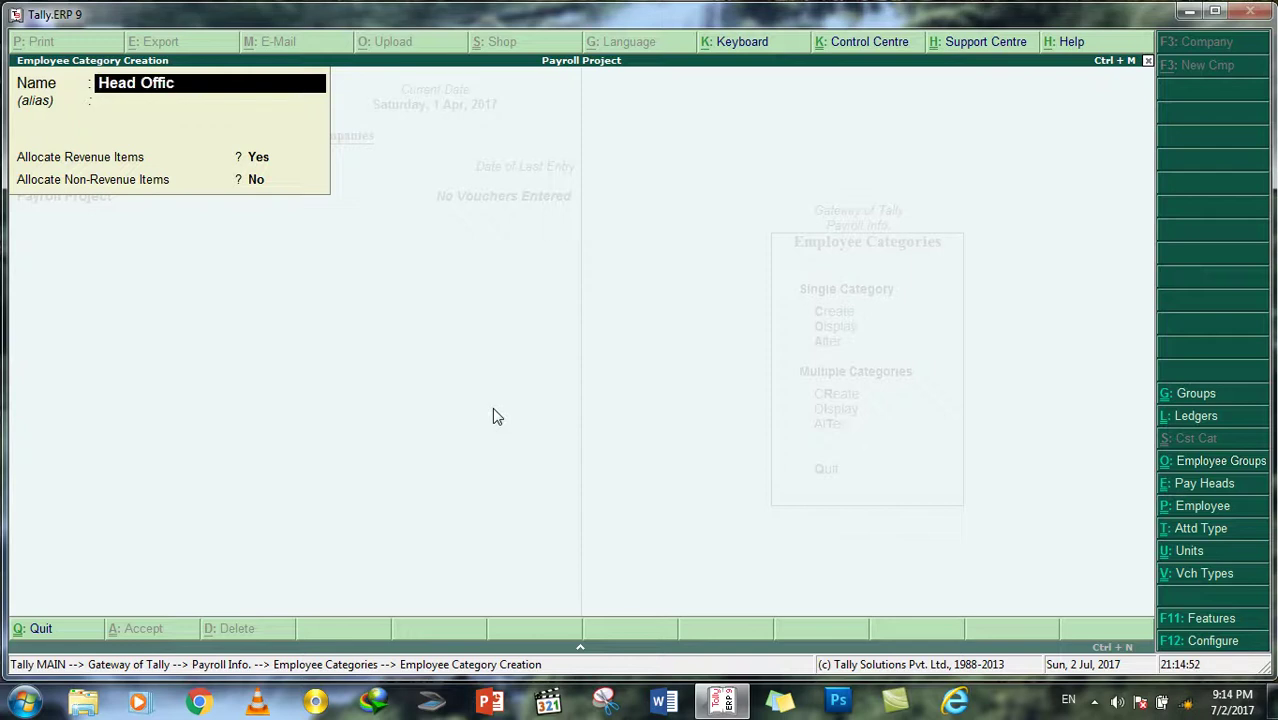
type("e Employees")
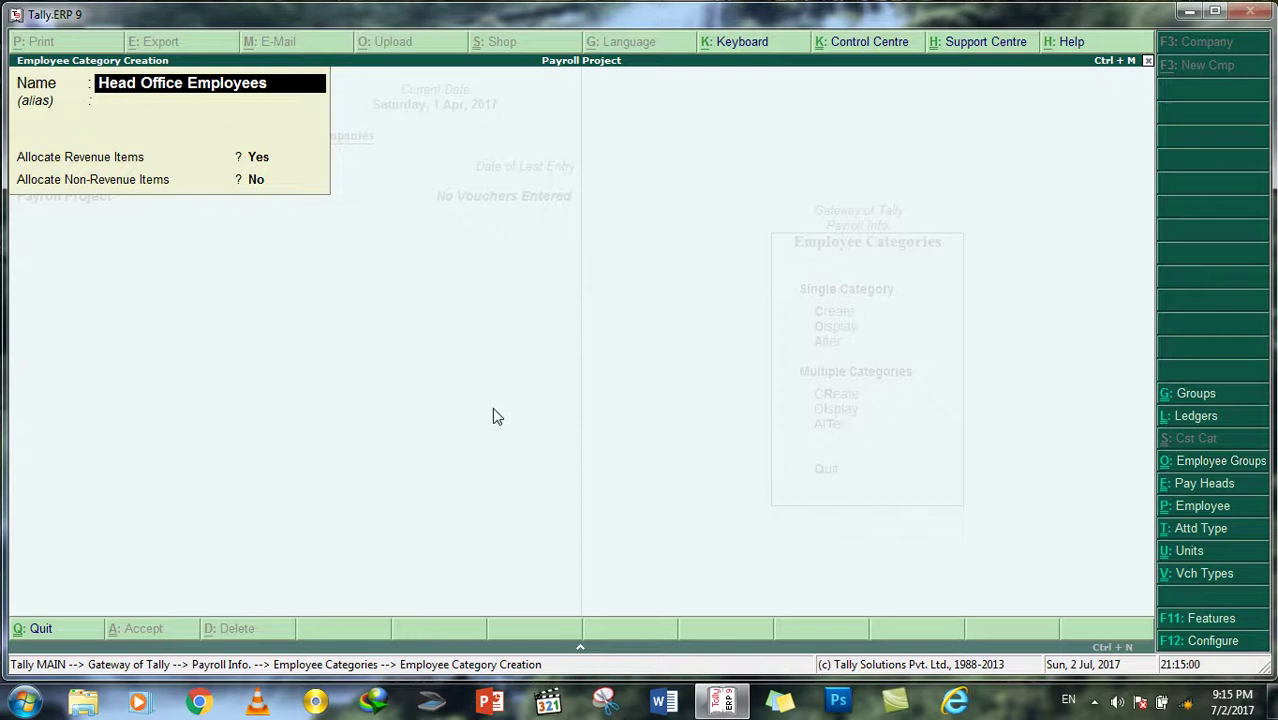
key("Return")
key("Return")
key("Return")
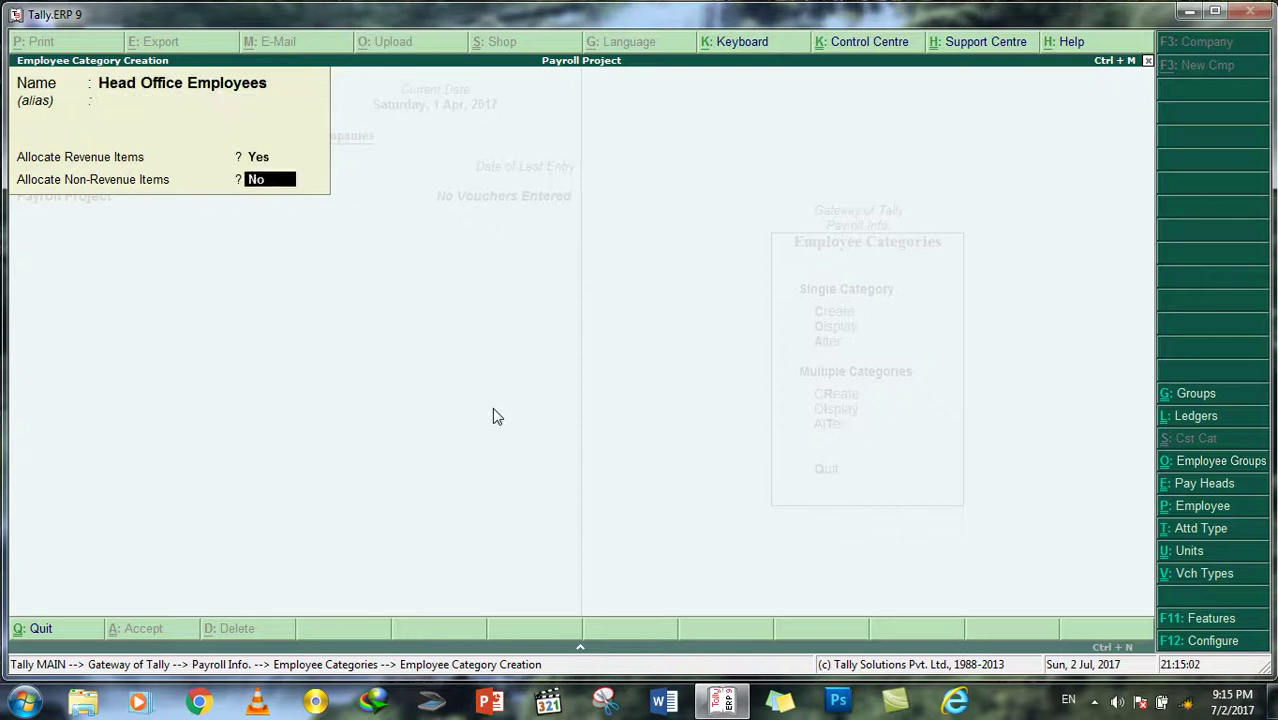
key("Return")
key("Return")
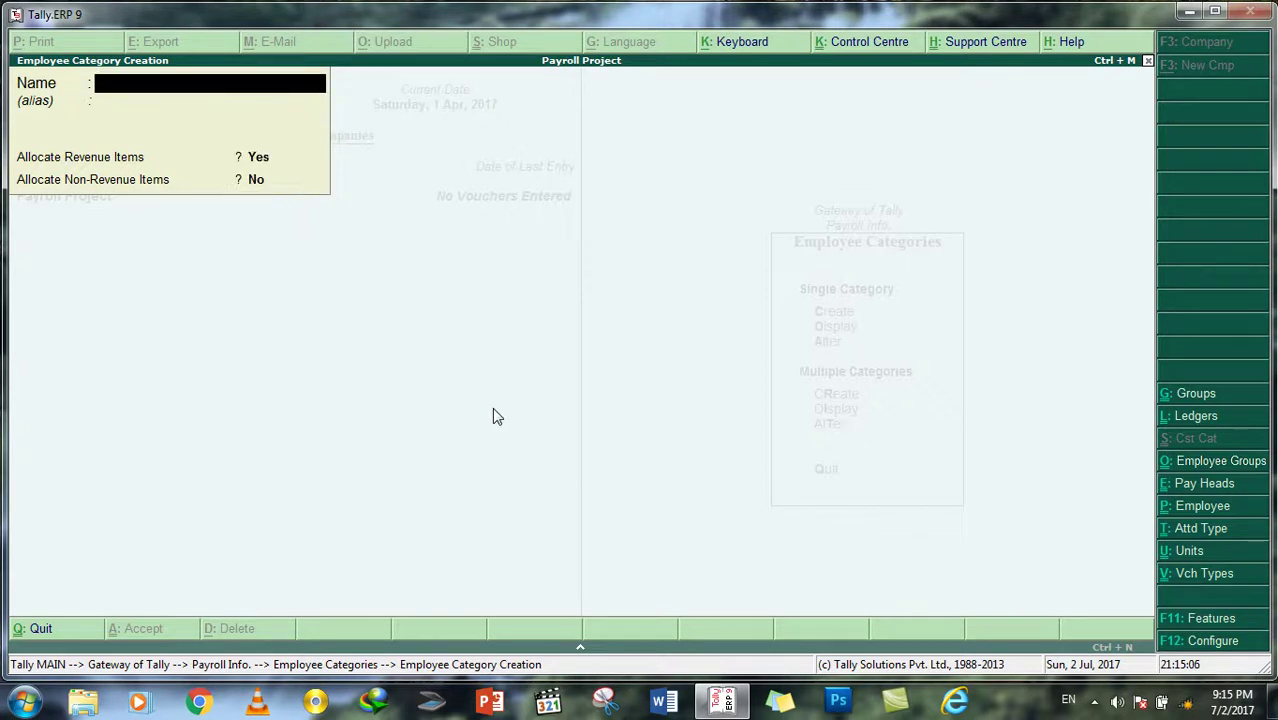
Step: Create a second category 'Mazar Sub-Office Employees'
type("Mazar Sub-Office")
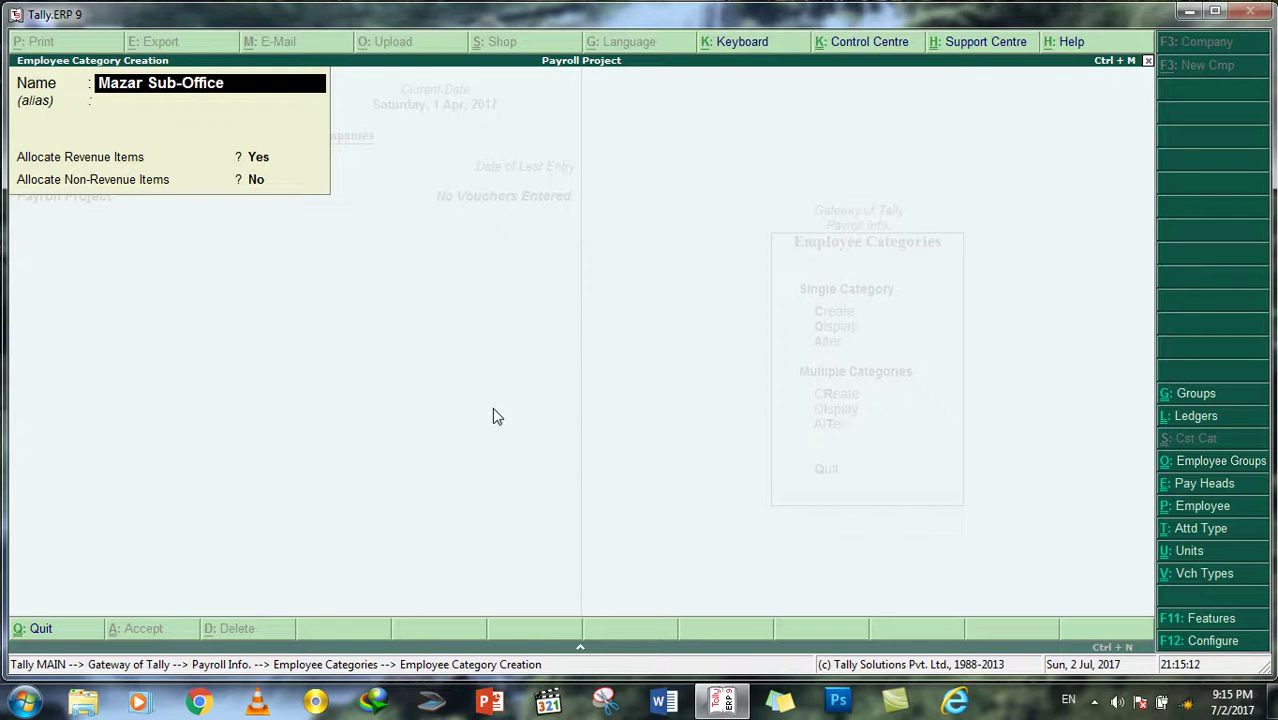
type(" Employees")
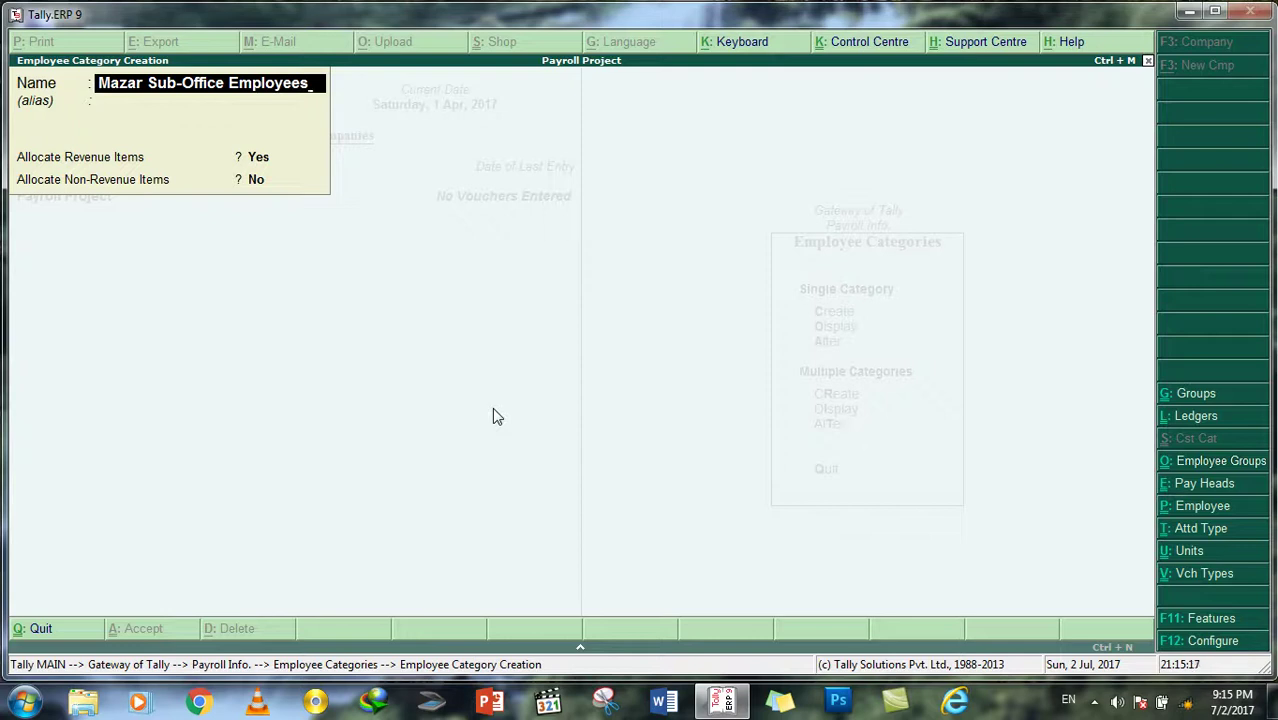
key("Return")
key("Return")
key("Return")
key("Return")
key("Return")
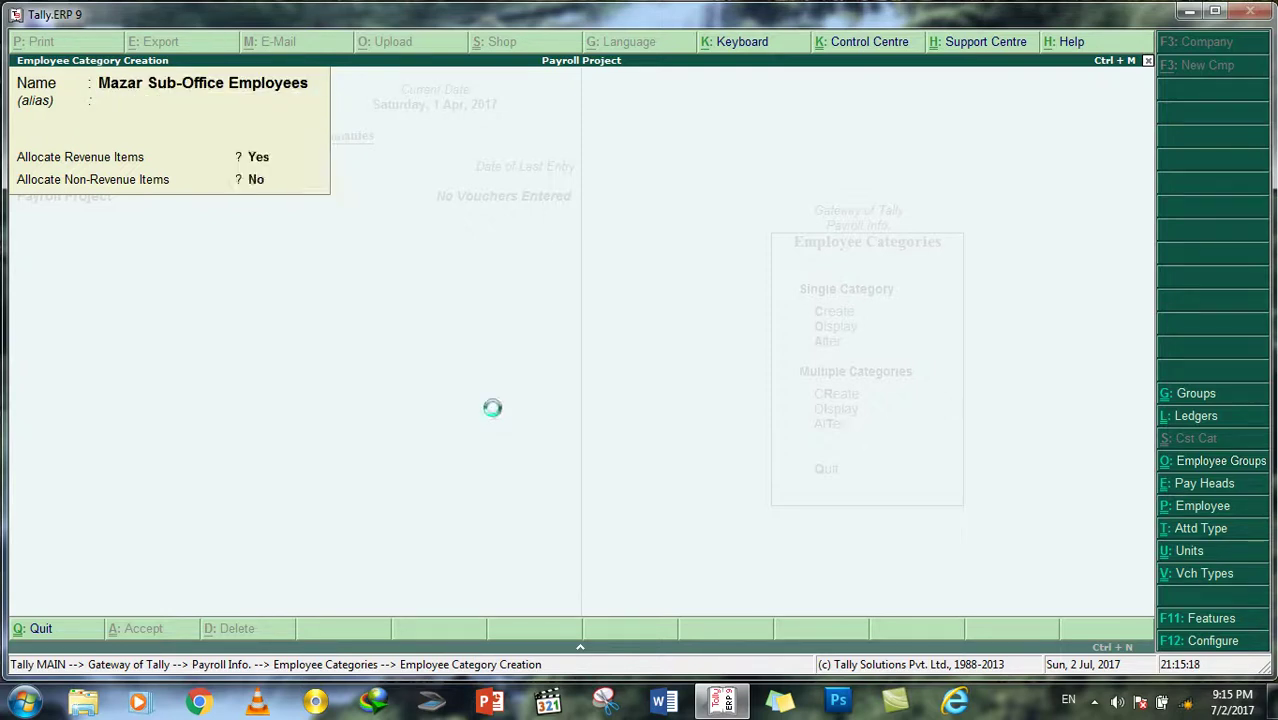
key("Escape")
Step: Quit category creation and review the list showing Head Office and Mazar Sub-Office Employees
key("Return")
key("Down")
key("Return")
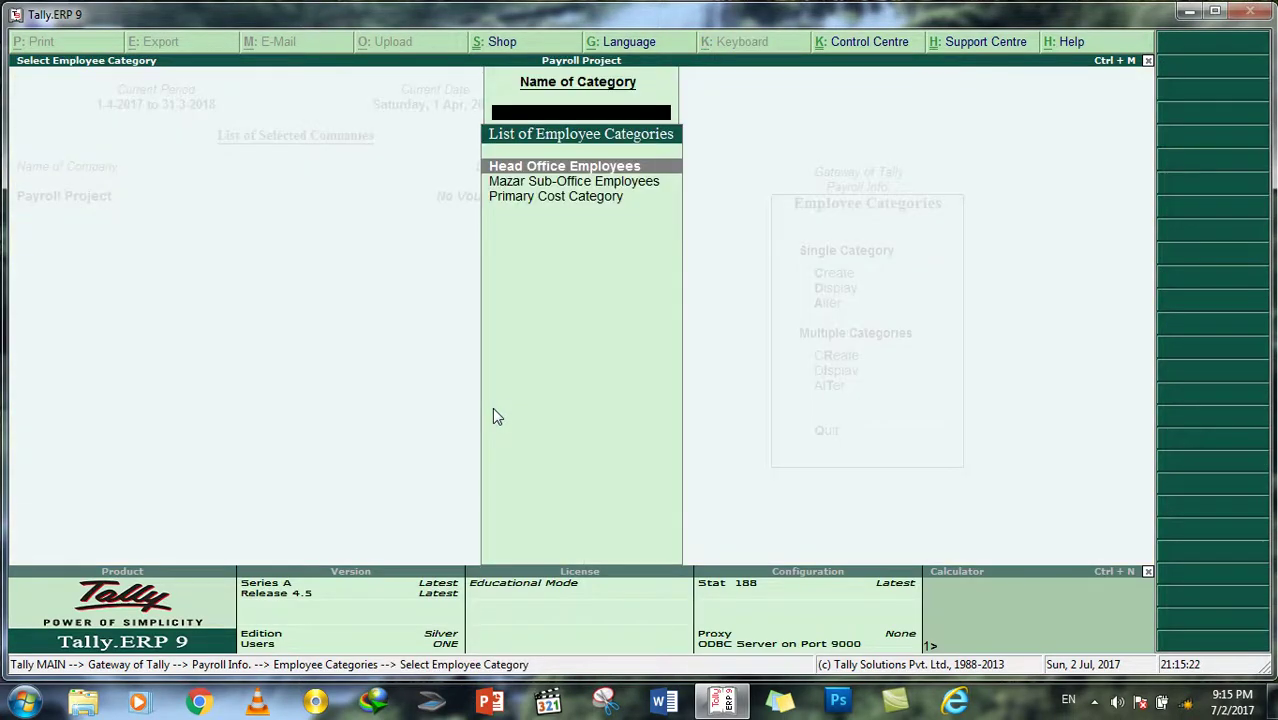
key("Down")
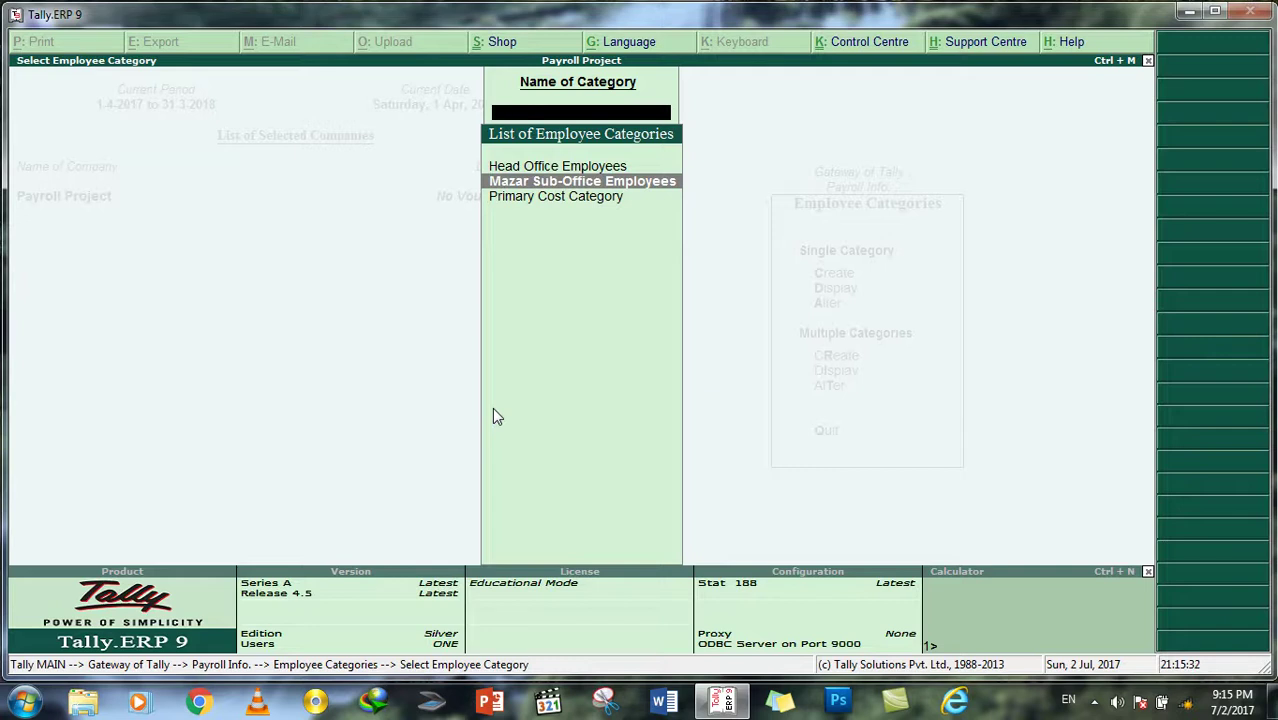
key("Up")
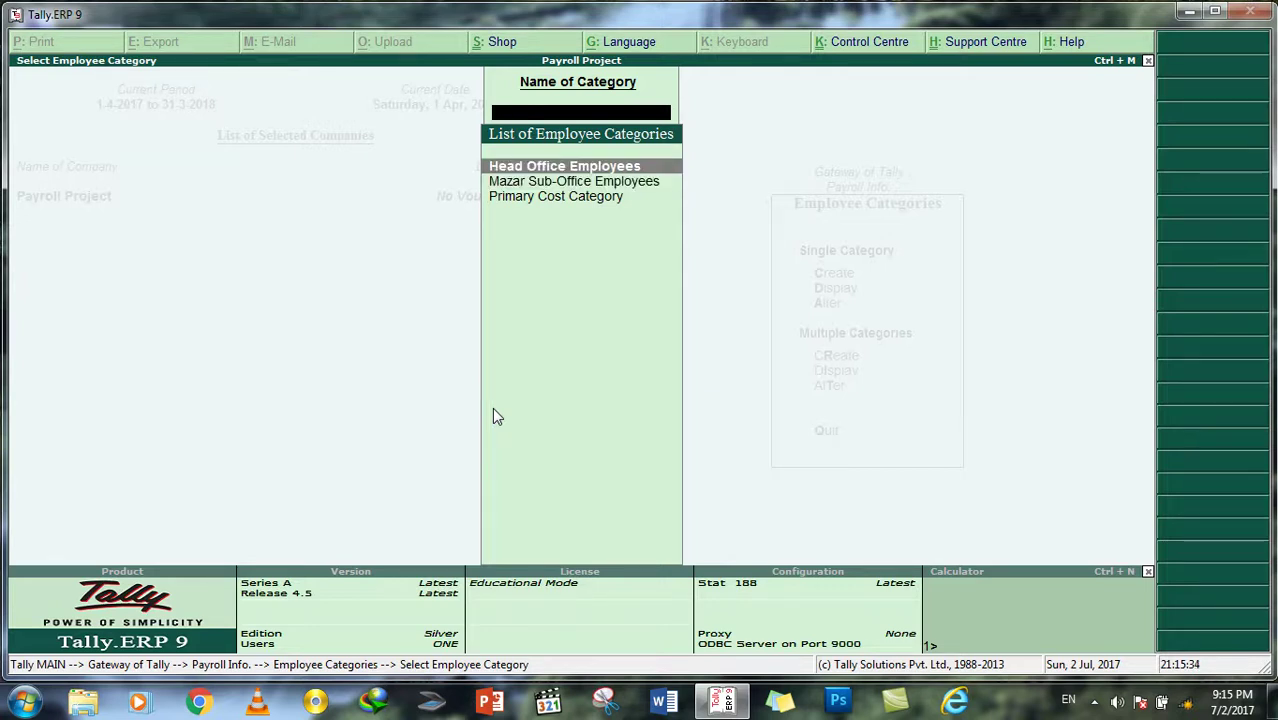
key("Escape")
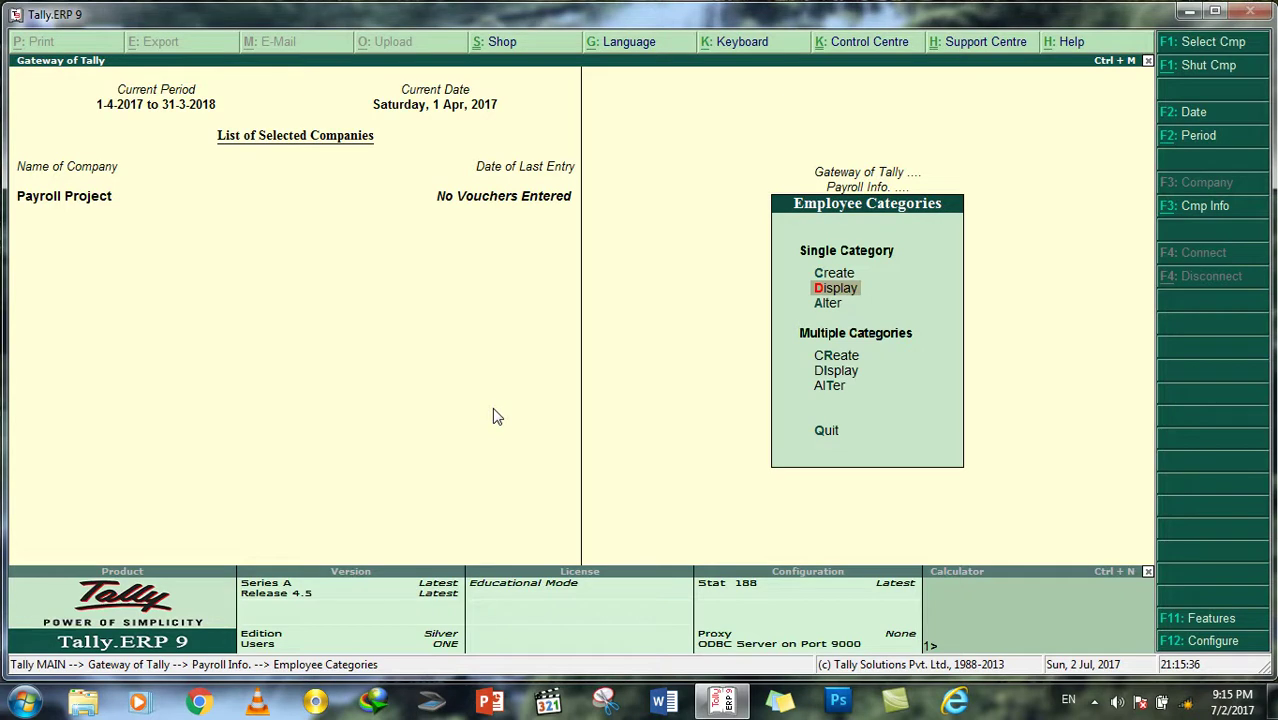
key("Escape")
key("Down")
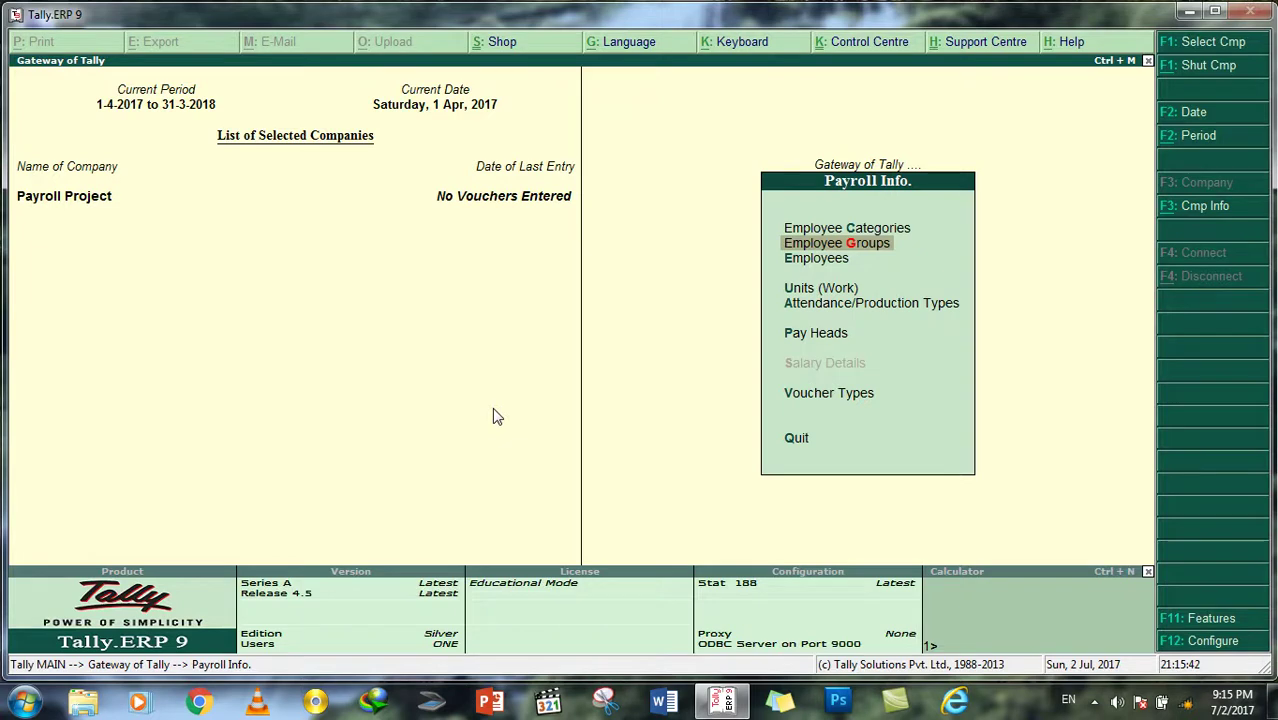
Step: Create employee group 'Technical Department' under Primary in the Head Office Employees category
key("Return")
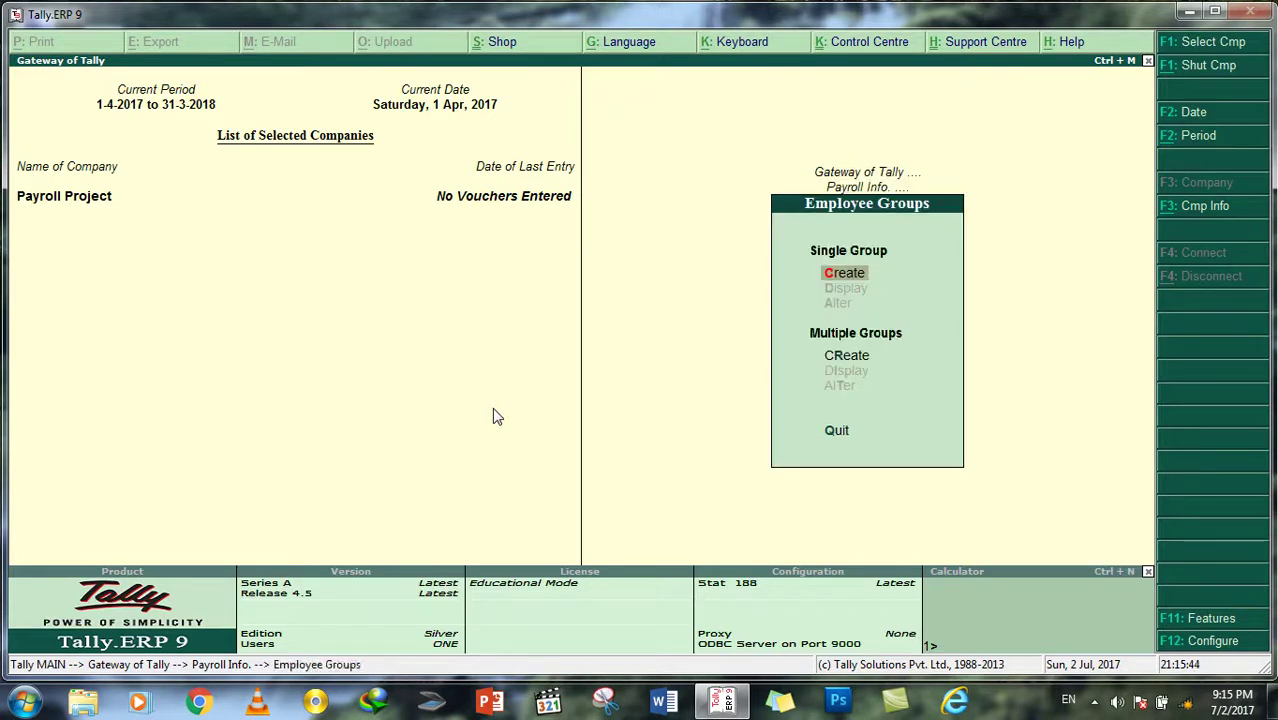
key("Return")
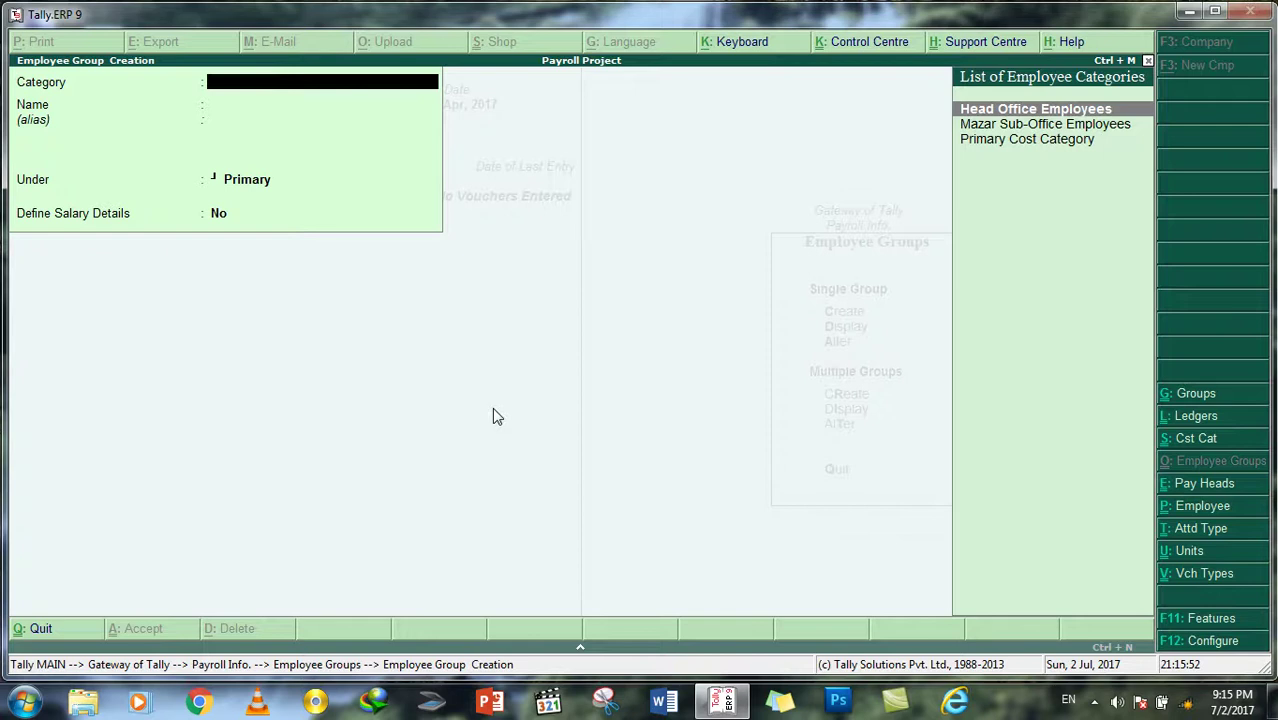
key("Return")
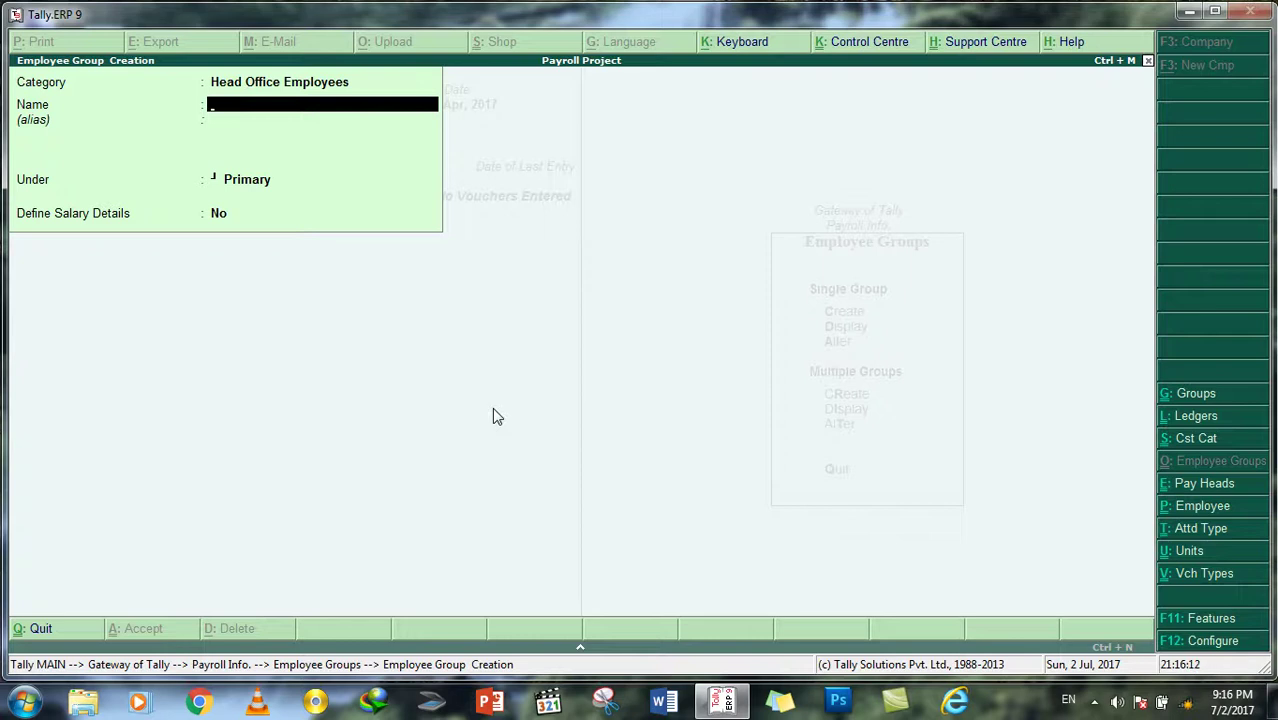
type("Technical Department")
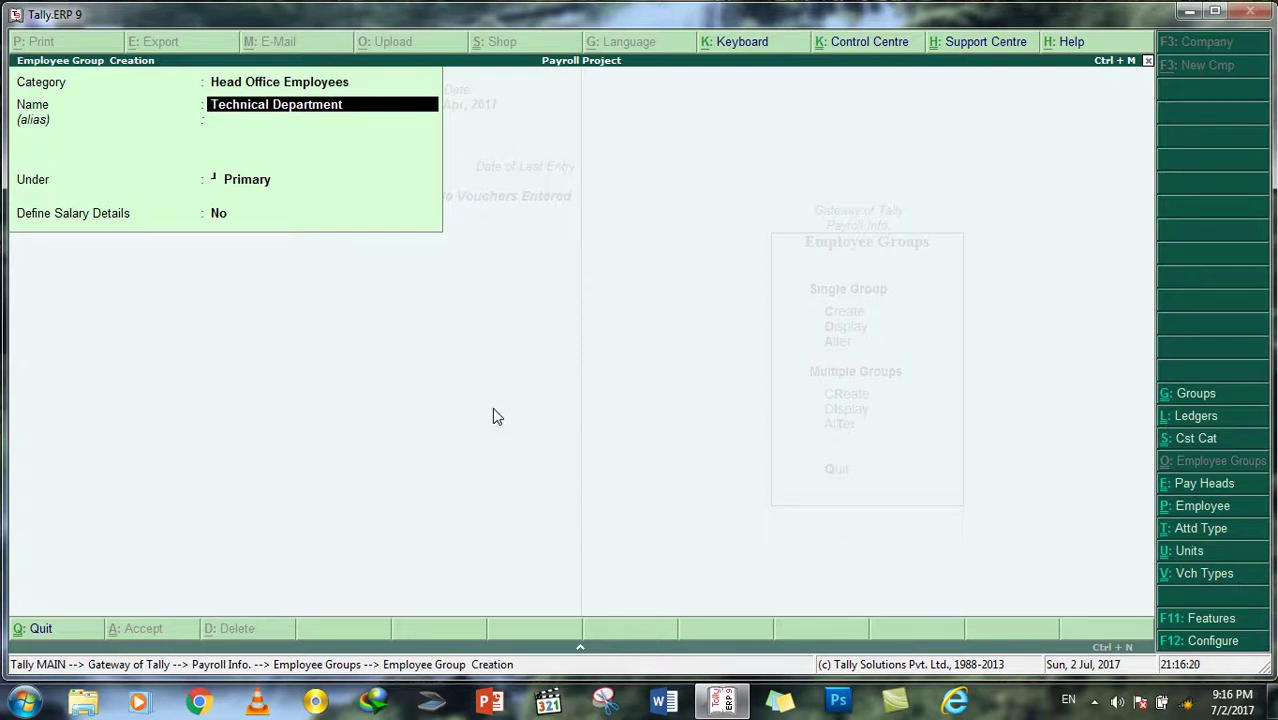
key("Return")
key("Return")
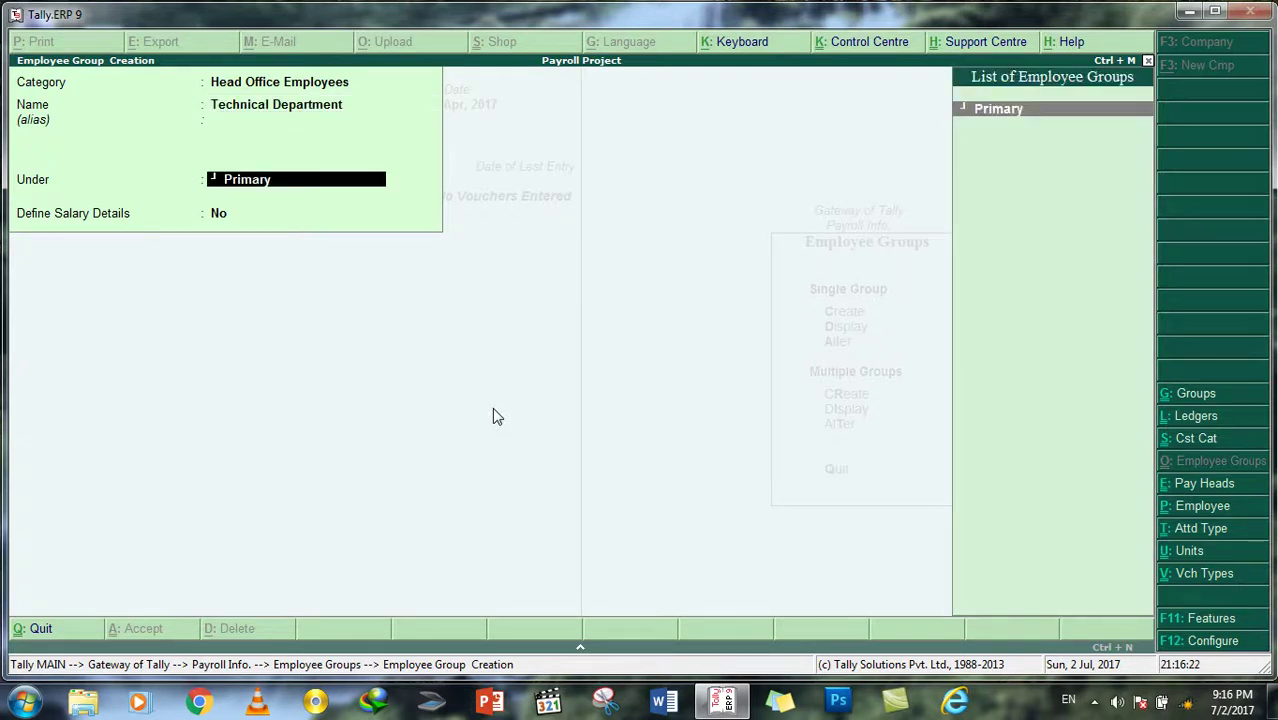
key("Return")
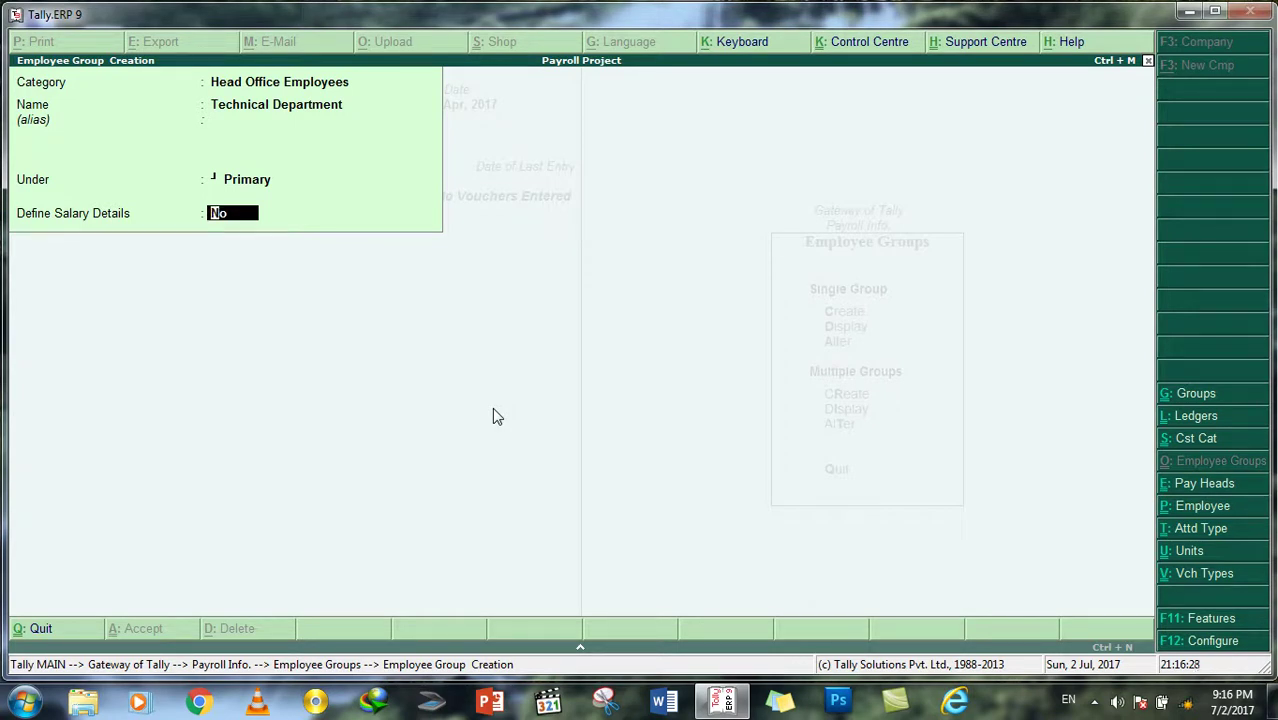
Step: Set Define Salary Details to No for Technical Department and save the group
type("yes")
key("Return")
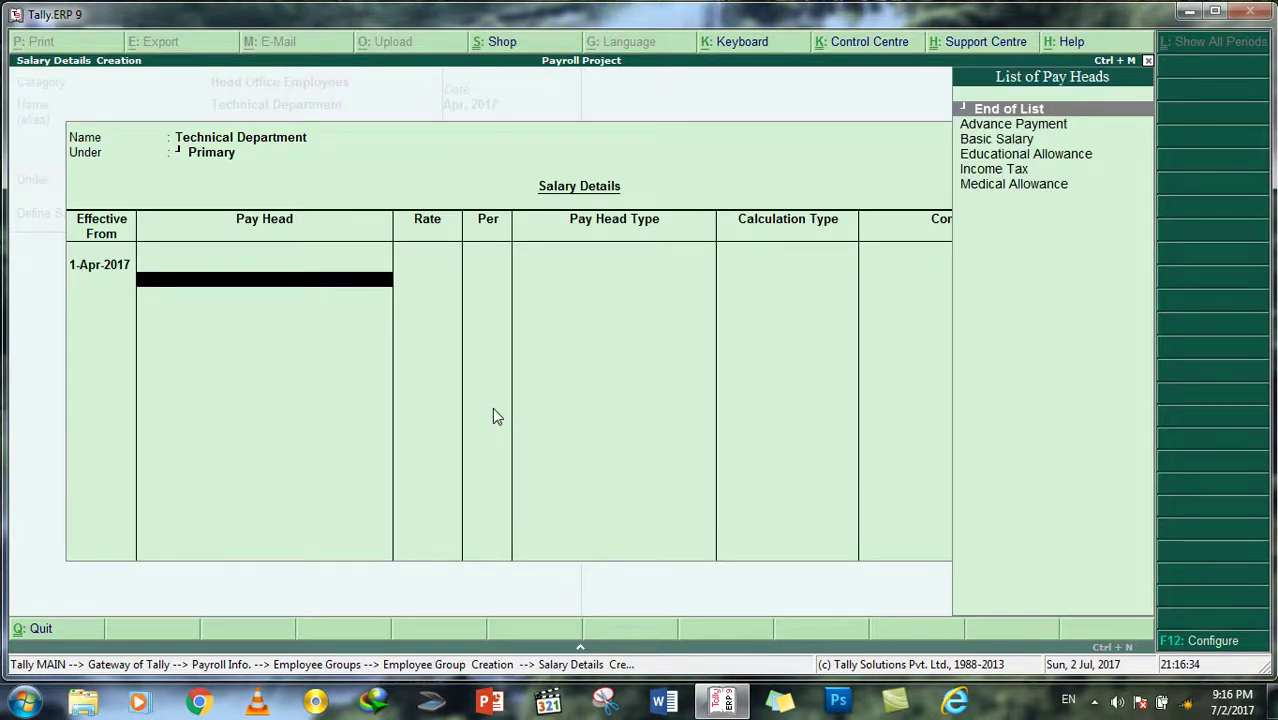
key("Escape")
key("Return")
key("n")
key("Return")
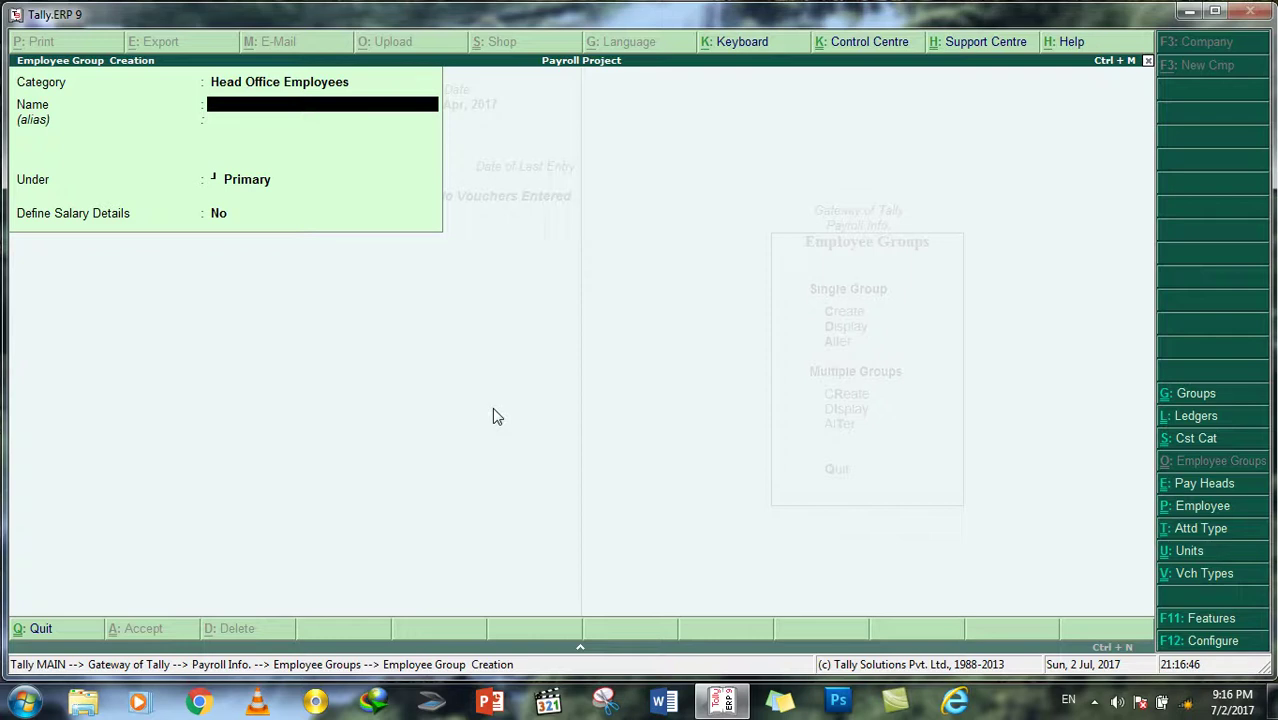
Step: Create the Human Resource Department employee group under Primary
type("Hu")
type("man Re")
type("sour")
type("s")
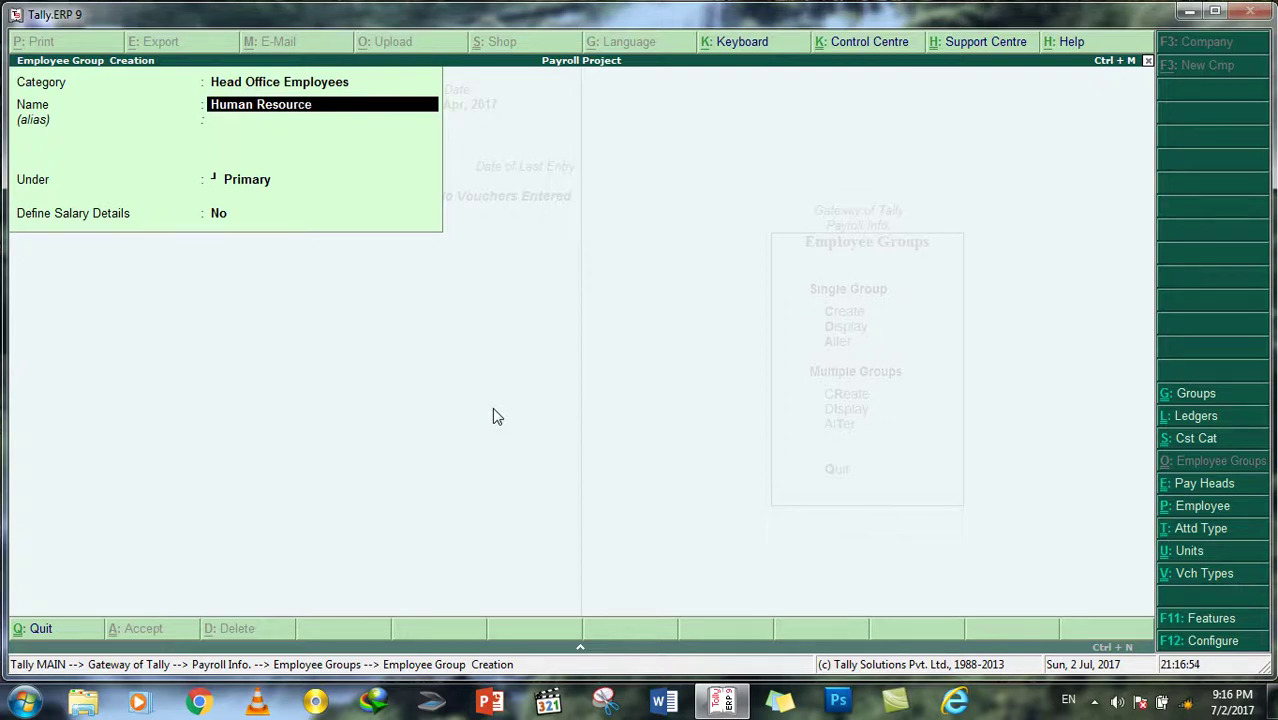
key("BackSpace")
type("ce Department")
key("Return")
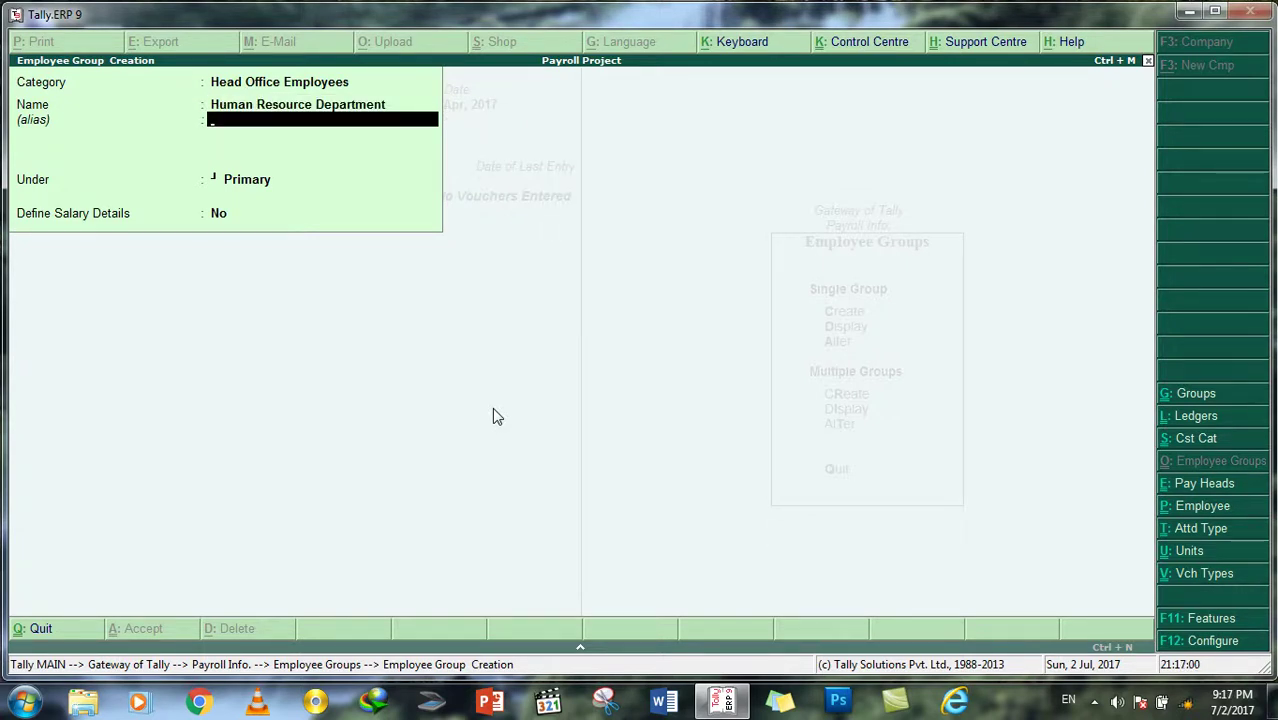
key("Return")
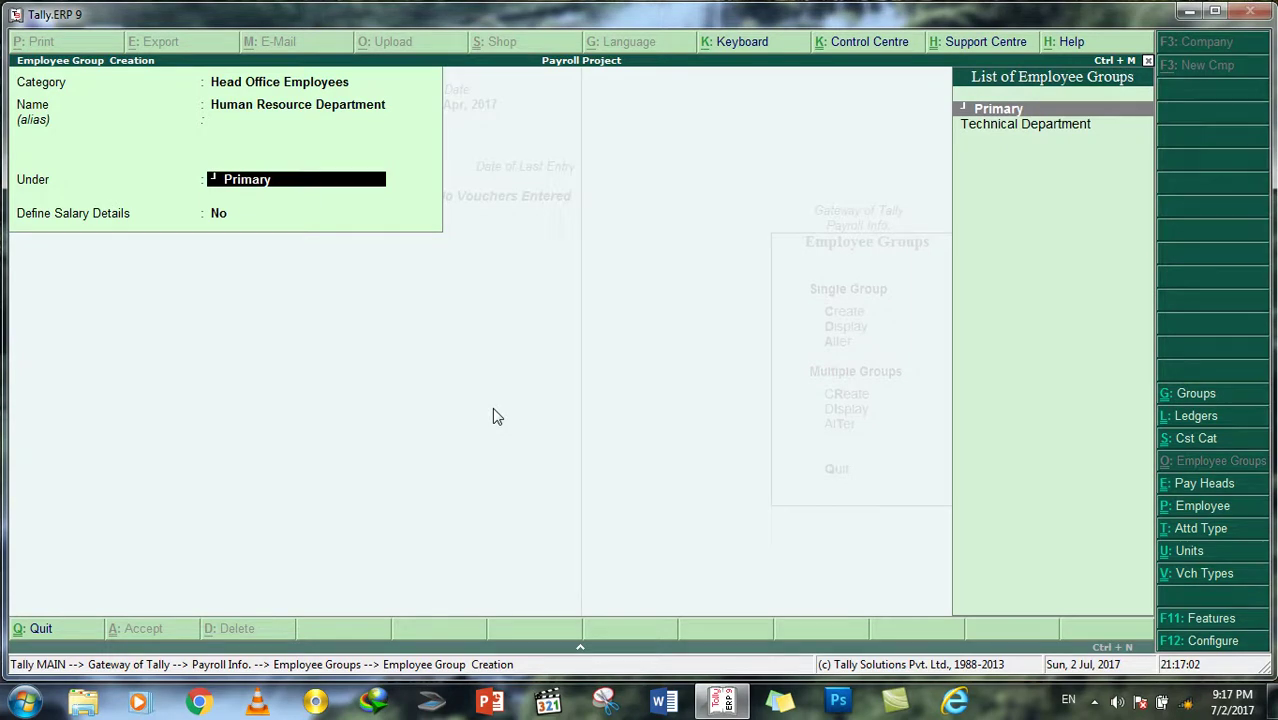
key("Return")
key("Return")
key("Return")
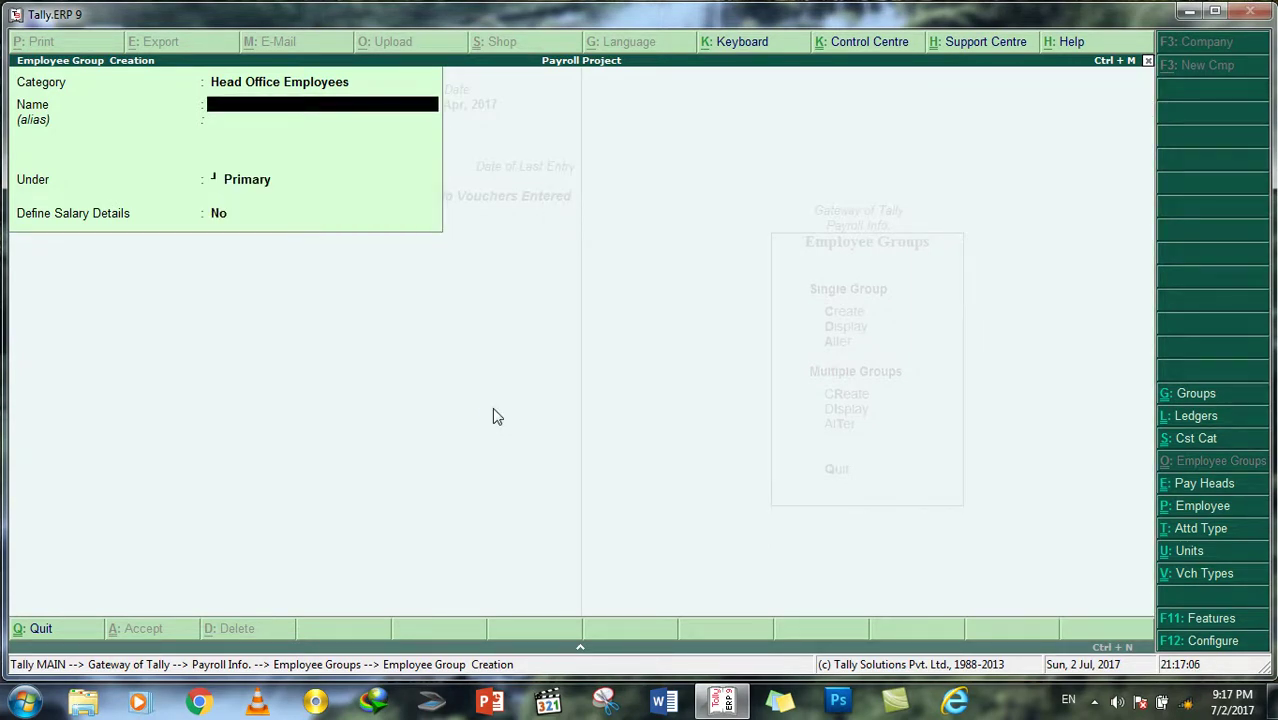
Step: Create the Operation Department group under Primary and enter Finance Department as the next name
type("Operation Department")
key("Return")
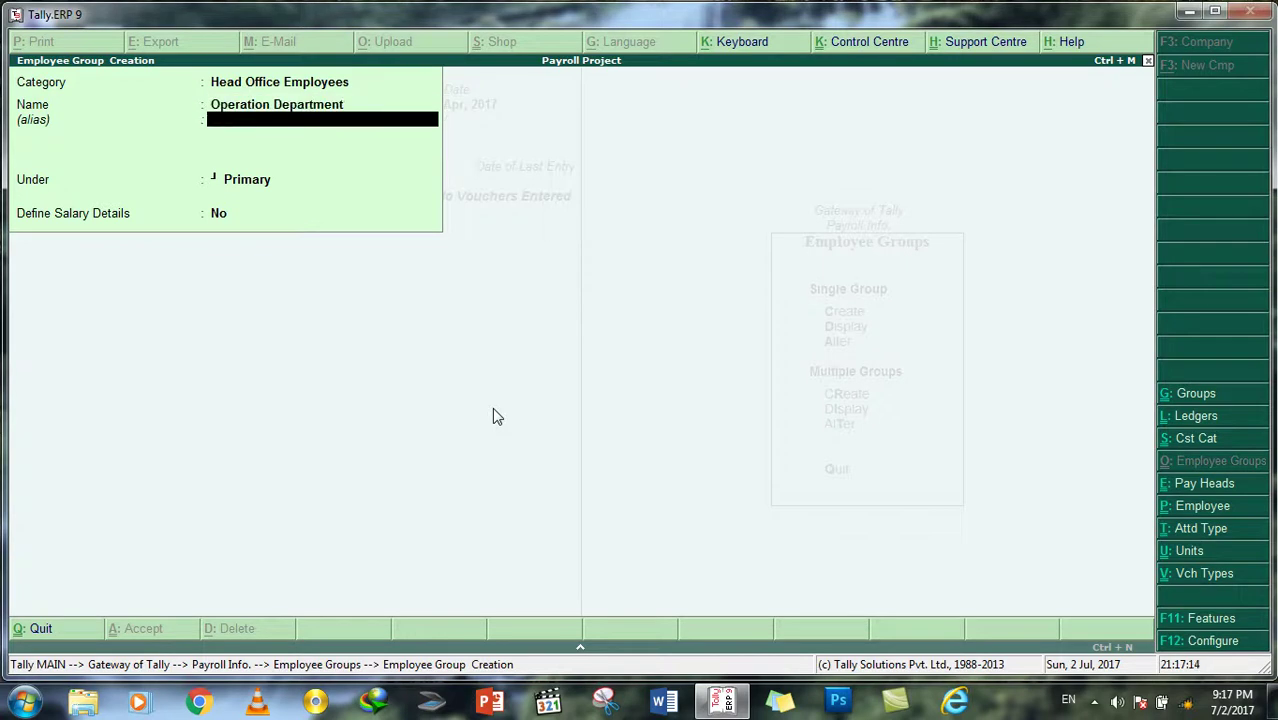
key("Return")
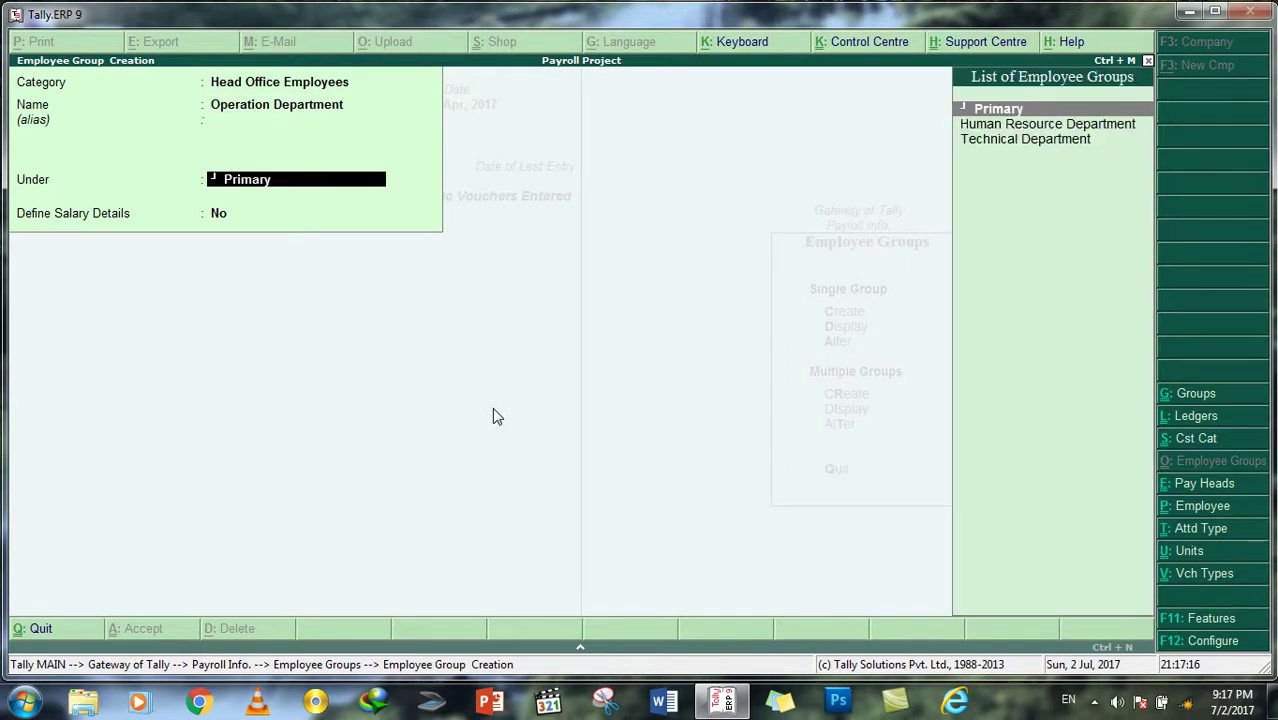
key("Return")
key("Return")
key("Return")
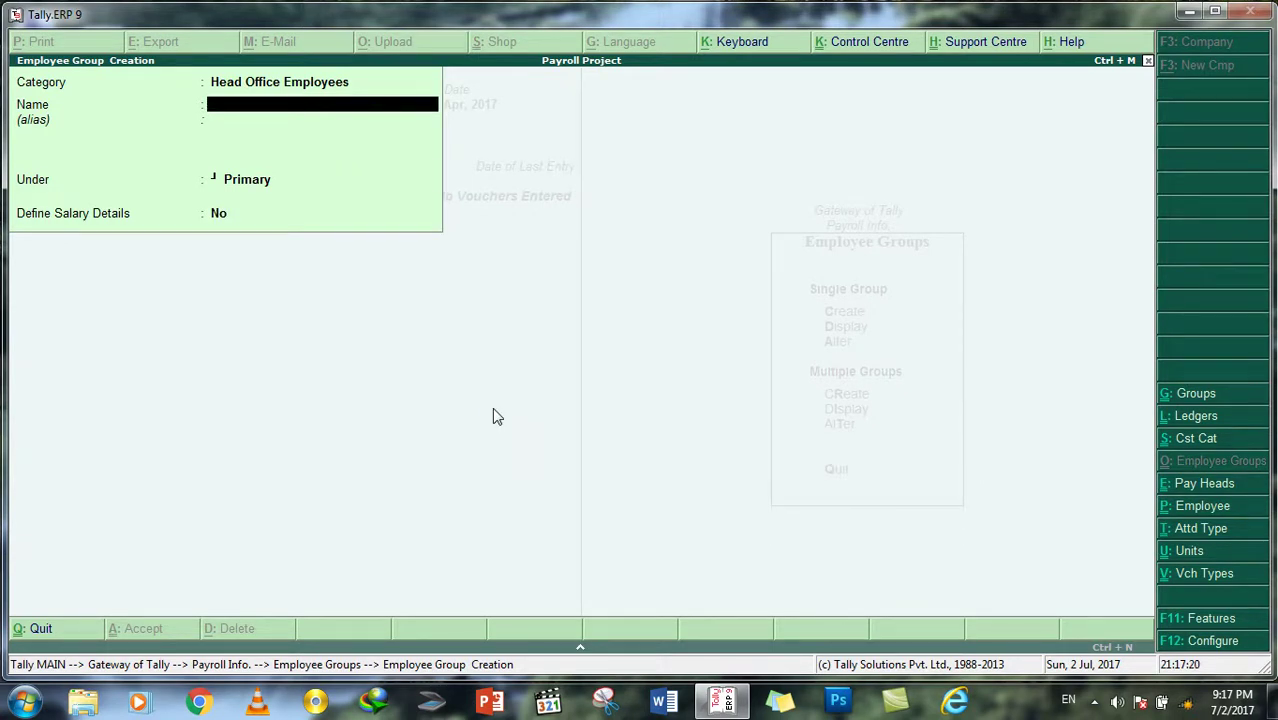
type("Finance Department")
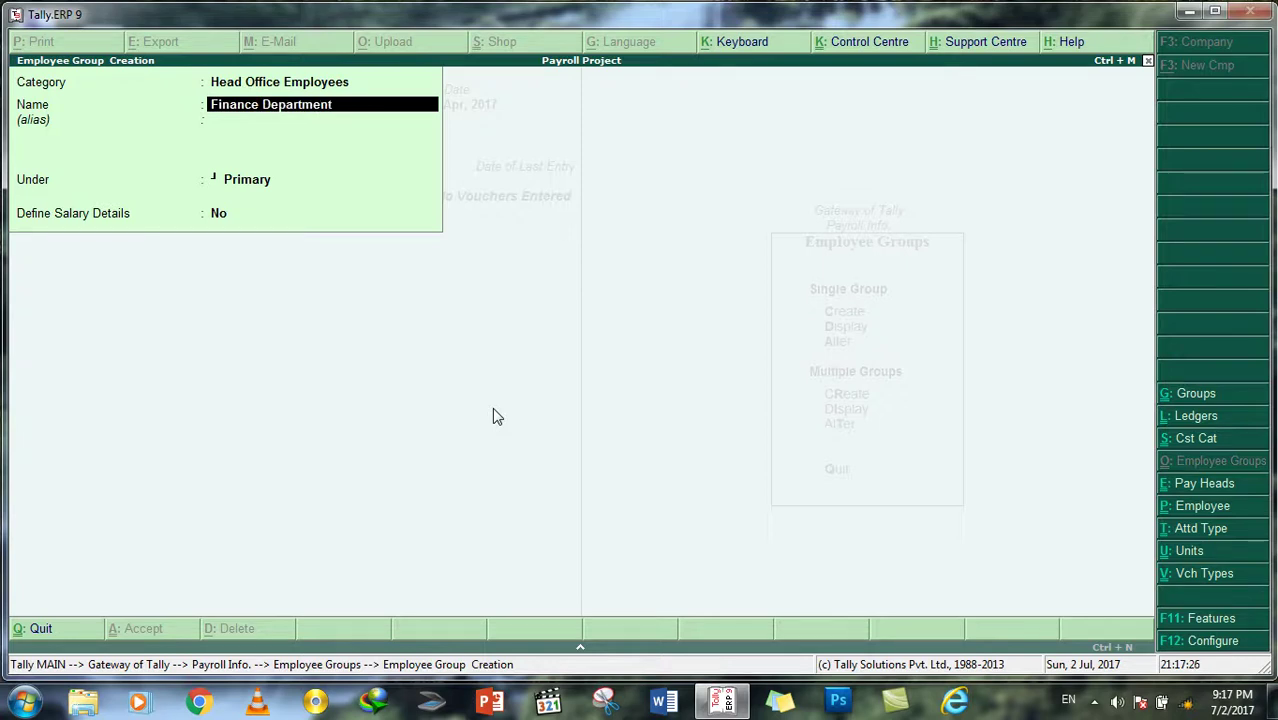
key("Return")
key("Return")
key("Return")
key("Return")
key("Return")
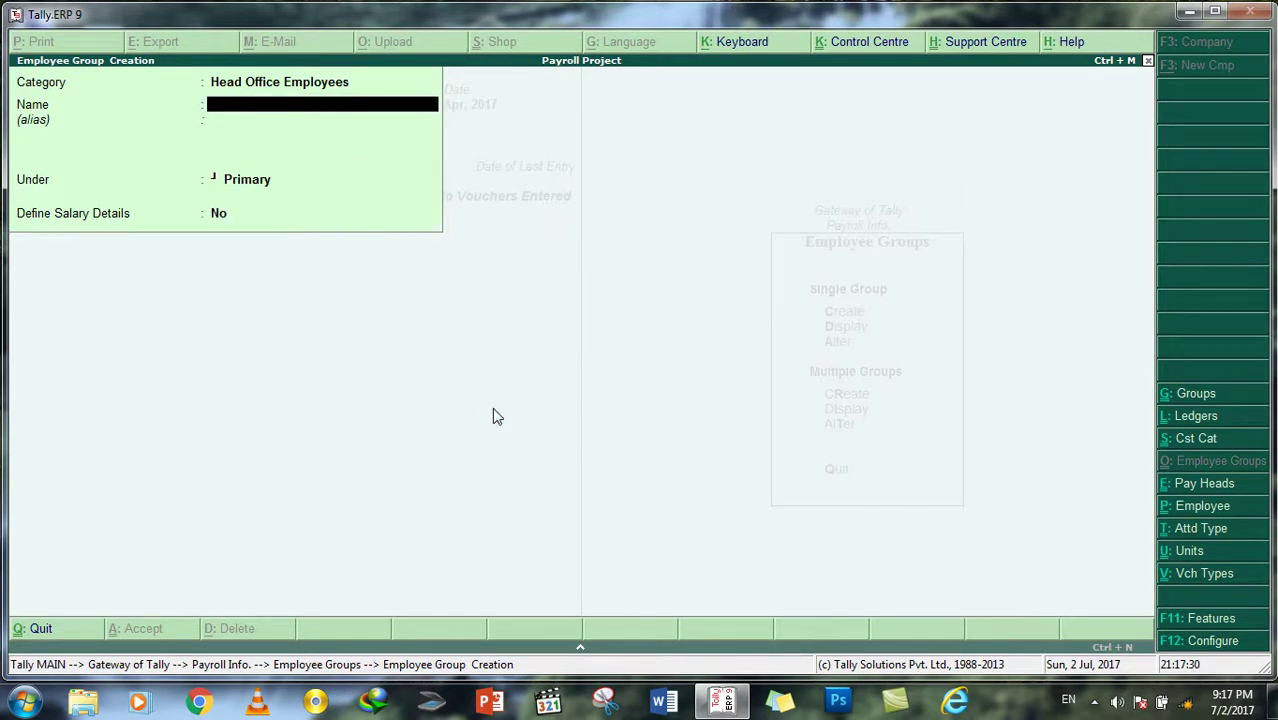
Step: Finish group creation and open Single Employee creation under Payroll Info > Employees
key("Escape")
key("Return")
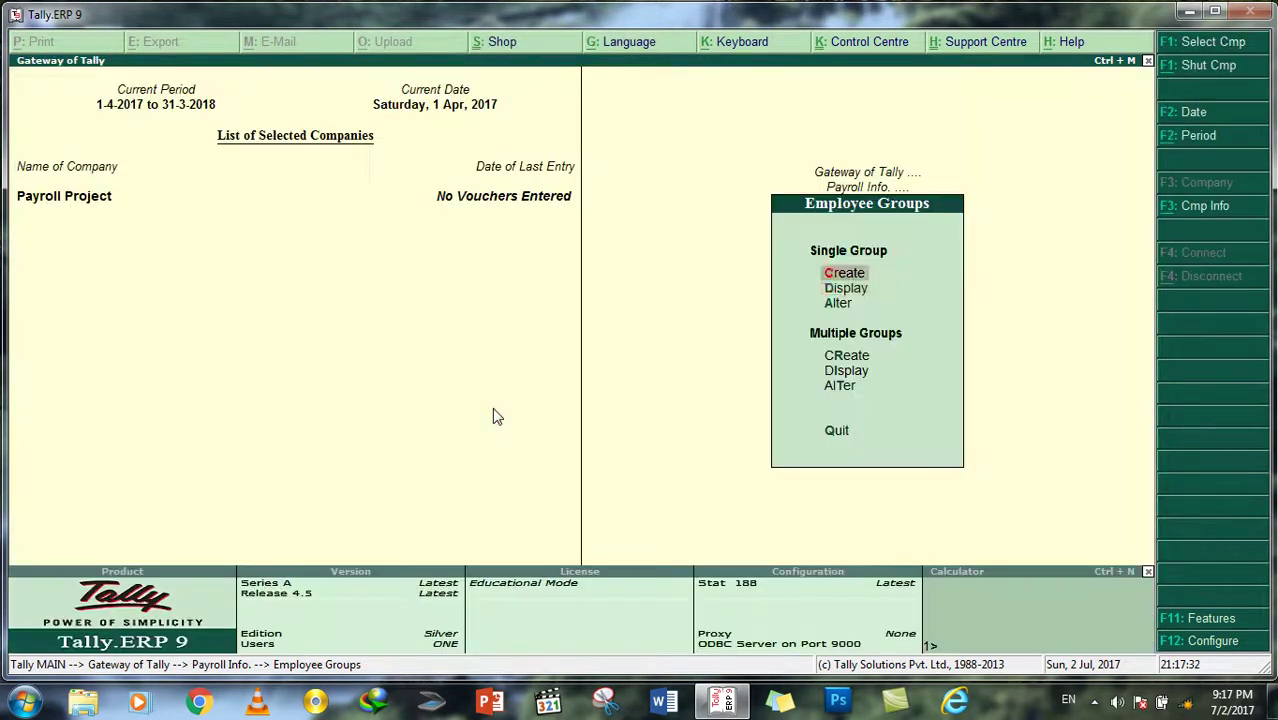
key("Escape")
key("Down")
key("Down")
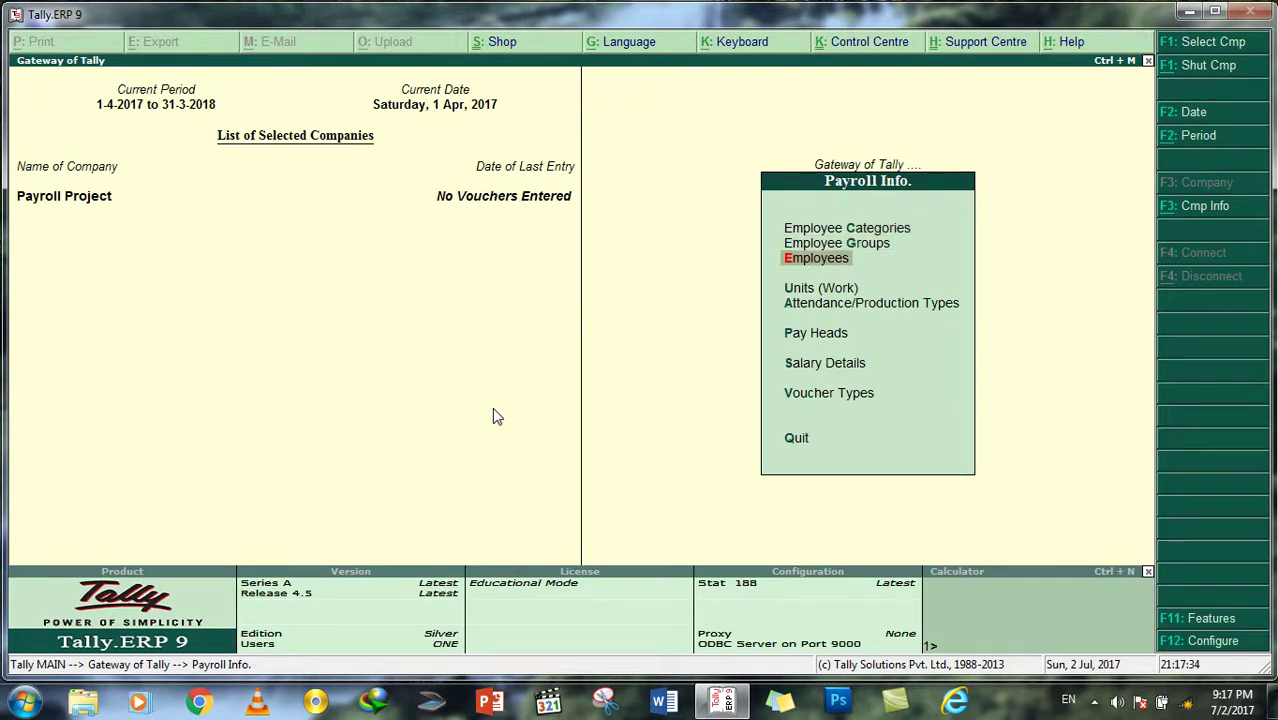
key("Return")
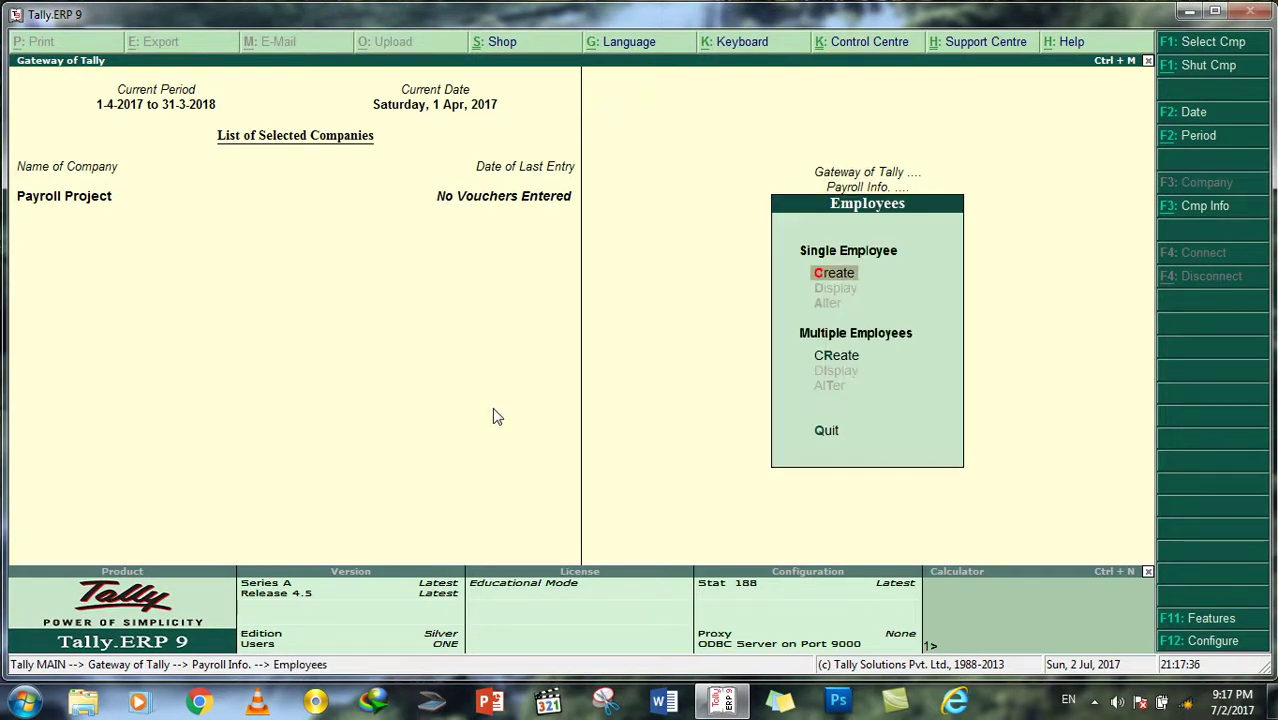
key("Down")
key("Down")
key("Up")
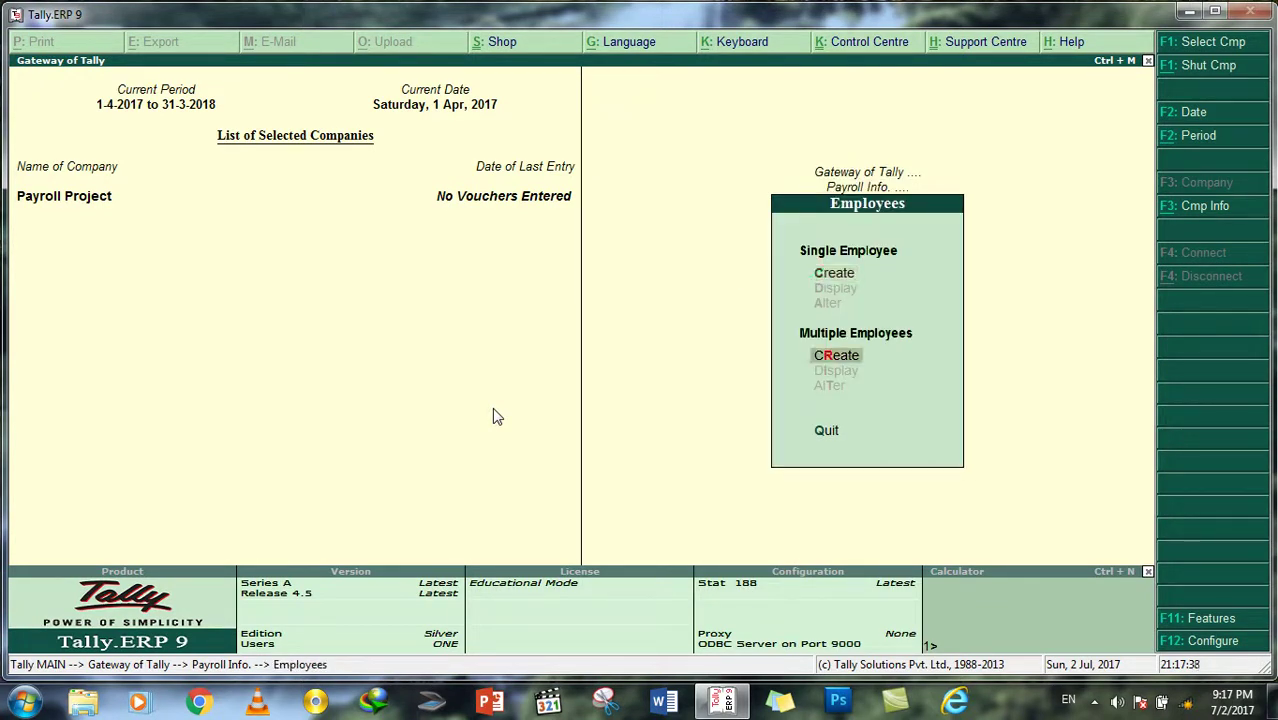
key("Up")
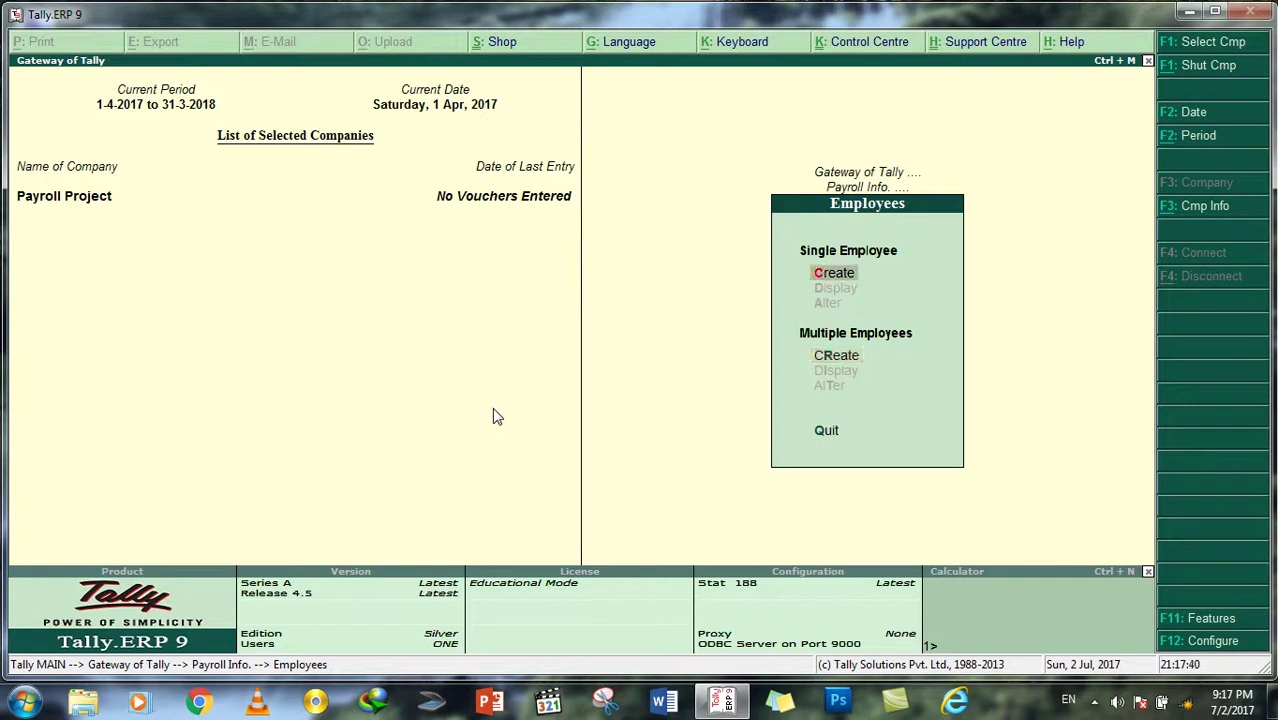
key("Return")
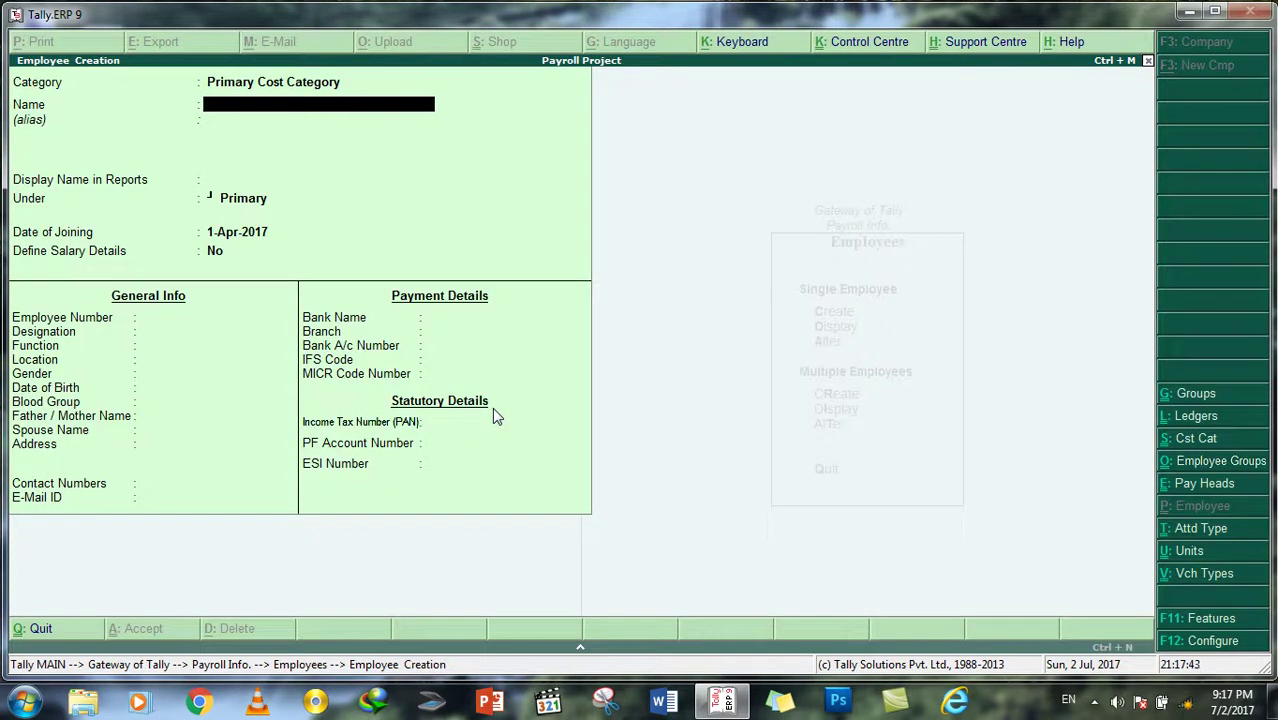
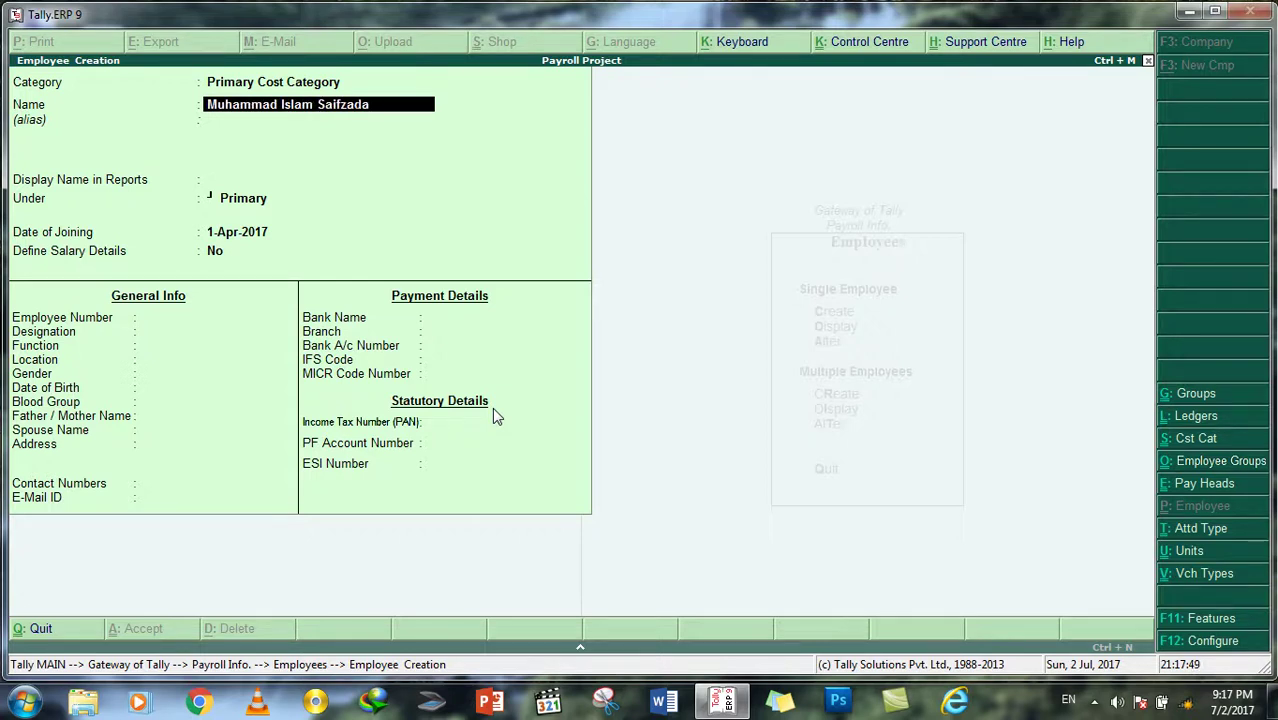
Step: Enter the employee's full name as both name and report display name
key("Return")
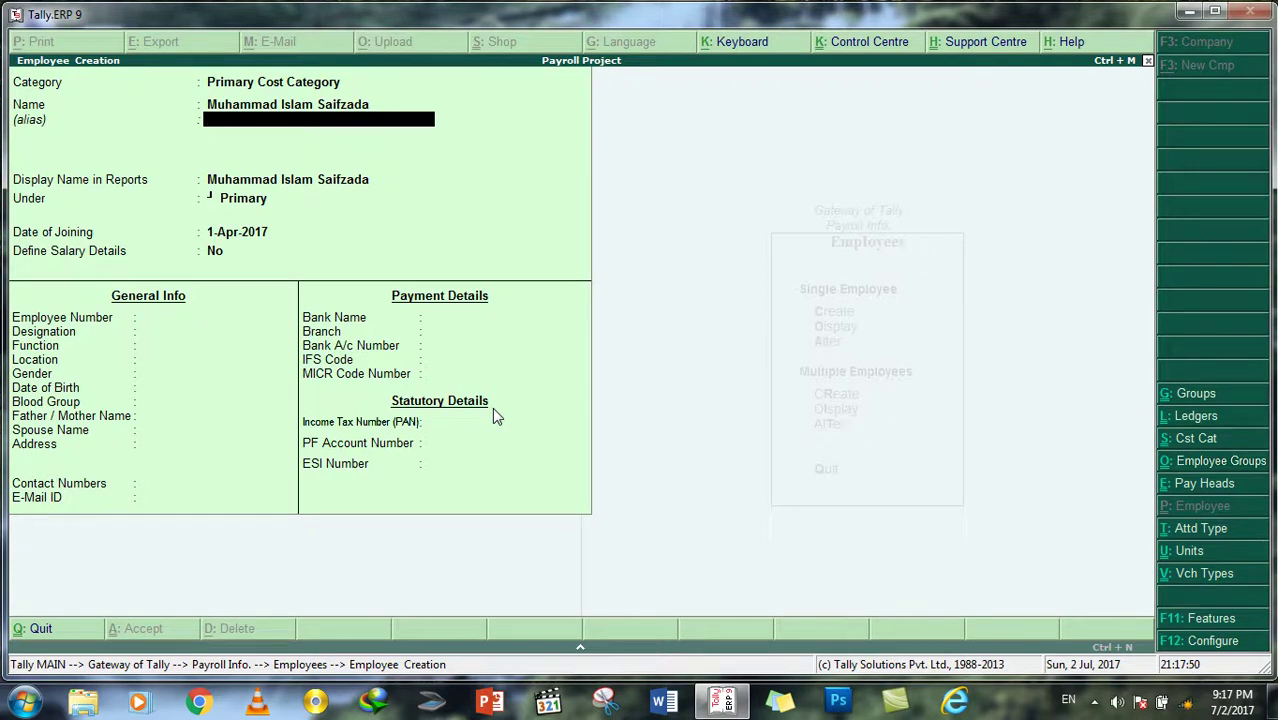
key("Return")
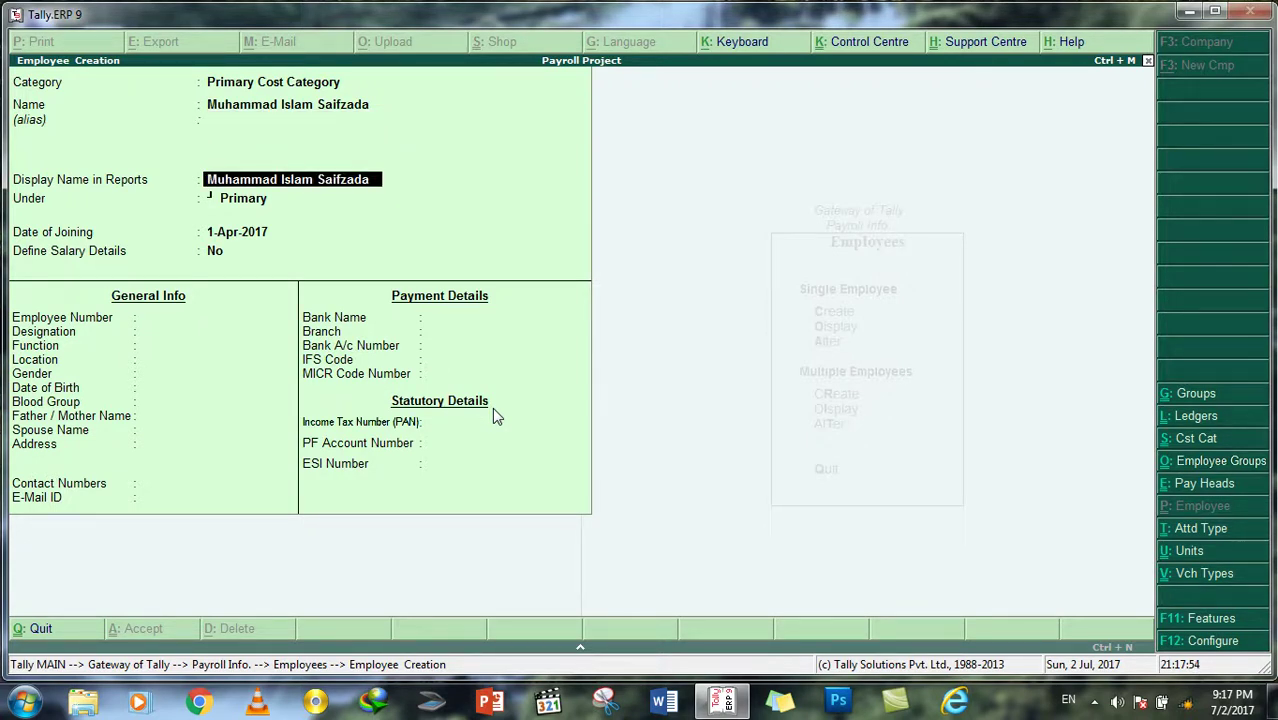
key("Return")
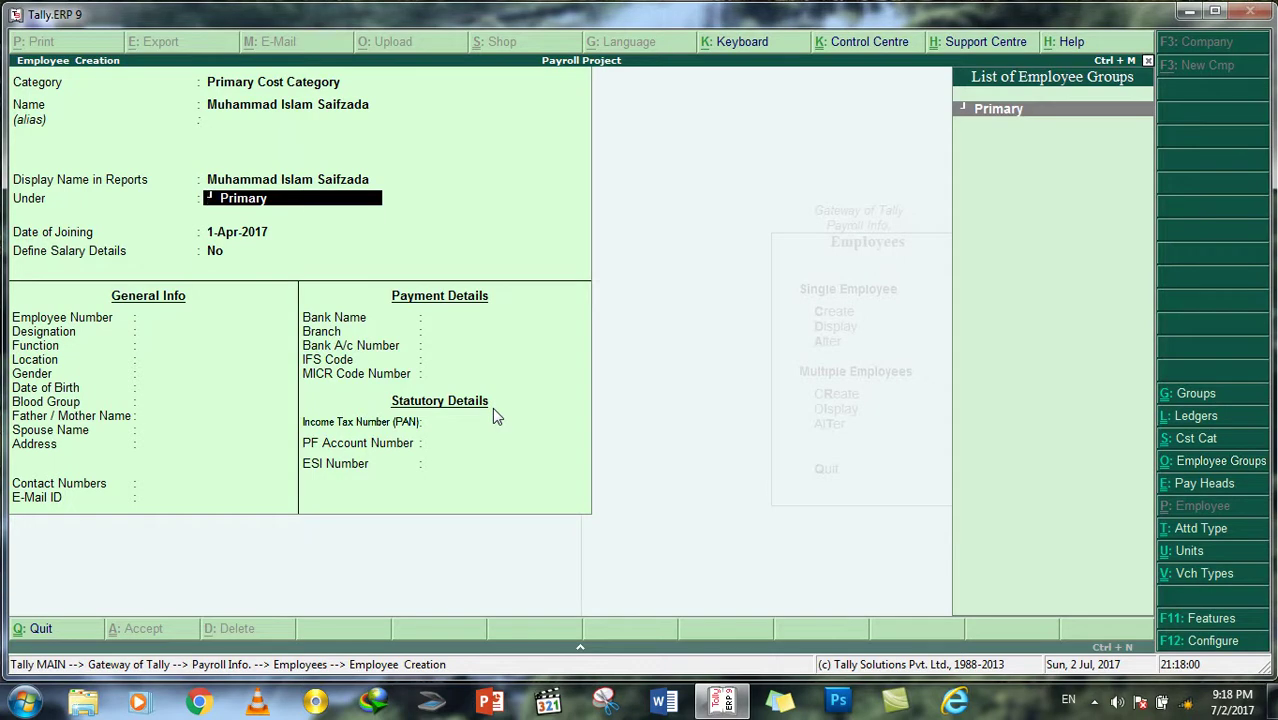
key("BackSpace")
key("BackSpace")
key("BackSpace")
key("BackSpace")
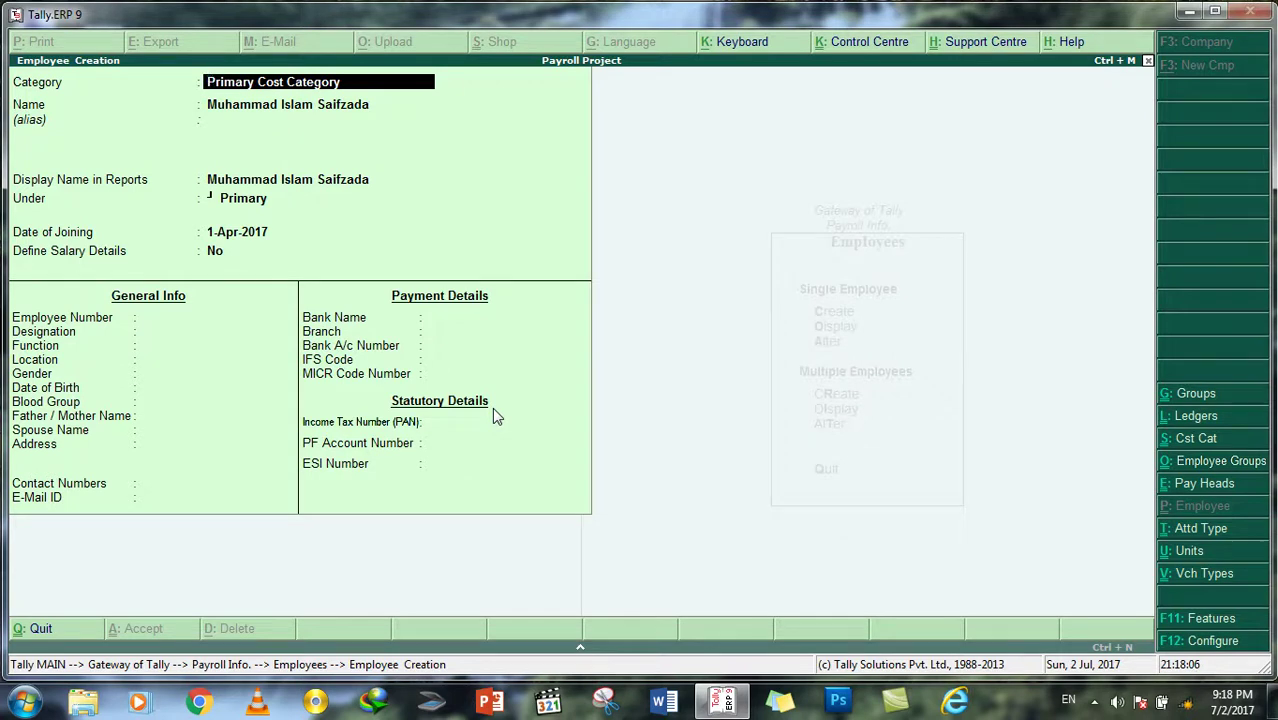
Step: Put the employee in the Head Office Employees category under the Technical Department group
type("E")
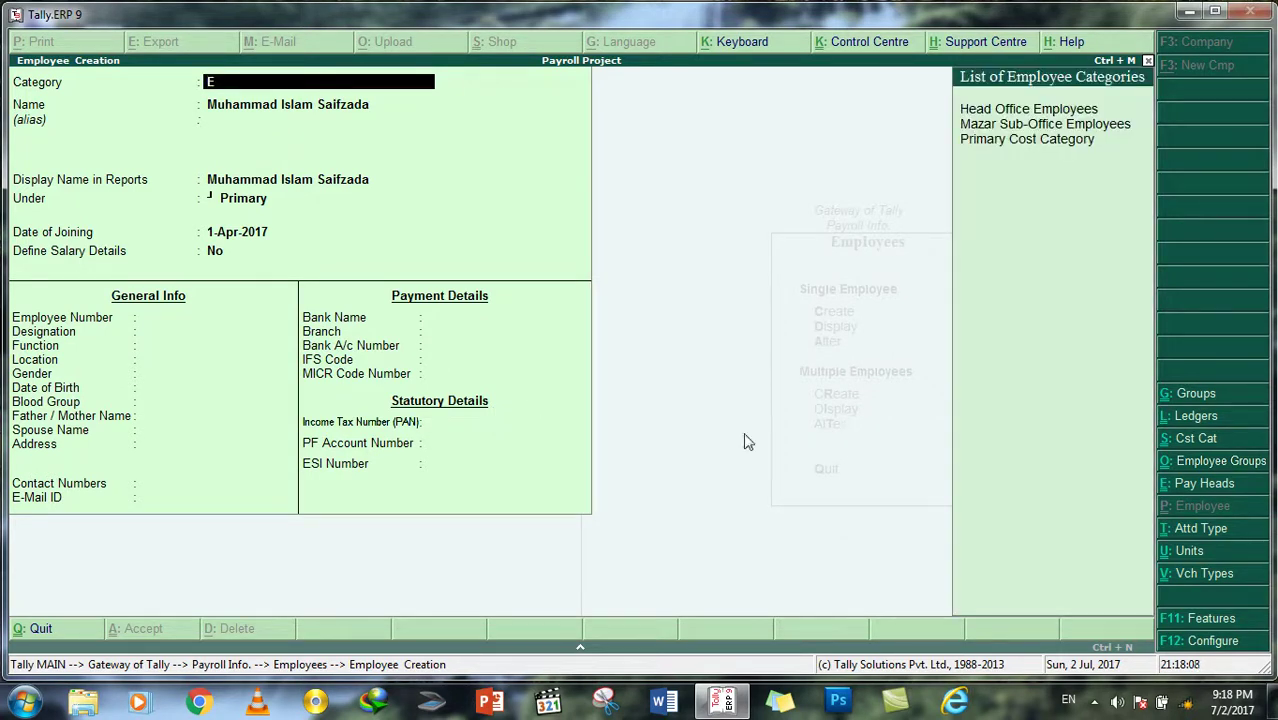
left_click(1003, 112)
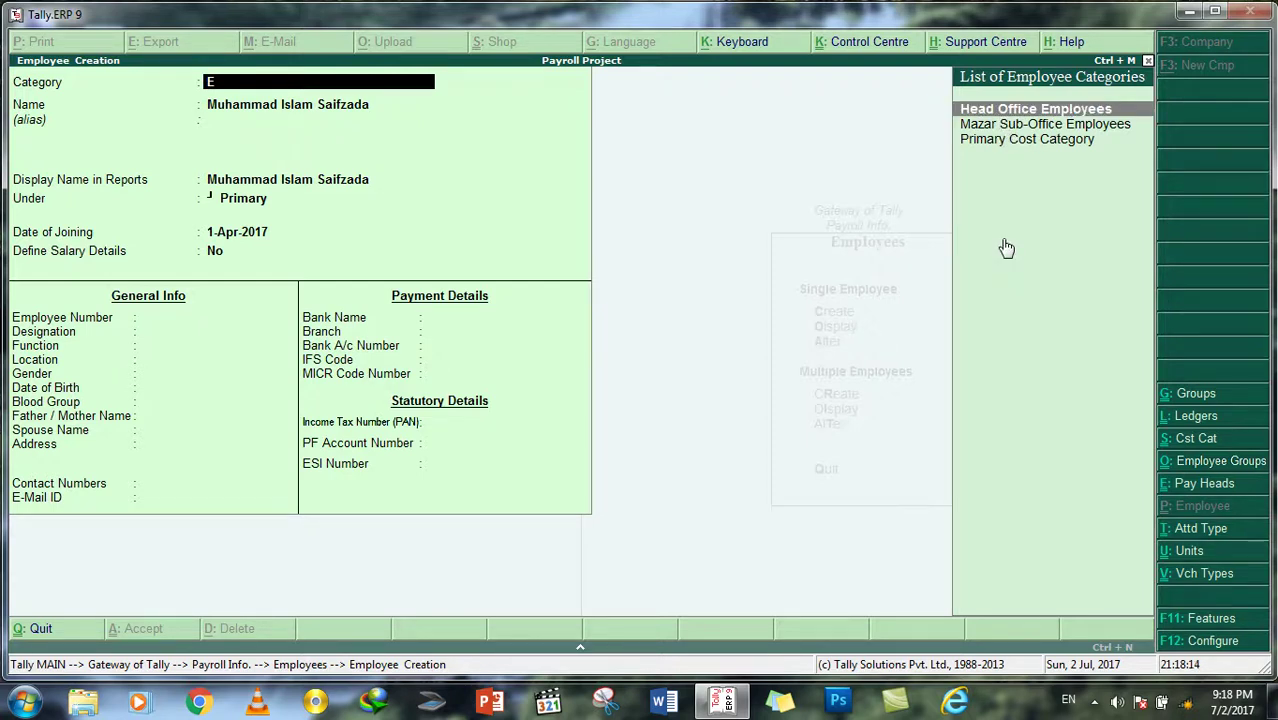
key("Return")
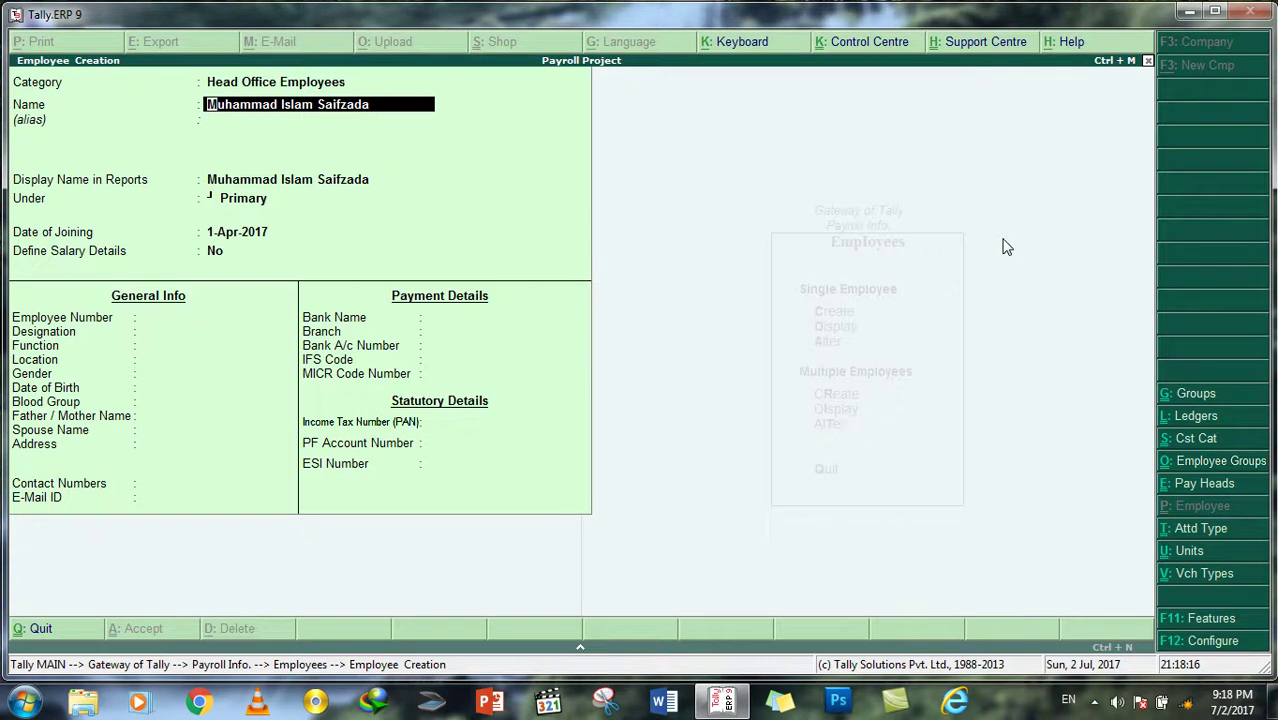
key("Return")
key("Return")
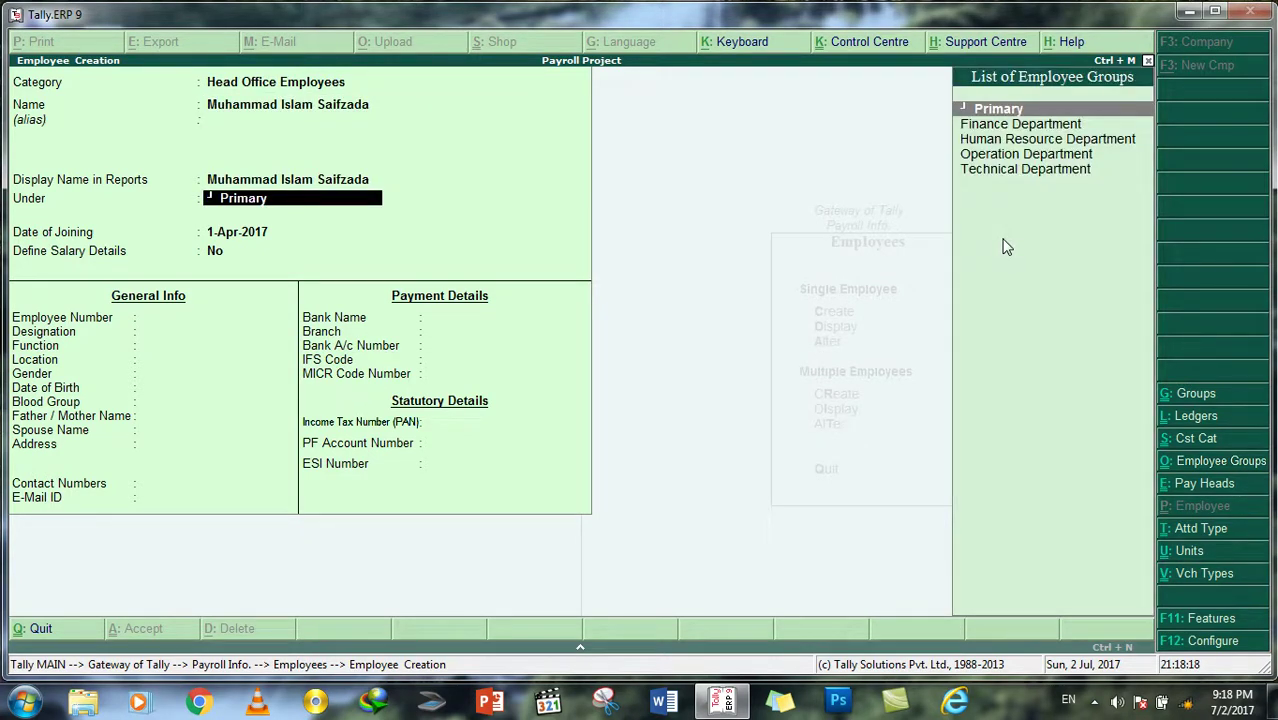
key("Down")
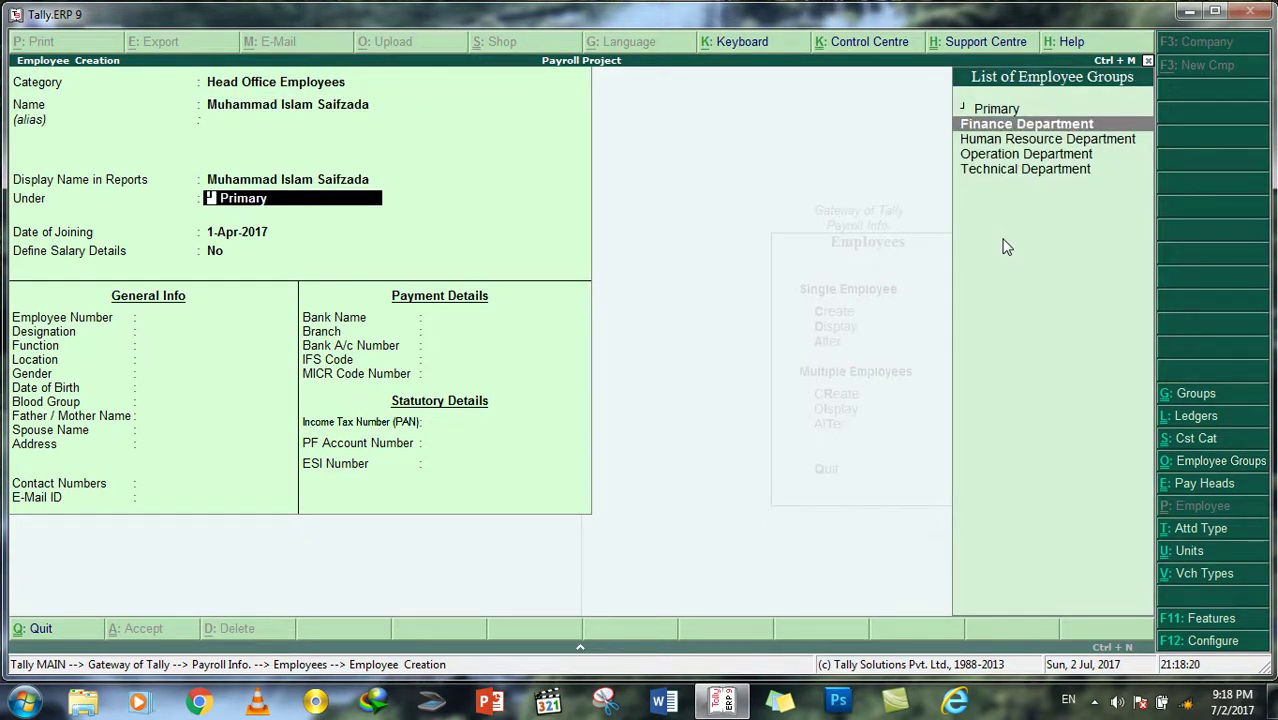
key("Down")
key("Down")
key("Down")
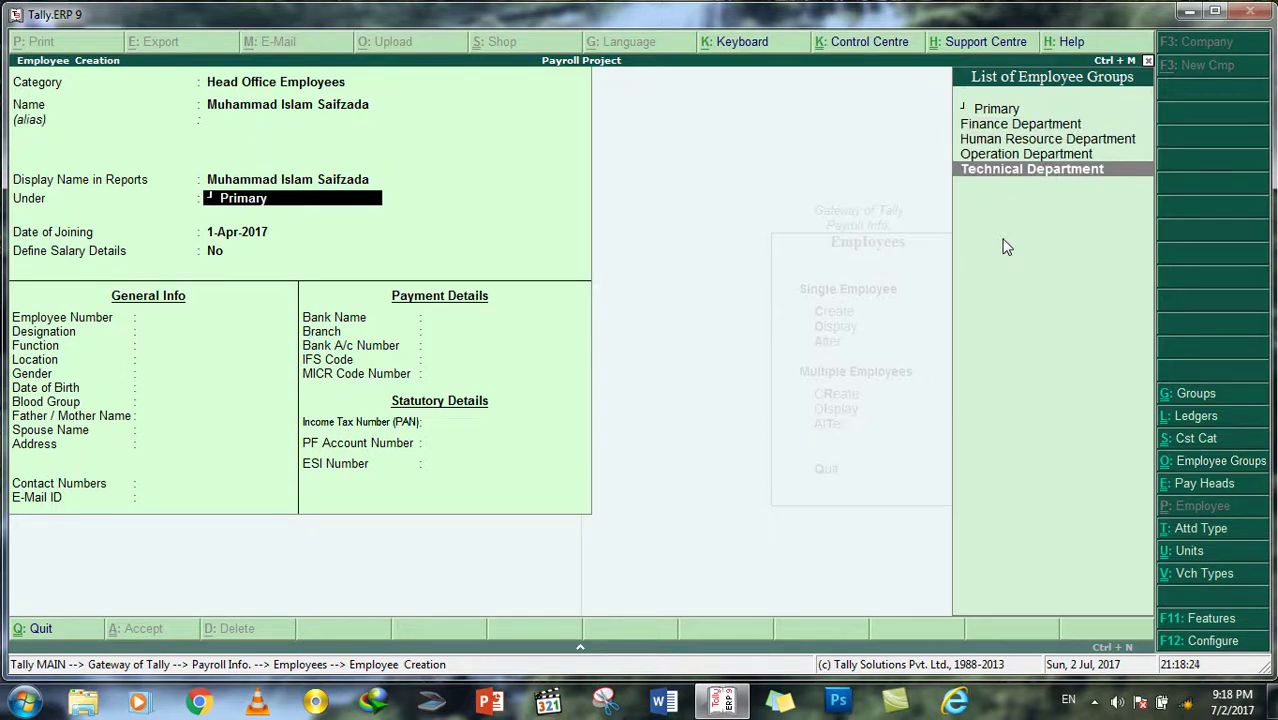
key("Return")
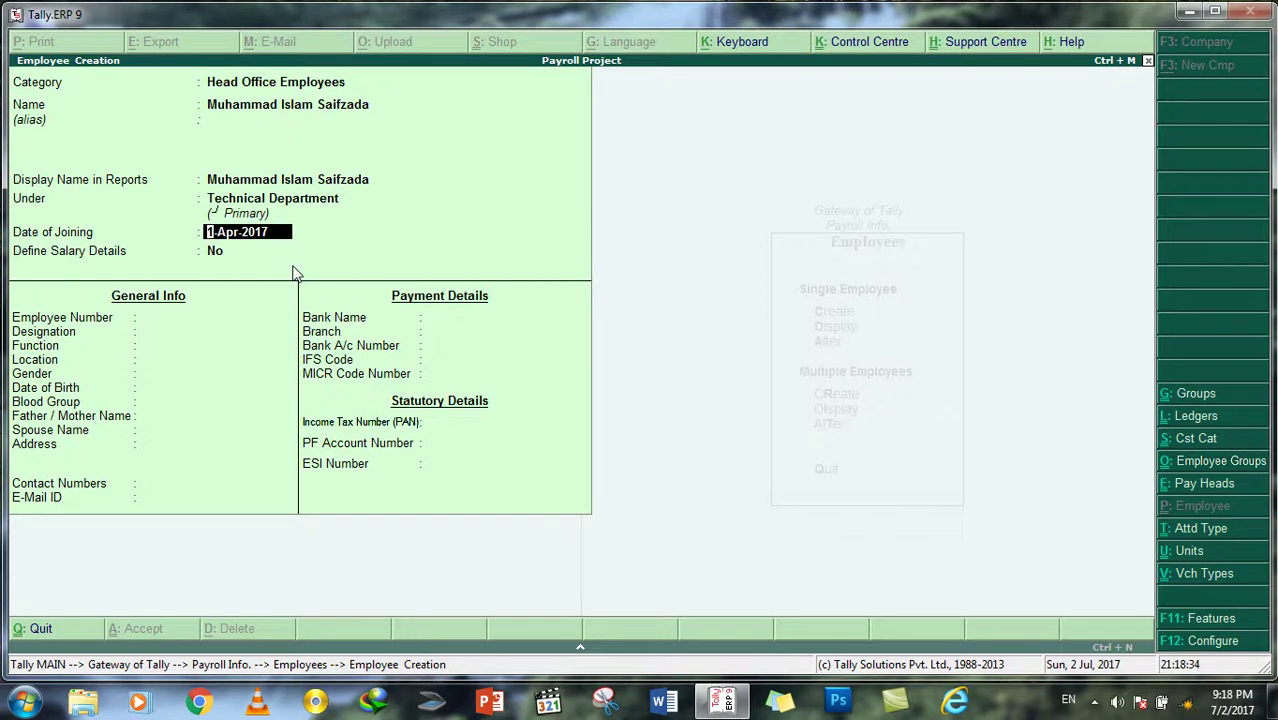
Step: Keep joining date 1-Apr-2017, enter number E-Taz01, designation Technical Directora, function Management
key("Return")
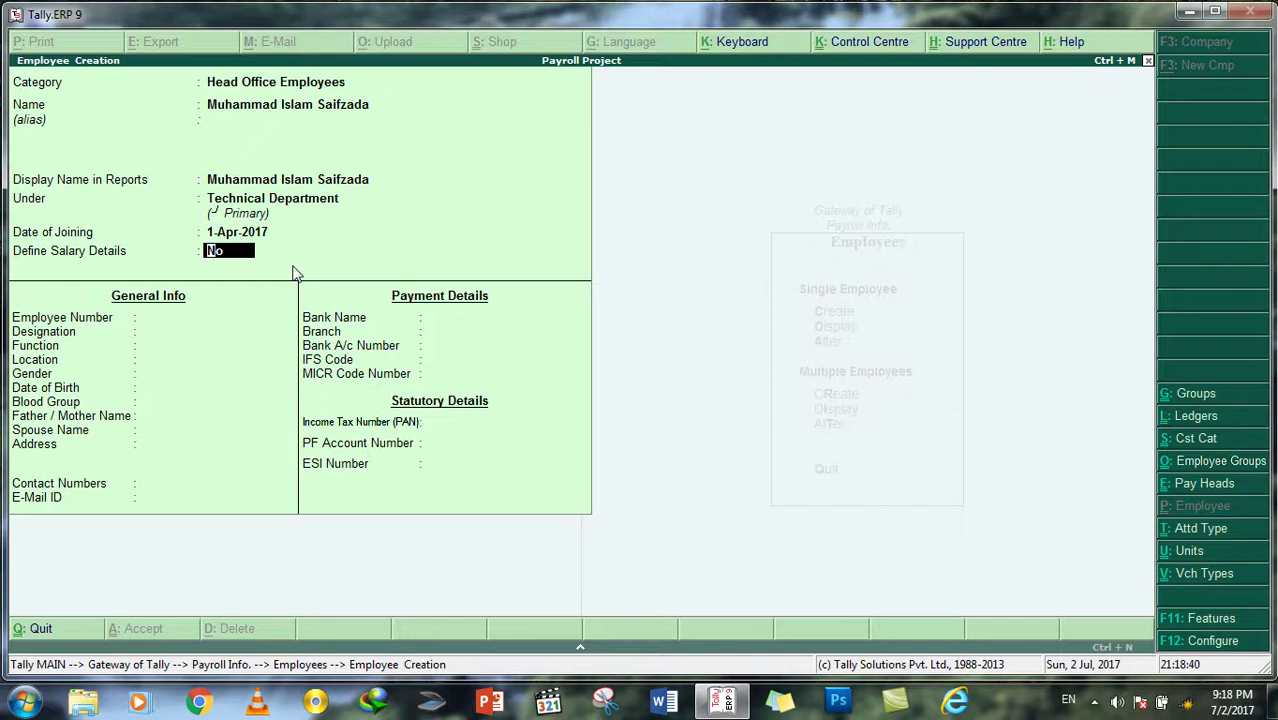
key("Return")
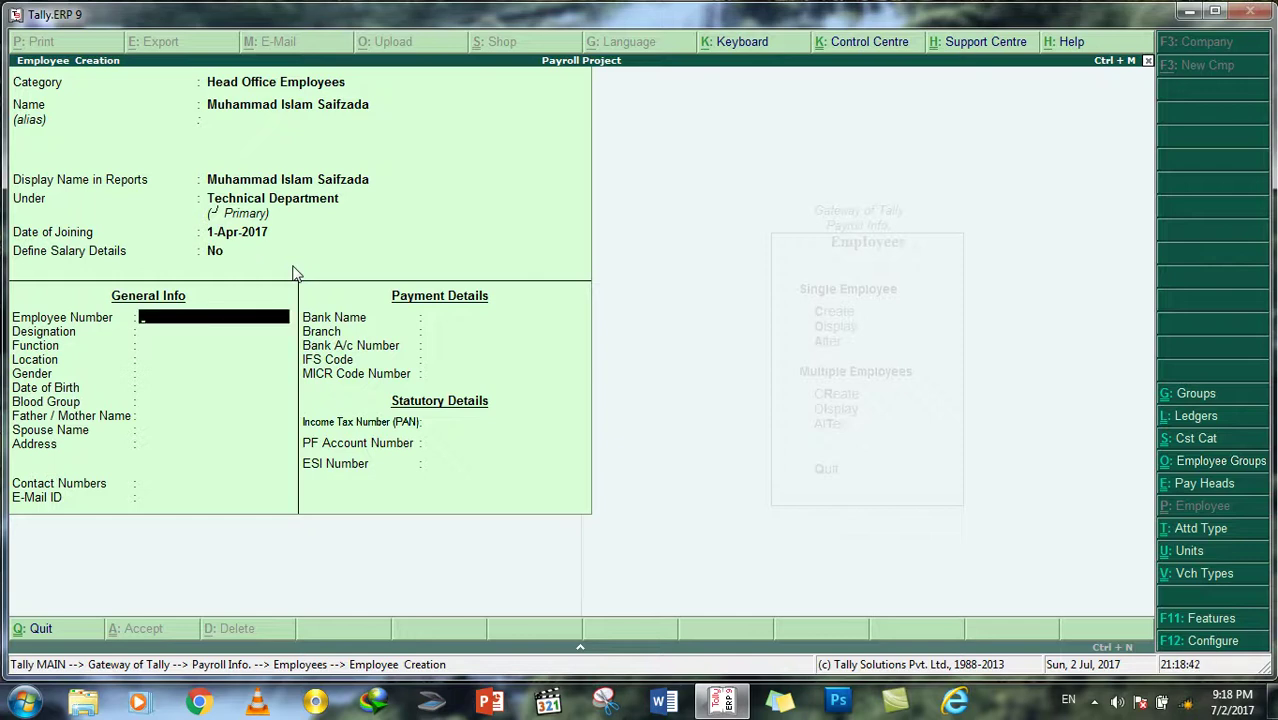
type("E-Taz01")
key("Return")
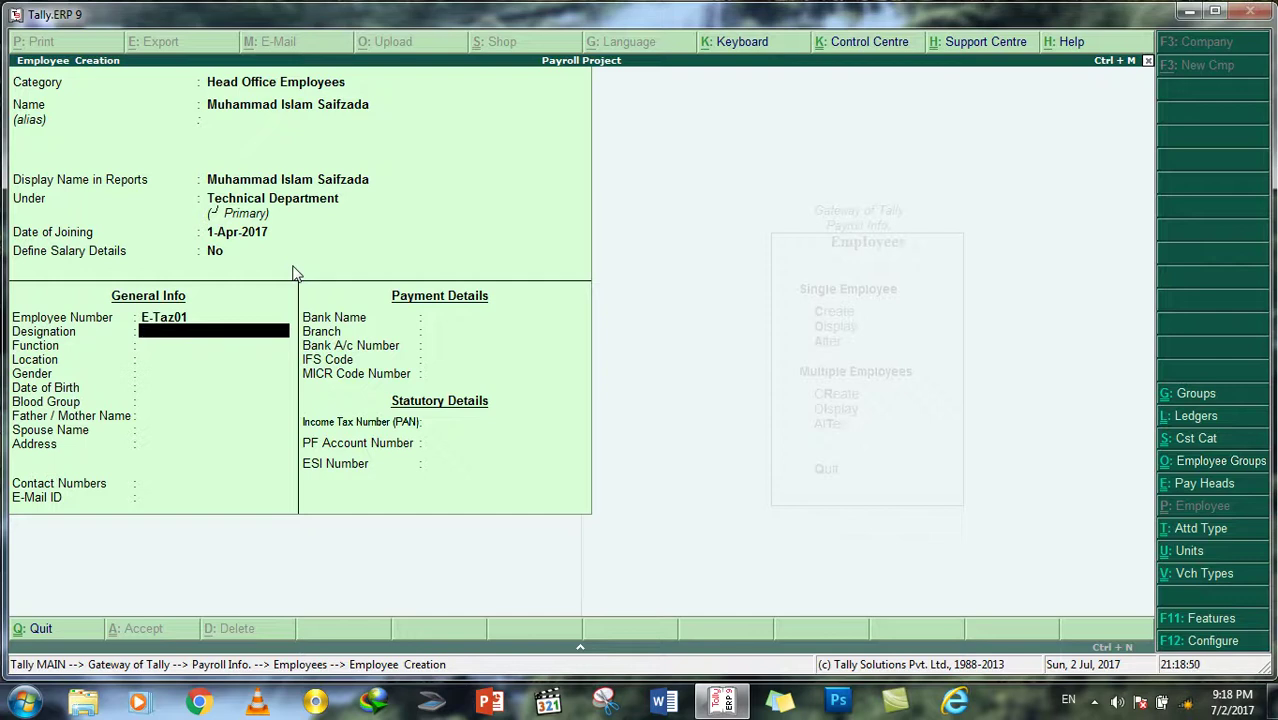
type("Technical Directora")
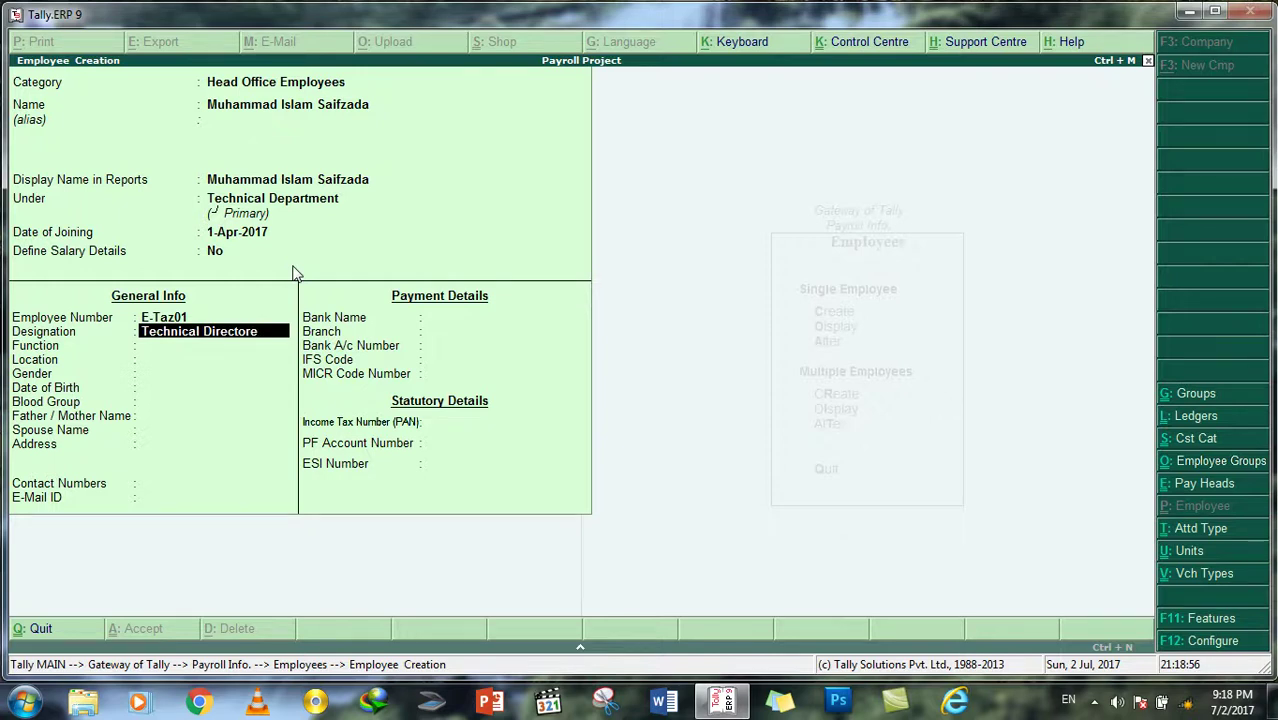
key("Return")
type("Management")
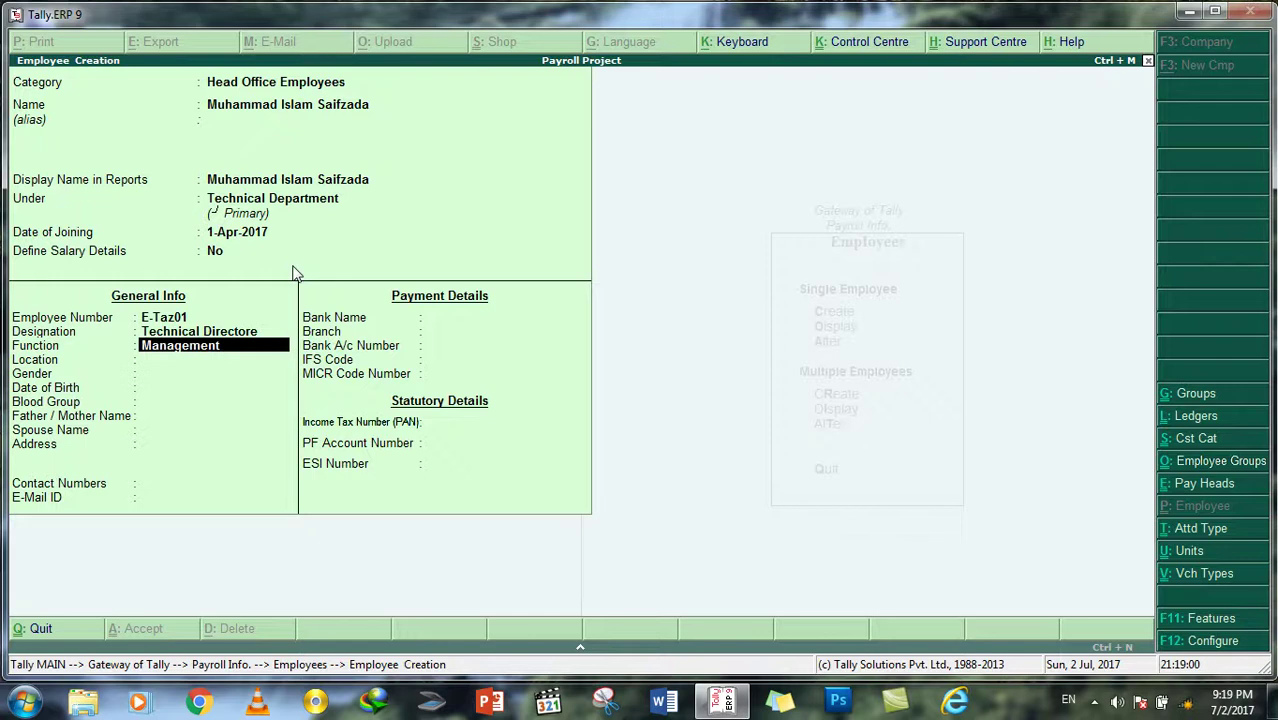
key("Return")
Step: Set the gender to Male, skip remaining fields, and save the employee
key("Return")
key("Down")
key("Down")
key("Up")
key("Down")
key("Down")
key("Return")
key("Up")
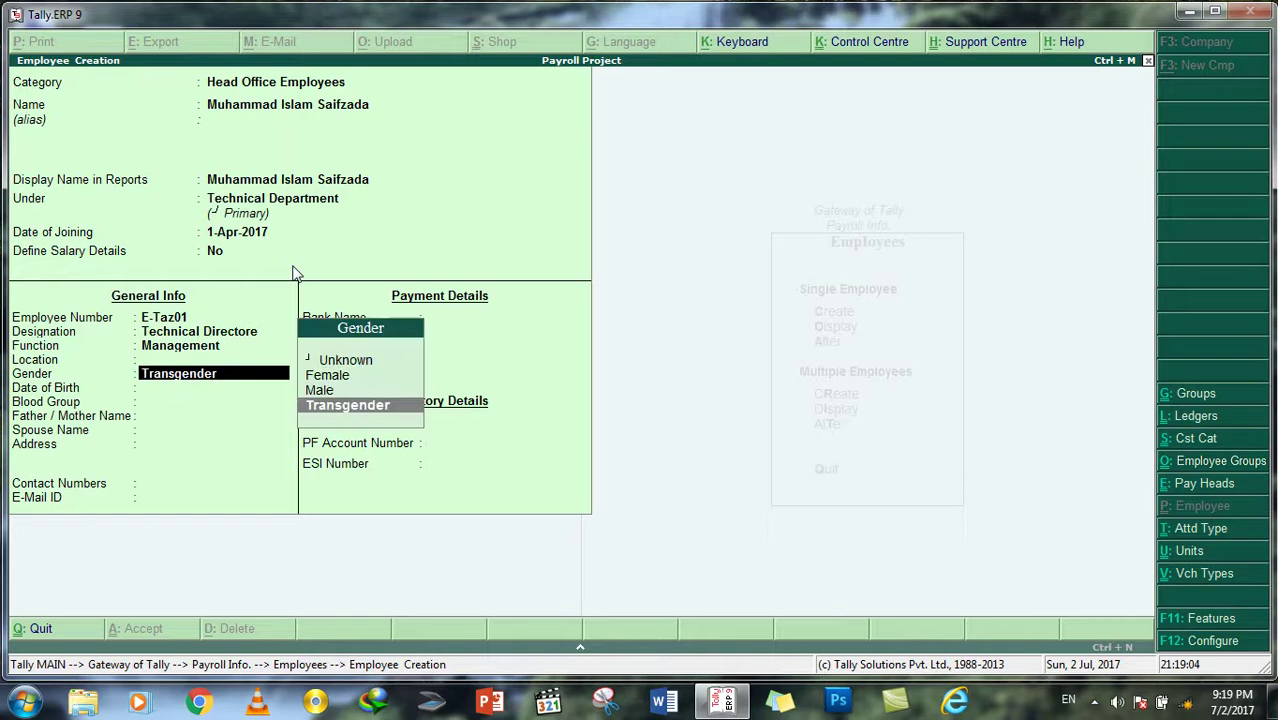
key("Up")
key("Return")
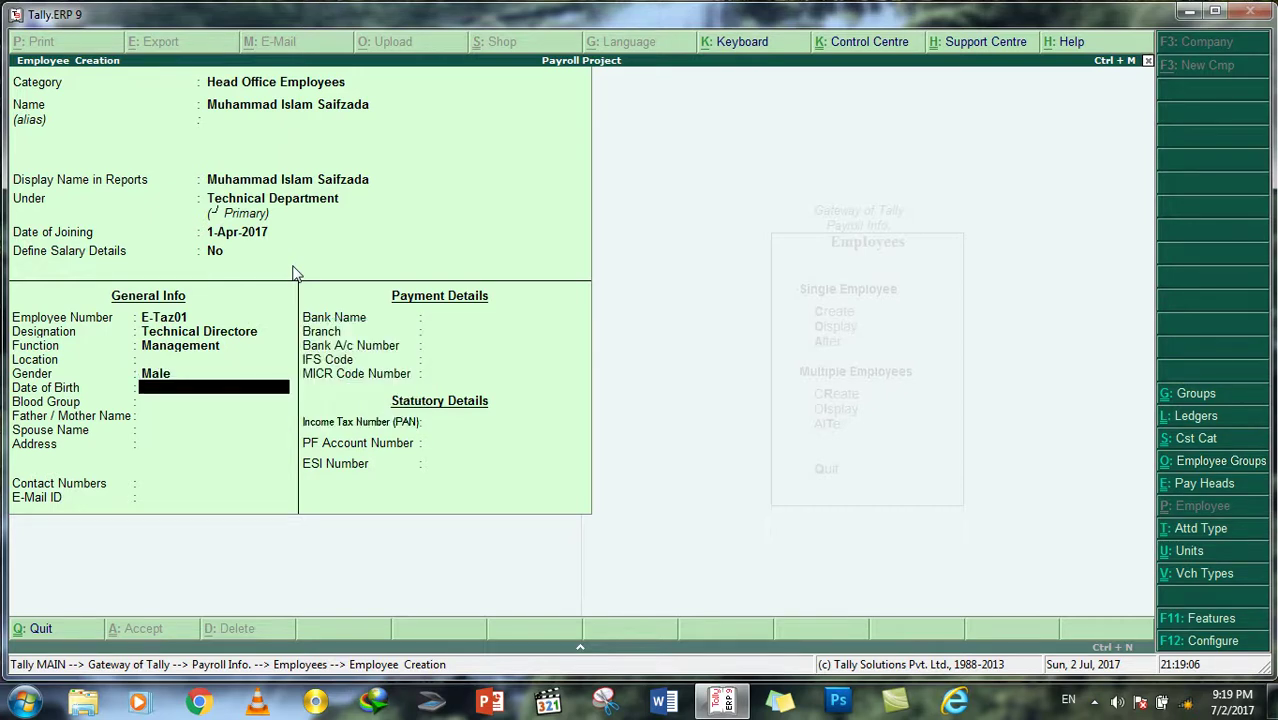
key("Return")
key("Return")
key("Return")
key("Return")
key("Return")
key("Return")
key("Return")
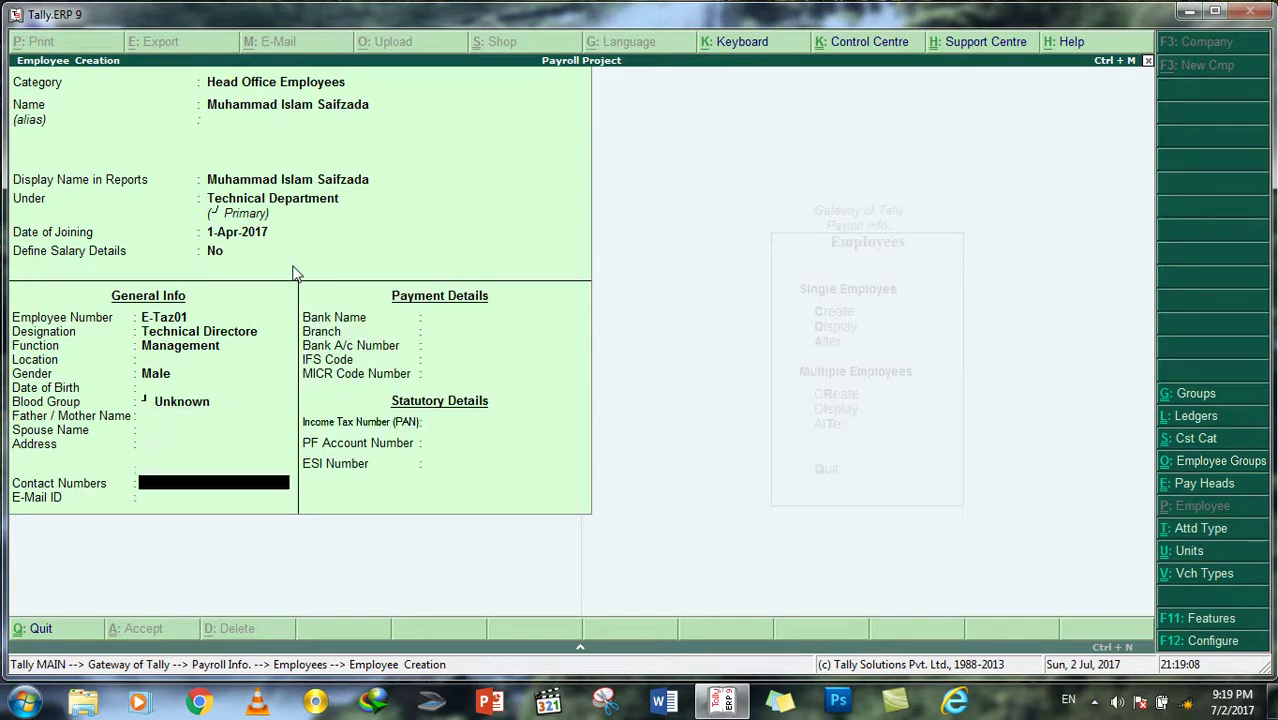
key("Return")
key("Return")
key("Return")
key("Return")
key("Return")
key("Return")
key("Return")
key("Return")
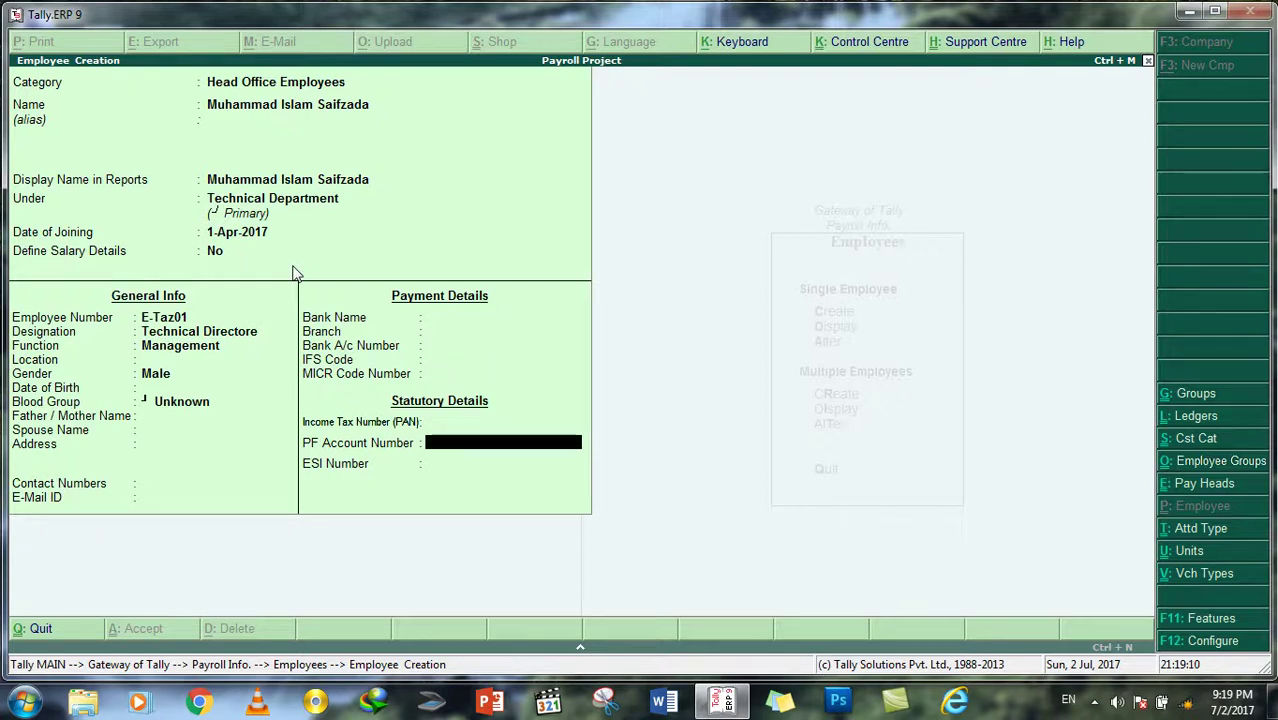
key("Return")
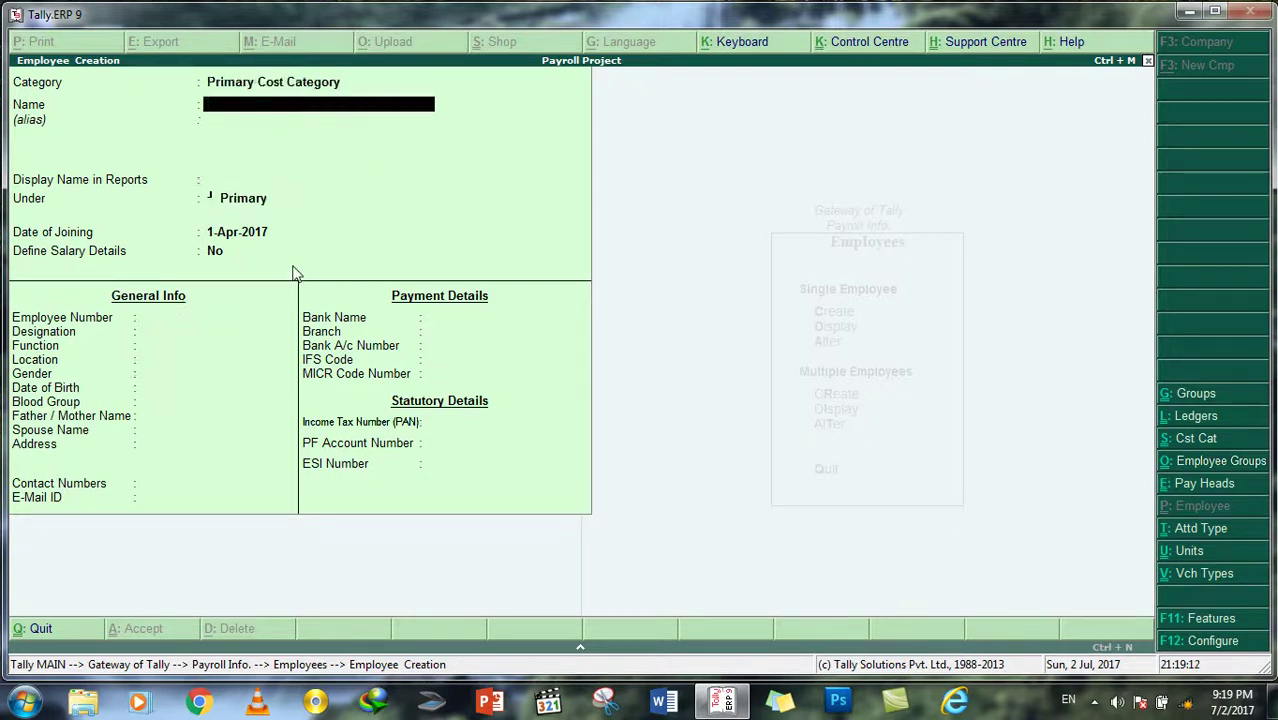
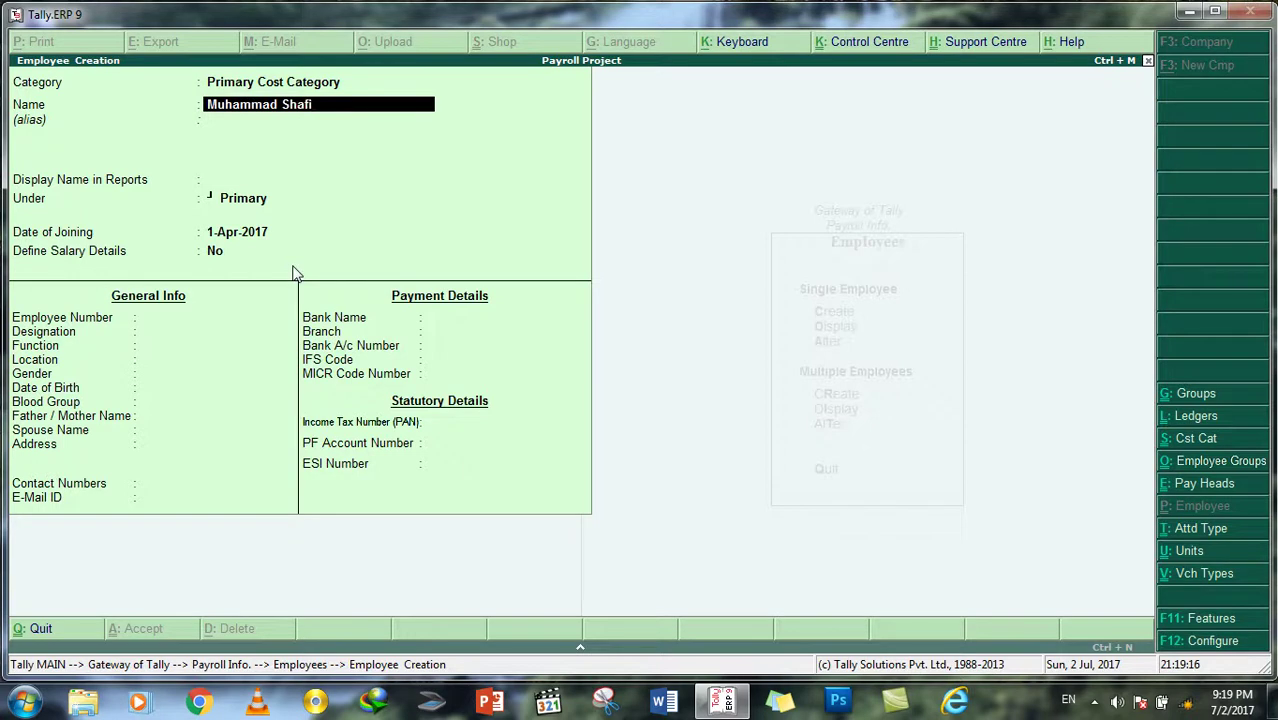
Step: Enter the second employee's name, Head Office Employees category, and Finance Department group
key("Up")
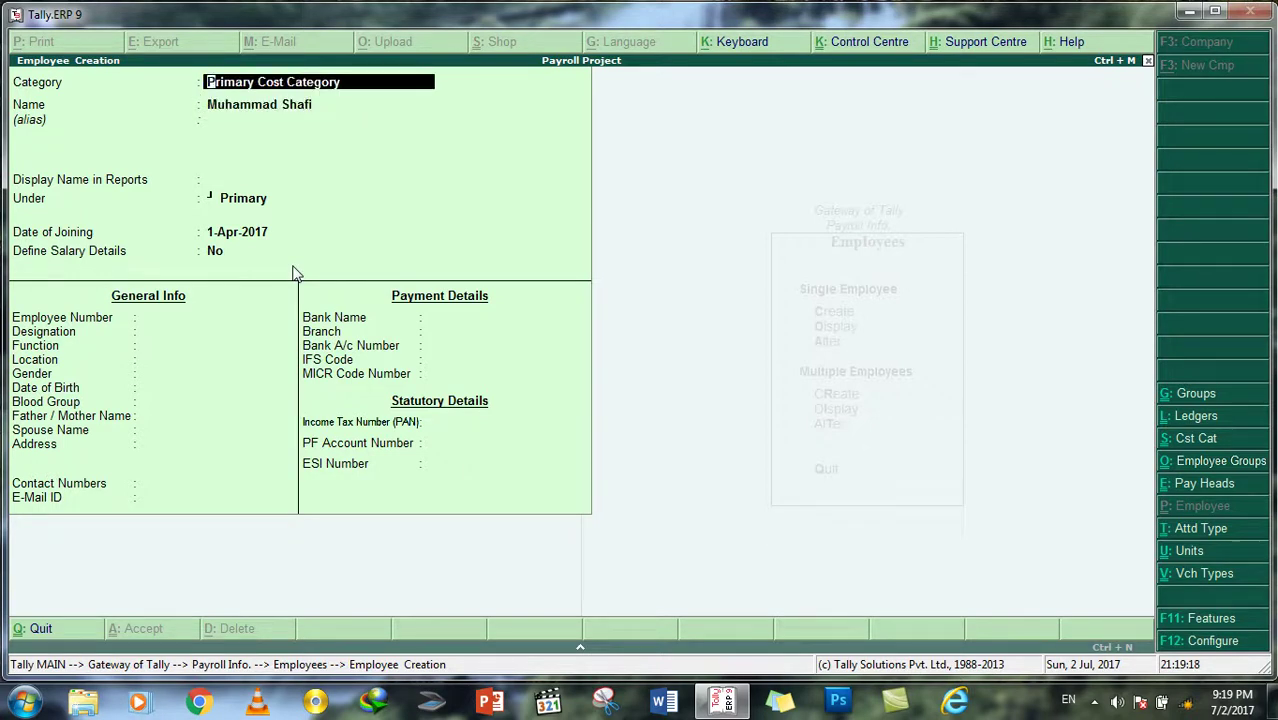
type("E")
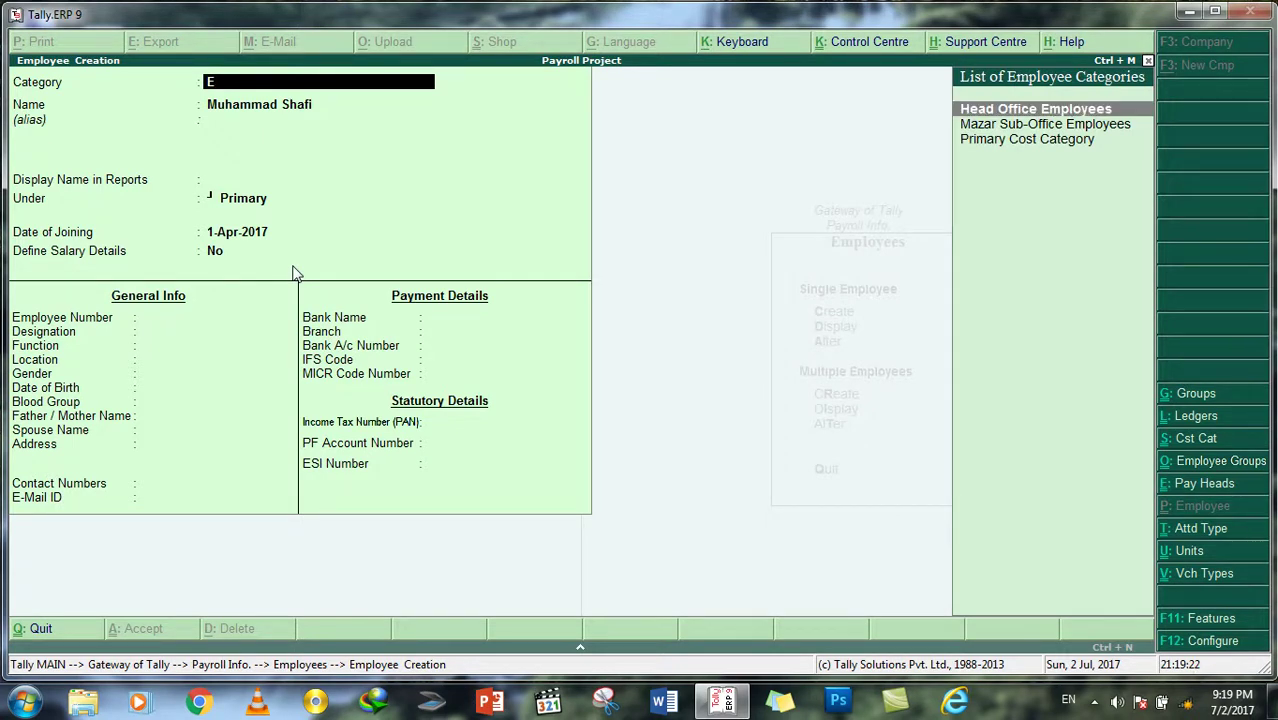
key("Return")
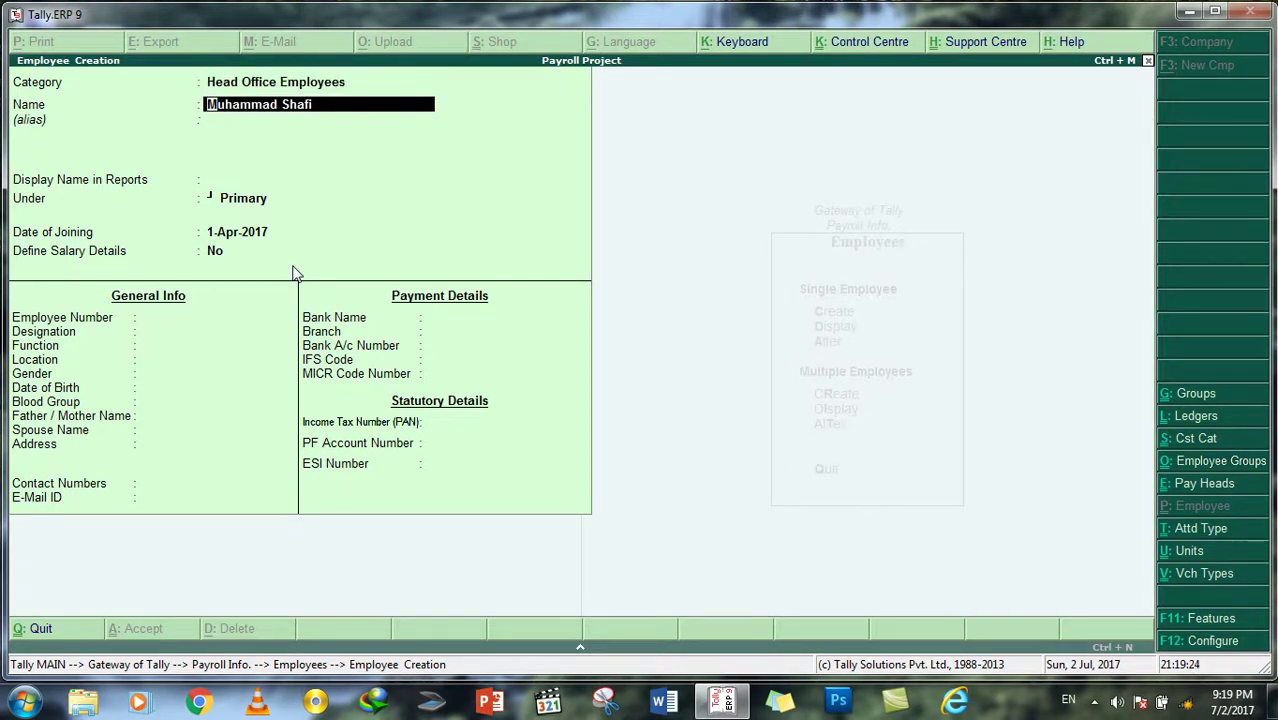
key("Return")
key("Return")
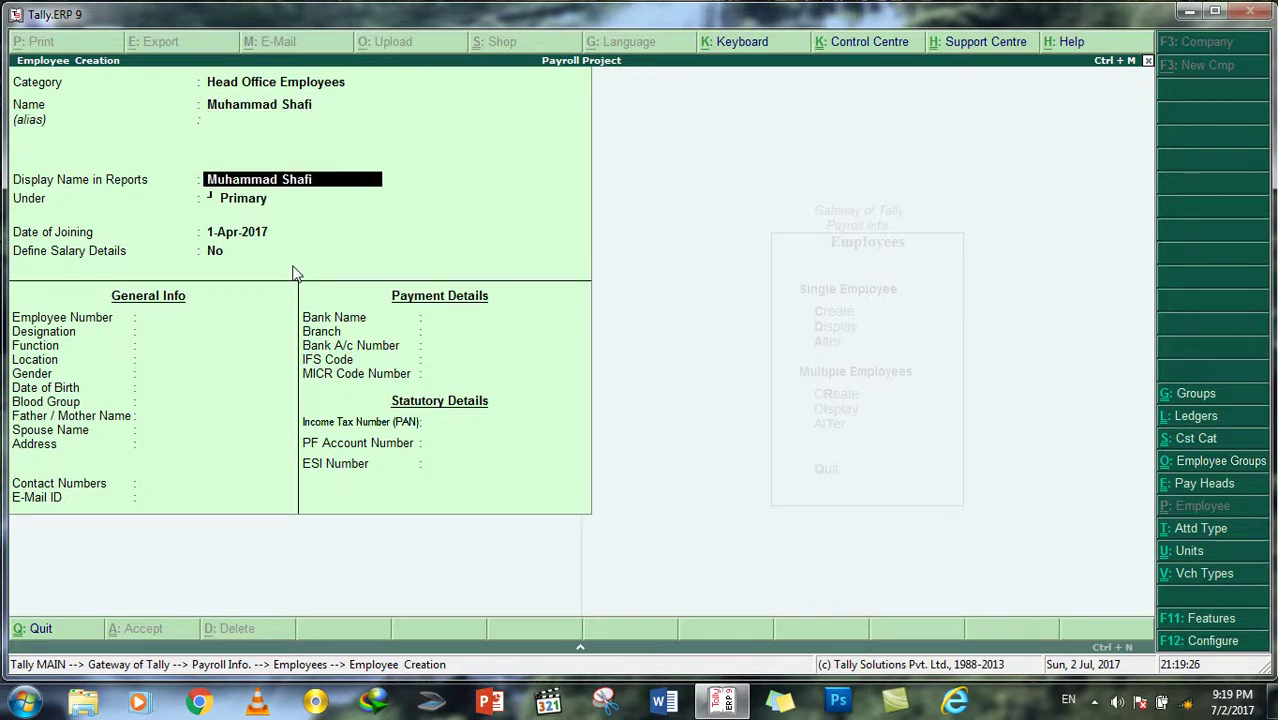
key("Return")
key("Down")
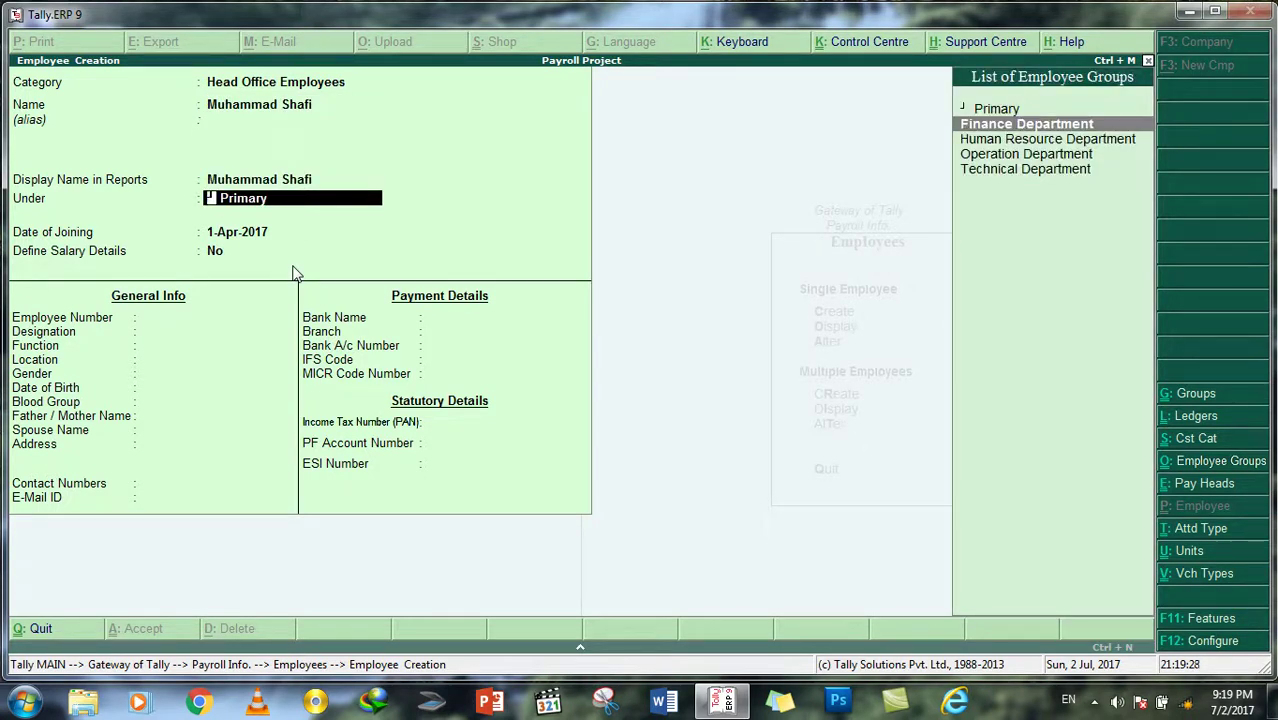
key("Down")
key("Up")
key("Return")
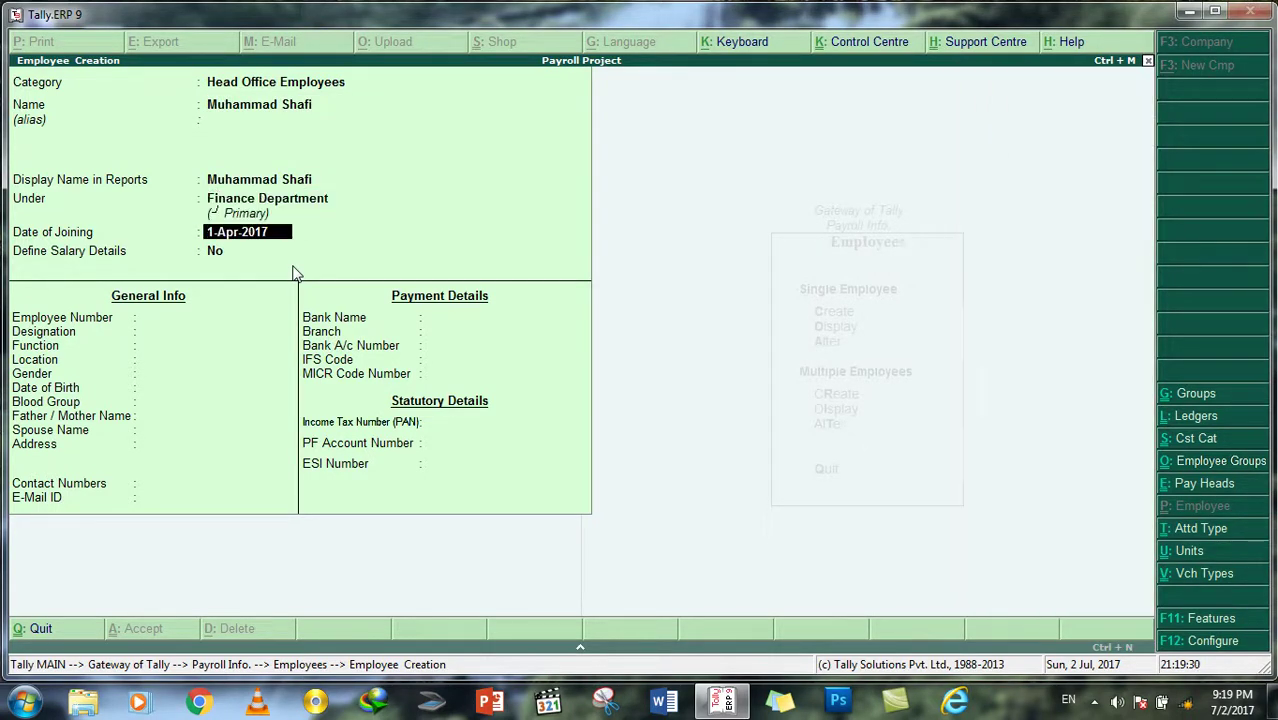
key("Return")
key("Return")
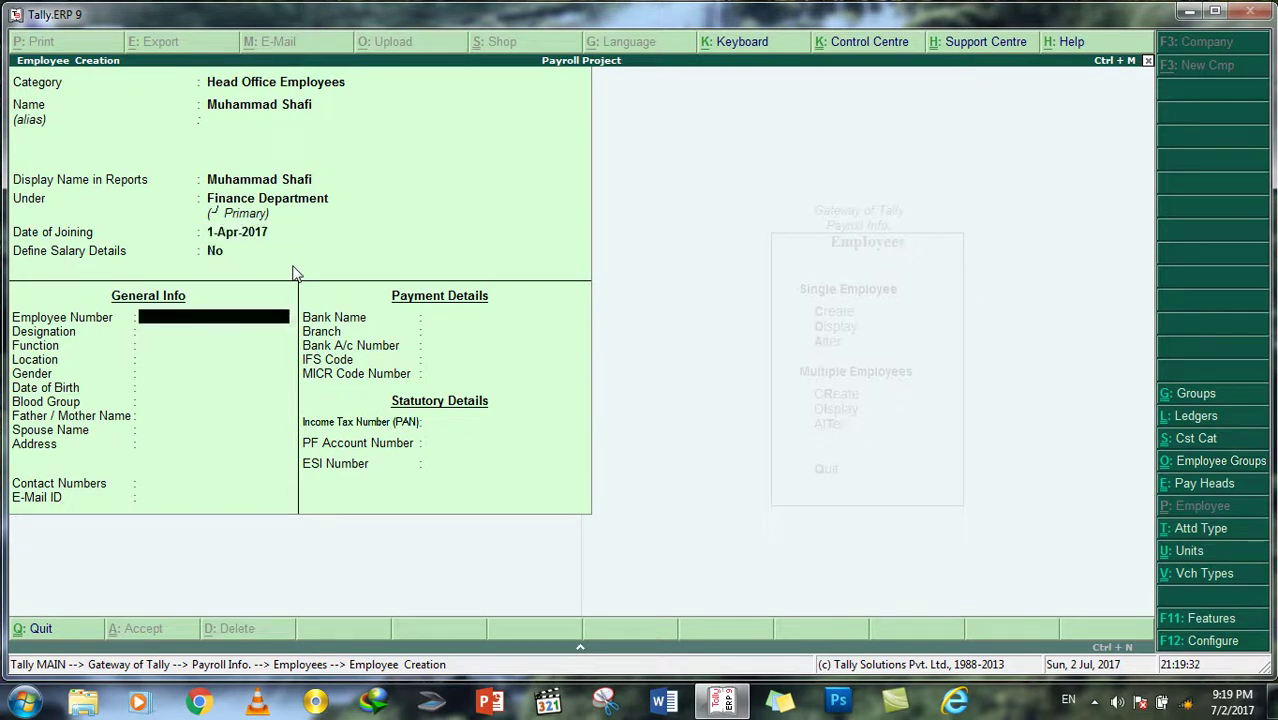
Step: Give the employee number E-Taz02, designation Finance Director, function Management, and save
type("E-Taz02")
key("Return")
type("F")
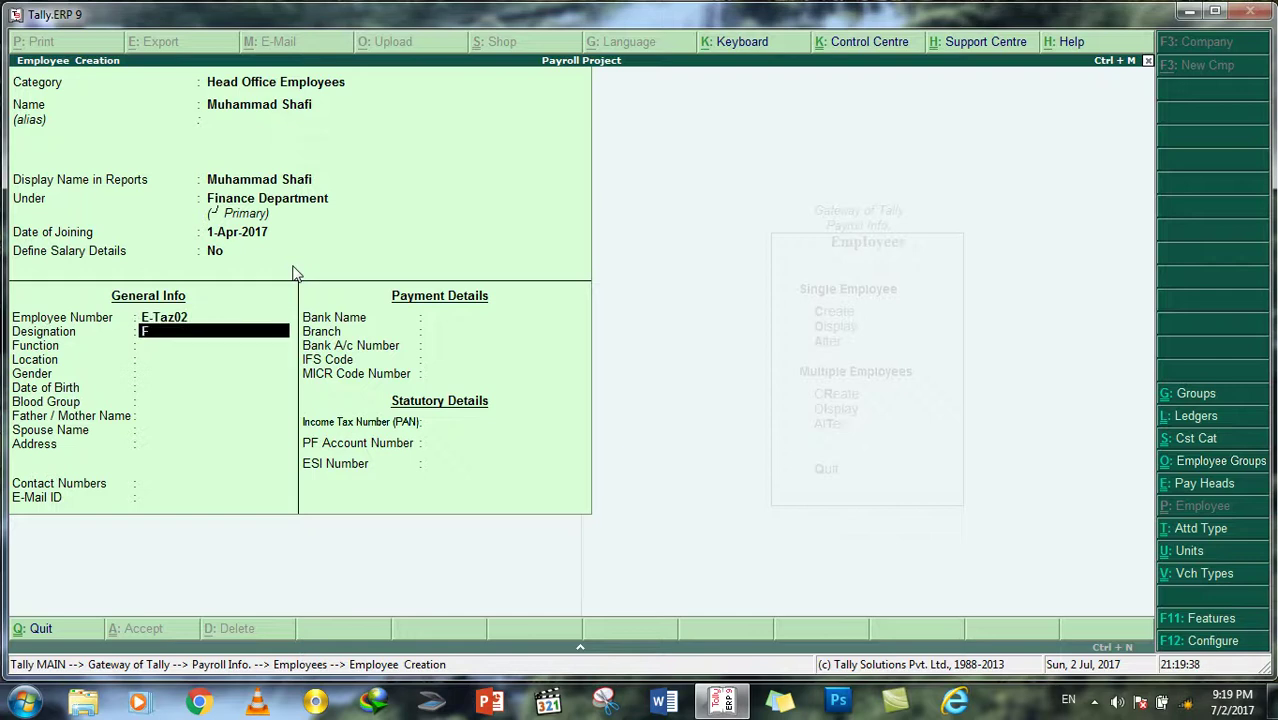
type("inanac")
key("BackSpace")
key("BackSpace")
key("BackSpace")
key("BackSpace")
type("ance Director")
key("BackSpace")
key("BackSpace")
type("o")
key("Return")
type("Management")
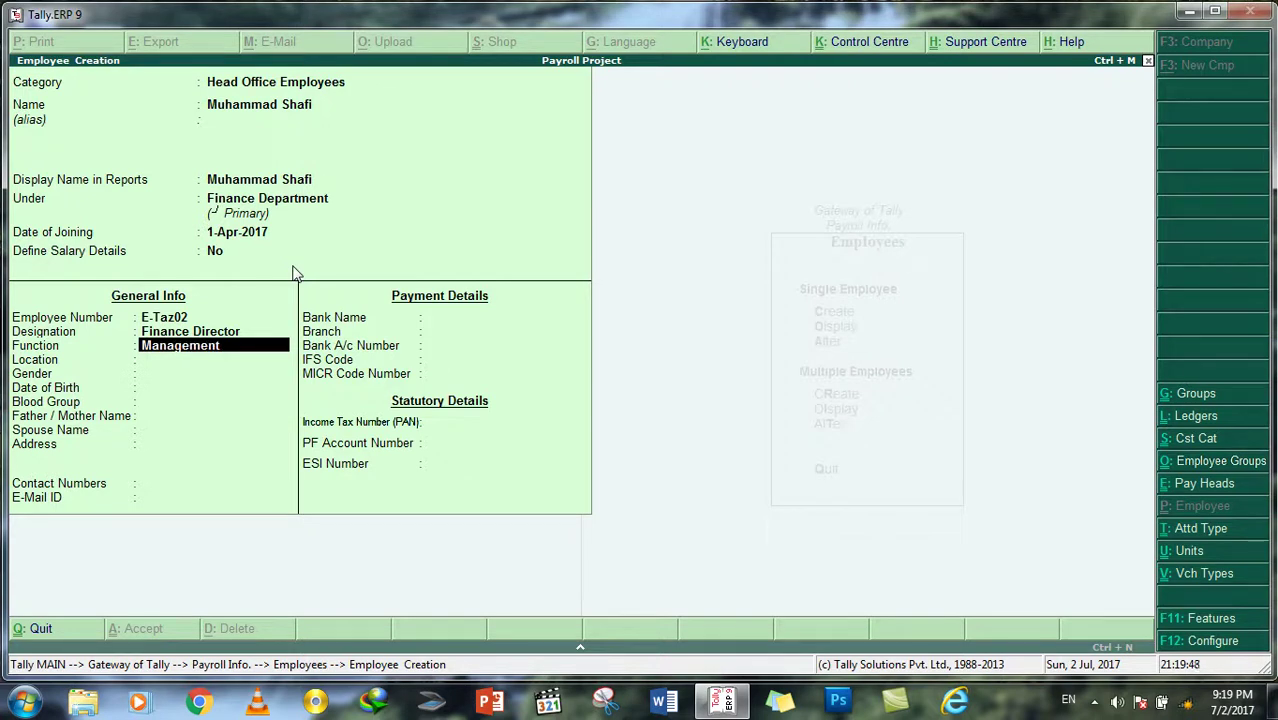
key("Return")
key("Return")
key("Return")
key("Return")
key("Return")
key("Return")
key("Return")
key("Return")
key("Return")
key("Return")
key("Return")
key("Return")
key("Return")
key("Return")
key("Return")
key("Return")
key("Return")
key("Return")
key("Return")
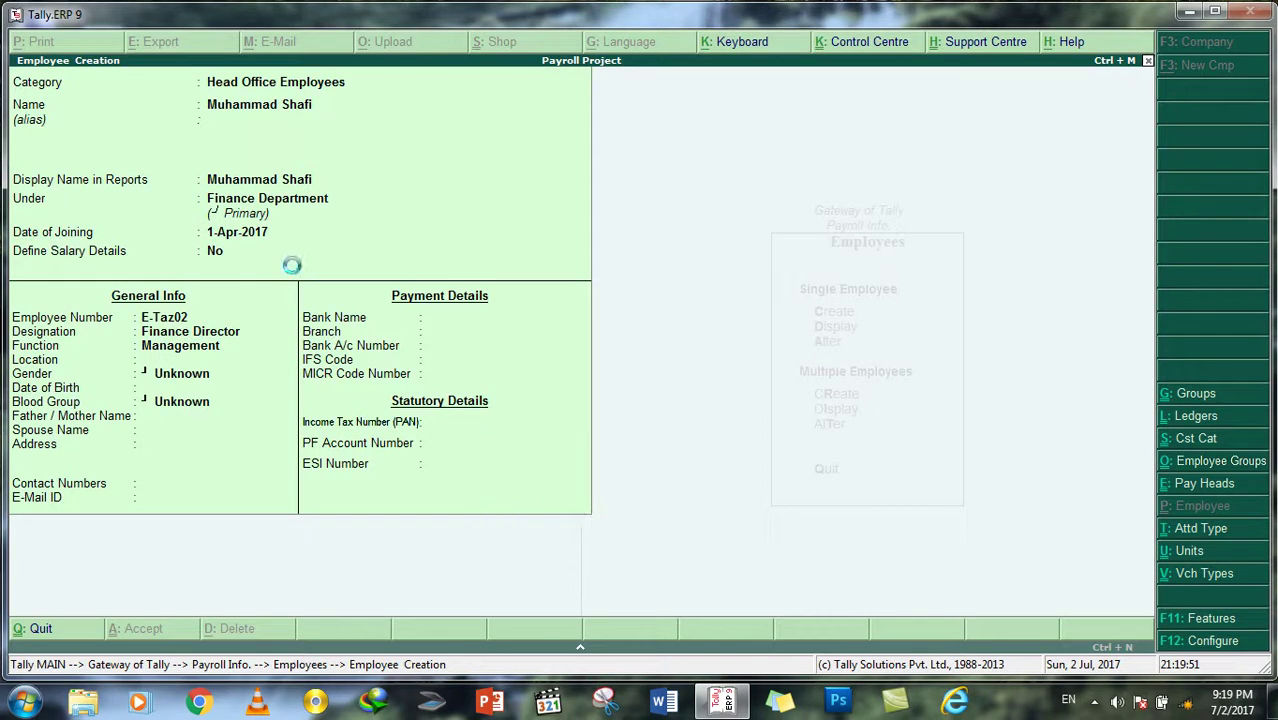
key("BackSpace")
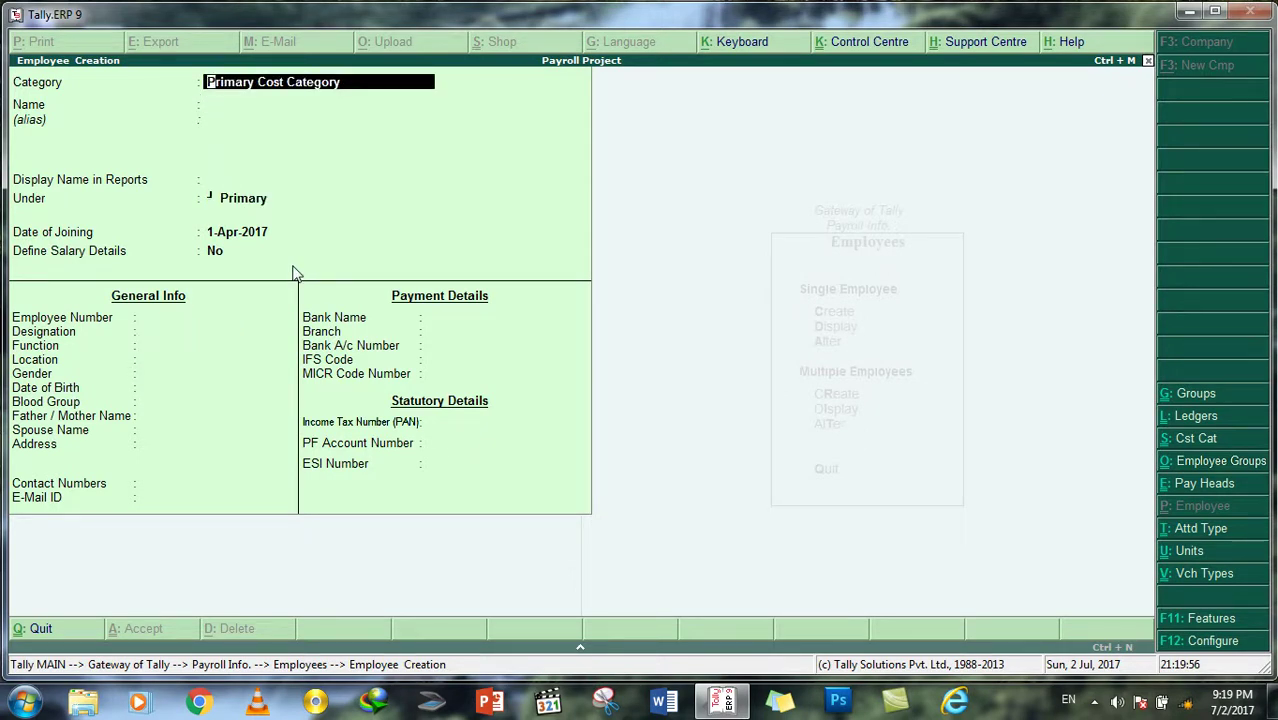
Step: Start a third Head Office Employees record with the employee's name under Human Resource Department
type("E")
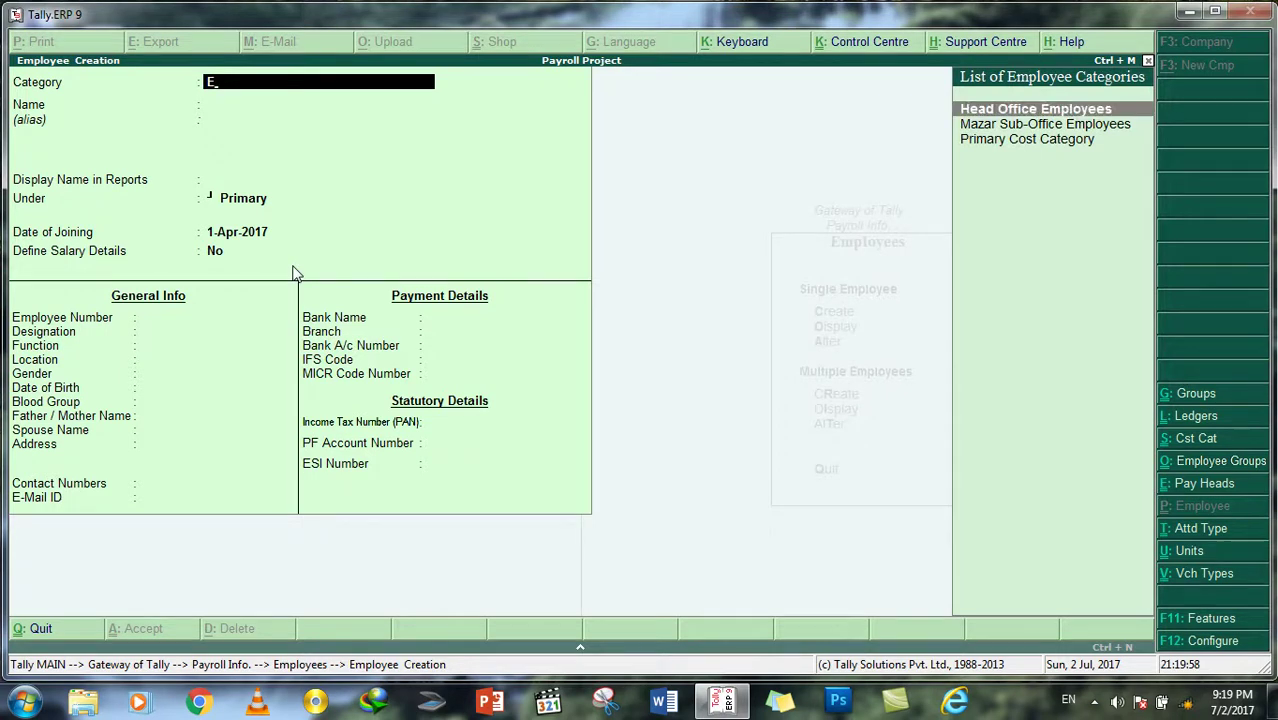
key("Return")
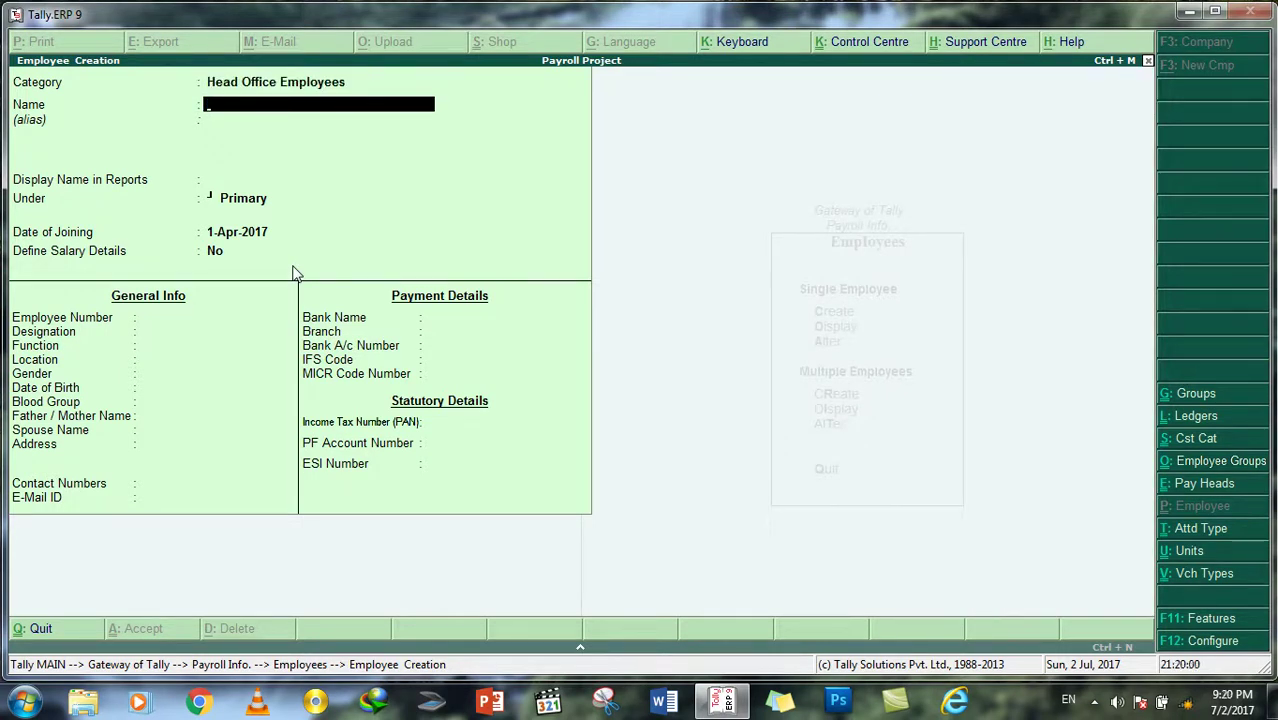
key("Return")
key("Return")
key("Return")
key("Down")
key("Down")
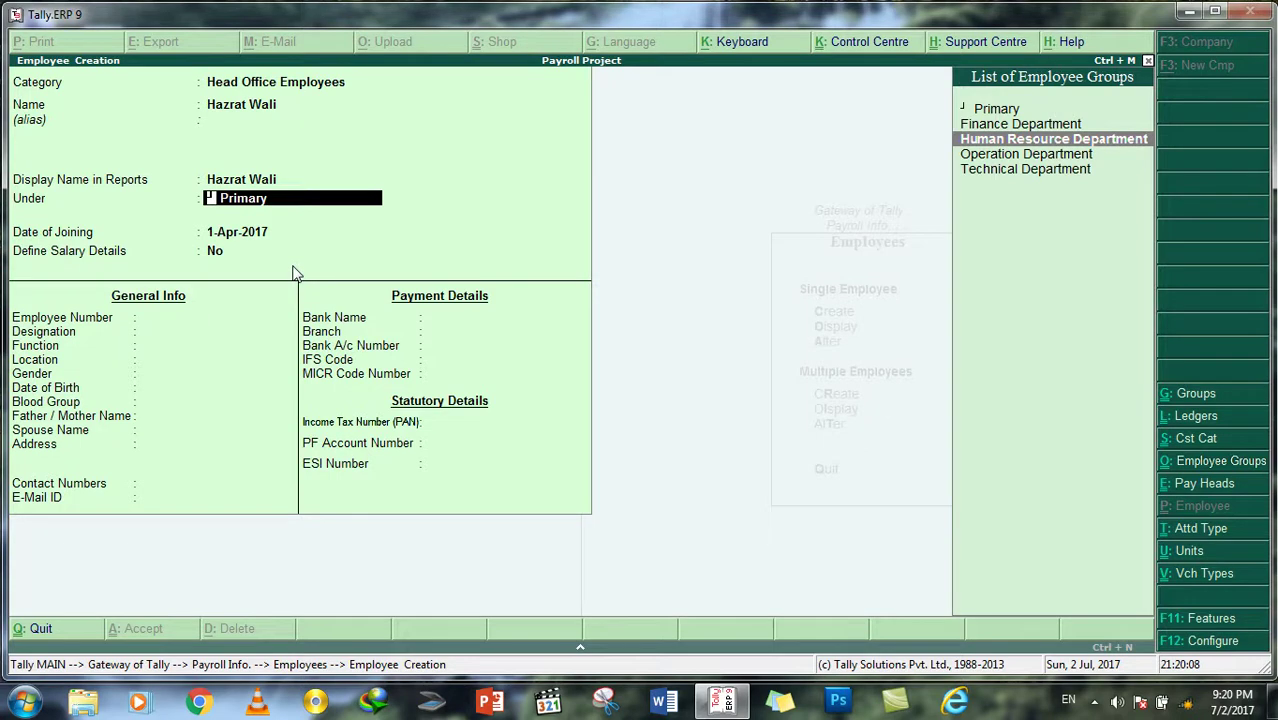
key("Return")
key("Return")
key("Return")
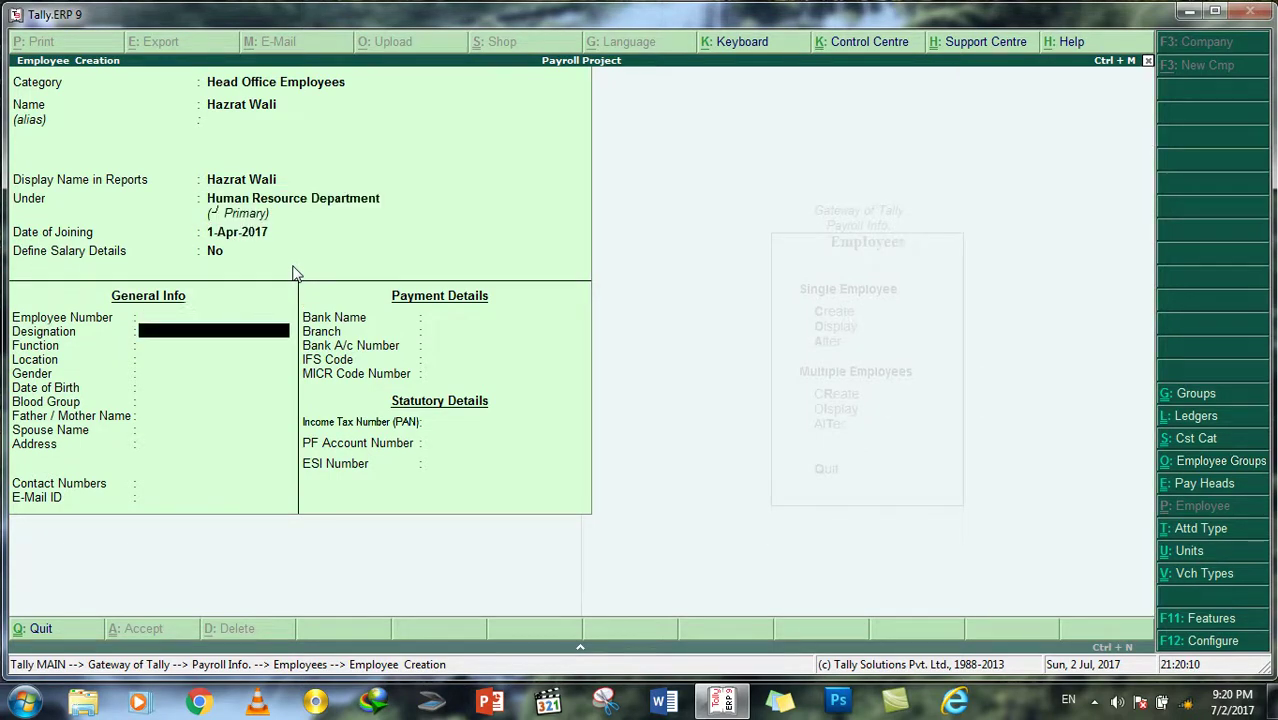
Step: Enter employee number E-Taz03, designation HR Director, and function Management
type("E-")
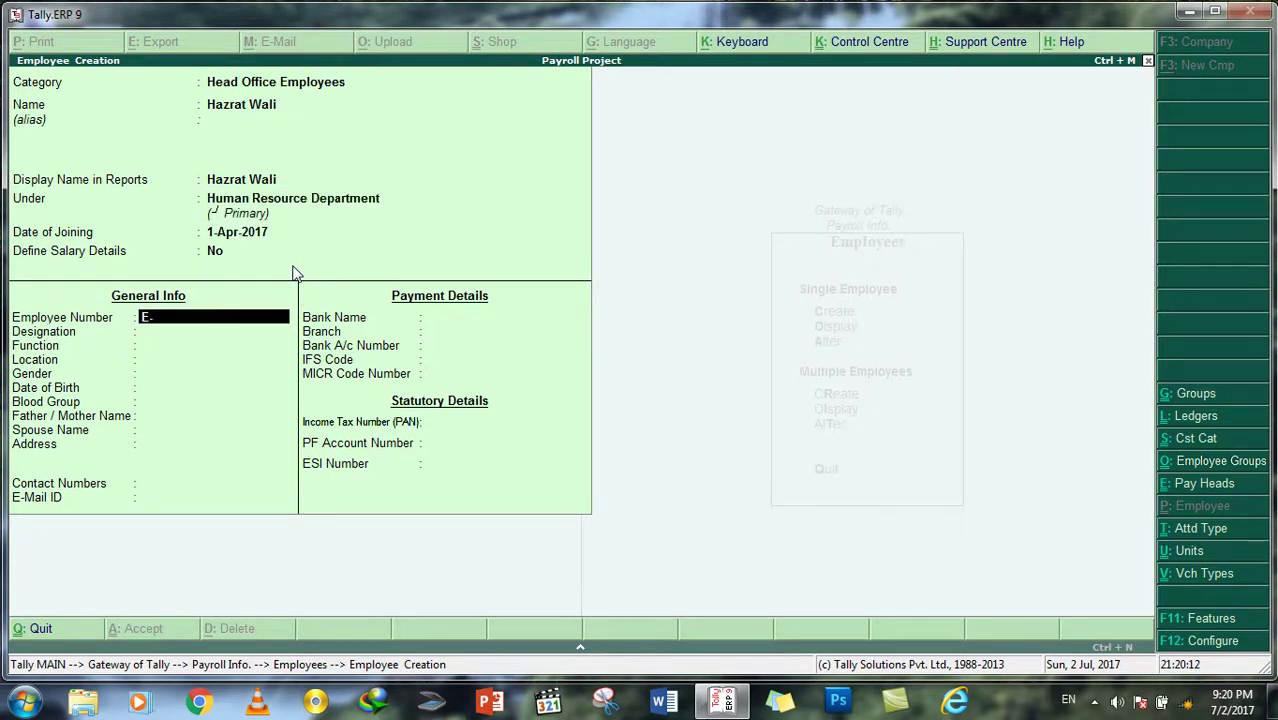
type("Taz03")
key("Return")
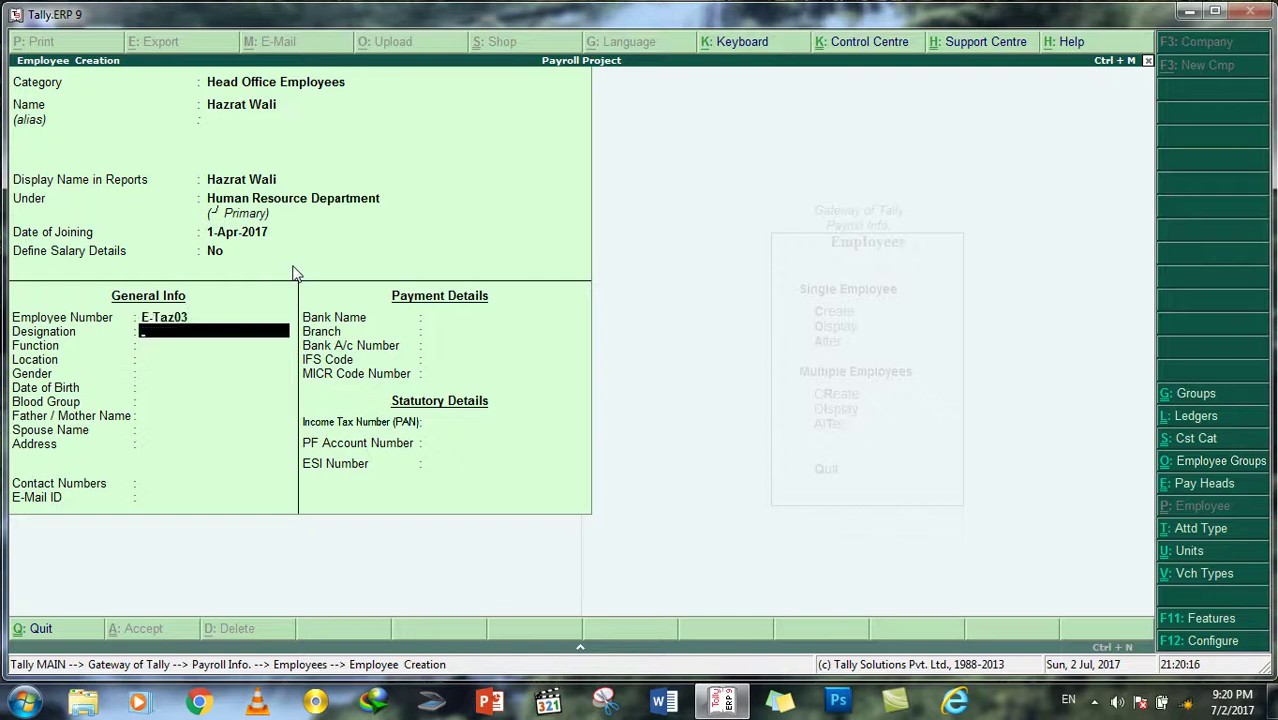
type("HR Director")
key("Return")
type("Man")
key("BackSpace")
key("BackSpace")
type("anagement")
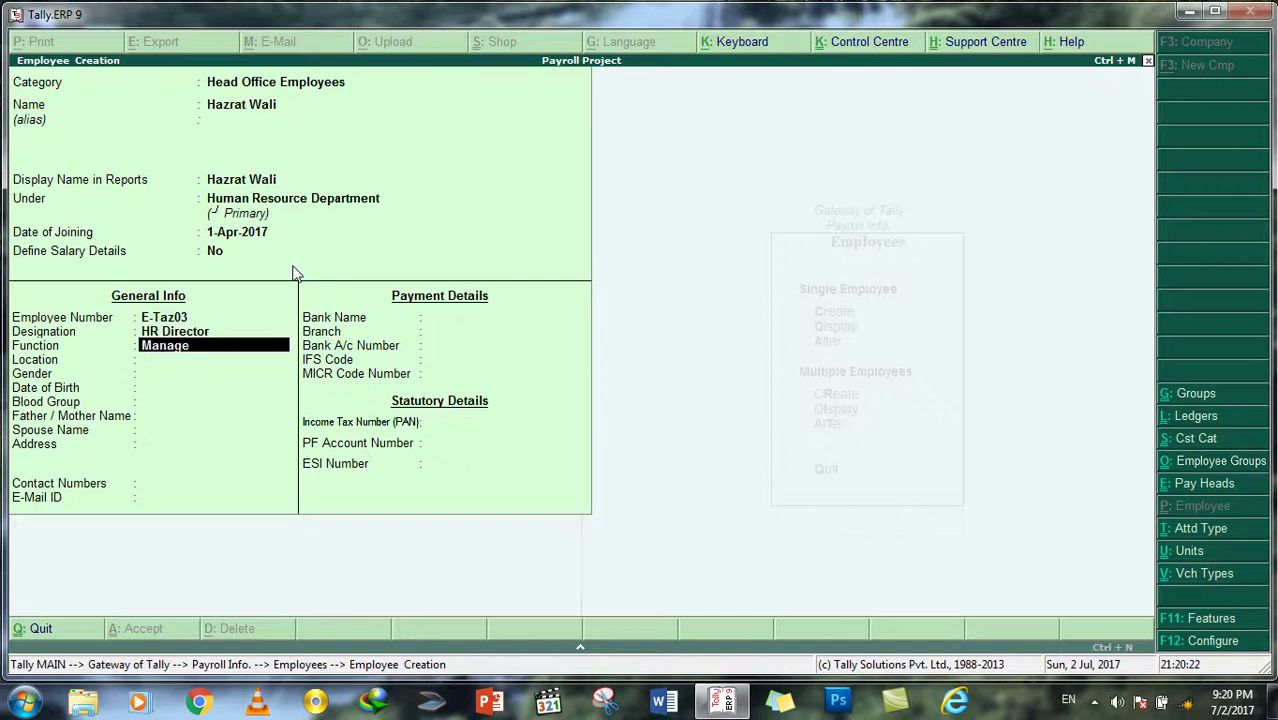
key("Return")
key("Return")
key("Return")
key("Return")
key("Return")
key("Return")
key("Return")
key("Return")
key("Return")
key("Return")
key("Return")
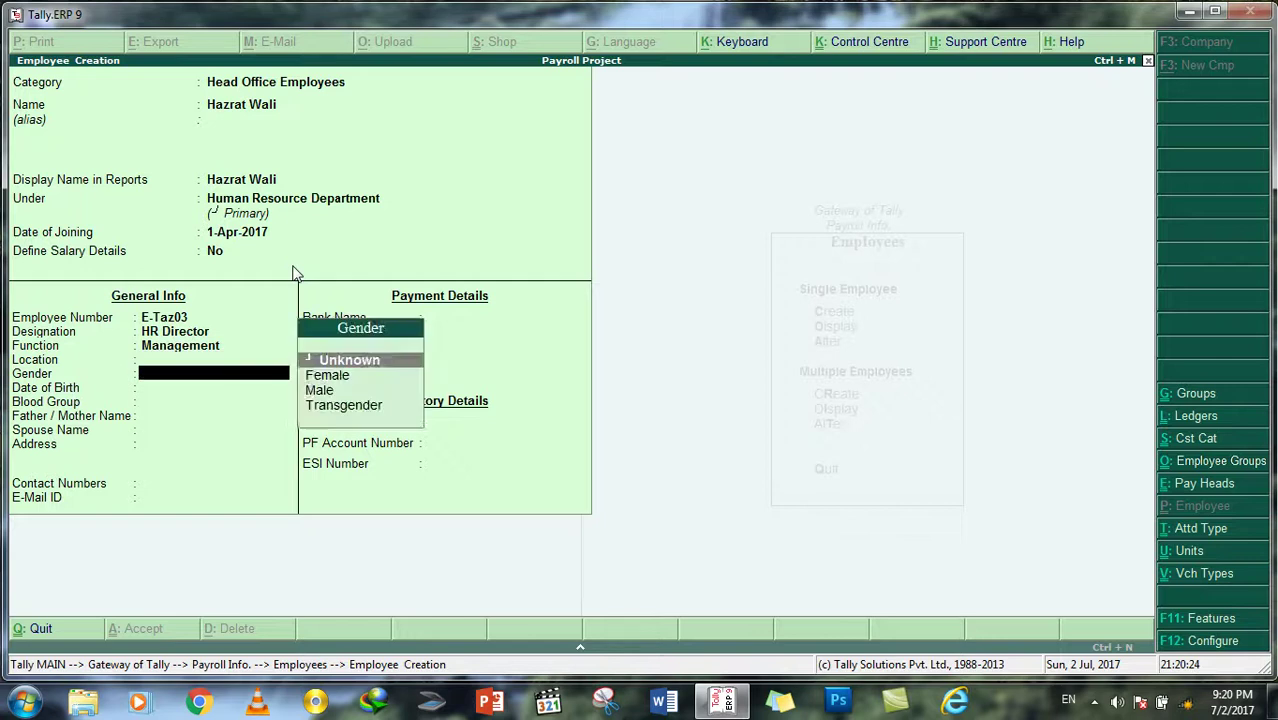
key("Return")
key("Return")
key("Return")
key("Return")
key("Return")
key("Return")
key("Return")
key("Return")
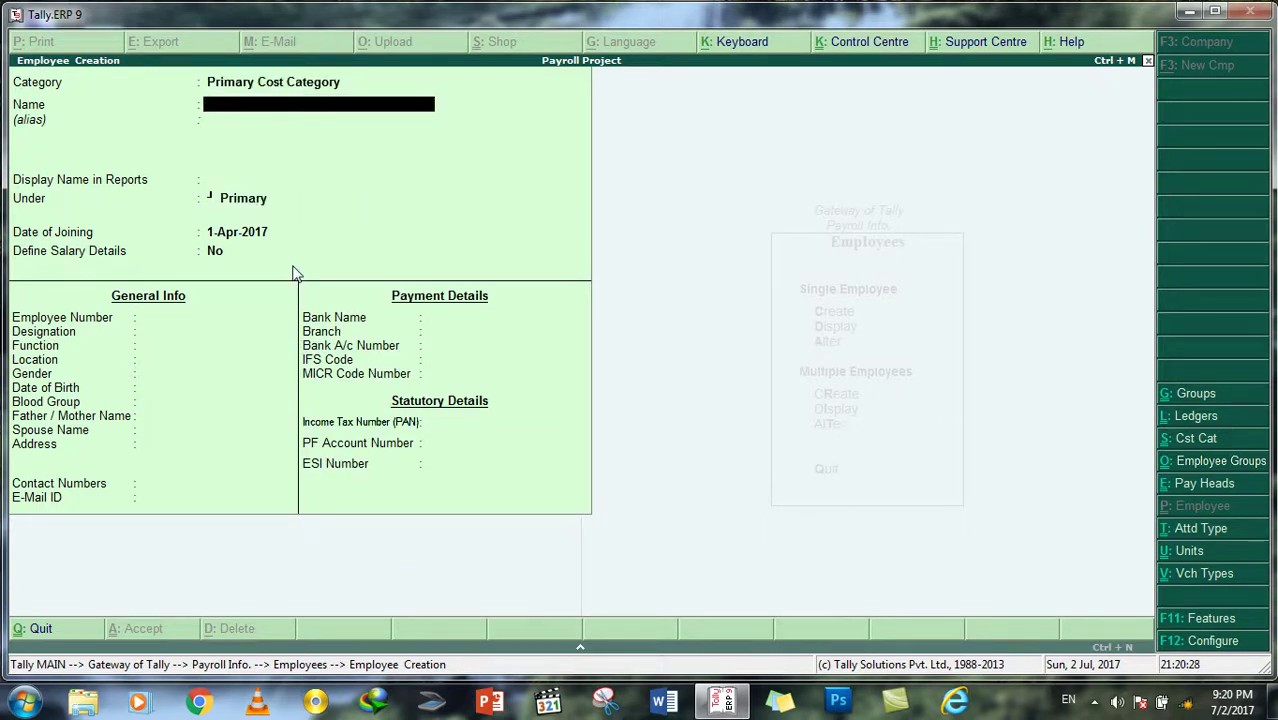
Step: Enter a fourth Head Office Employees record with the employee's name under Operation Department
key("BackSpace")
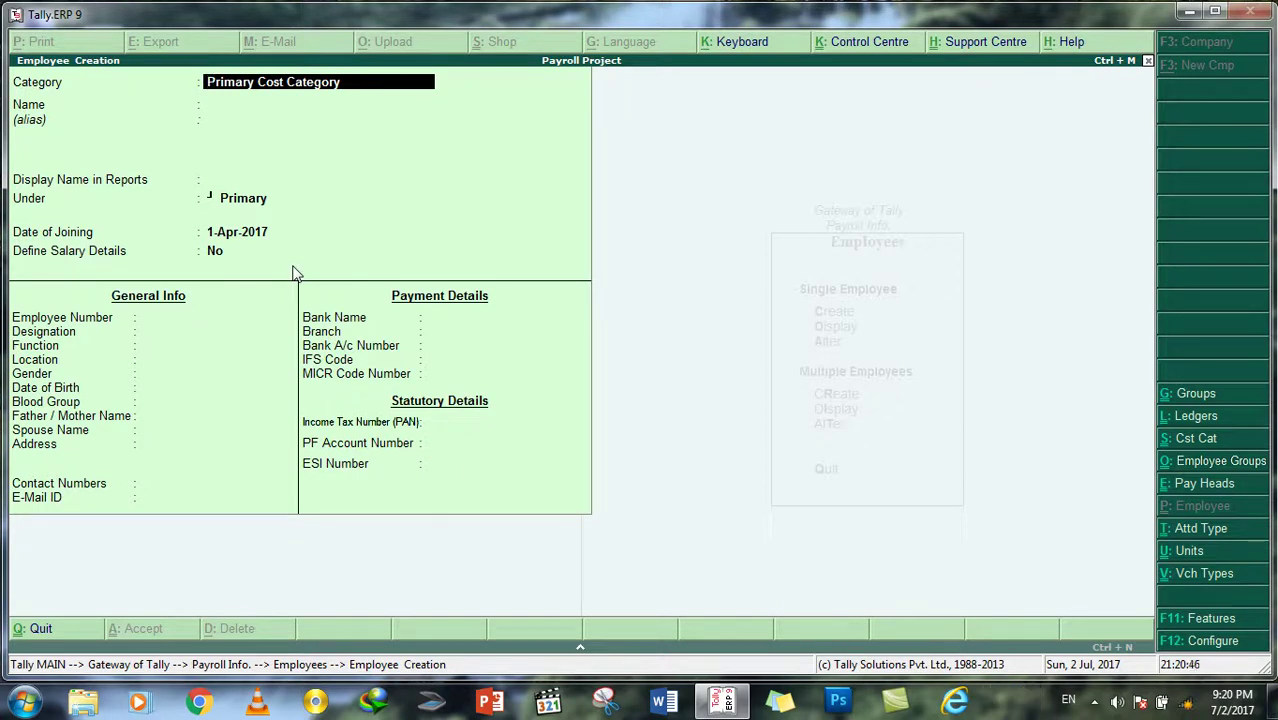
type("h")
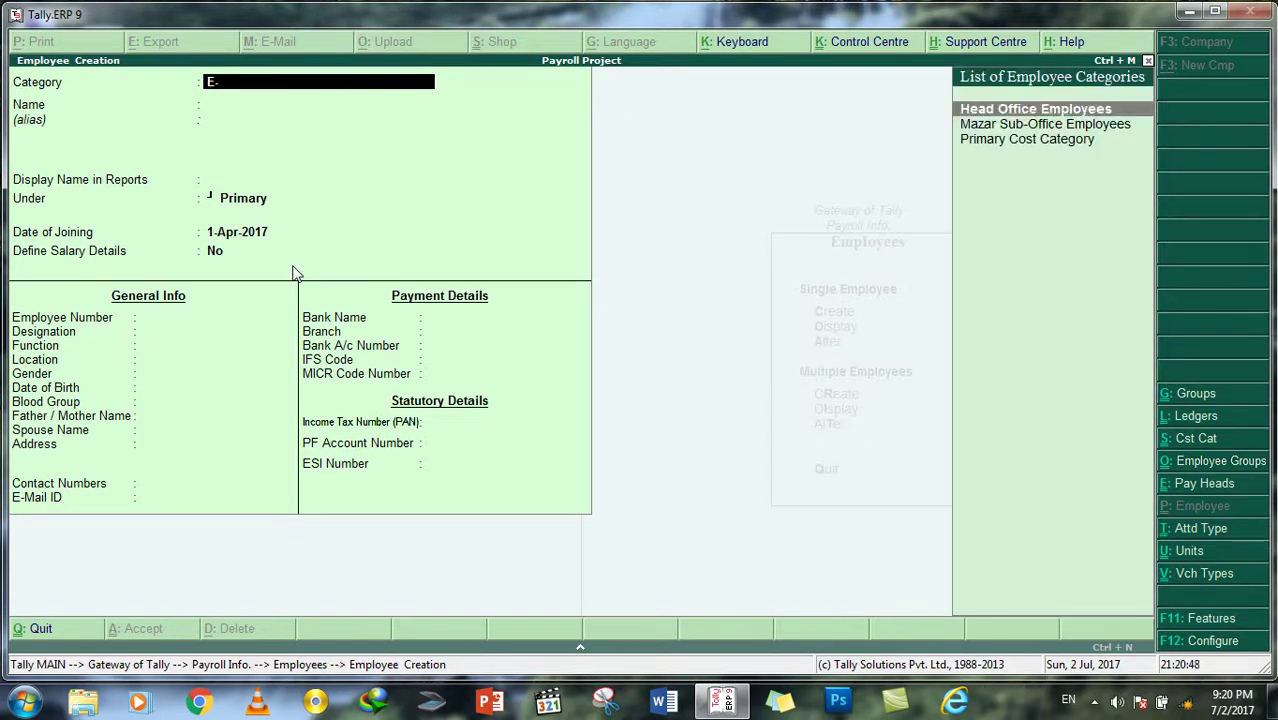
key("Return")
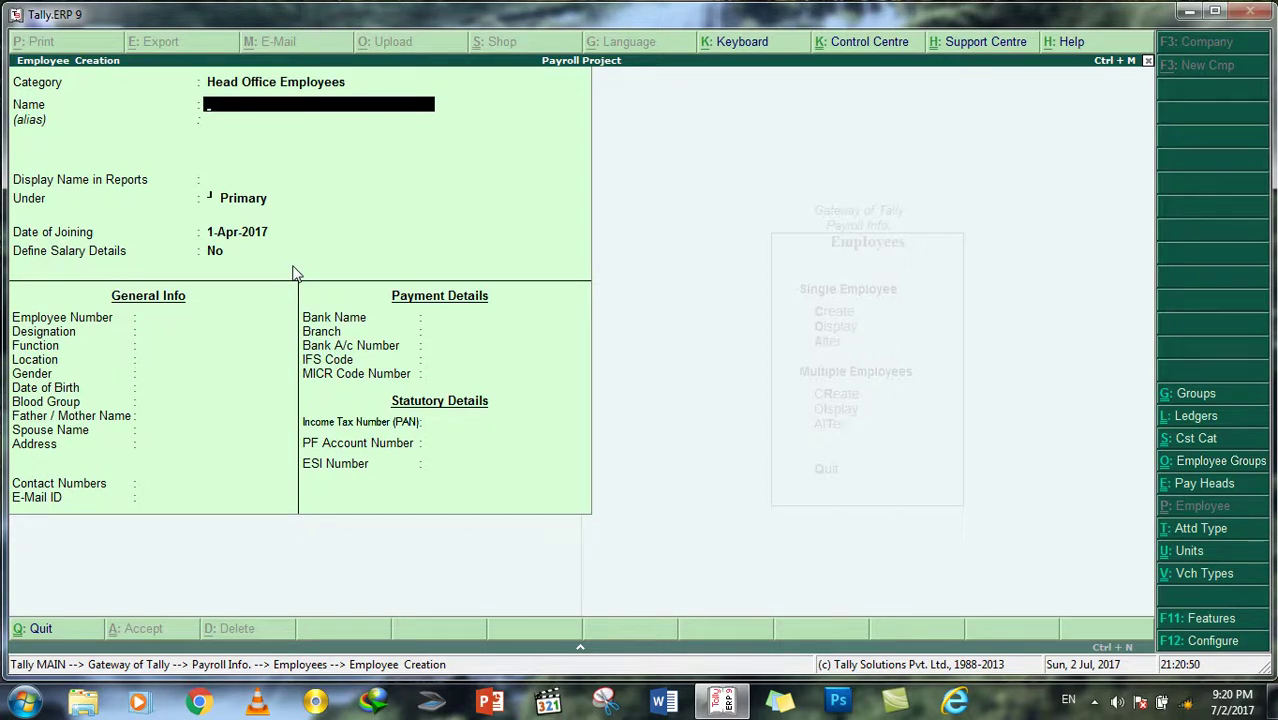
key("Return")
key("Return")
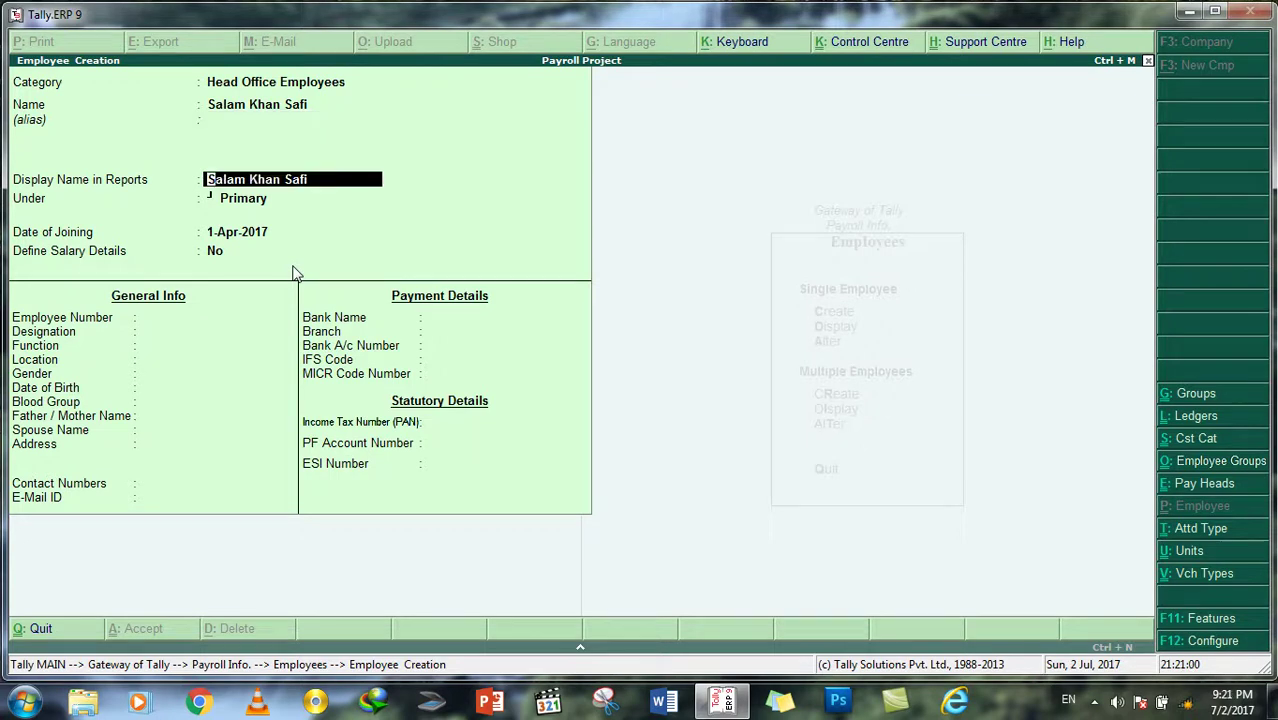
key("Return")
key("Down")
key("Down")
key("Down")
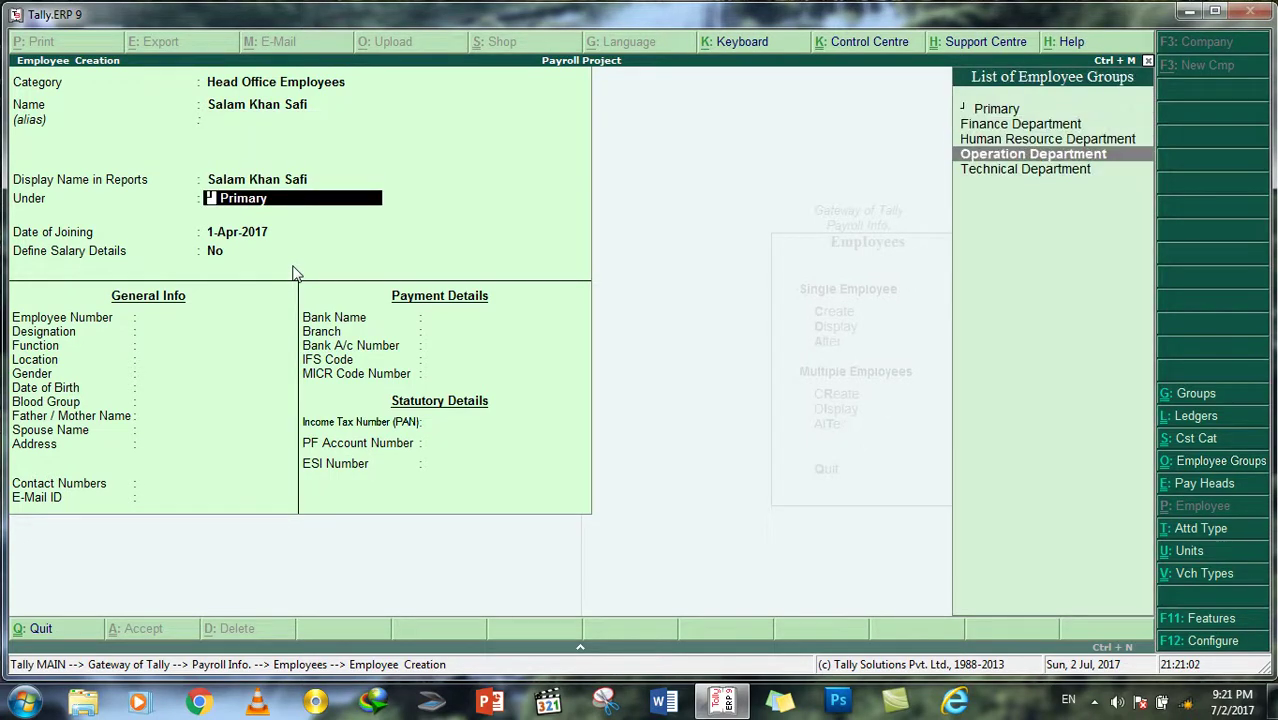
key("Return")
key("Return")
Step: Give number E-Taz04, designation Operation Director, function Management, save, and leave the form
key("Return")
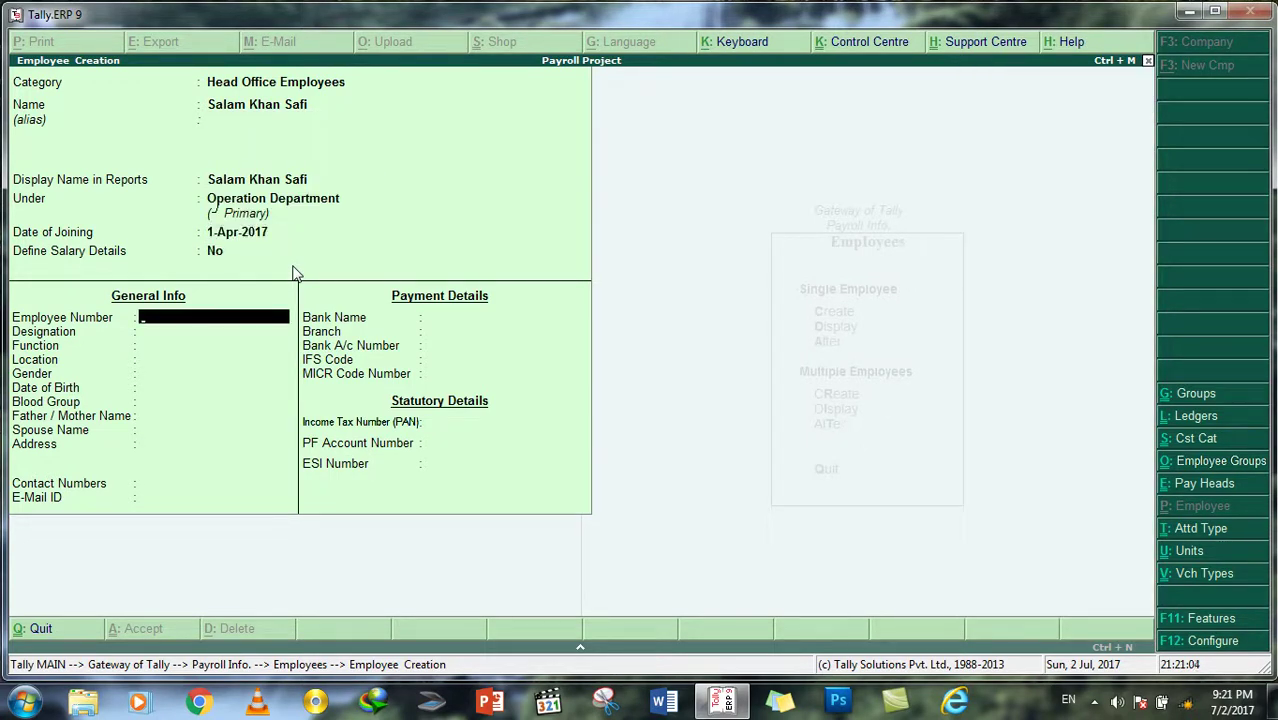
type("E-Taz04")
key("Return")
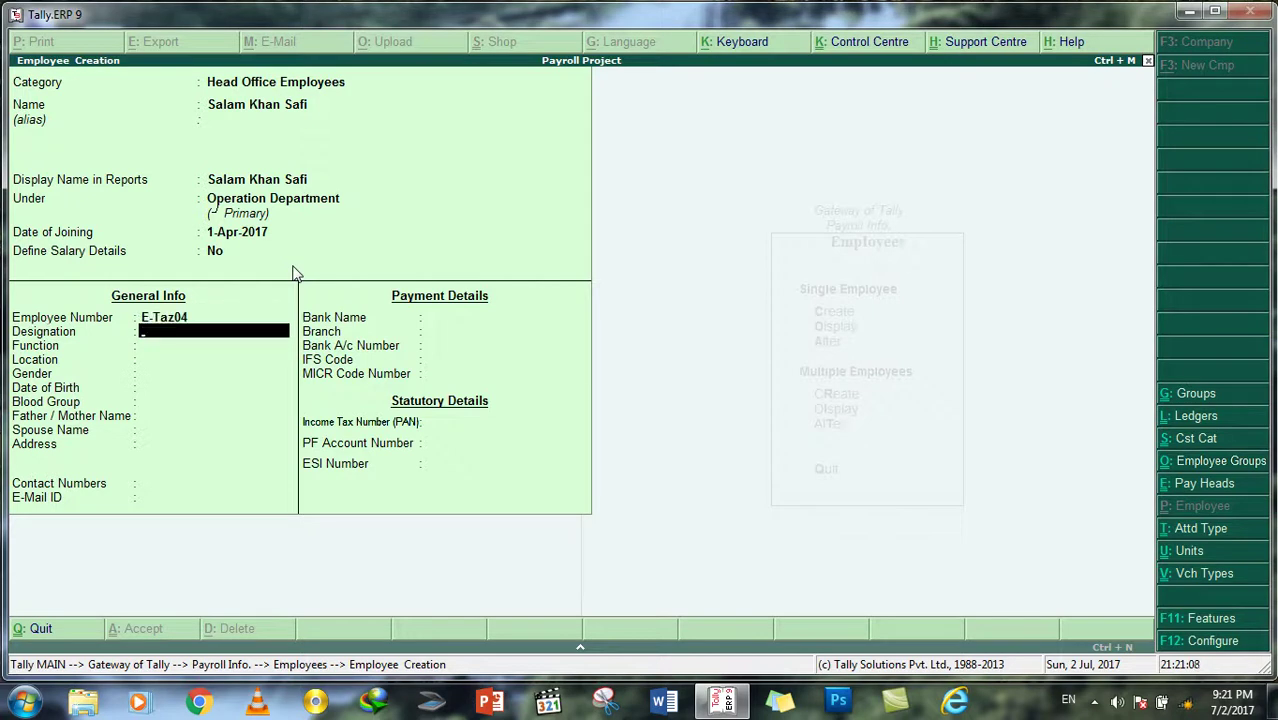
type("Operation Director")
key("Return")
type("Management")
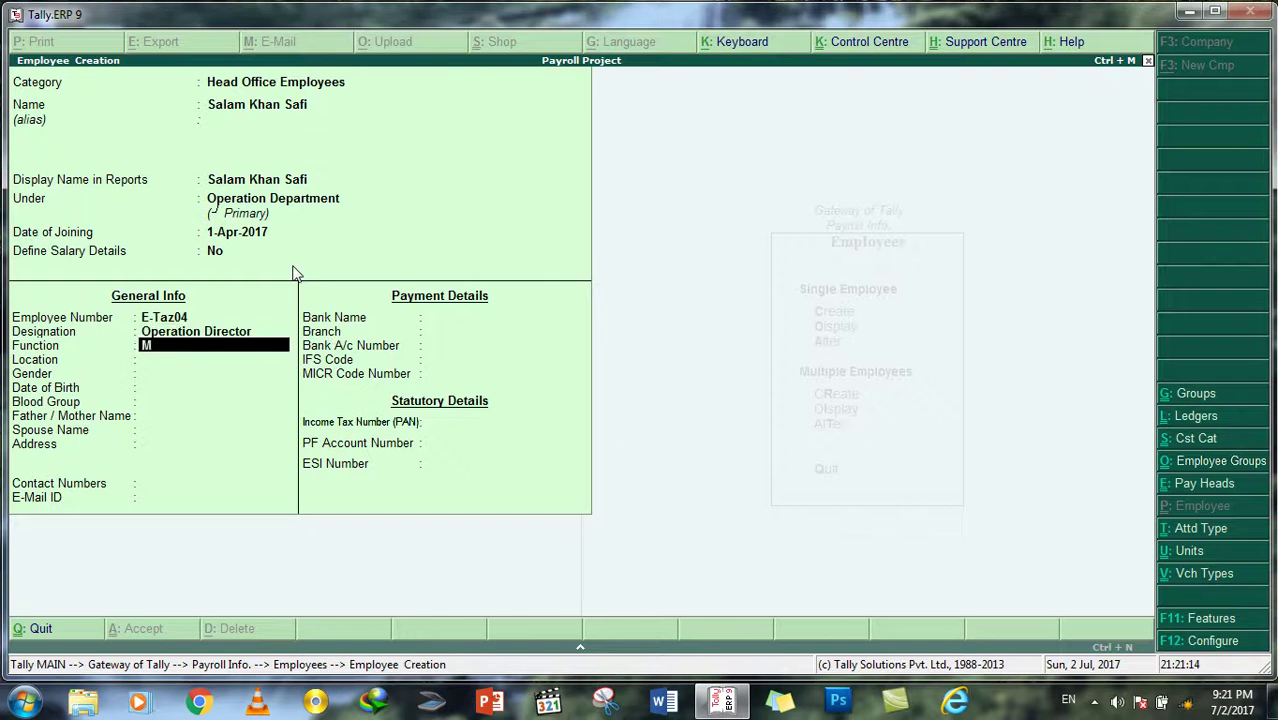
key("Return")
key("Return")
key("Return")
key("Return")
key("Return")
key("Return")
key("Return")
key("Return")
key("Return")
key("Return")
key("Return")
key("Return")
key("Return")
key("Return")
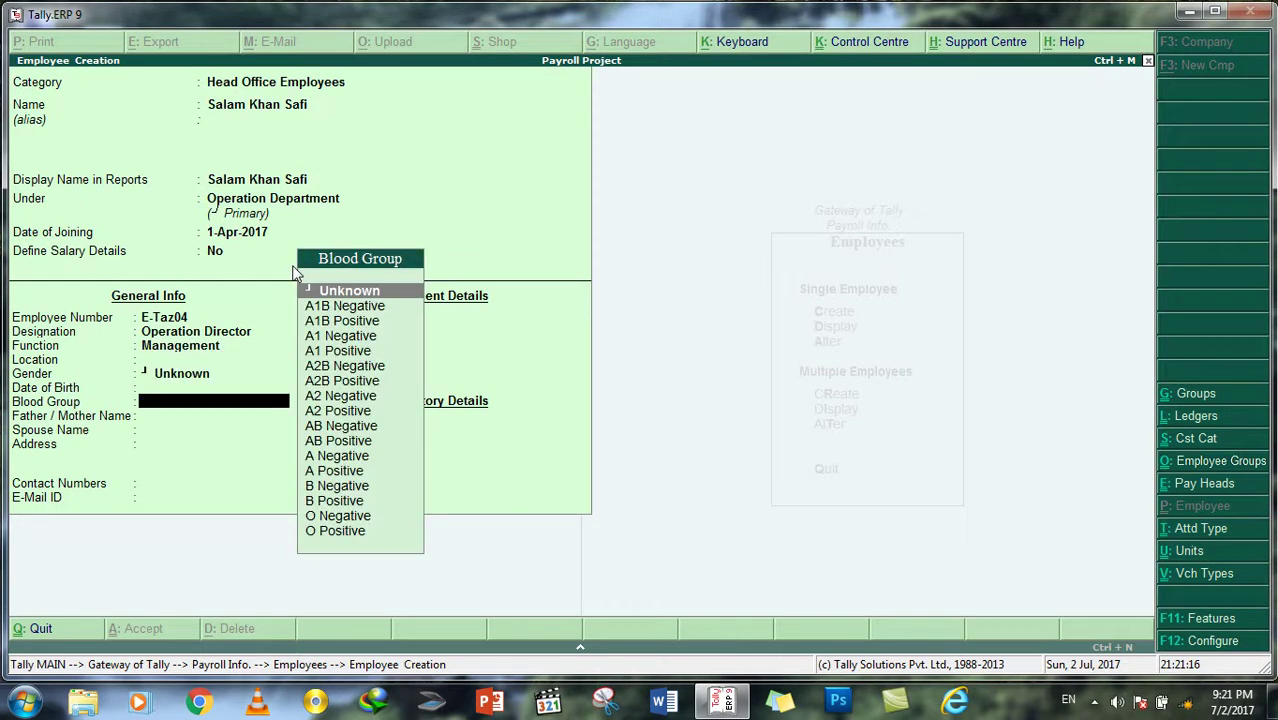
key("Return")
key("Return")
key("Return")
key("Return")
key("Return")
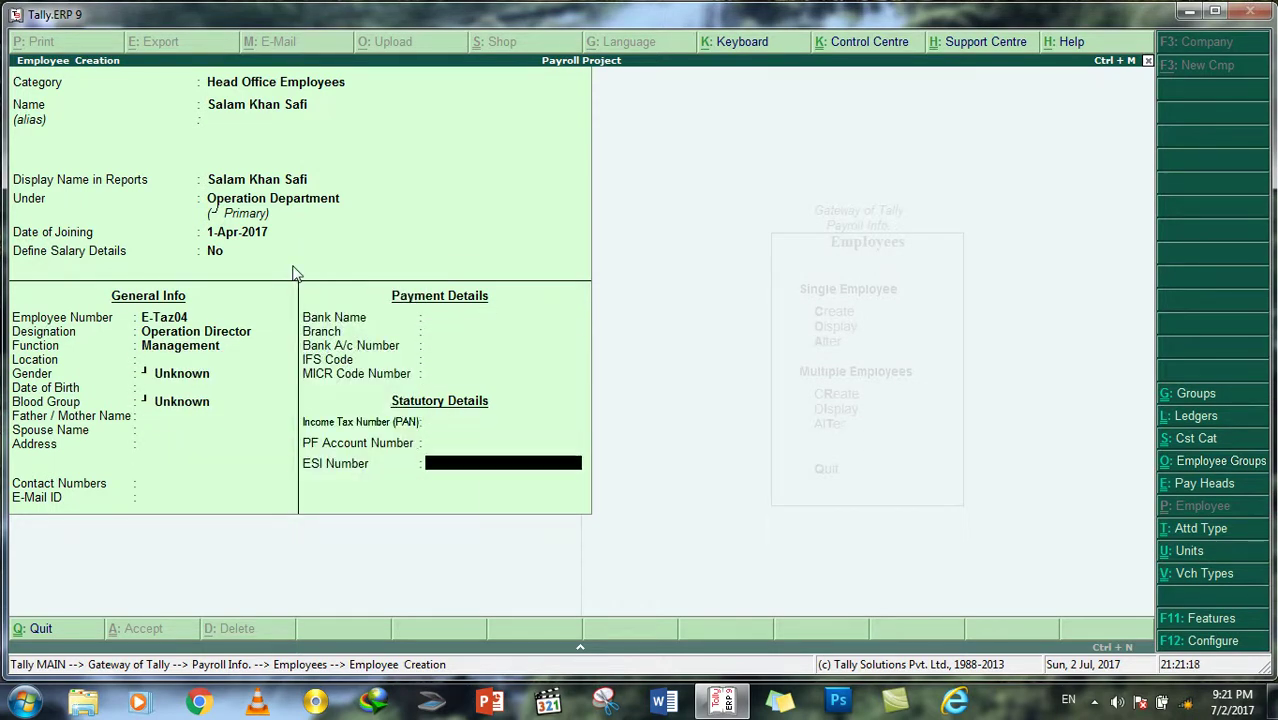
key("Escape")
key("Return")
Step: From Payroll Info, open Salary Details and choose Display
key("Escape")
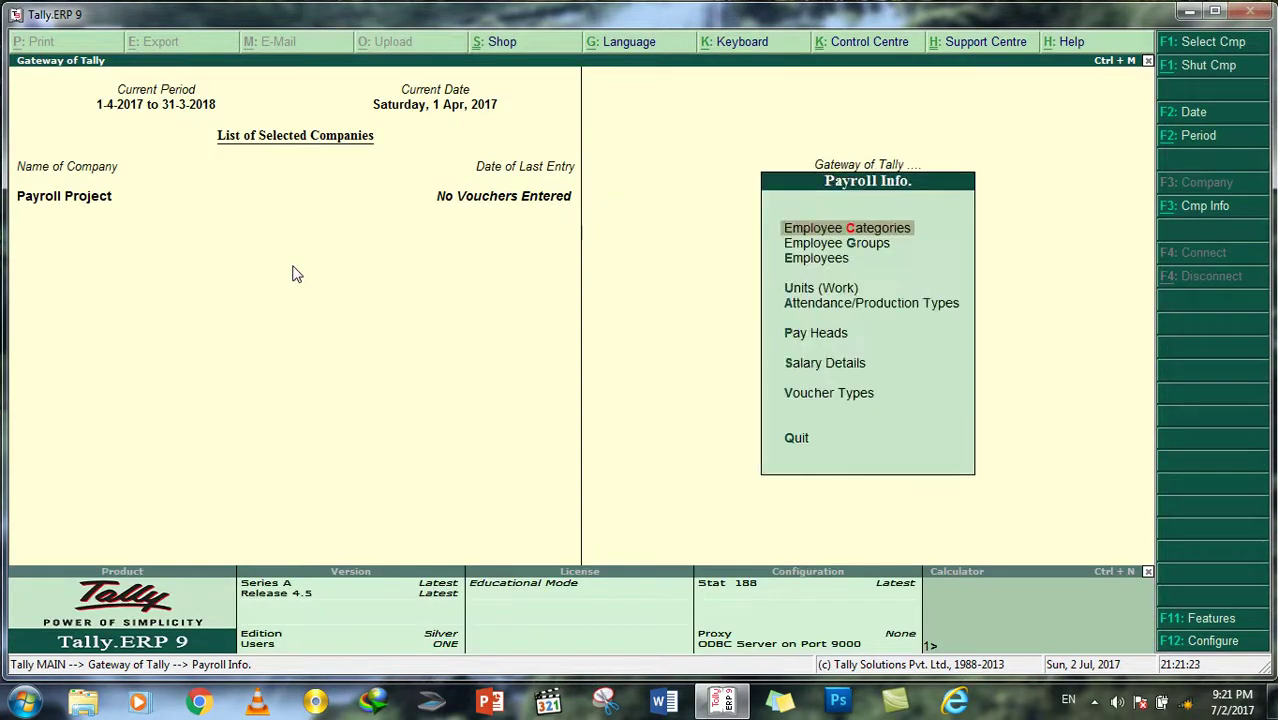
key("Down")
key("Down")
key("Down")
key("Down")
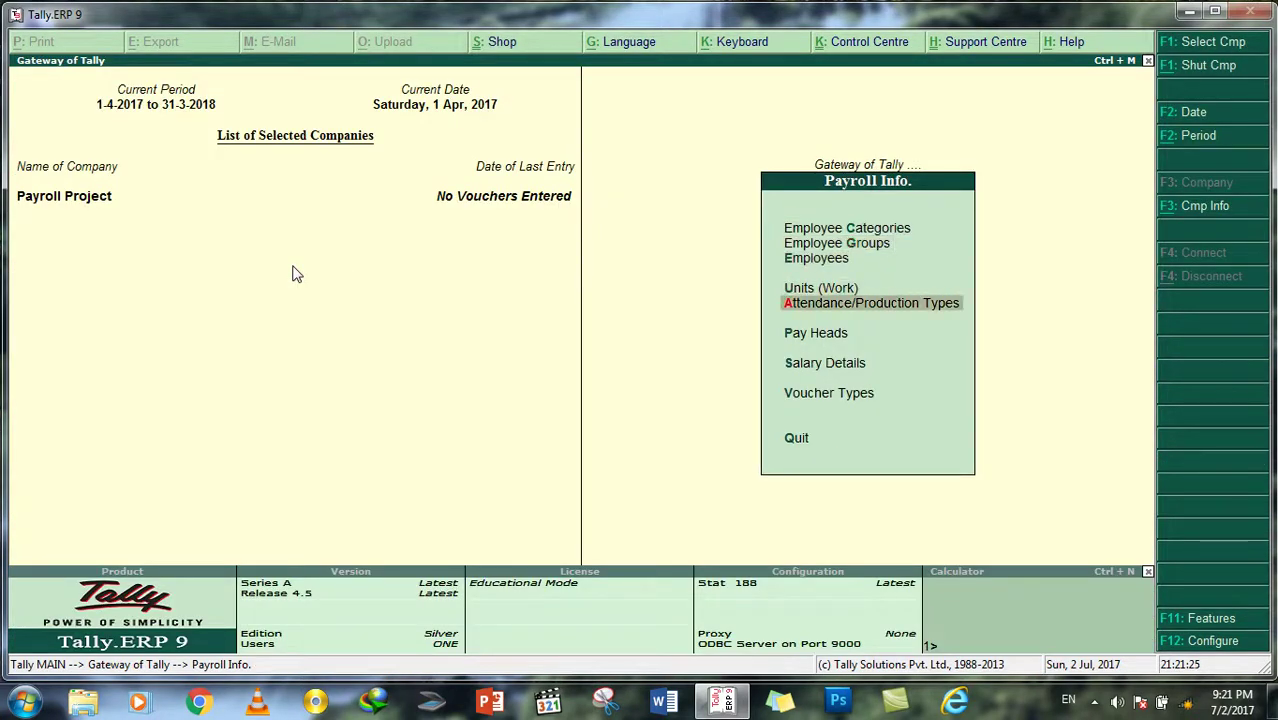
key("Up")
key("Down")
key("Down")
key("Up")
key("Up")
key("Up")
key("Up")
key("Up")
key("Down")
key("Down")
key("Down")
key("Down")
key("Down")
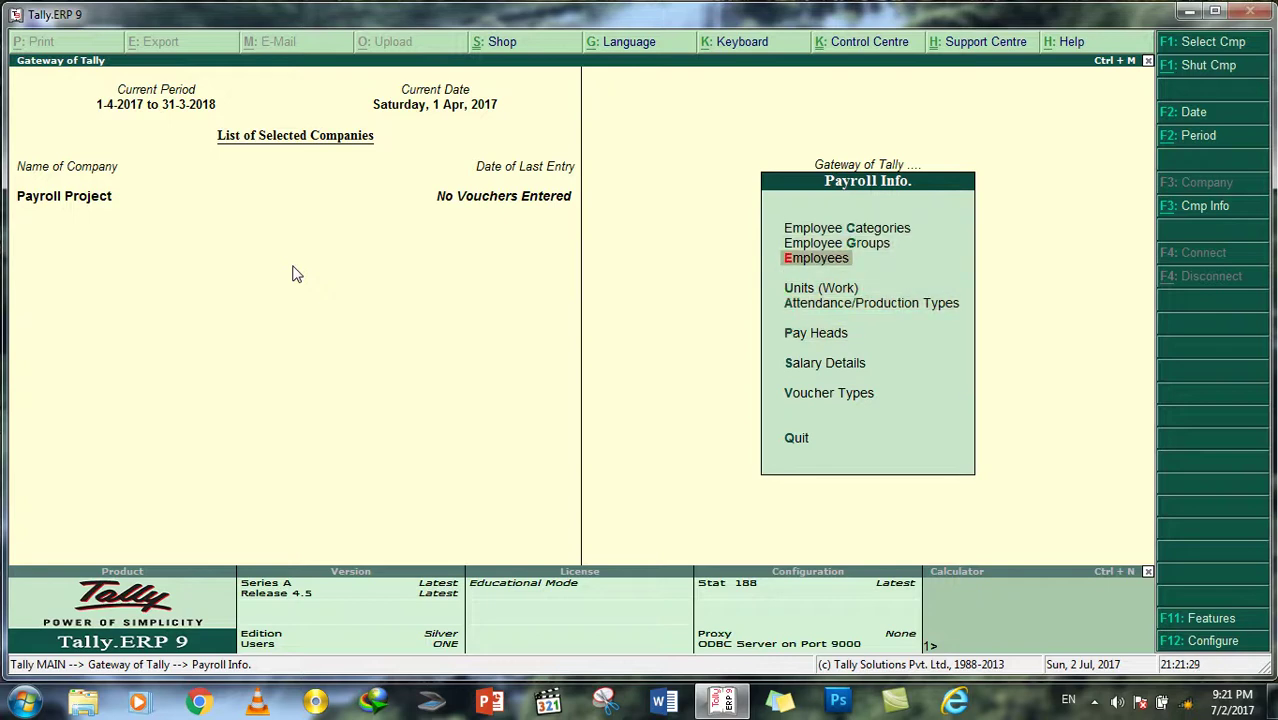
key("Down")
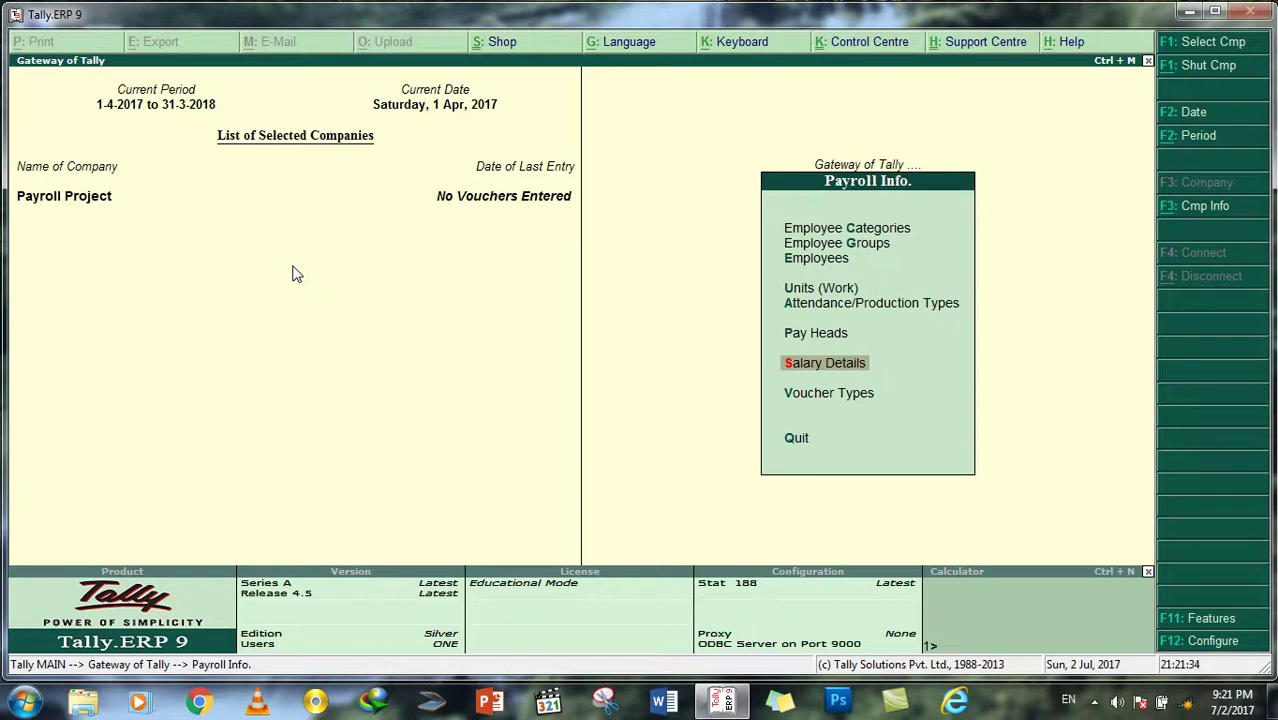
key("Up")
key("Up")
key("Up")
key("Up")
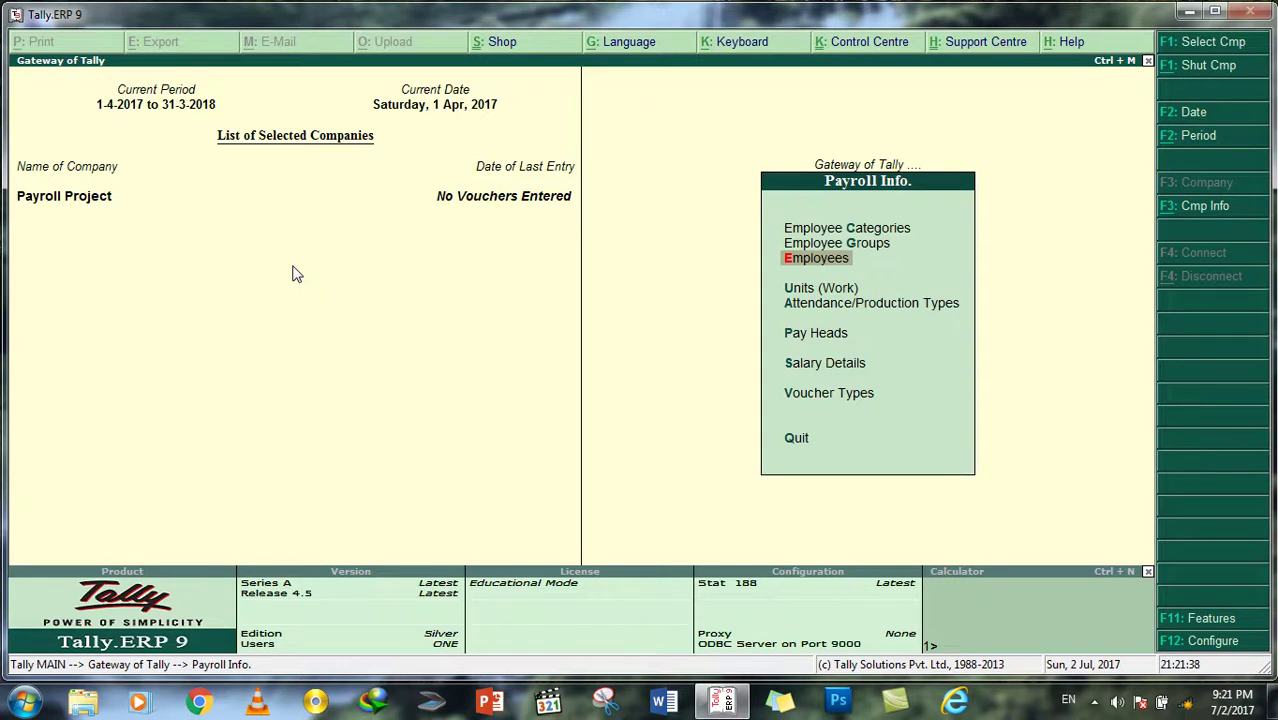
key("Down")
key("Down")
key("Down")
key("Down")
key("Return")
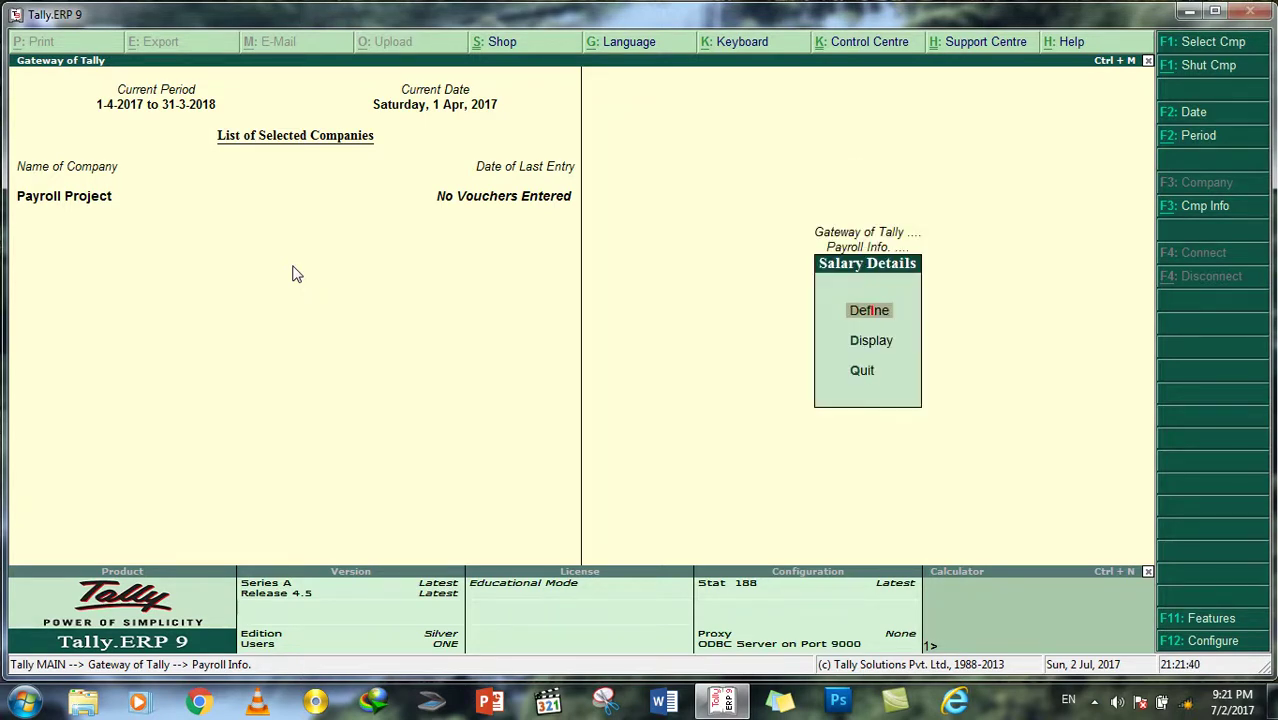
key("Down")
Step: View the Human Resource Department employee's empty salary details, then close the display
key("Return")
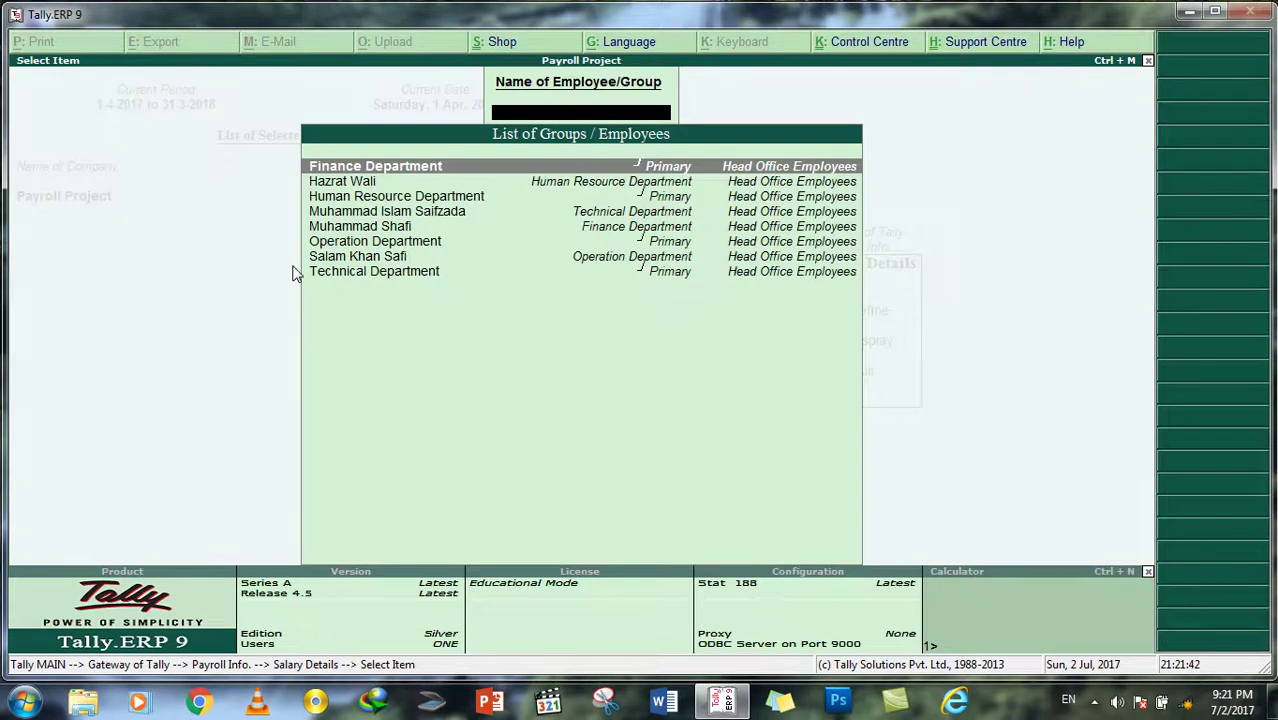
key("Down")
key("Down")
key("Down")
key("Down")
key("Down")
key("Down")
key("Down")
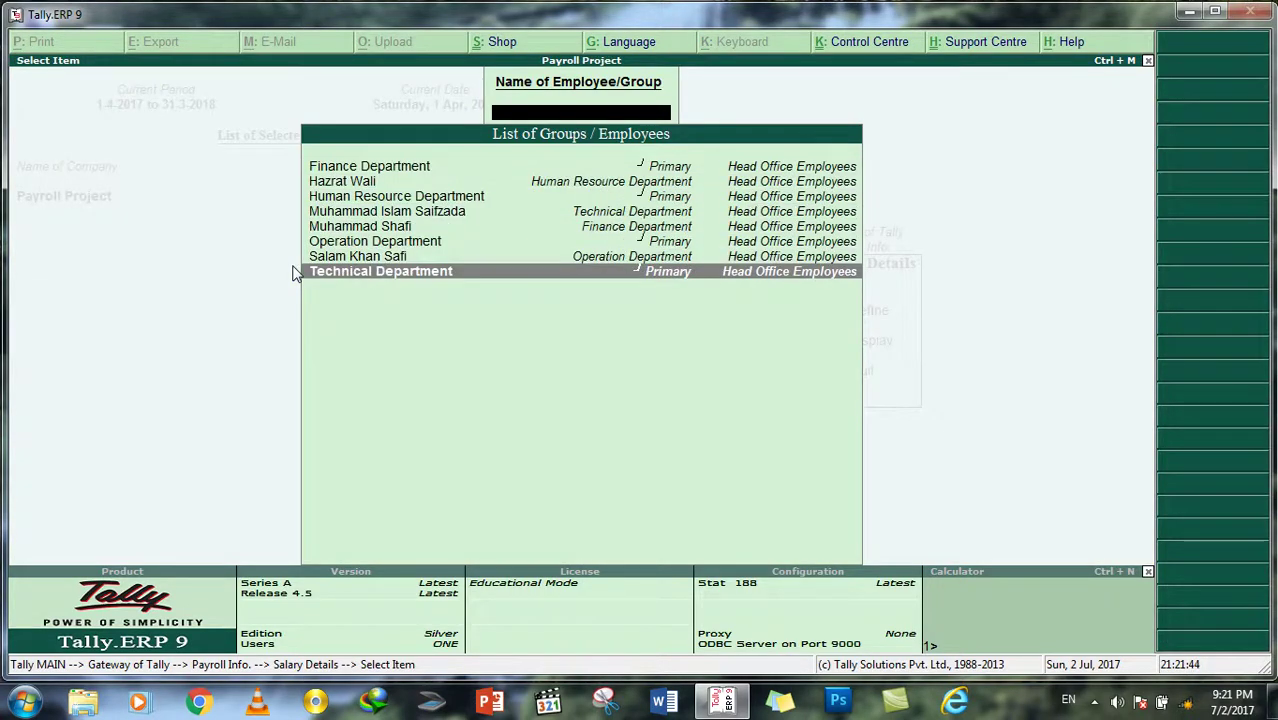
key("Up")
key("Up")
key("Up")
key("Up")
key("Up")
key("Up")
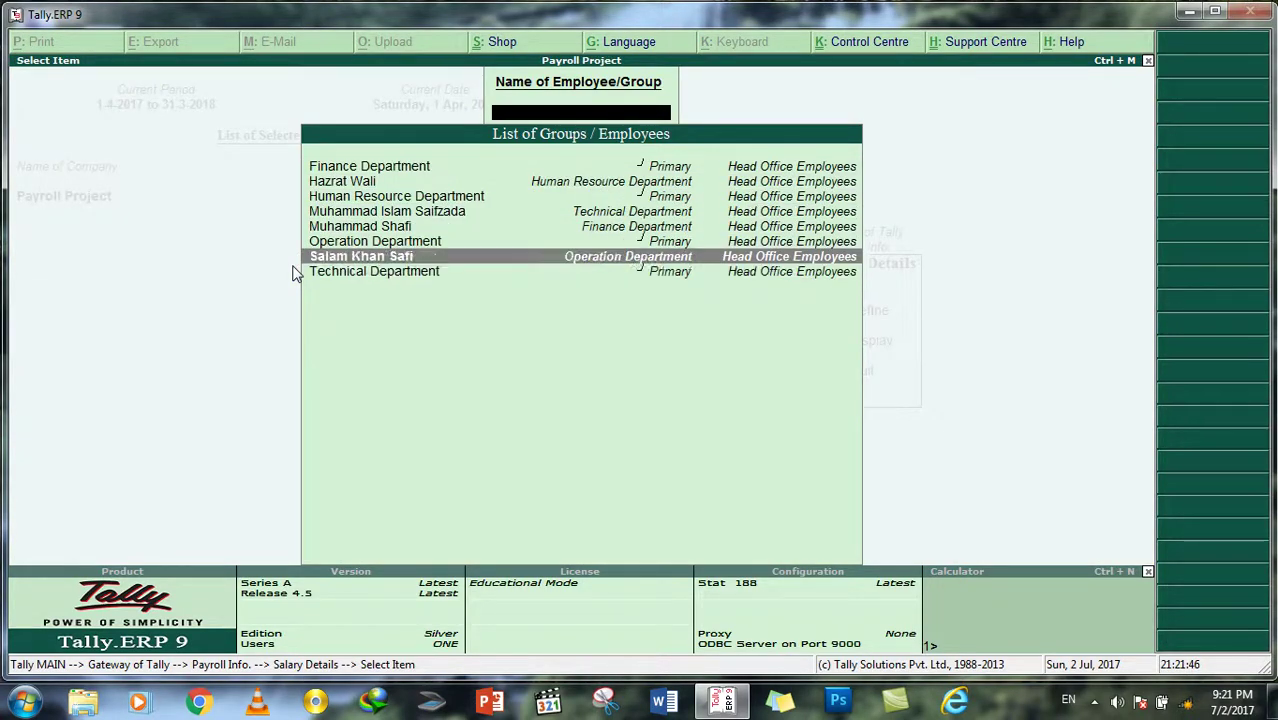
key("Return")
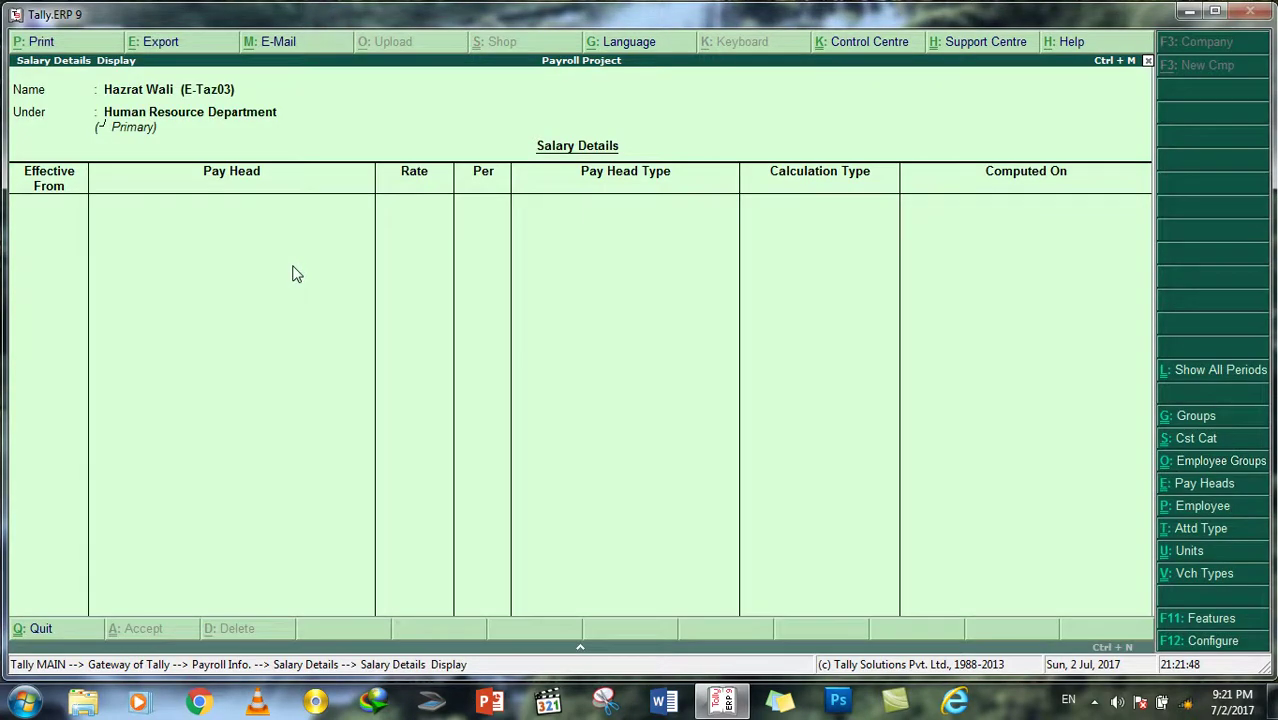
key("Escape")
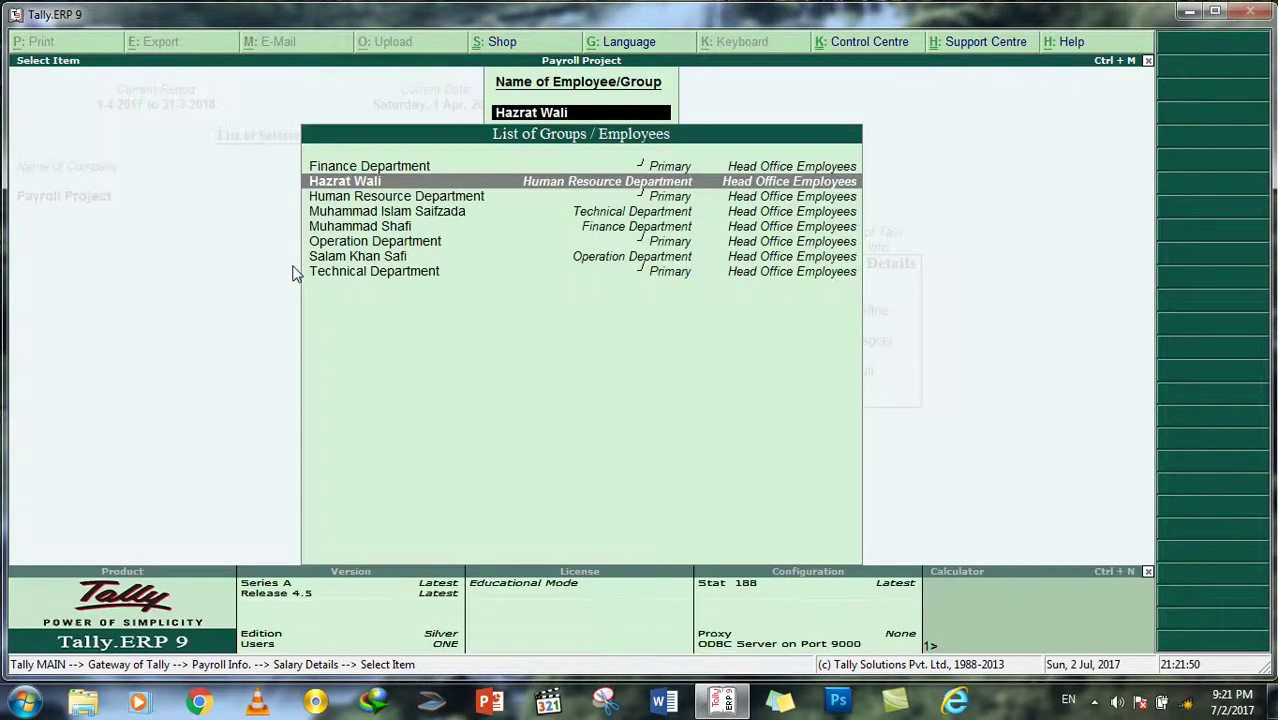
key("Escape")
Step: Switch to Define and open the same employee's salary details for editing
key("Up")
key("Return")
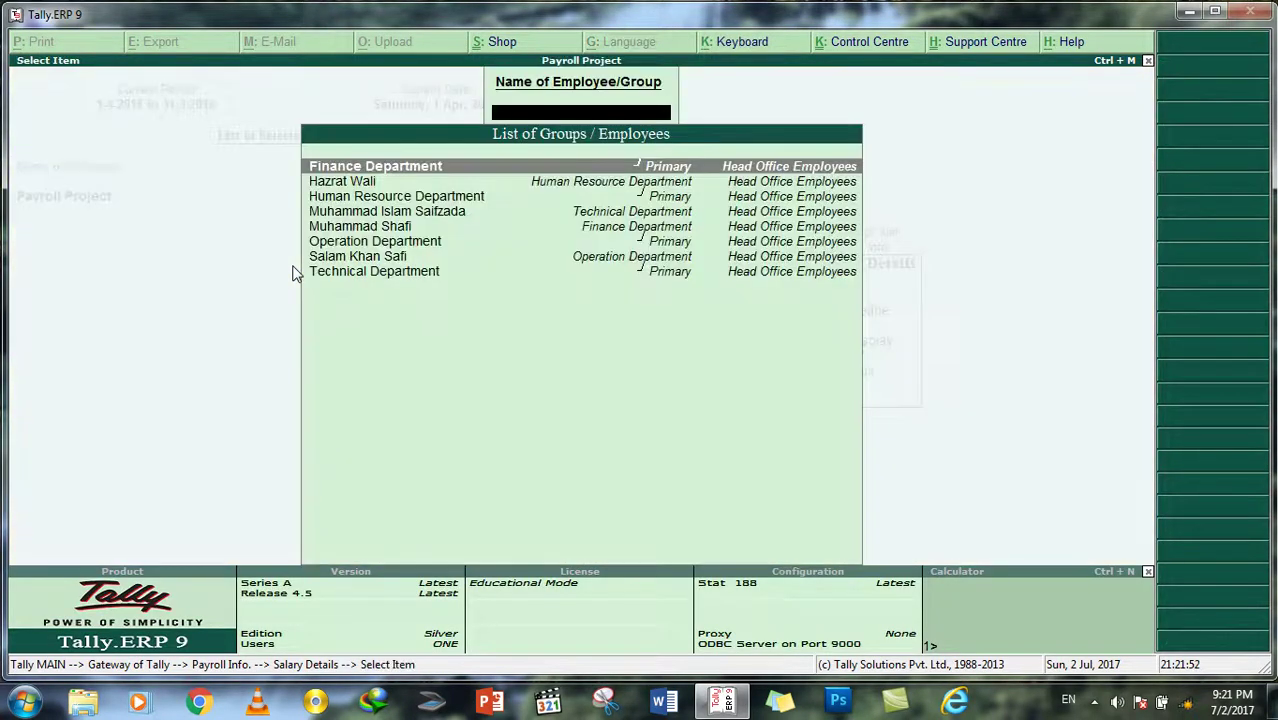
key("Down")
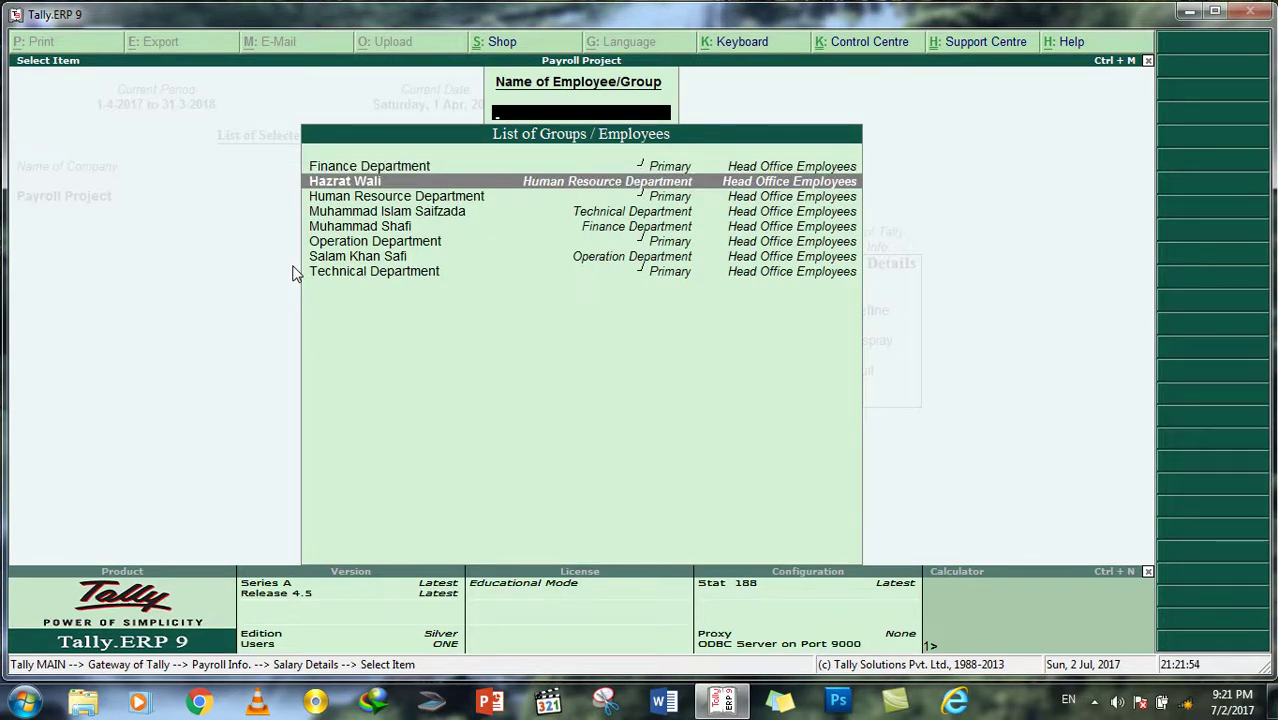
key("Up")
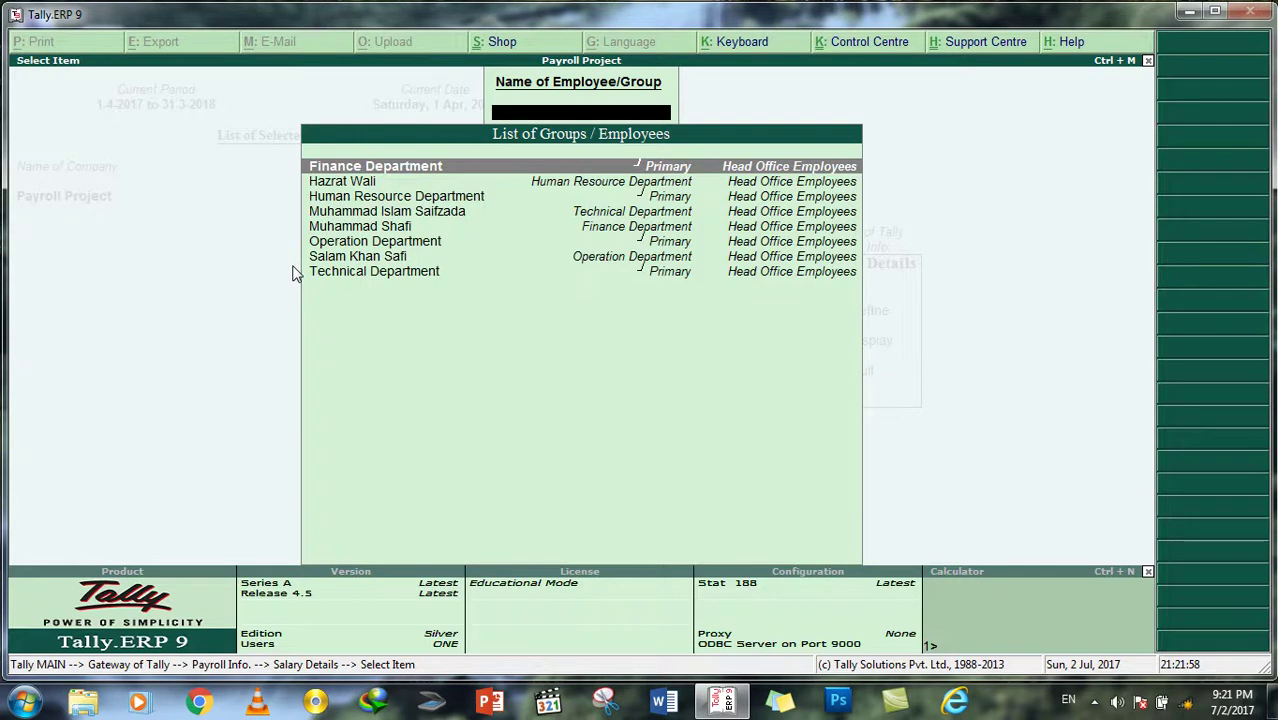
key("Down")
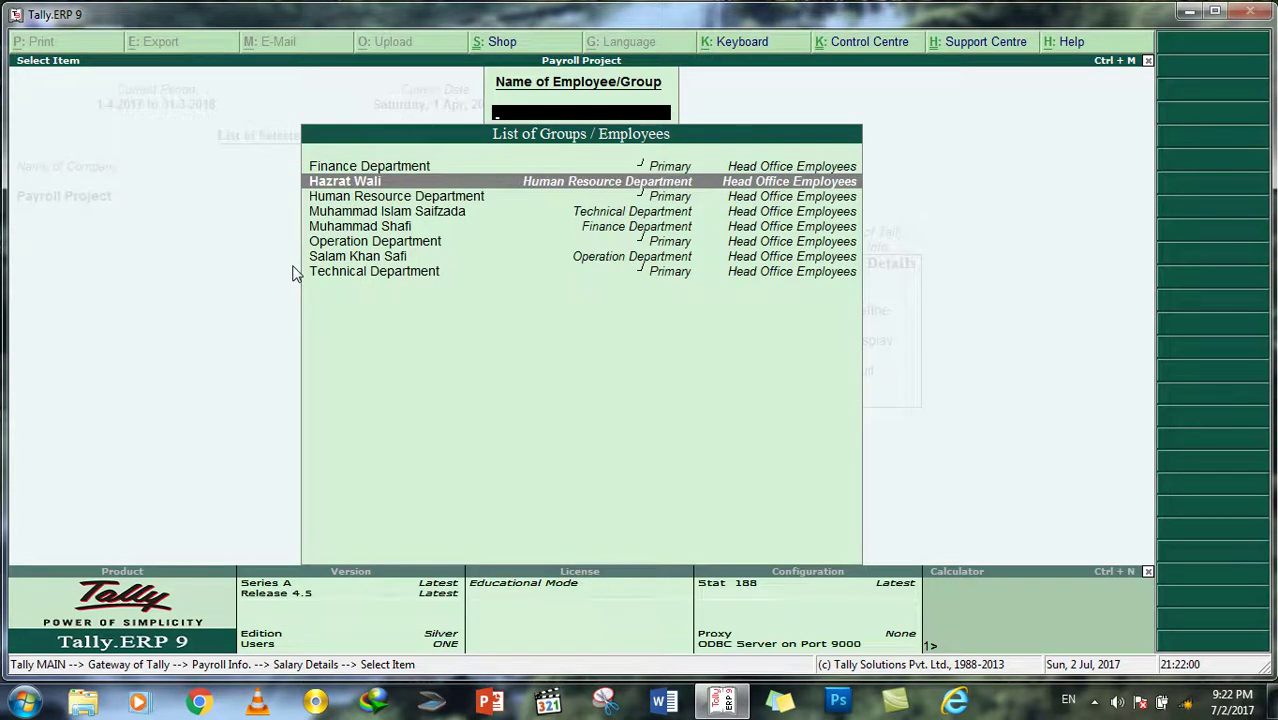
key("Return")
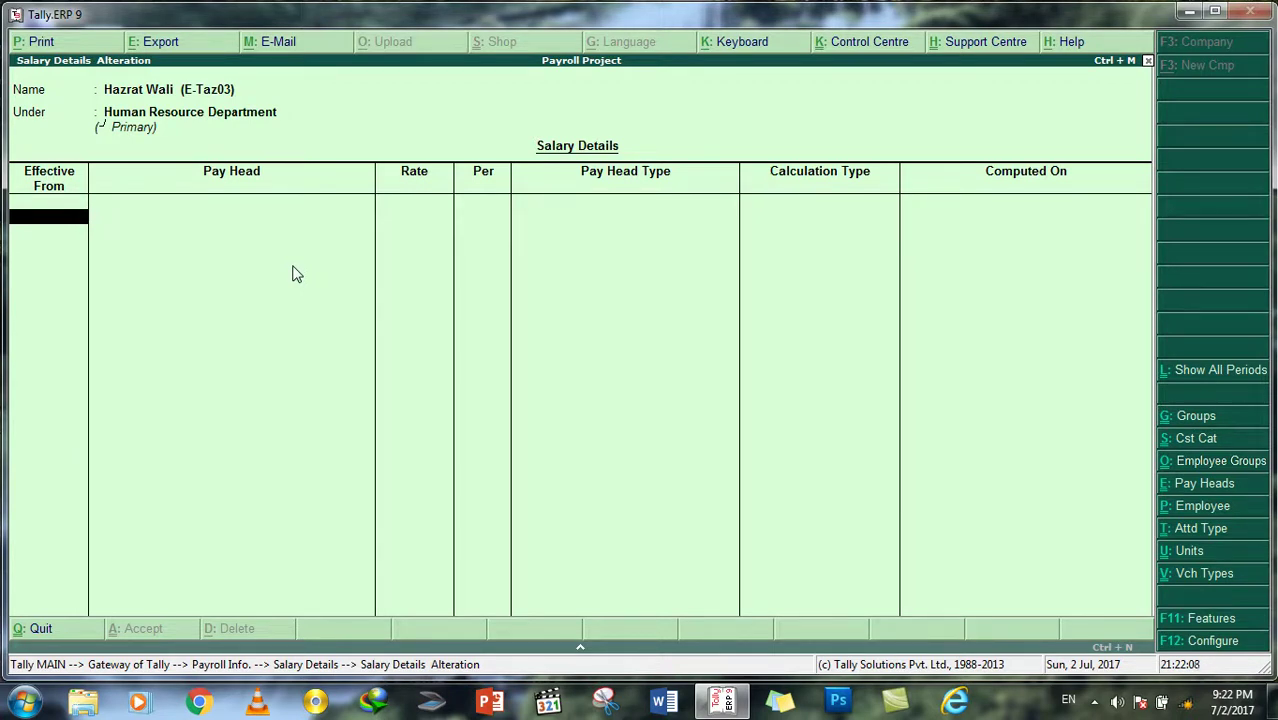
Step: Set the salary details effective date to 1-Jun-2017, correcting the initial 1-Apr-2017 entry
key("Return")
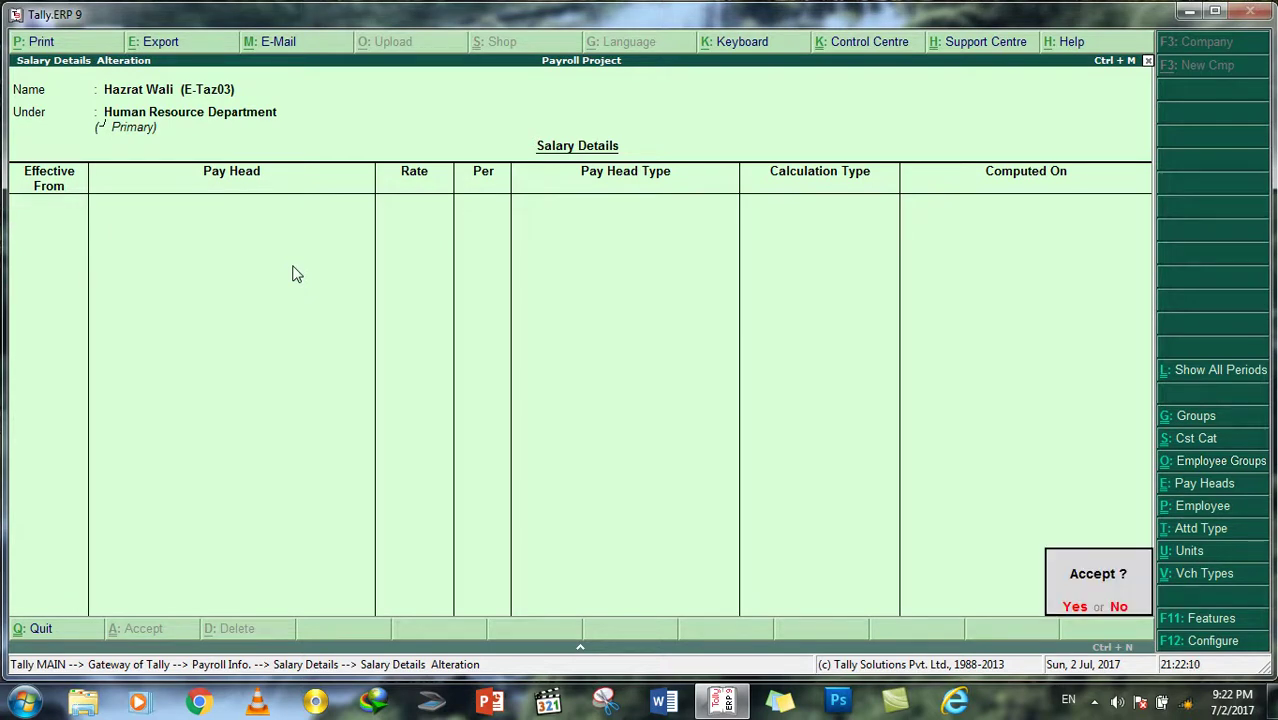
key("Escape")
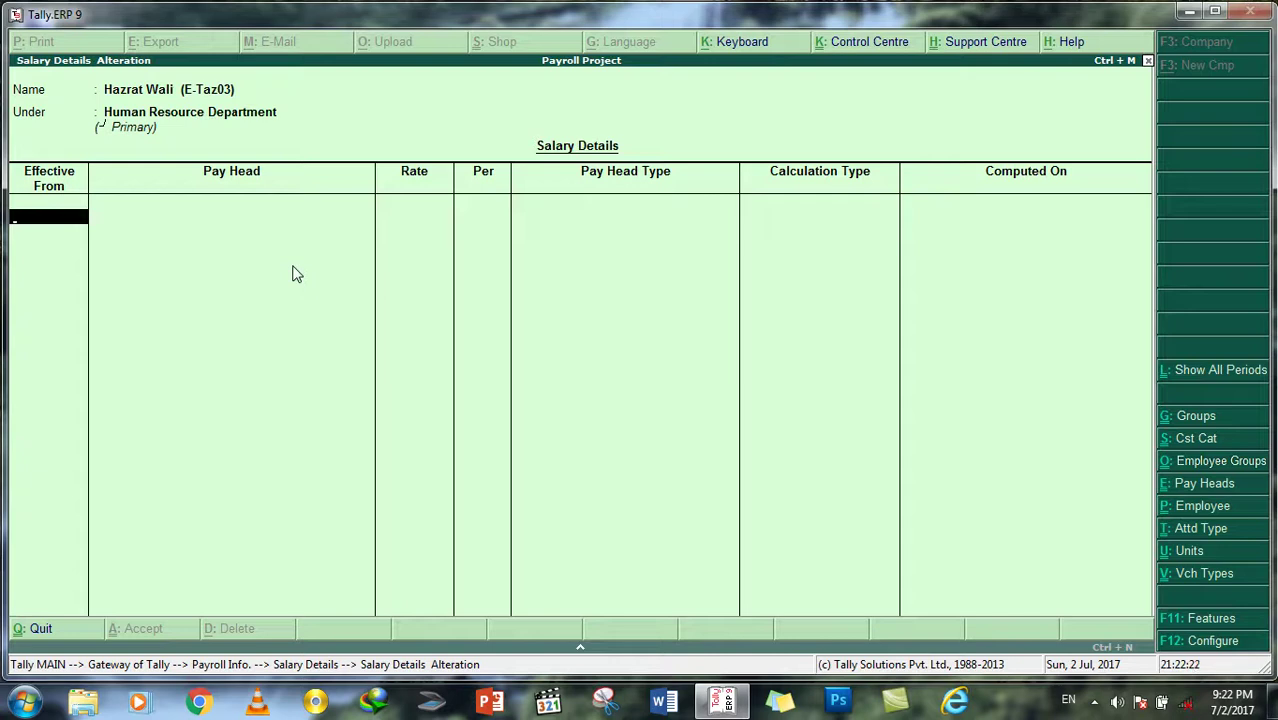
type("1/4/2017")
key("Return")
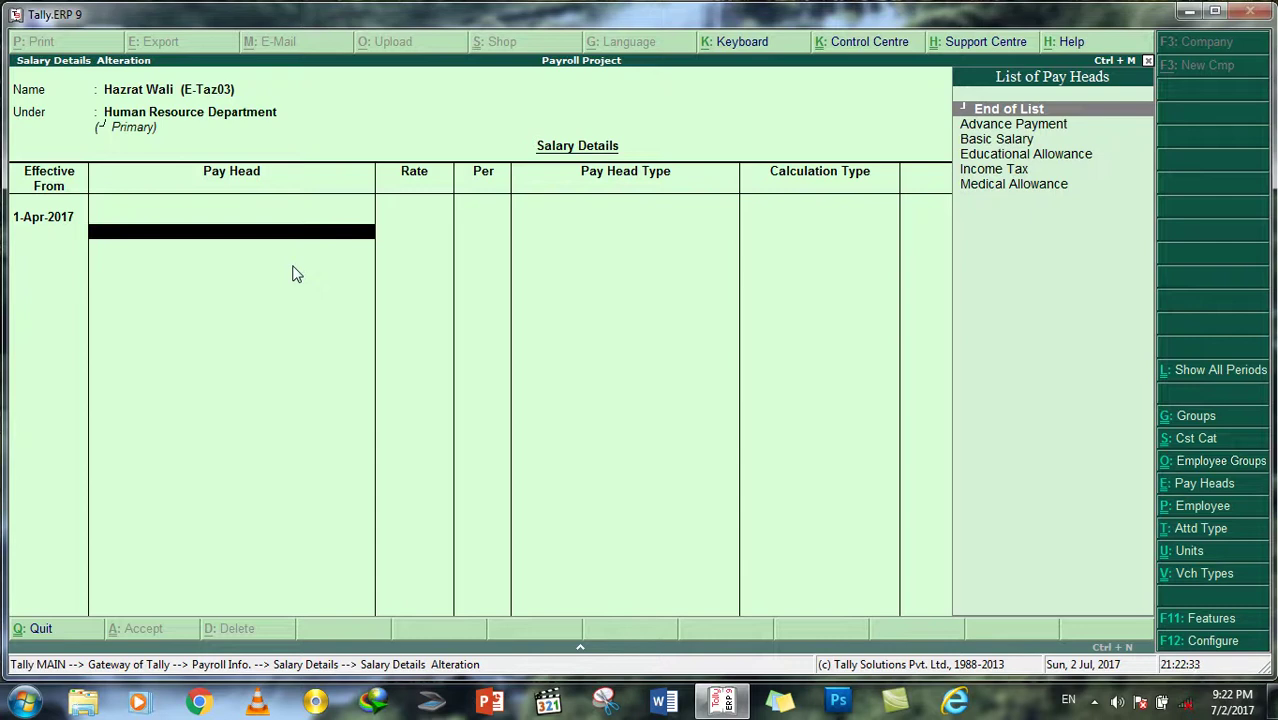
key("BackSpace")
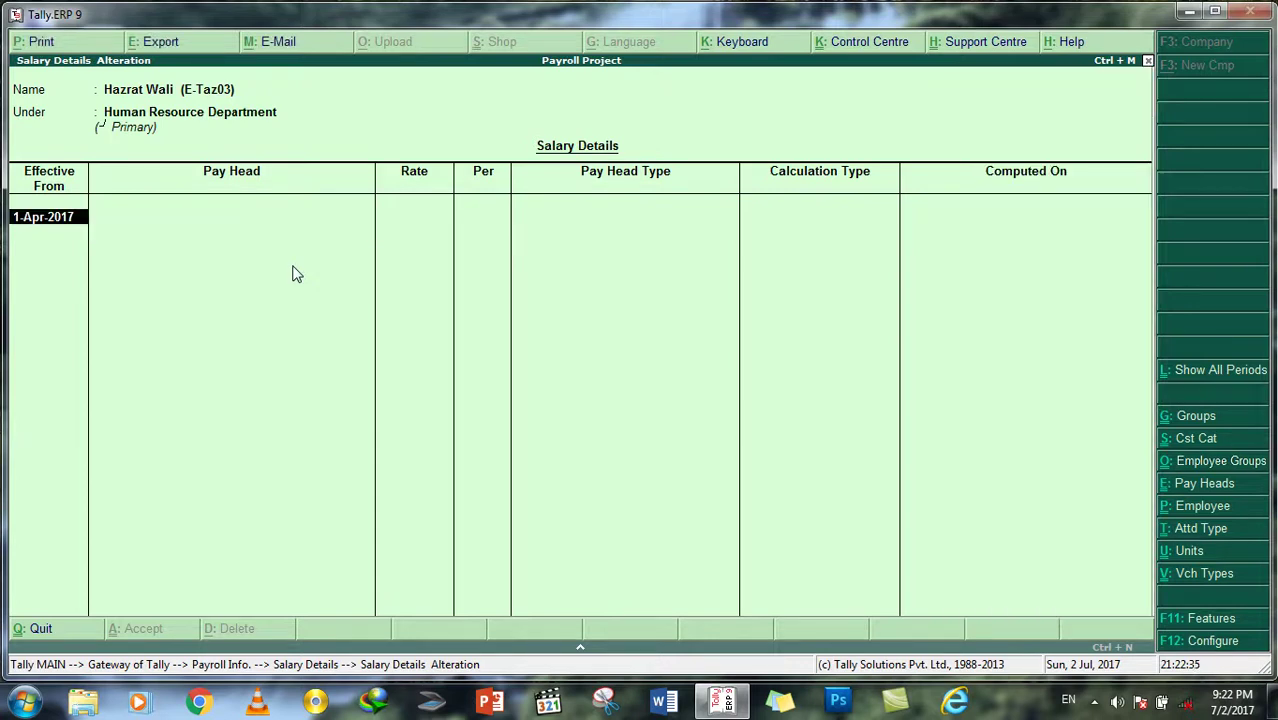
type("1/7")
key("BackSpace")
type("6/2017")
key("Return")
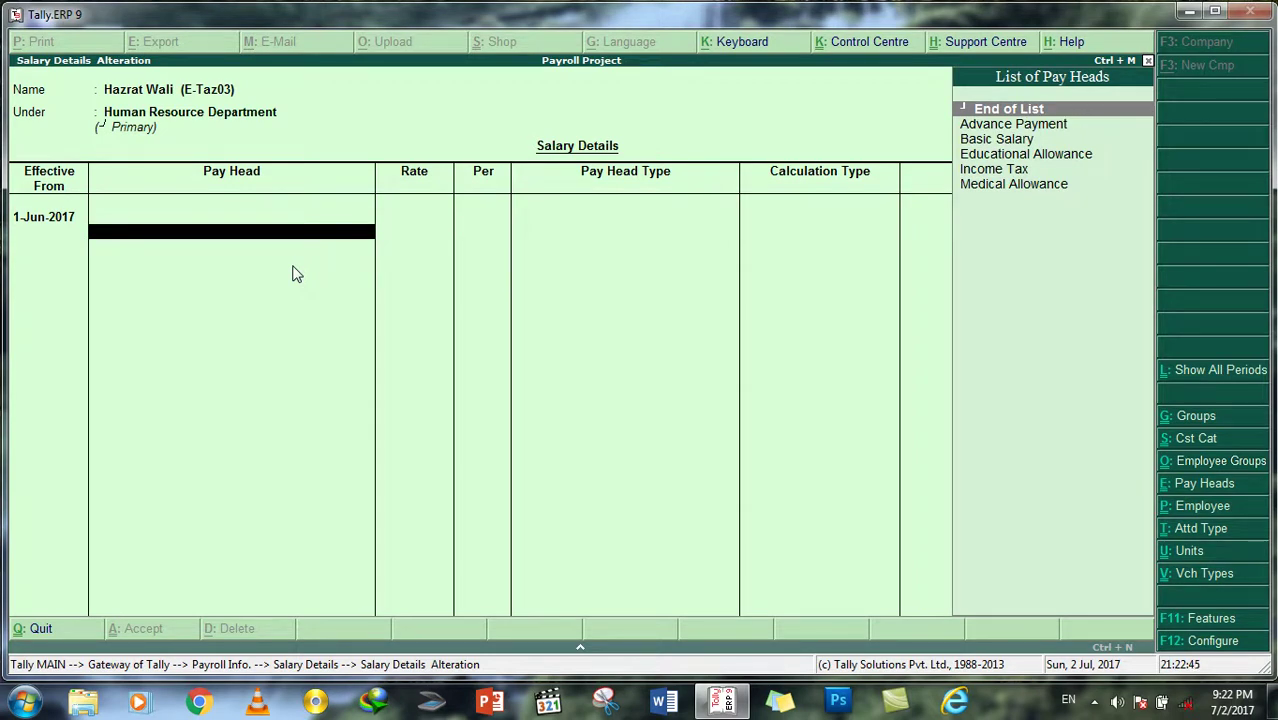
Step: Add Basic Salary as the first pay head at 60,000 per month
key("Down")
key("Down")
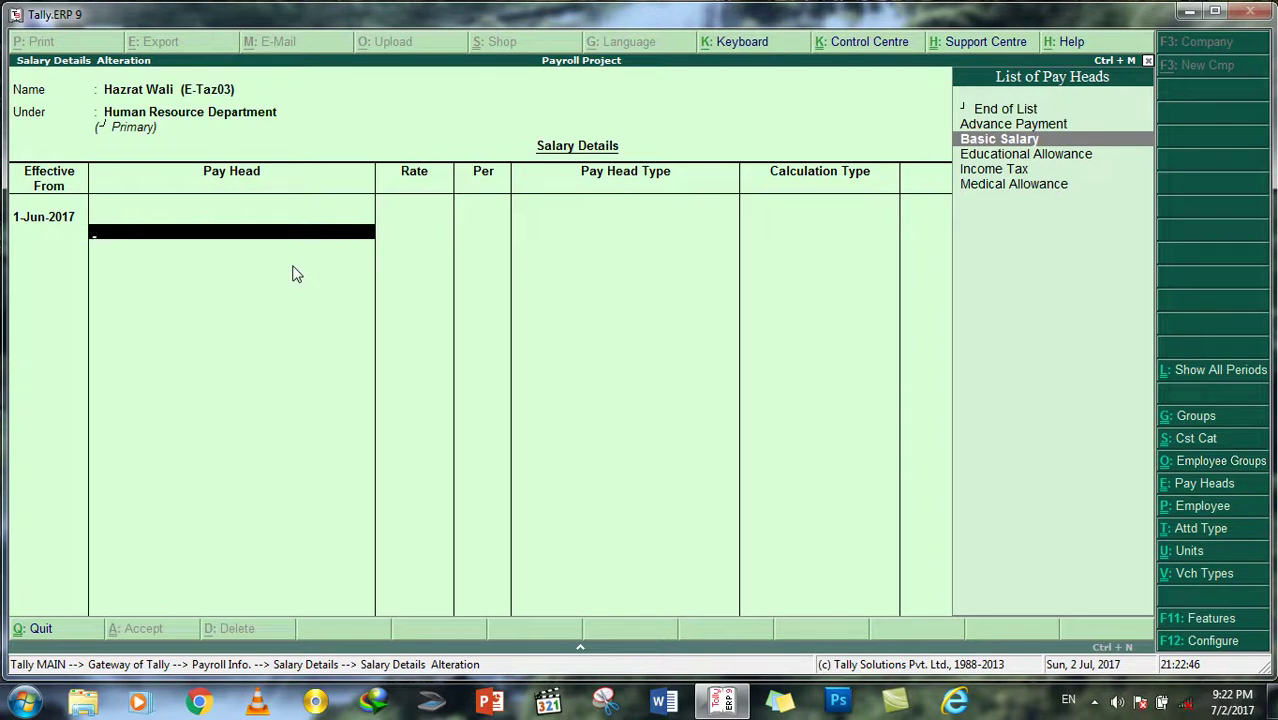
key("Return")
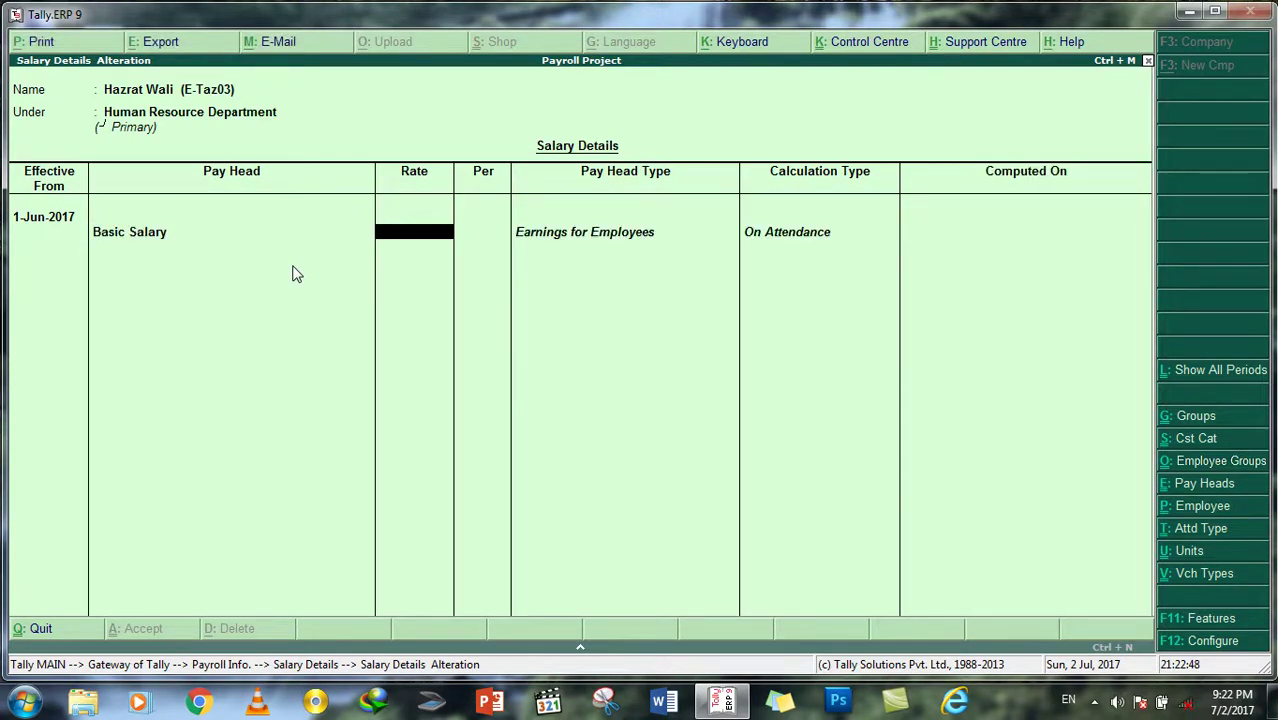
type("60000")
key("Return")
key("Return")
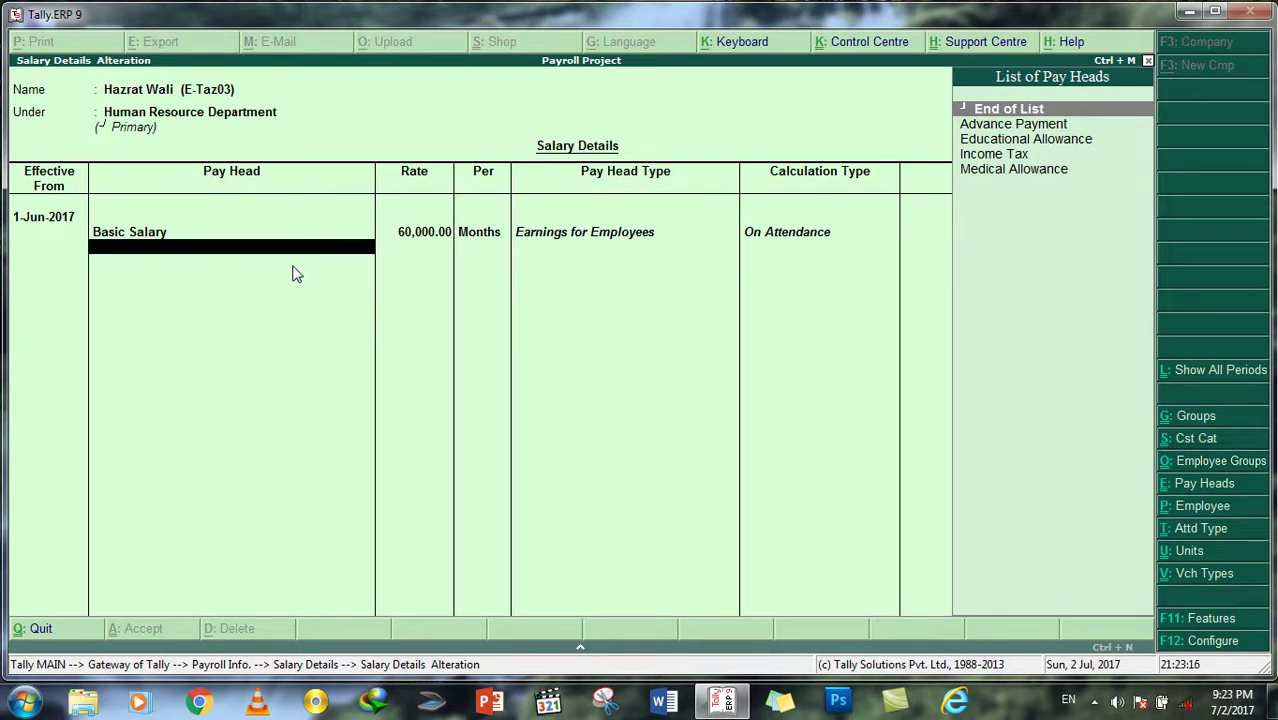
Step: Add Educational Allowance and Medical Allowance as the next pay heads
key("Down")
key("Down")
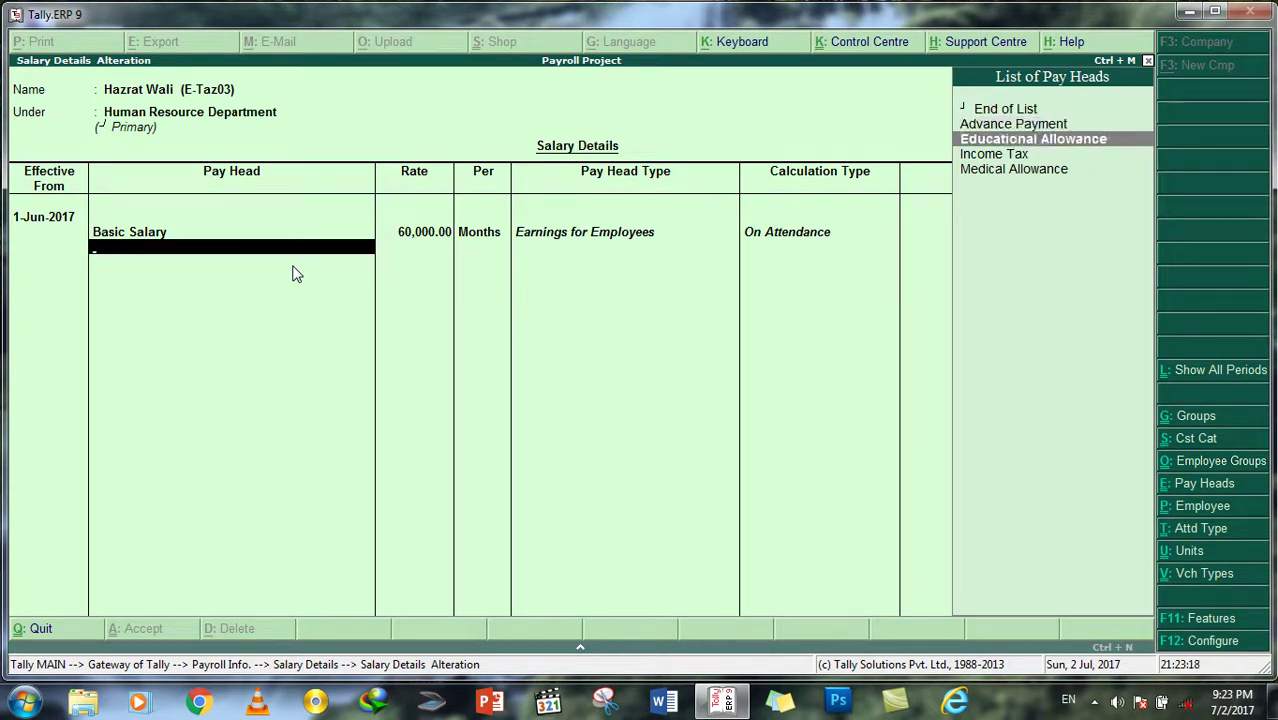
key("Return")
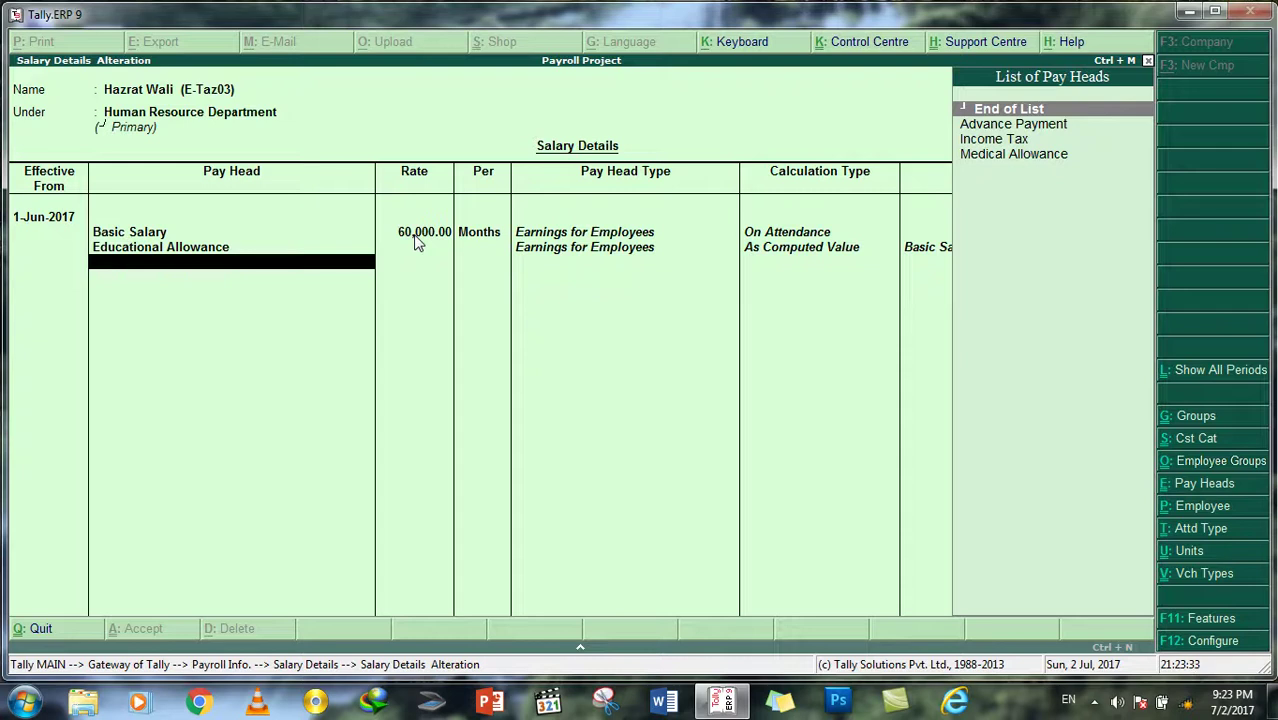
key("Down")
key("Down")
key("Down")
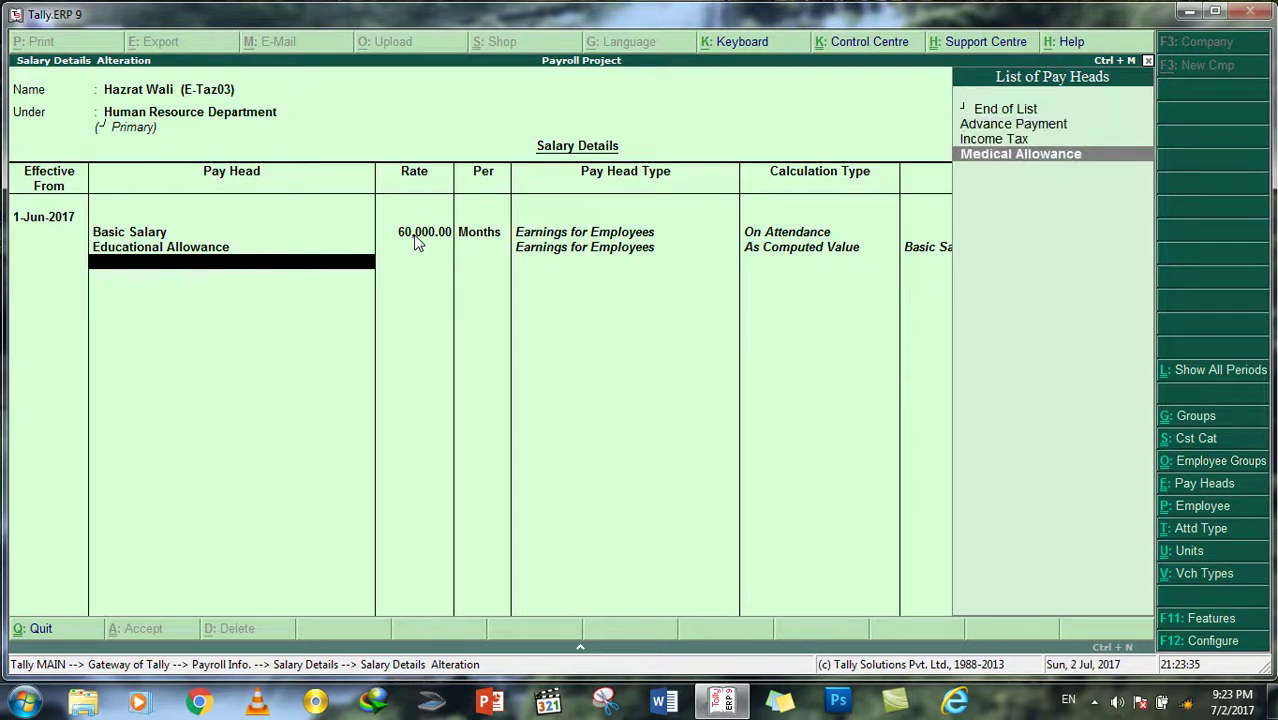
key("Return")
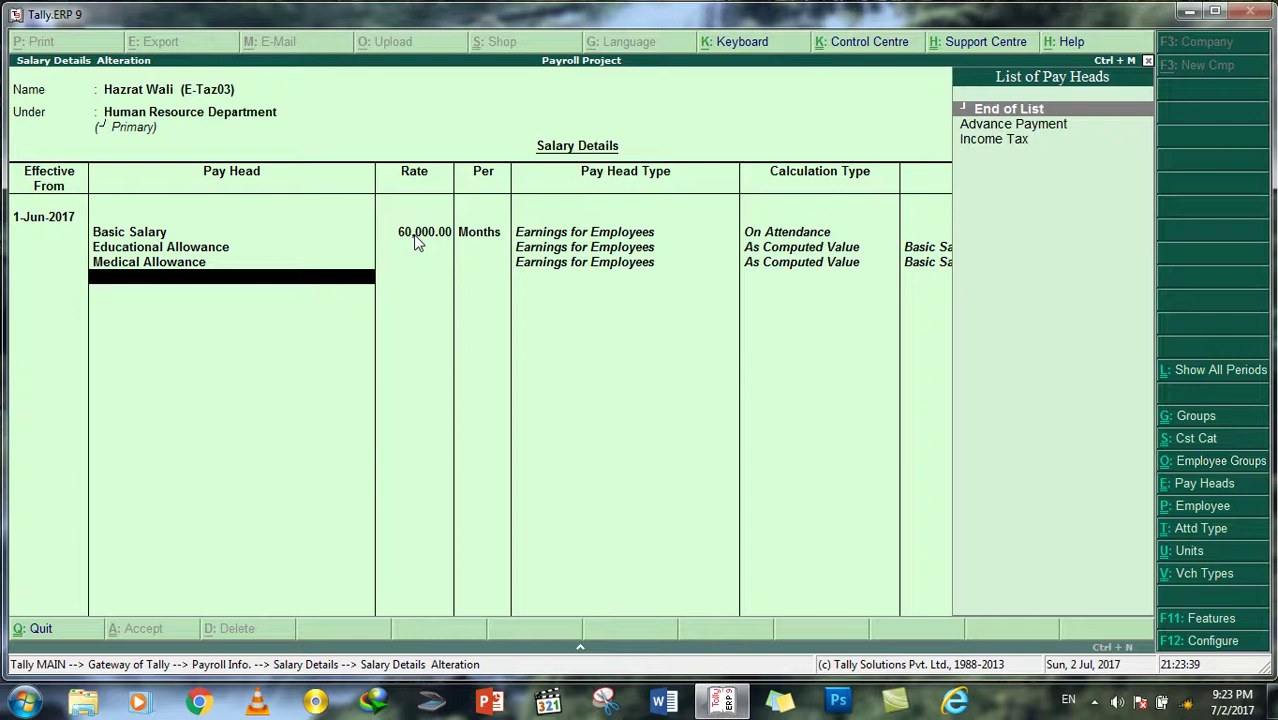
Step: Add Advance Payment at rate 0 and Income Tax, then save the salary details
key("Down")
key("Return")
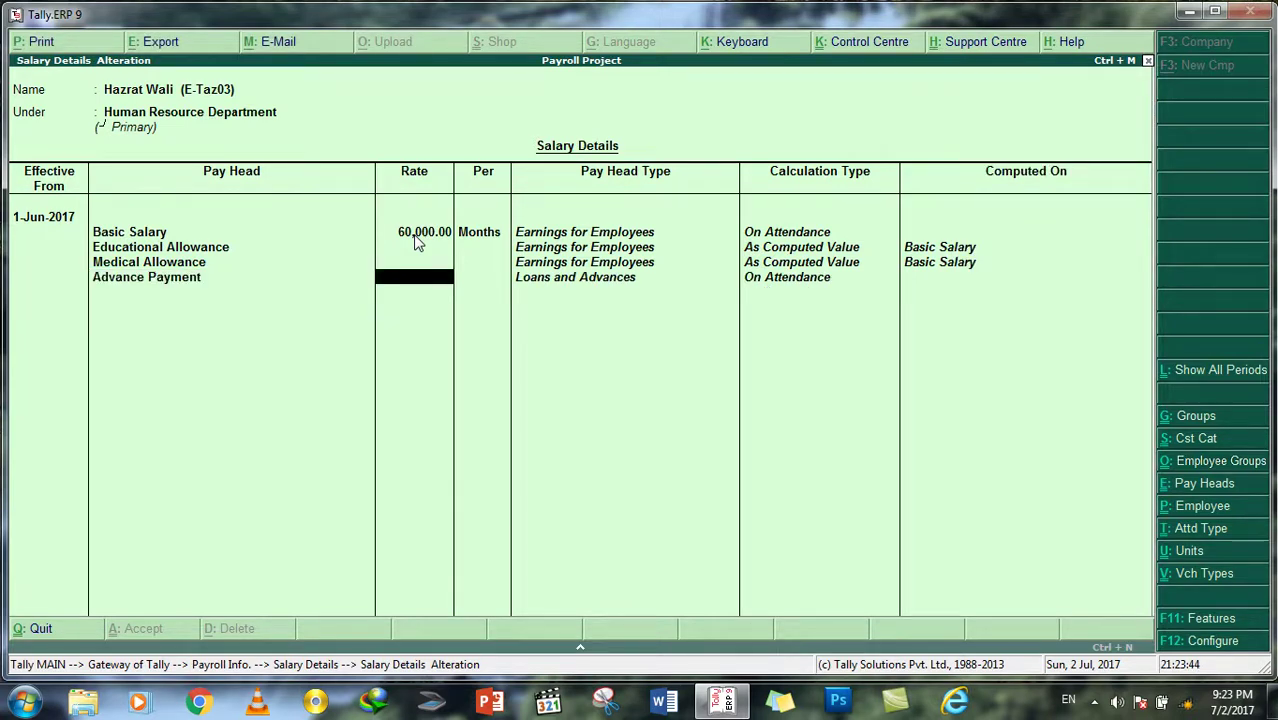
type("0")
key("Return")
key("Down")
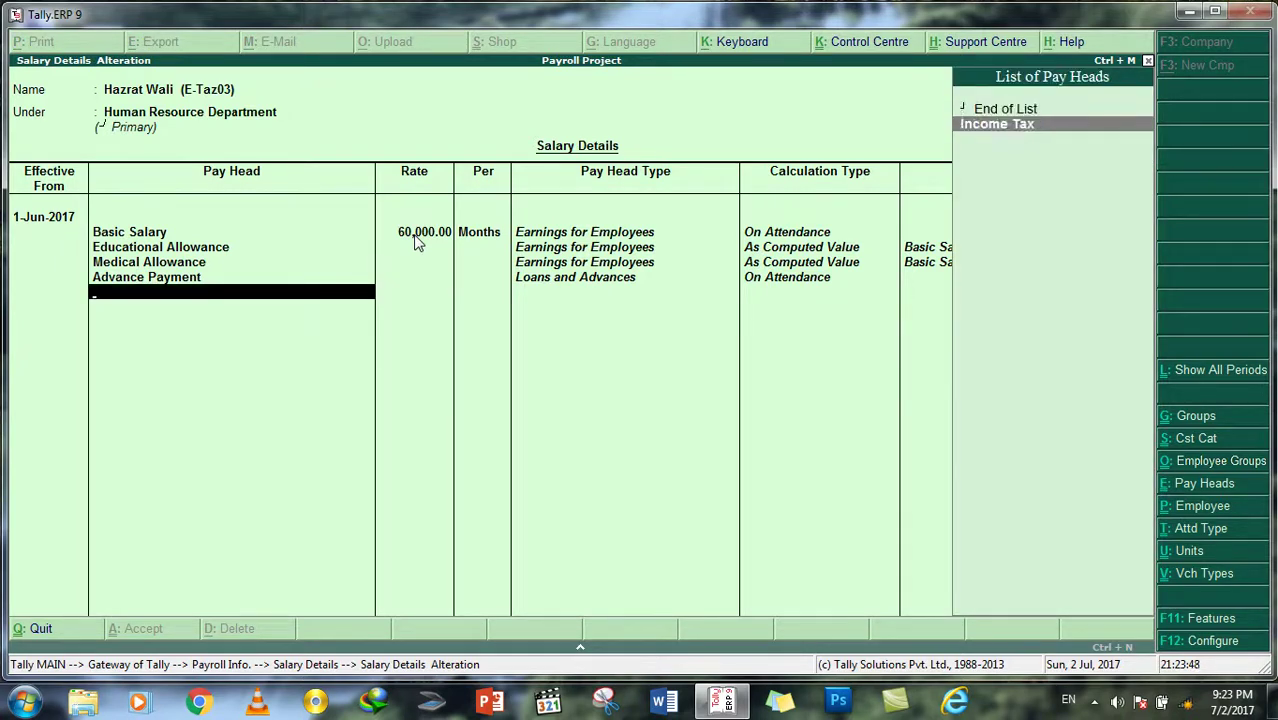
key("Return")
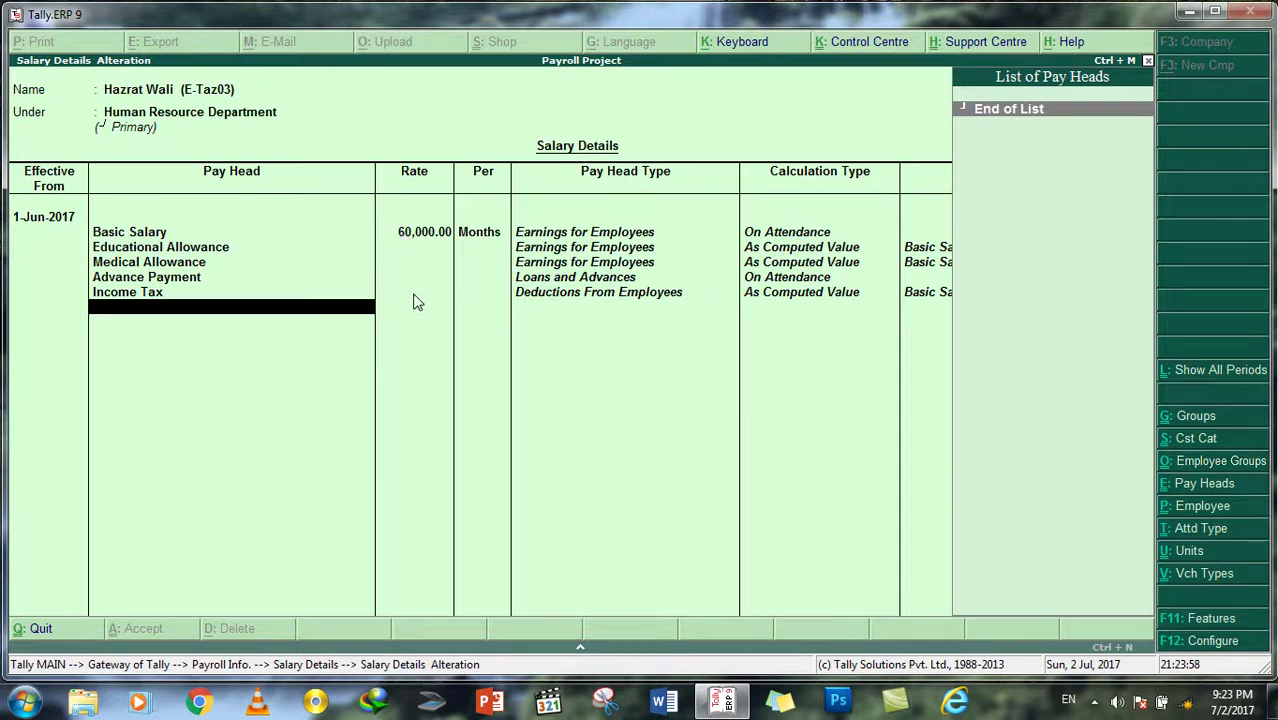
key("Return")
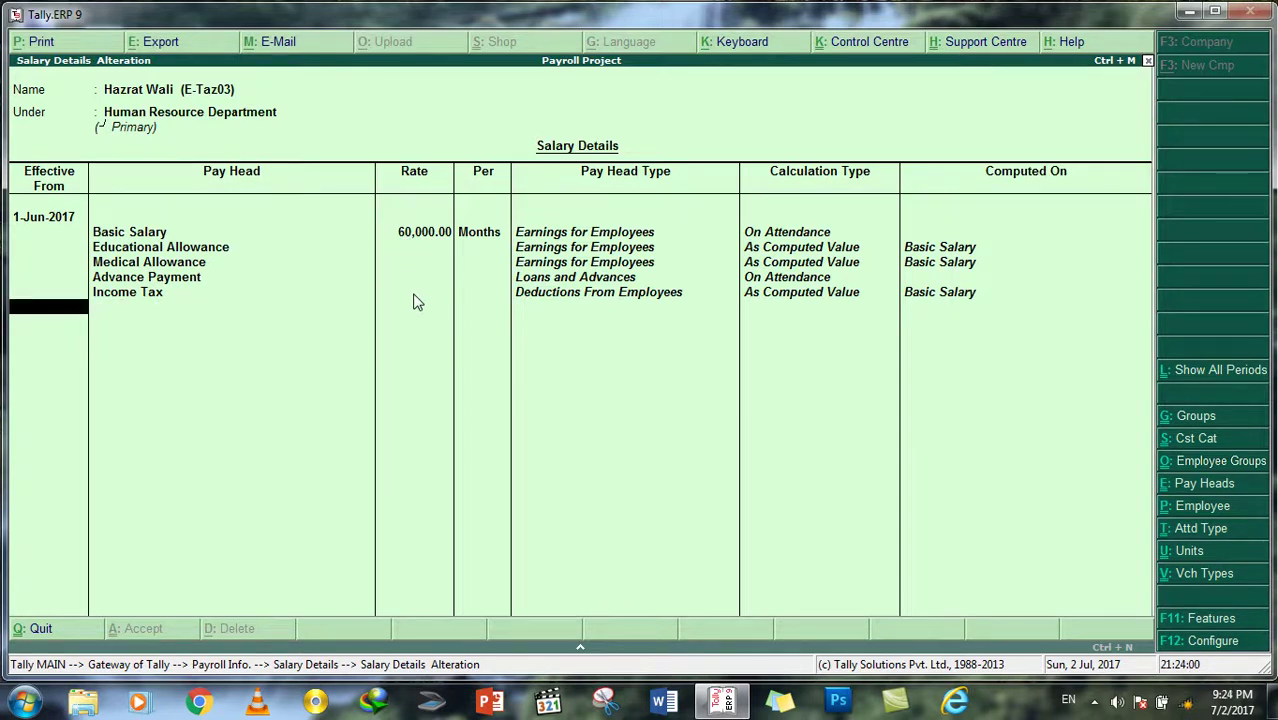
key("Return")
key("Return")
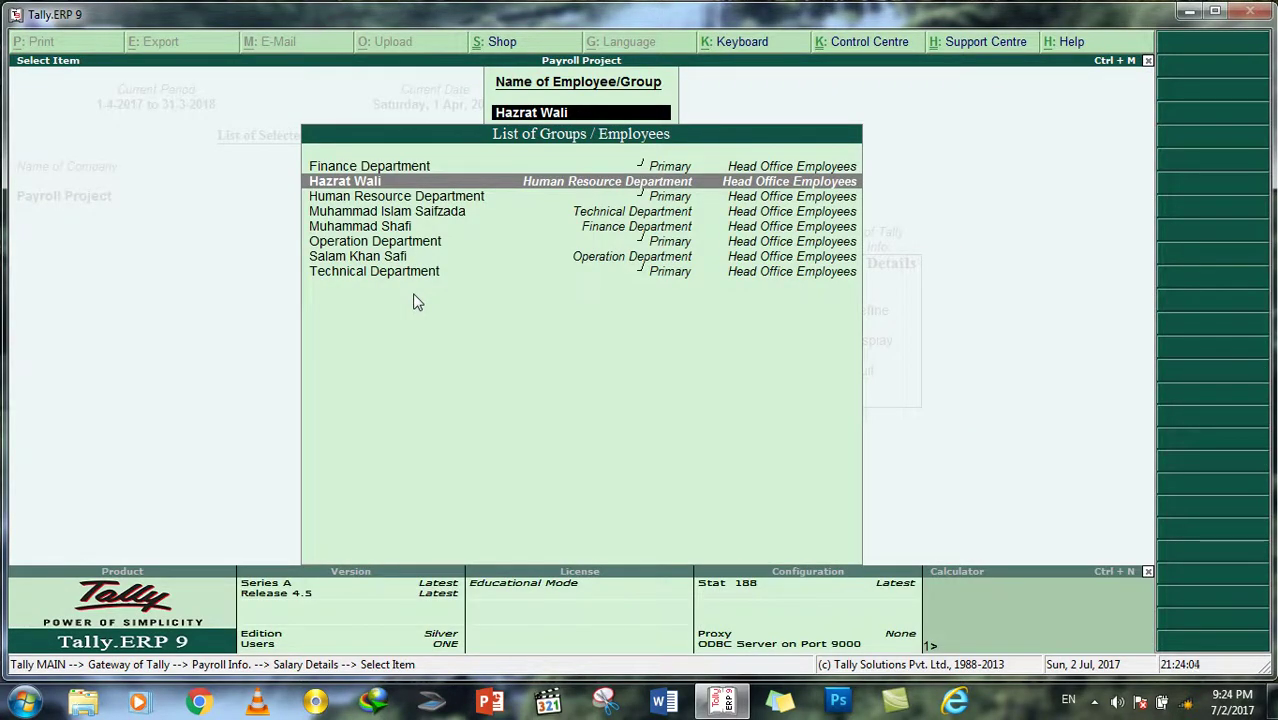
Step: Start salary details for the Technical Department employee, effective from 1-Jun-2017
key("Escape")
key("Escape")
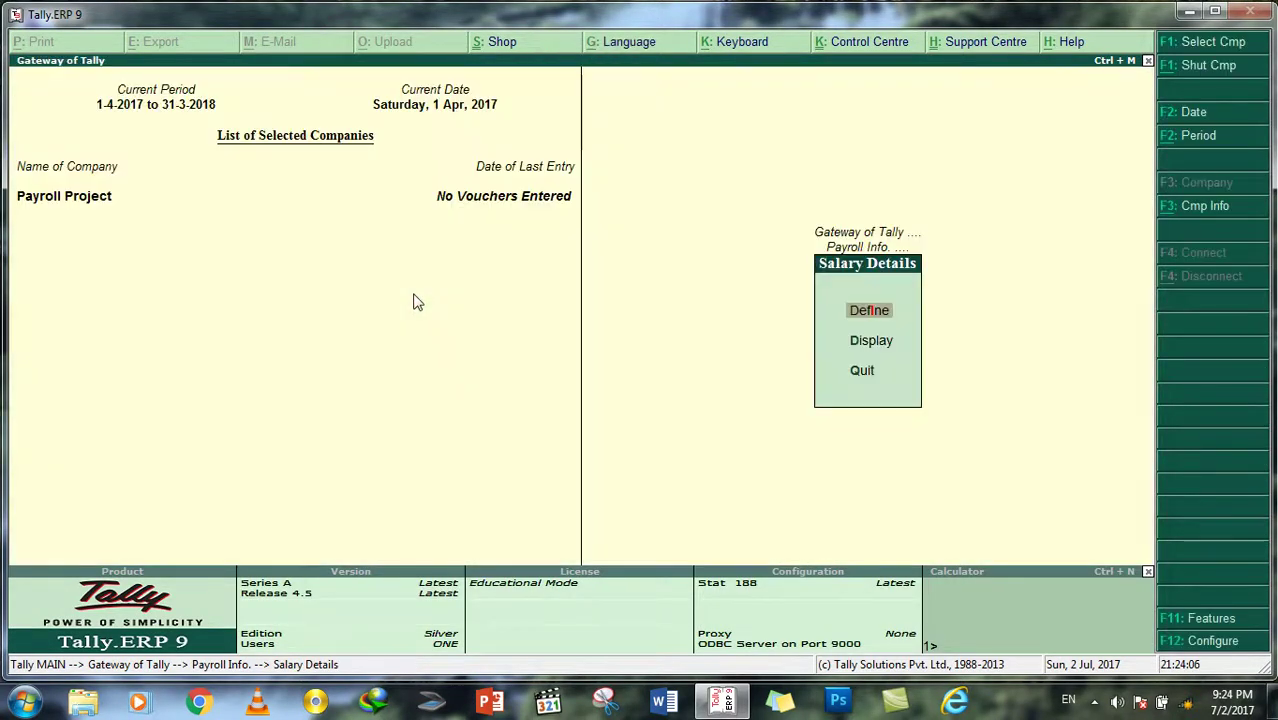
key("Return")
key("Down")
key("Down")
key("Down")
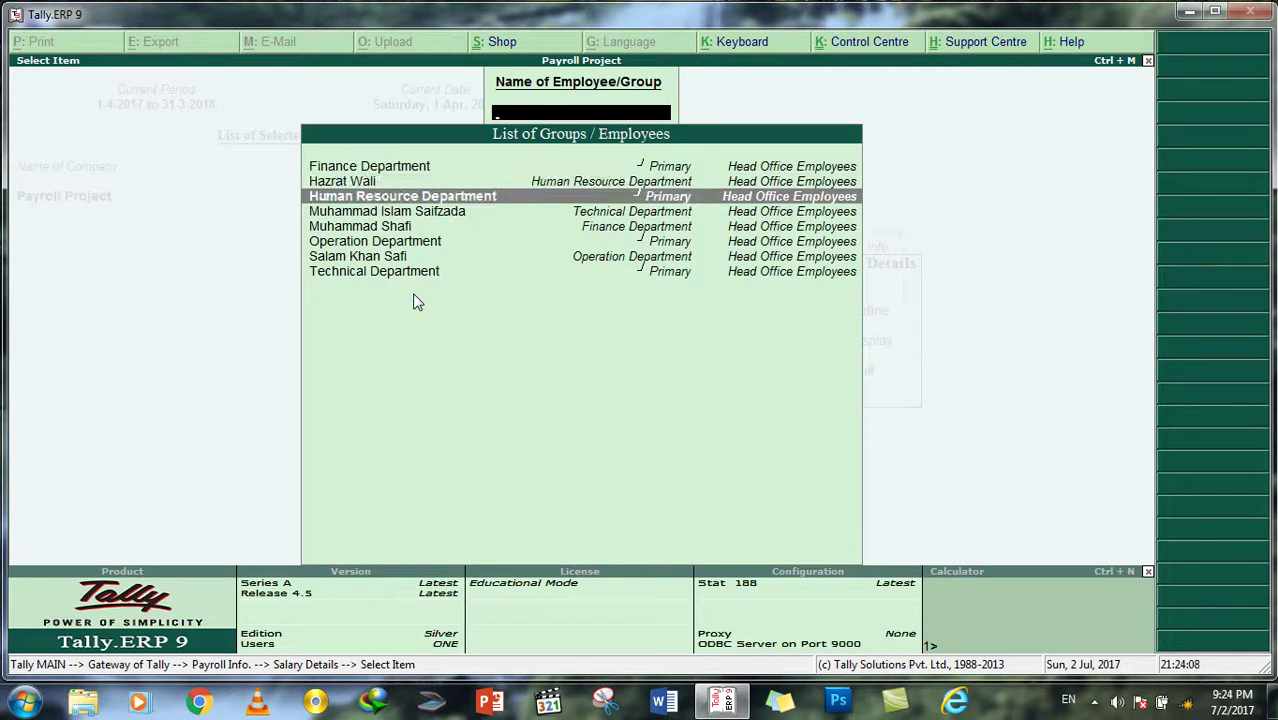
key("Return")
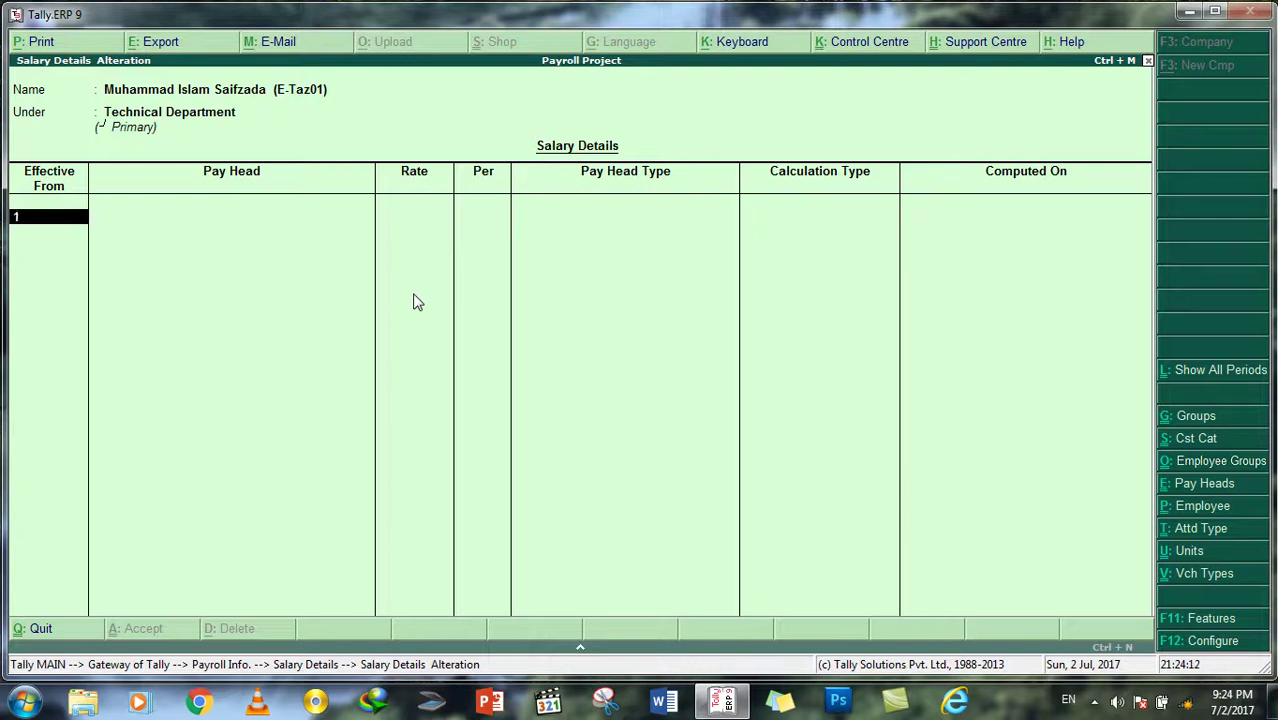
type("1/6/2017")
key("Return")
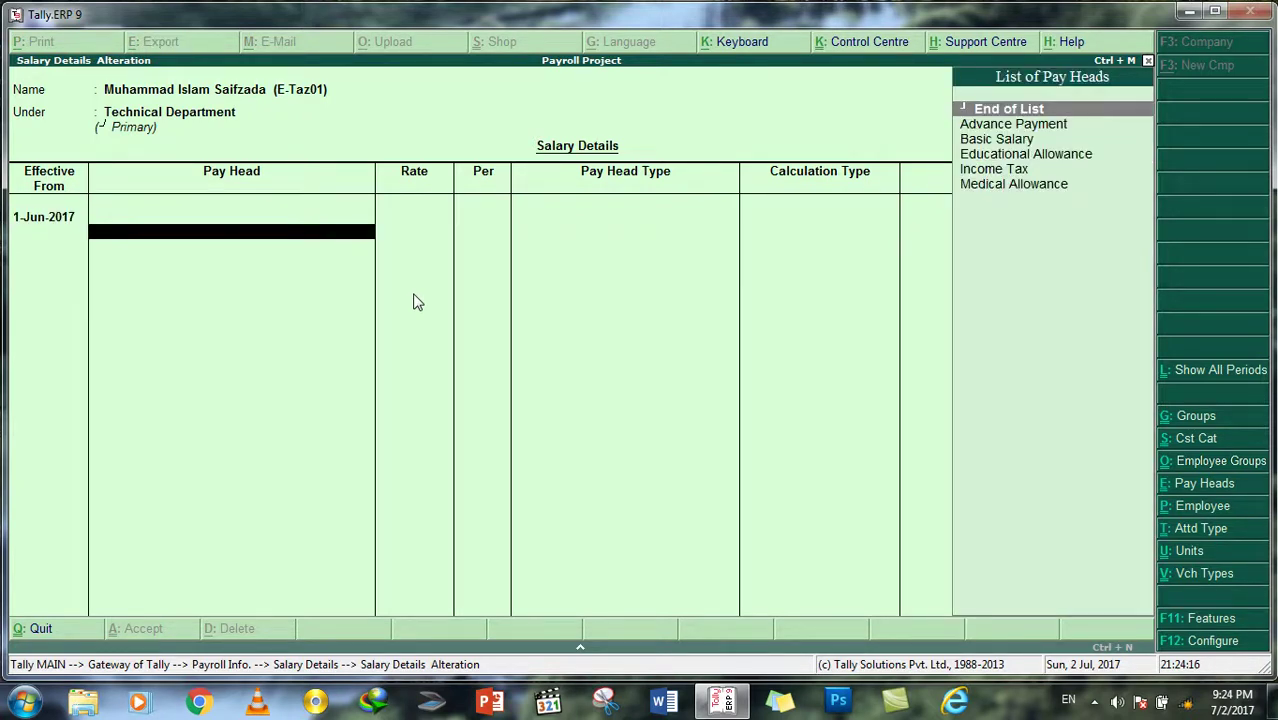
Step: Add Basic Salary at 60,000 monthly plus Educational and Medical Allowance
key("Down")
key("Down")
key("Return")
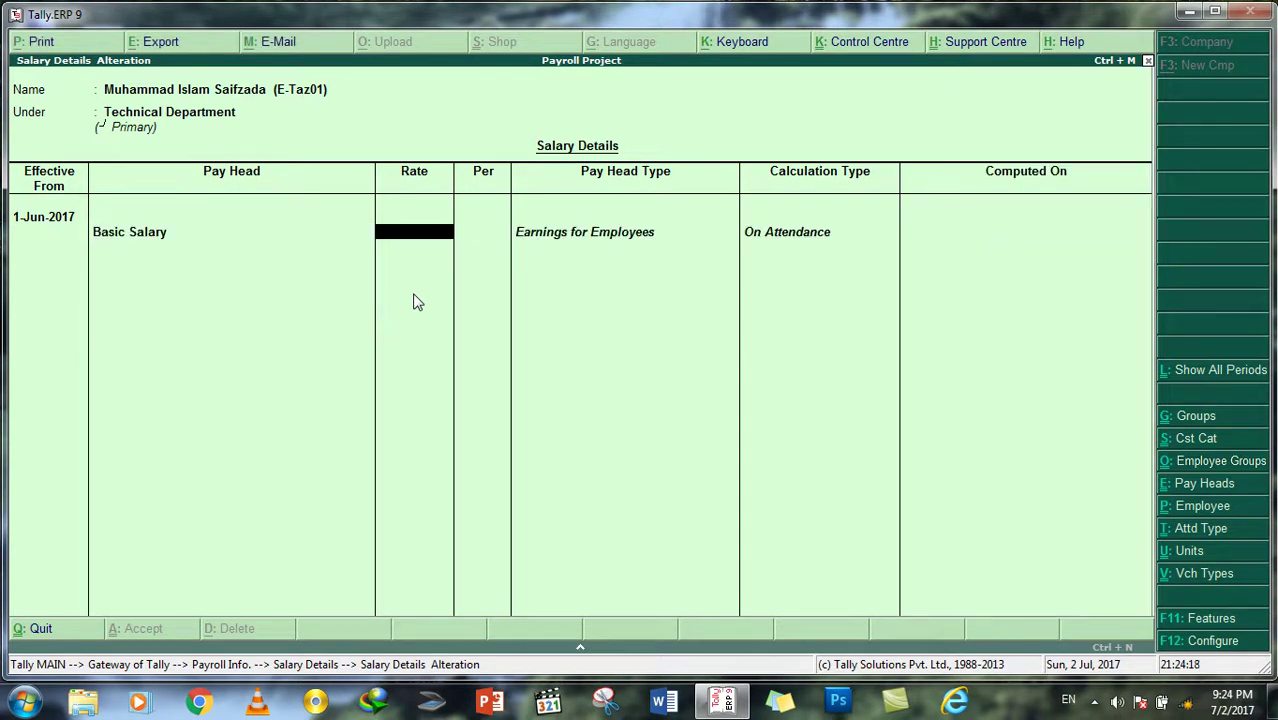
type("60000")
key("Return")
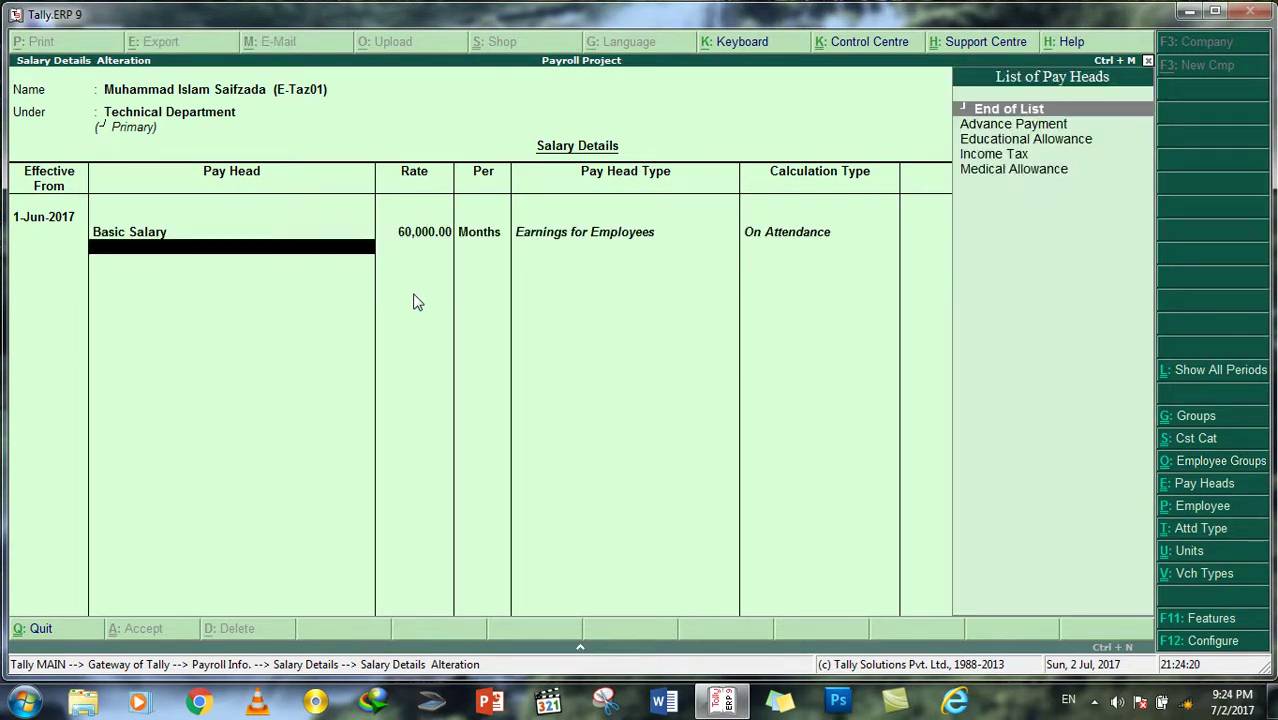
key("Down")
key("Down")
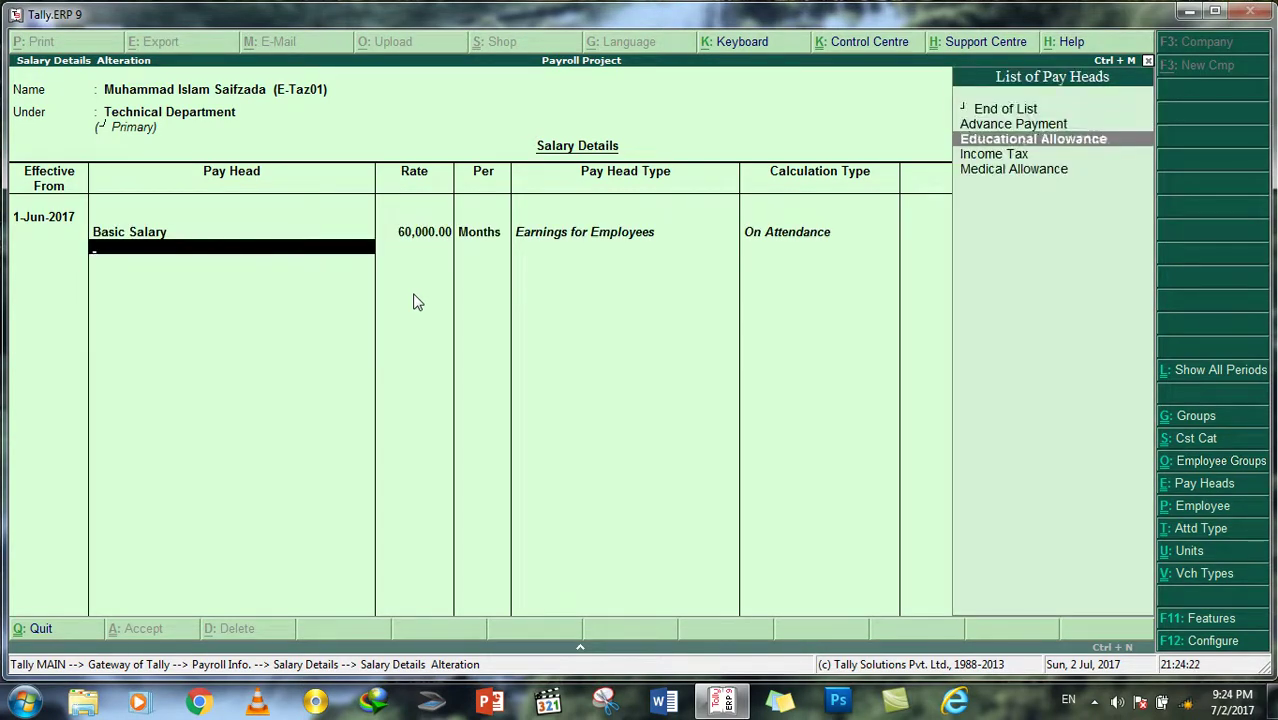
key("Return")
key("Down")
key("Down")
key("Down")
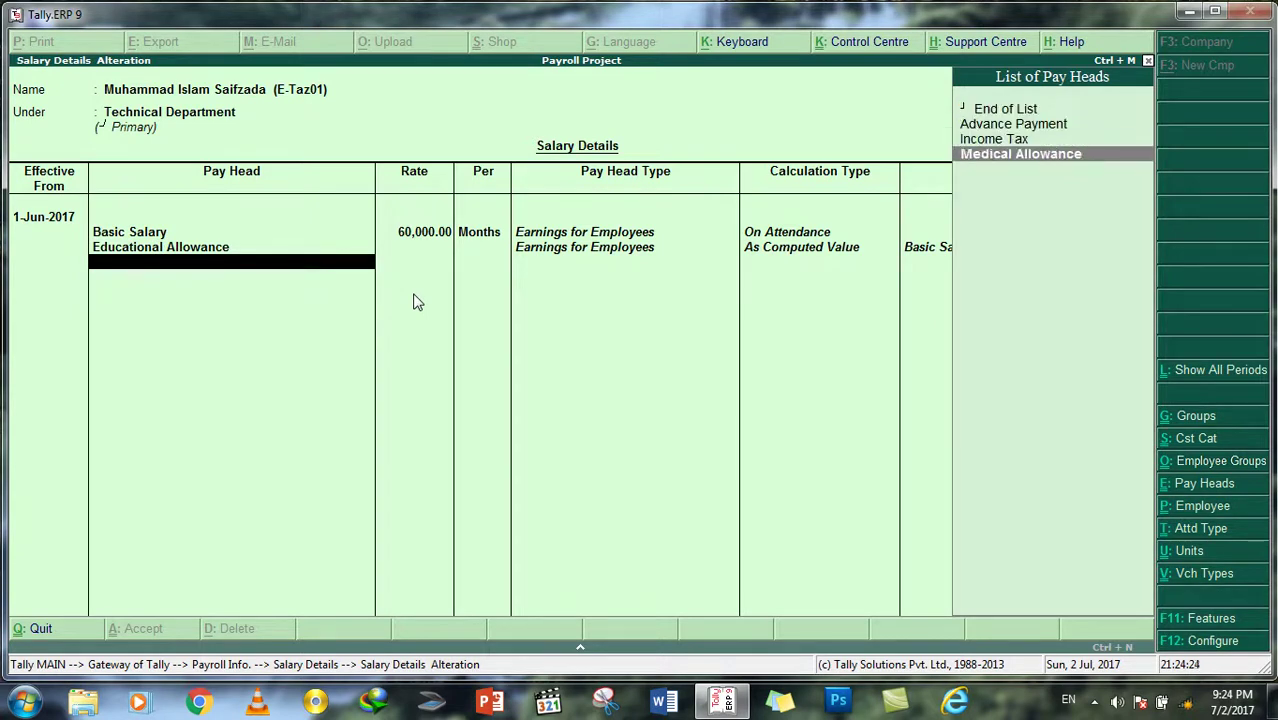
key("Return")
Step: Add Advance Payment at 5,000 and Income Tax, then save the salary details
key("Up")
key("Up")
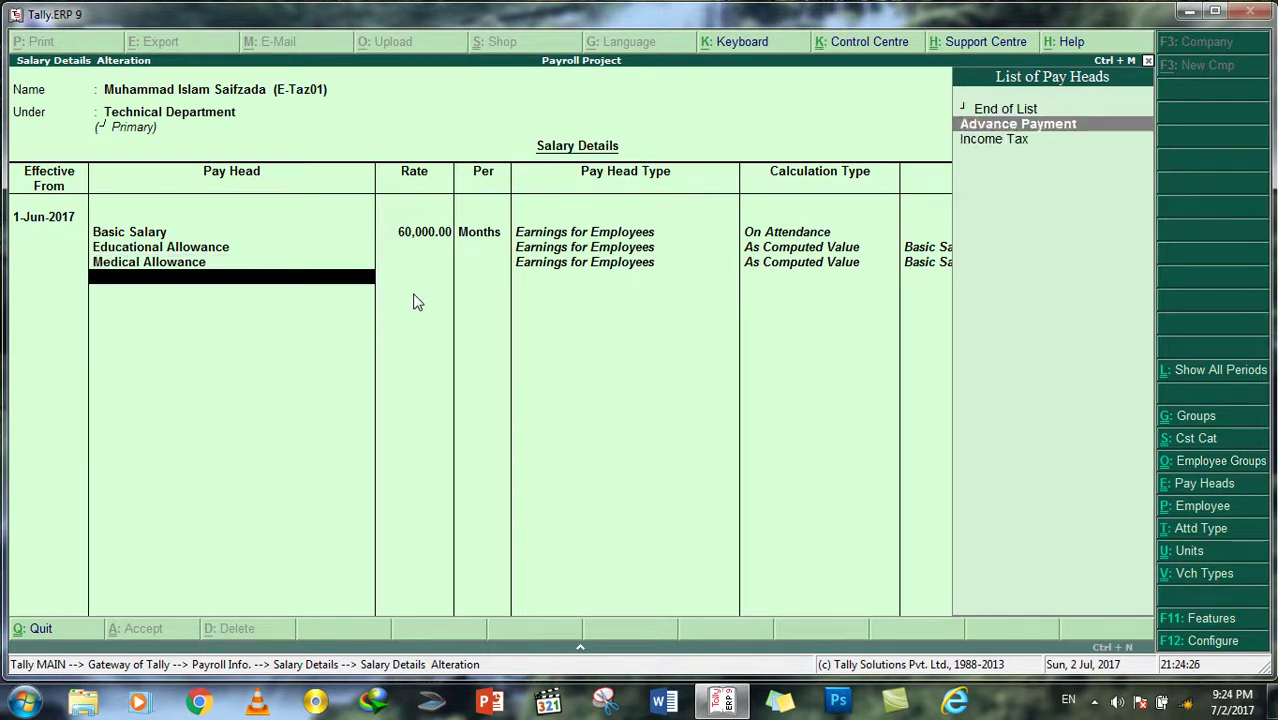
key("Return")
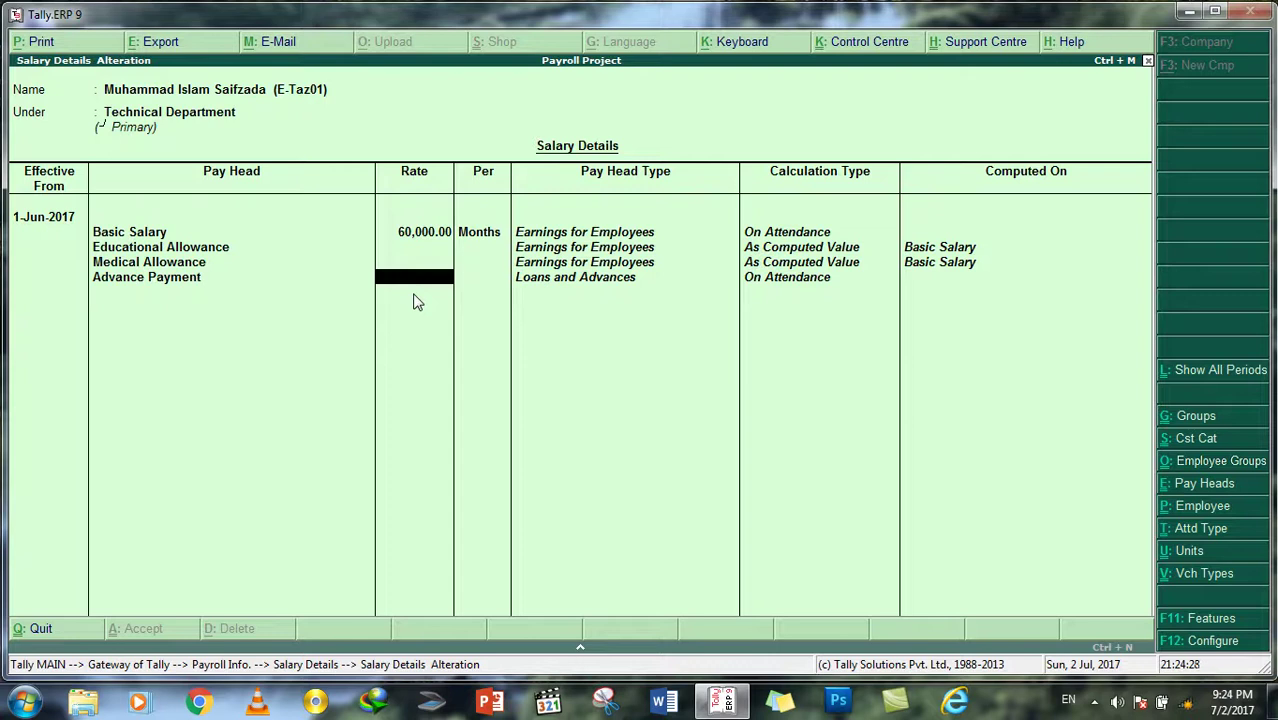
type("5000")
key("Return")
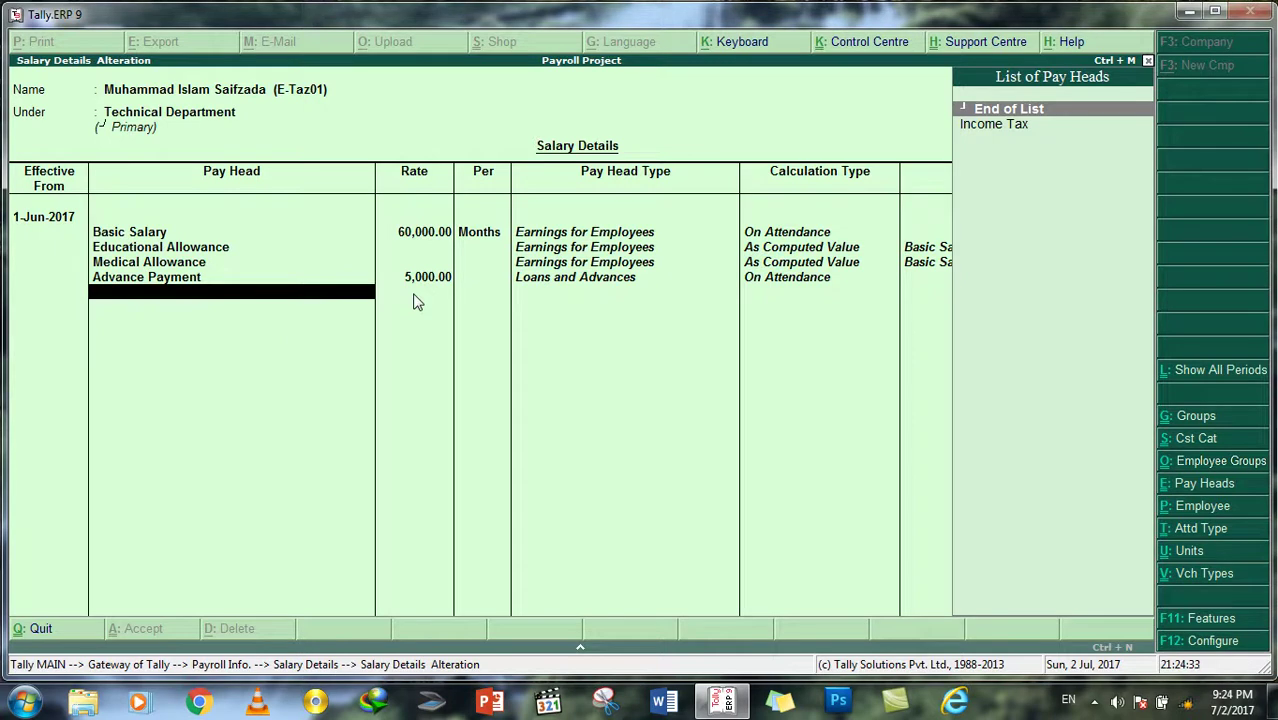
key("Down")
key("Return")
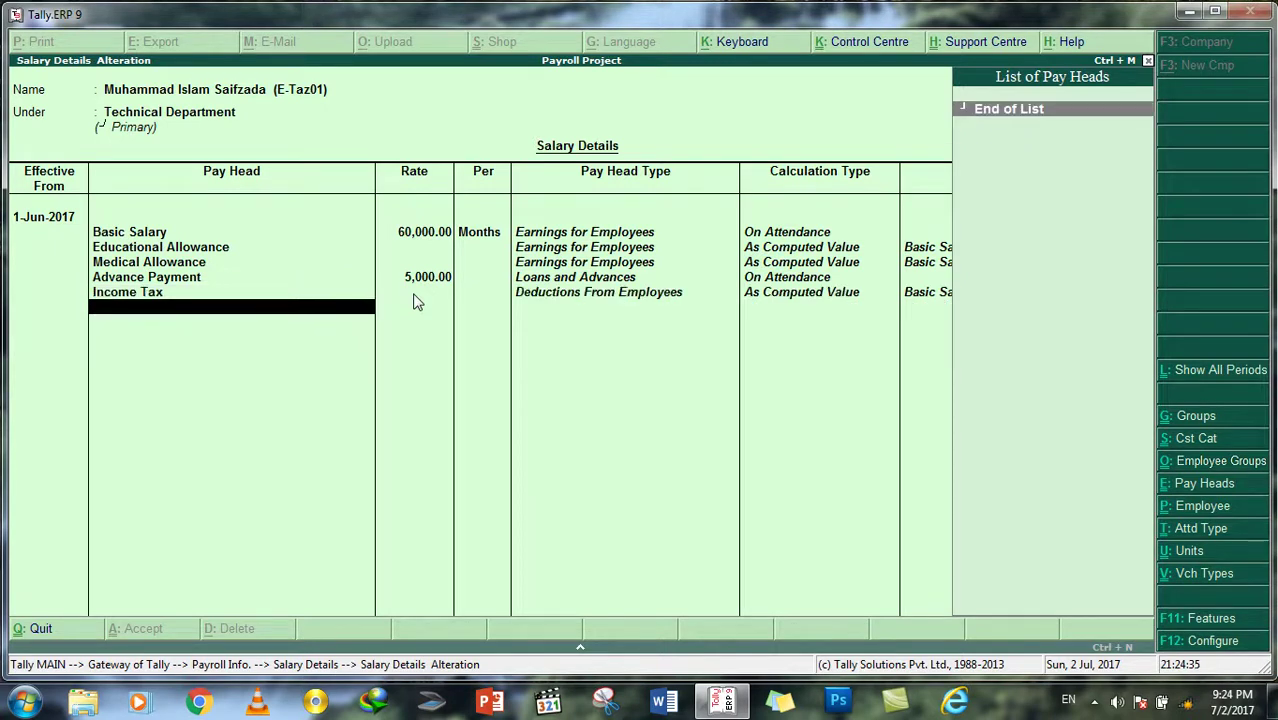
key("Return")
key("Return")
key("Return")
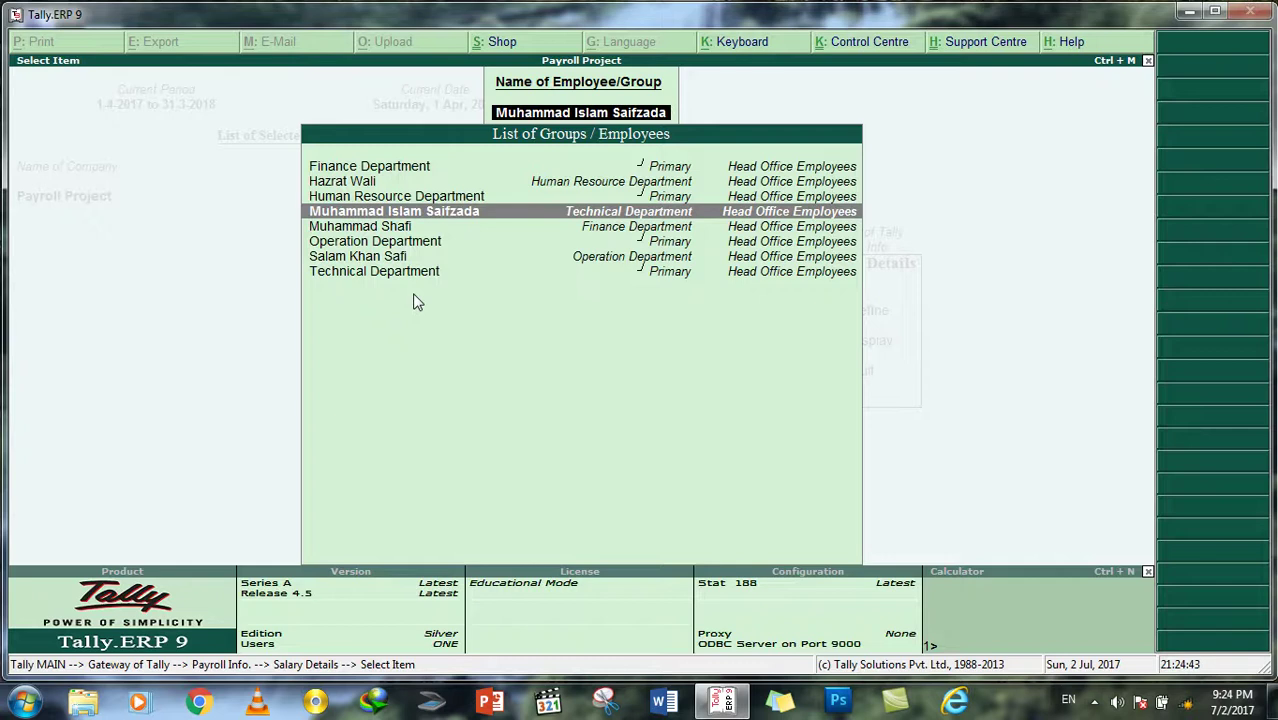
Step: Open the Finance Department employee's salary details, effective from 1-Jun-2017
key("Down")
key("Return")
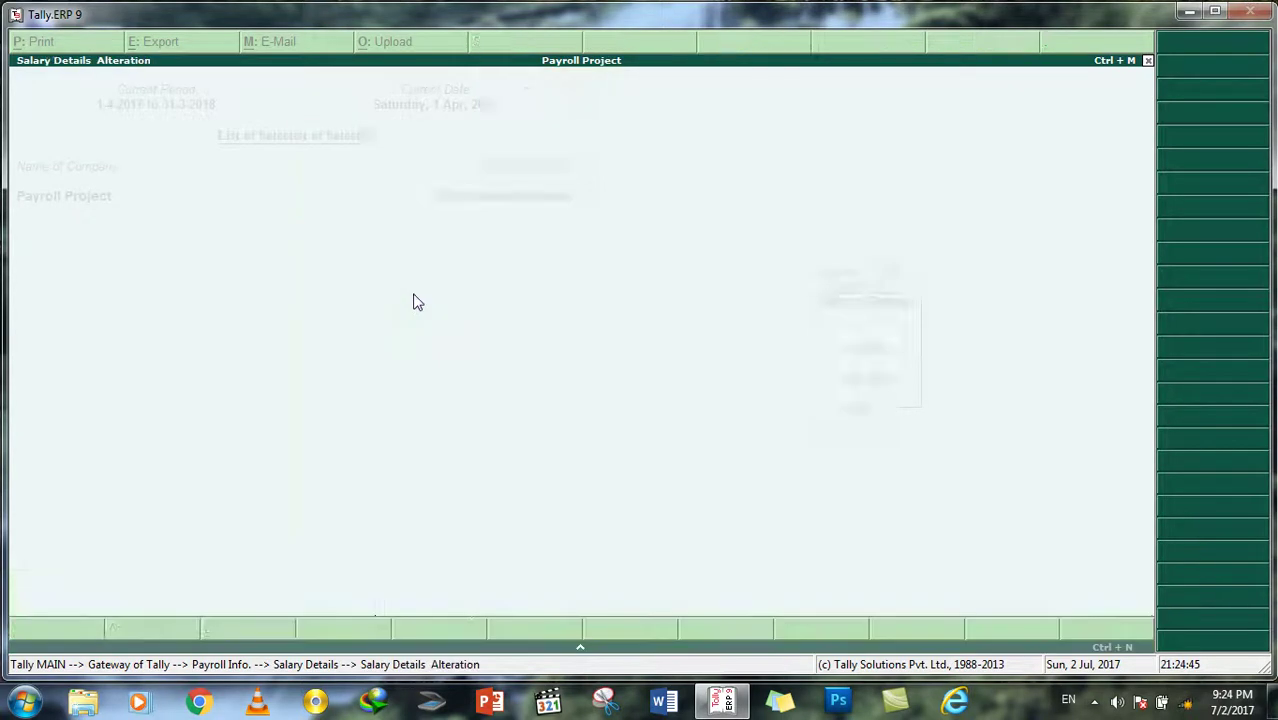
type("1/6/201")
type("7")
key("Return")
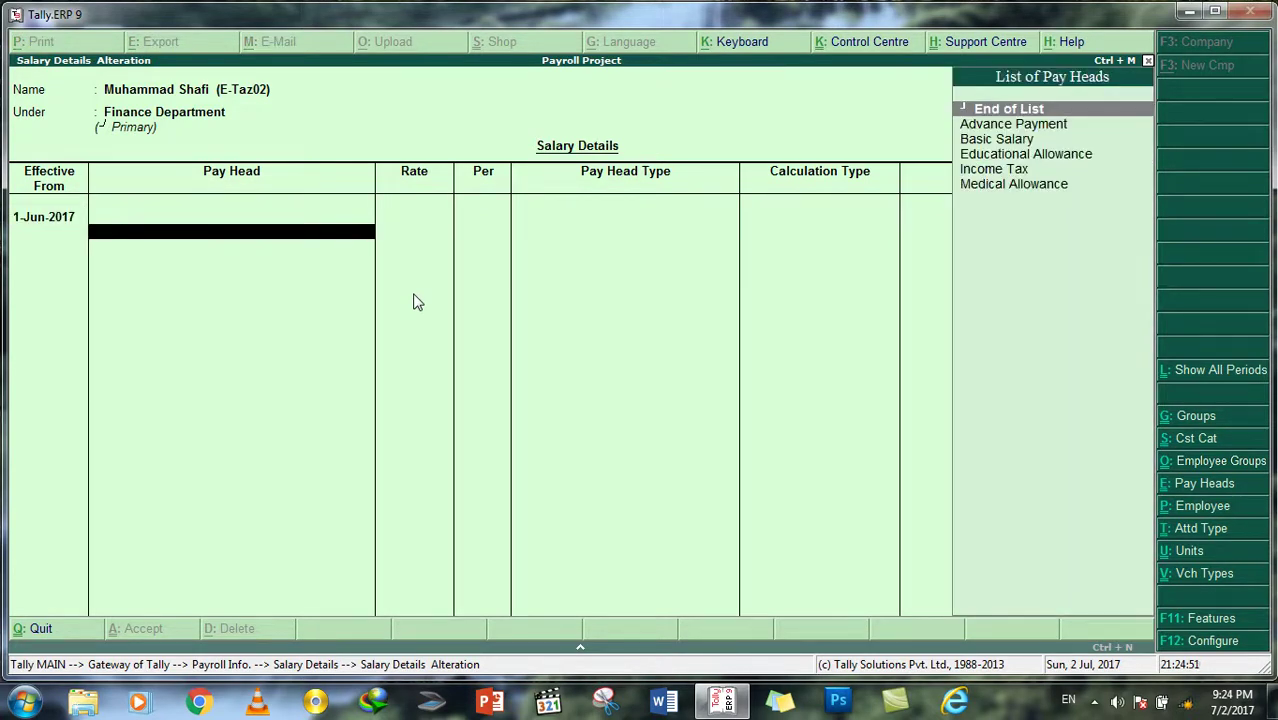
Step: Add Basic Salary at 60,000 monthly, Educational Allowance and Medical Allowance
key("Down")
key("Down")
key("Return")
type("60000")
key("Return")
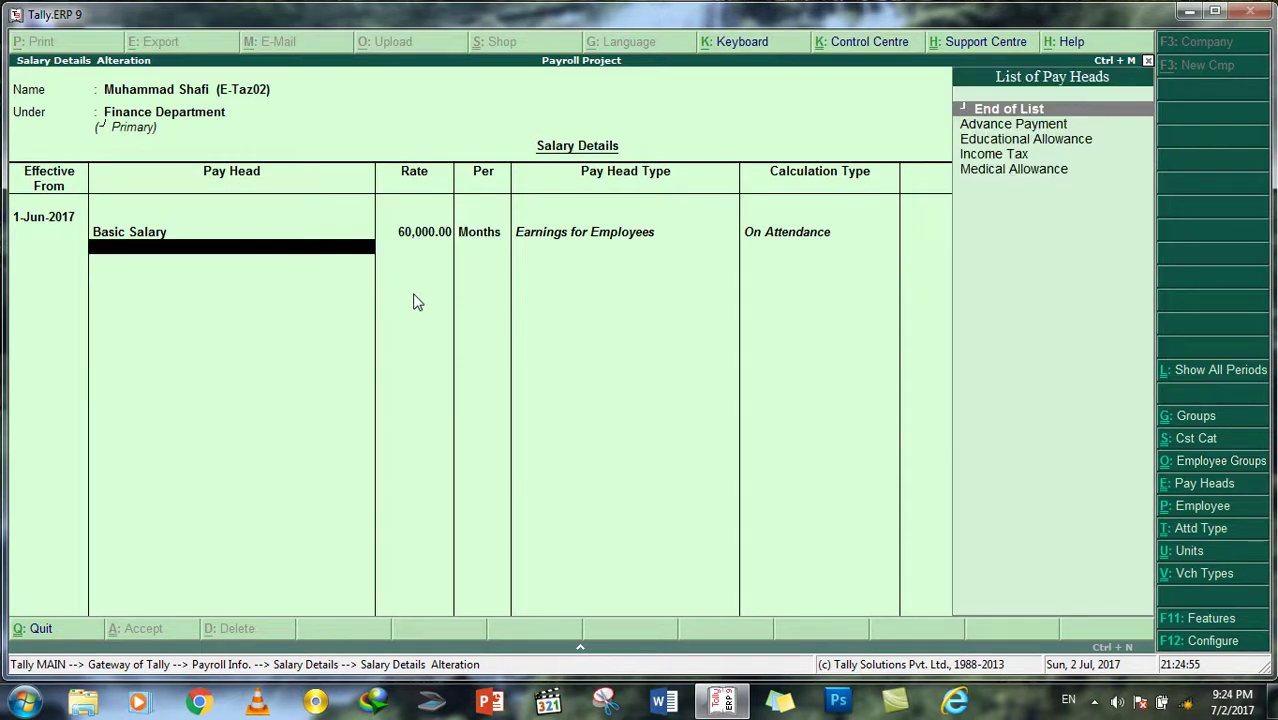
key("Down")
key("Down")
key("Return")
key("Down")
key("Down")
key("Down")
key("Return")
Step: Add Advance Payment with a blank rate and Income Tax to complete the pay heads
key("Down")
key("Down")
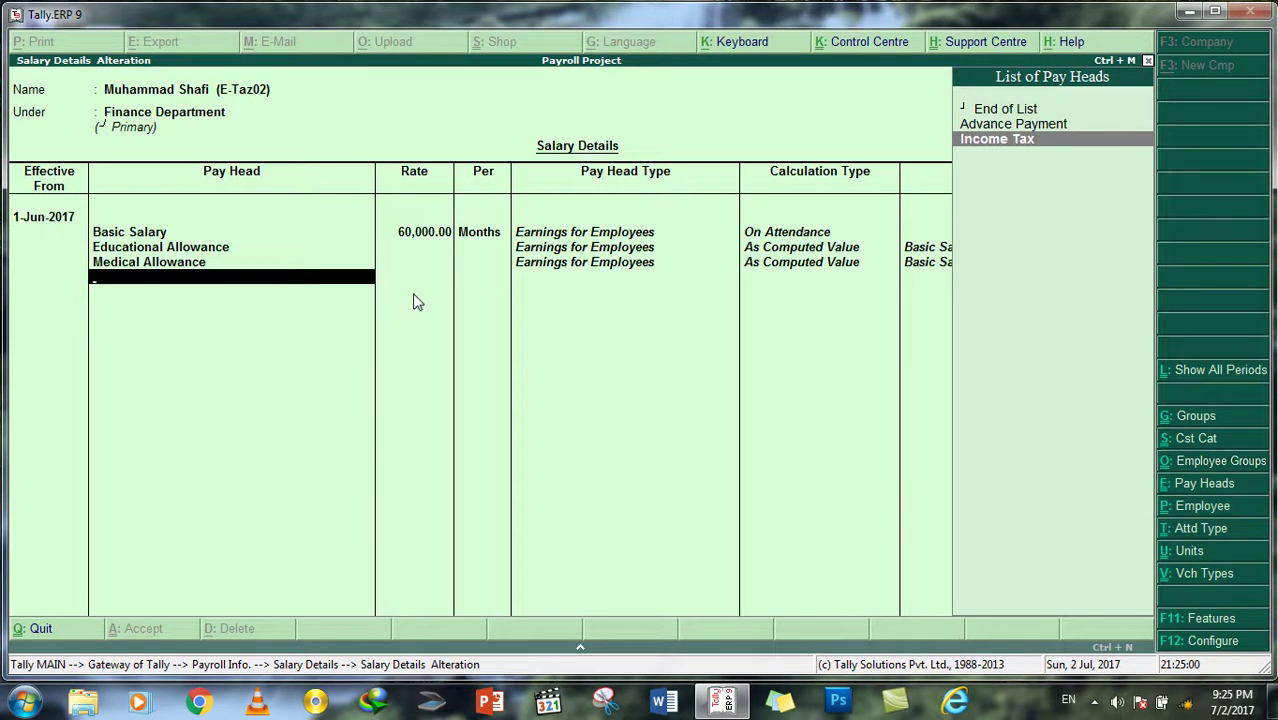
key("Up")
key("Return")
key("Return")
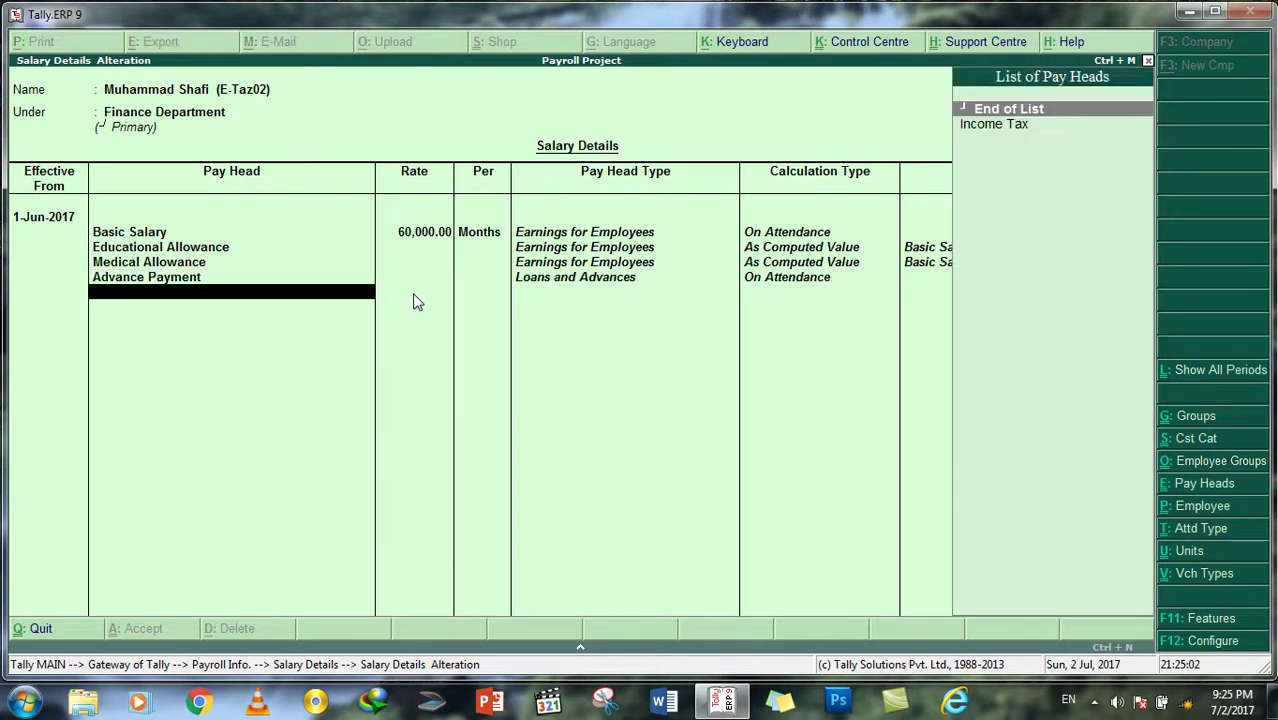
key("Down")
key("Return")
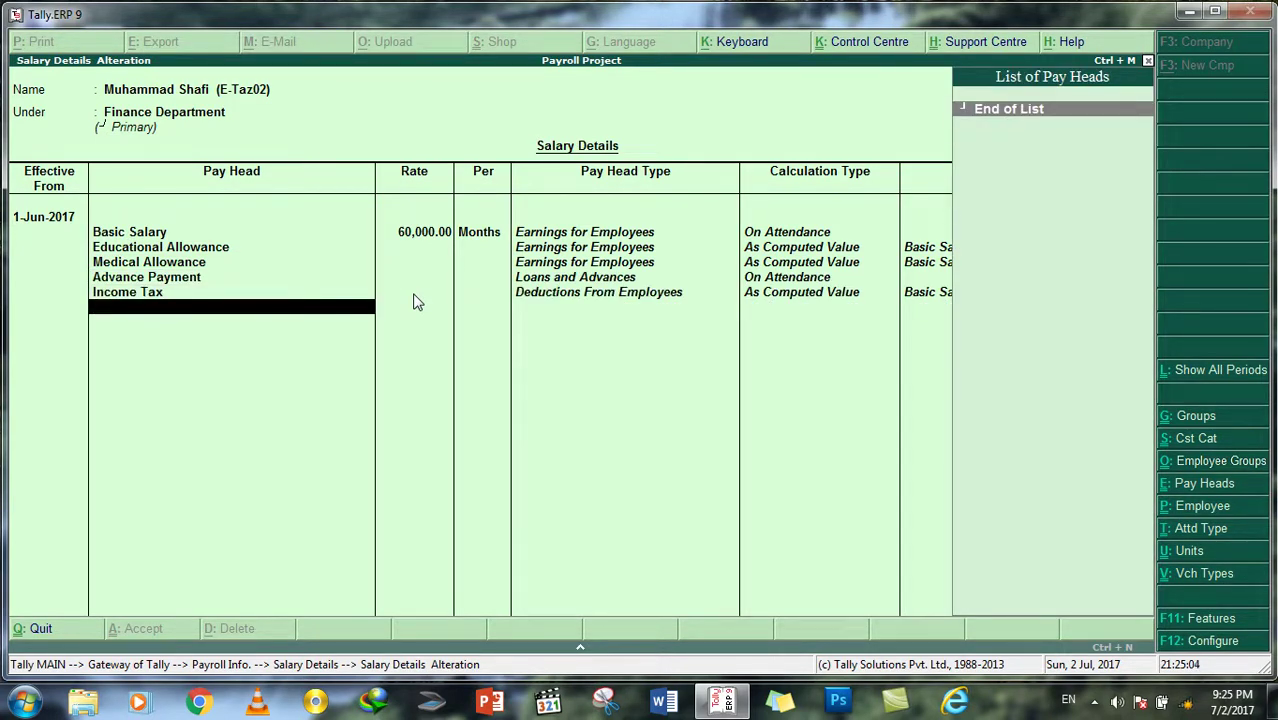
key("Return")
key("Return")
key("Return")
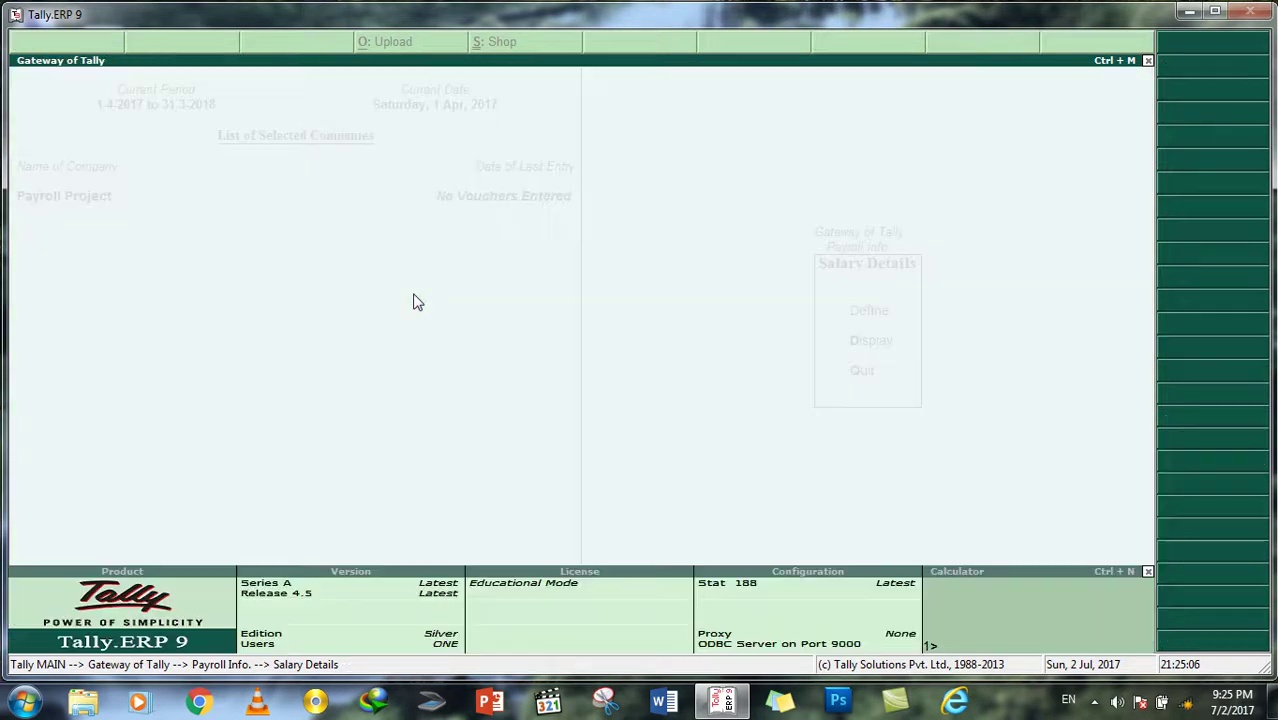
key("Down")
key("Down")
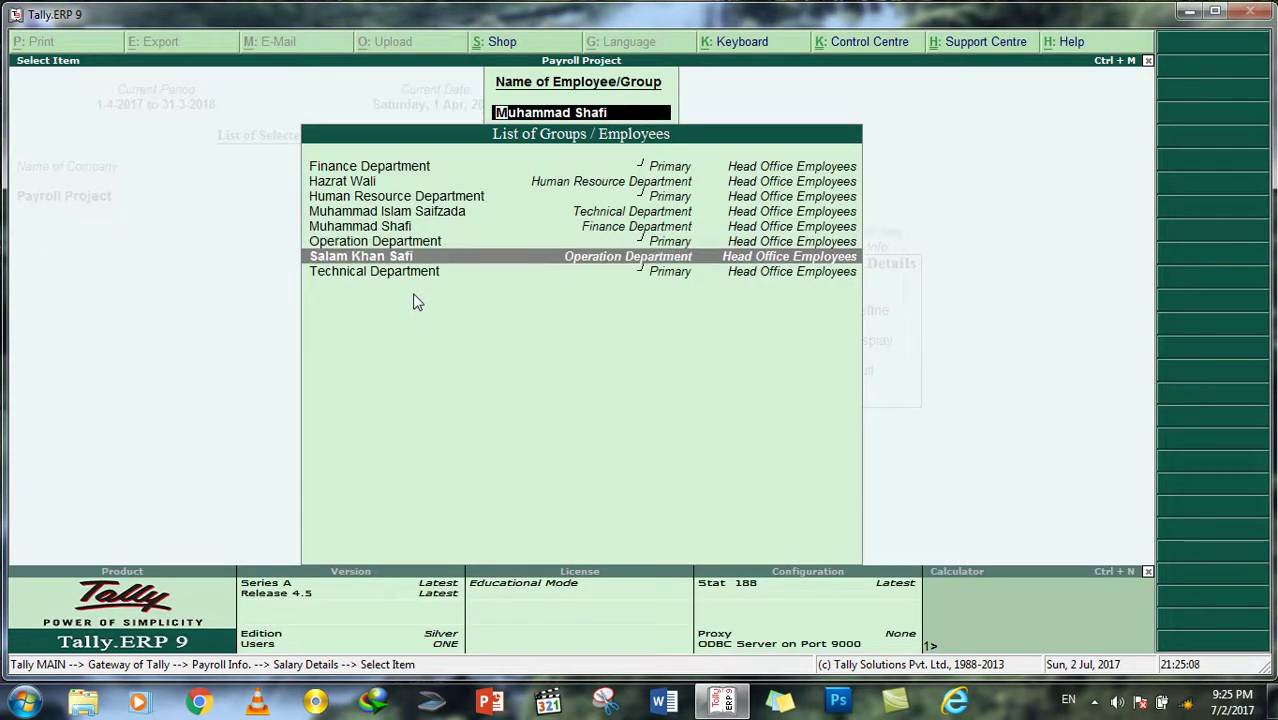
Step: Give the Operation Department employee Basic Salary 60,000 monthly from 1-Jun-2017
key("Return")
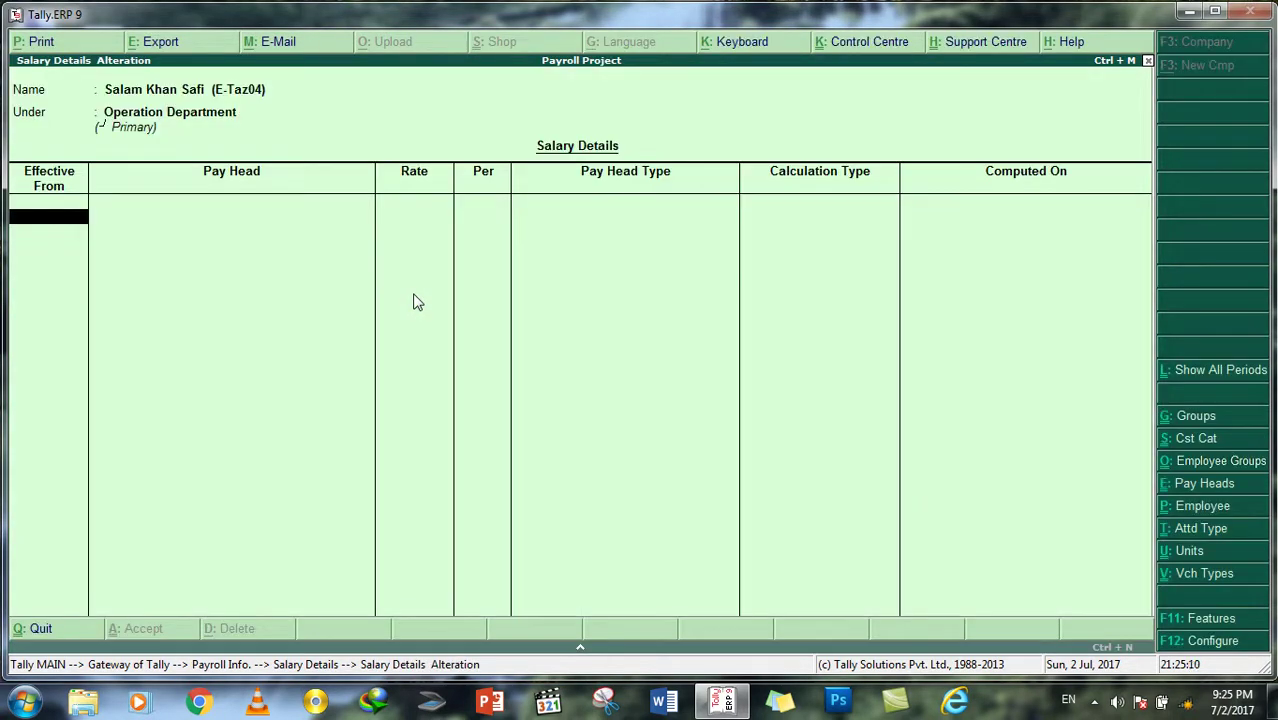
type("1/6/2017")
key("Return")
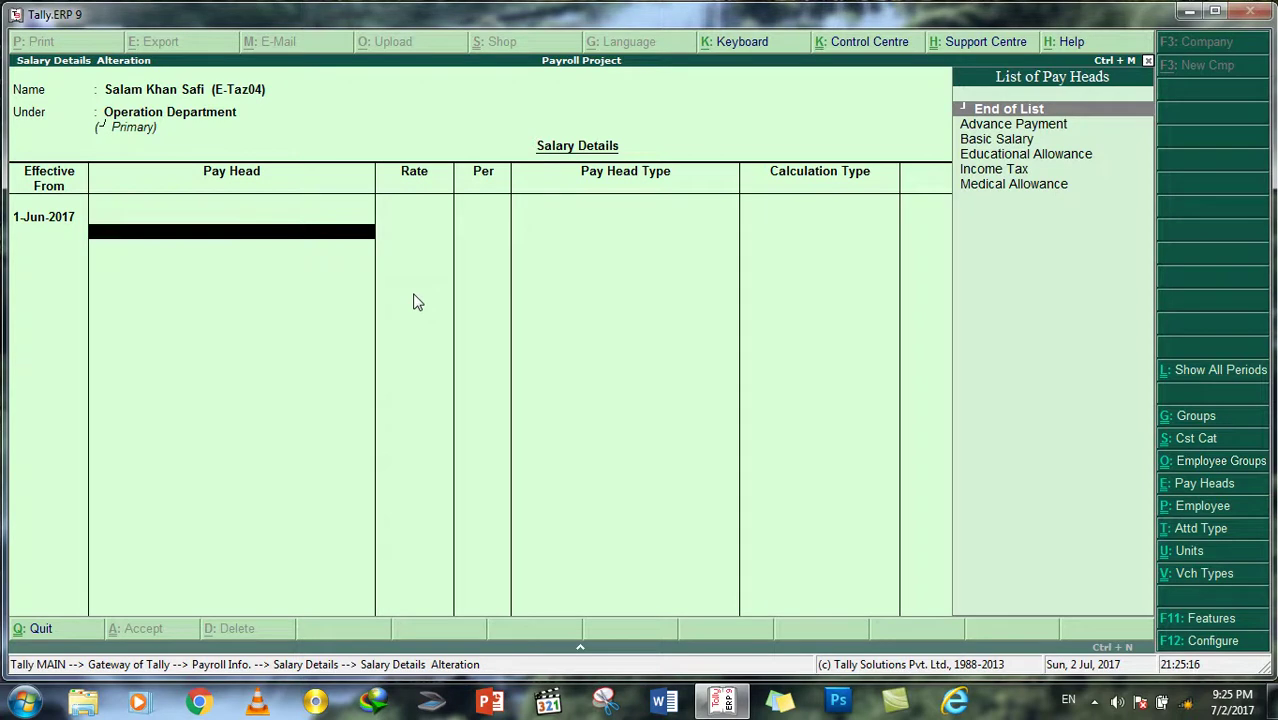
key("Down")
key("Down")
key("Return")
type("60000")
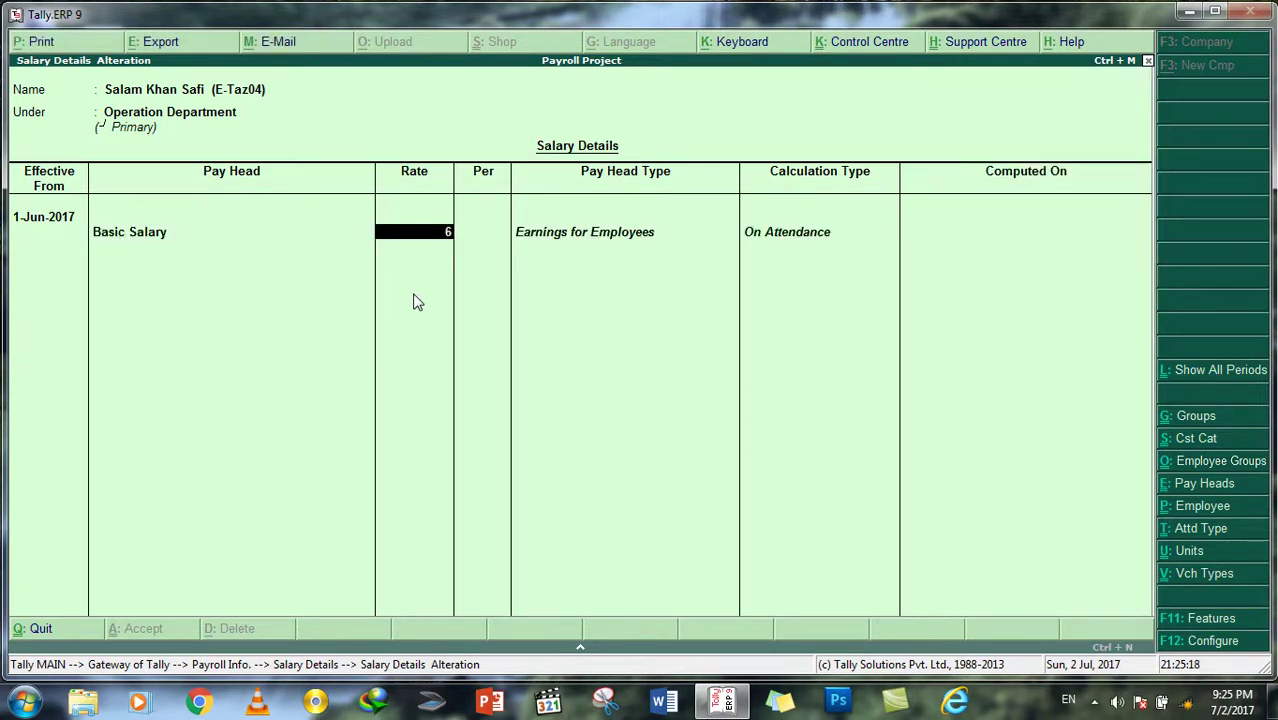
key("Return")
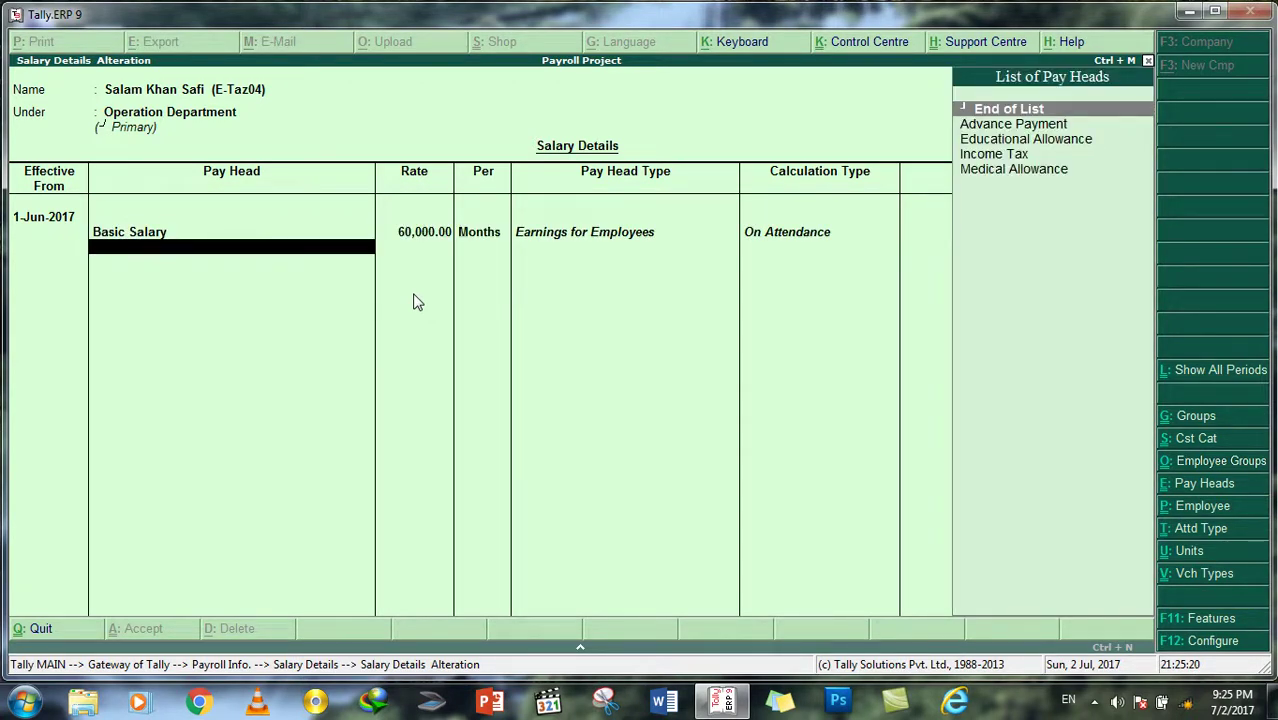
Step: Add Educational Allowance and Medical Allowance as the second and third pay heads
key("Down")
key("Down")
key("Return")
key("Down")
key("Down")
key("Down")
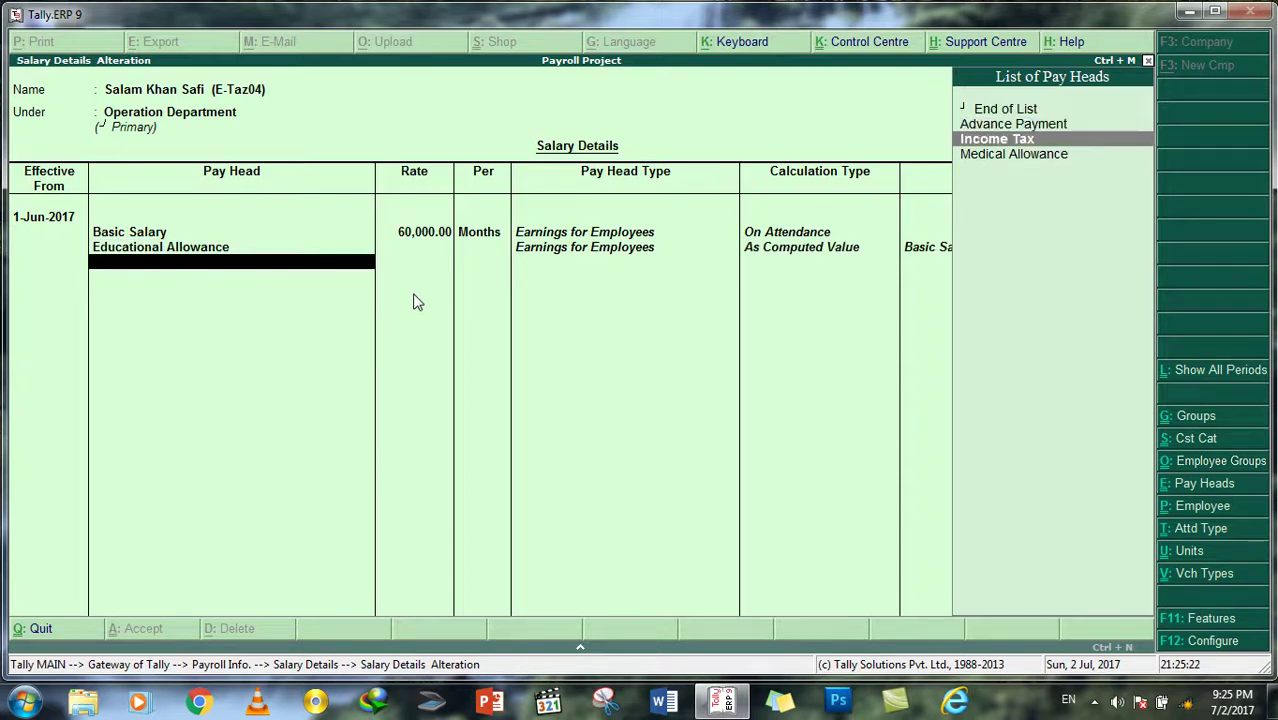
key("Return")
Step: Add Advance Payment at 10,000 and Income Tax, then save the salary details
key("Down")
key("Down")
key("Up")
key("Return")
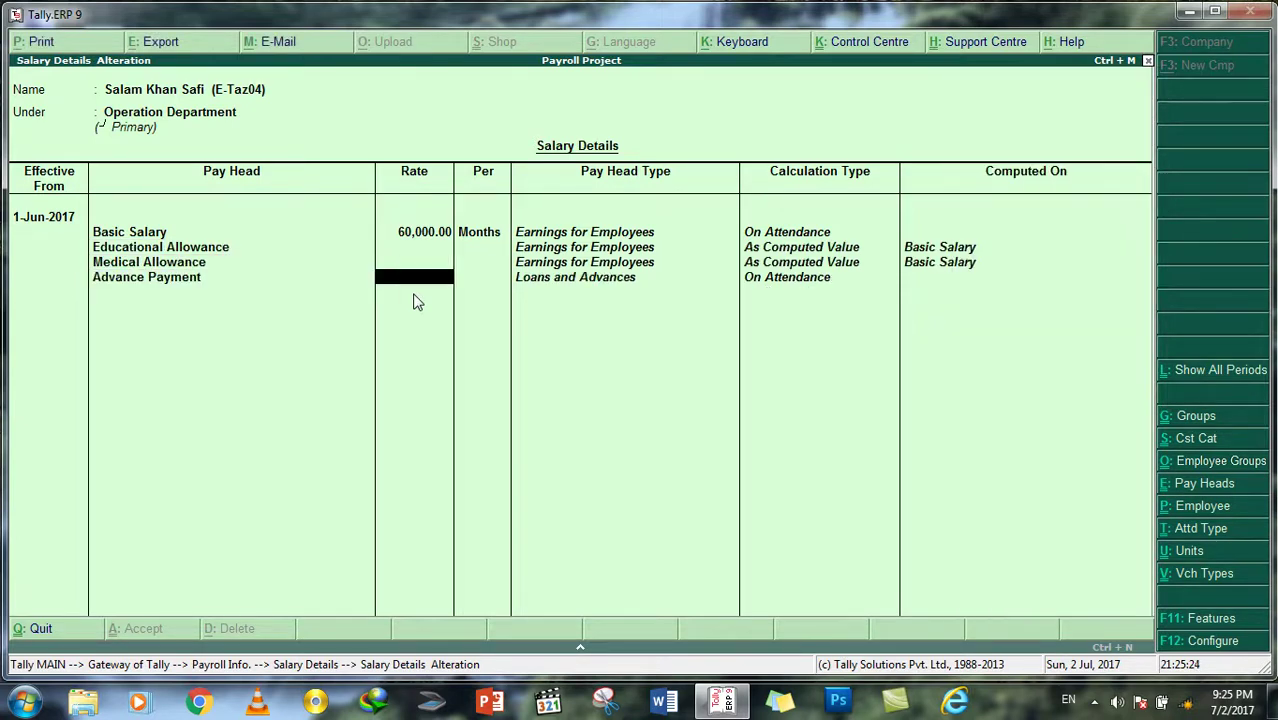
type("10000")
key("Return")
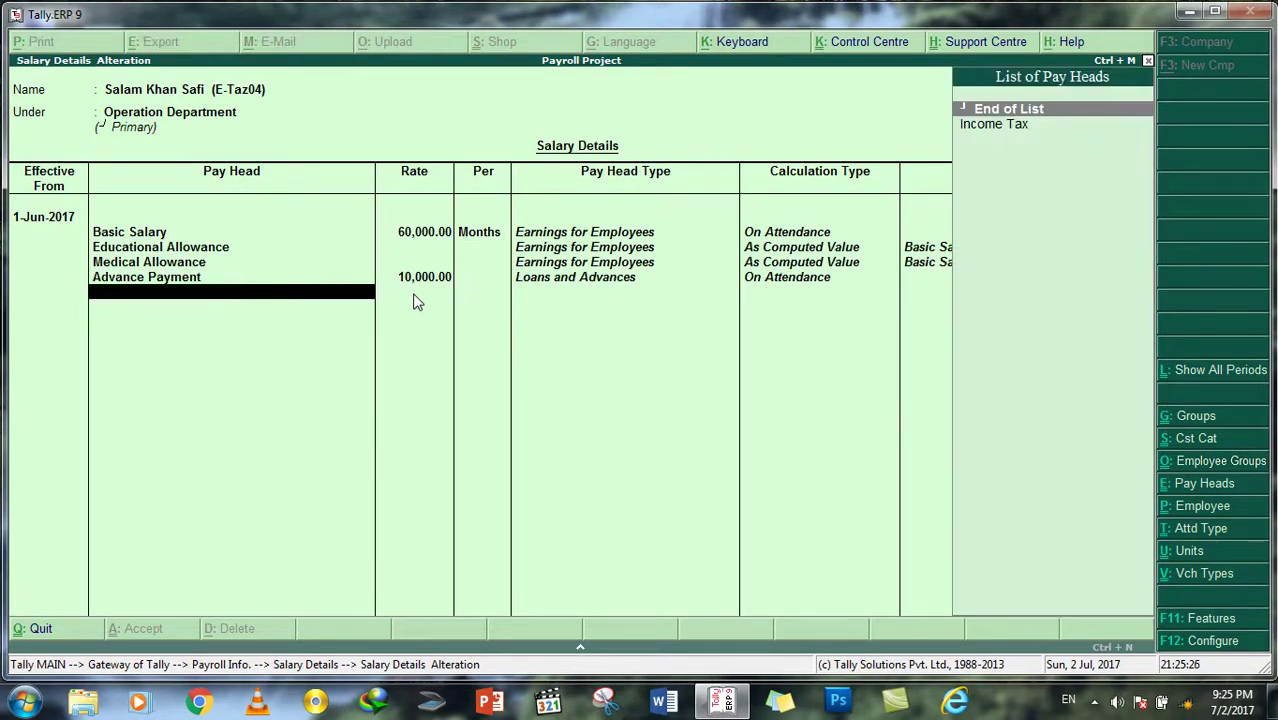
key("Down")
key("Return")
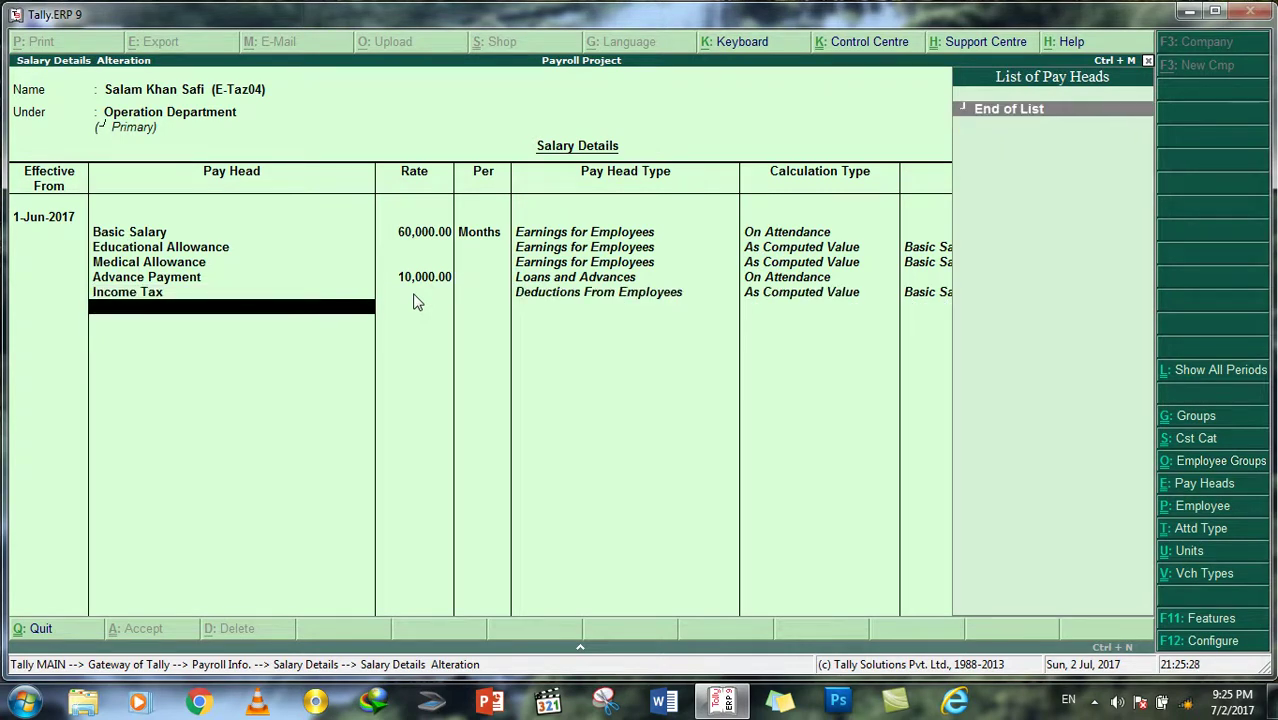
key("Return")
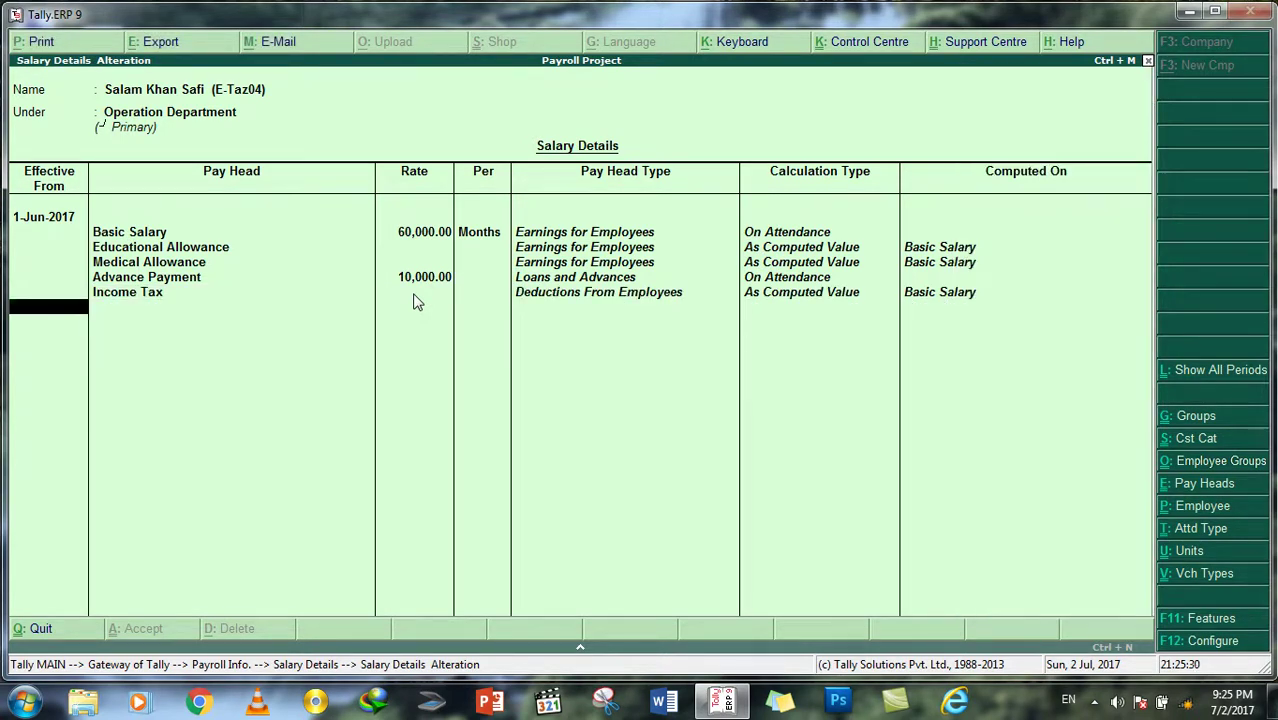
key("Return")
key("Return")
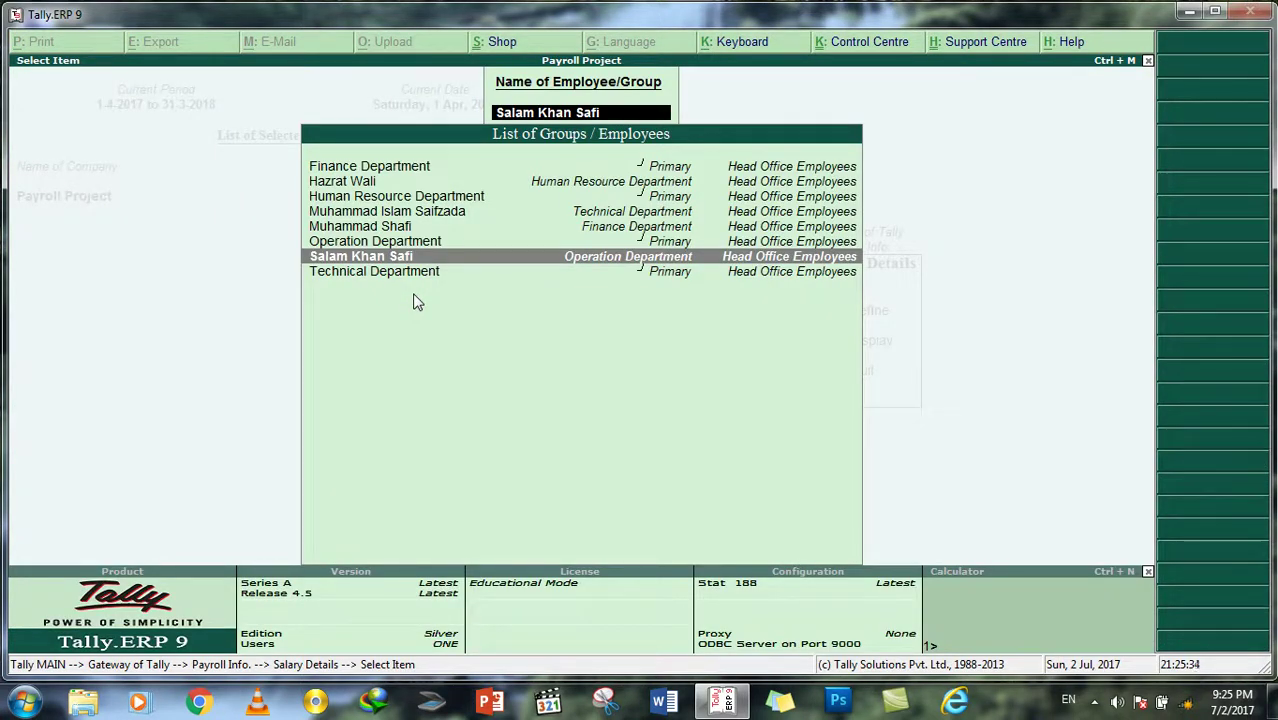
Step: Switch from defining to displaying salary details and leave the employee selection
key("Escape")
key("Escape")
key("Down")
key("Return")
key("Down")
Step: View the Human Resource employee's salary details and the list of existing voucher types
key("Return")
key("Escape")
key("Escape")
key("Escape")
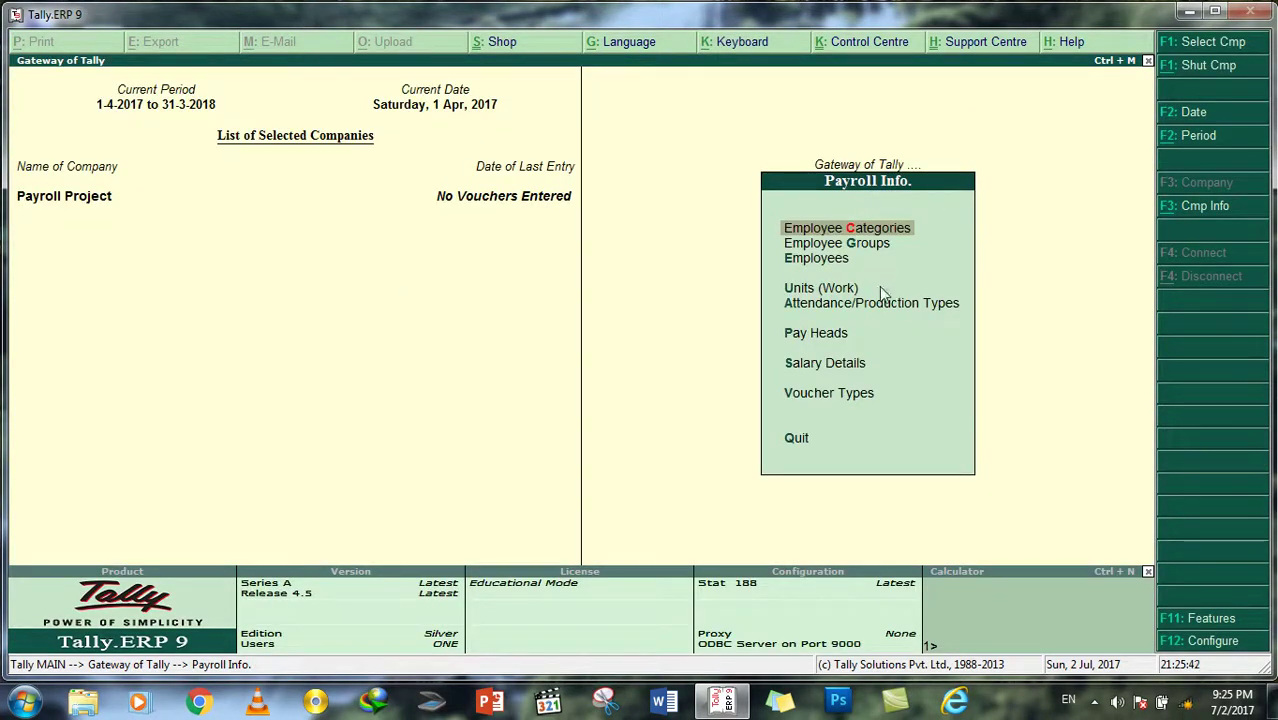
left_click(830, 395)
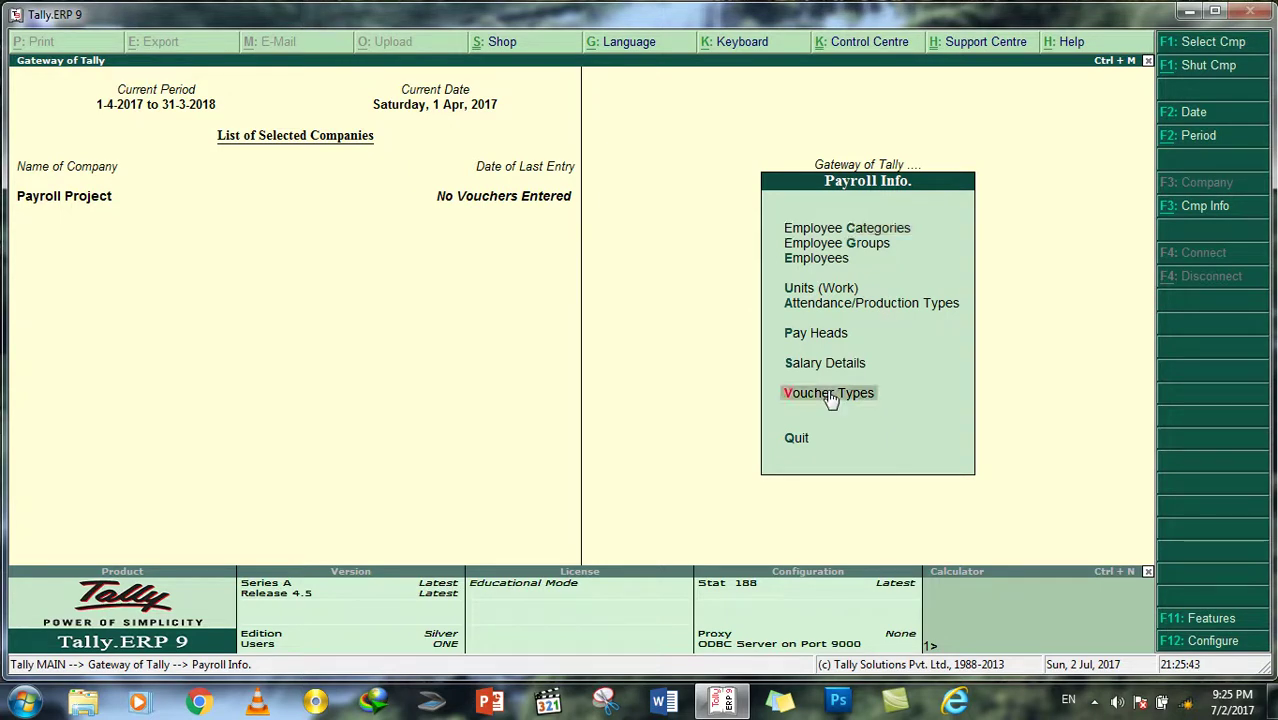
left_click(830, 395)
key("Down")
key("Return")
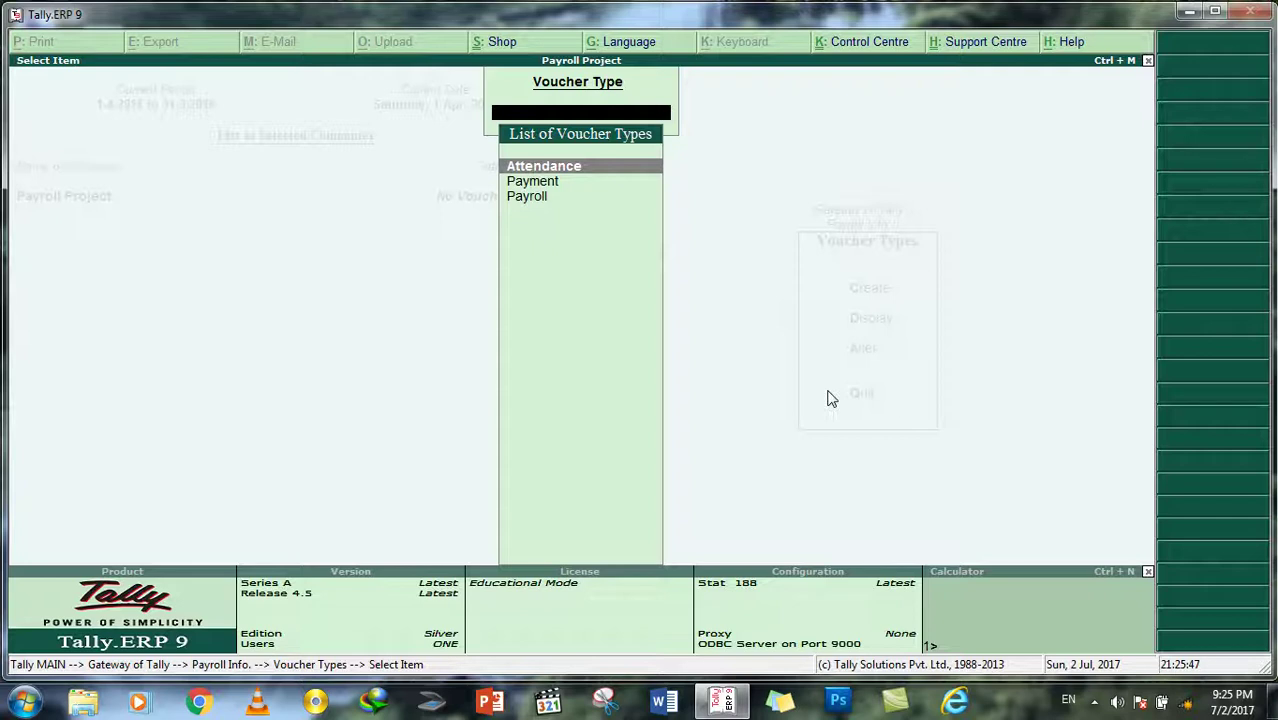
key("Escape")
key("Escape")
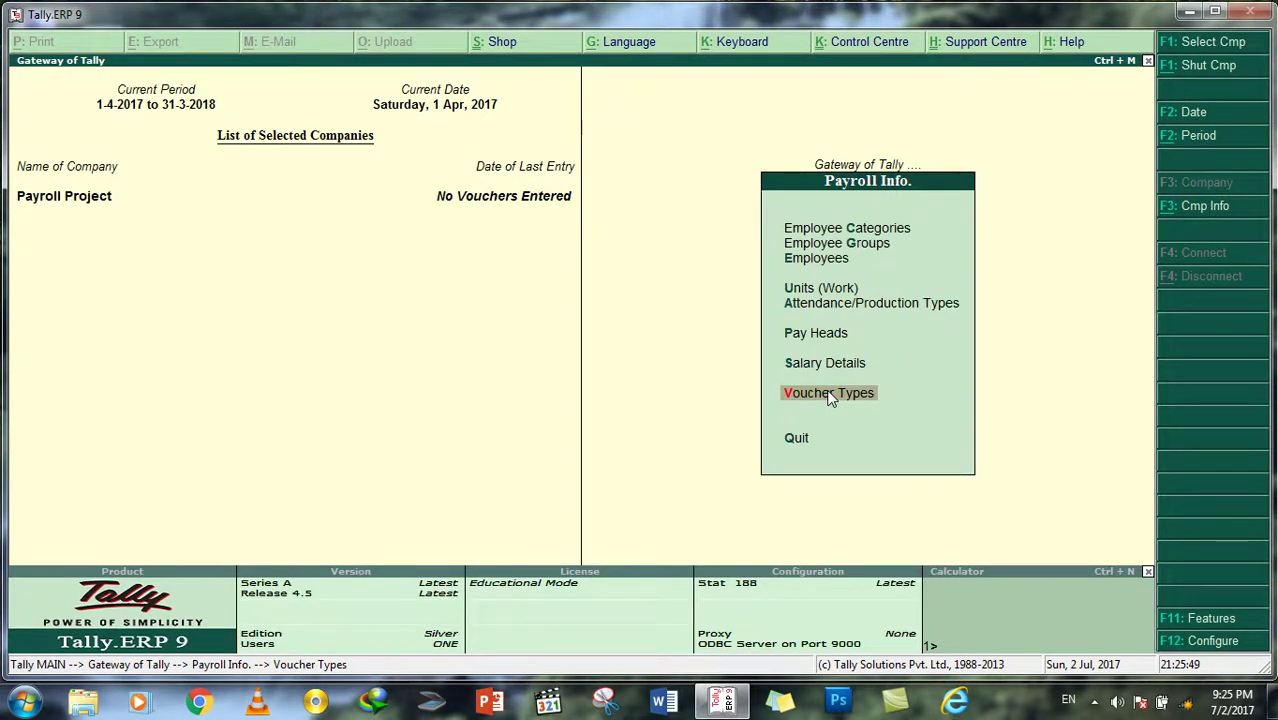
Step: Discard a new voucher type and open the Payroll voucher type for alteration
key("Return")
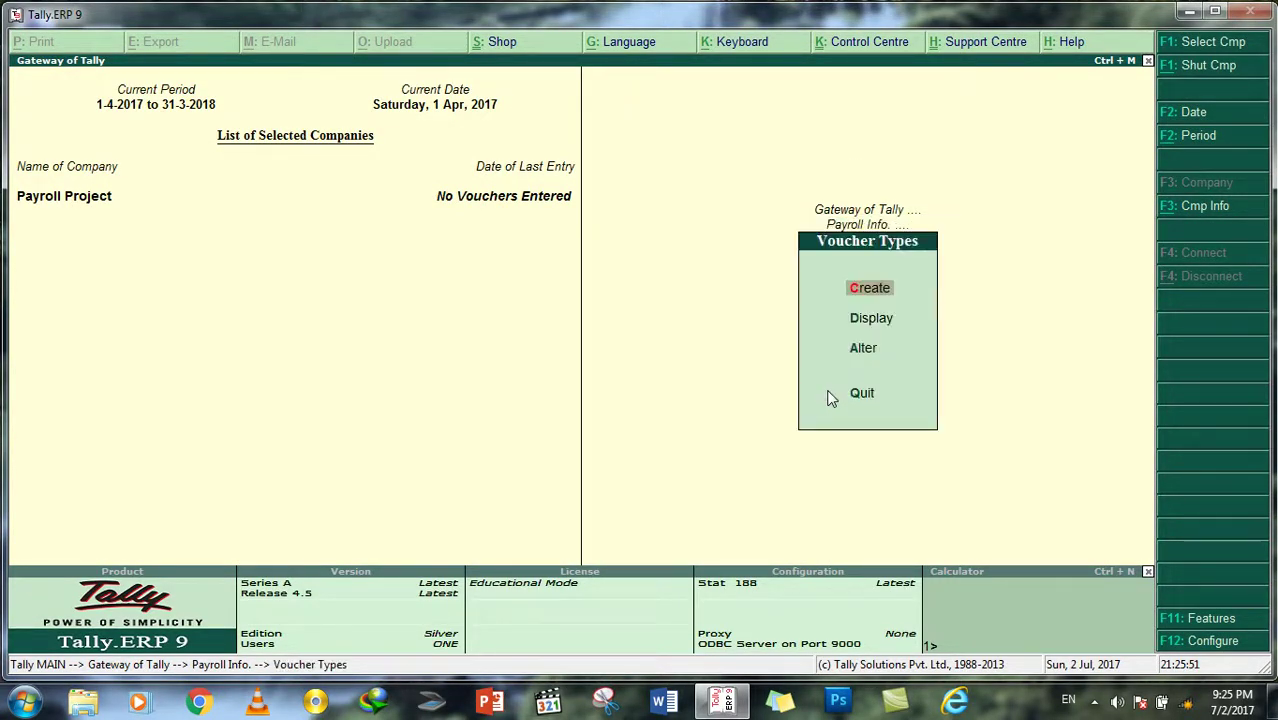
key("Return")
key("Escape")
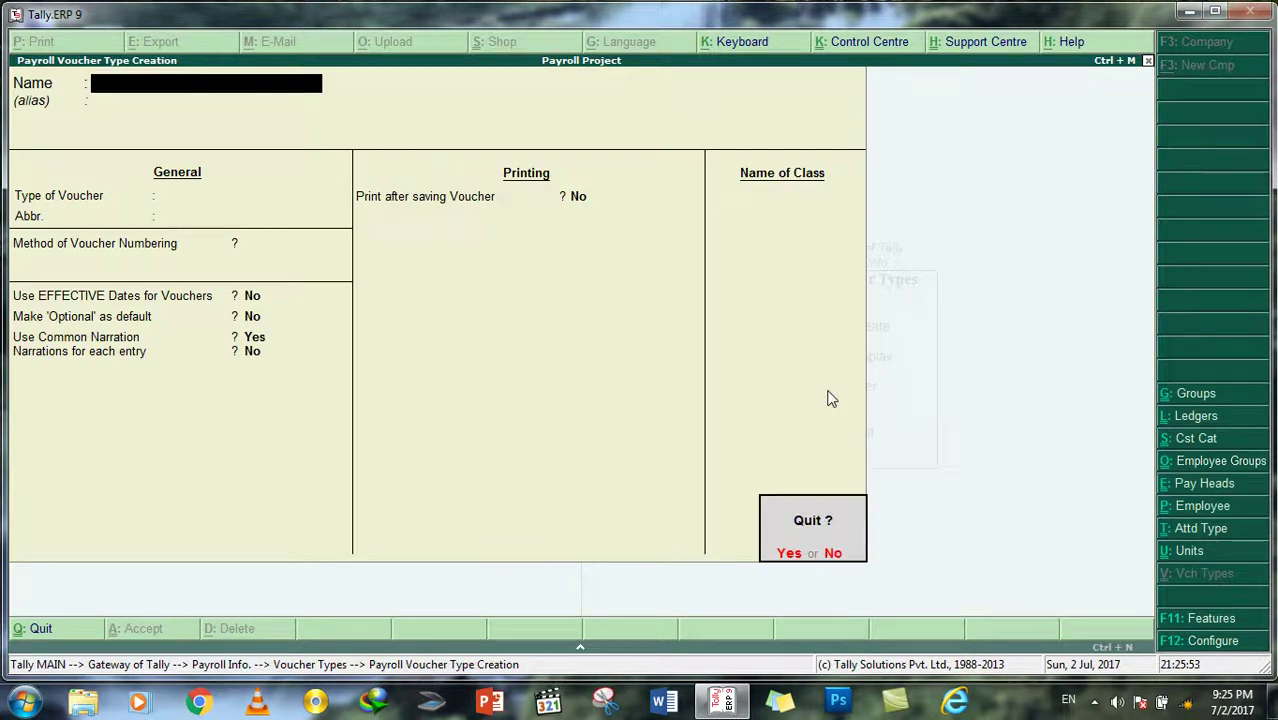
key("Return")
key("Down")
key("Down")
key("Return")
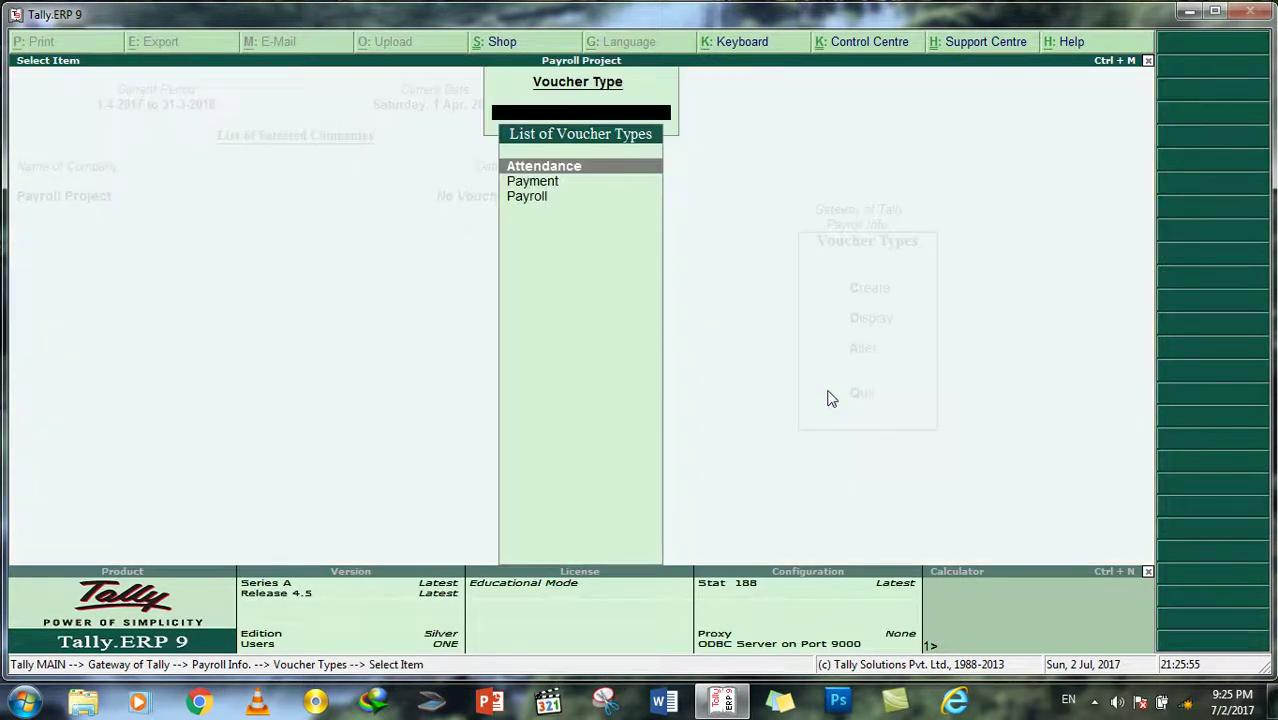
key("Down")
key("Down")
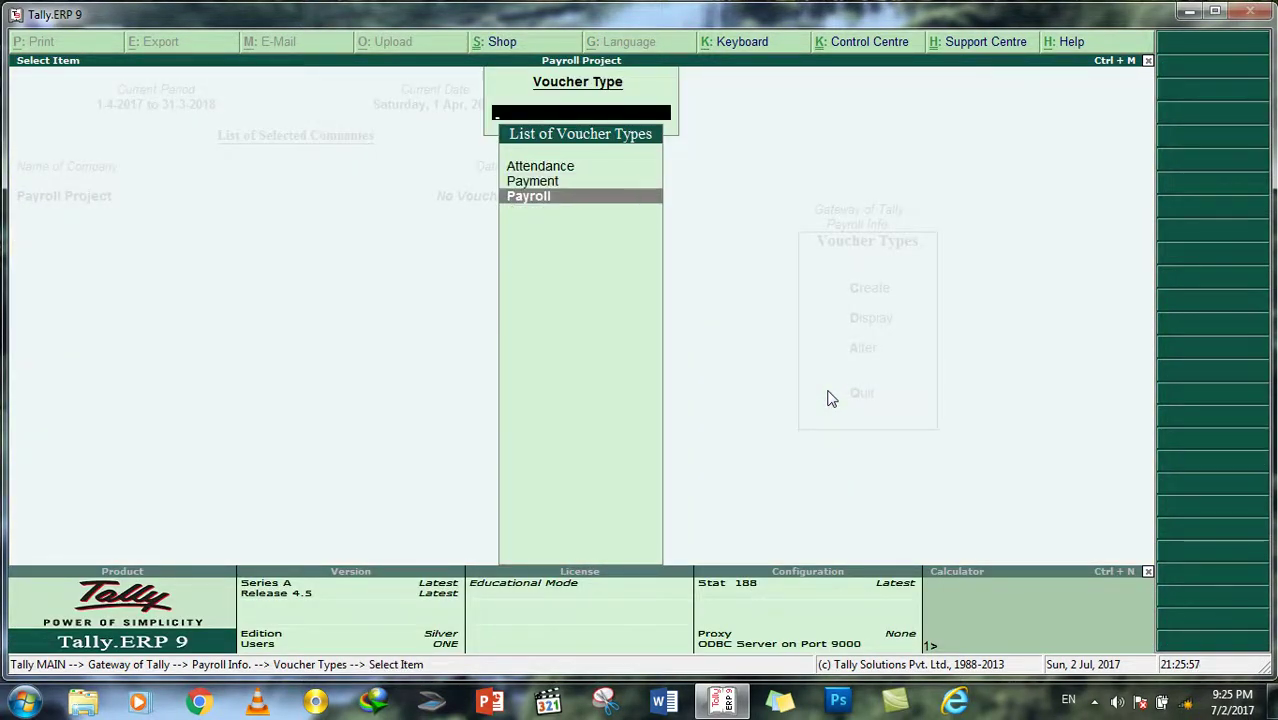
key("Return")
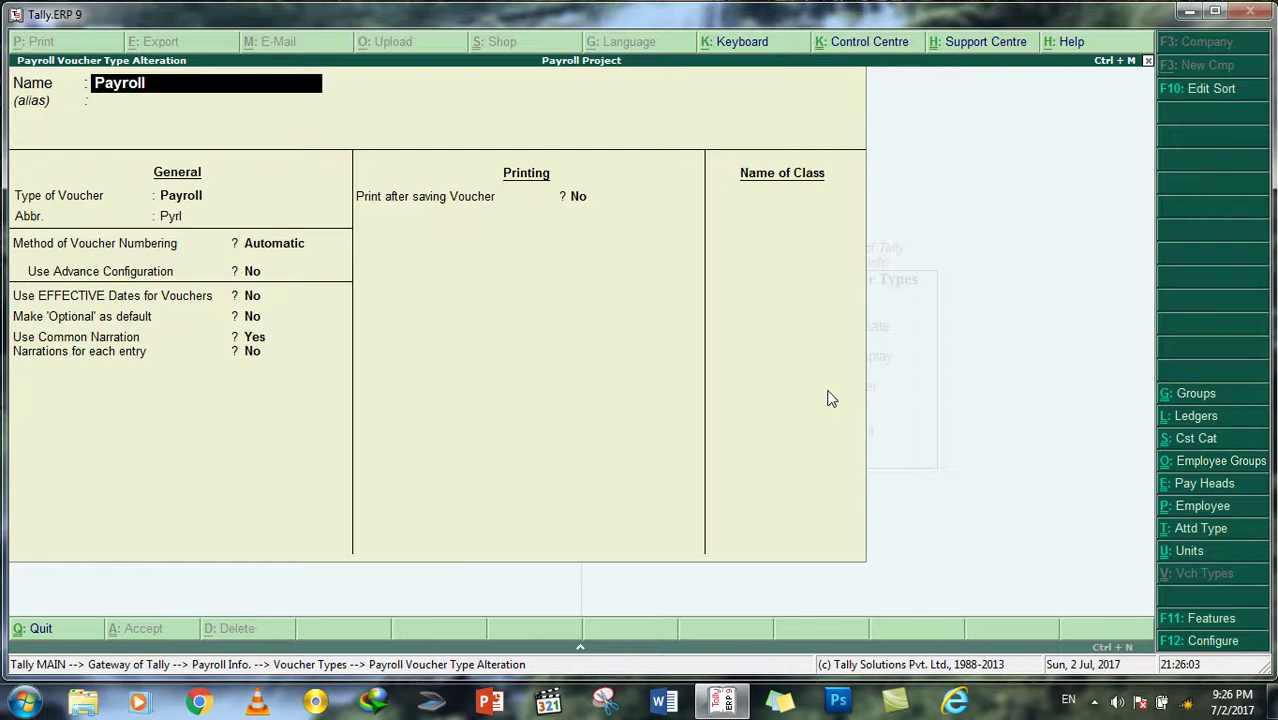
Step: Step through the Payroll voucher fields, keeping automatic numbering and printing after saving off
key("Return")
key("Return")
key("Return")
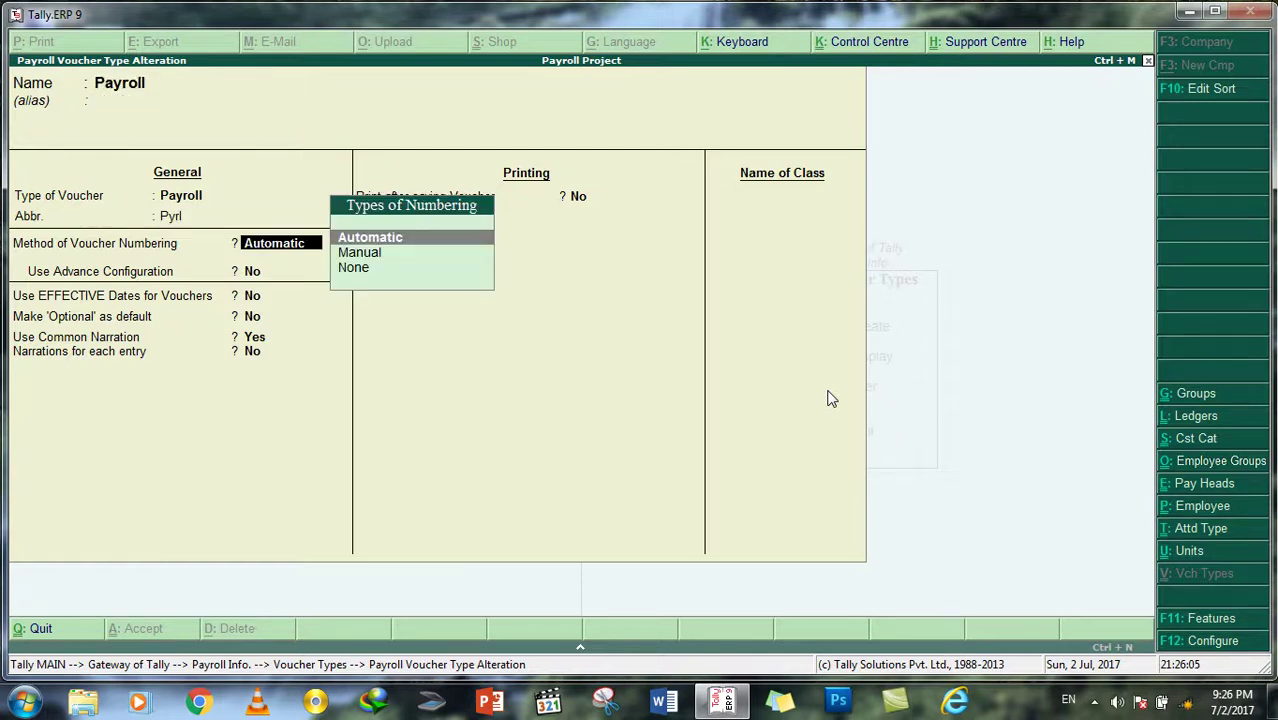
key("Return")
key("Return")
key("Return")
key("Return")
key("Return")
key("Return")
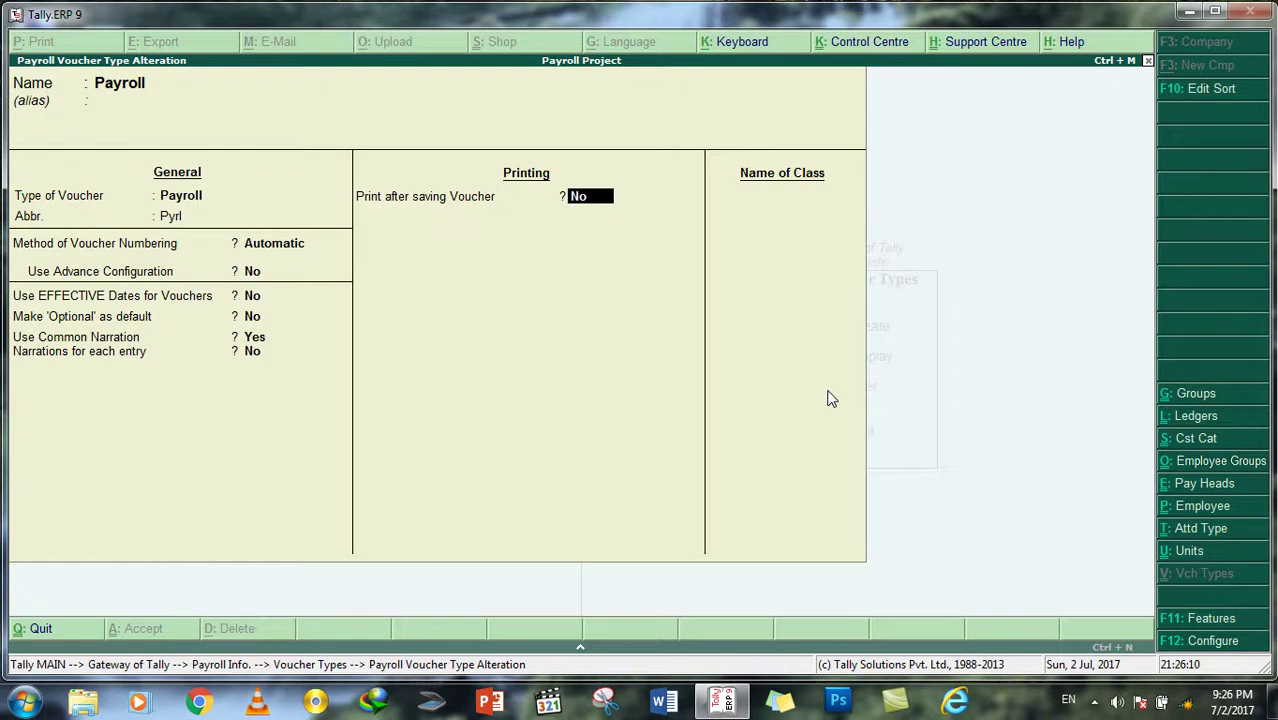
key("Return")
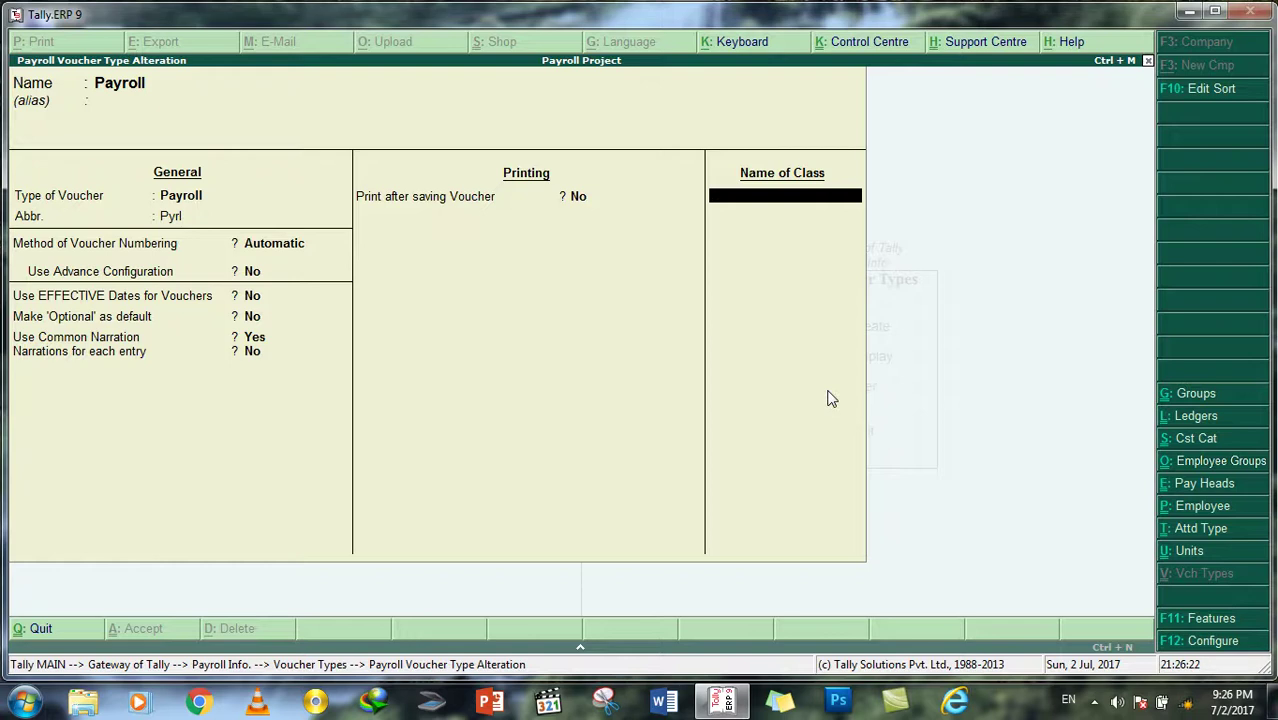
Step: Add a Payroll voucher class named Salary Payable with no excluded or included groups, then start a new ledger
type("Salary Payable")
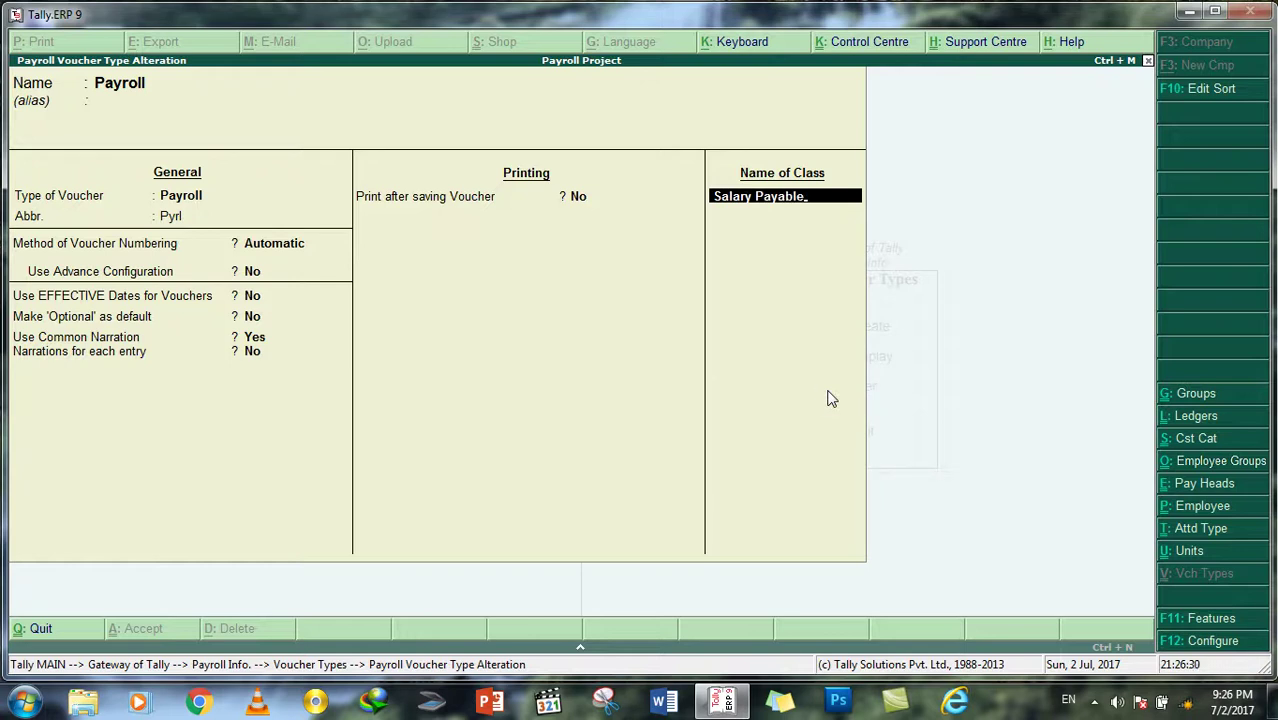
key("Return")
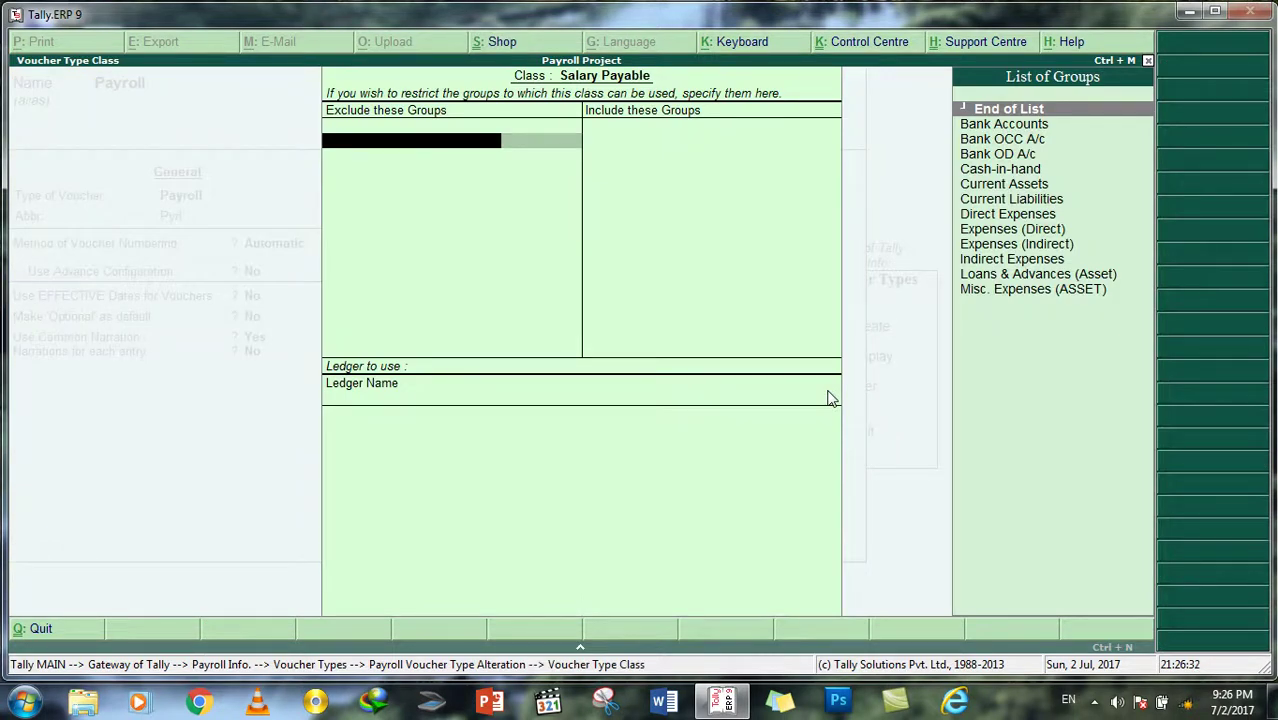
key("Return")
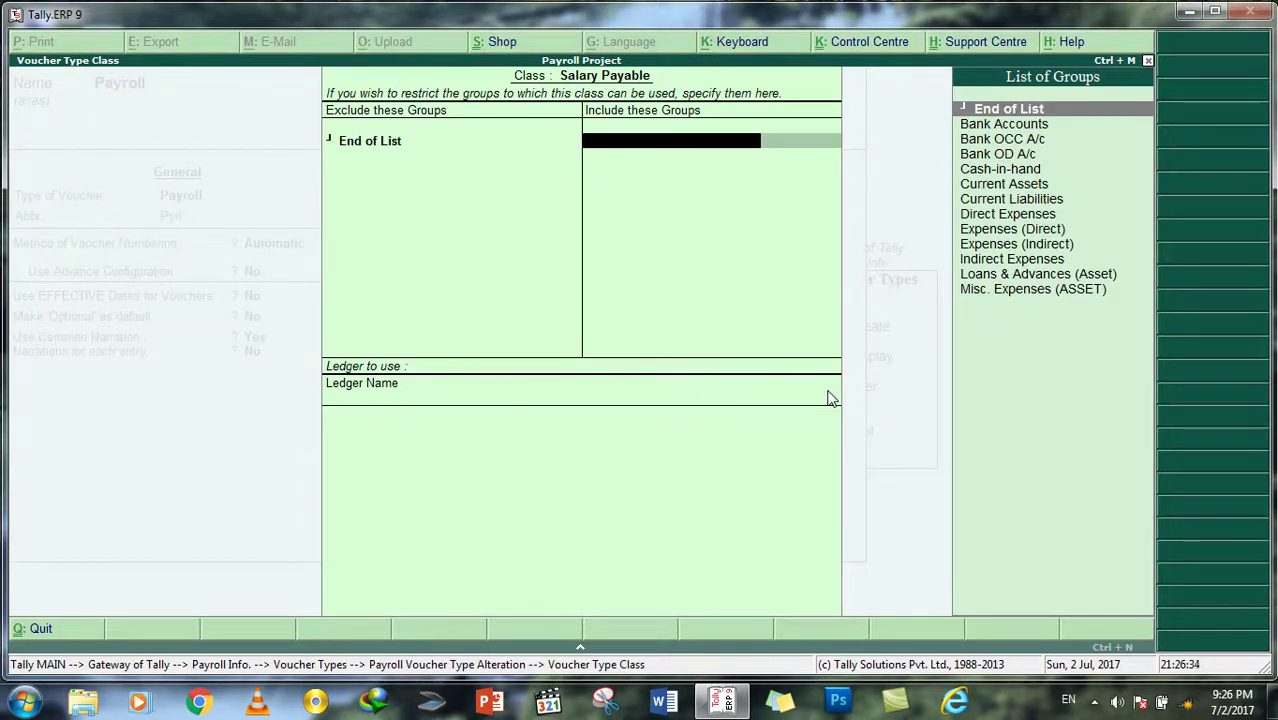
key("Return")
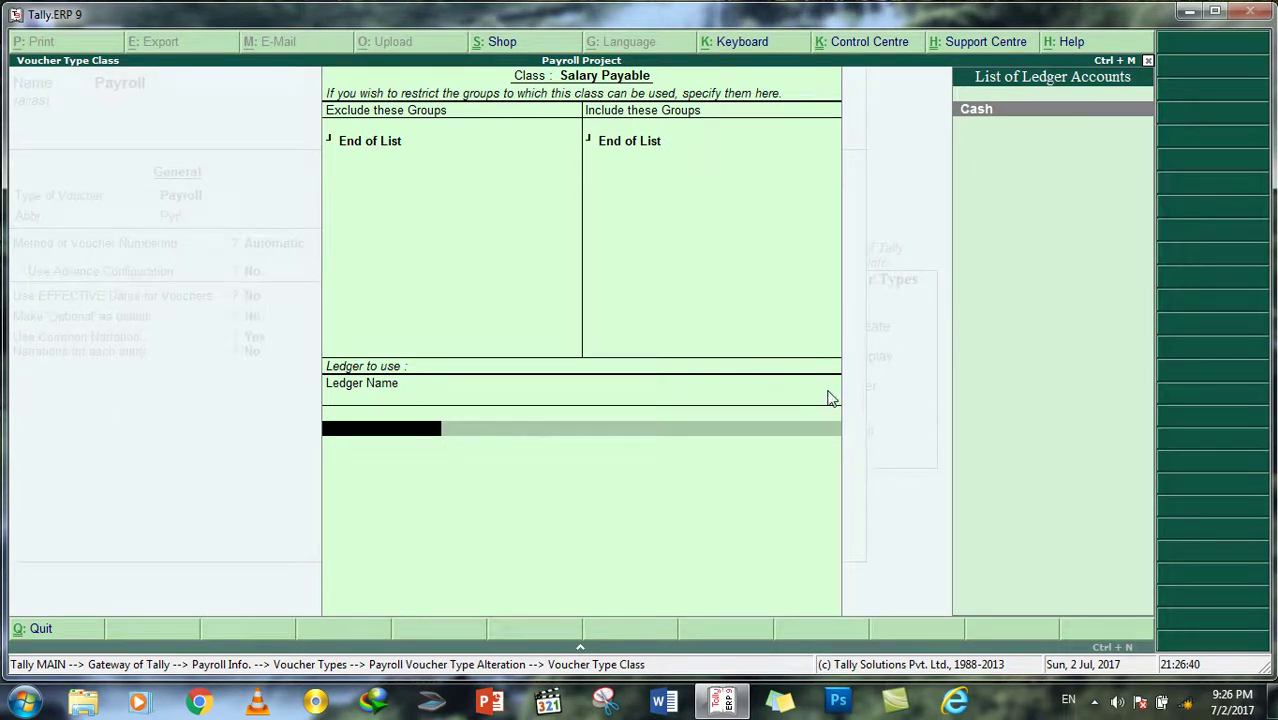
key("alt+c")
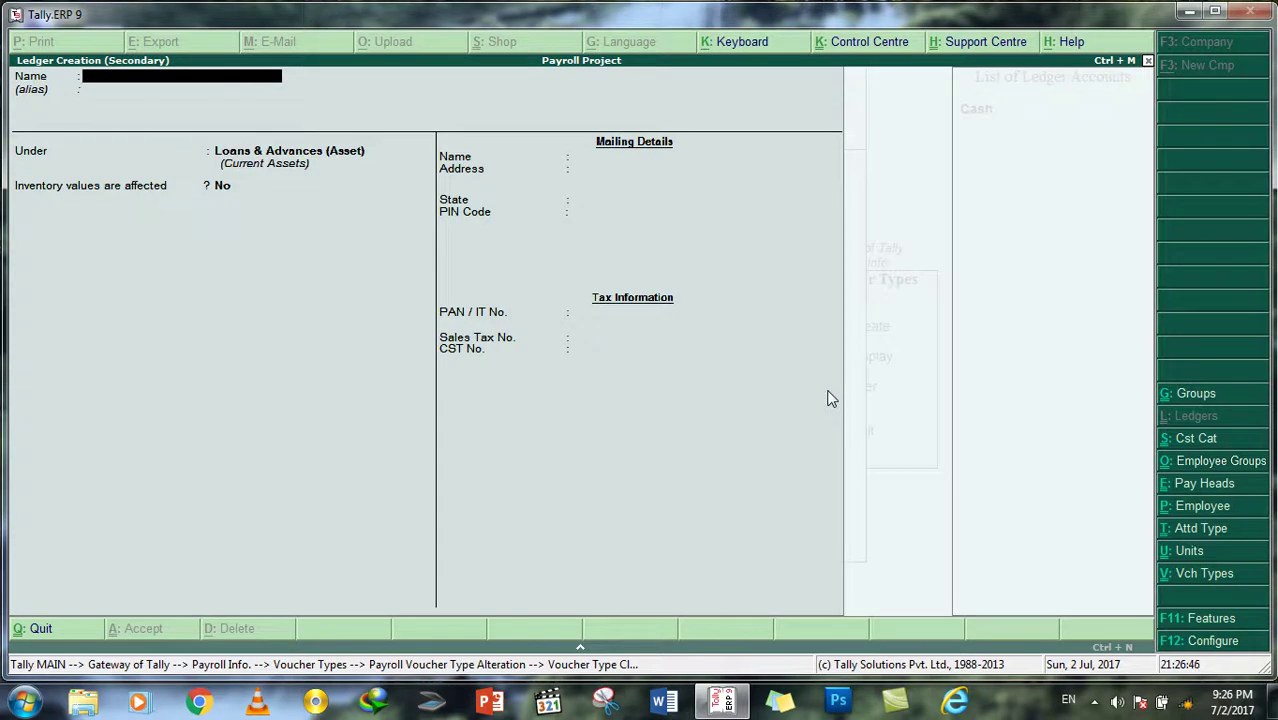
Step: Create a ledger named Monthly Salary under the Indirect Expenses group and save it
type("Monthl")
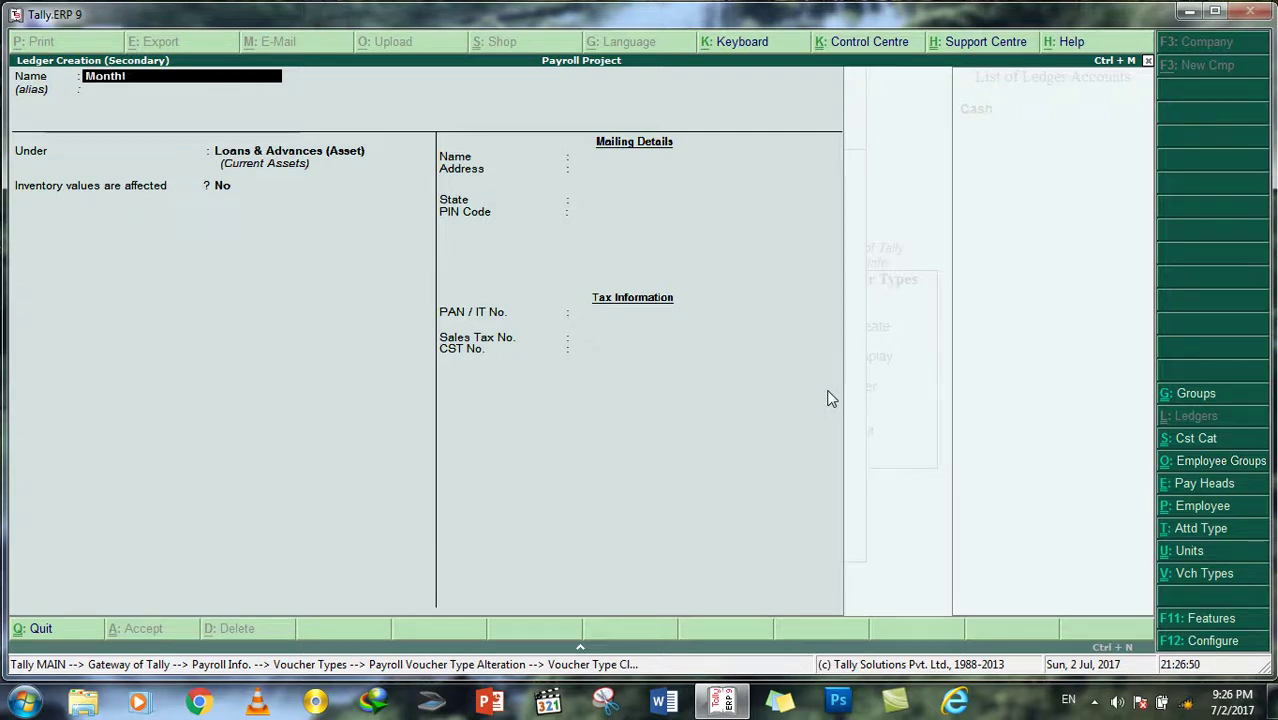
type("y Salary")
key("End")
key("Return")
key("Return")
key("Return")
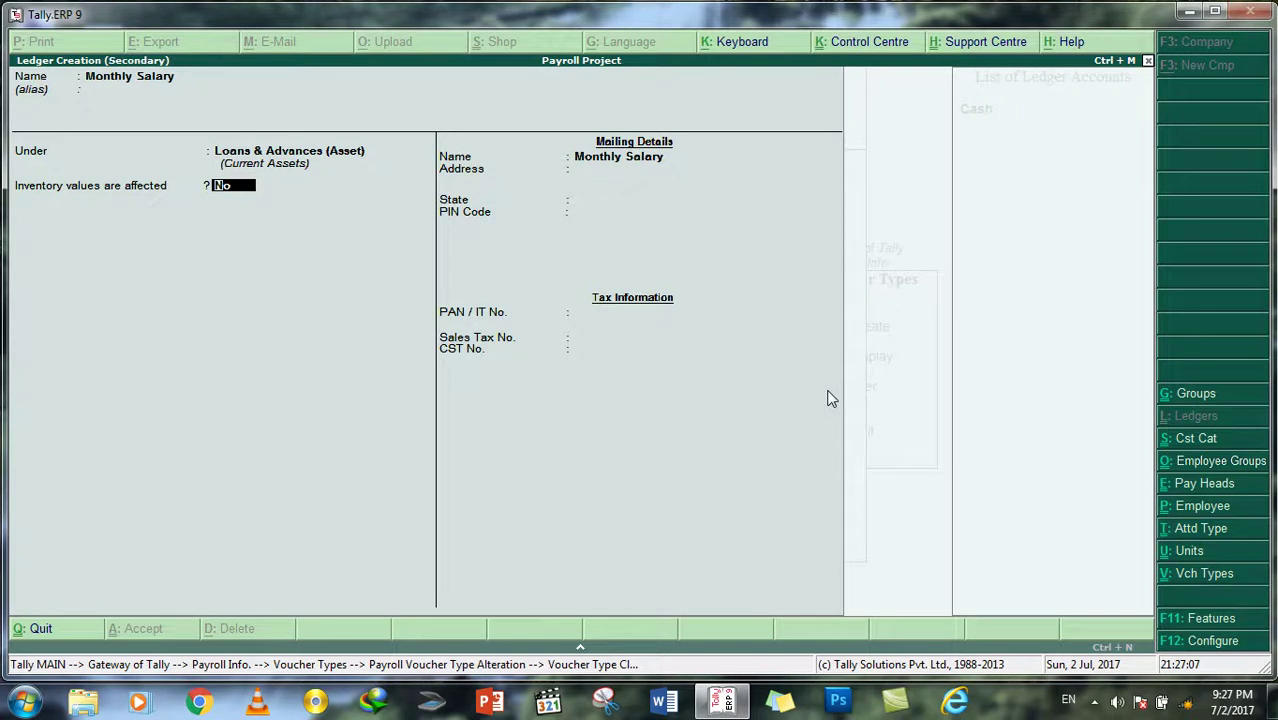
key("BackSpace")
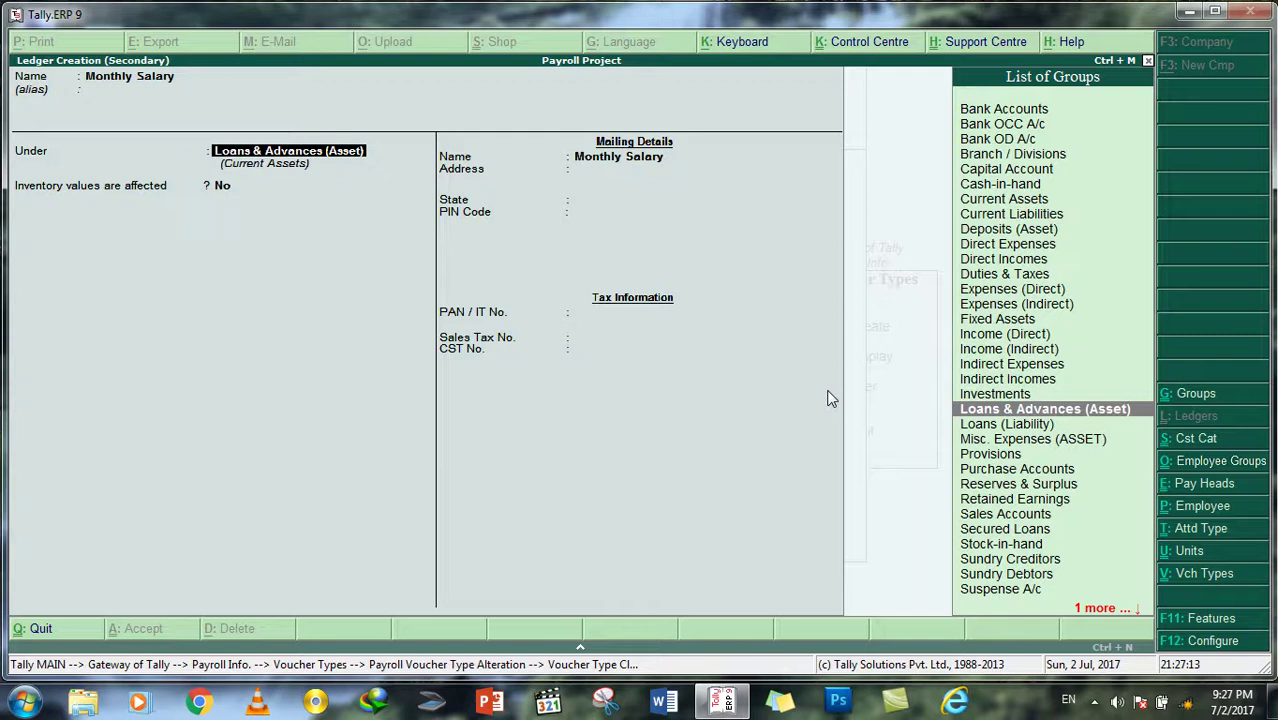
key("Up")
key("Up")
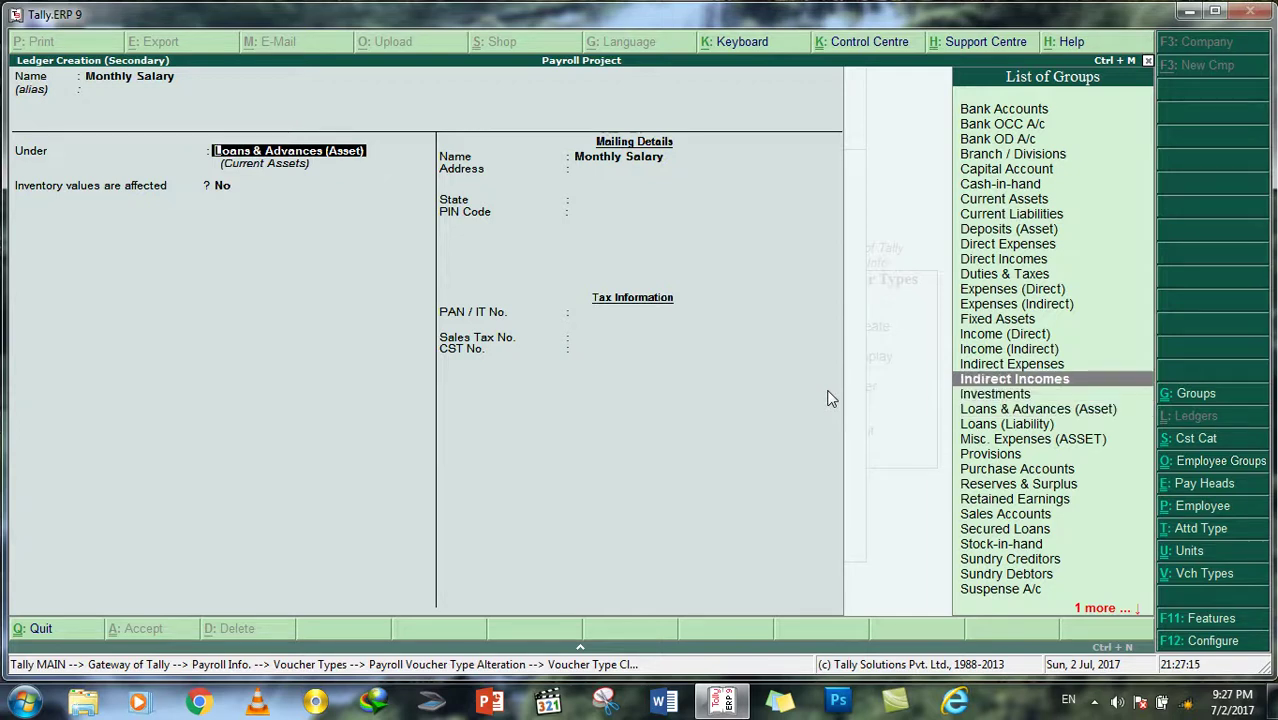
key("BackSpace")
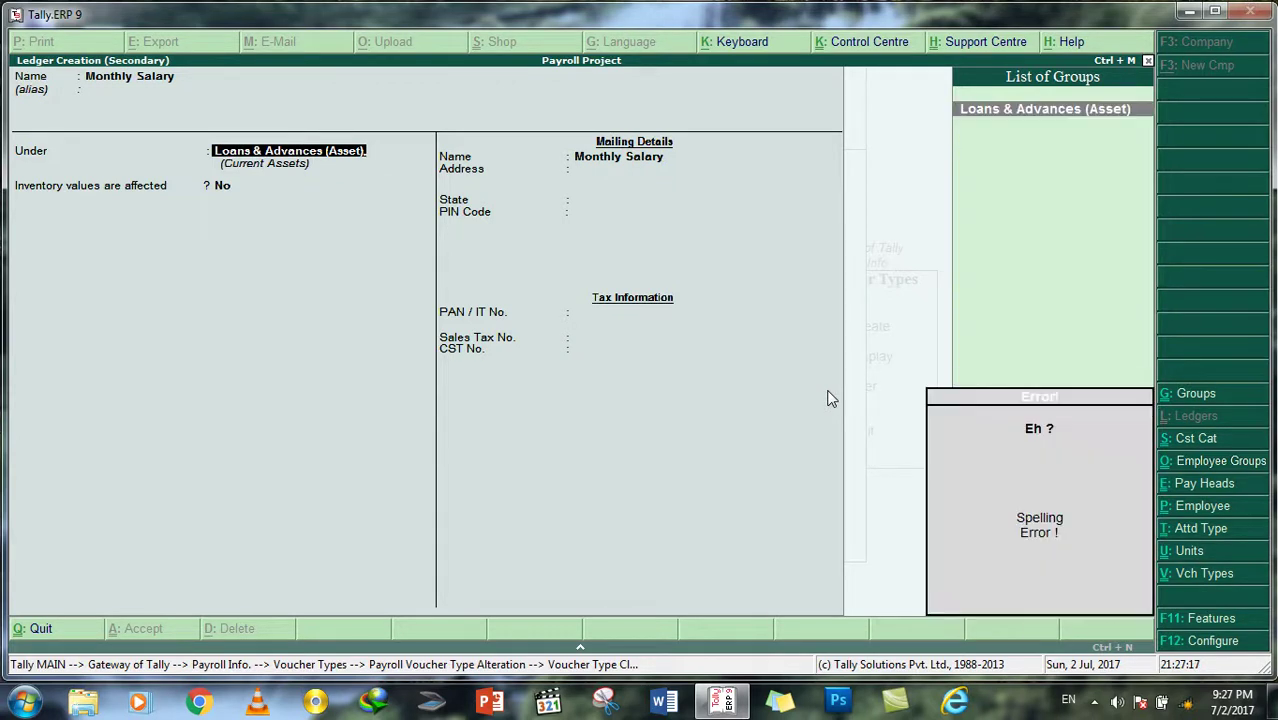
key("BackSpace")
key("BackSpace")
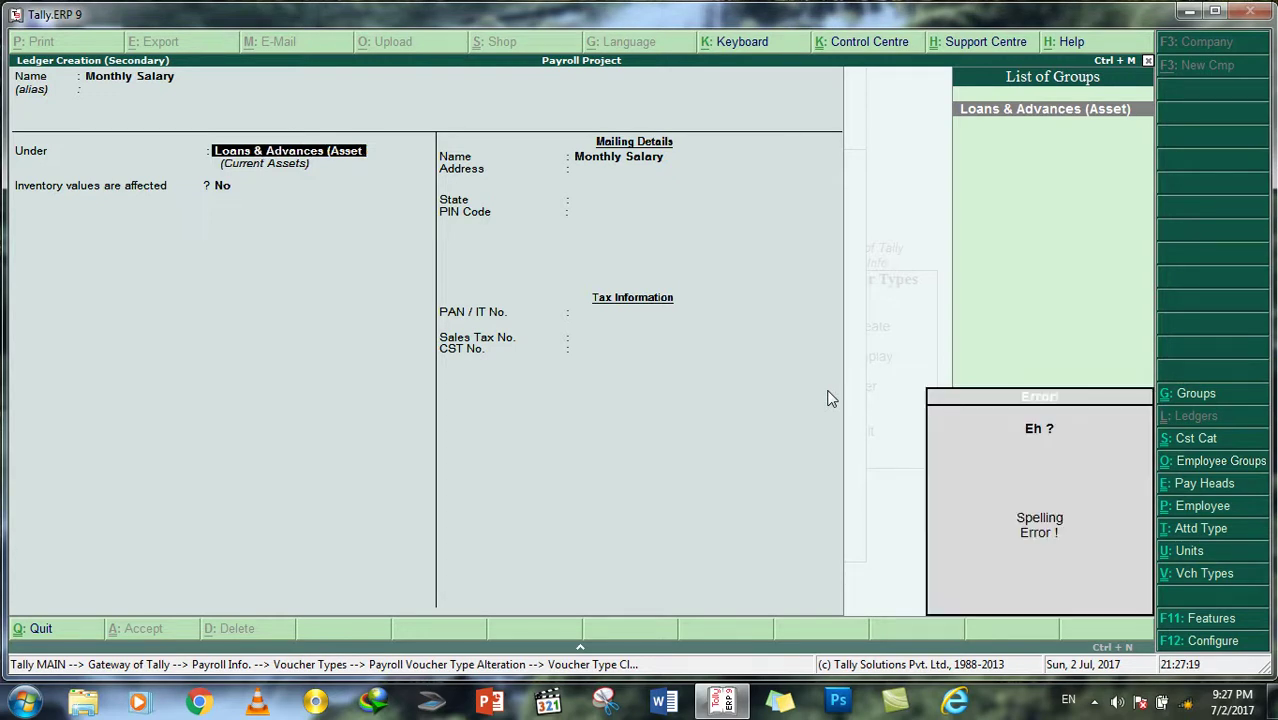
key("BackSpace")
key("BackSpace")
key("BackSpace")
key("BackSpace")
key("BackSpace")
key("BackSpace")
key("BackSpace")
key("BackSpace")
key("BackSpace")
key("BackSpace")
key("BackSpace")
key("BackSpace")
key("BackSpace")
key("BackSpace")
key("BackSpace")
key("BackSpace")
key("BackSpace")
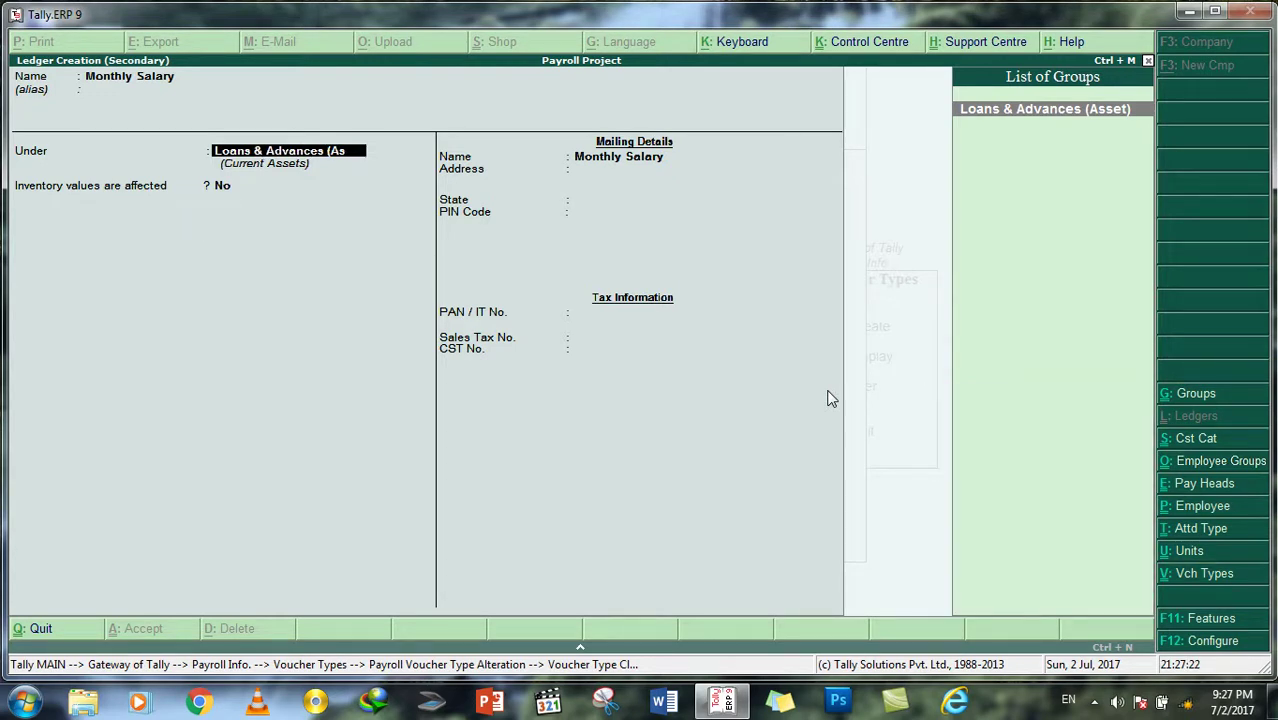
key("BackSpace")
key("BackSpace")
key("BackSpace")
key("BackSpace")
key("BackSpace")
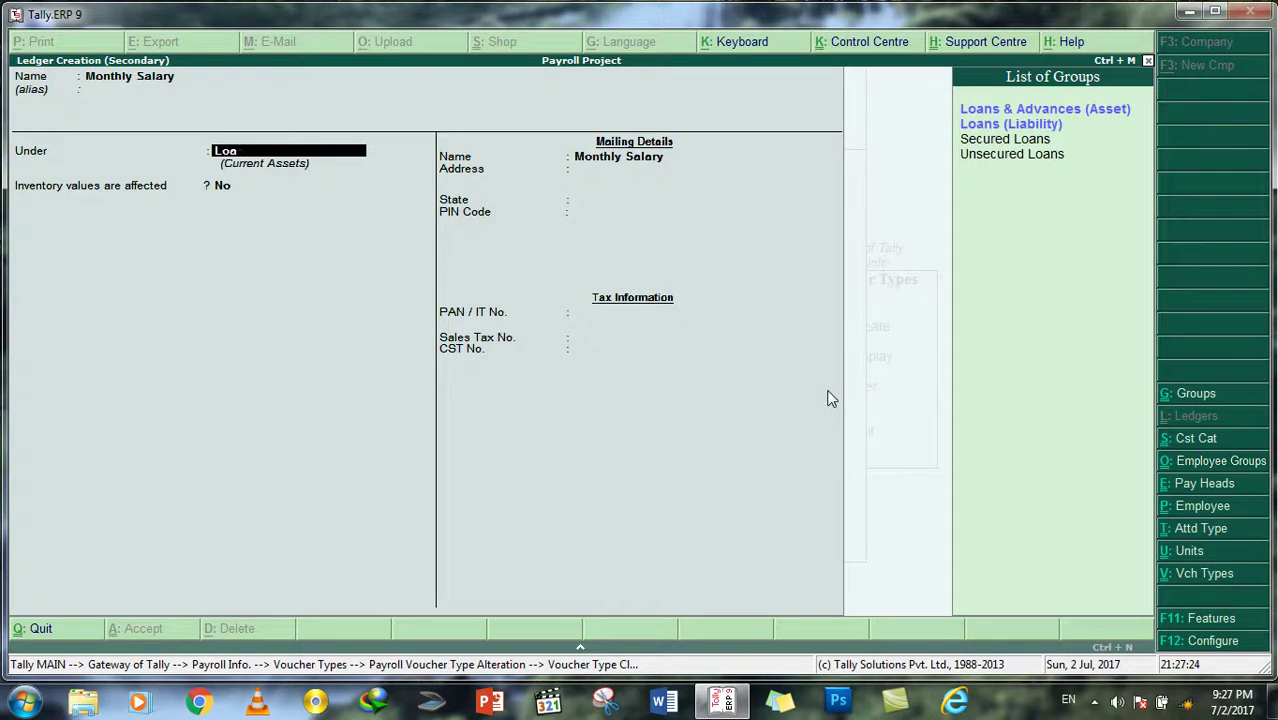
type("Ind")
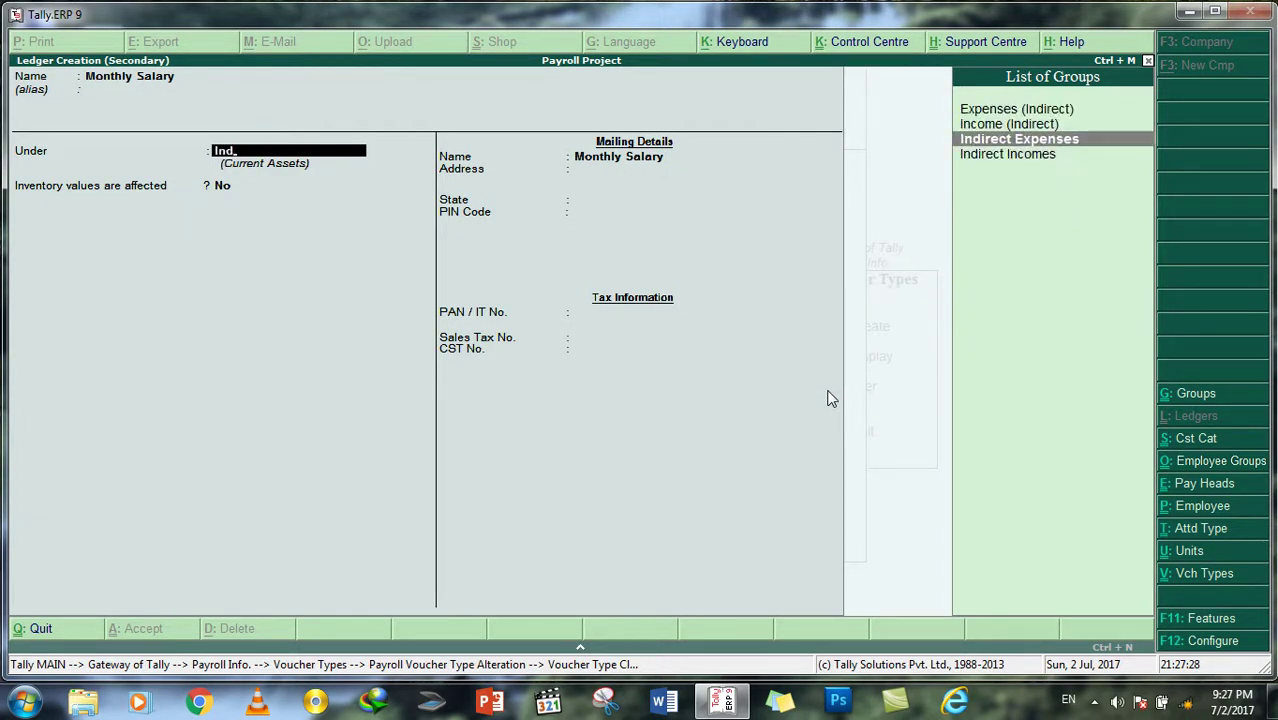
key("Return")
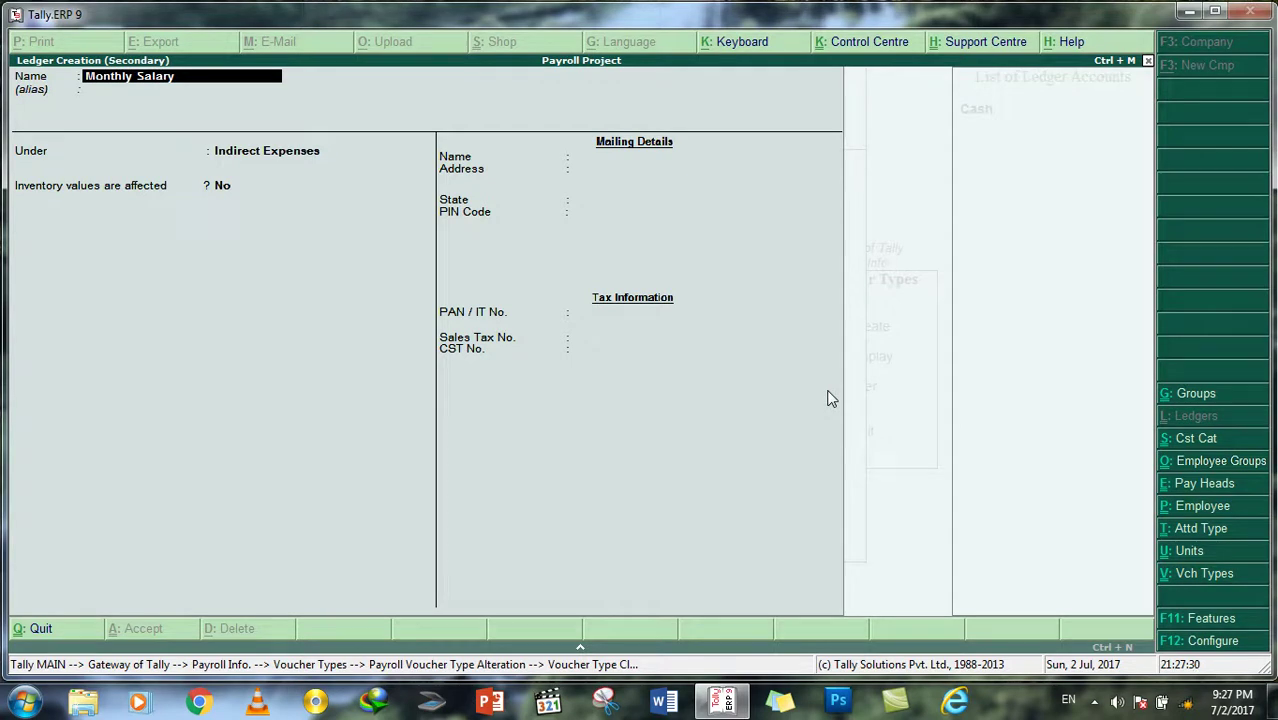
key("Return")
key("Return")
key("Return")
key("Return")
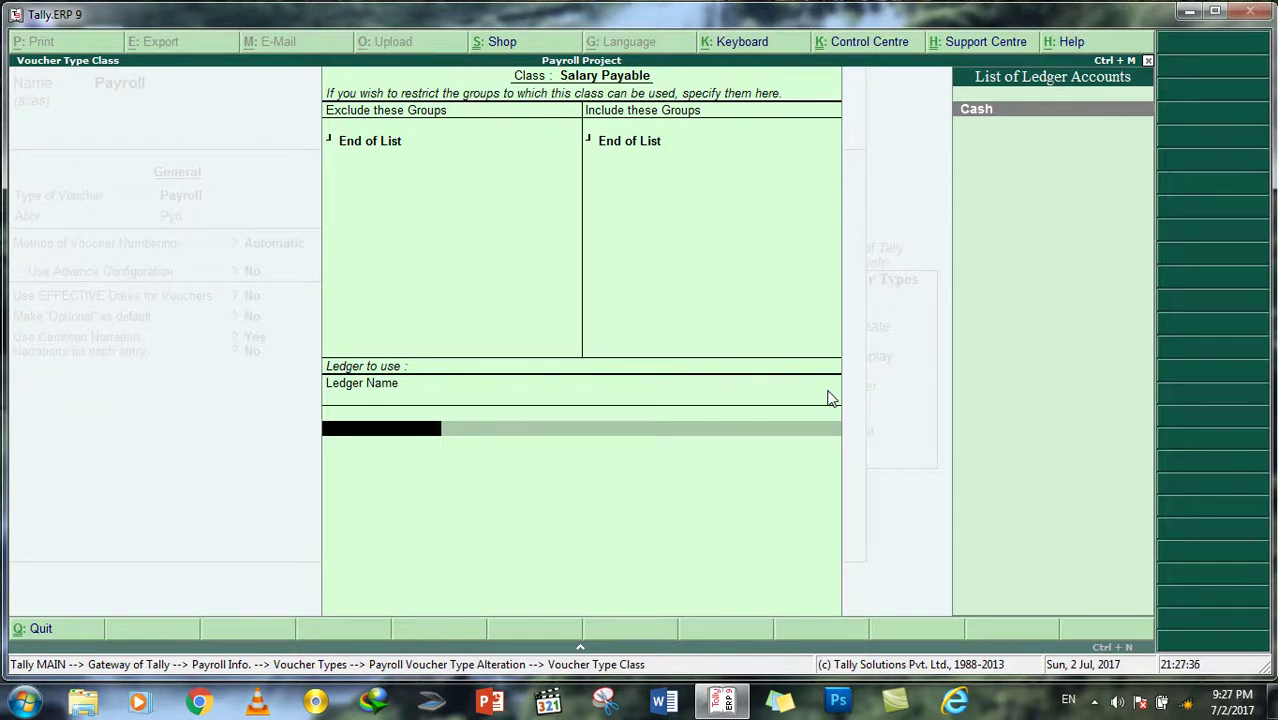
Step: Discard the open ledger form and rename the Payroll voucher class to Salary, with no excluded groups
key("alt+c")
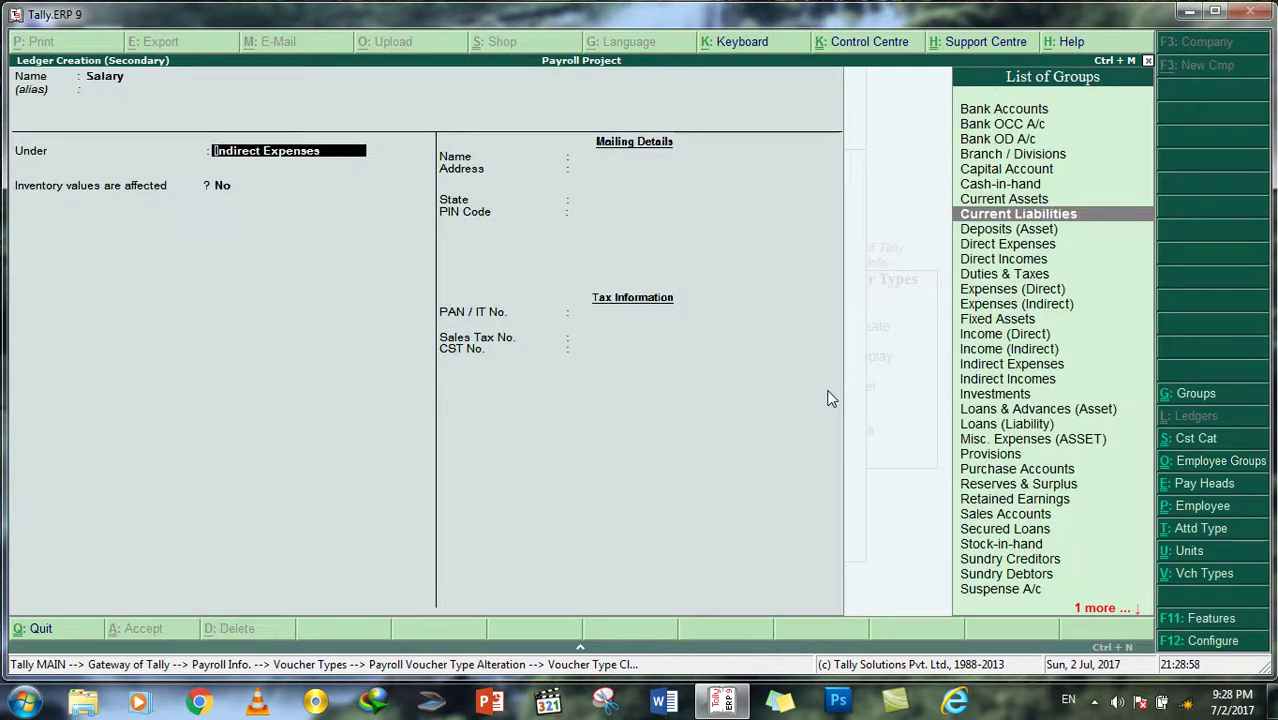
key("BackSpace")
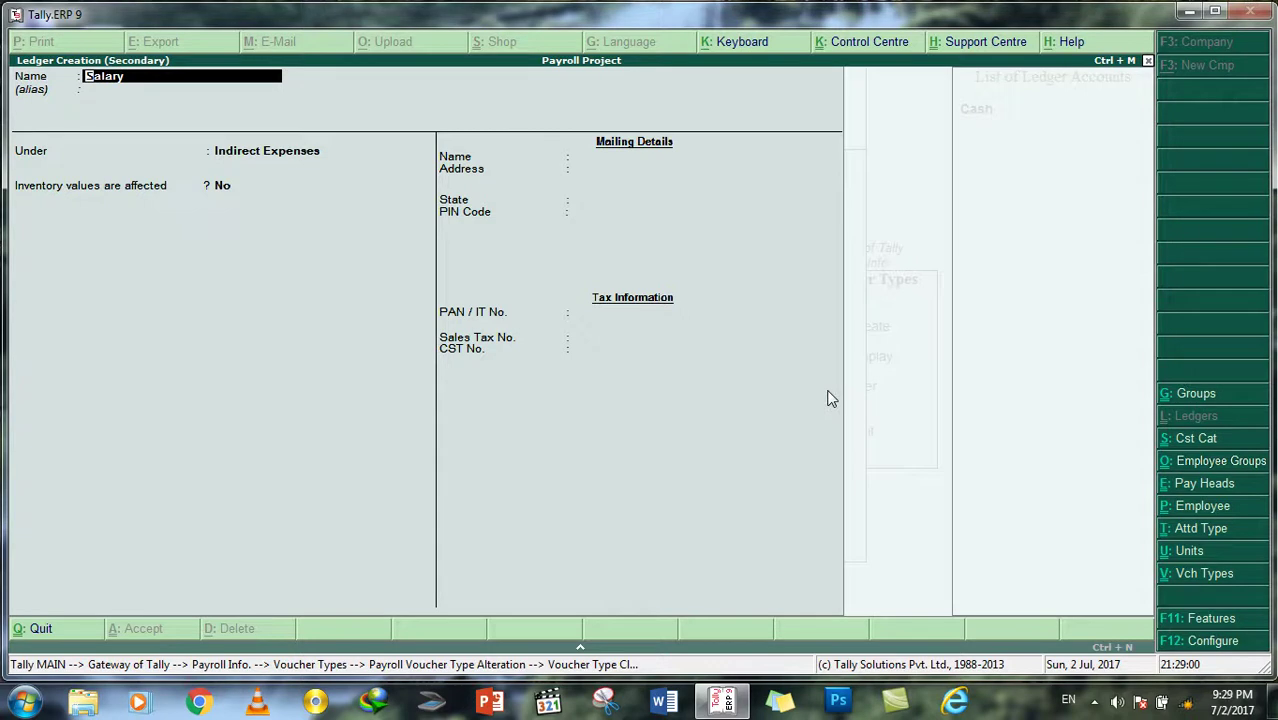
key("Escape")
key("Return")
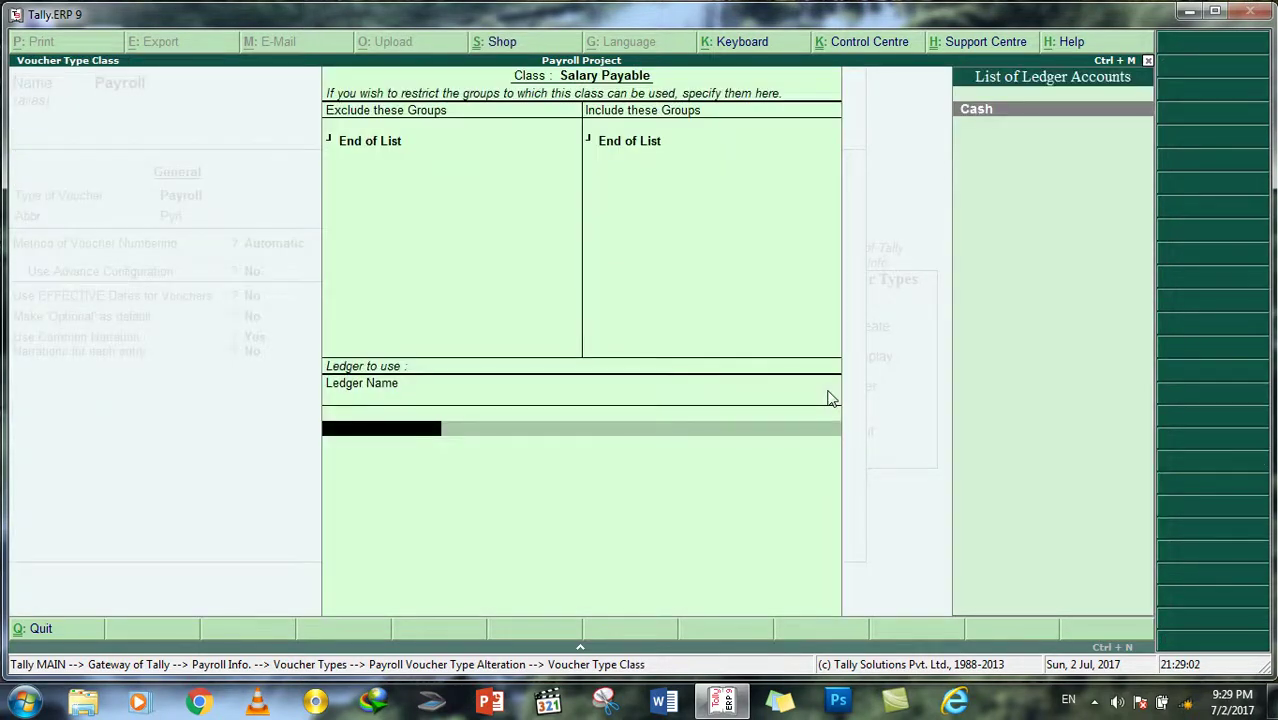
key("BackSpace")
key("ctrl+a")
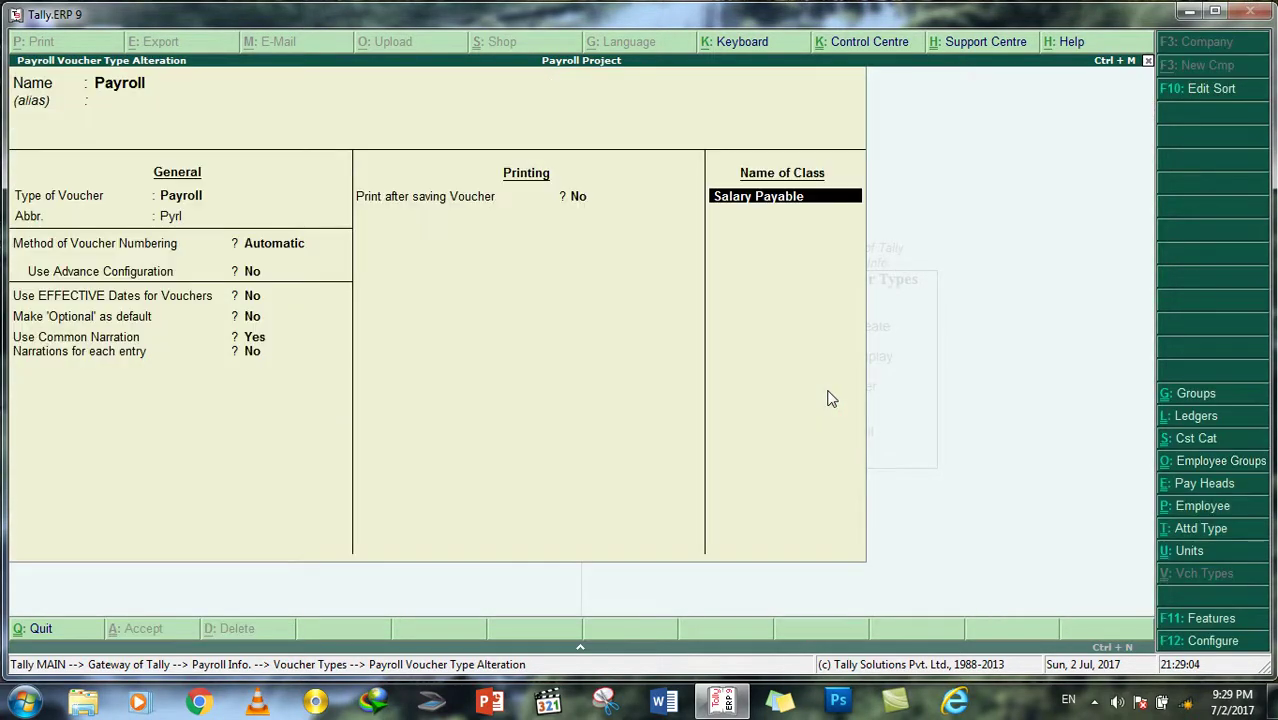
key("Delete")
key("Delete")
key("Delete")
key("Delete")
key("Delete")
key("Delete")
key("Delete")
key("Delete")
key("Delete")
key("Delete")
key("Delete")
key("Delete")
key("Delete")
key("Delete")
type("Salary")
key("Return")
key("Return")
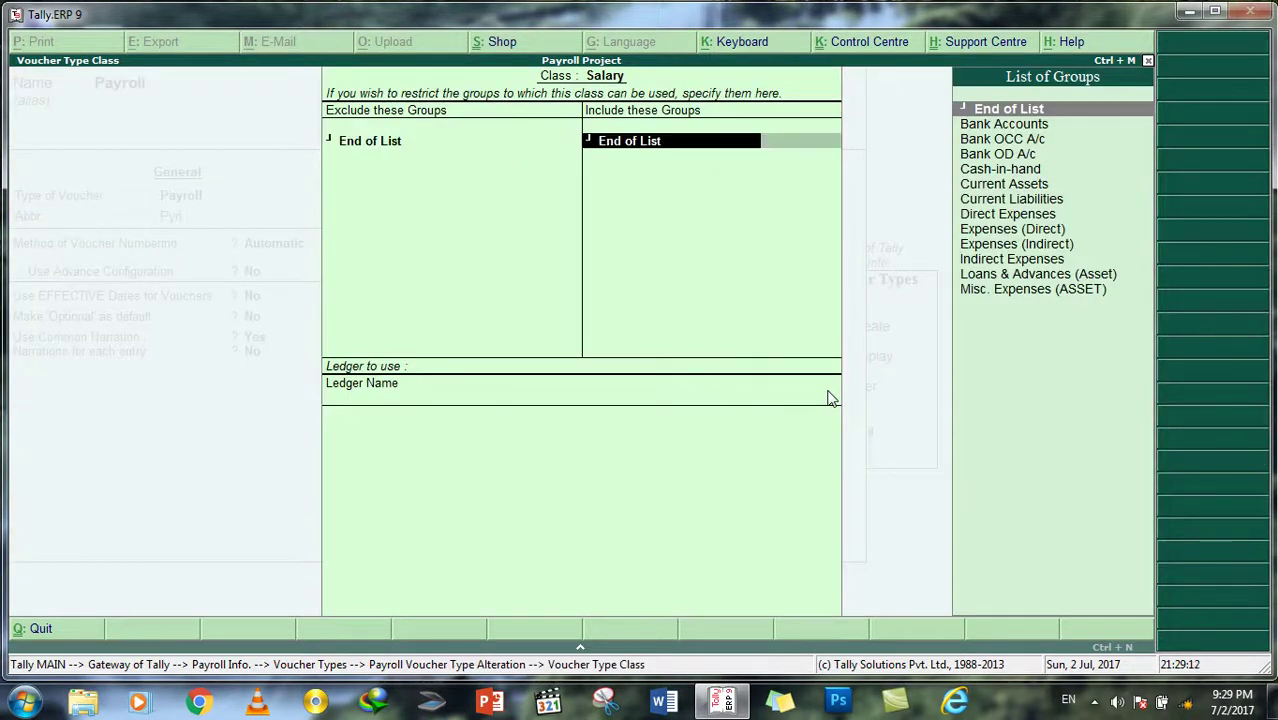
key("Return")
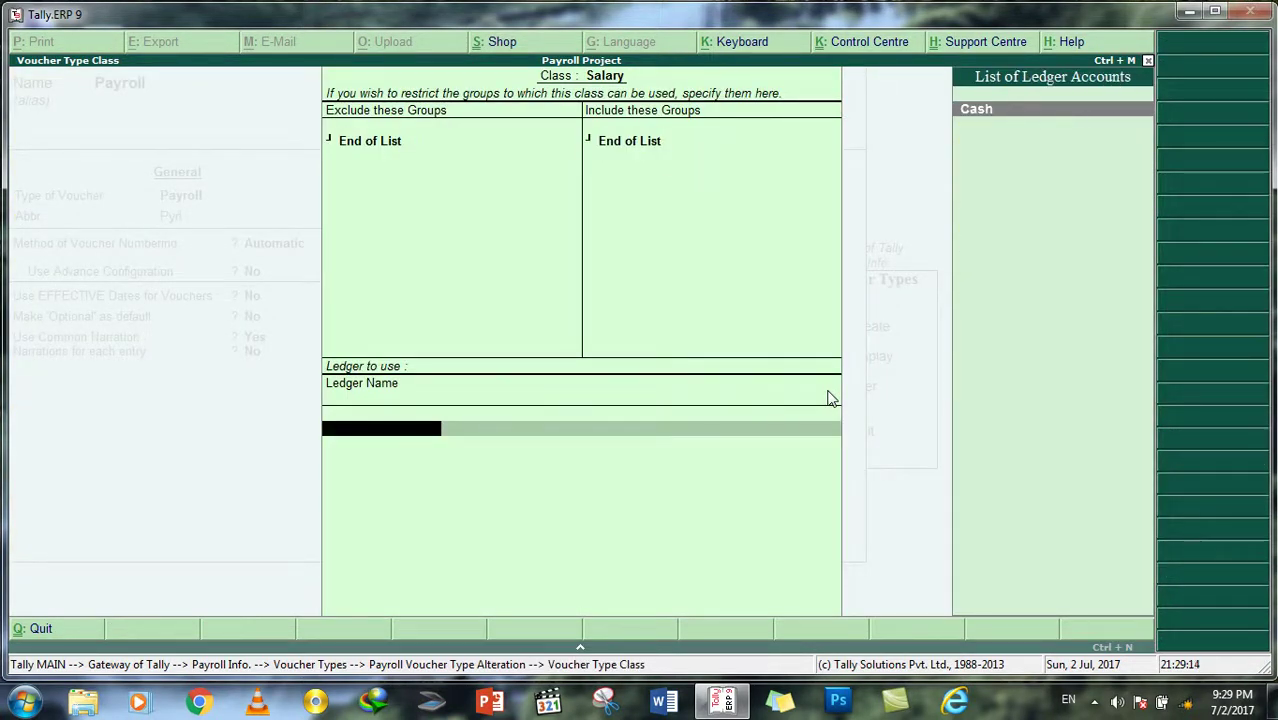
Step: Create a Salary Payable ledger under Current Liabilities
key("alt+c")
type("Salary Pa")
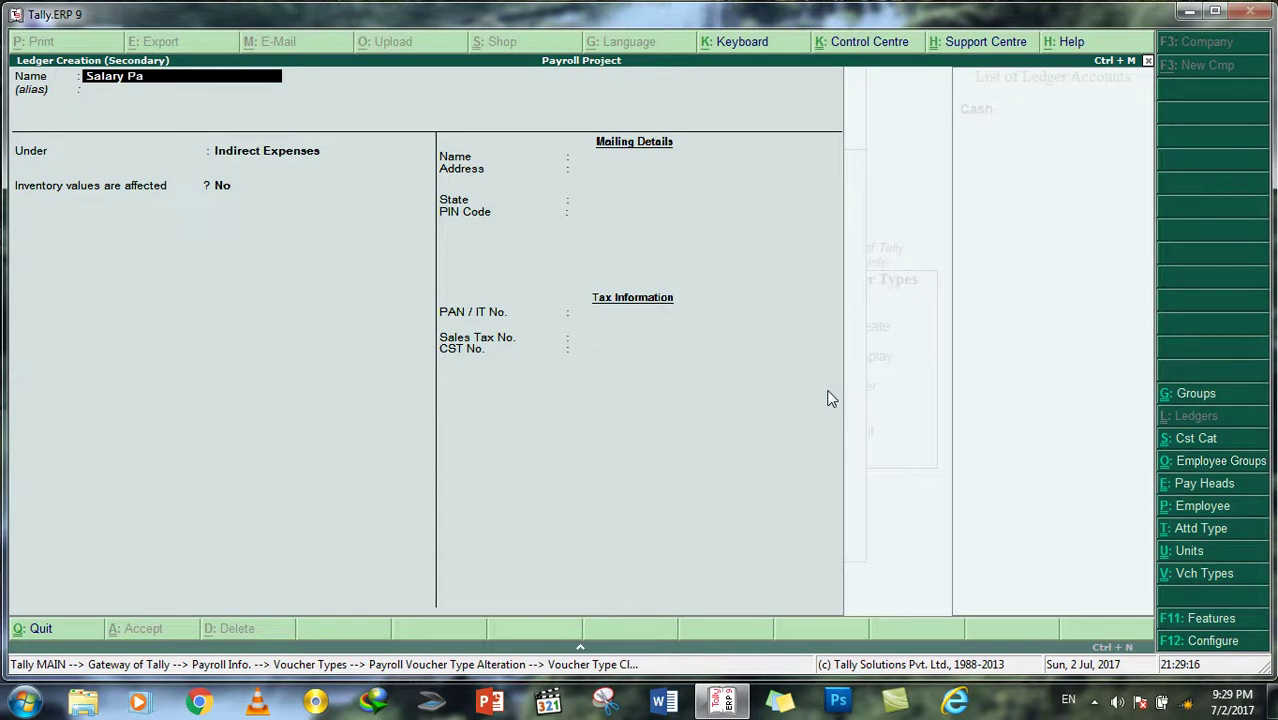
type("yable")
key("Return")
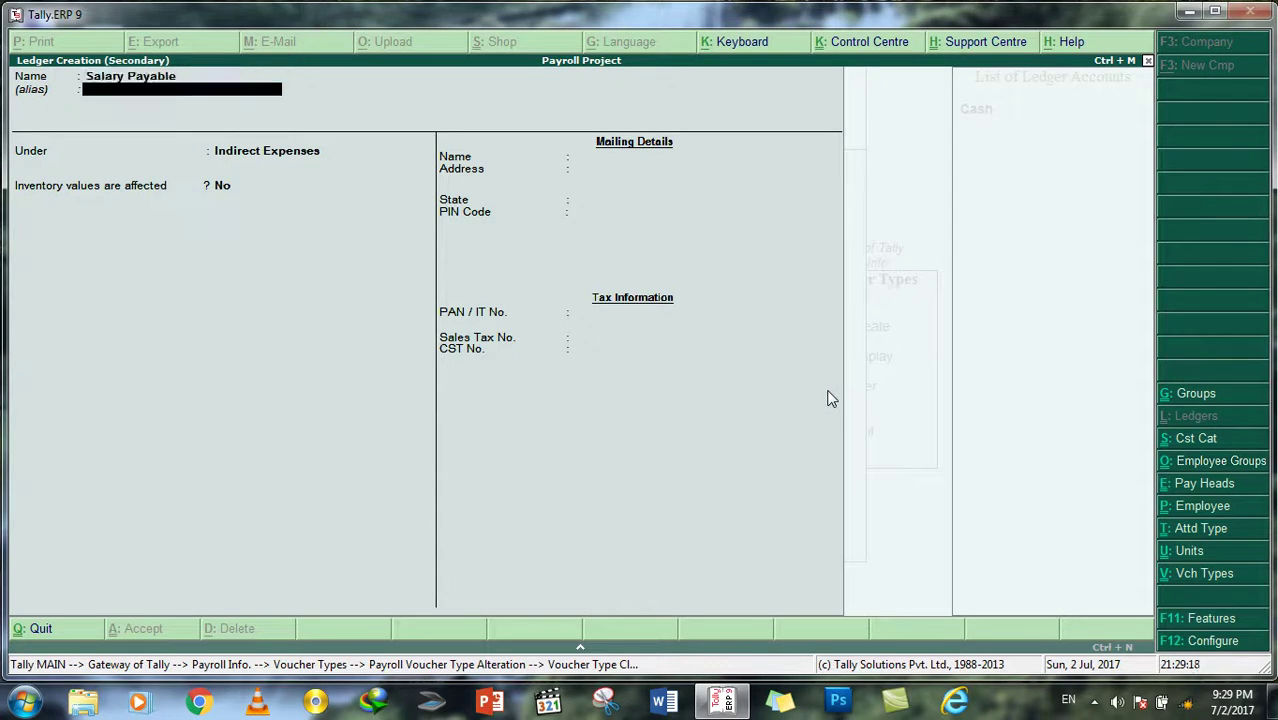
key("Return")
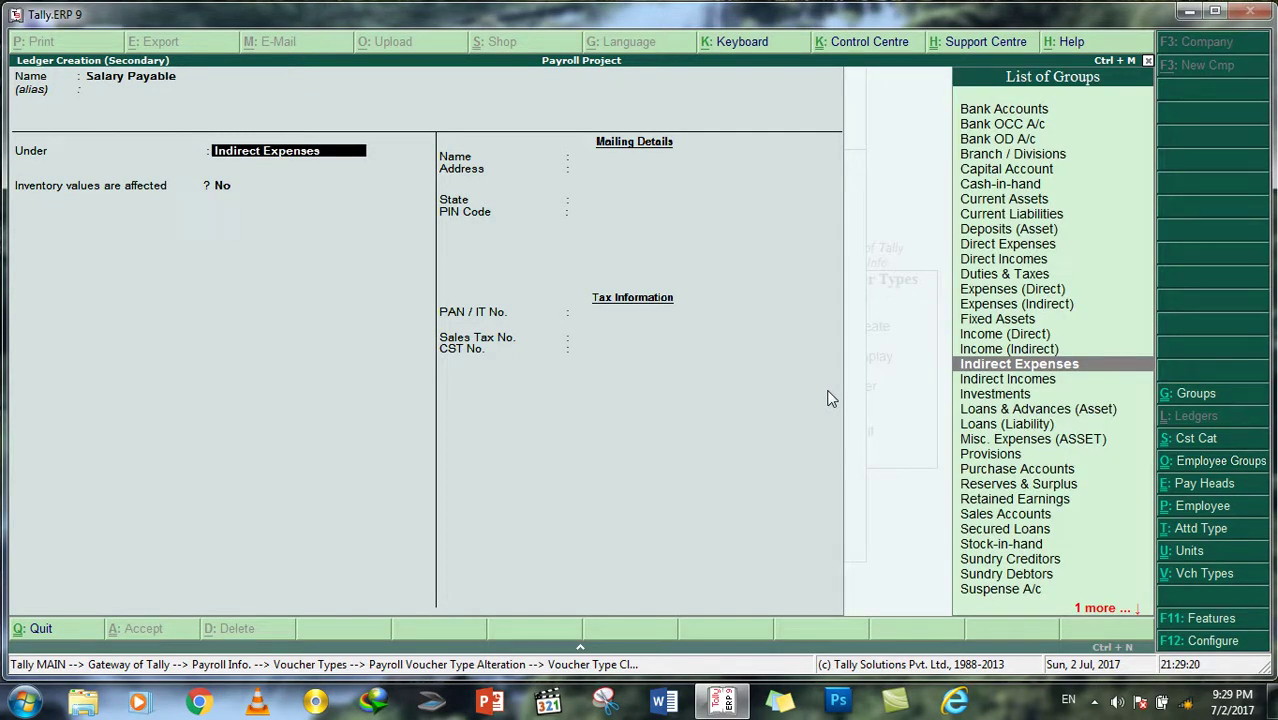
key("Up")
key("Up")
key("Up")
key("Up")
key("Up")
key("Up")
key("Up")
key("Up")
key("Up")
key("Up")
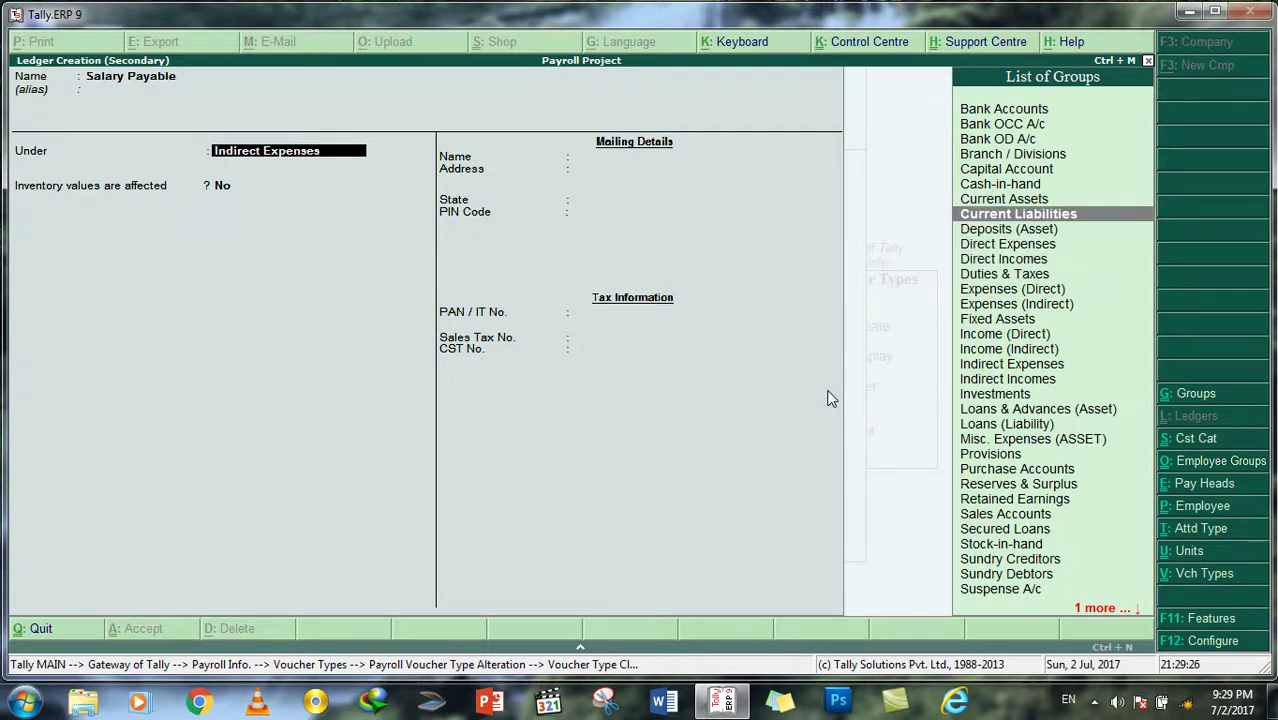
key("Return")
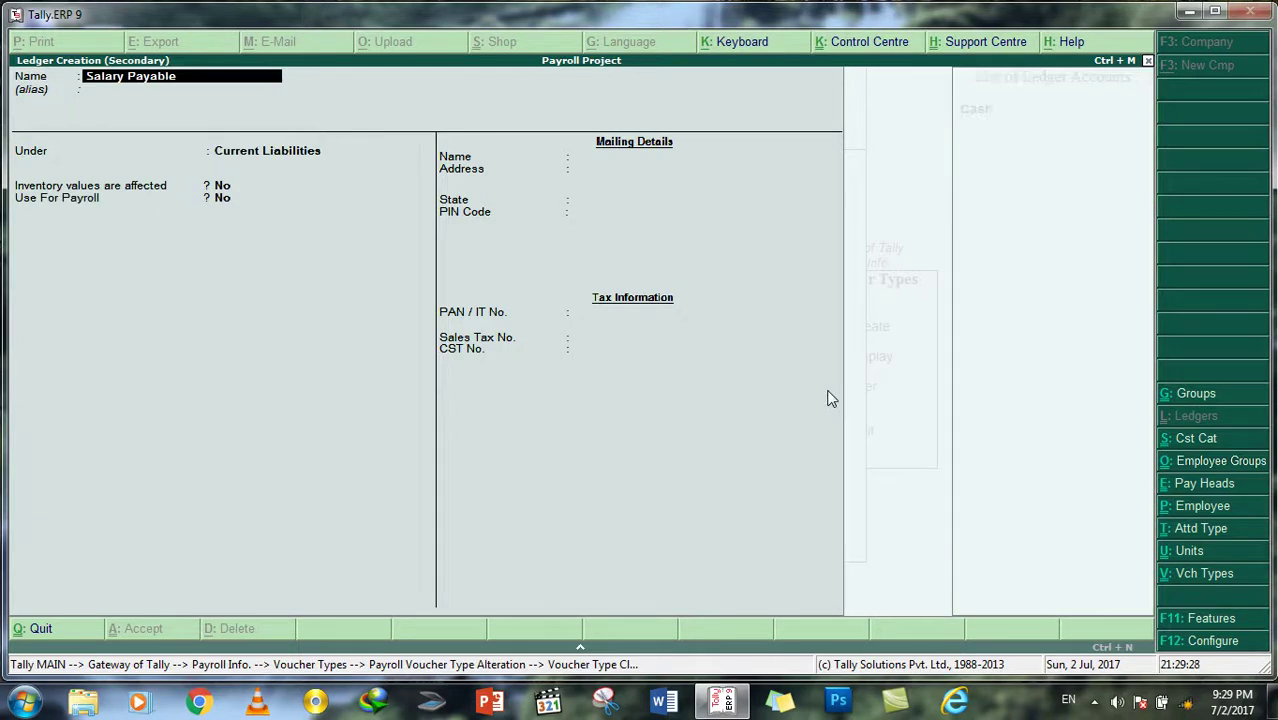
key("BackSpace")
key("Return")
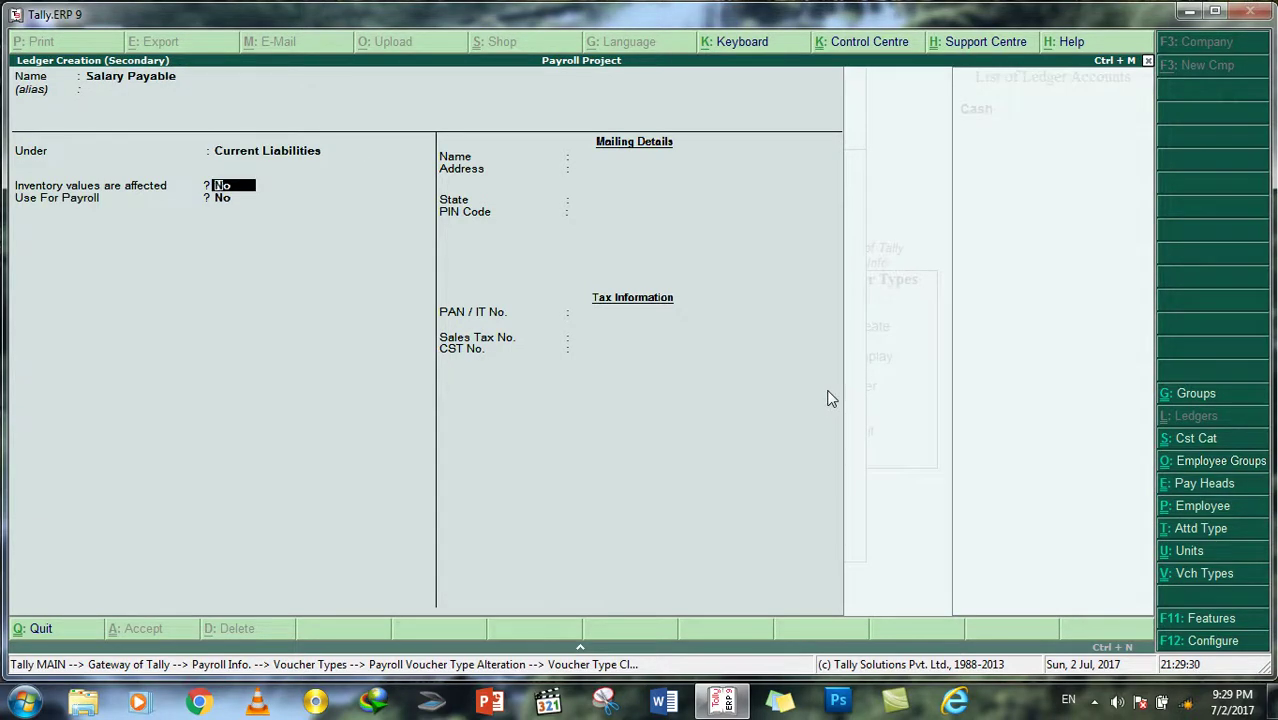
key("Return")
key("Return")
key("Return")
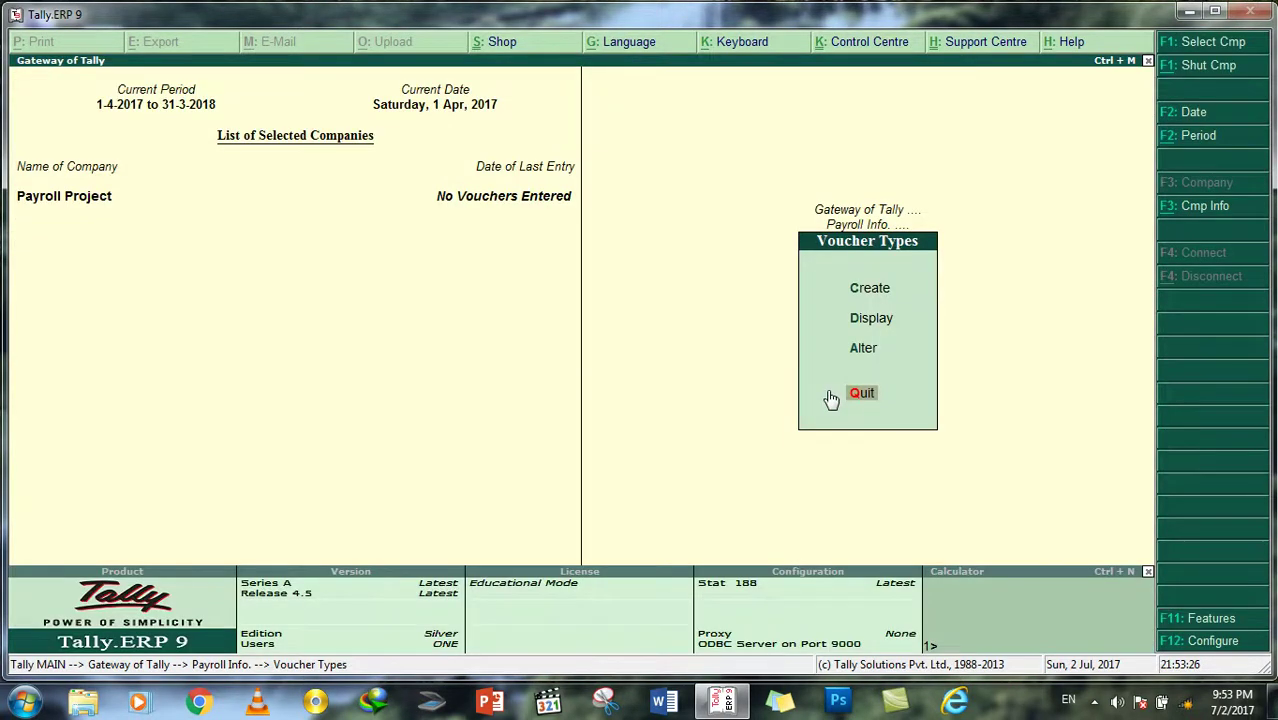
Step: Alter the Payroll voucher type to add a Staff Salary class with no group restrictions
key("Up")
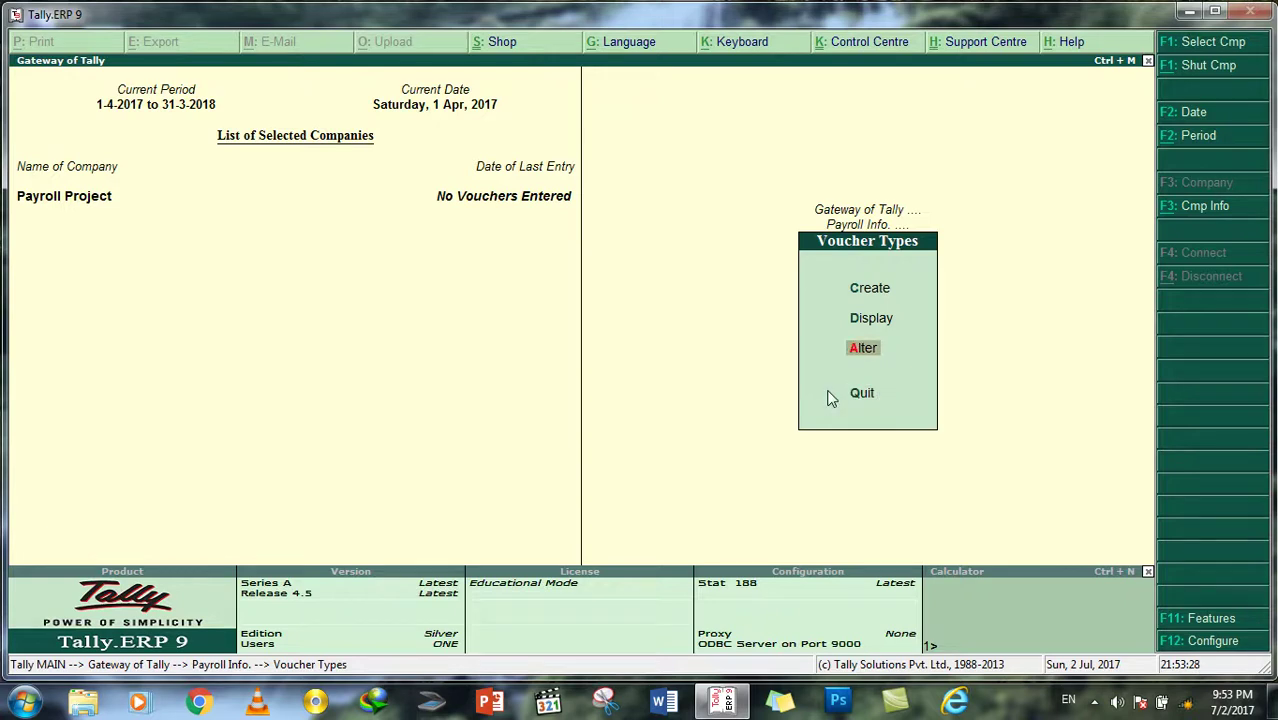
key("Return")
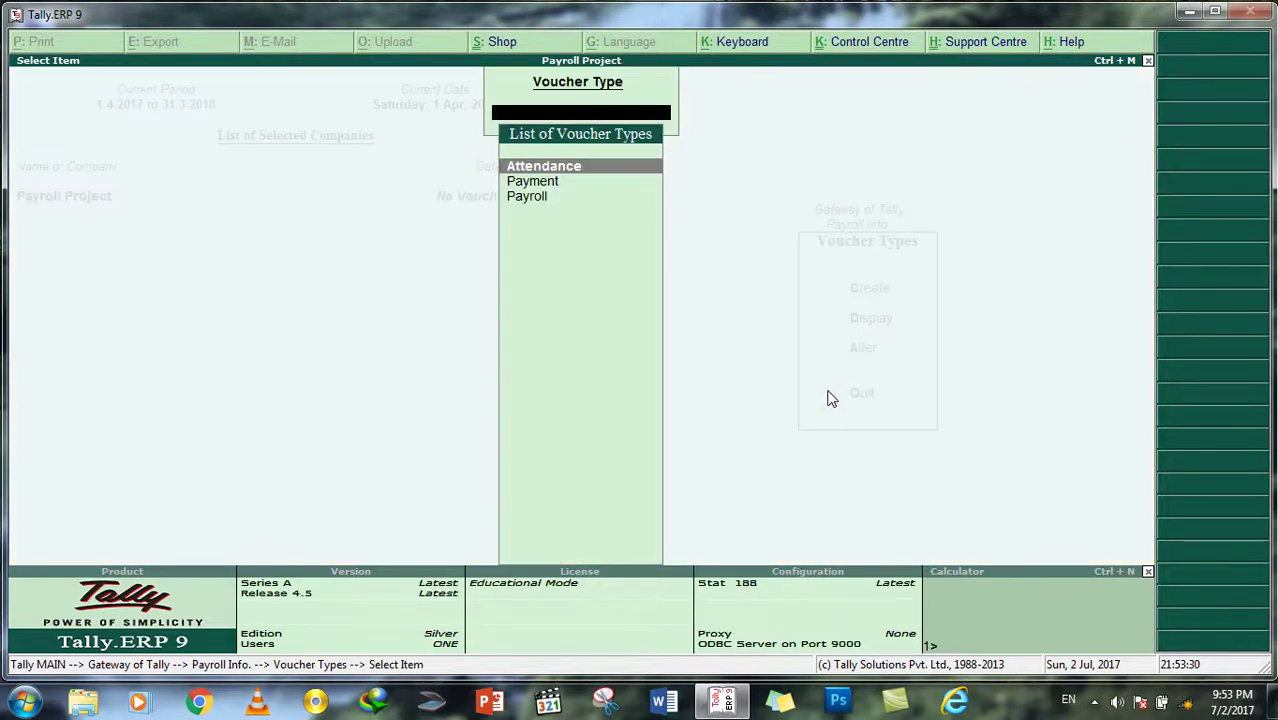
key("Down")
key("Down")
key("Return")
key("Return")
key("Return")
key("Return")
key("Return")
key("Return")
key("Return")
key("Return")
key("Return")
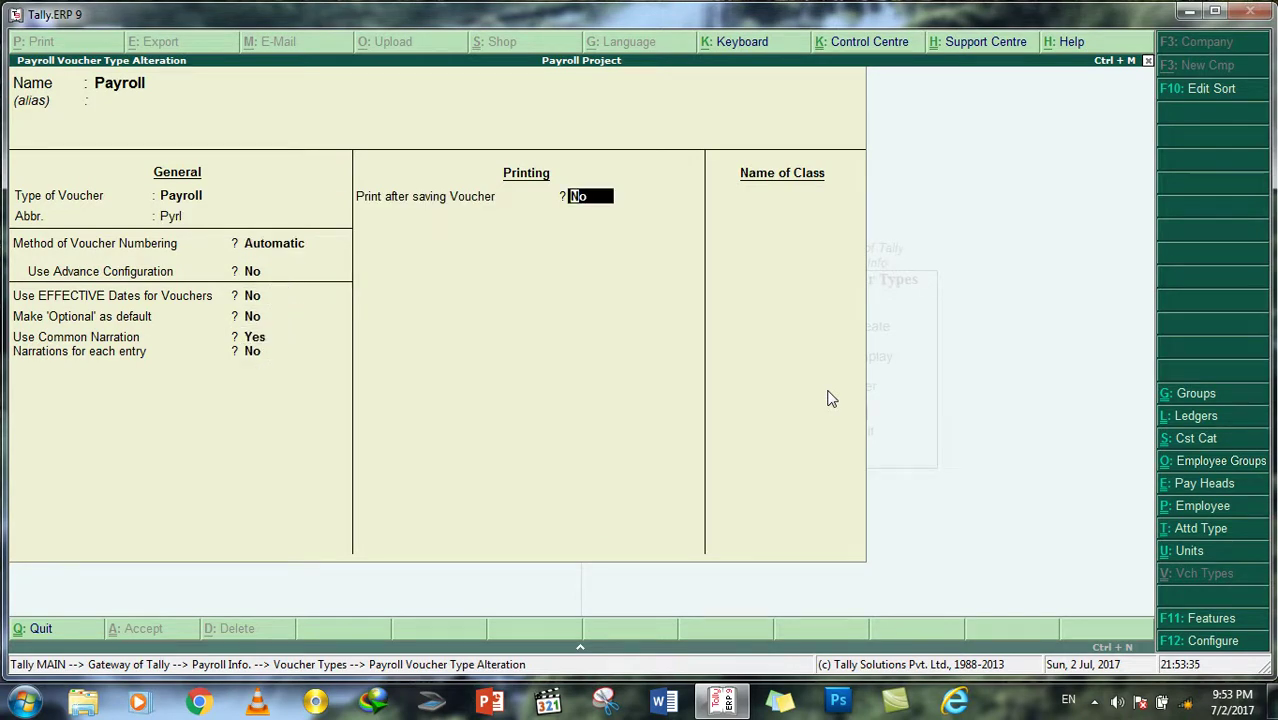
key("Return")
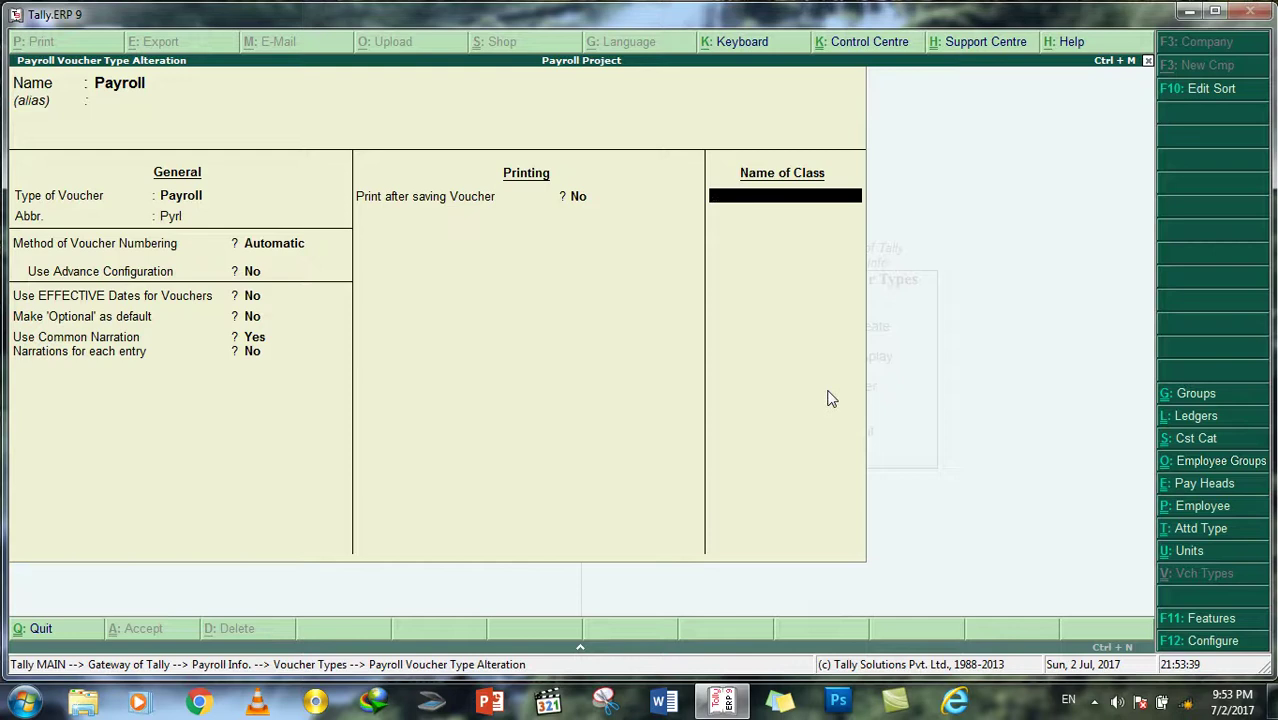
type("Staff Salary")
key("Return")
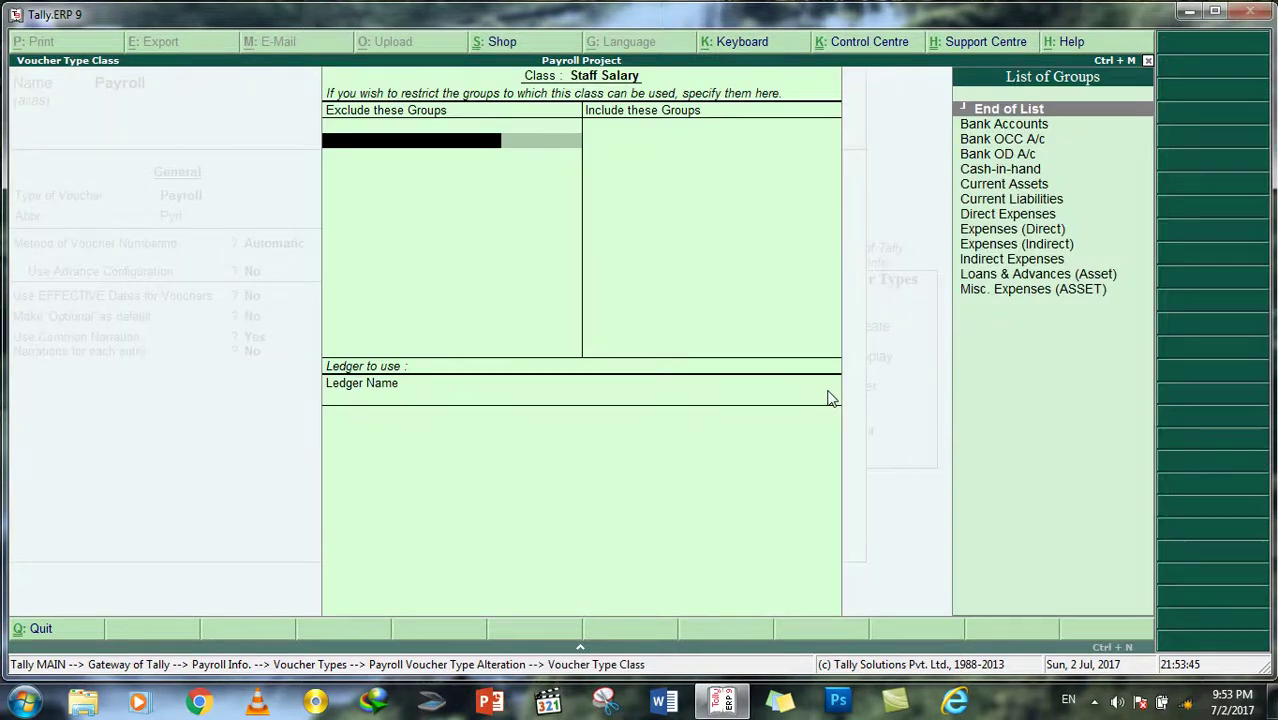
key("Return")
key("Return")
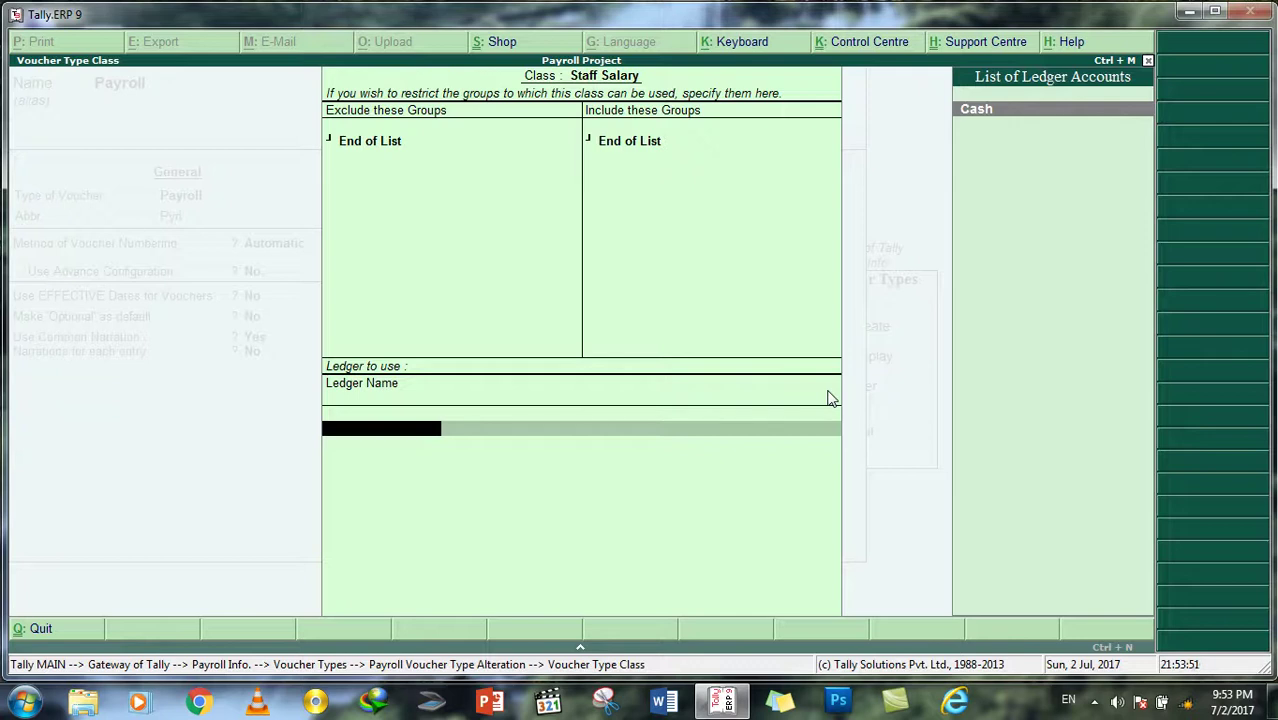
Step: Try creating a duplicate Salary Payable ledger, abandon it, and quit the class settings
type("S")
key("BackSpace")
key("BackSpace")
key("Return")
key("alt+c")
type("Saar")
key("BackSpace")
key("BackSpace")
type("lary")
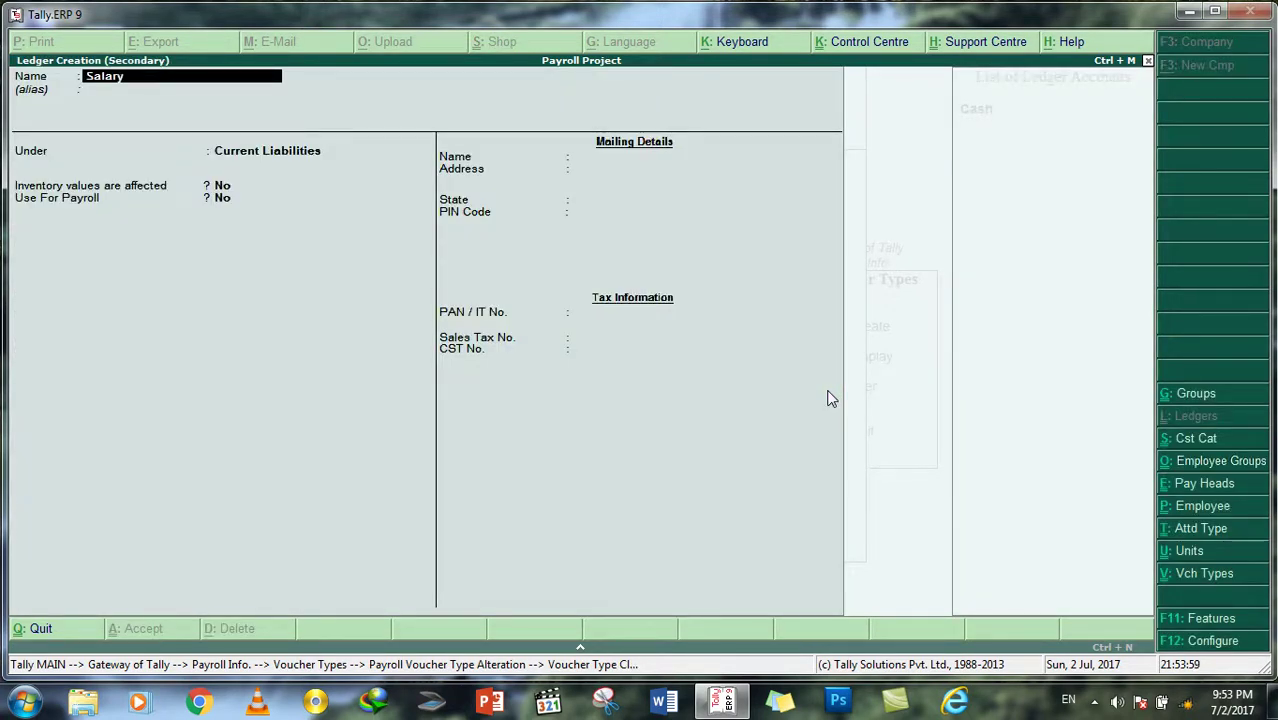
type(" Payable")
key("Return")
key("Delete")
key("Delete")
key("Delete")
key("Delete")
key("Delete")
key("Delete")
key("Delete")
key("Delete")
key("Delete")
key("Delete")
key("Delete")
key("Delete")
key("Delete")
key("Delete")
key("y")
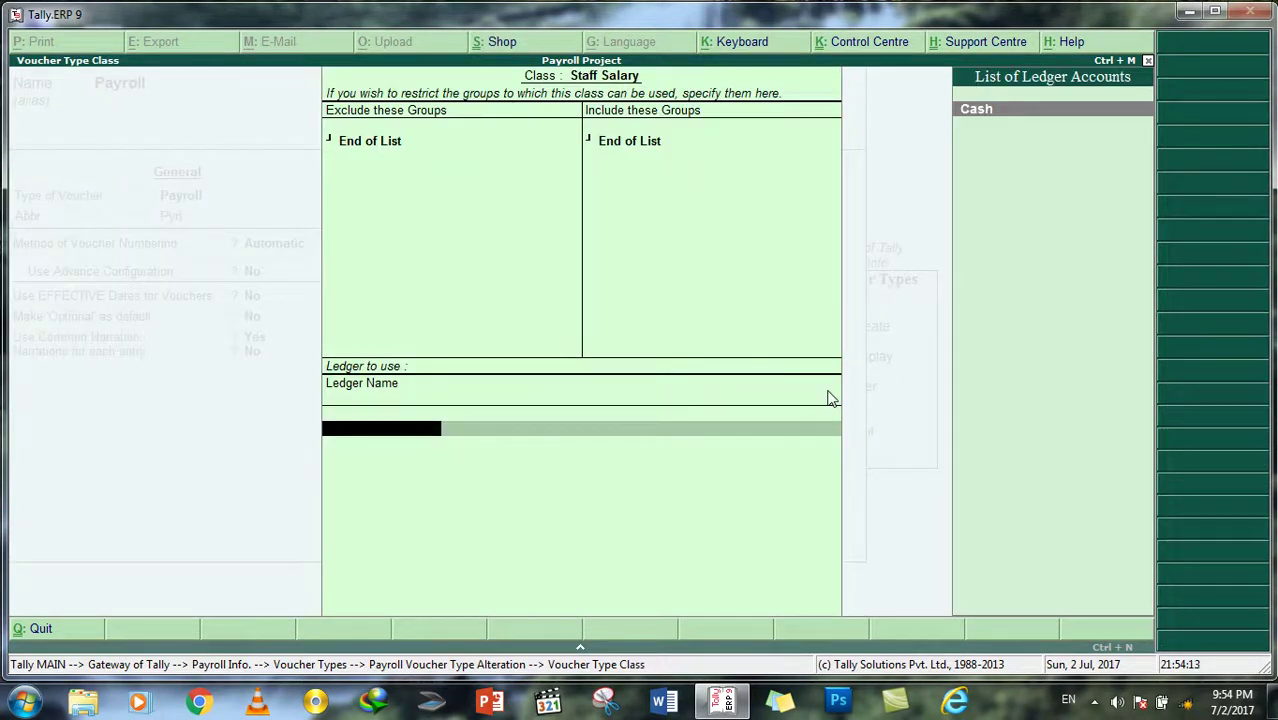
type("S")
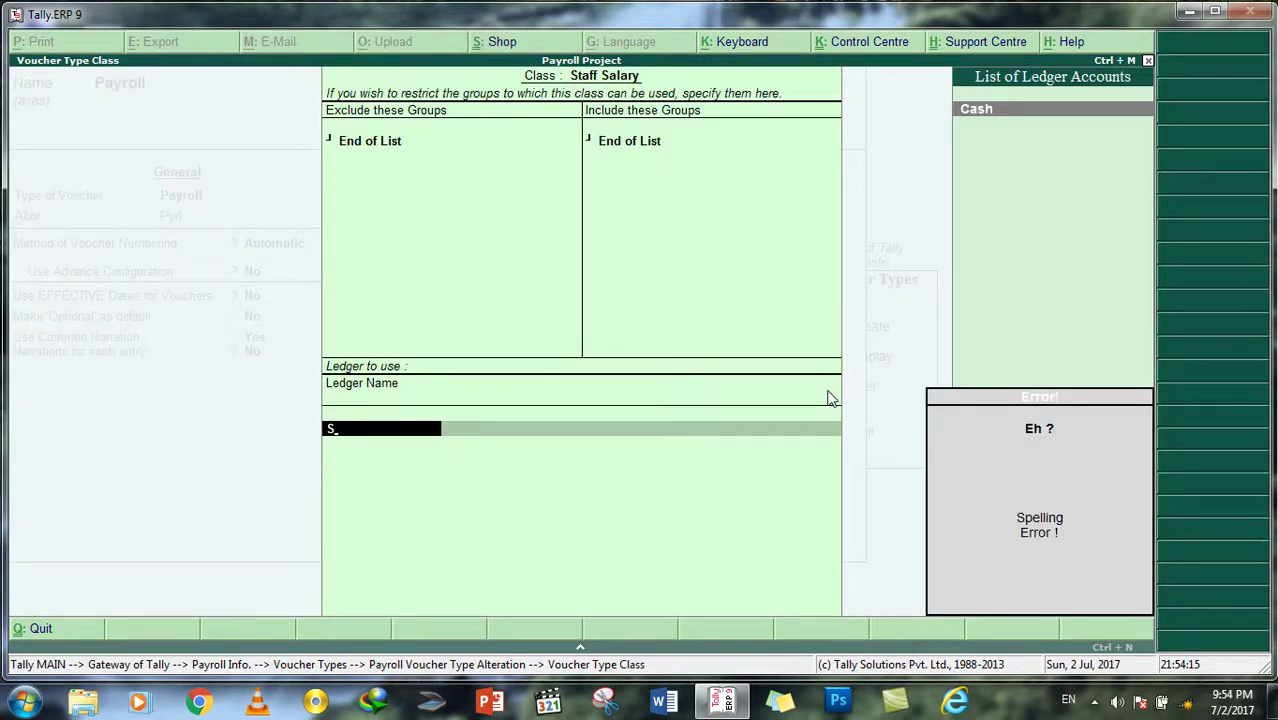
type("SA")
key("BackSpace")
key("Escape")
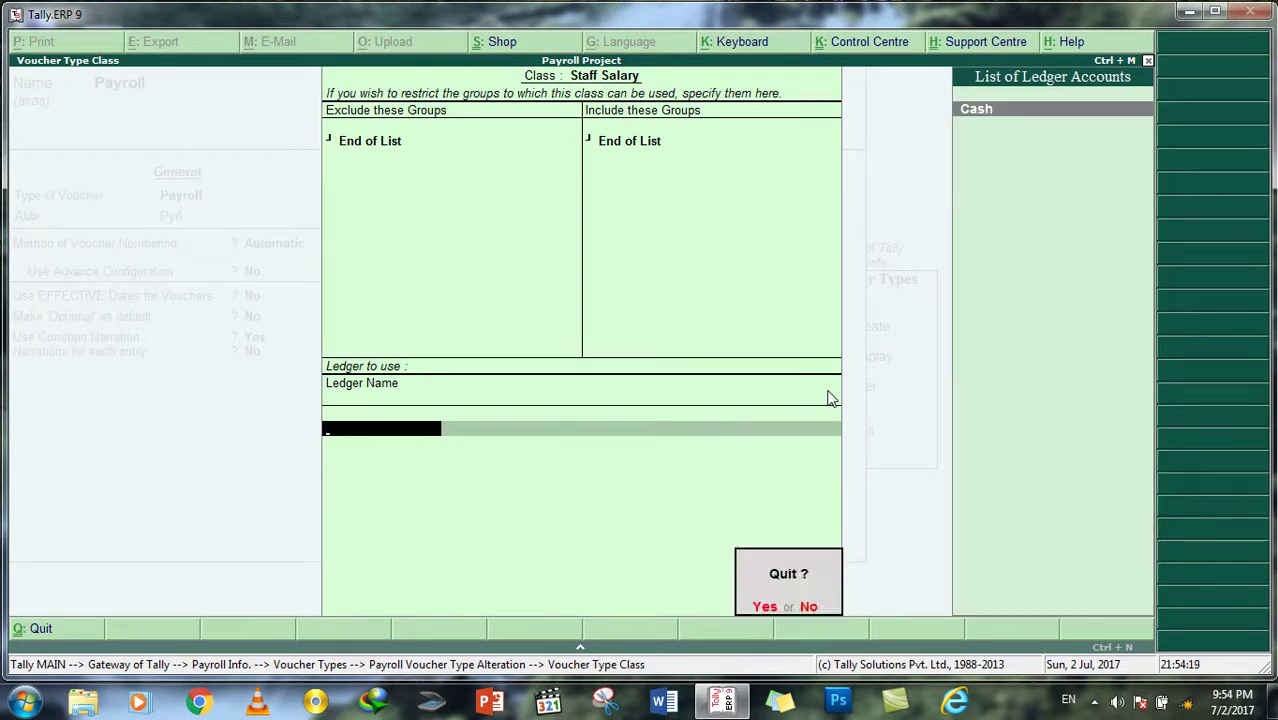
key("Return")
Step: Quit the Payroll voucher type alteration without saving and return to the Gateway of Tally
key("Escape")
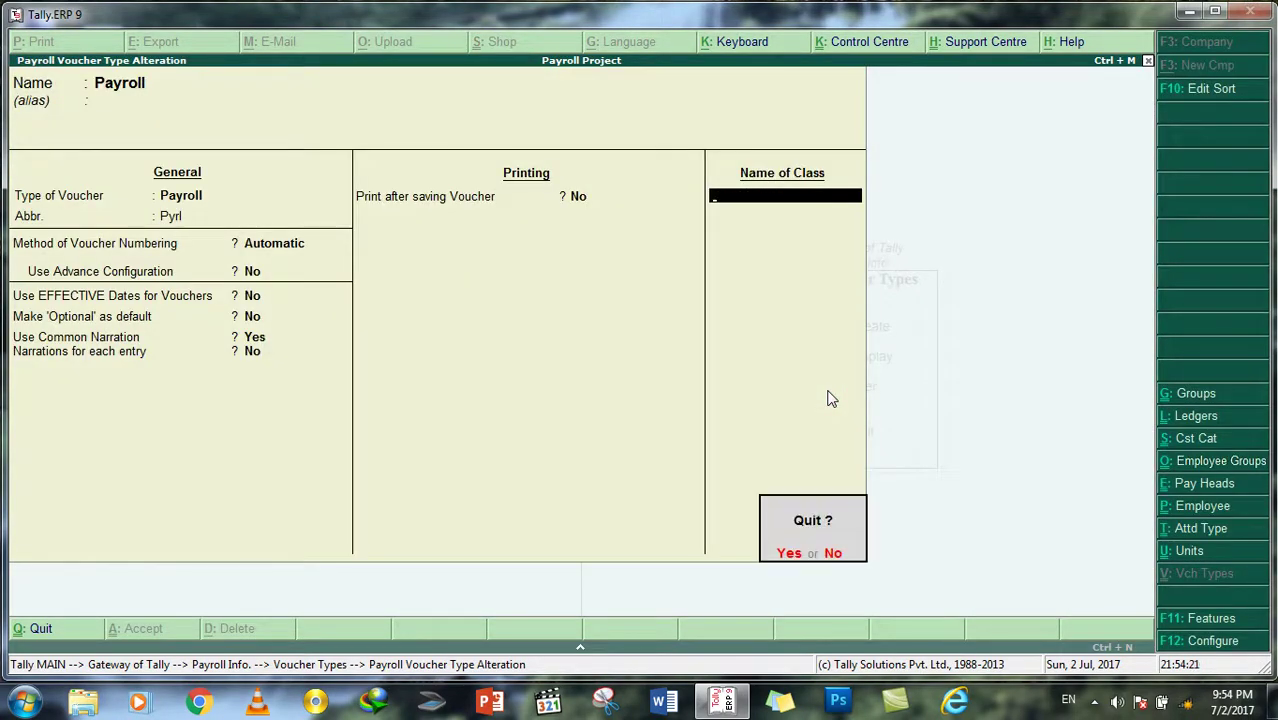
key("Return")
key("Escape")
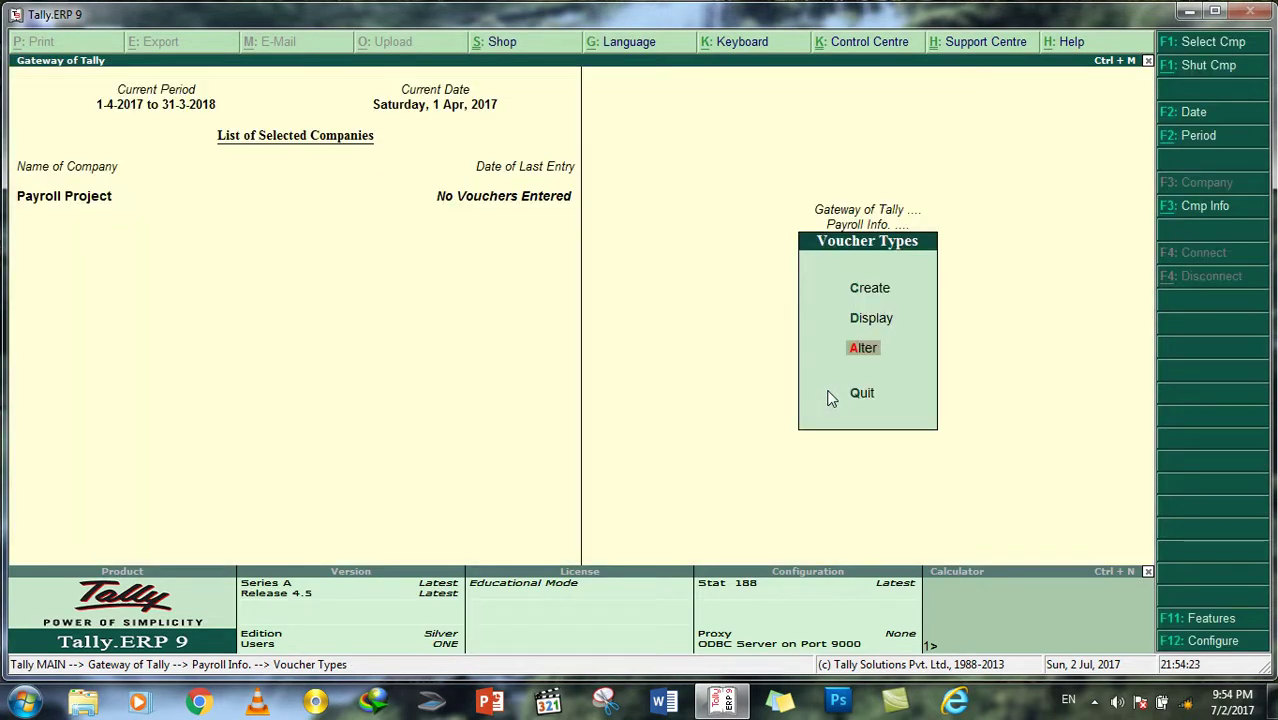
key("Escape")
key("Escape")
key("Escape")
Step: Open the Salary Payable ledger for alteration from Accounts Info > Ledgers
key("Down")
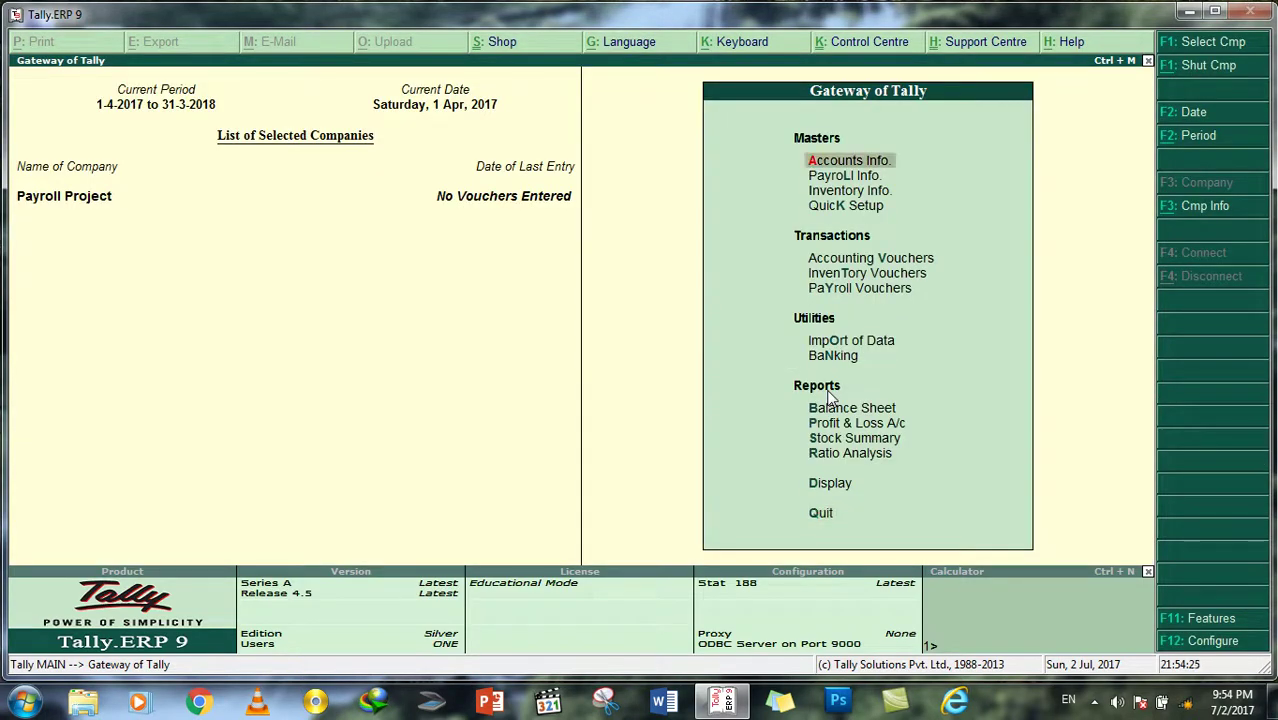
key("Return")
key("Down")
key("Return")
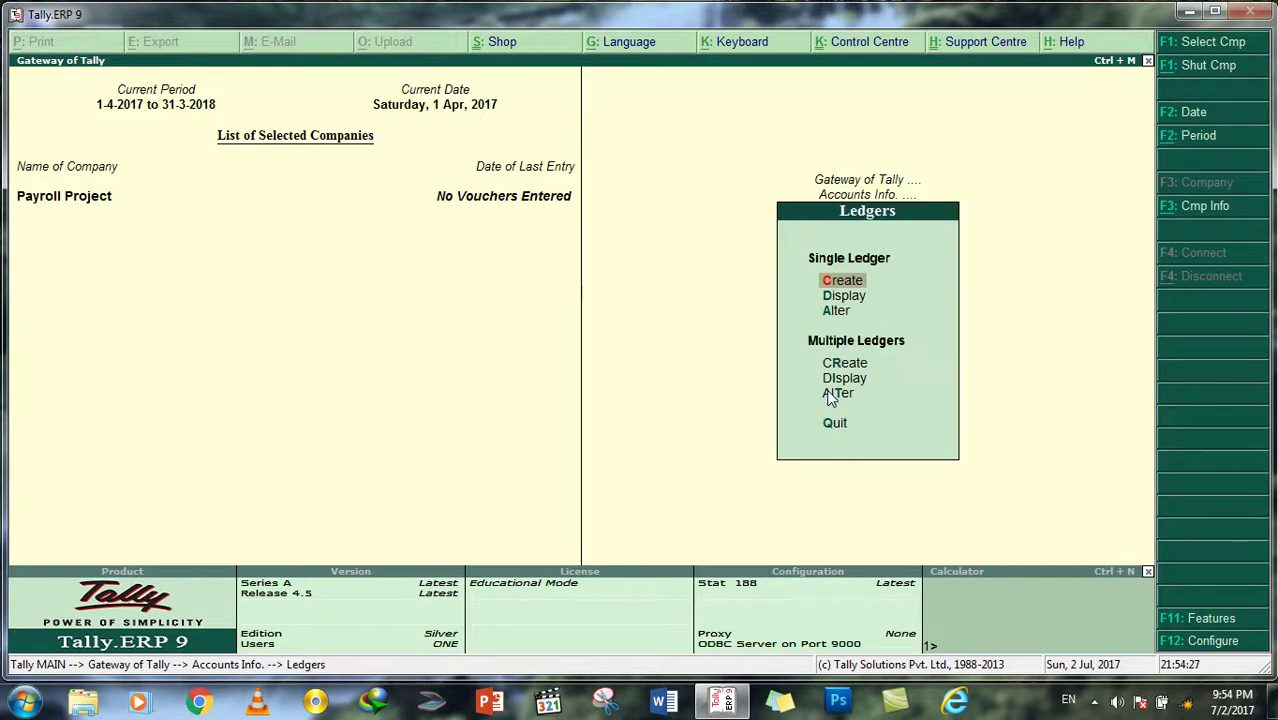
key("Down")
key("Return")
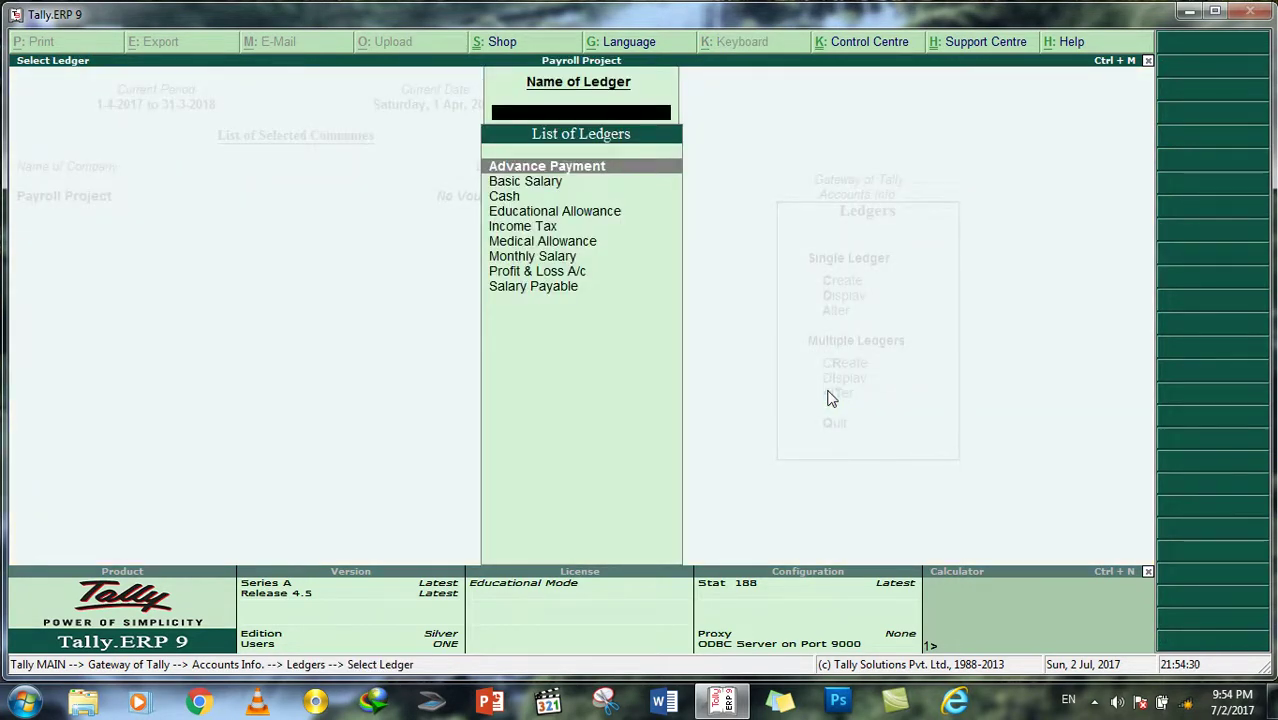
key("Down")
key("Down")
key("Down")
key("Down")
key("Down")
key("Down")
key("Down")
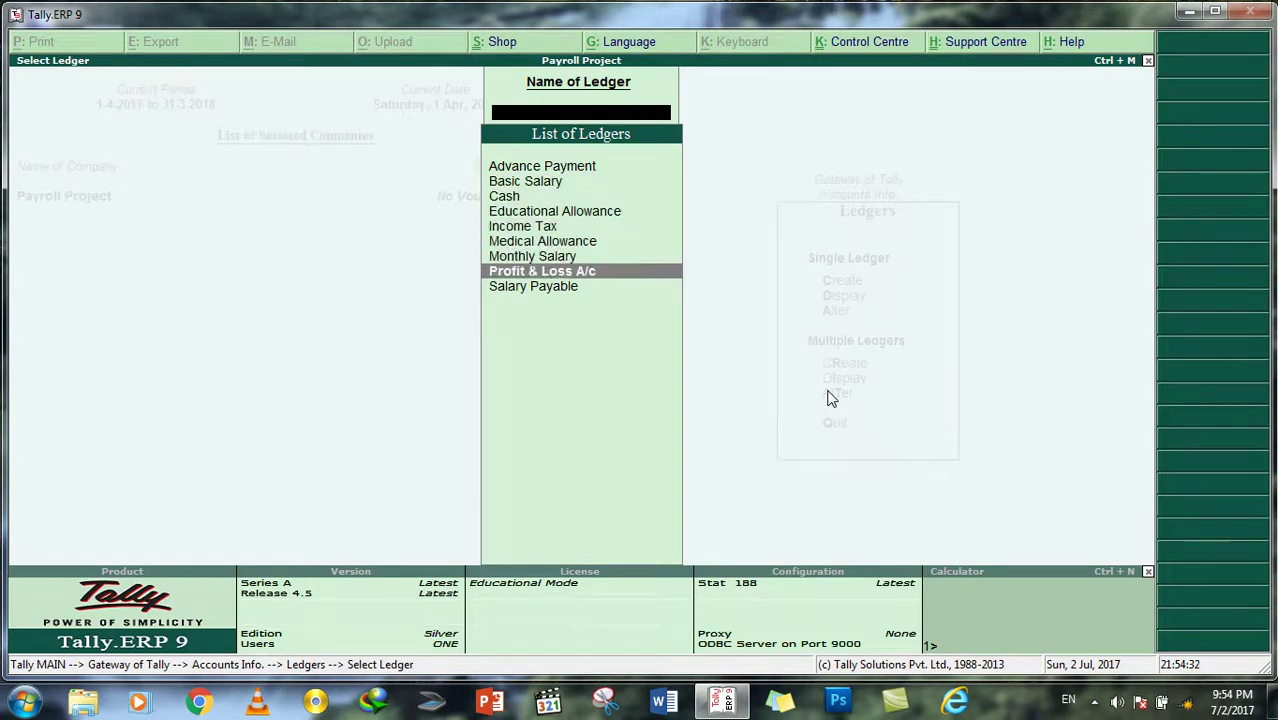
key("Escape")
key("Down")
key("Return")
key("Down")
key("Down")
key("Down")
key("Down")
key("Down")
key("Down")
key("Down")
key("Down")
key("Return")
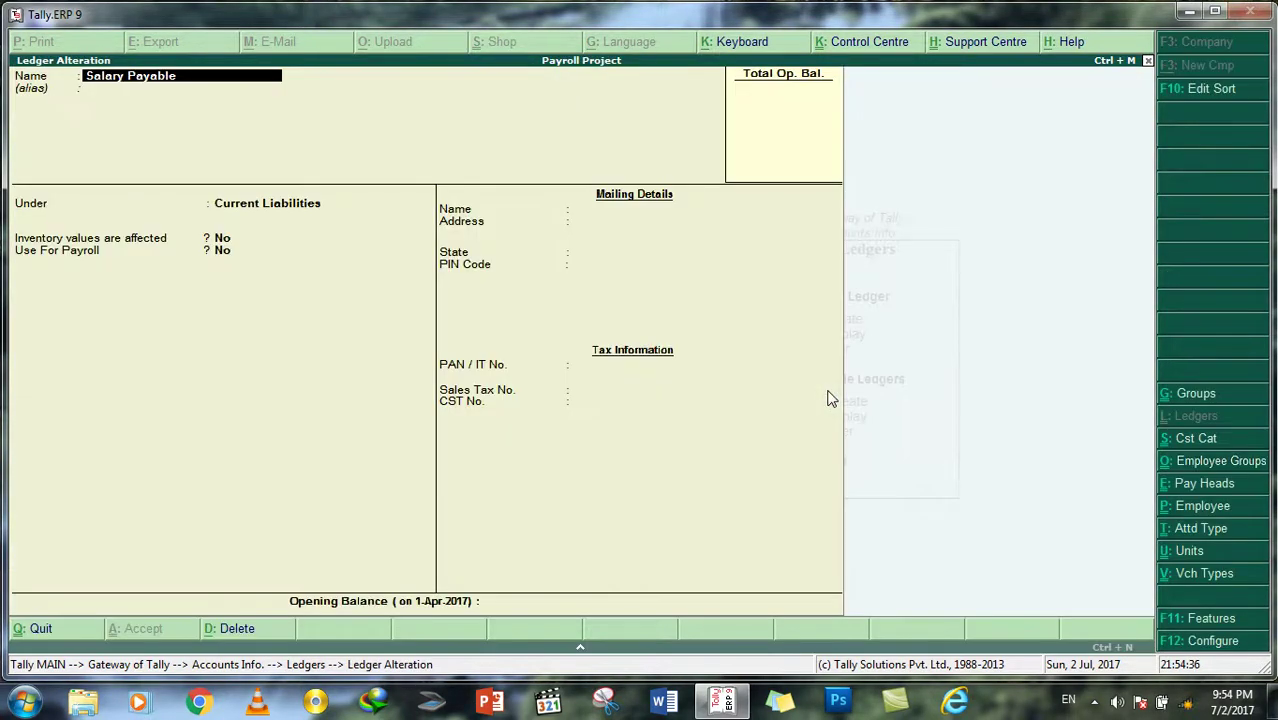
Step: Keep Salary Payable under Current Liabilities, set Use For Payroll to Yes, and save
key("Return")
key("Return")
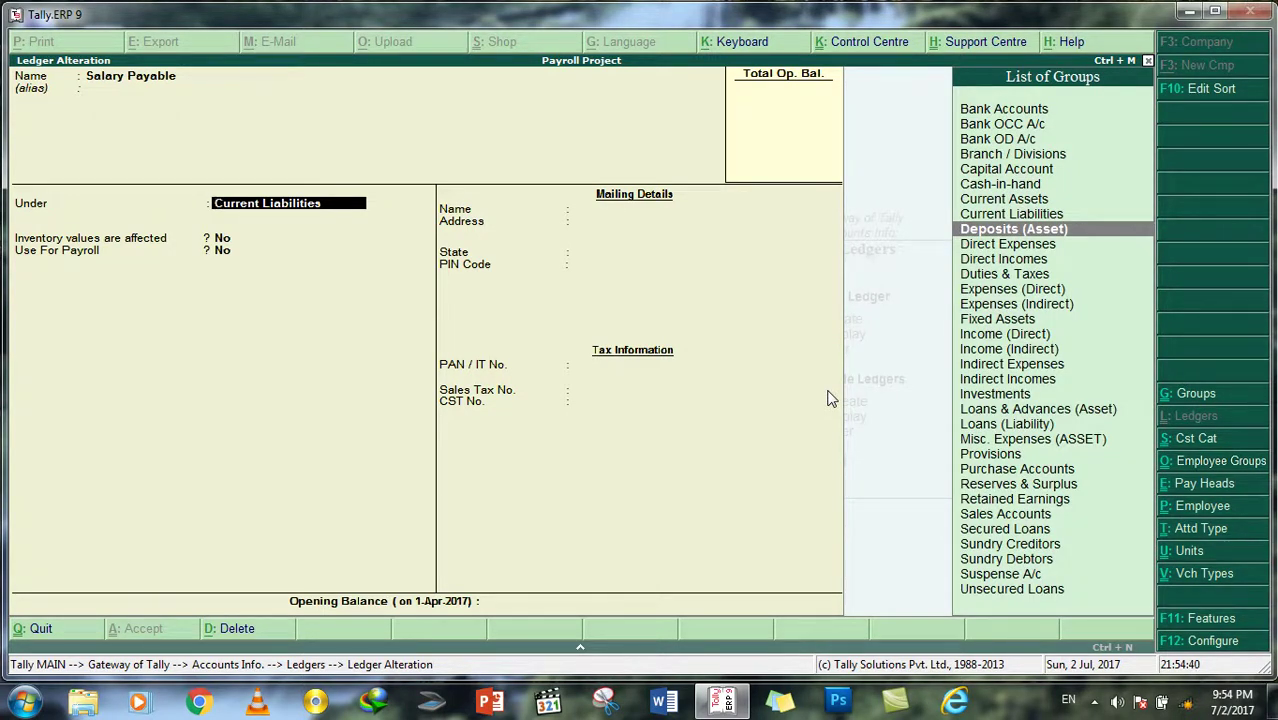
key("Down")
key("Up")
key("Up")
key("Return")
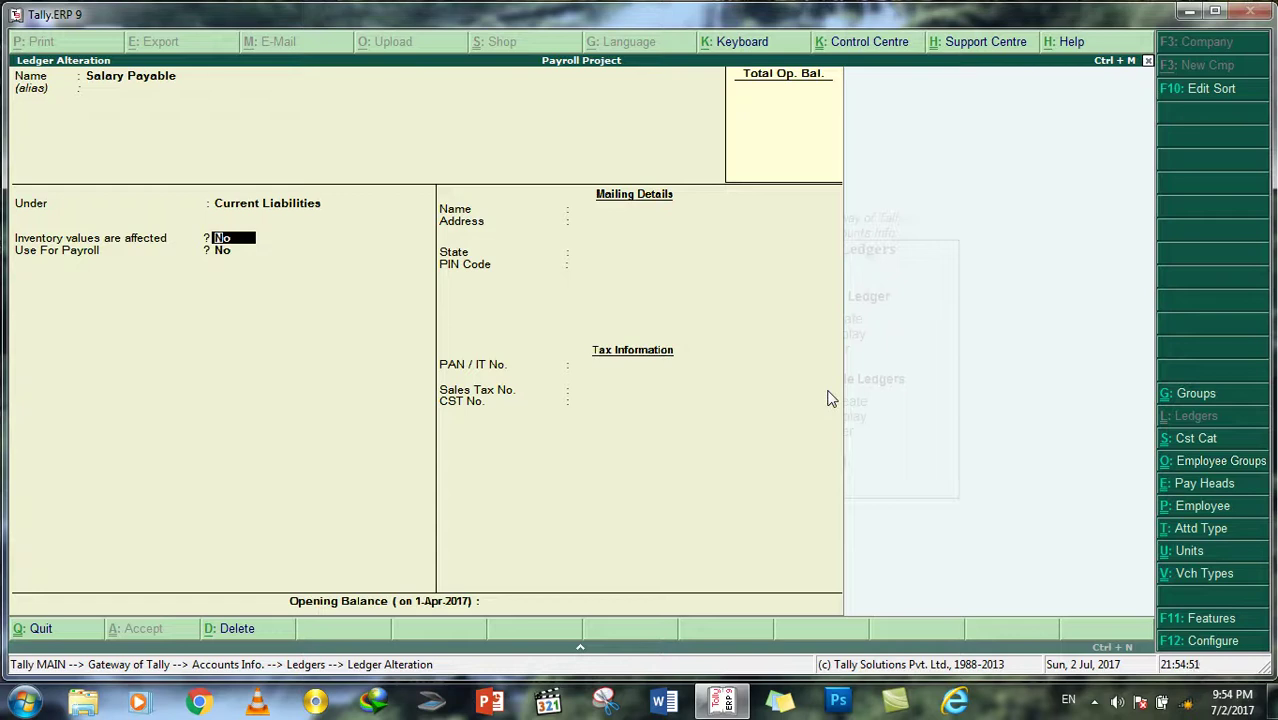
key("Return")
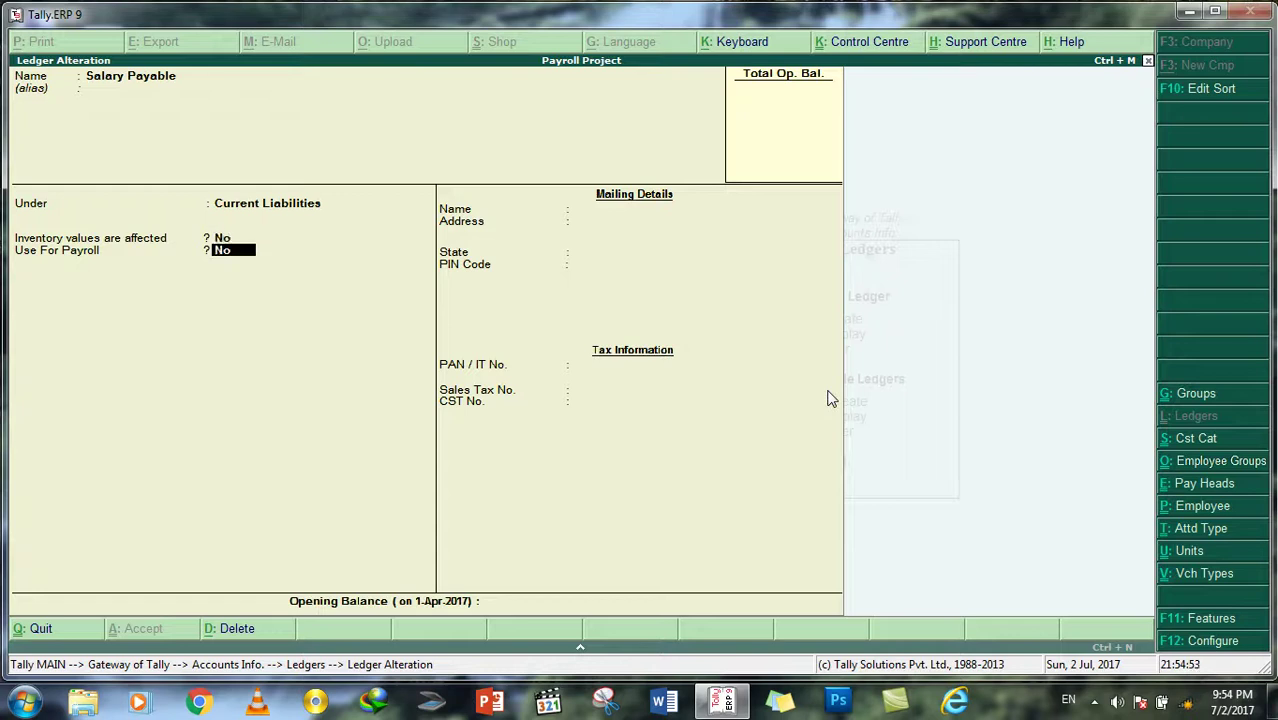
type("y")
key("Return")
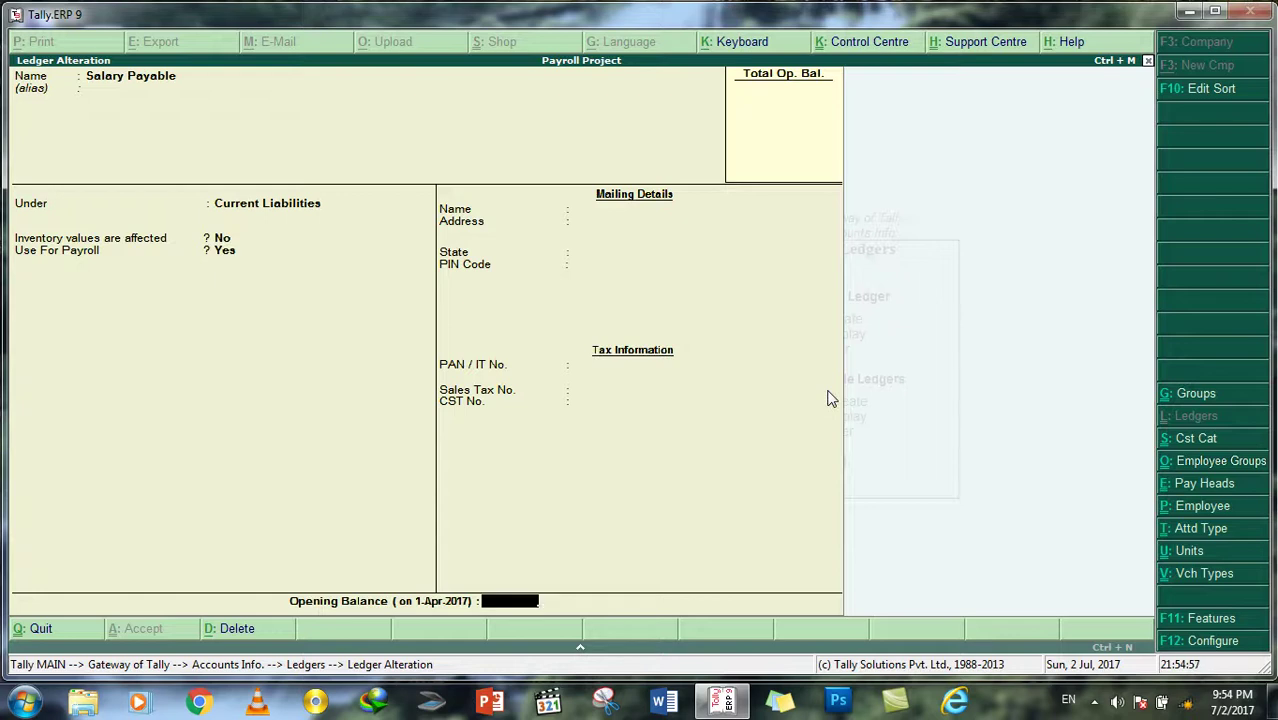
key("Return")
key("Return")
key("Escape")
key("Escape")
key("Escape")
key("Escape")
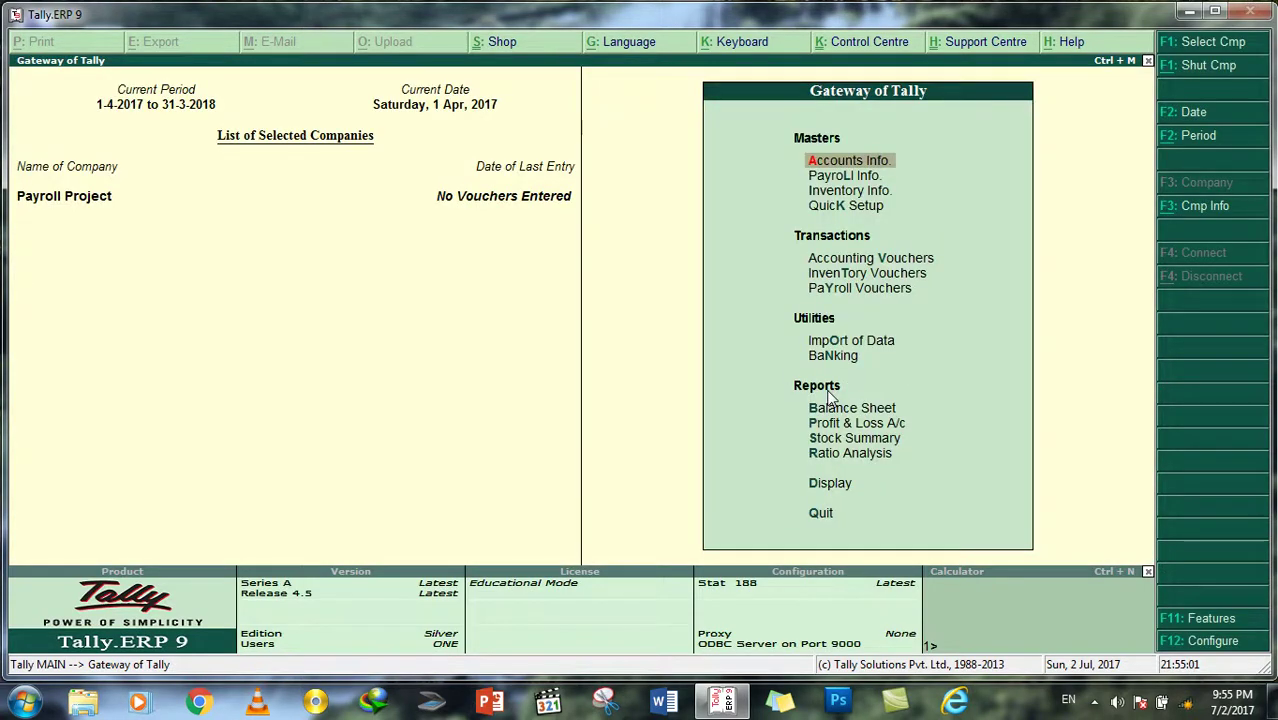
key("Escape")
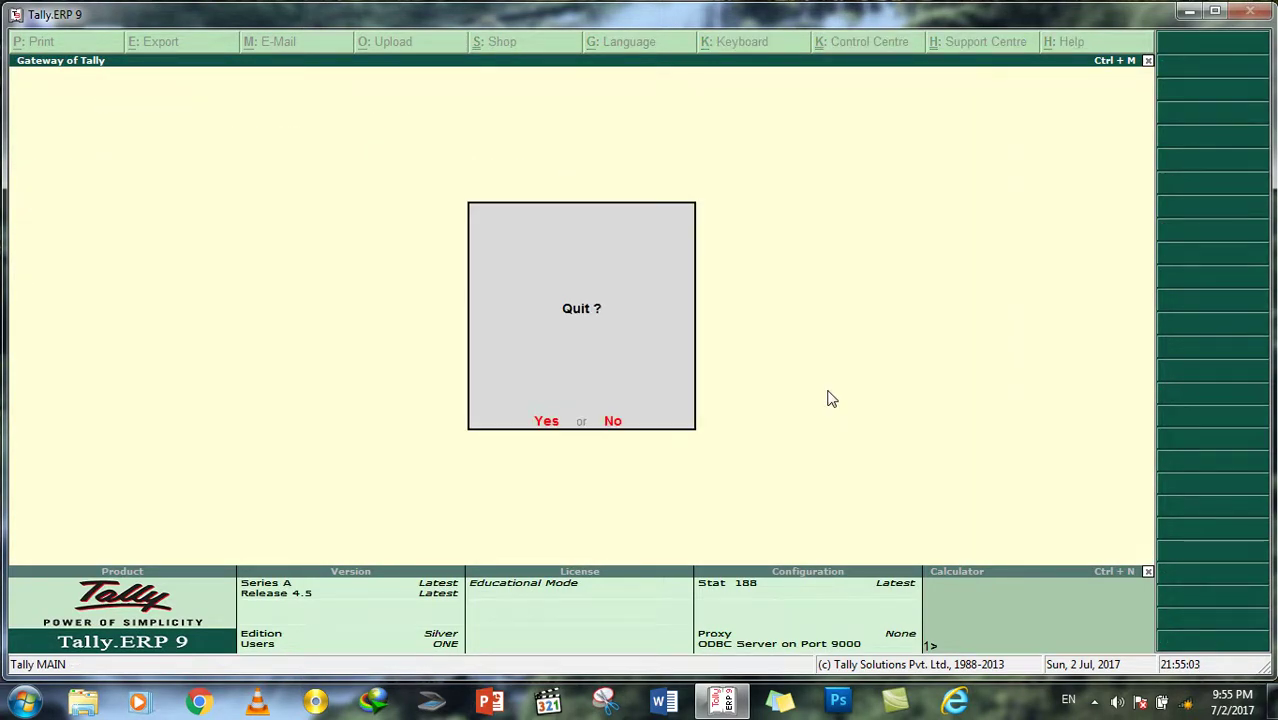
key("Escape")
key("Down")
key("Down")
key("Up")
key("Return")
key("Down")
key("Down")
key("Down")
key("Down")
key("Down")
key("Down")
key("Down")
key("Down")
key("Return")
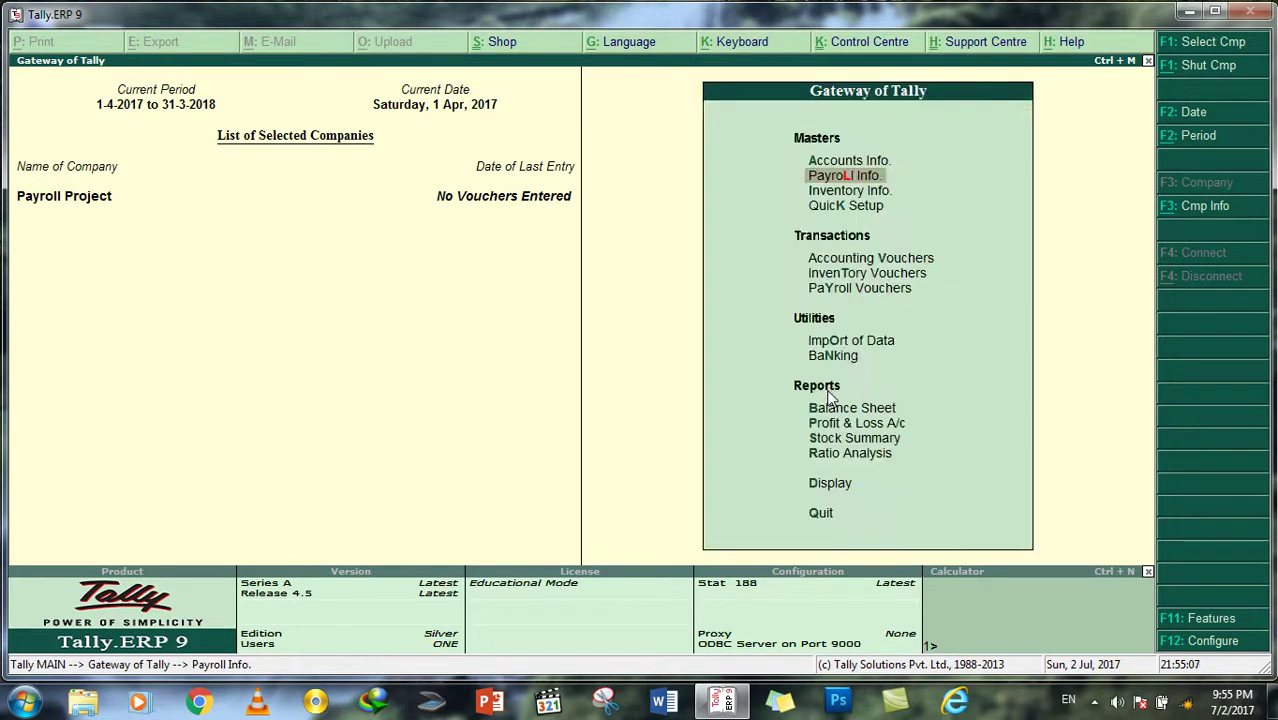
key("Escape")
key("Return")
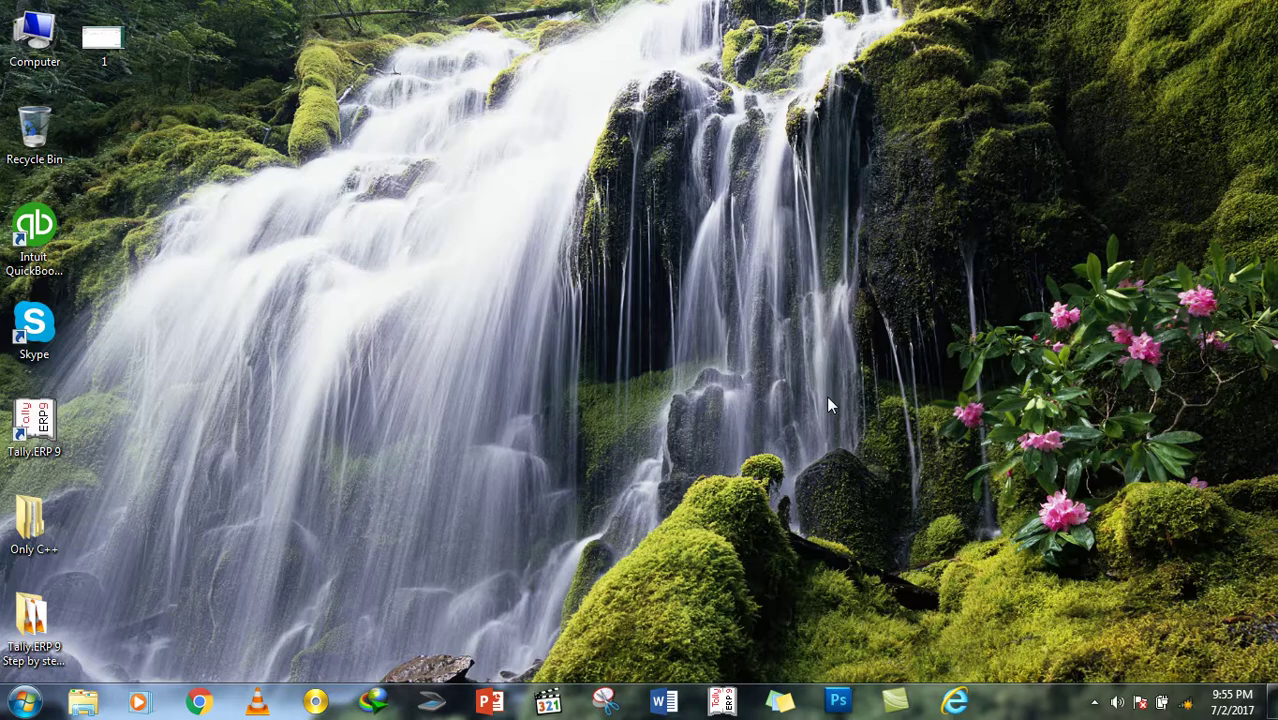
left_click(722, 702)
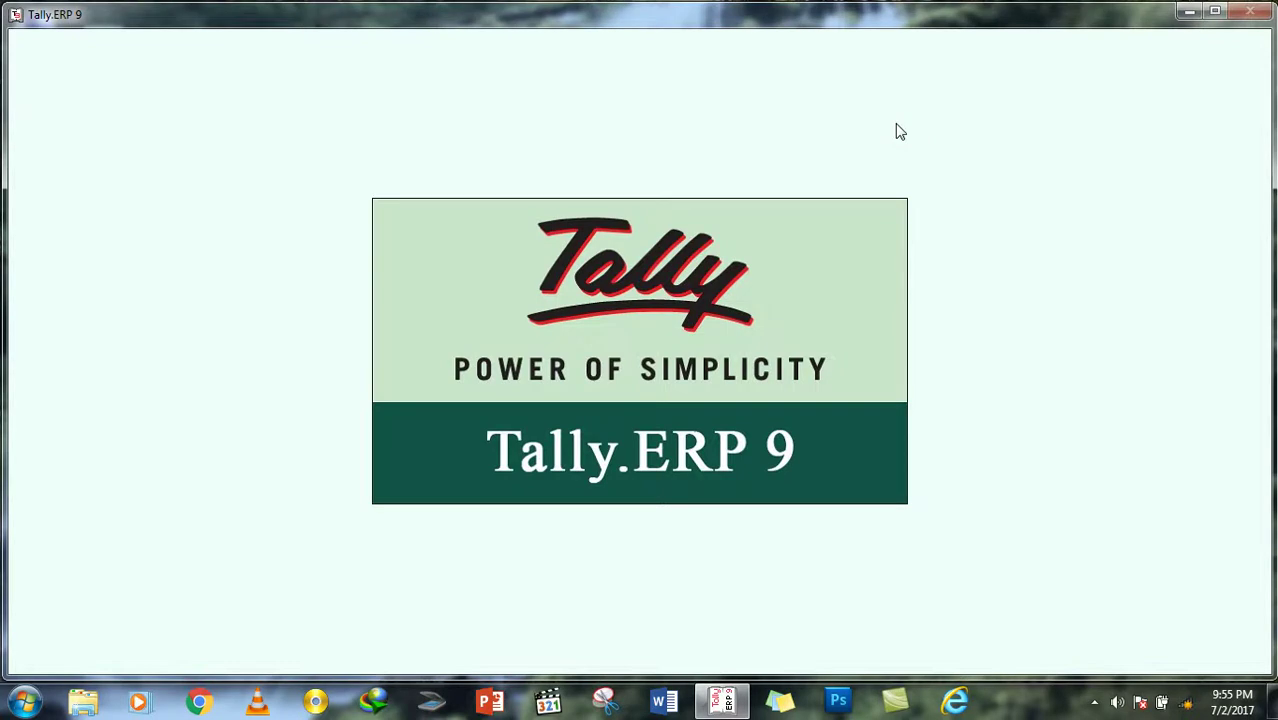
Step: Open the Payroll voucher type for alteration from the payroll Voucher Types menu
key("Down")
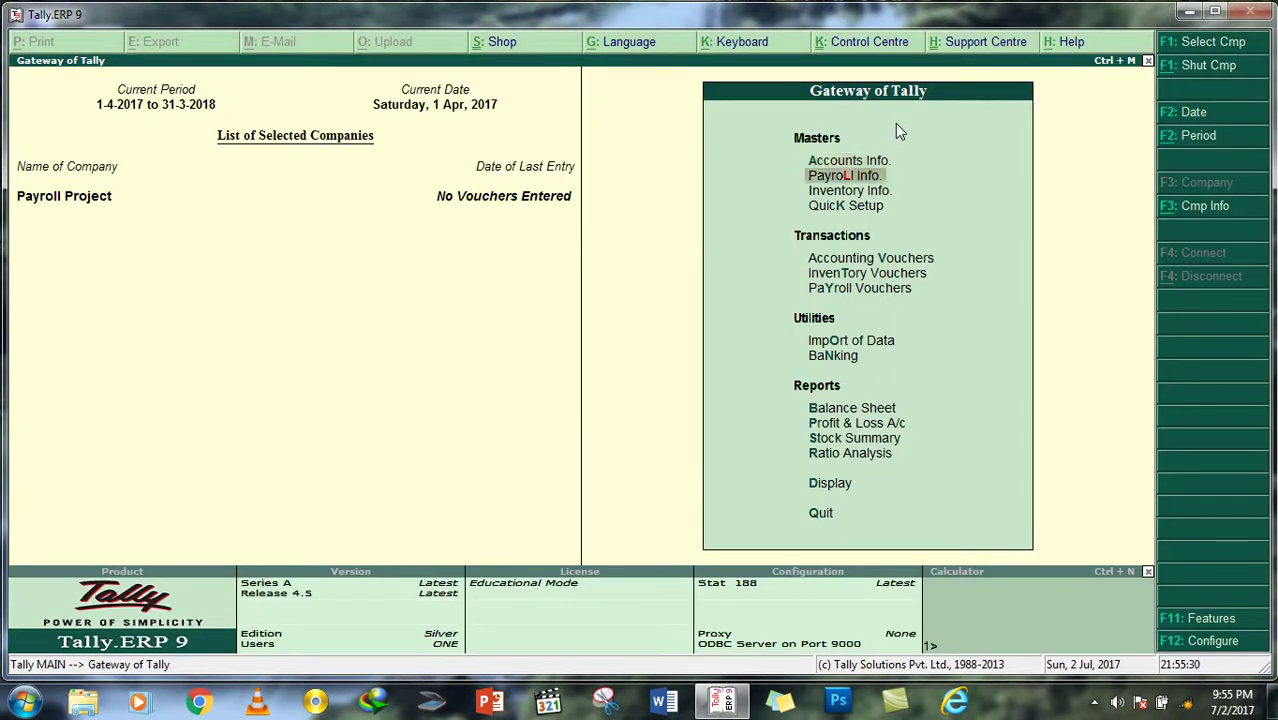
key("Return")
key("Down")
key("Down")
key("Down")
key("Down")
key("Down")
key("Down")
key("Down")
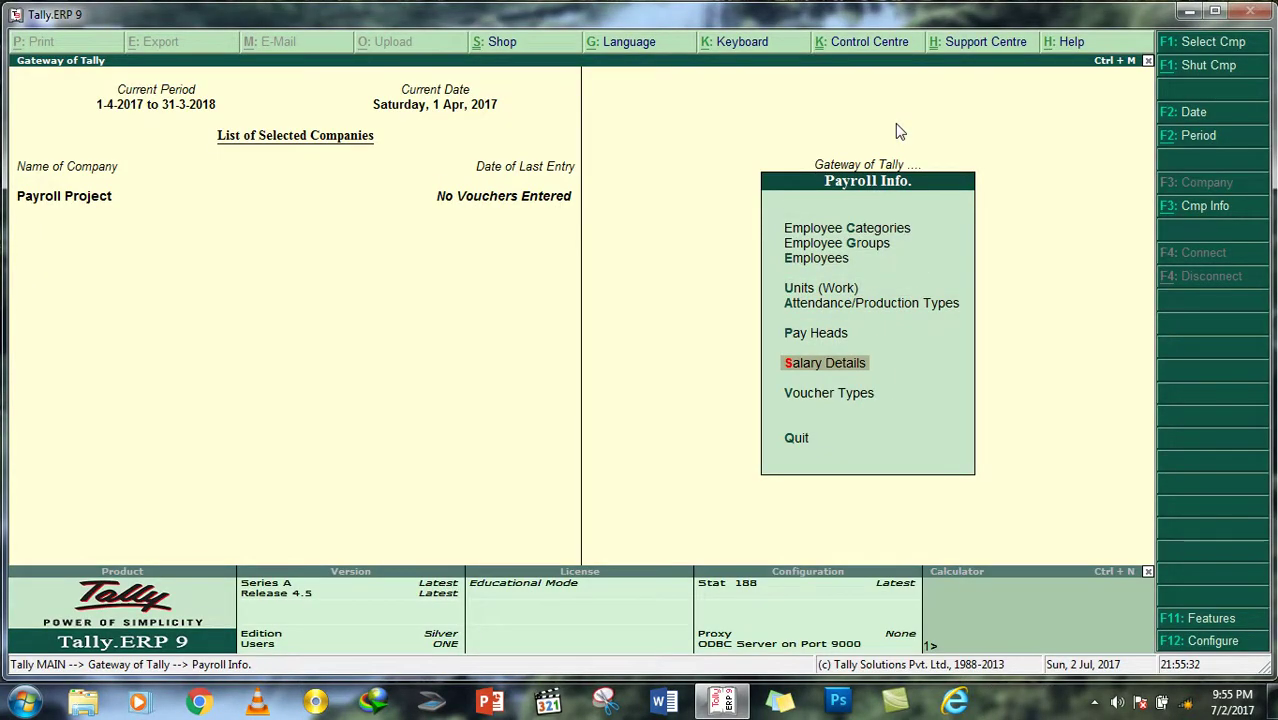
key("Return")
key("Down")
key("Down")
key("Down")
key("Up")
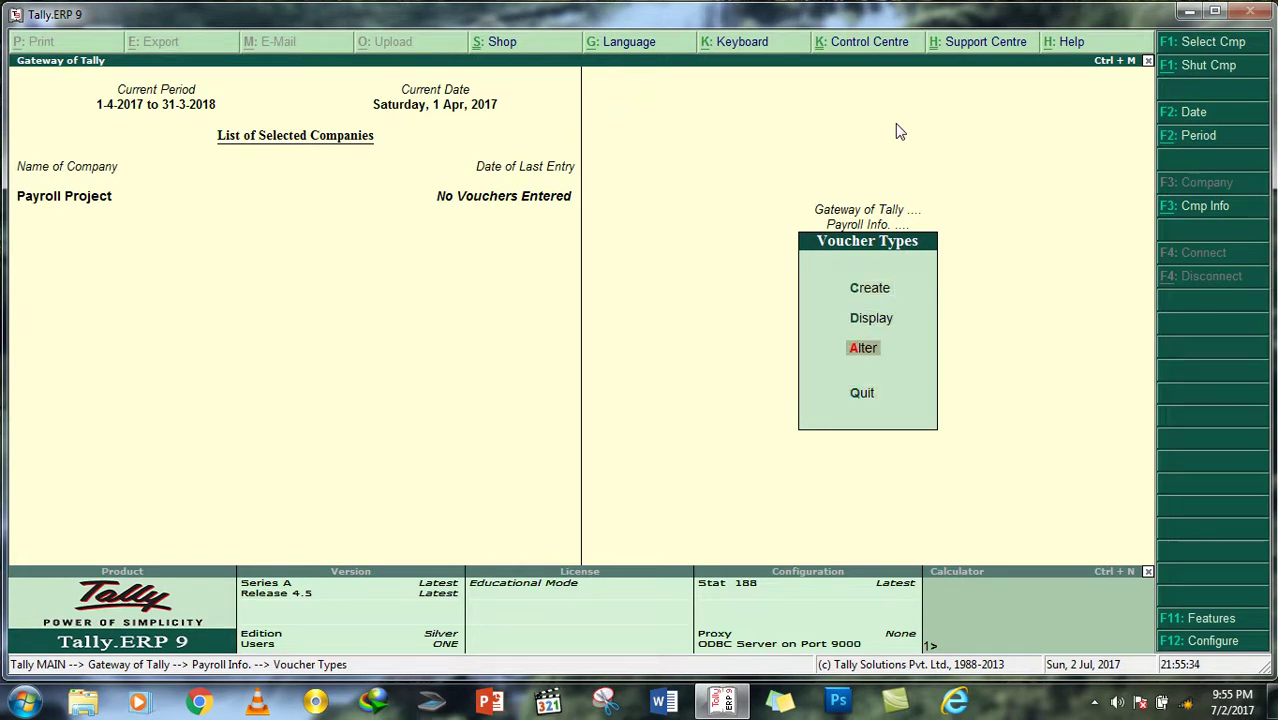
key("Return")
key("Down")
key("Down")
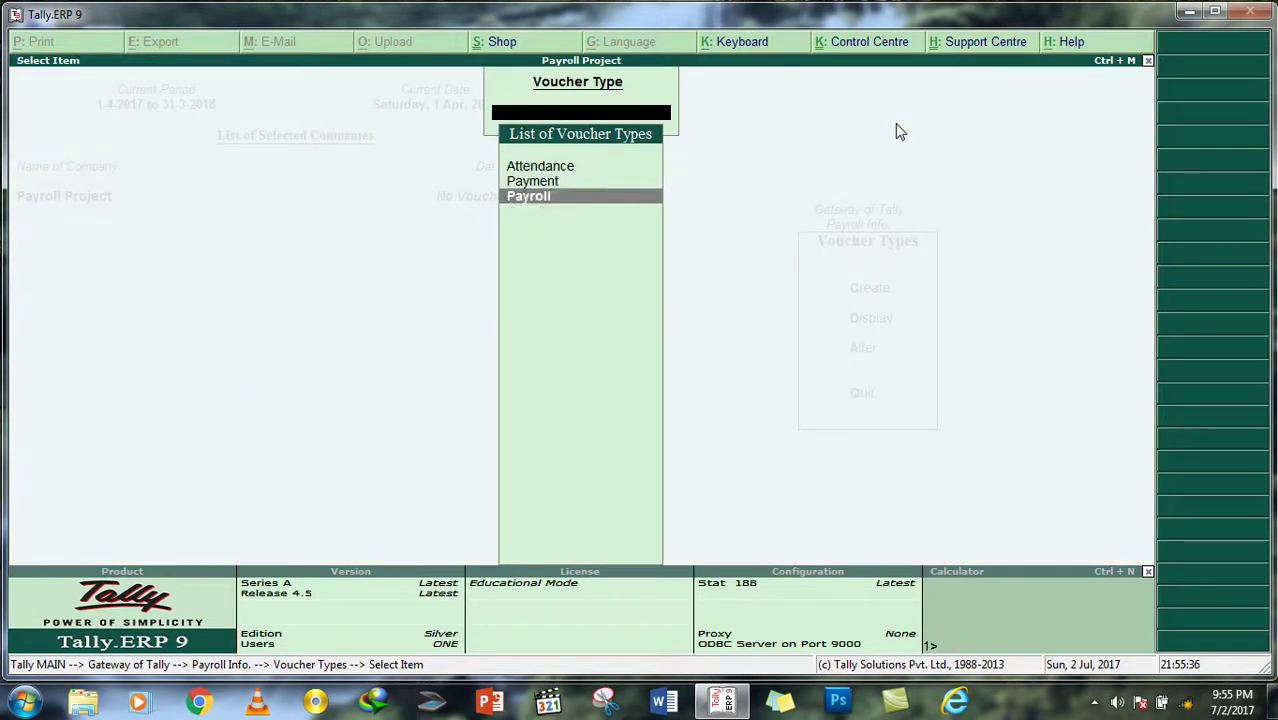
key("Return")
key("Return")
key("Return")
key("Return")
key("Return")
key("Return")
key("Return")
key("Return")
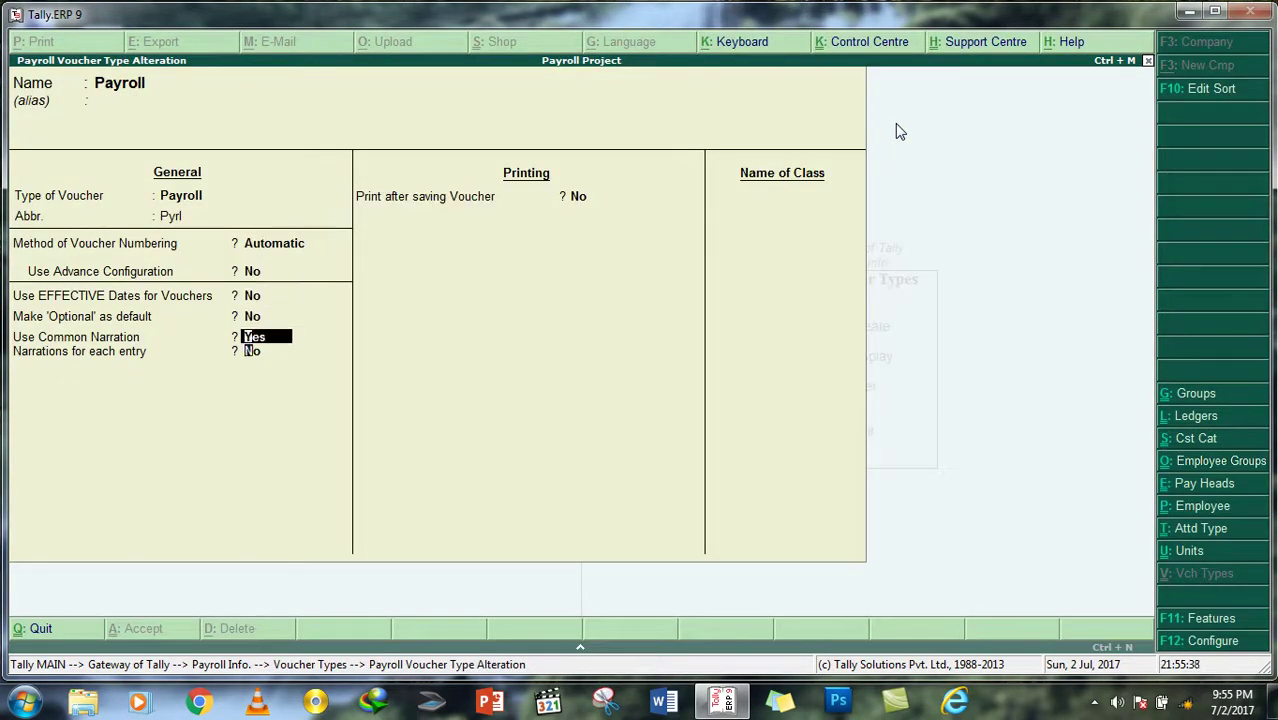
Step: Add a Staff Salary class with empty group lists and Salary Payable ledger, then save the voucher type
key("Return")
type("S")
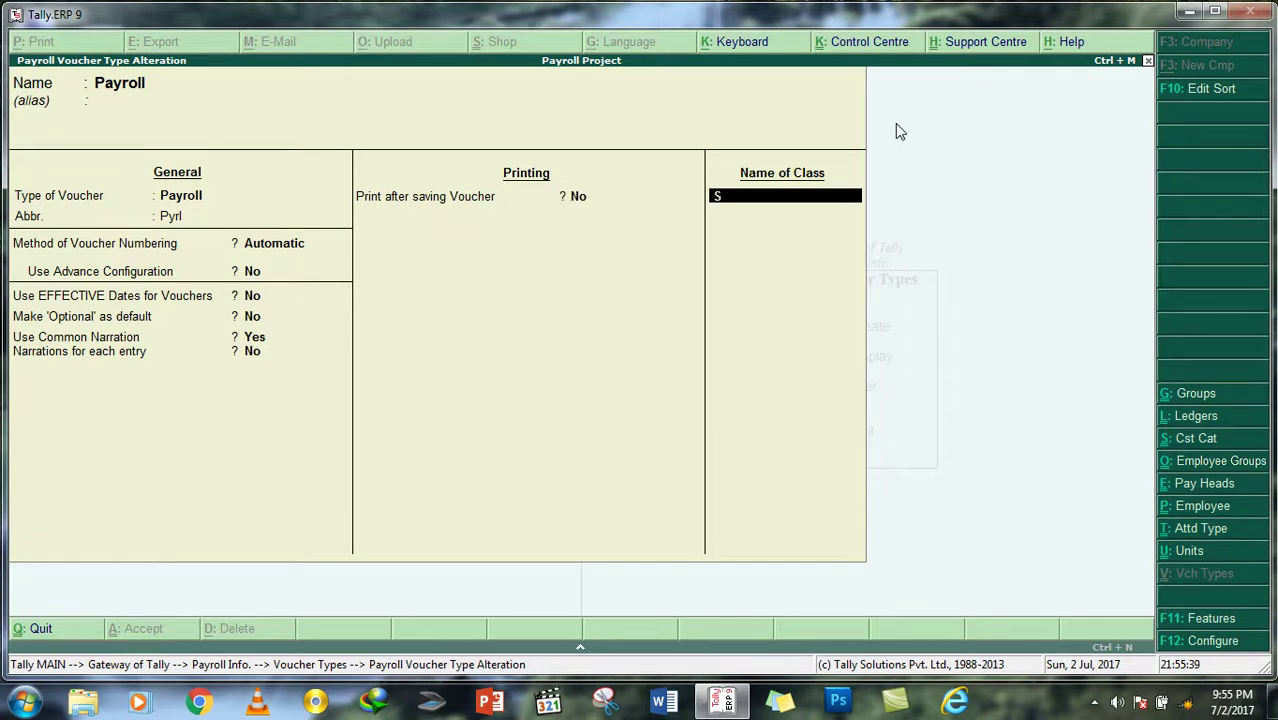
type("taff Salary")
key("Return")
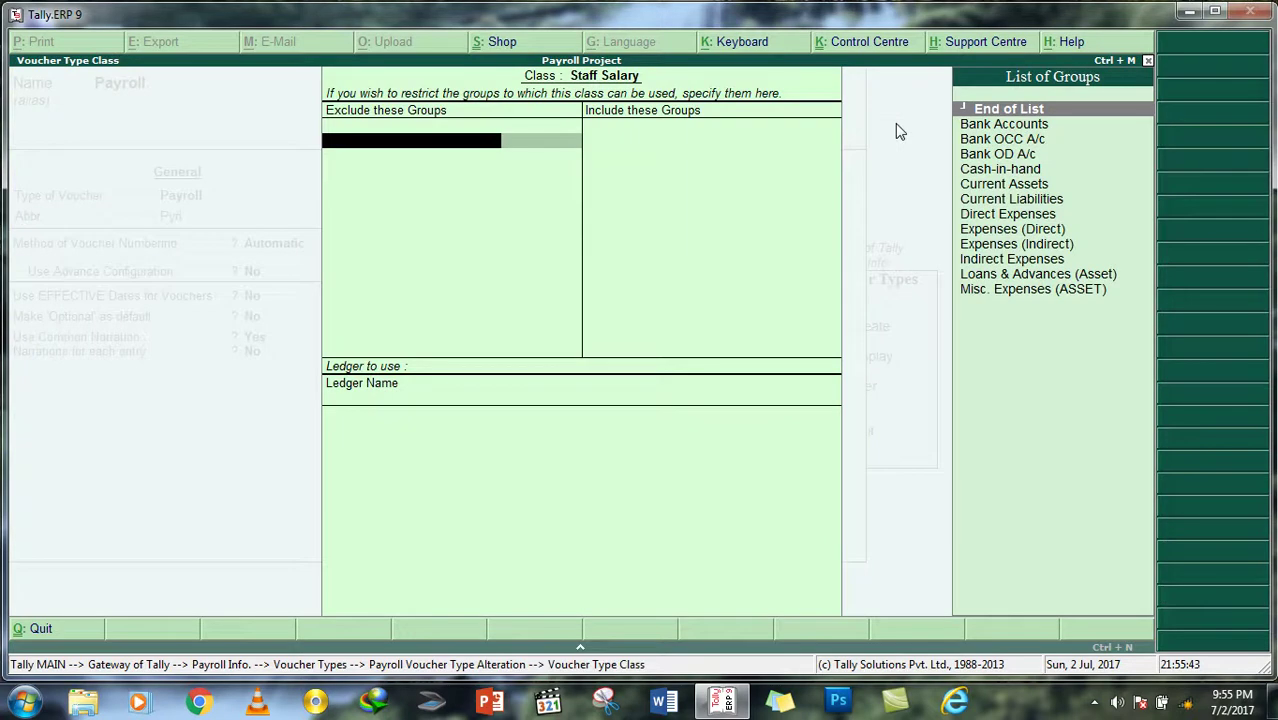
key("Return")
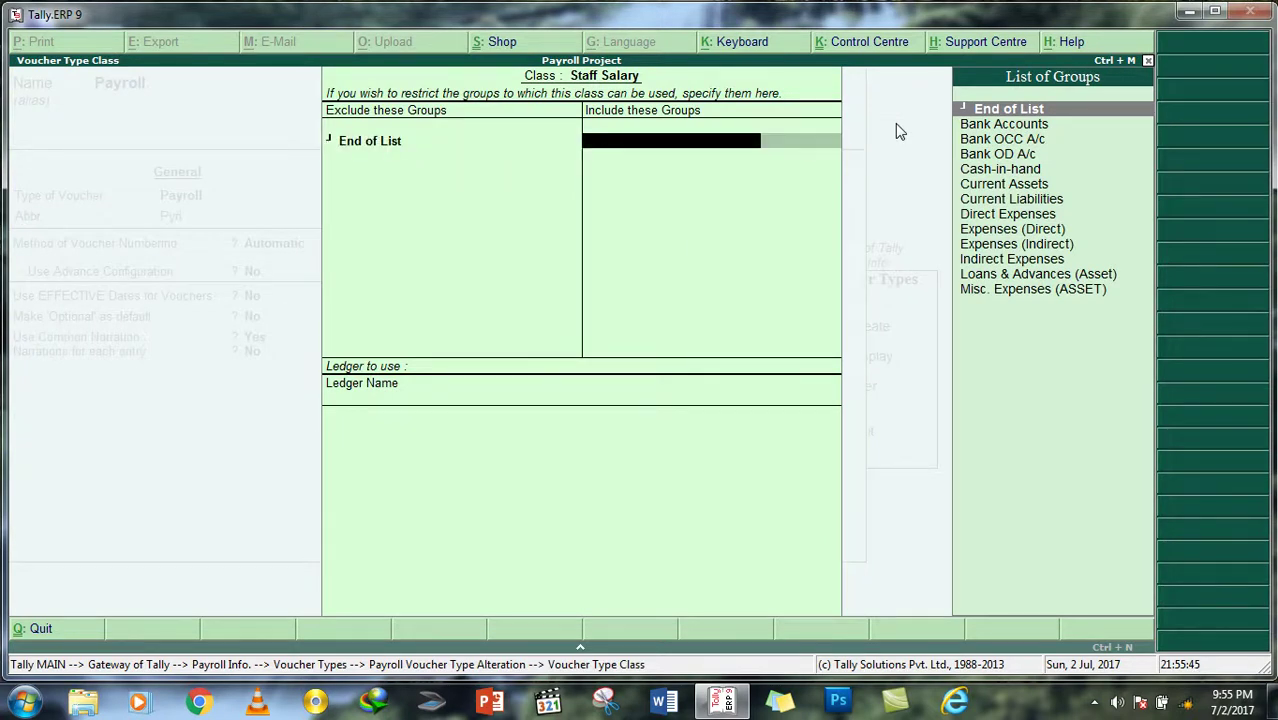
key("Return")
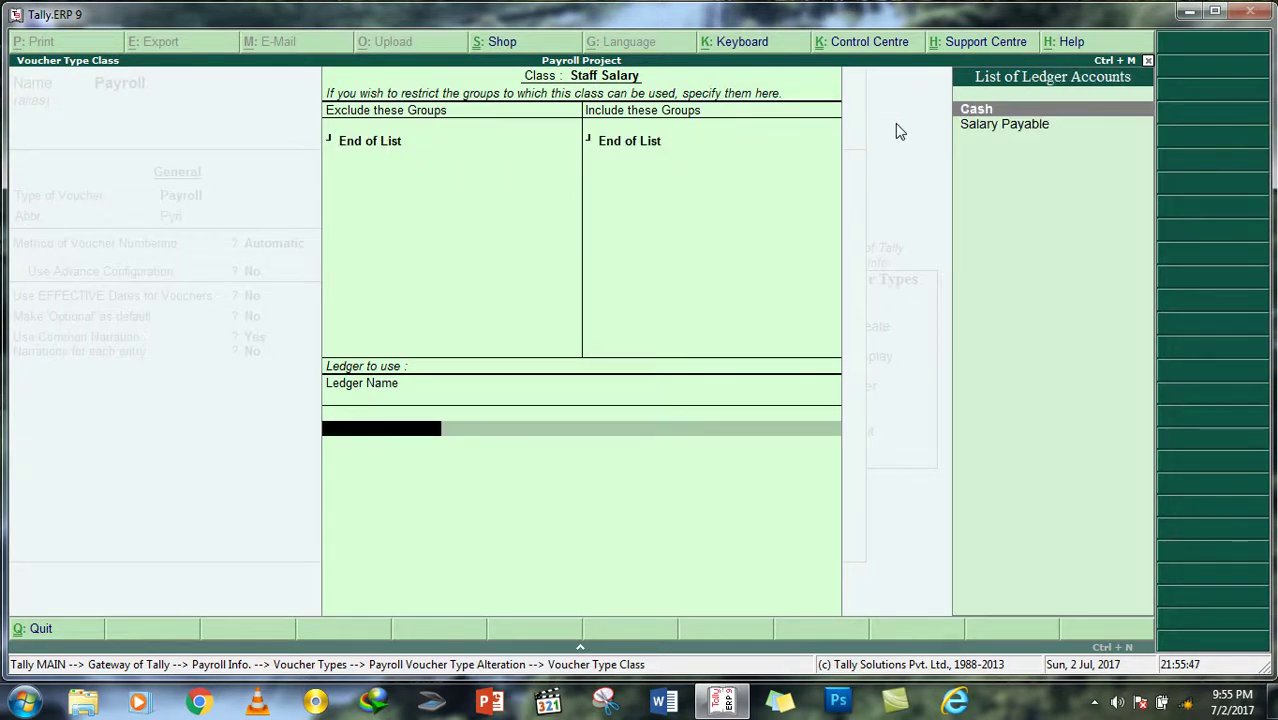
key("Down")
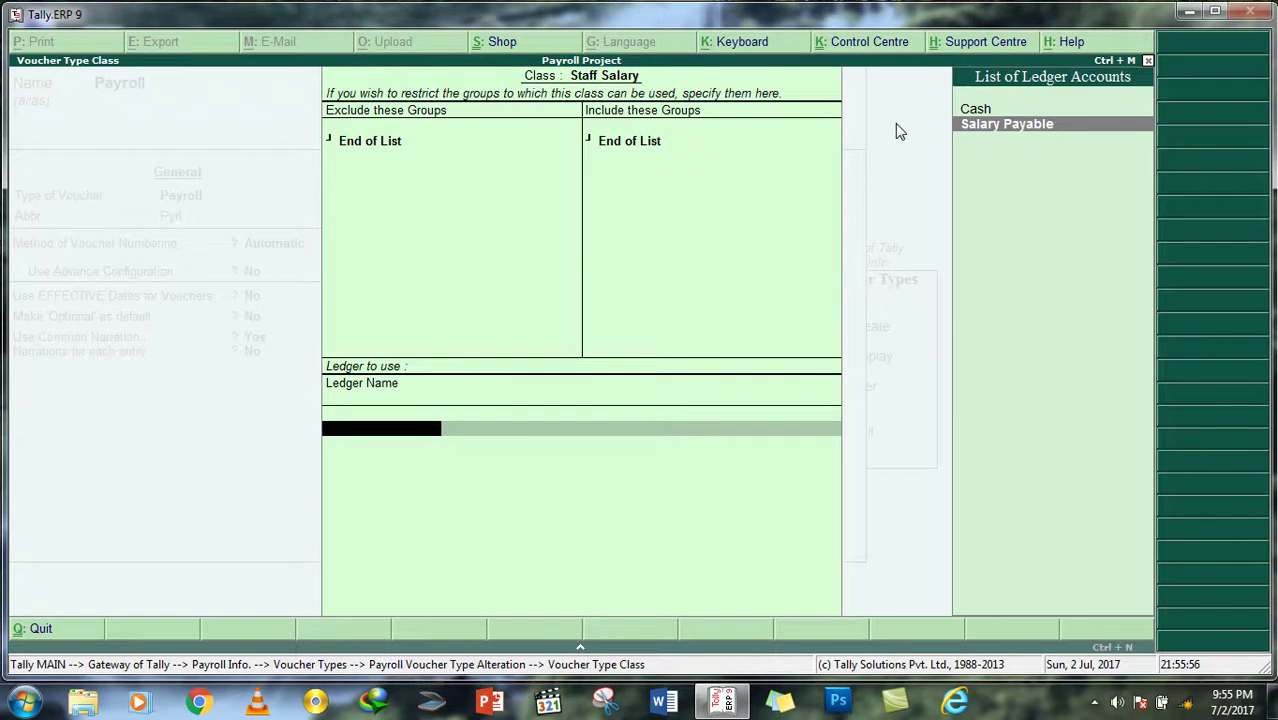
key("ctrl+a")
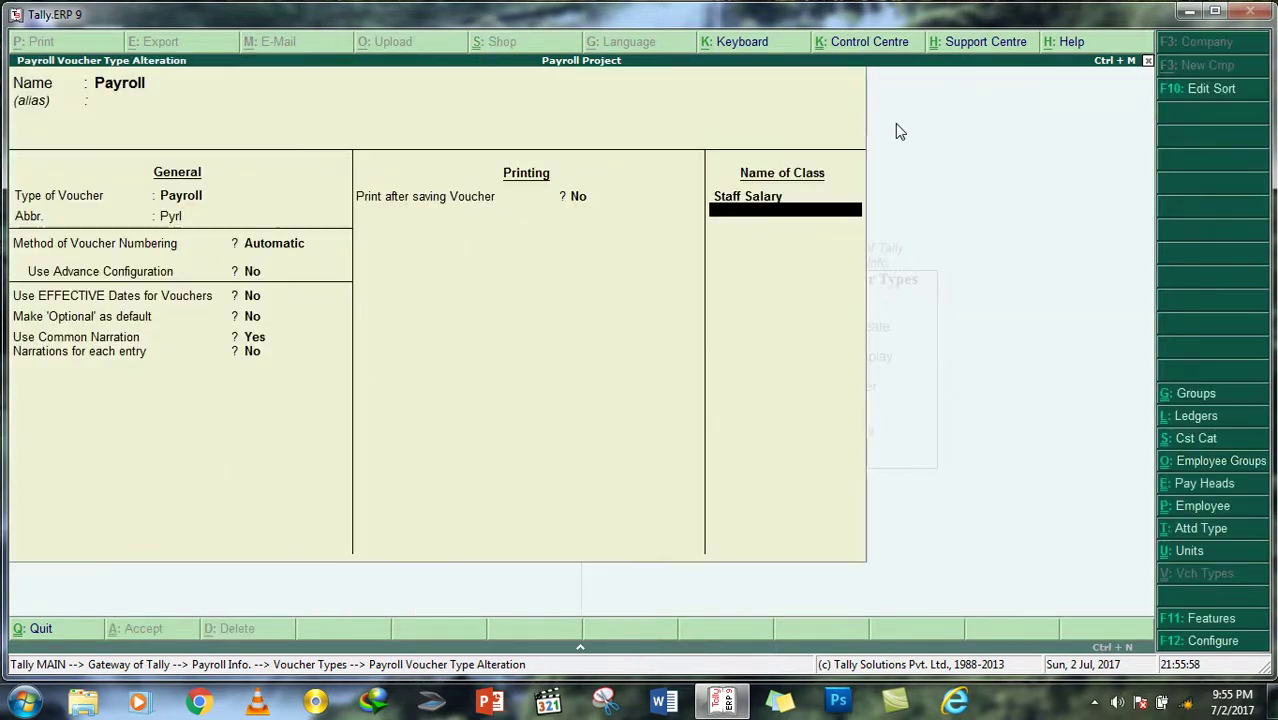
key("ctrl+a")
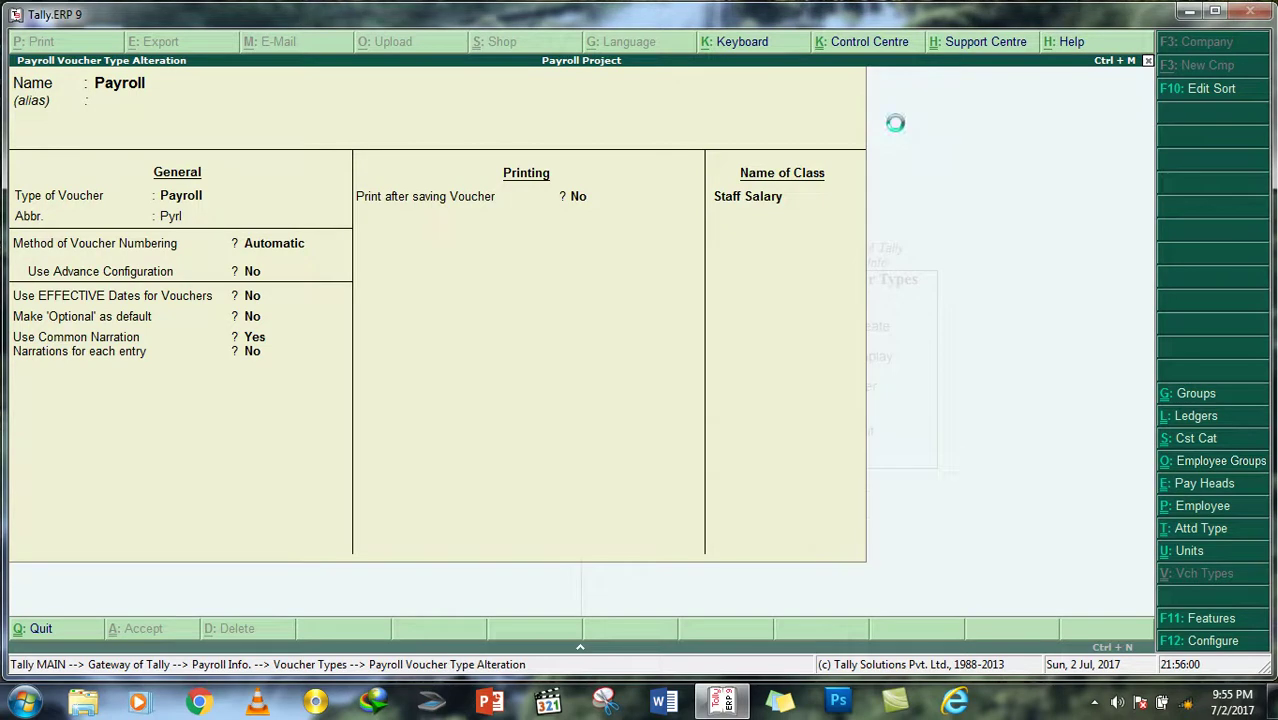
Step: Return to the Gateway of Tally and start a new Attendance voucher No. 1 under Payroll Vouchers
key("Escape")
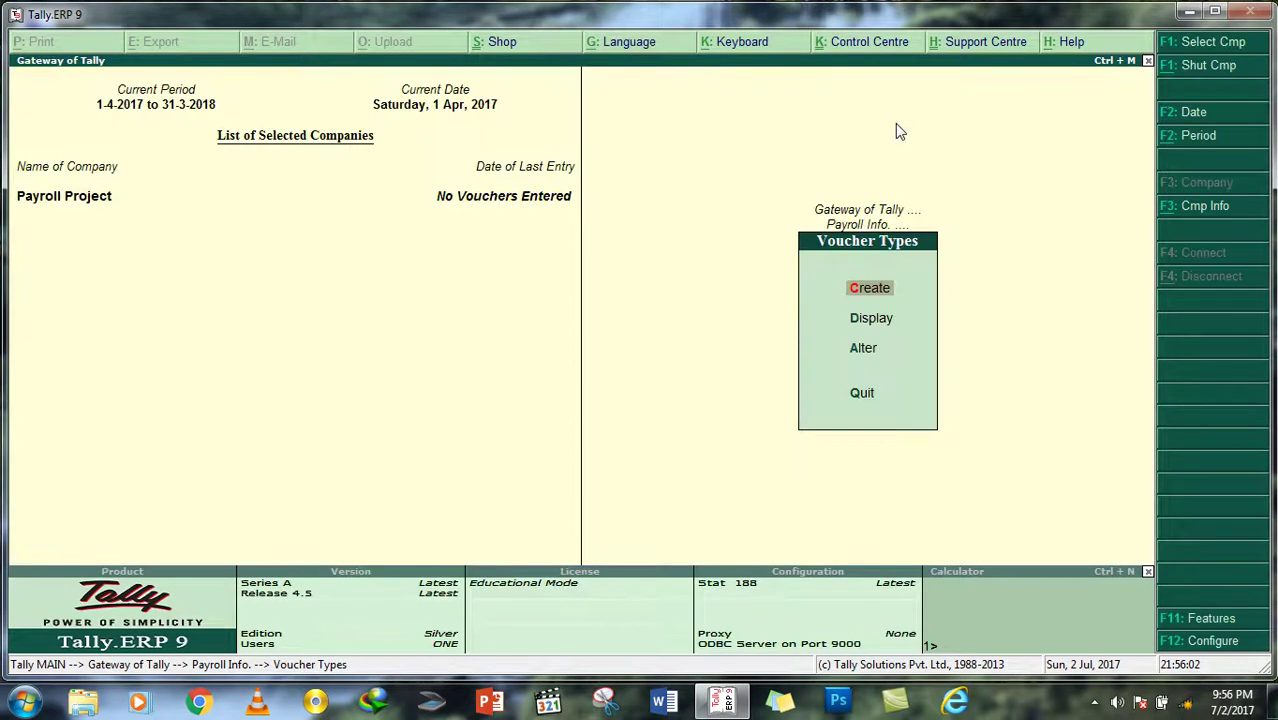
key("Escape")
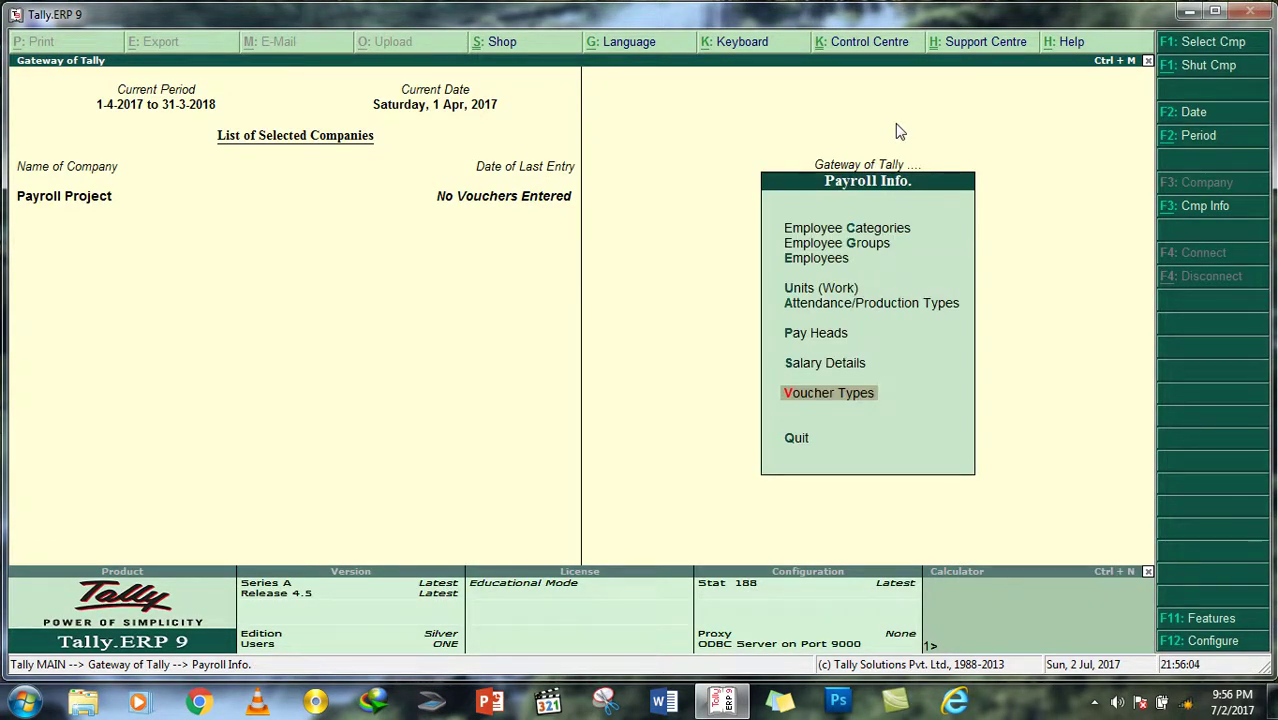
key("Escape")
key("Down")
key("Down")
key("Down")
key("Down")
key("Down")
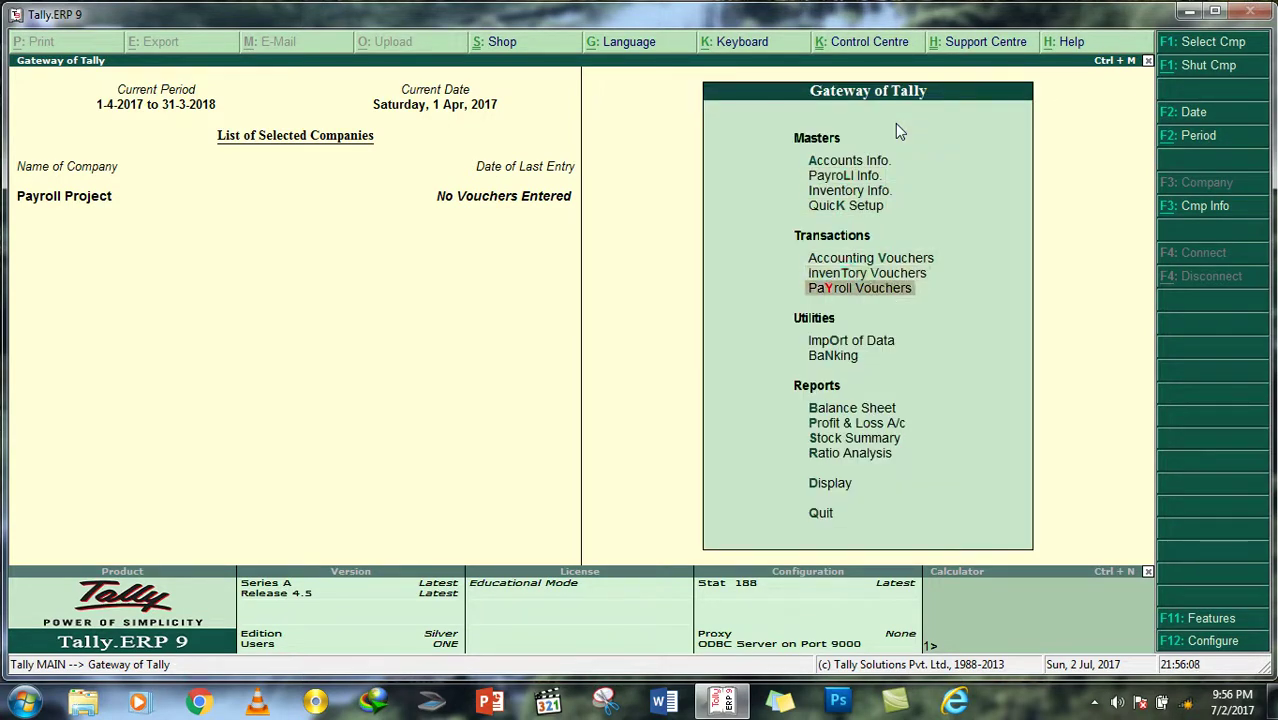
key("Up")
key("Up")
key("Down")
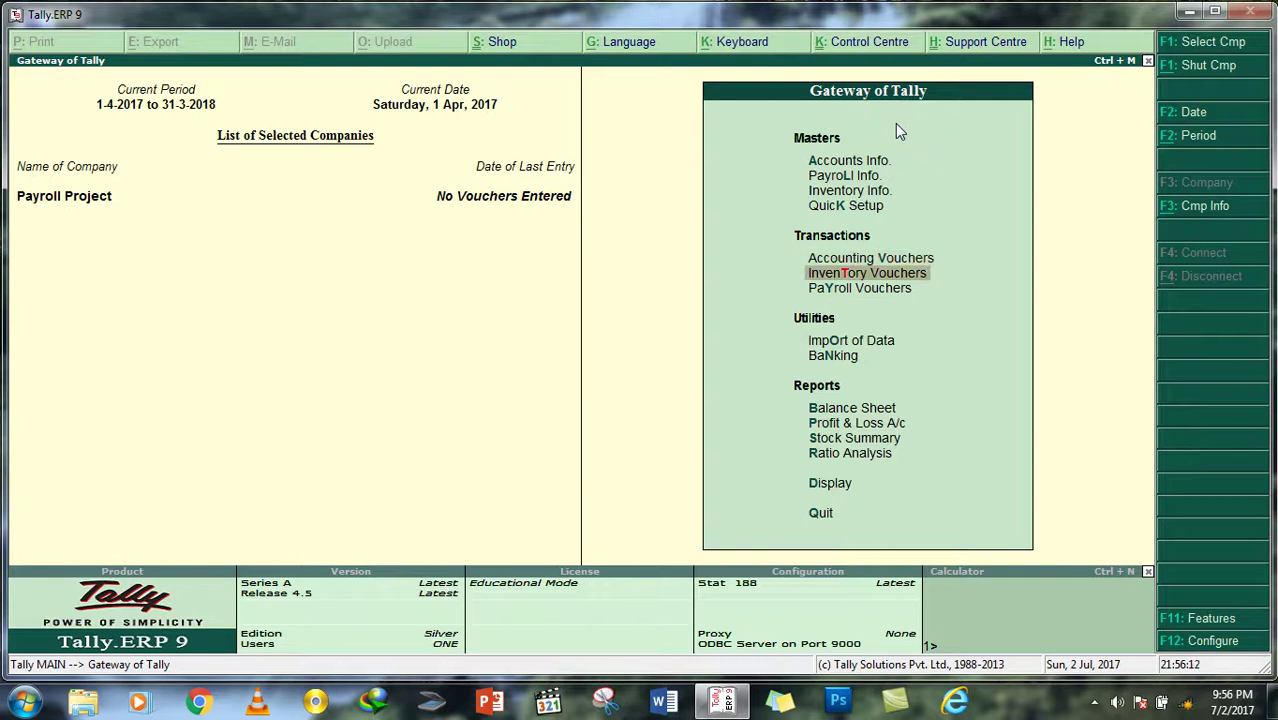
key("Down")
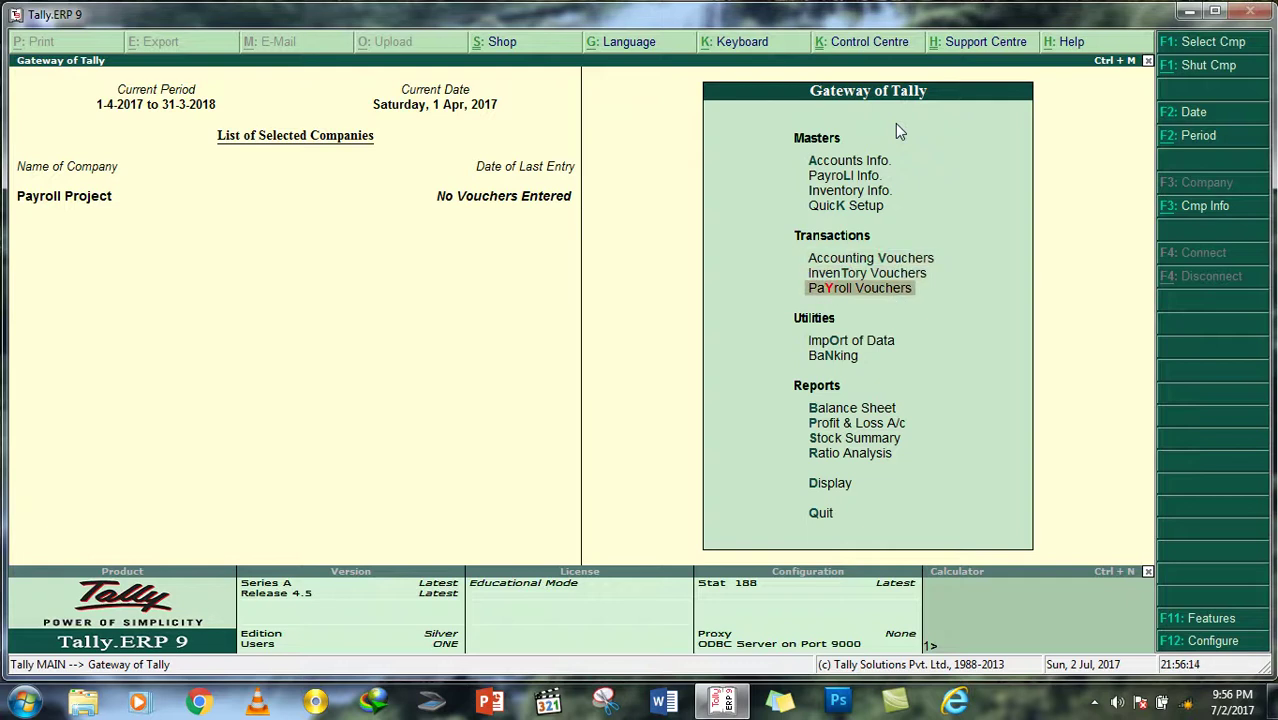
key("Return")
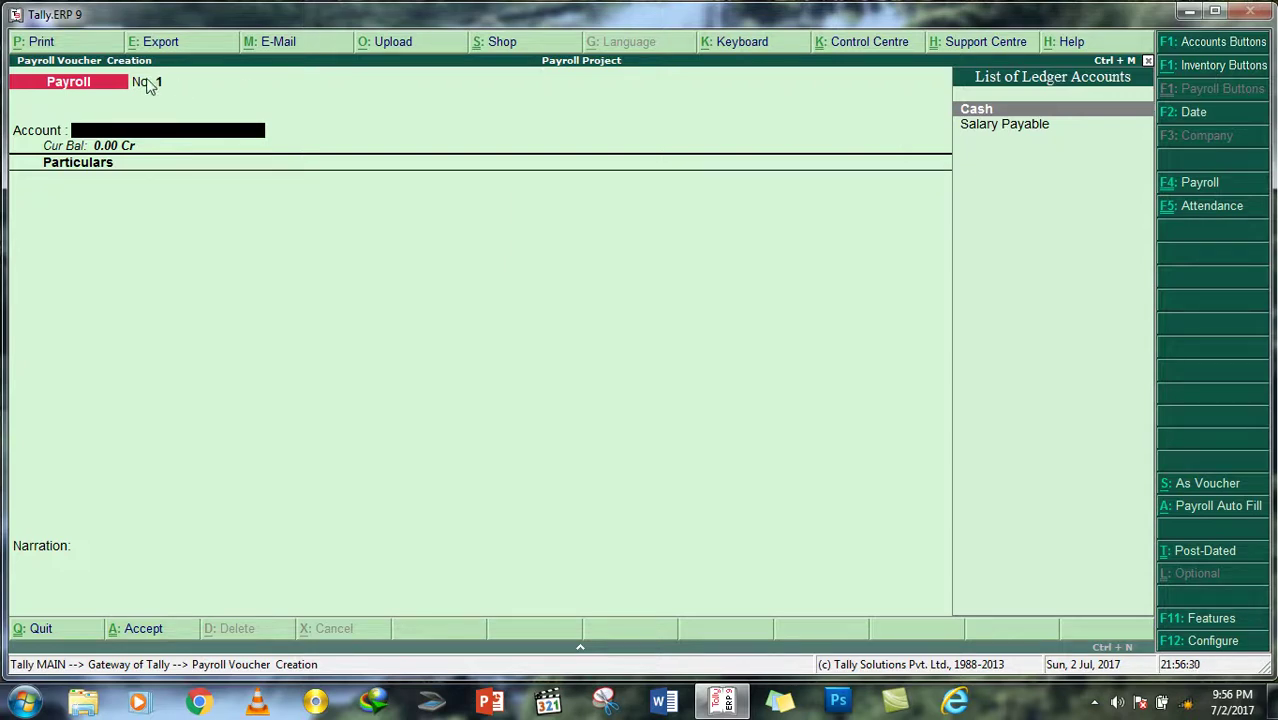
left_click(1205, 208)
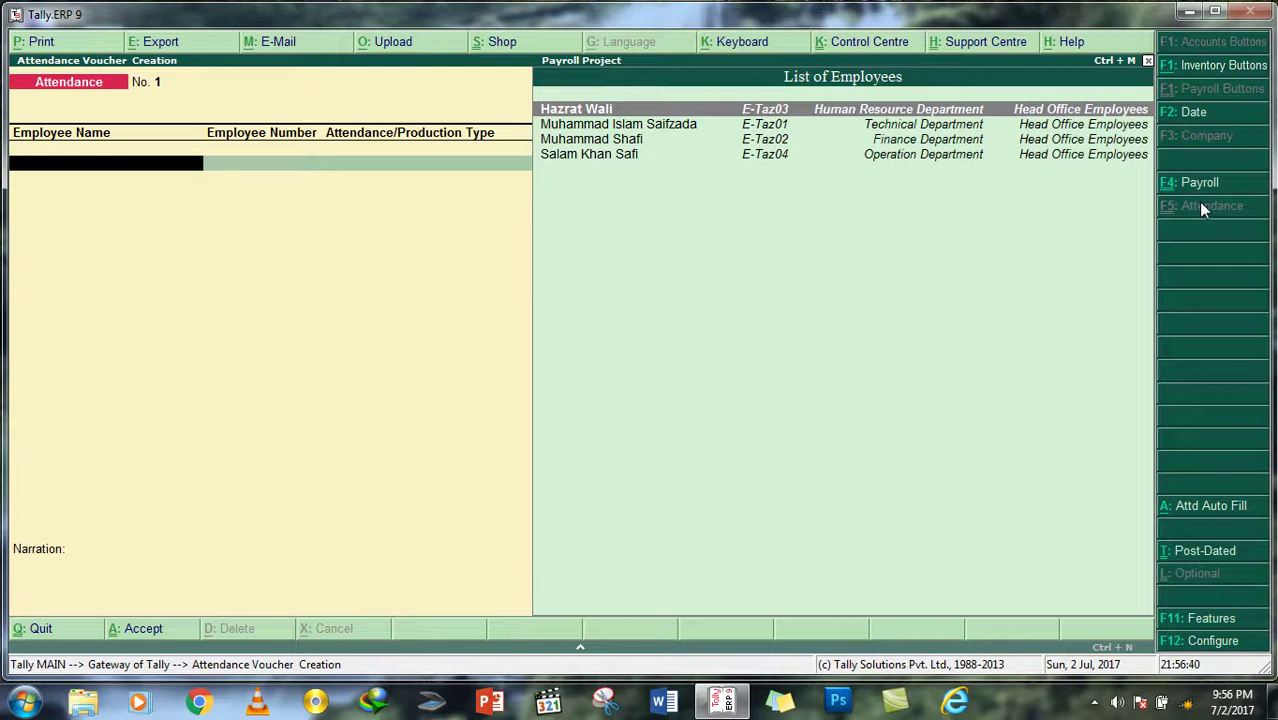
Step: Enter attendance rows for the first employee: Present 30 days and Obsent 0 days
key("Return")
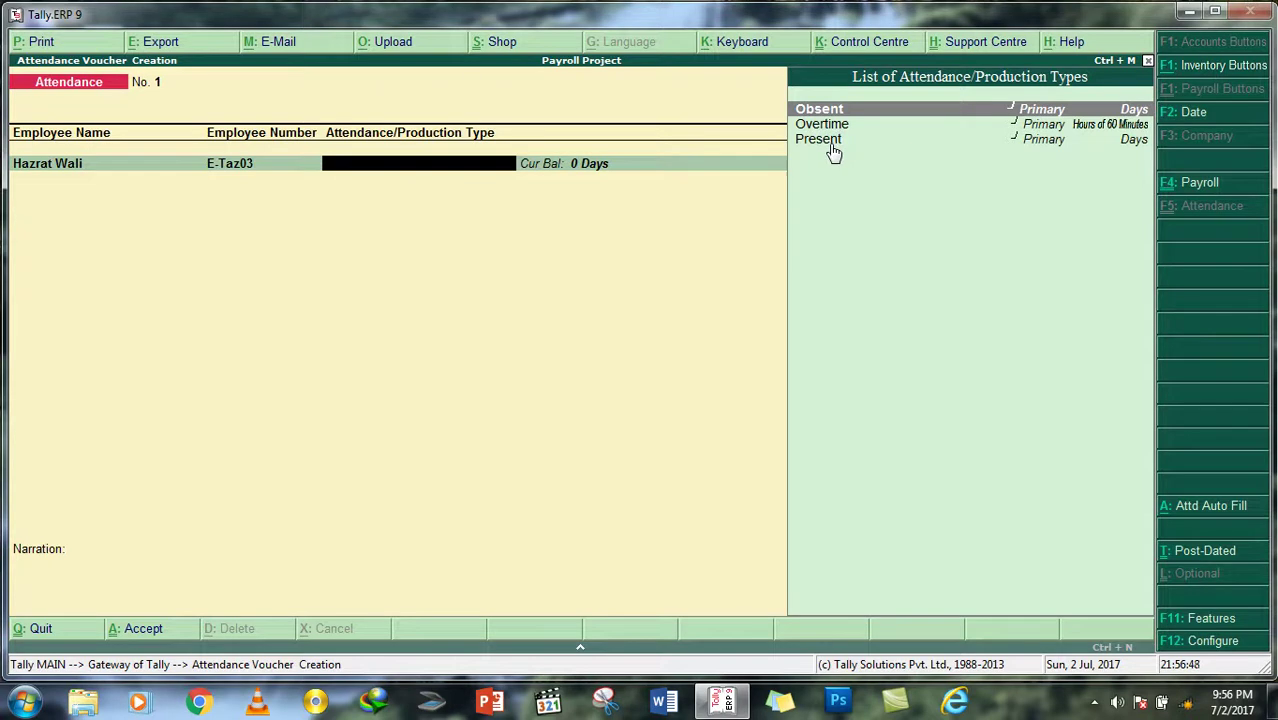
key("Down")
key("Down")
key("Return")
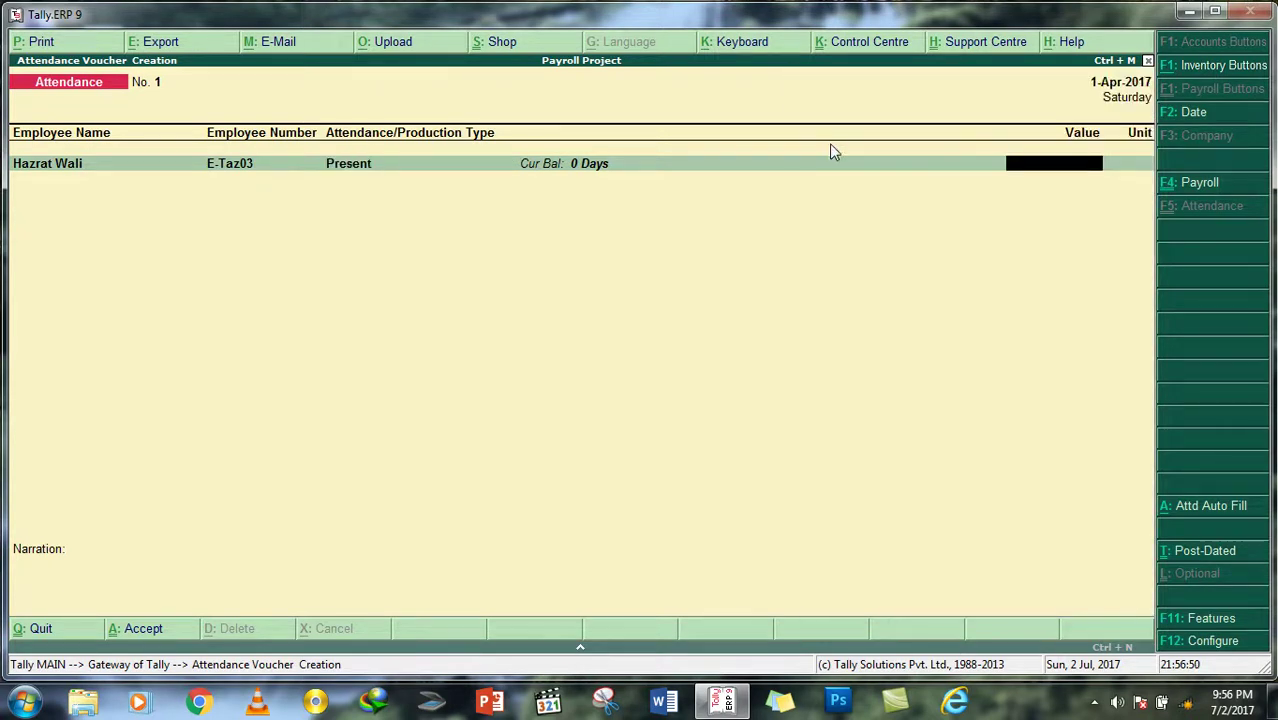
type("30")
key("Return")
key("Down")
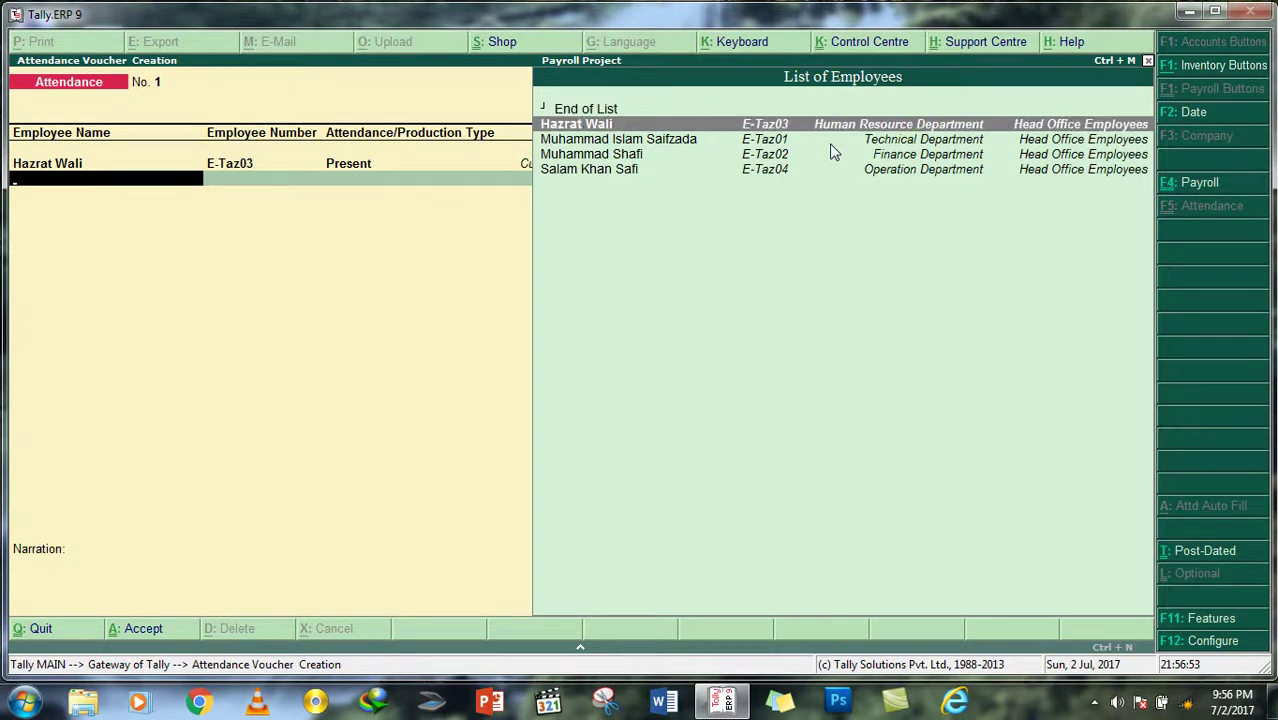
key("Return")
key("Down")
key("Down")
key("Up")
key("Up")
key("Return")
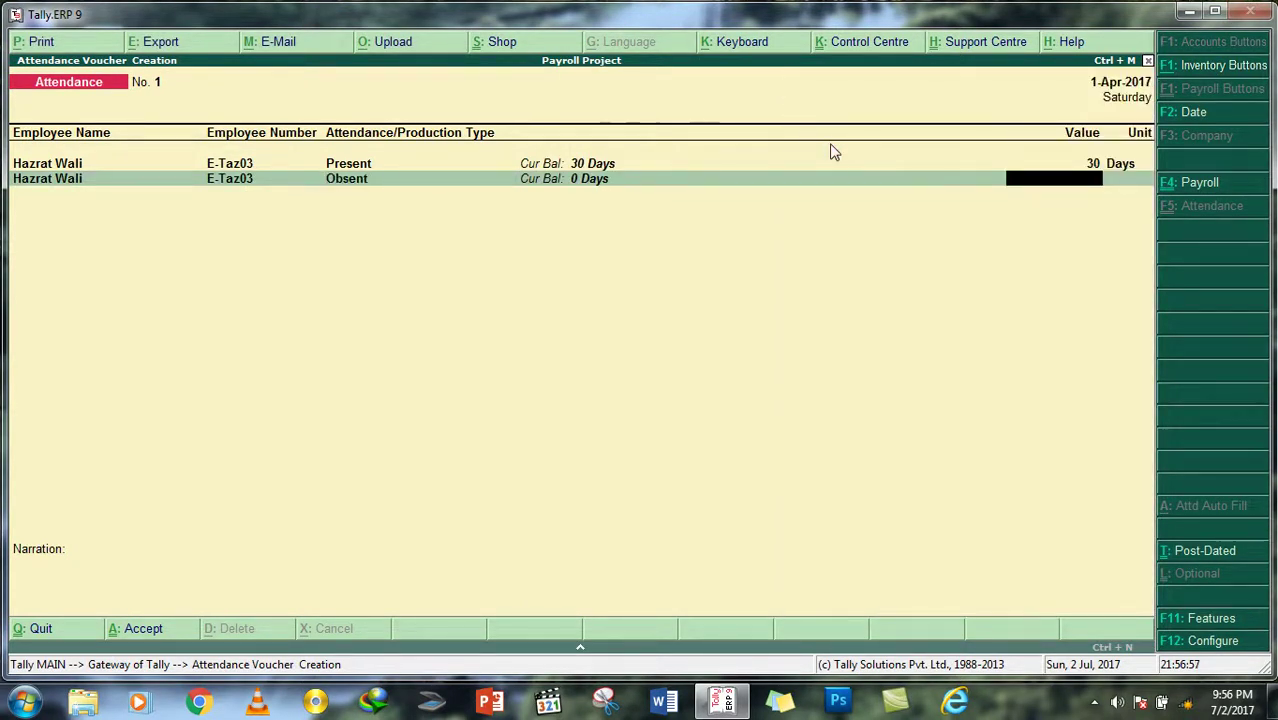
type("0")
key("Return")
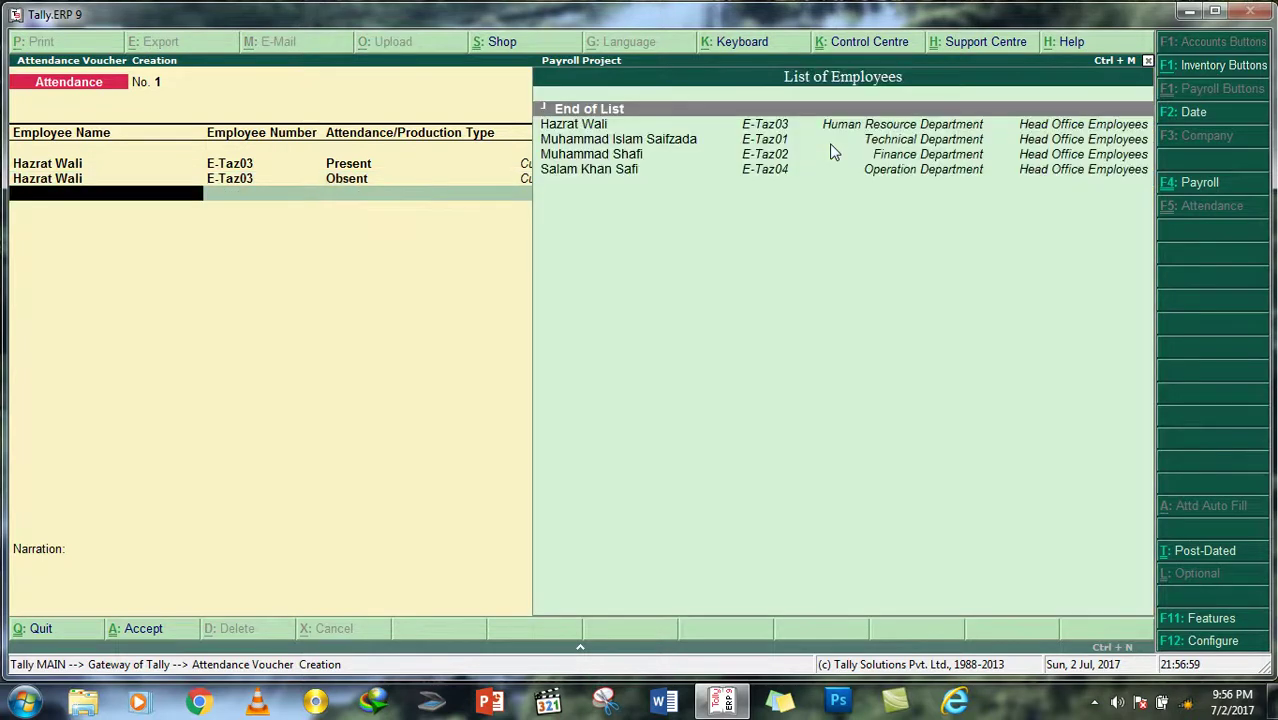
Step: Add an Overtime row for the same employee, then abandon the attendance voucher
key("Down")
key("Return")
key("Down")
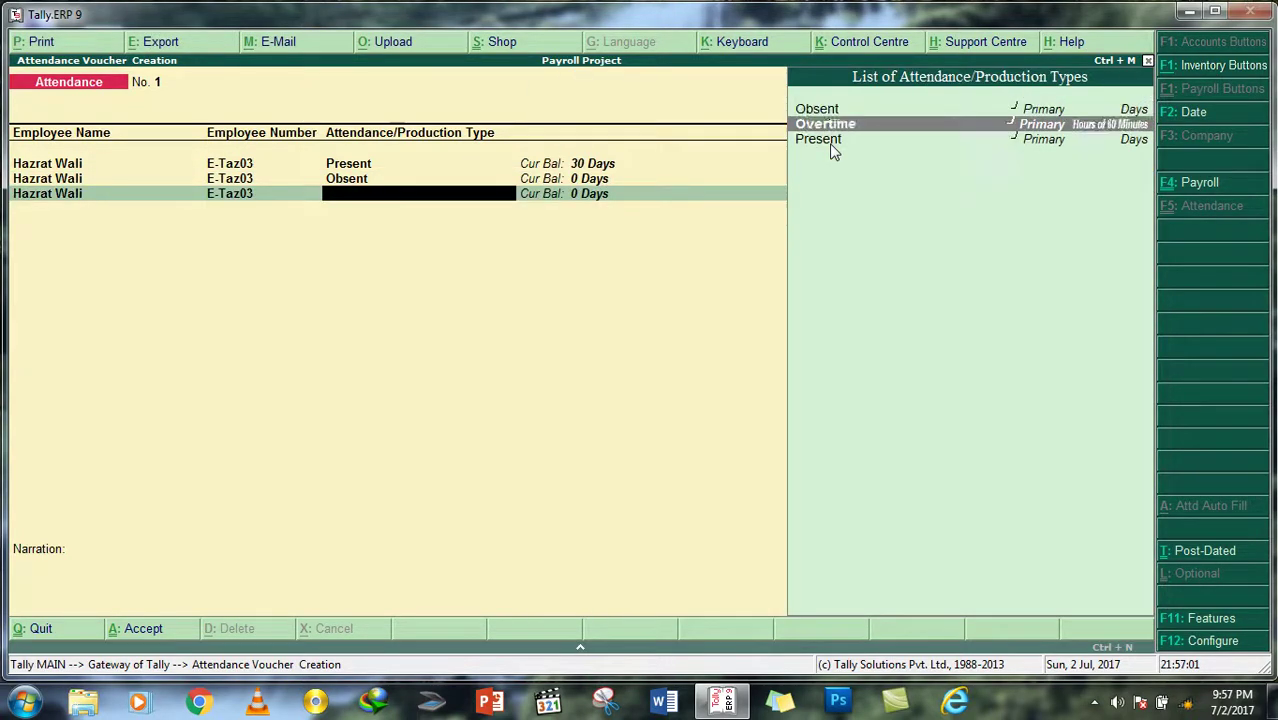
key("Return")
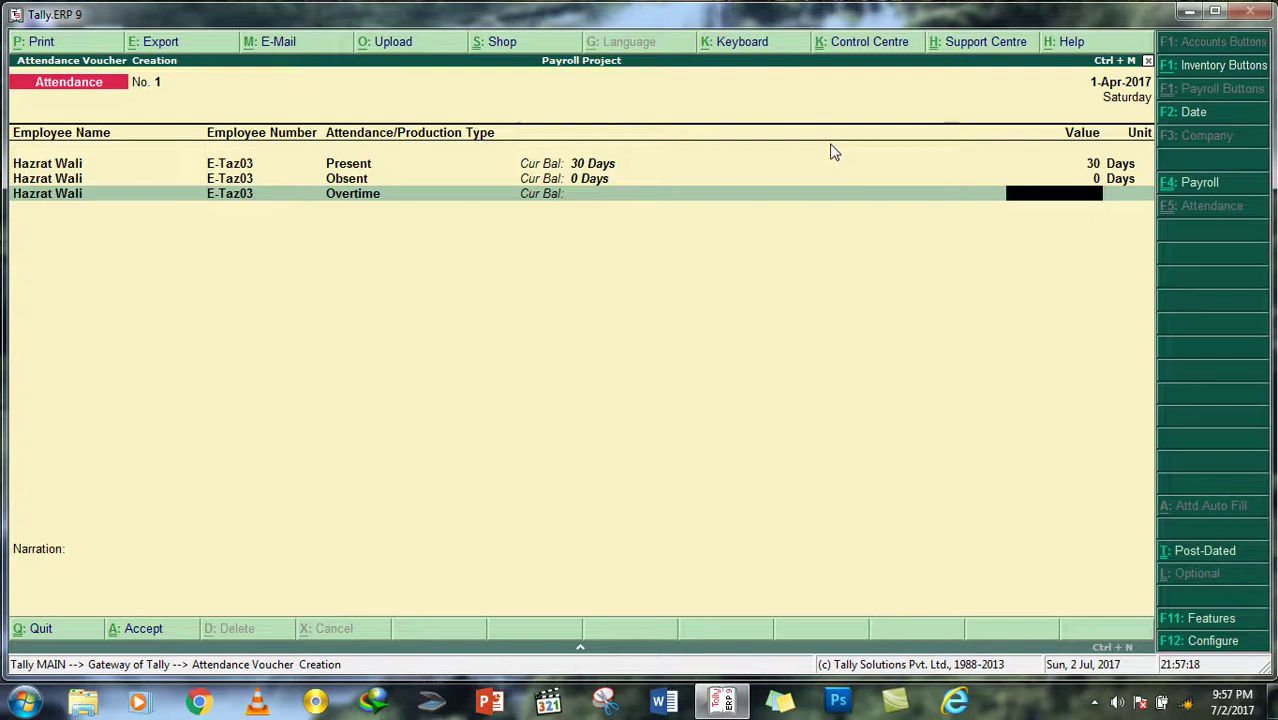
key("Escape")
Step: Discard the unsaved attendance voucher and review the existing pay heads list
key("Return")
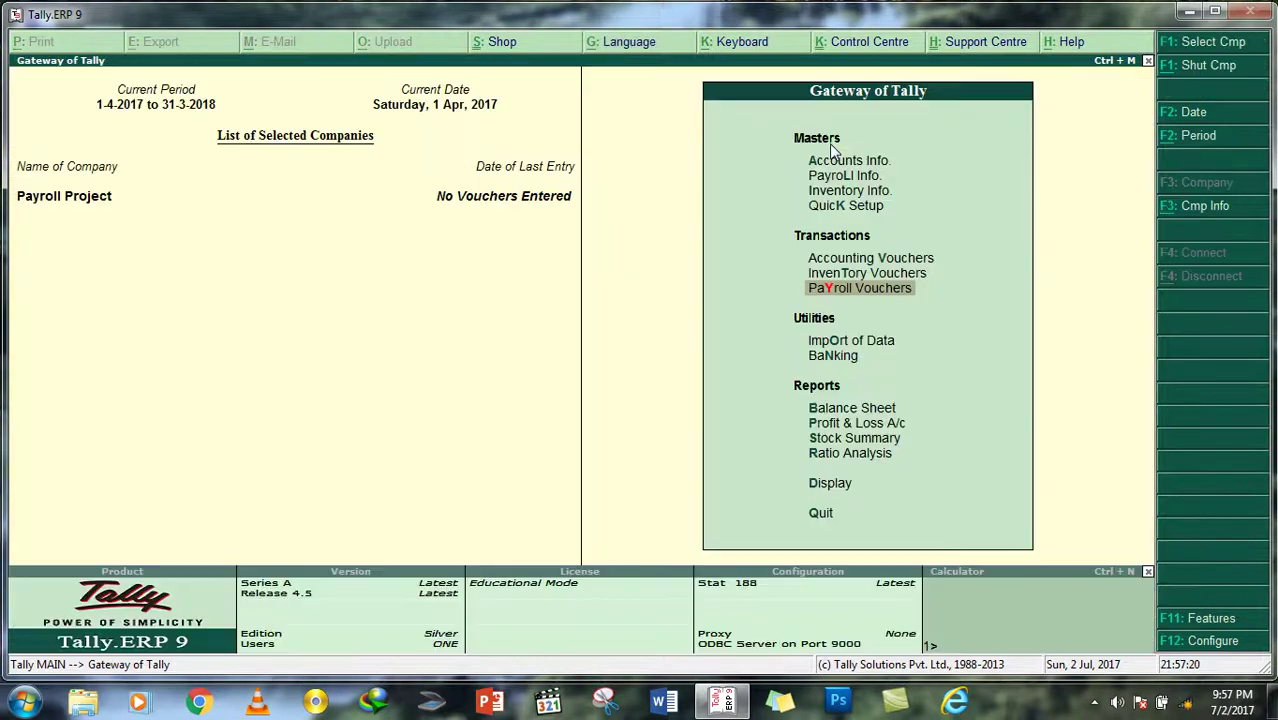
key("Escape")
key("Escape")
key("Up")
key("Down")
key("Down")
key("Return")
key("Down")
key("Down")
key("Down")
key("Down")
key("Return")
key("Down")
key("Return")
key("Down")
key("Down")
key("Down")
key("Down")
key("Down")
key("Up")
key("Up")
key("Up")
key("Up")
key("Up")
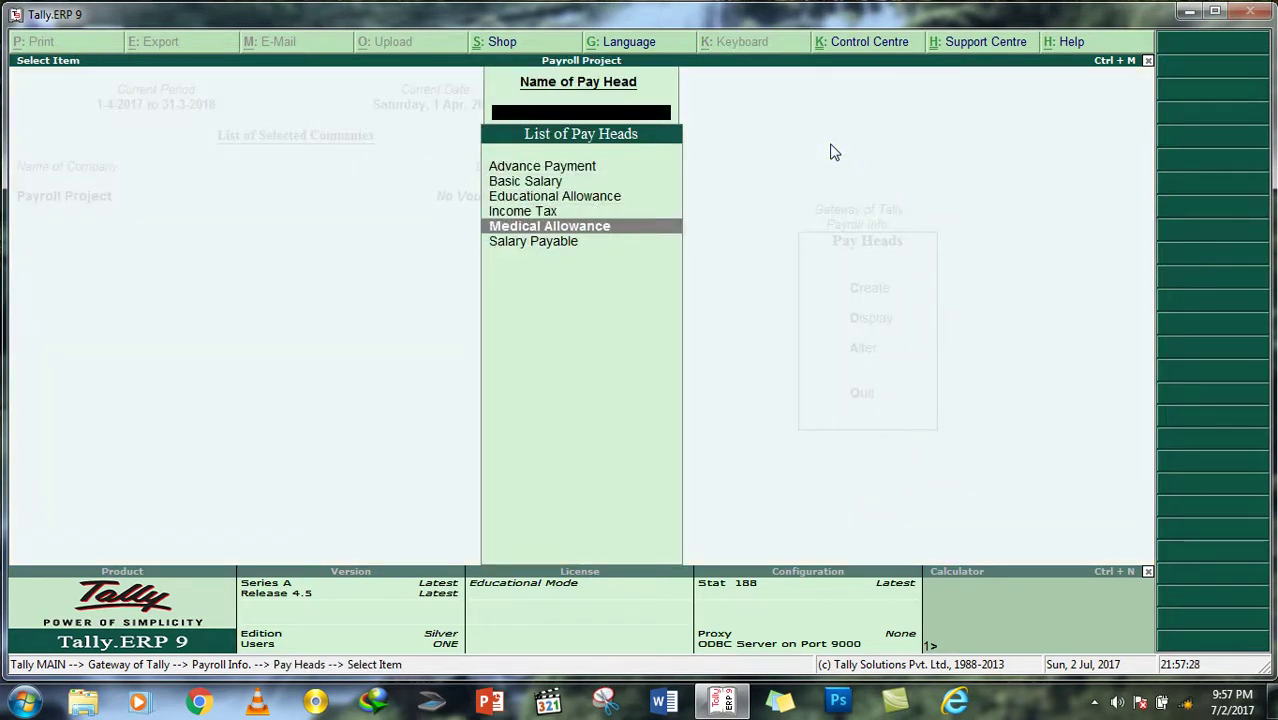
key("Down")
key("Down")
key("Down")
key("Down")
key("Down")
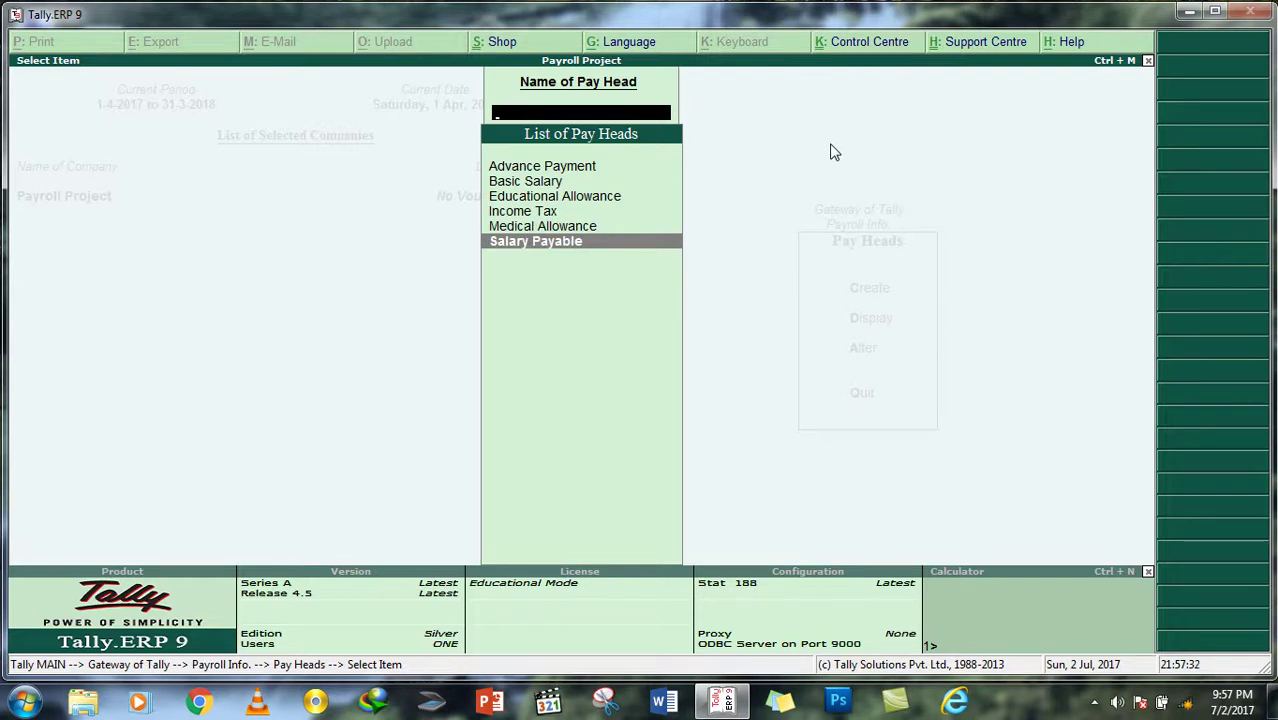
key("Up")
key("Up")
key("Up")
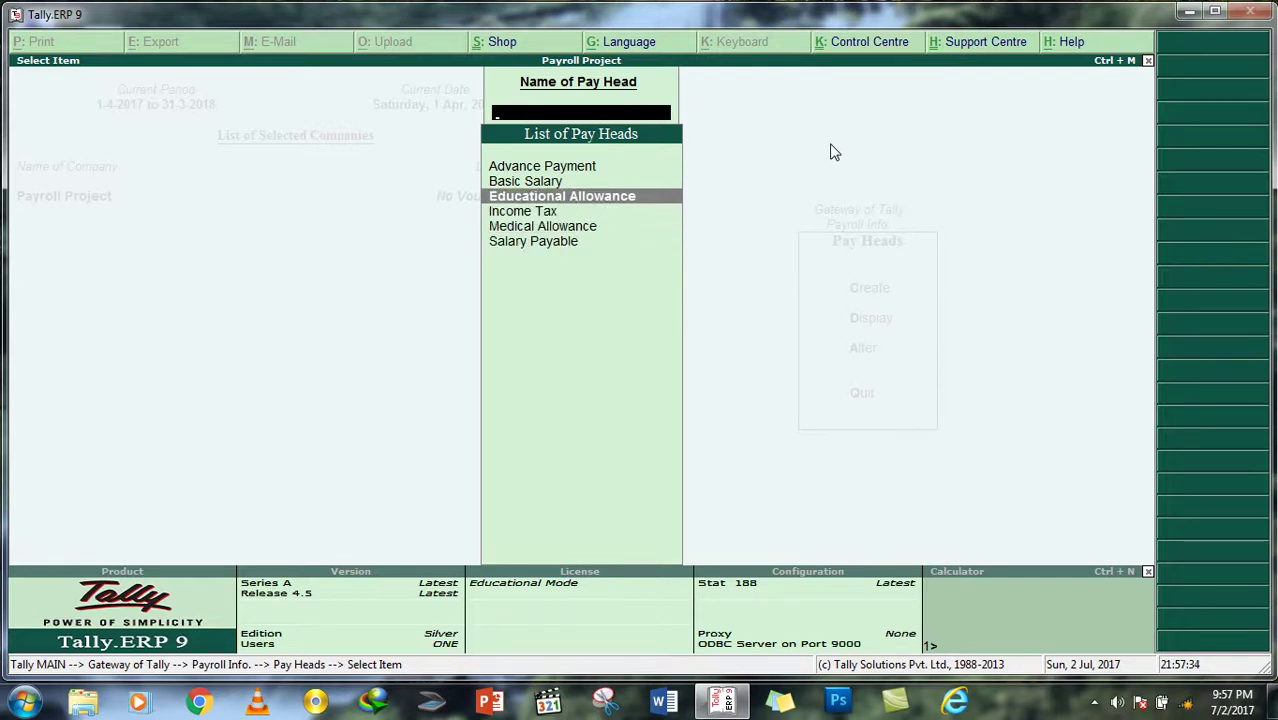
key("Escape")
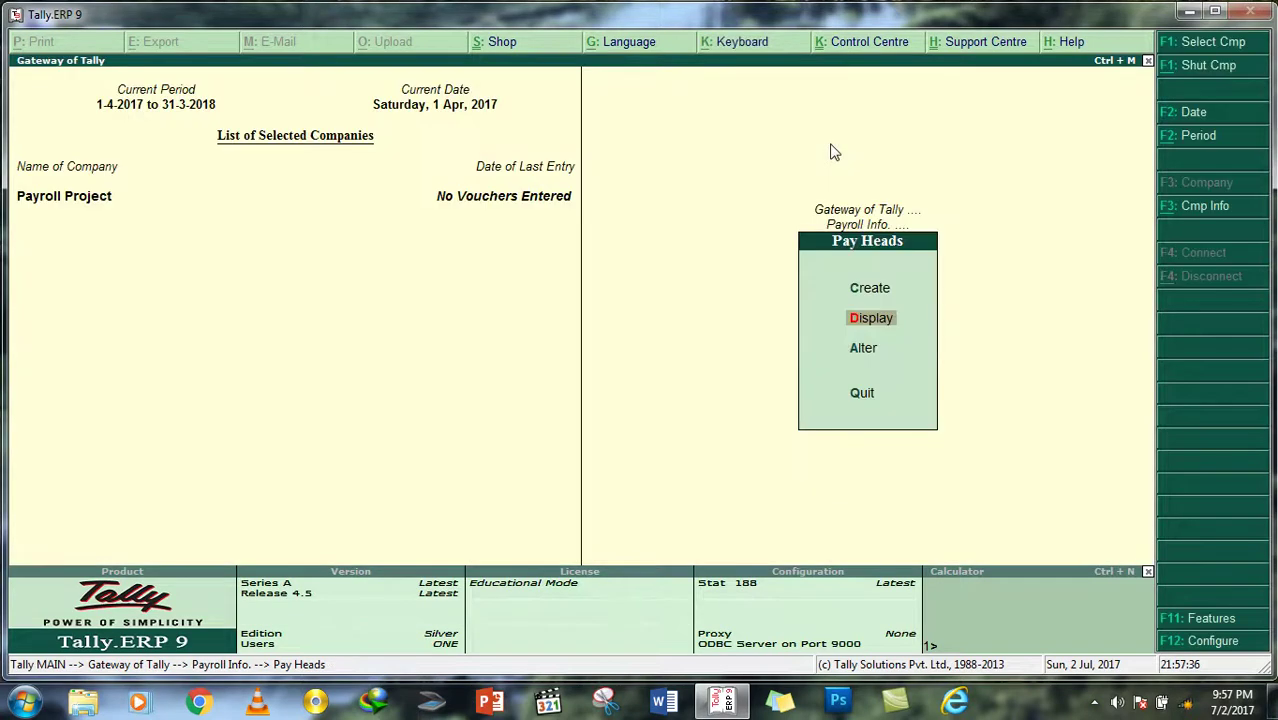
Step: Create a pay head named 'Overtime' of type Earnings for Employees
key("Up")
key("Return")
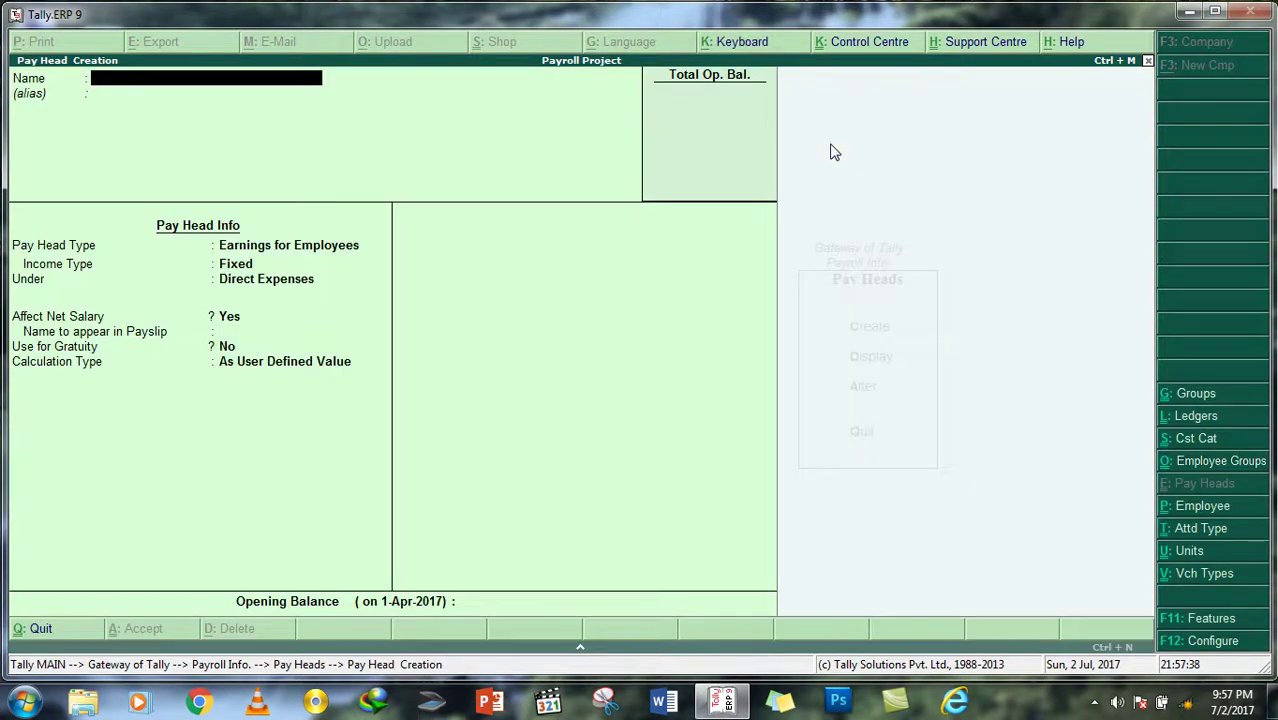
type("Overtime")
key("Return")
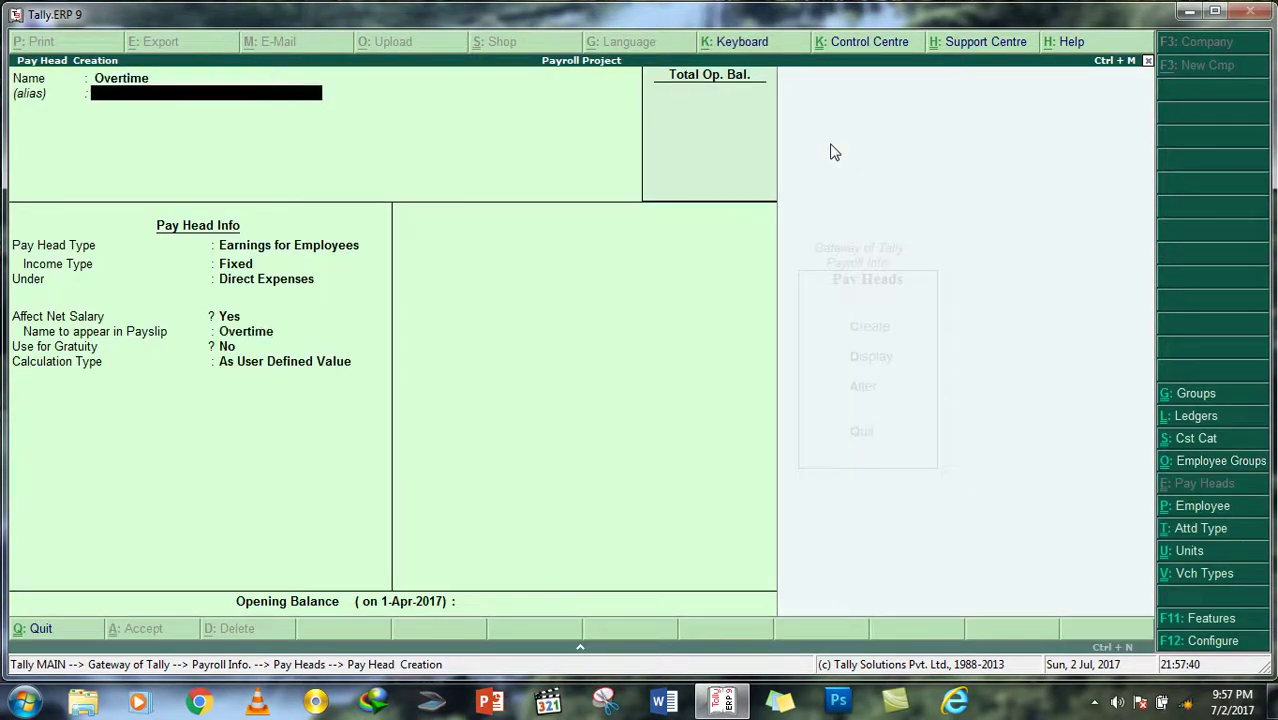
key("Return")
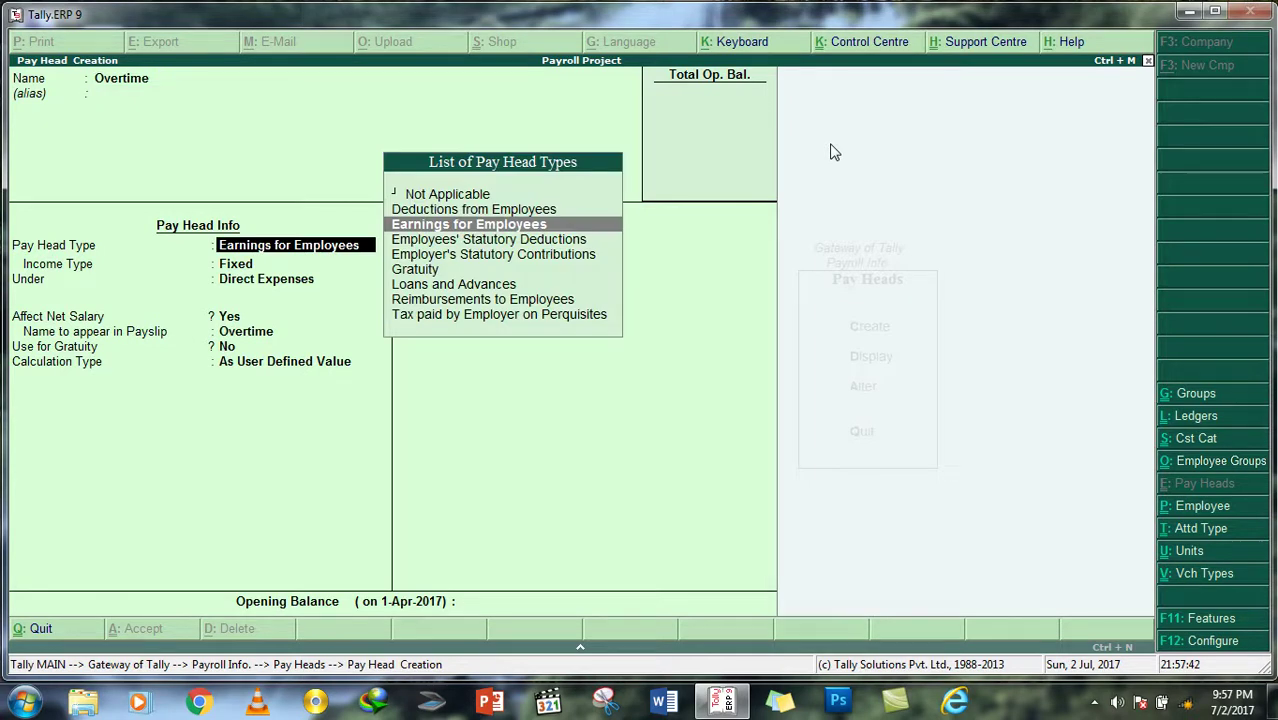
key("Down")
key("Down")
key("Down")
key("Up")
key("Return")
Step: Make it Variable under Indirect Expenses, calculated On Production of Overtime, and save
key("Down")
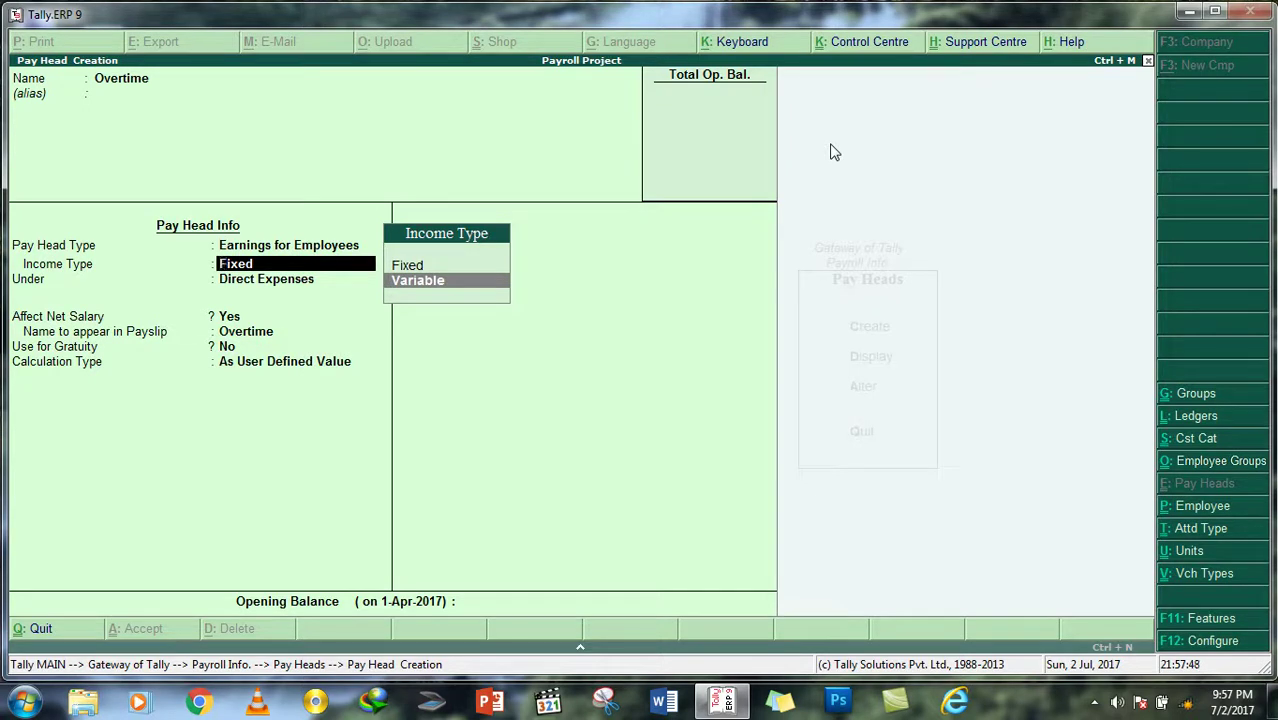
key("Return")
key("Down")
key("Down")
key("Down")
key("Return")
key("Return")
key("Return")
key("Return")
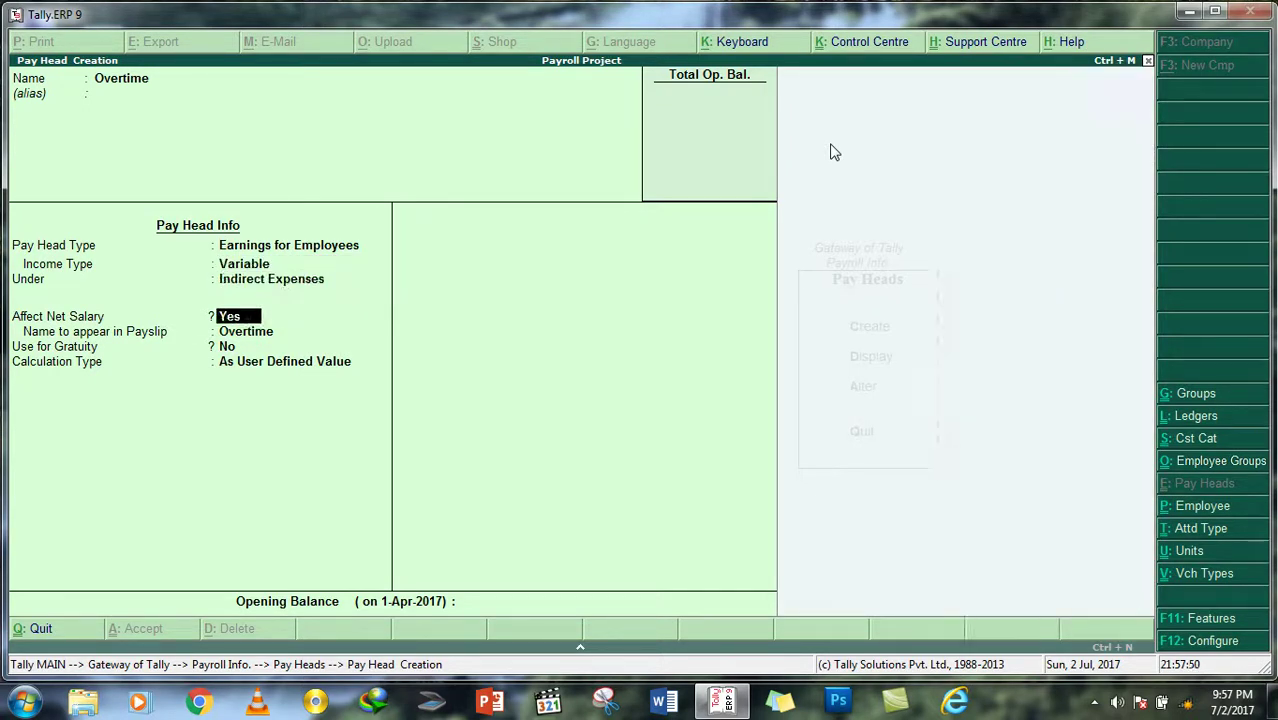
key("Down")
key("Down")
key("Down")
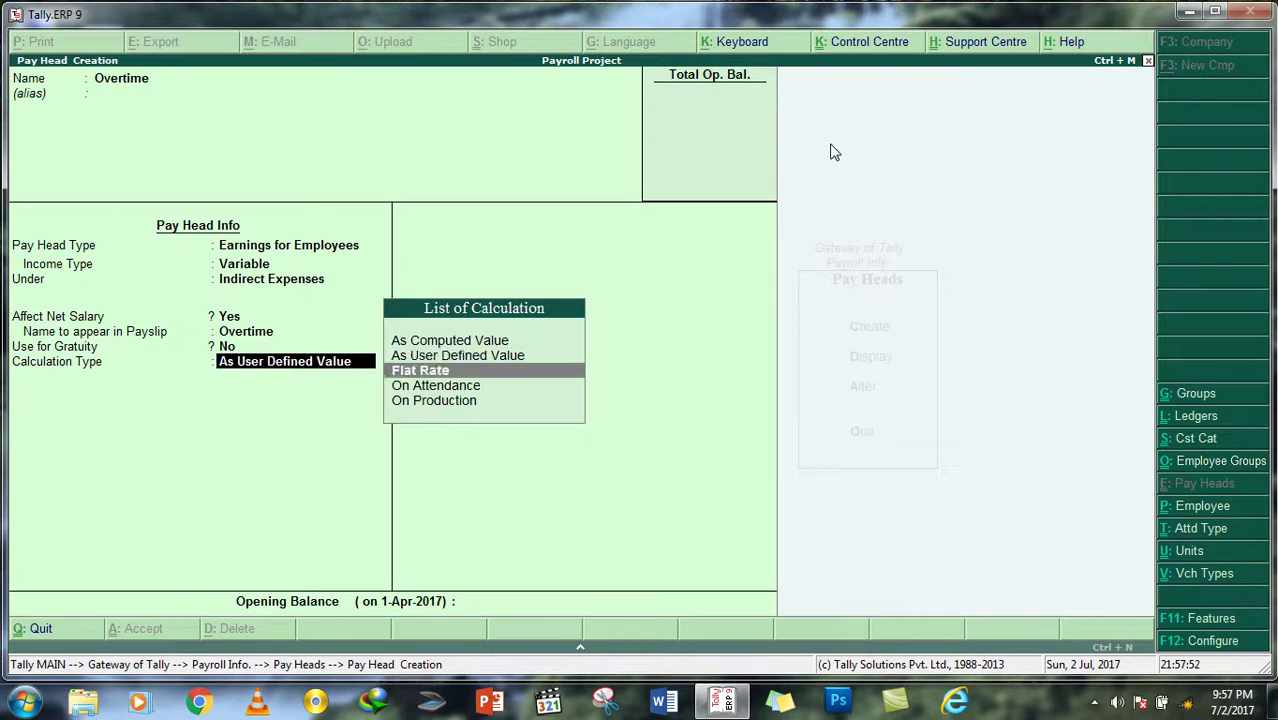
key("Return")
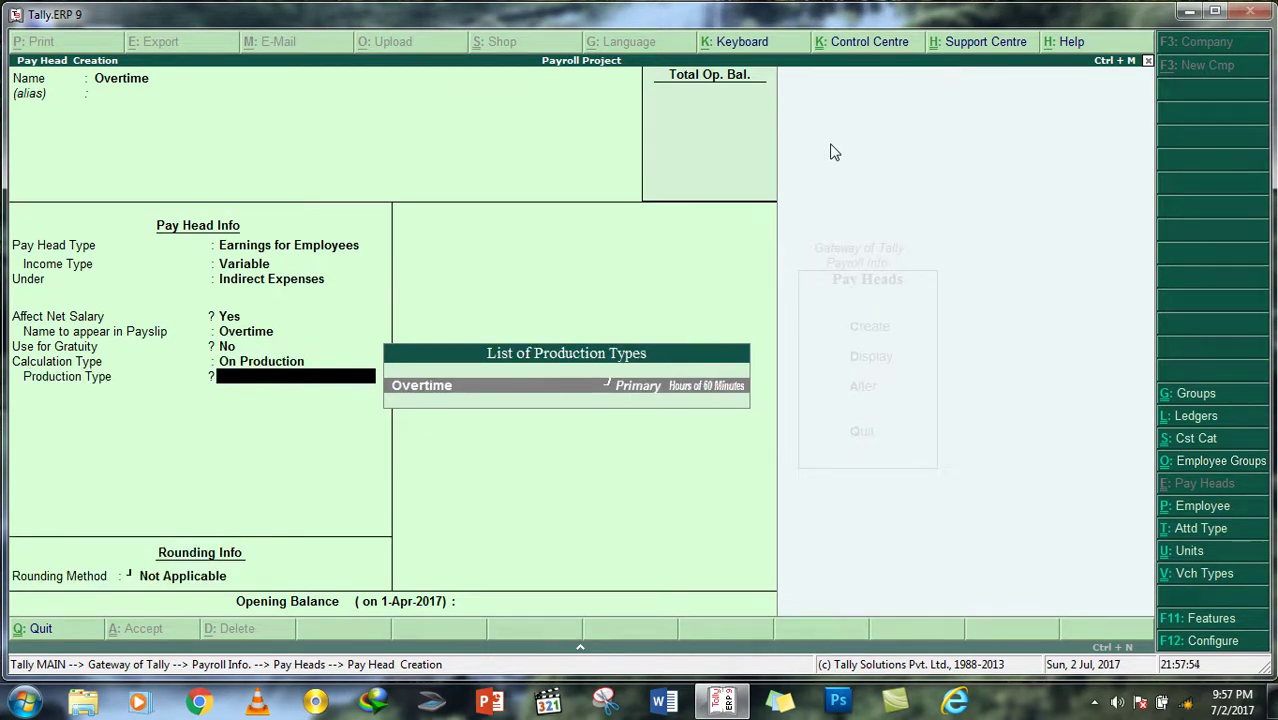
key("Return")
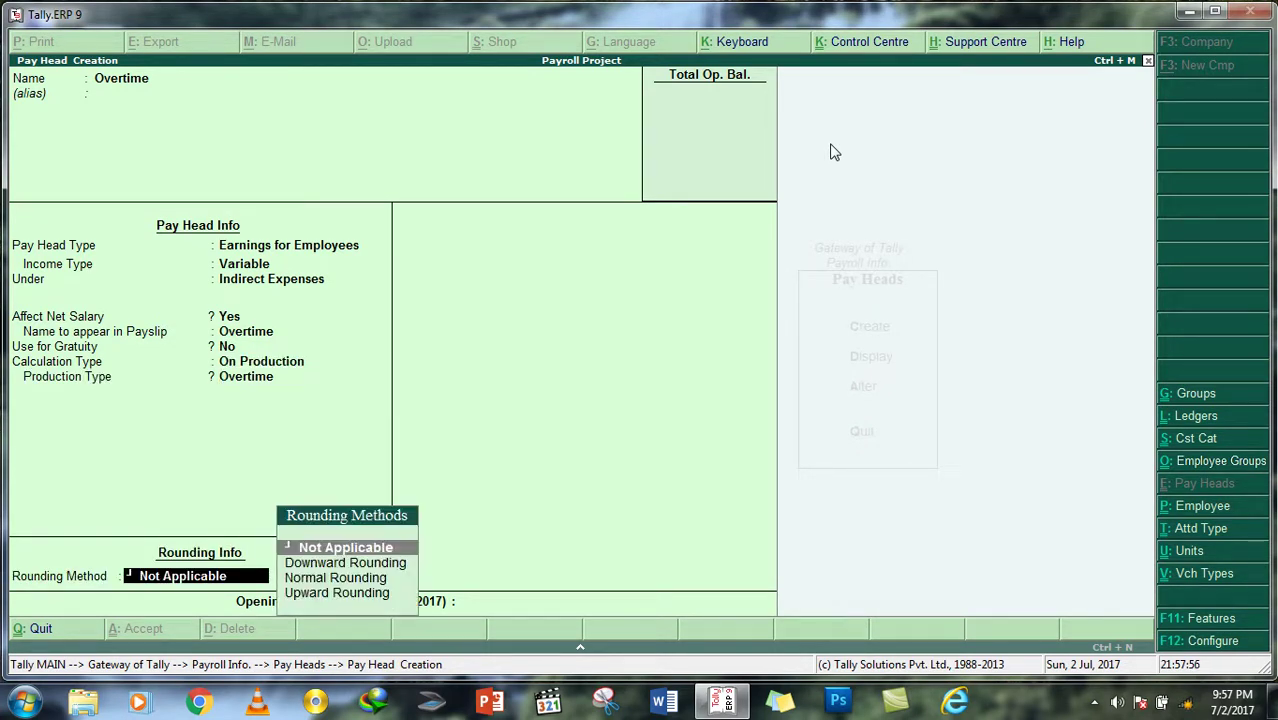
key("Return")
key("Return")
key("Return")
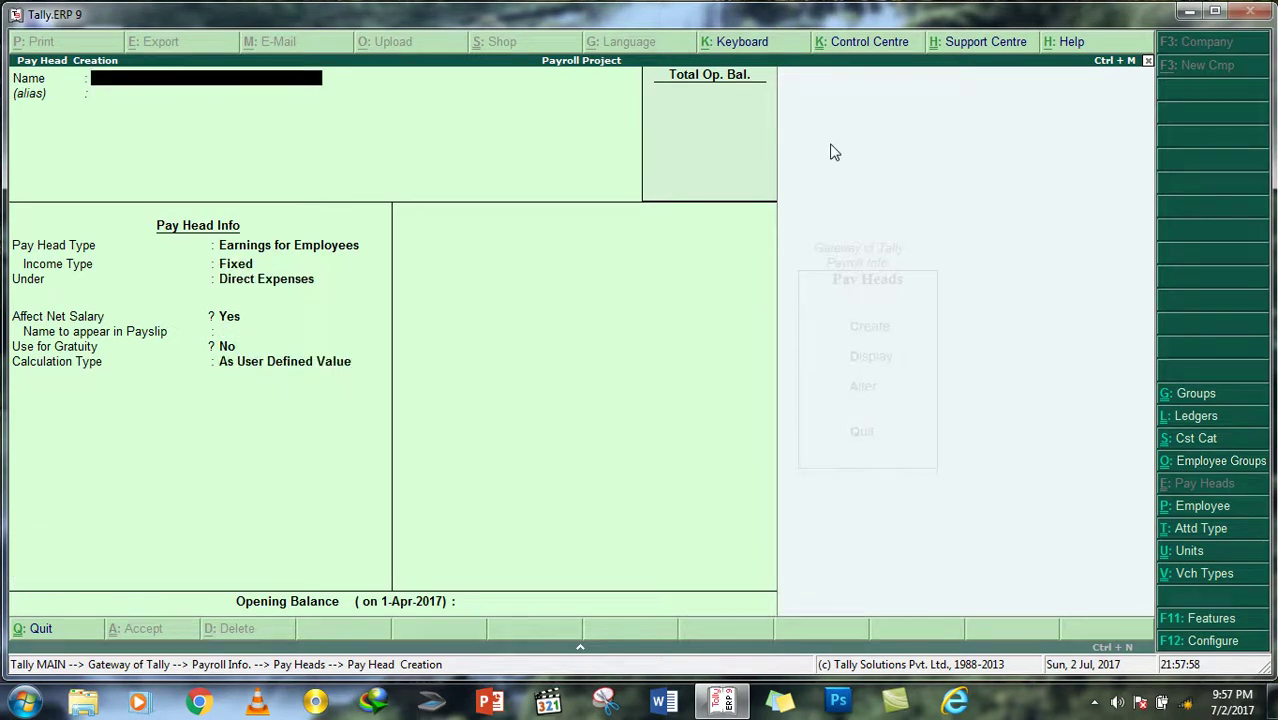
key("Escape")
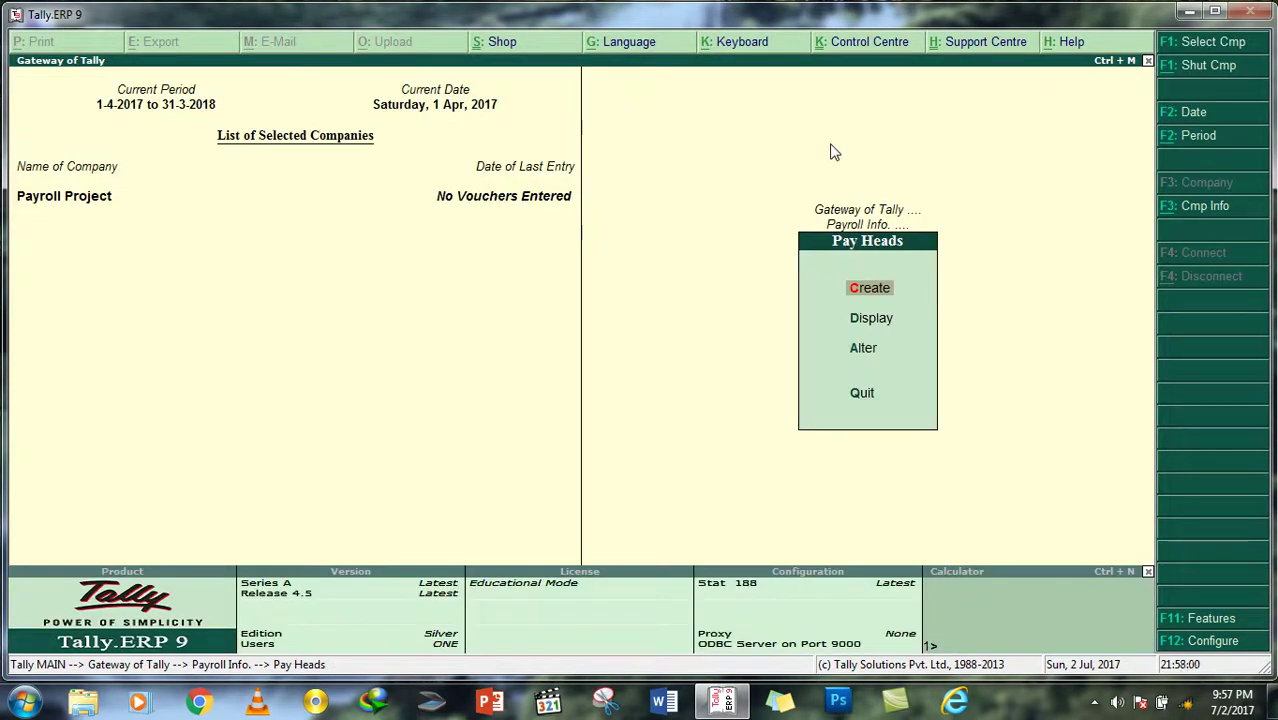
Step: Start an attendance voucher recording the first employee as Present for 30 days
key("Escape")
key("Escape")
key("Down")
key("Down")
key("Down")
key("Down")
key("Down")
key("Return")
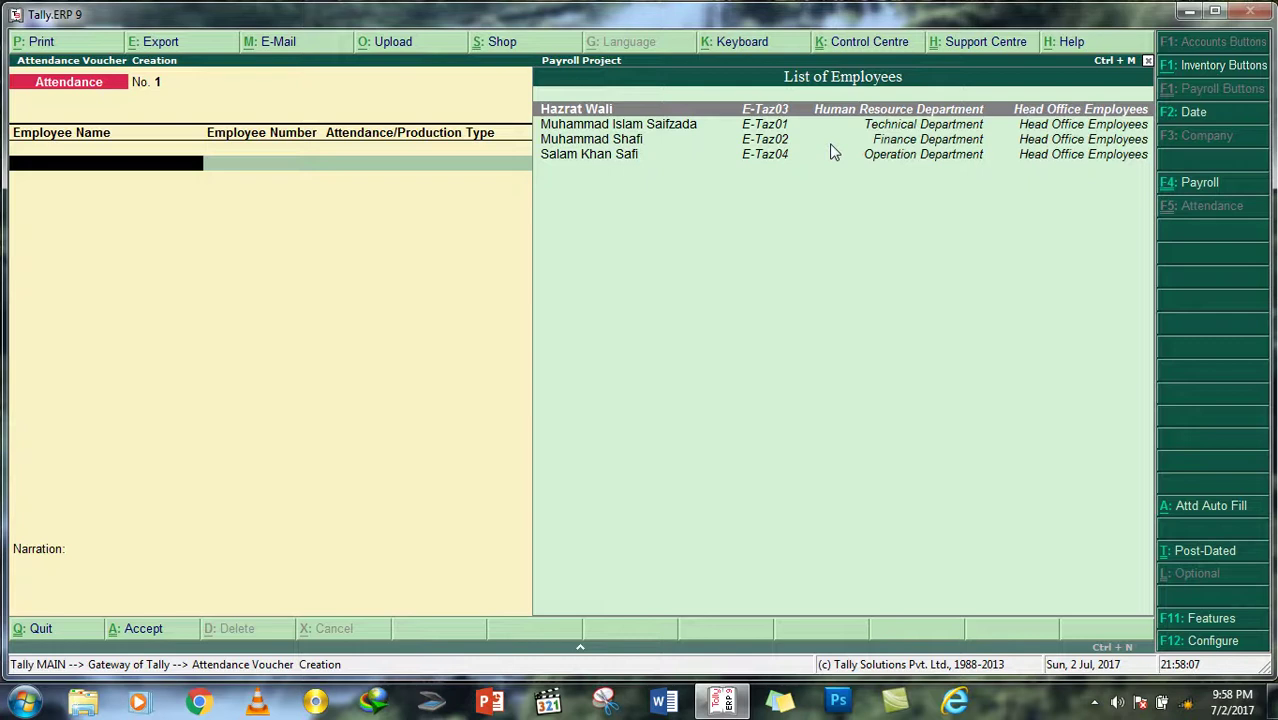
key("Return")
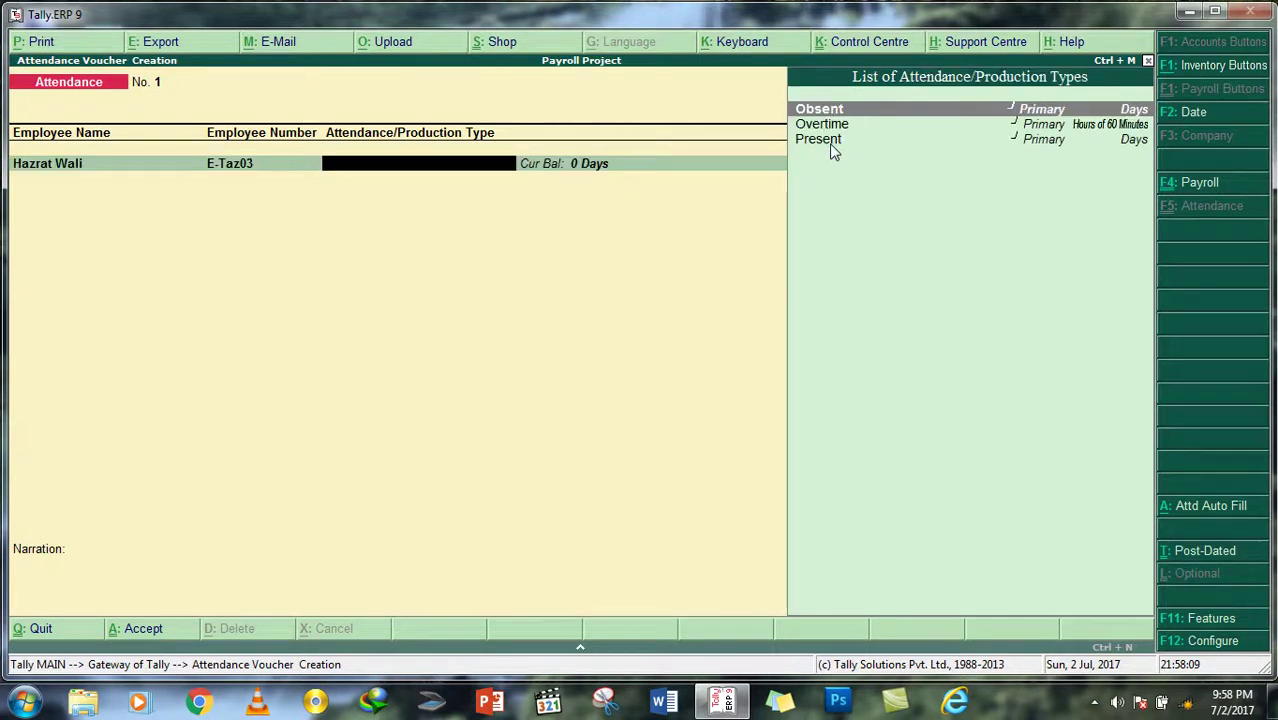
key("Down")
Step: Add an Obsent row with 0 days and an Overtime row for the same employee
key("Down")
key("Return")
type("30")
key("Return")
key("Down")
key("Return")
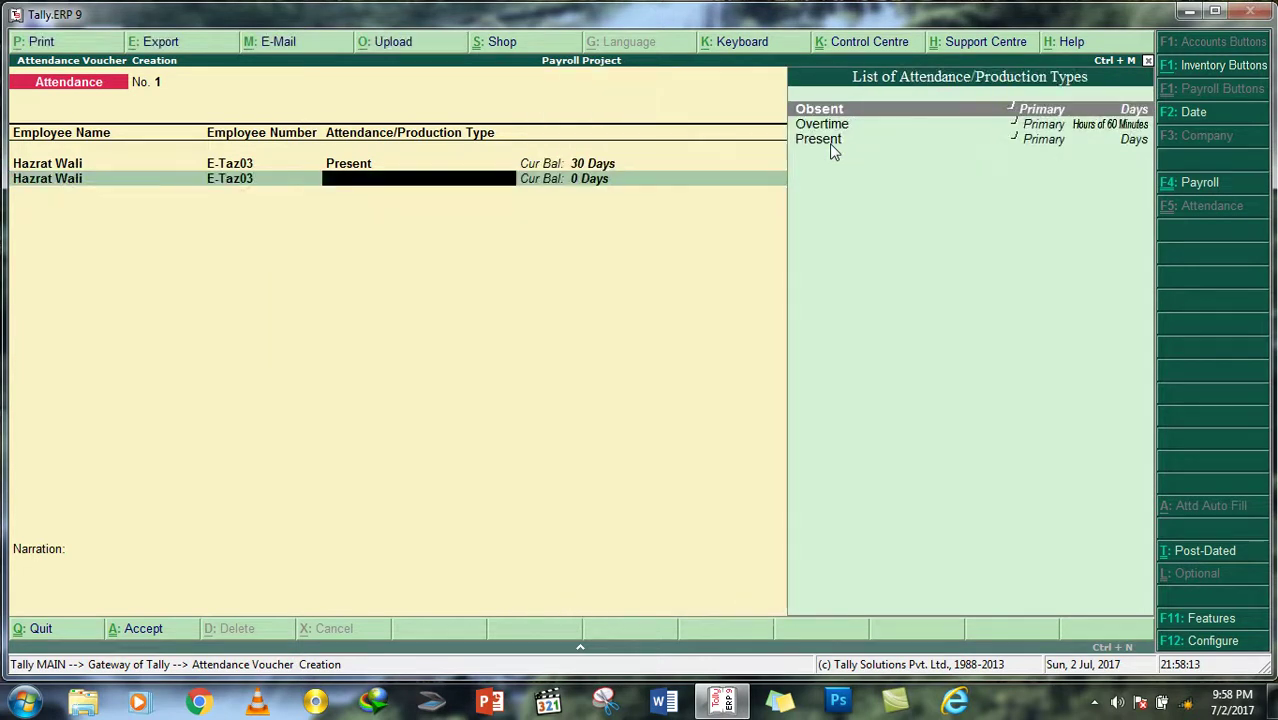
key("Down")
key("Up")
key("Return")
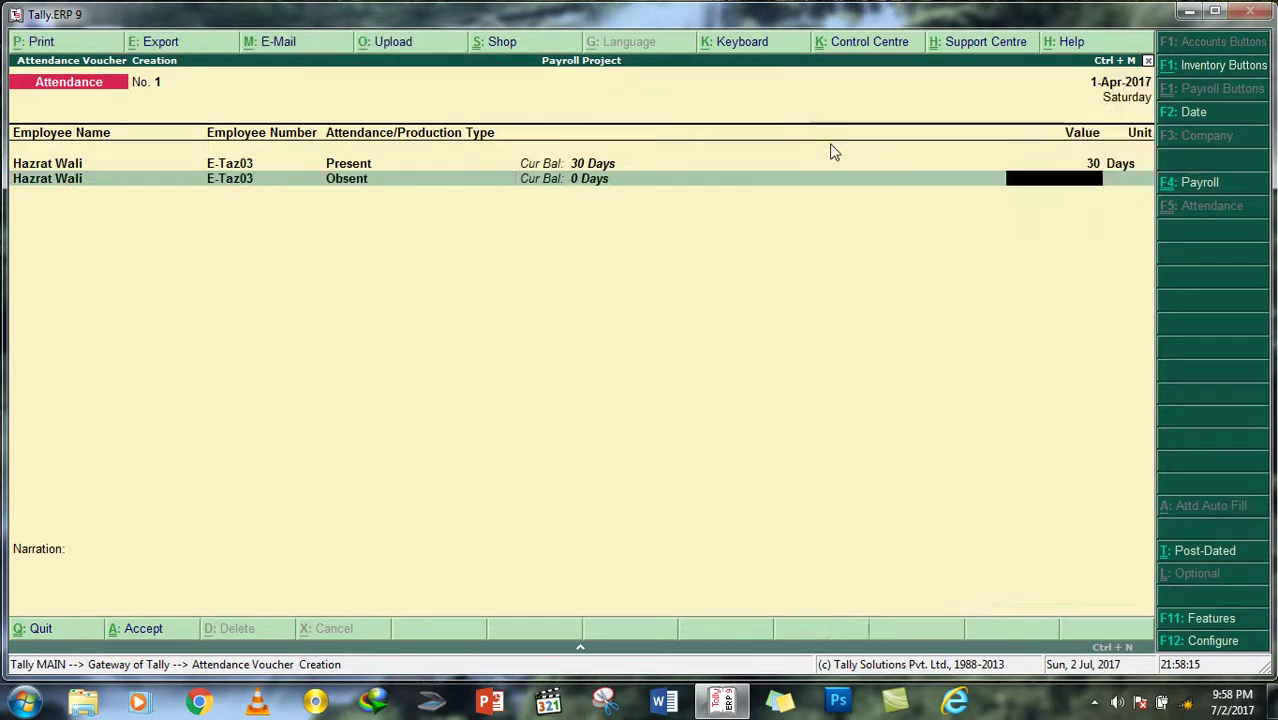
type("0")
key("Return")
key("Down")
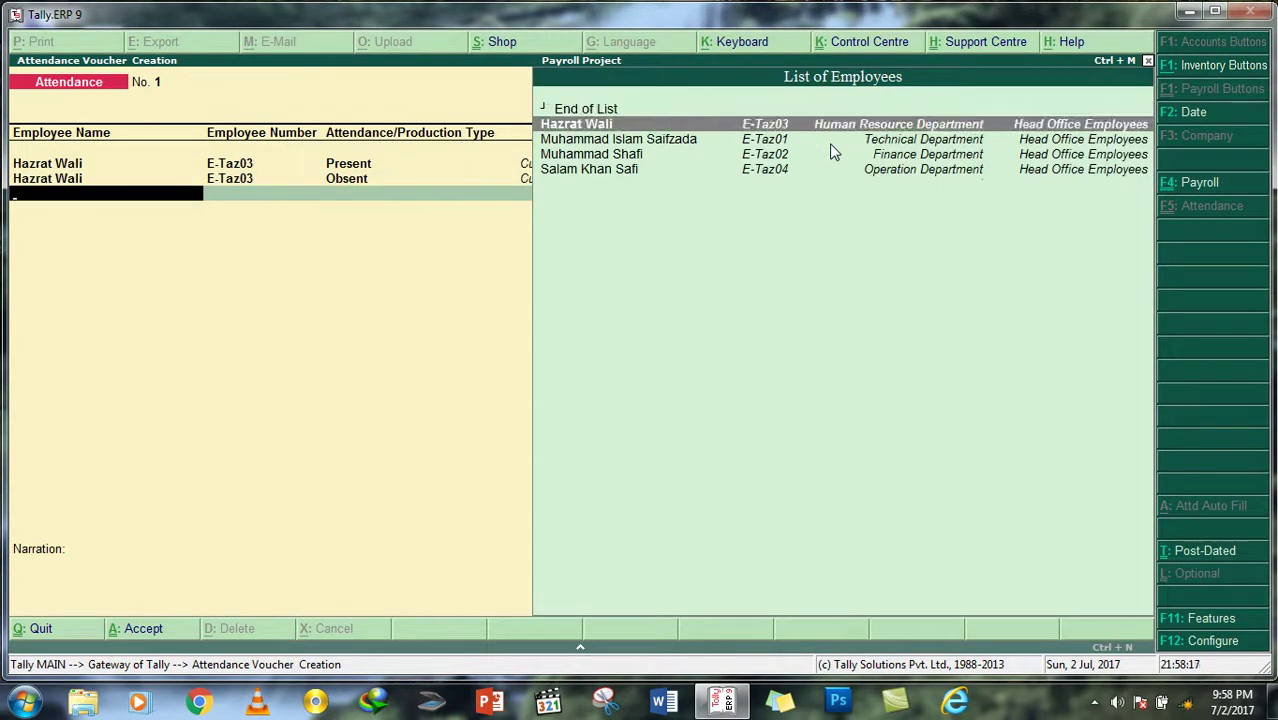
key("Return")
key("Down")
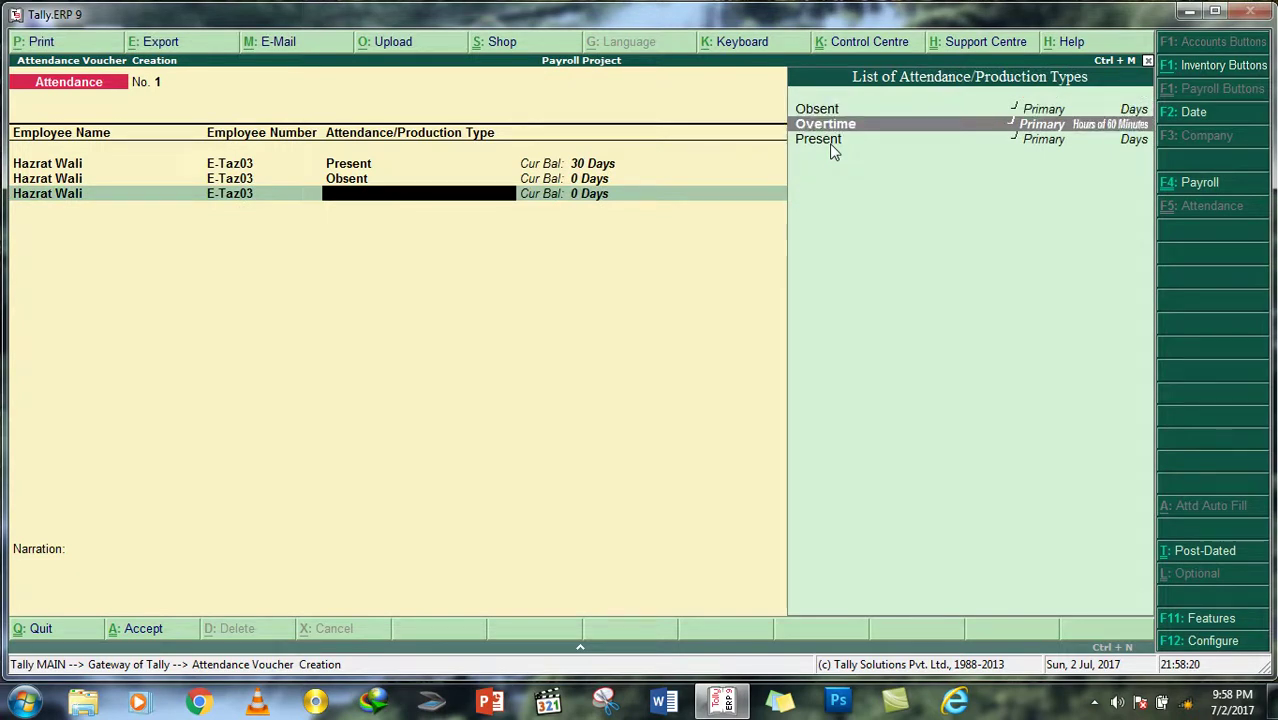
key("Return")
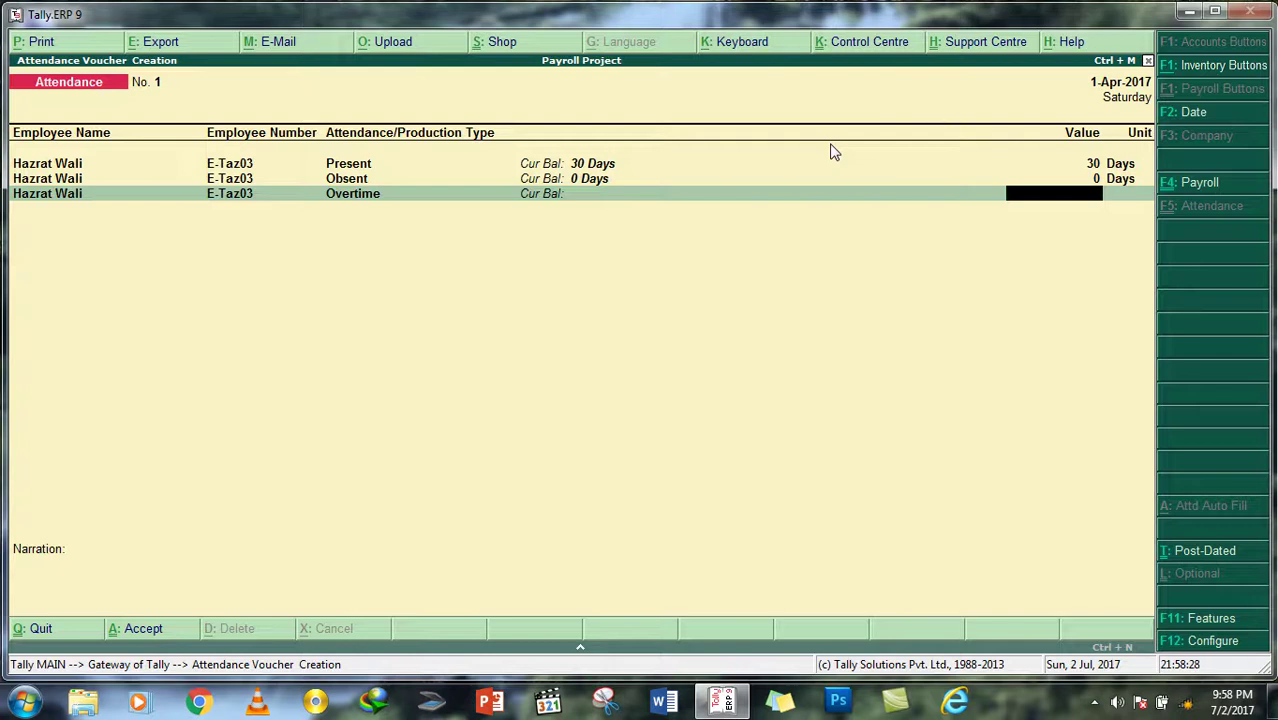
Step: Discard the attendance voucher without saving, staying in Tally
key("Escape")
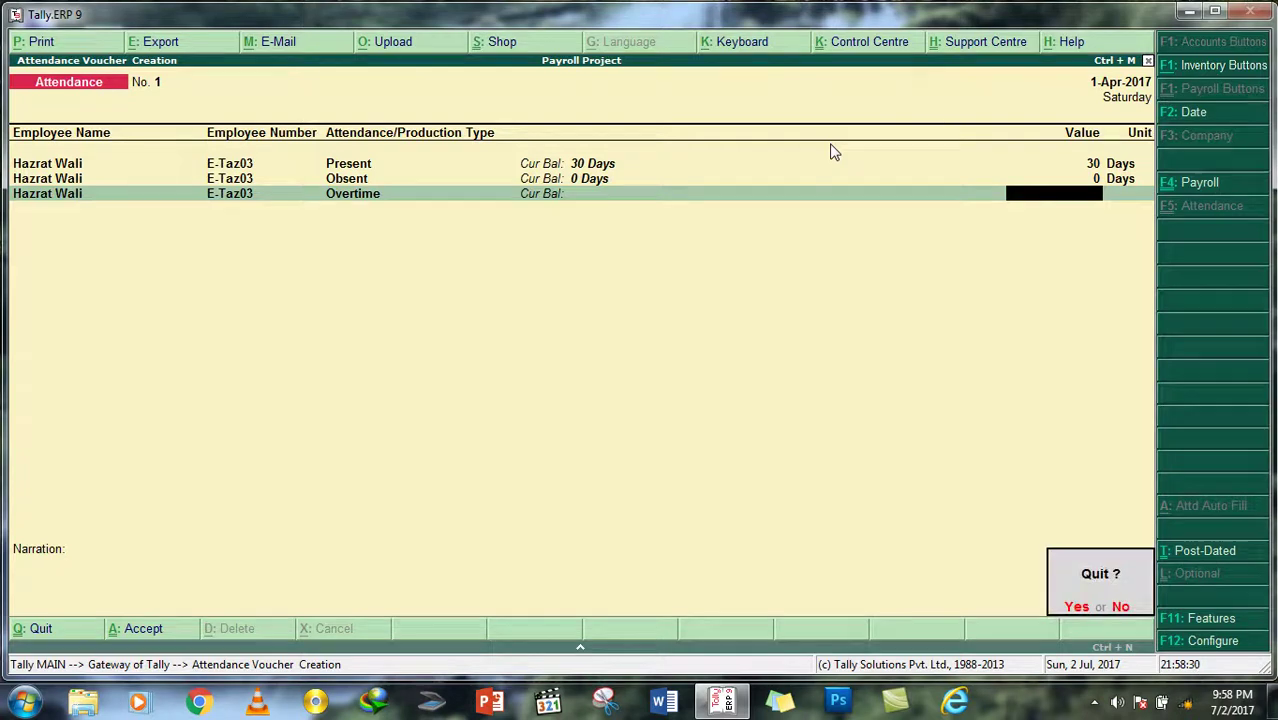
key("y")
key("Escape")
key("n")
key("Down")
key("Down")
Step: Display the Overtime attendance type to confirm Production in Hours of 60 Minutes
key("Return")
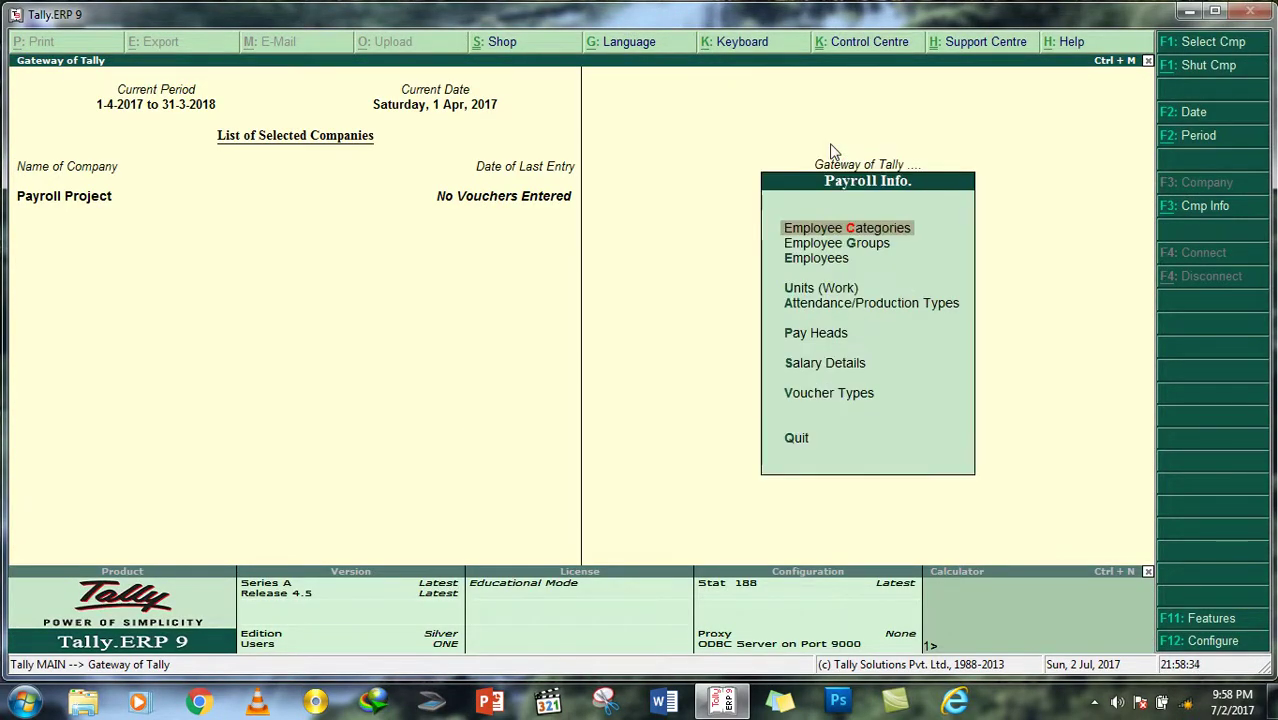
key("Down")
key("Down")
key("Down")
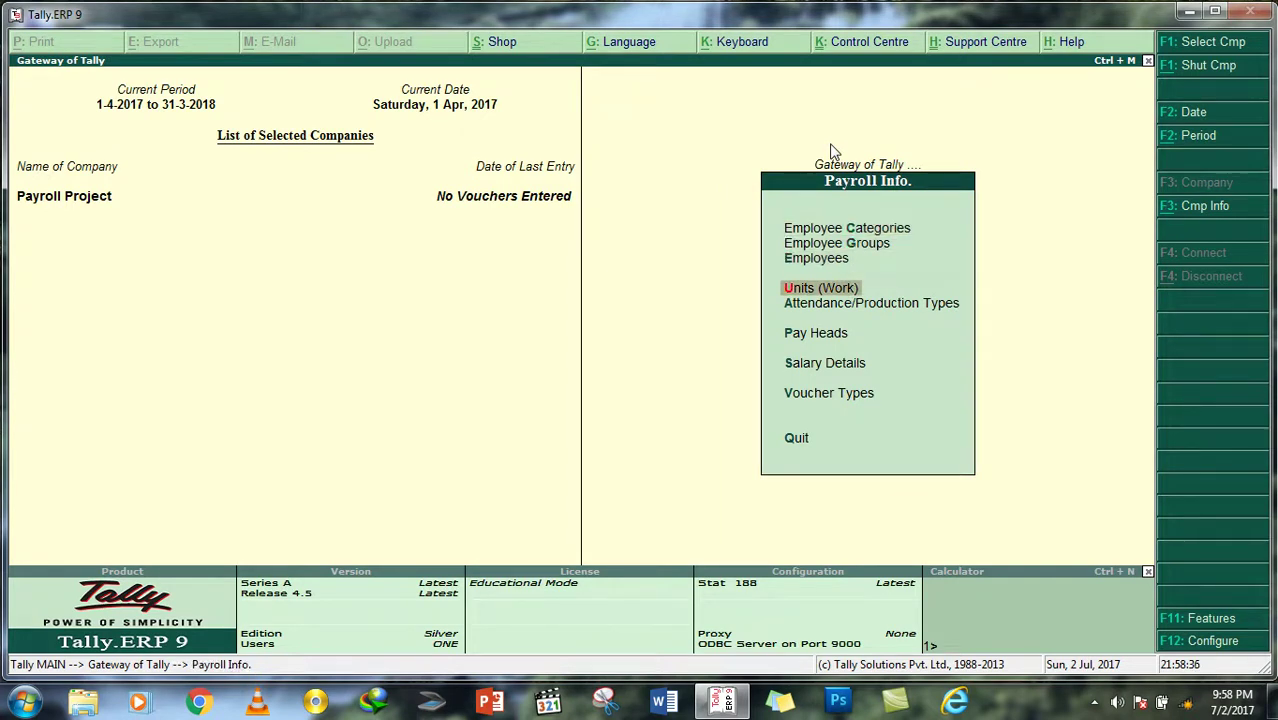
key("Down")
key("Up")
key("Up")
key("Down")
key("Down")
key("Return")
key("Down")
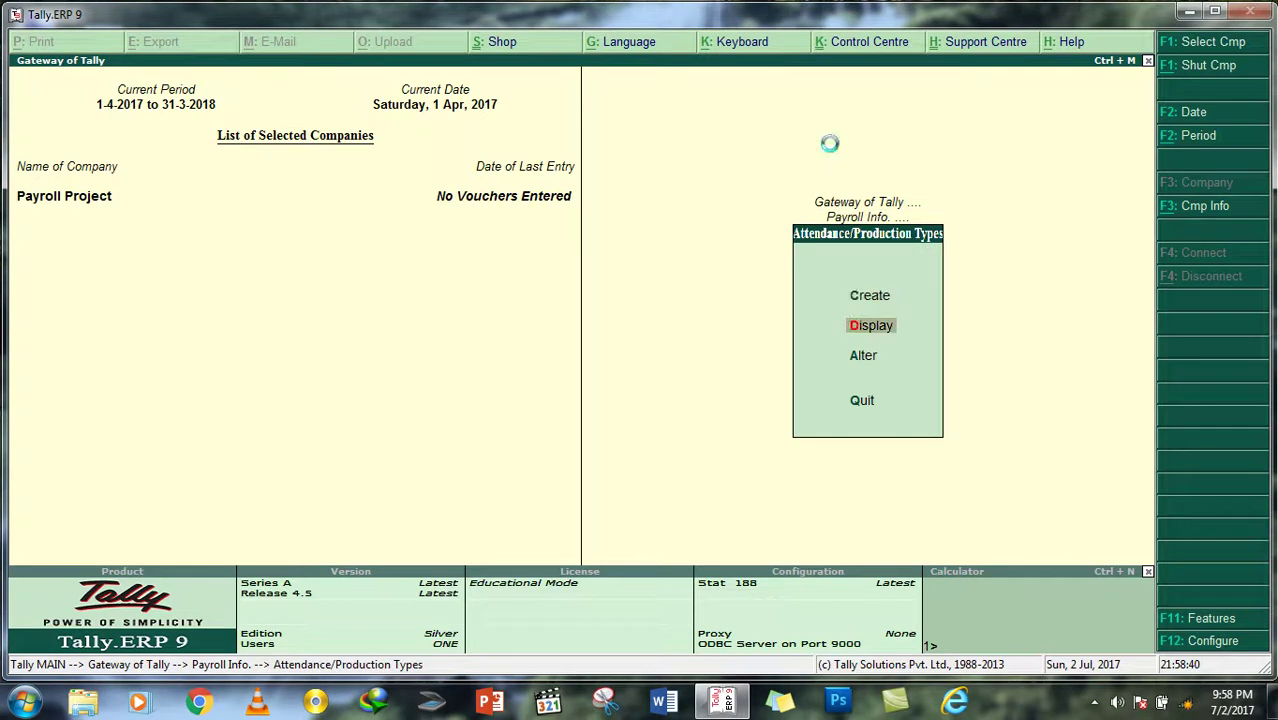
key("Return")
key("Down")
key("Return")
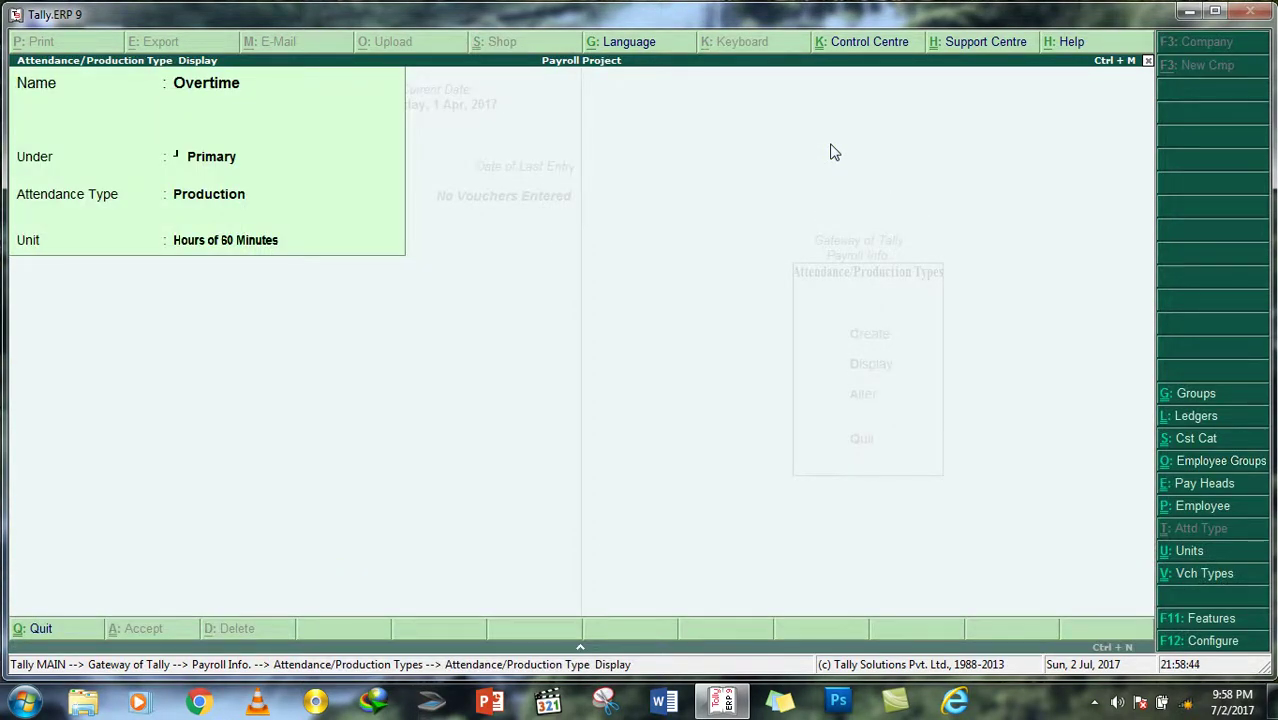
key("Escape")
key("Escape")
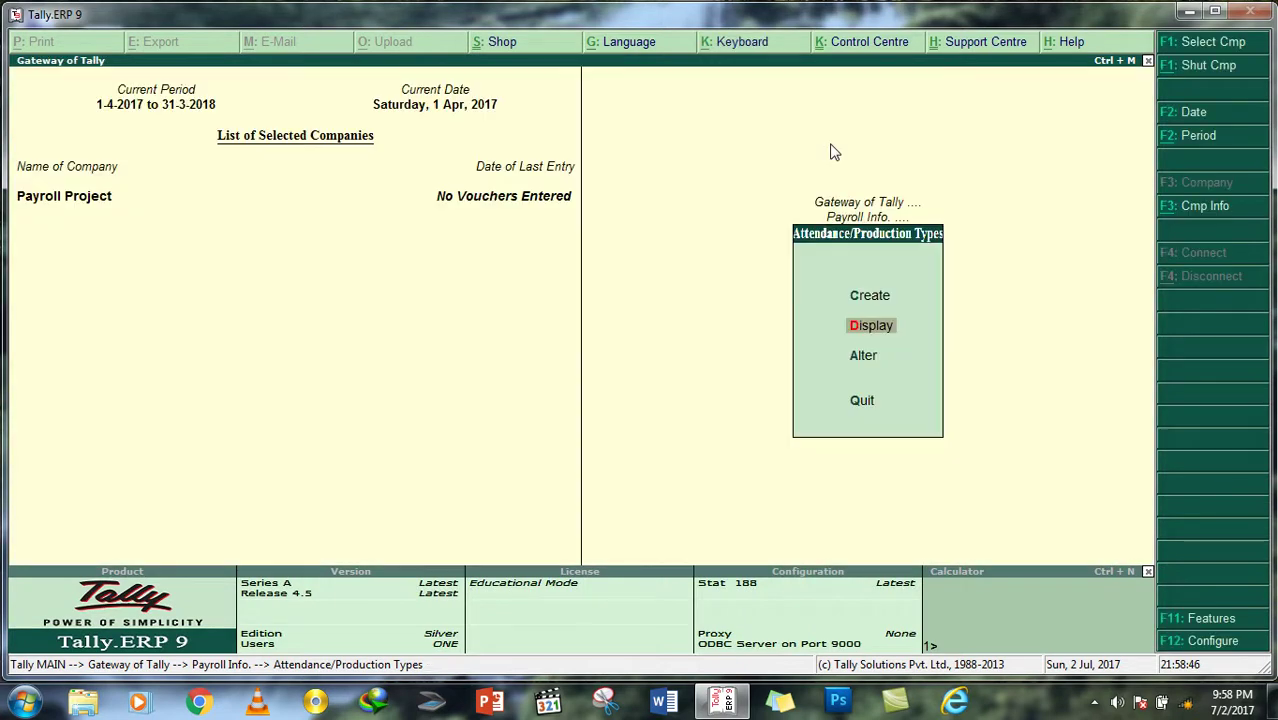
key("Escape")
Step: Return to the Payroll Info menu and select Salary Details
key("Down")
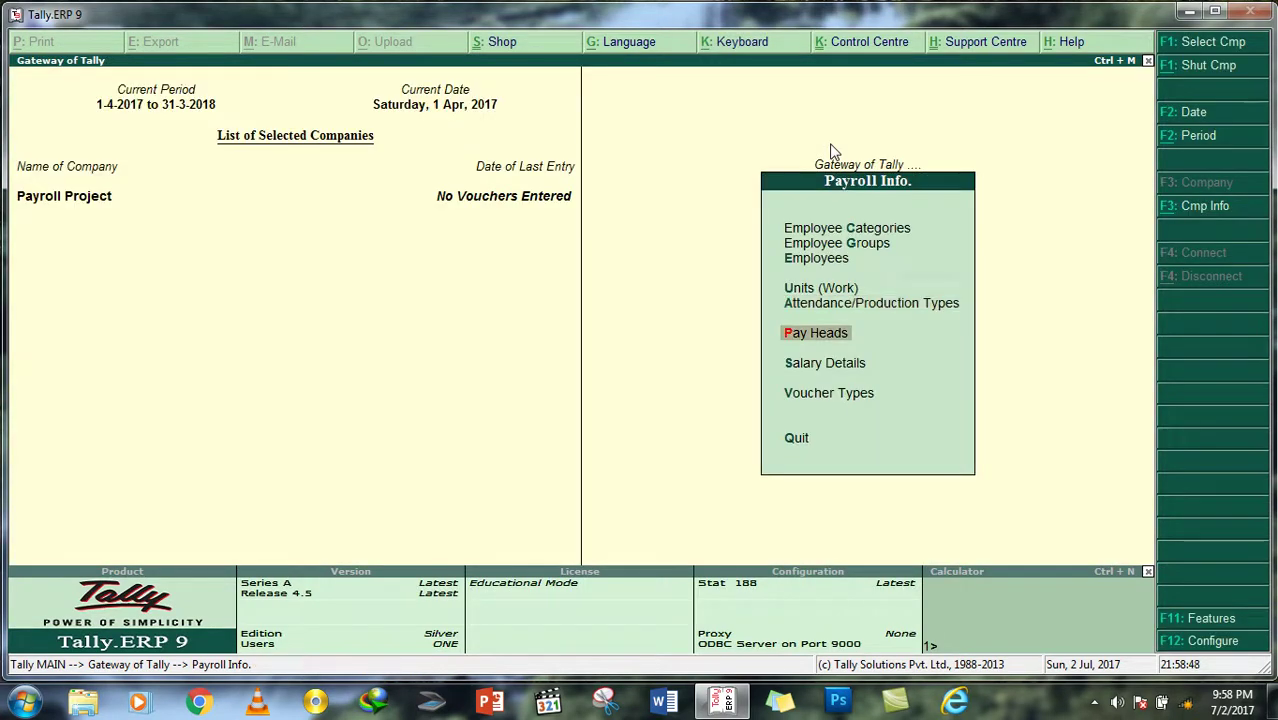
key("Up")
key("Up")
key("Up")
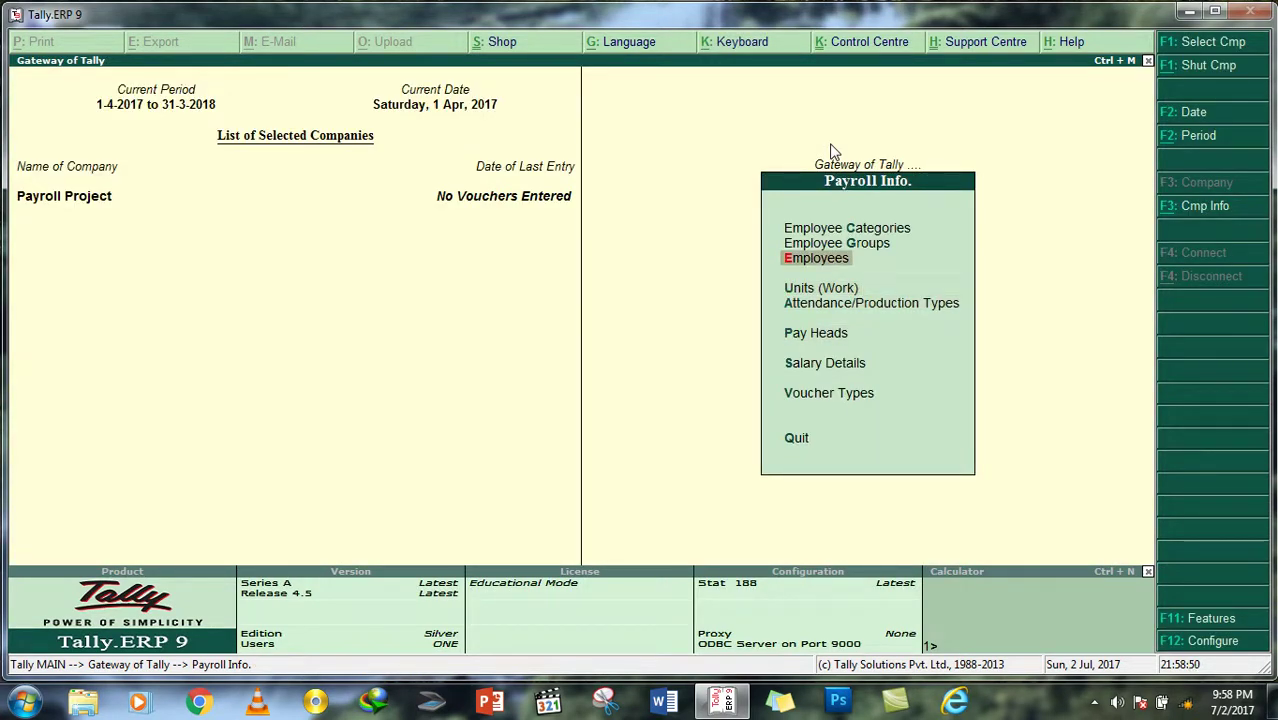
key("Down")
key("Down")
key("Down")
key("Down")
Step: Display the first employee's existing salary details
key("Return")
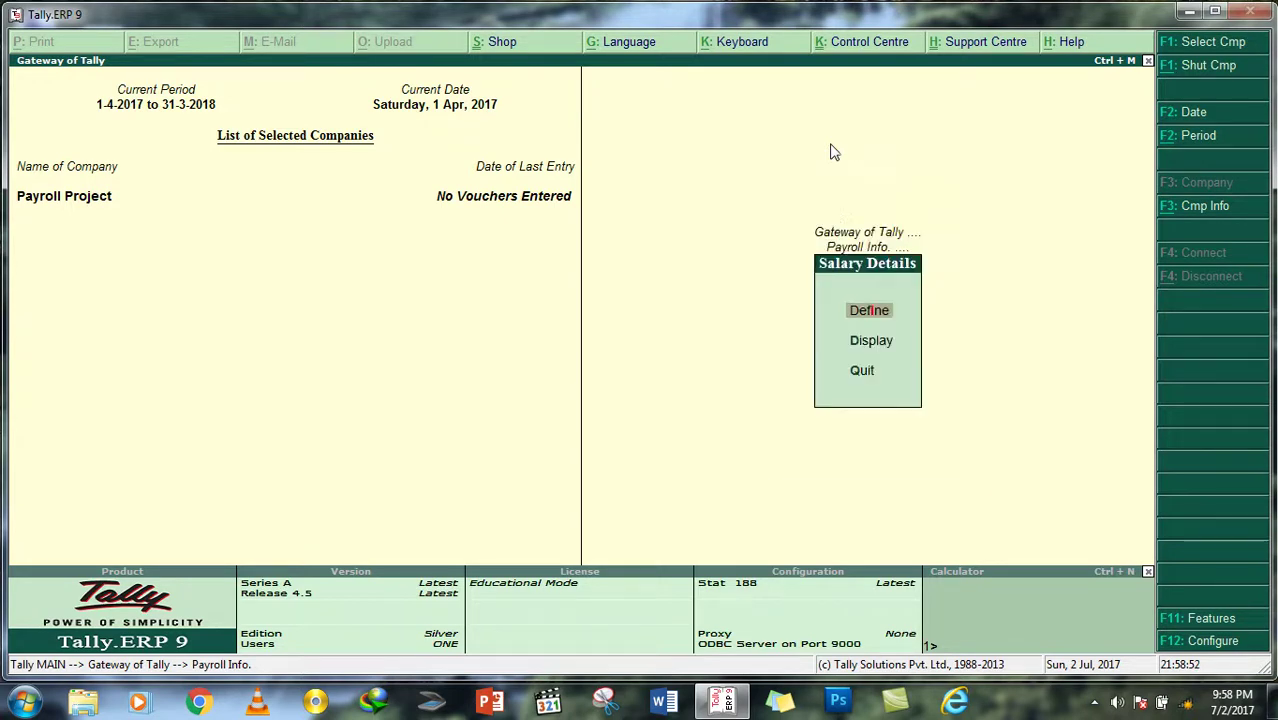
key("Down")
key("Return")
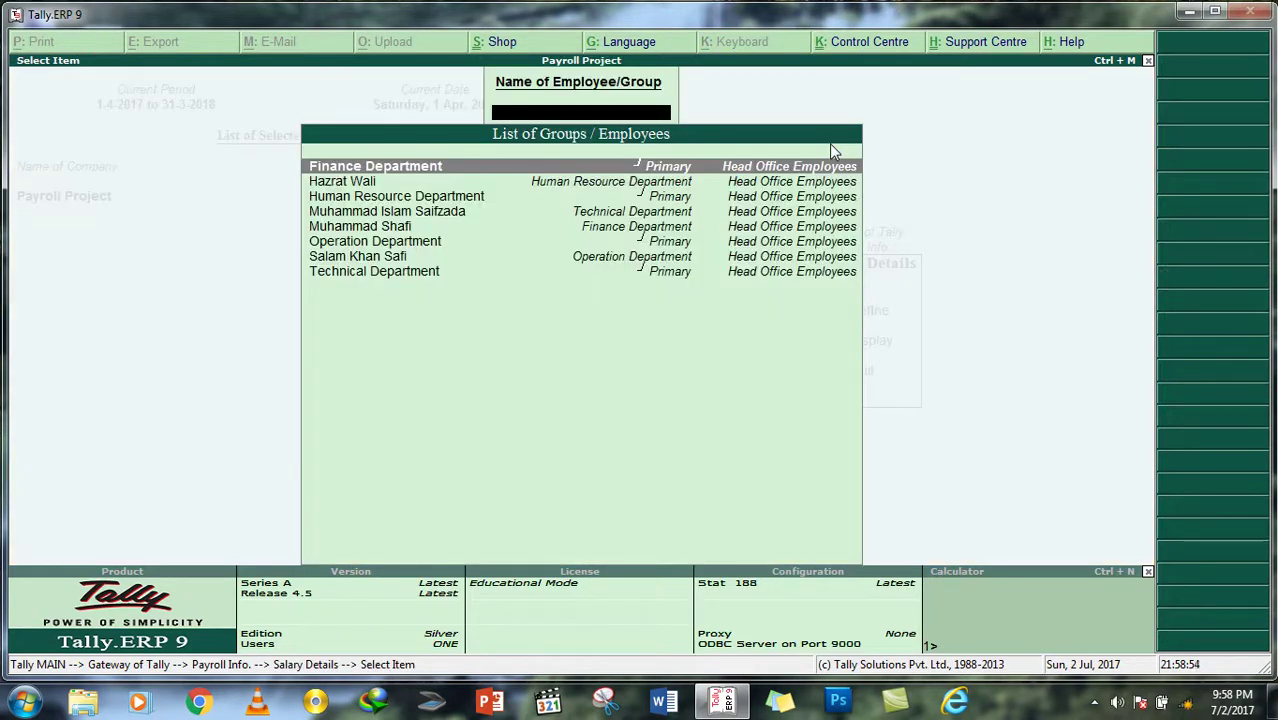
key("Down")
key("Return")
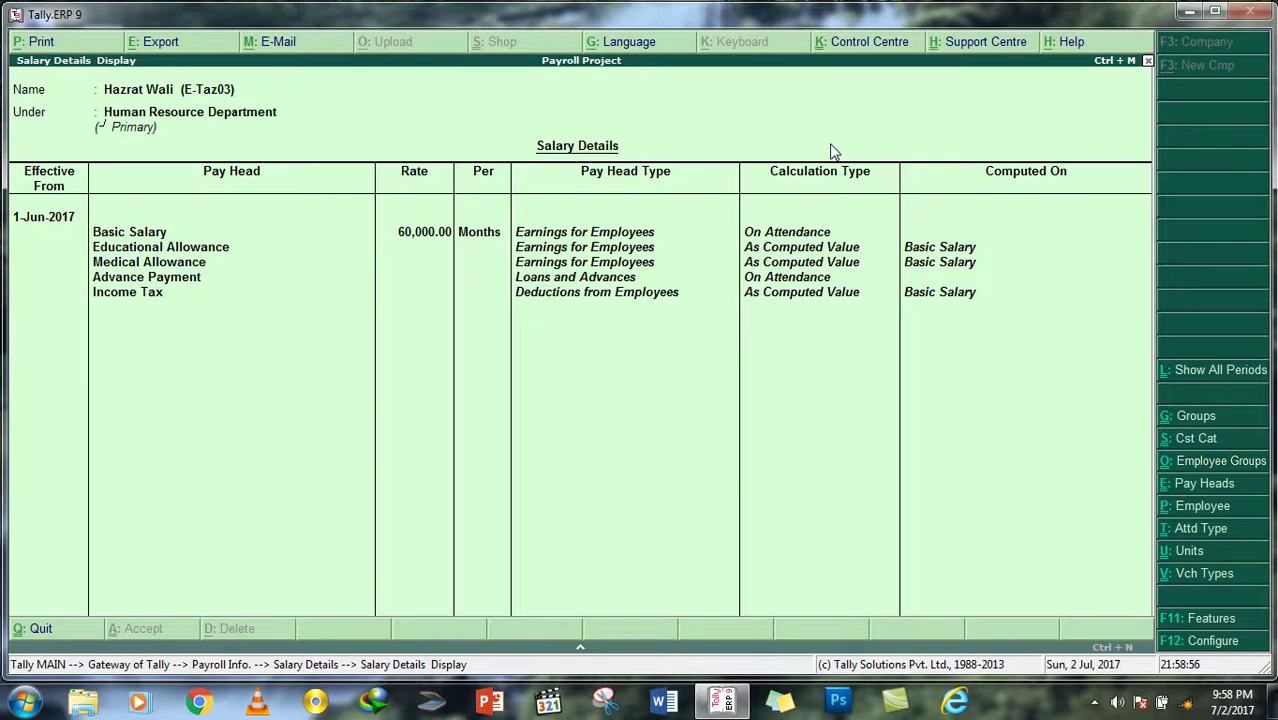
key("Escape")
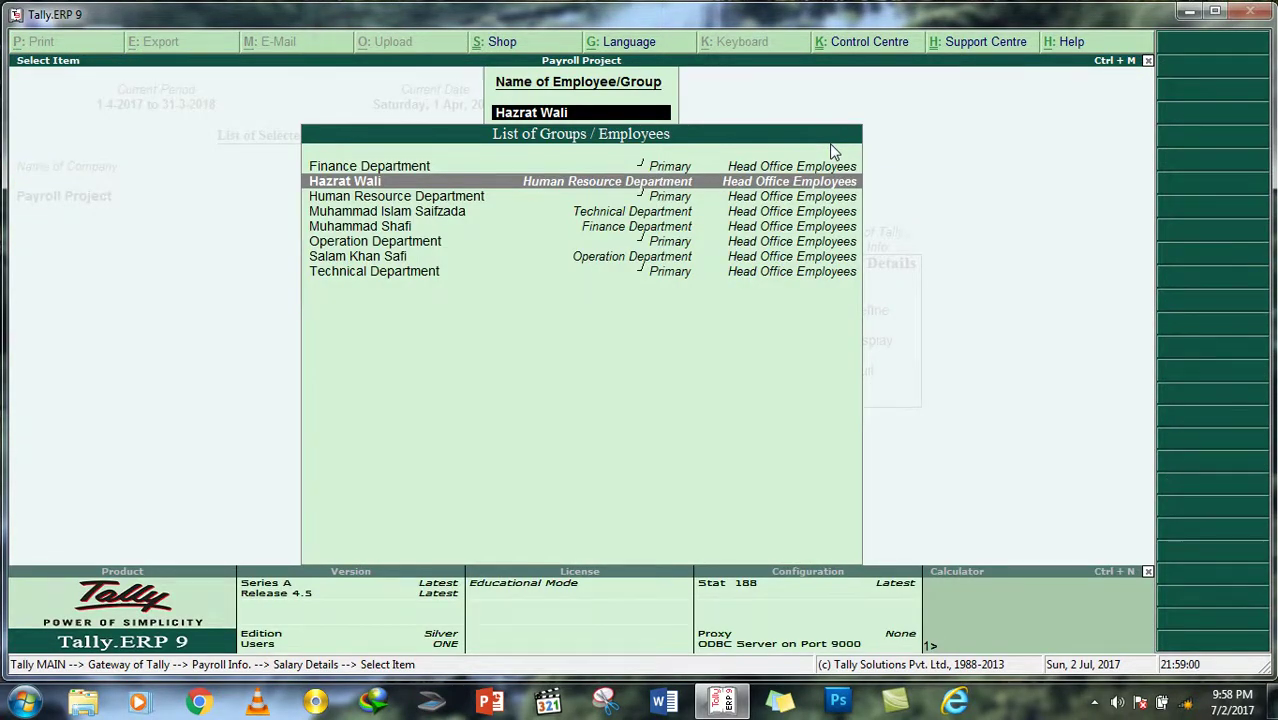
key("Return")
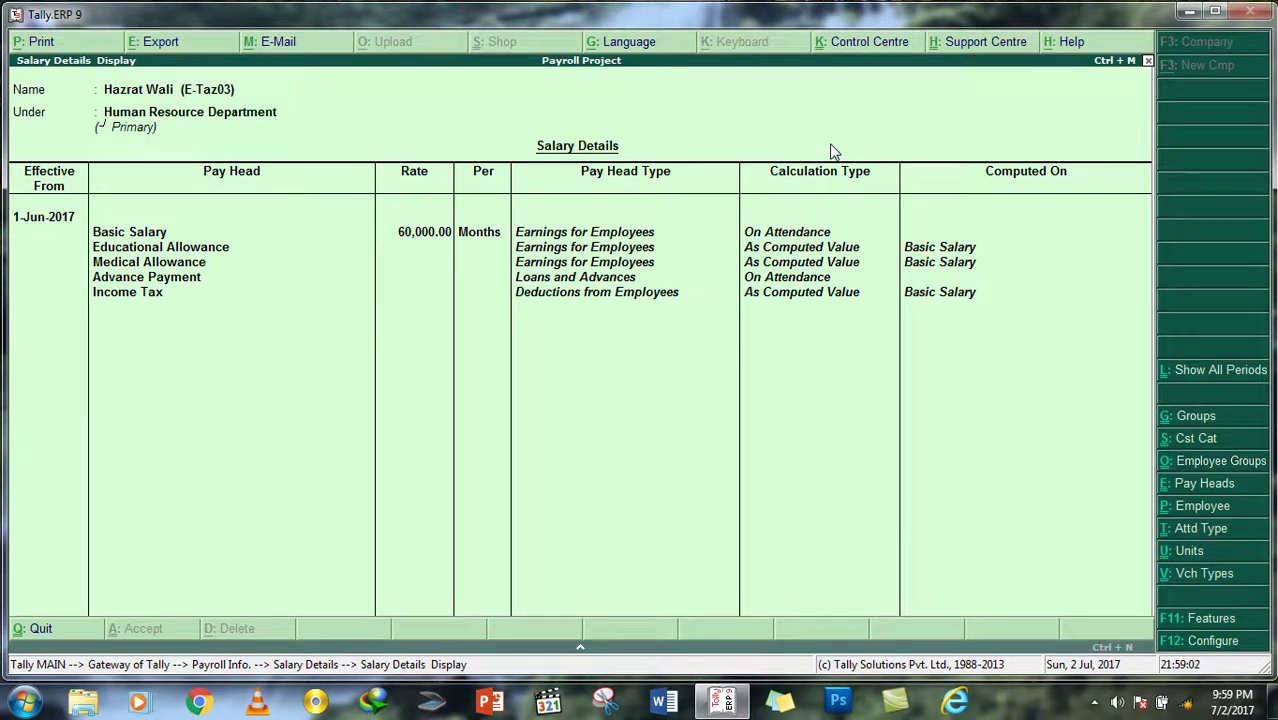
key("Escape")
key("Escape")
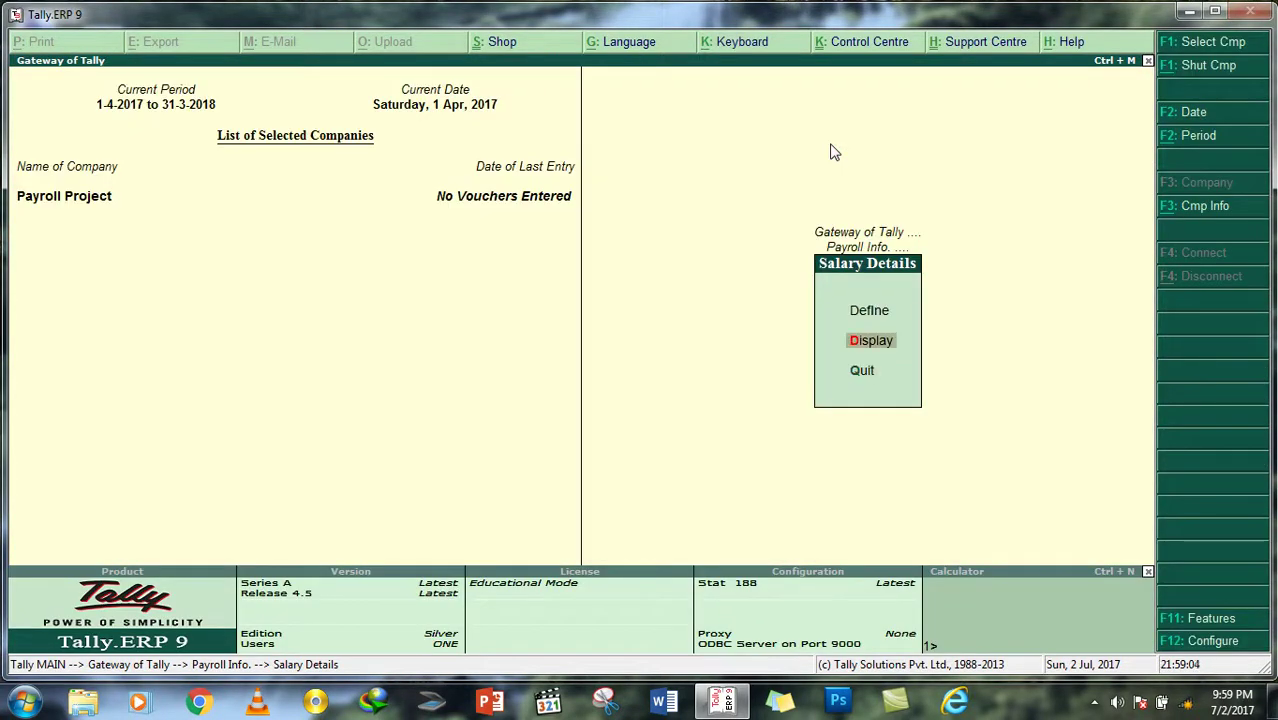
Step: Alter the HR employee's salary structure to add Overtime at rate 3000 per Hours
key("Up")
key("Return")
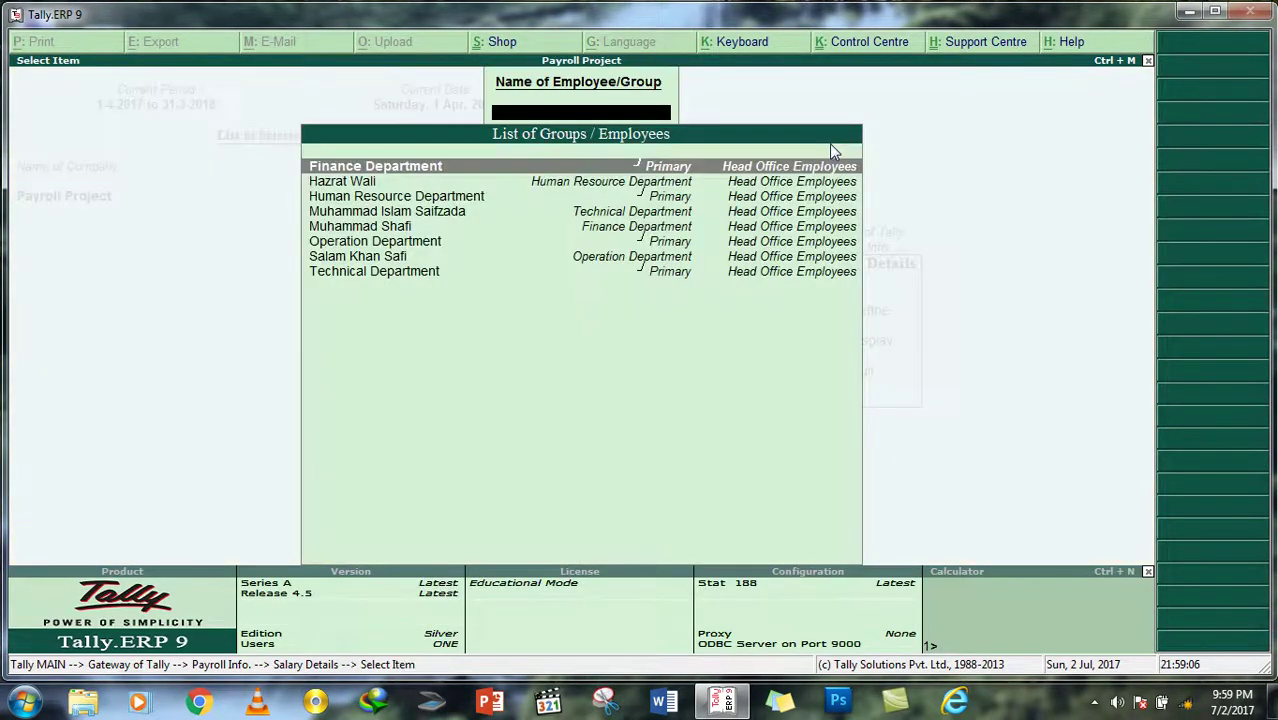
key("Down")
key("Return")
key("Return")
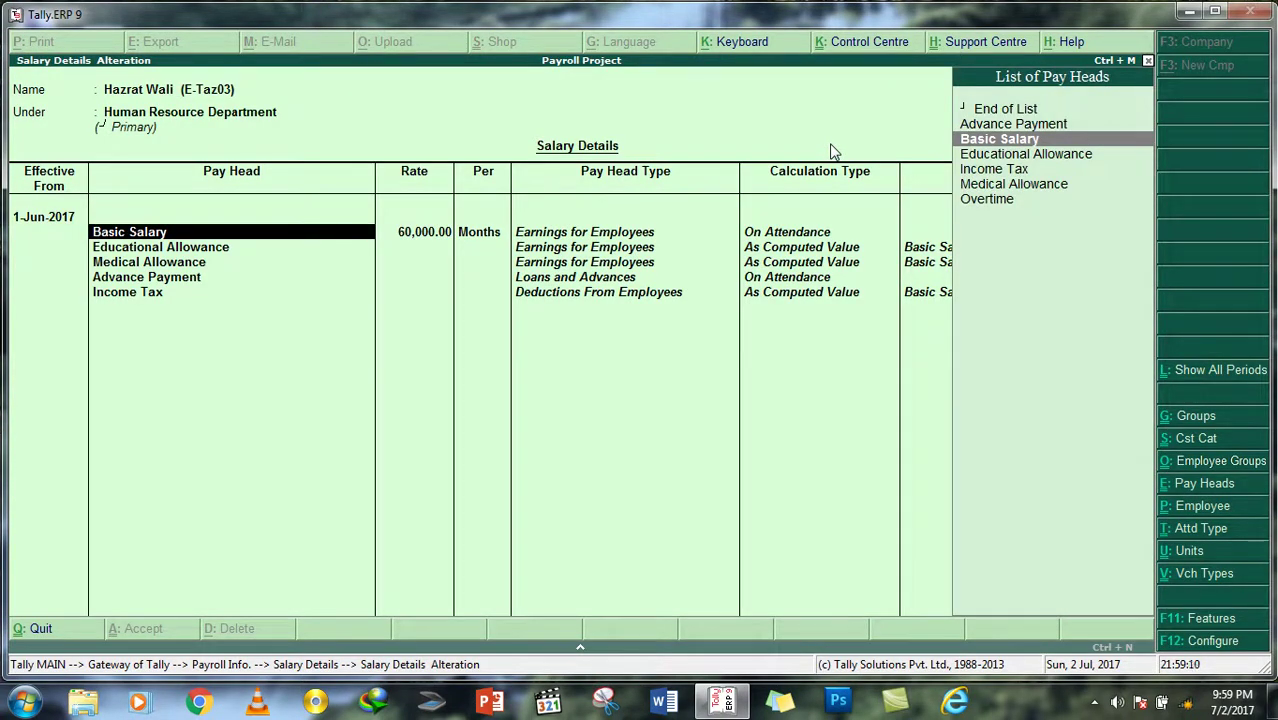
key("Return")
key("Return")
key("Return")
key("Return")
key("Return")
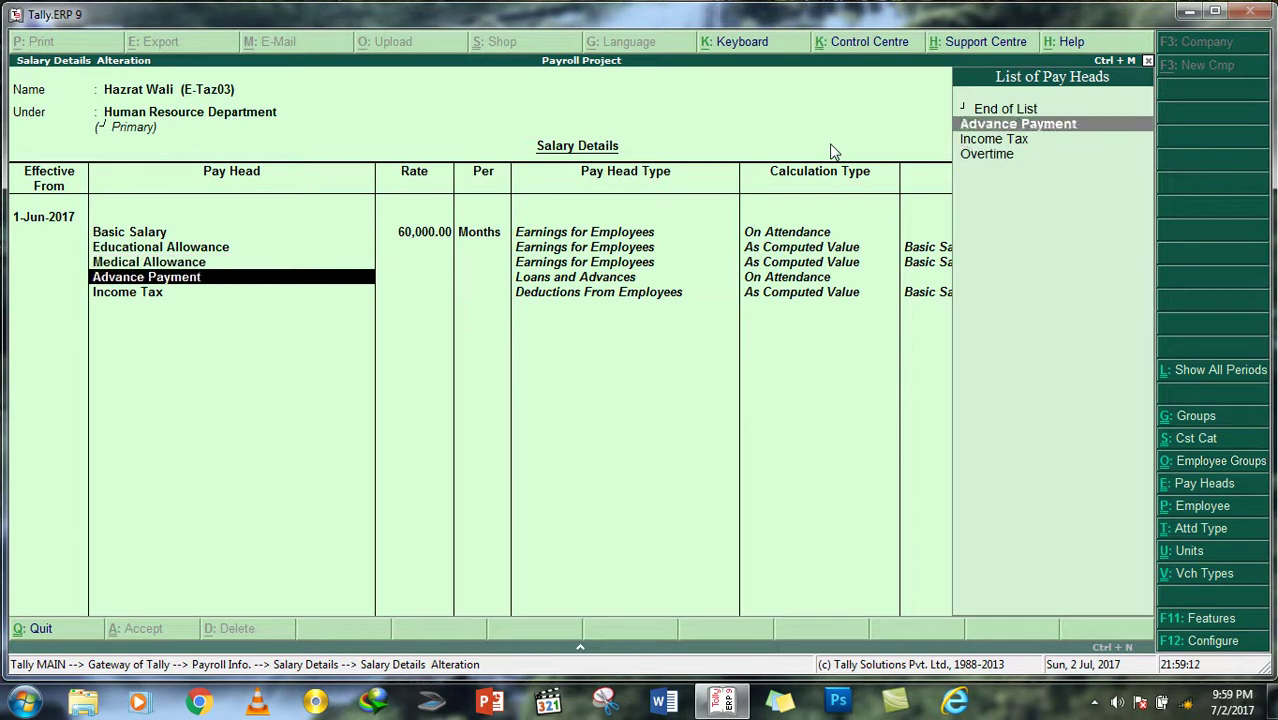
key("Return")
key("Return")
key("Down")
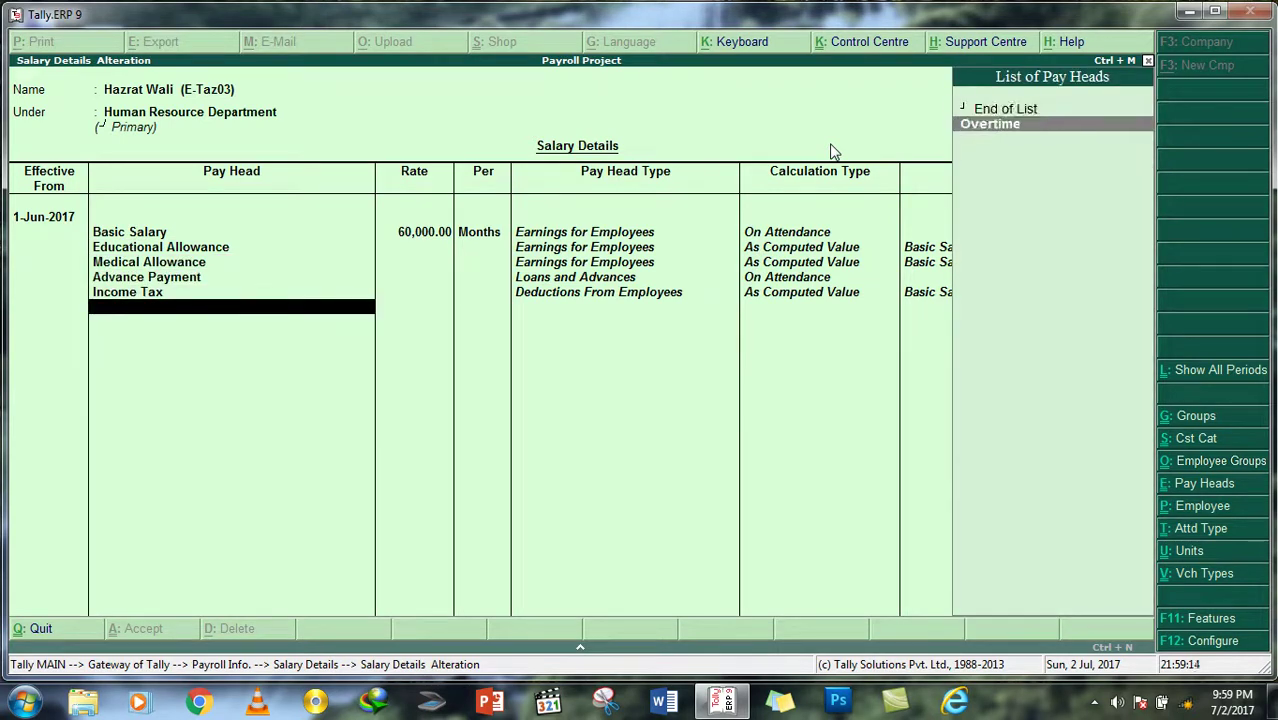
key("Return")
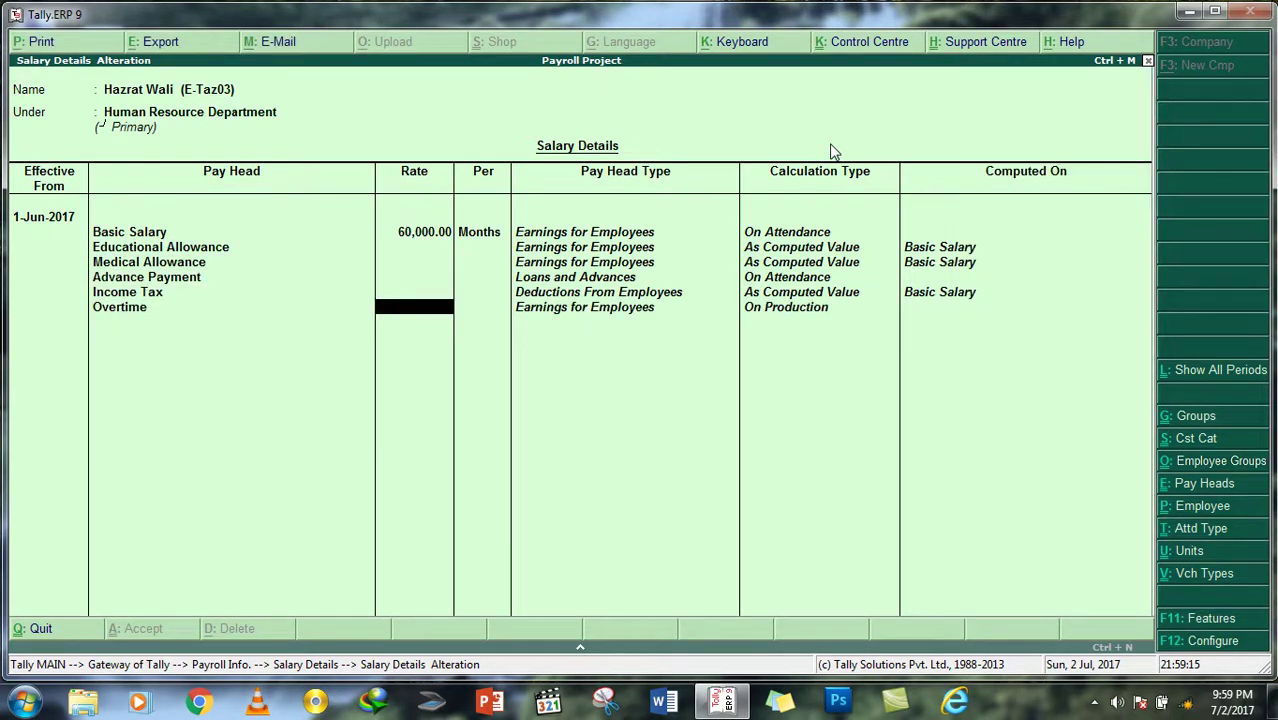
type("3000")
key("Return")
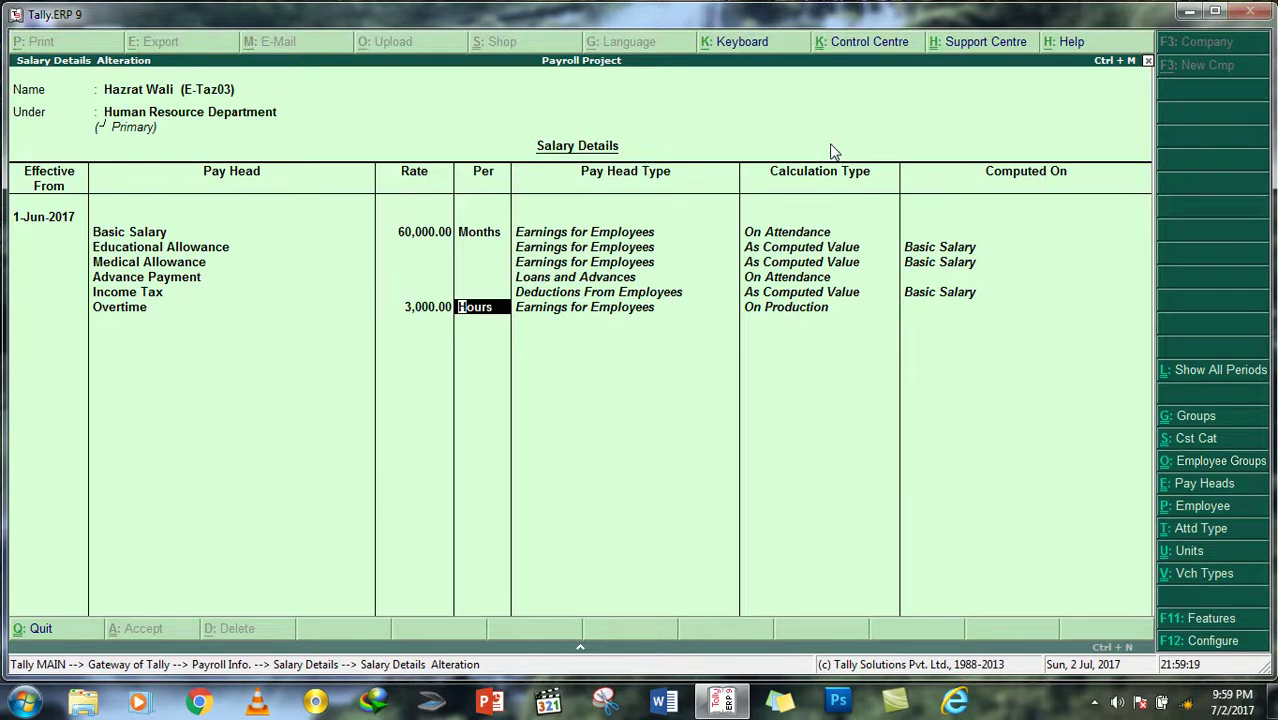
key("Return")
key("Return")
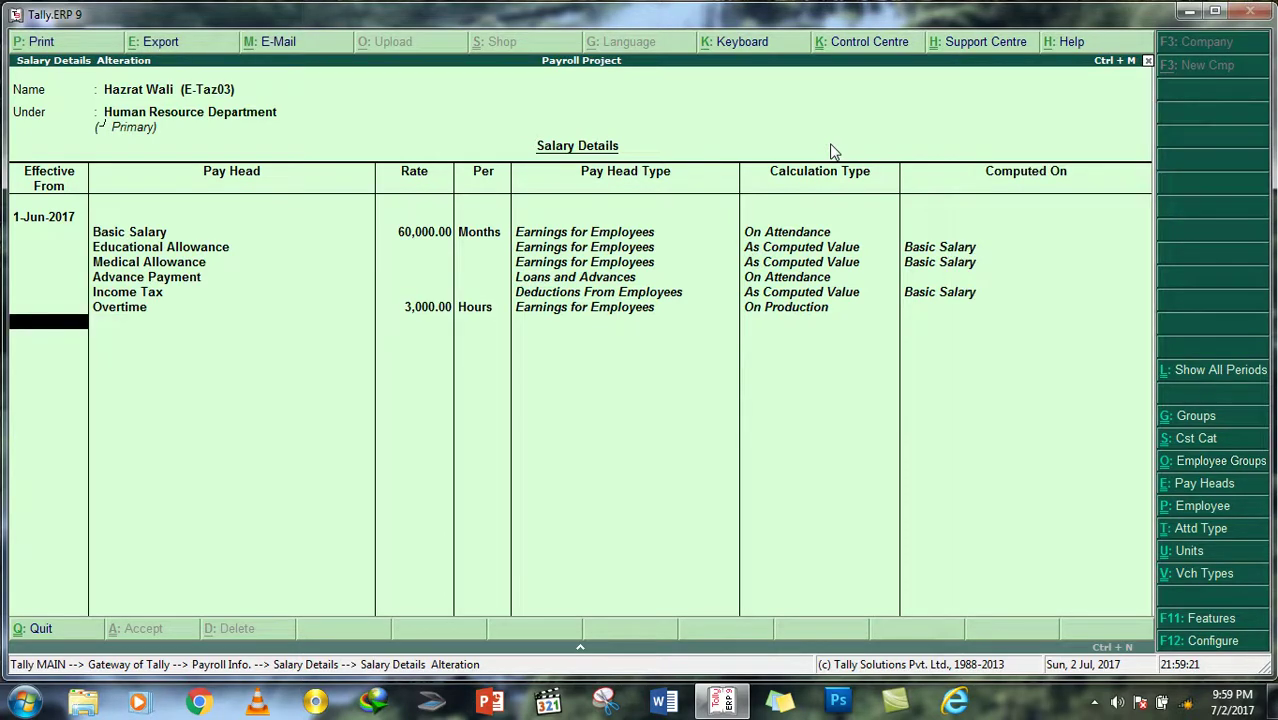
key("Return")
key("Return")
Step: Add Overtime at 3000 per Hours to the Technical Department employee's salary details
key("Down")
key("Down")
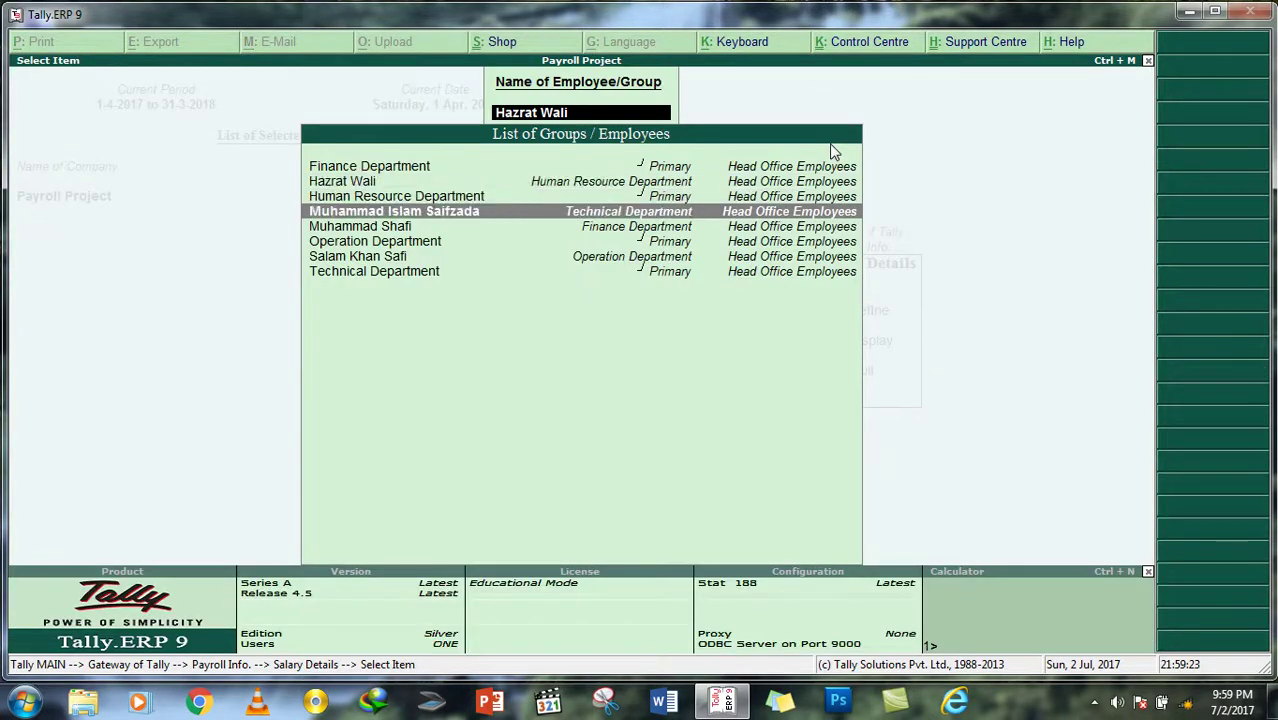
key("Return")
key("Return")
key("Return")
key("Return")
key("Return")
key("Return")
key("Return")
key("Return")
key("Return")
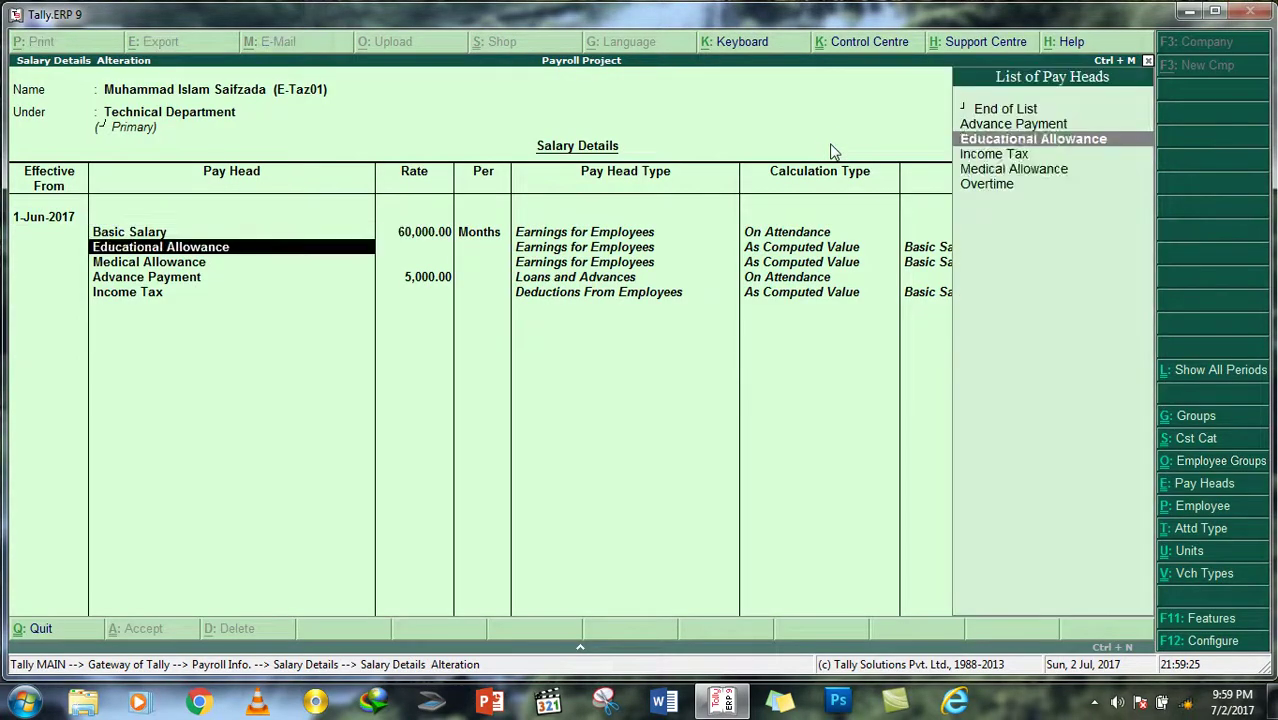
key("Return")
key("Down")
key("Return")
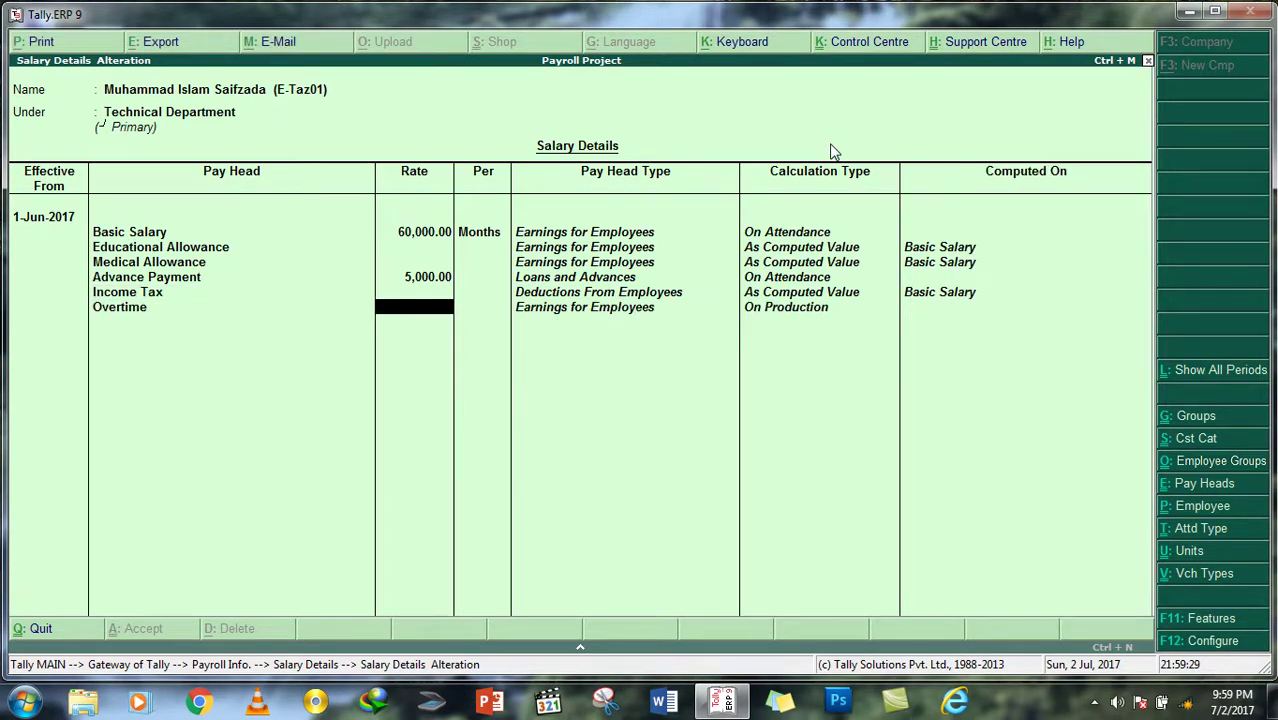
type("3000")
key("Return")
key("Return")
key("Return")
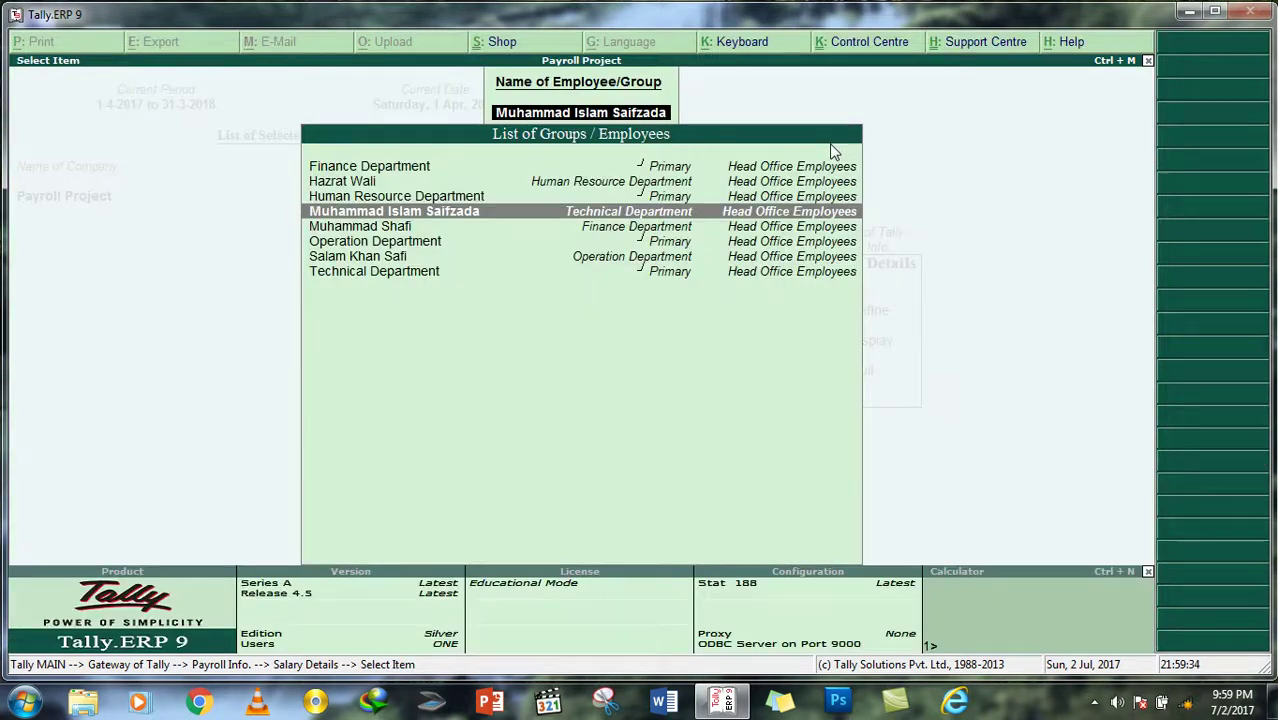
key("Down")
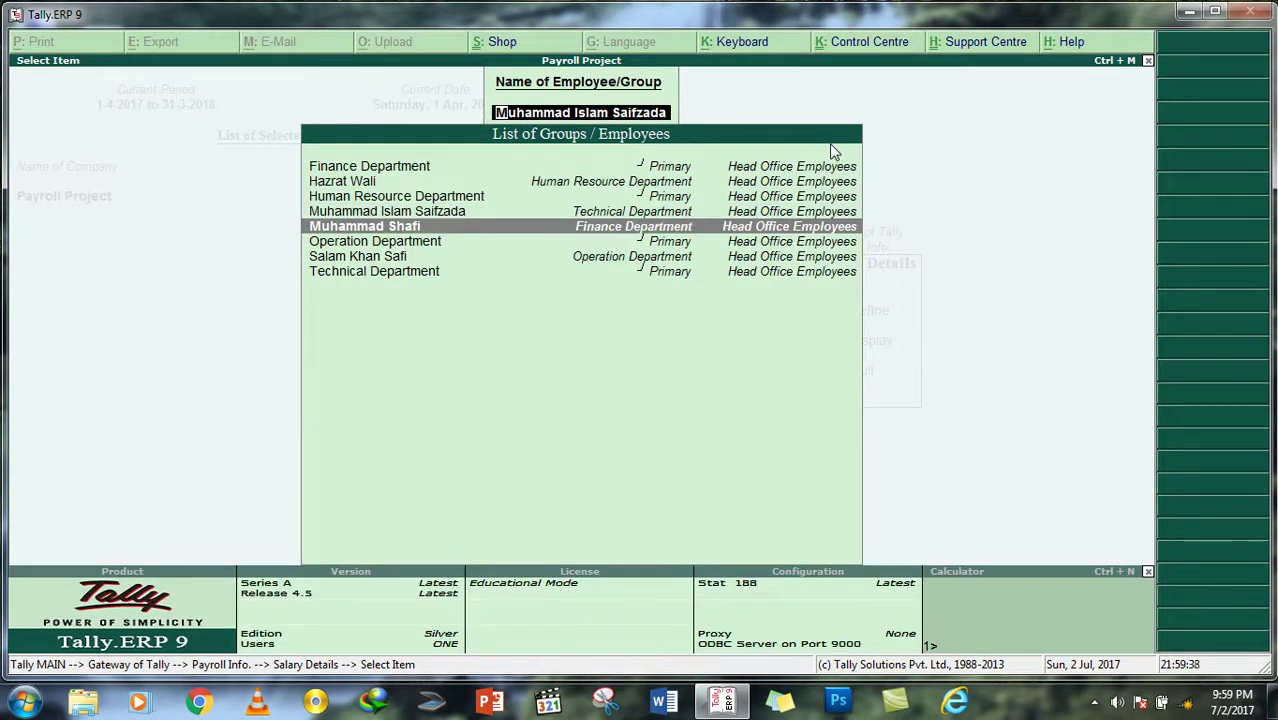
Step: Add Overtime with rate 30000 to the Finance Department employee's salary details
key("Return")
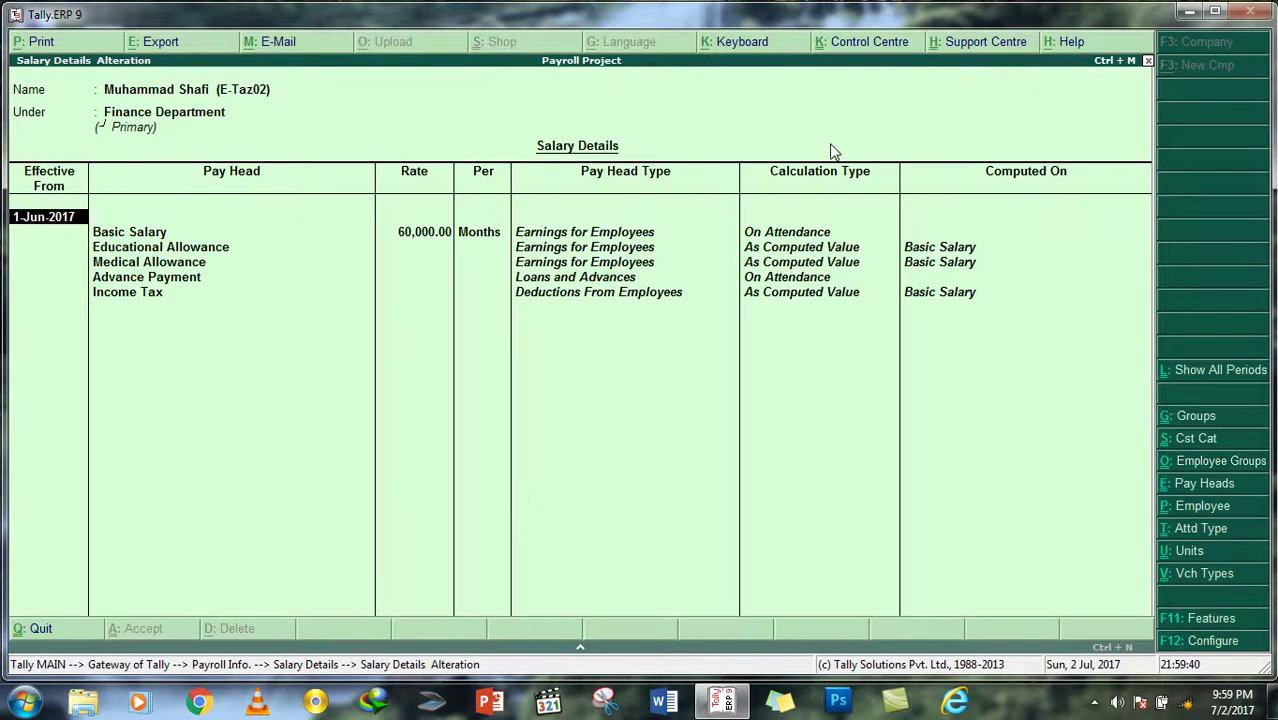
key("Return")
key("Return")
key("Return")
key("Return")
key("Return")
key("Return")
key("Return")
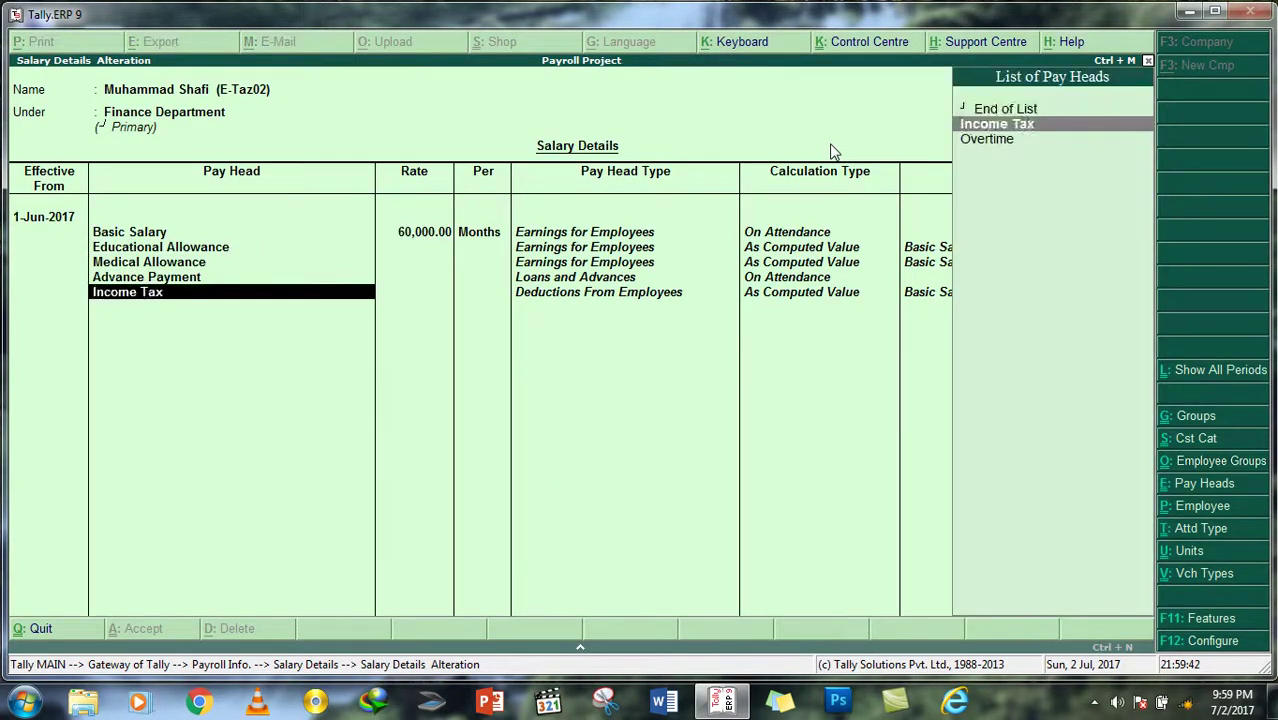
key("Down")
key("Return")
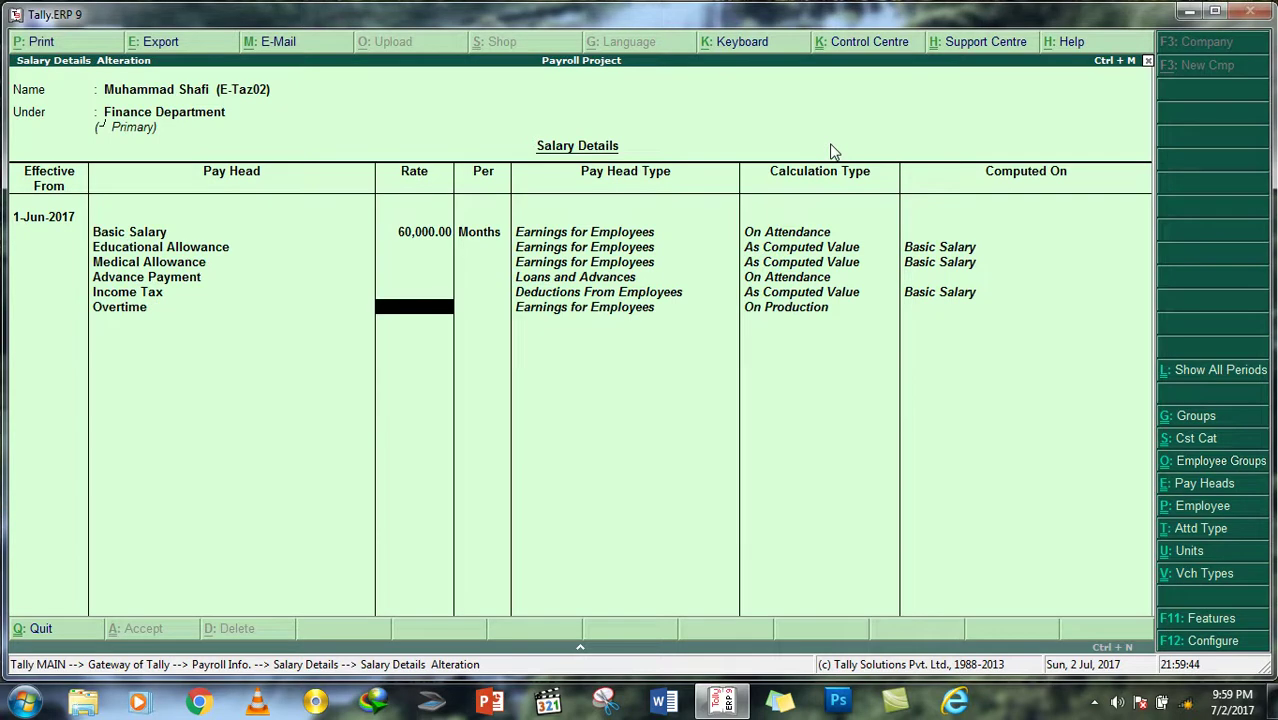
type("30000")
key("Return")
key("Return")
key("Return")
key("Return")
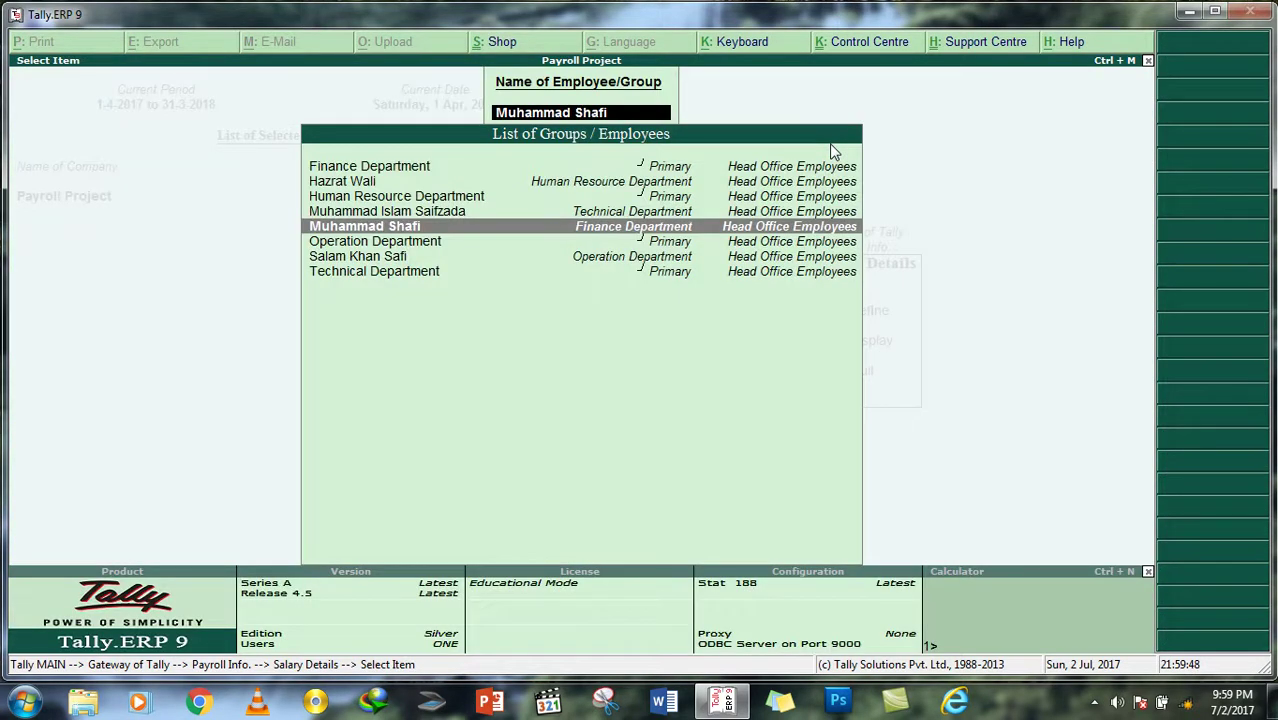
Step: Add Overtime at 3000 per Hours to the Operation Department employee's salary details
key("Down")
key("Down")
key("Return")
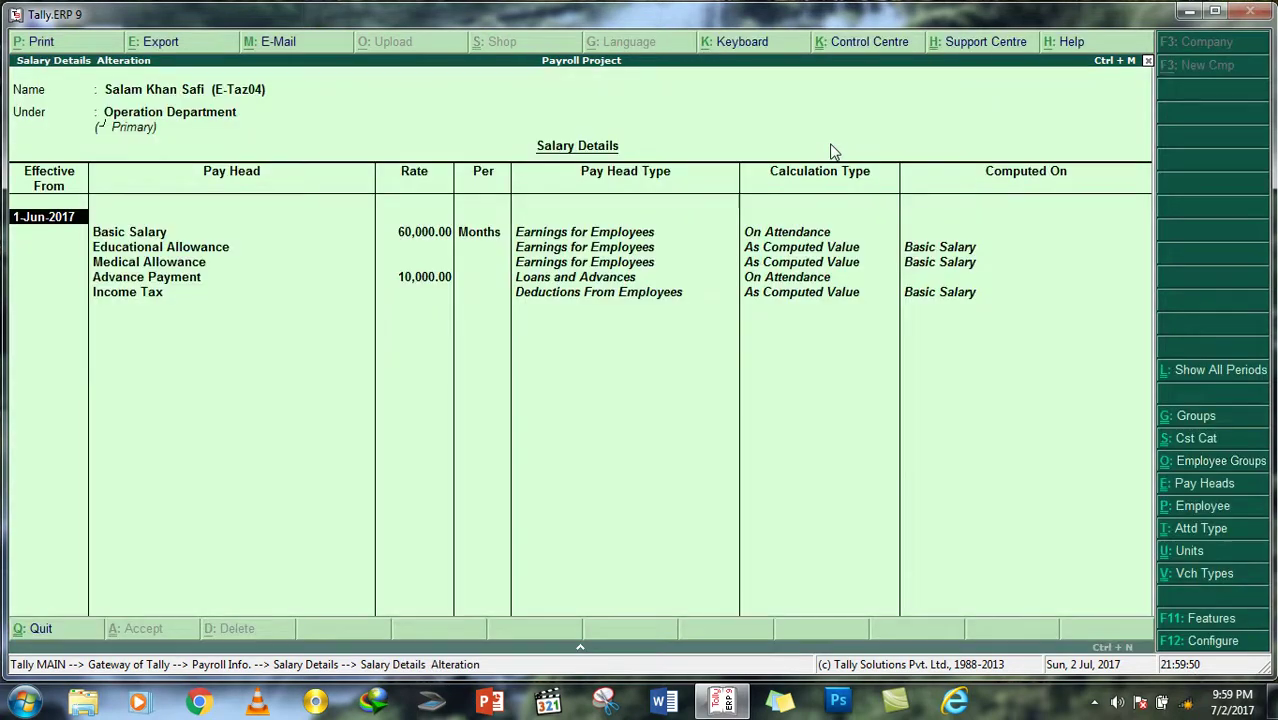
key("Return")
key("Return")
key("Return")
key("Return")
key("Return")
key("Return")
key("Return")
key("Return")
key("Return")
key("Return")
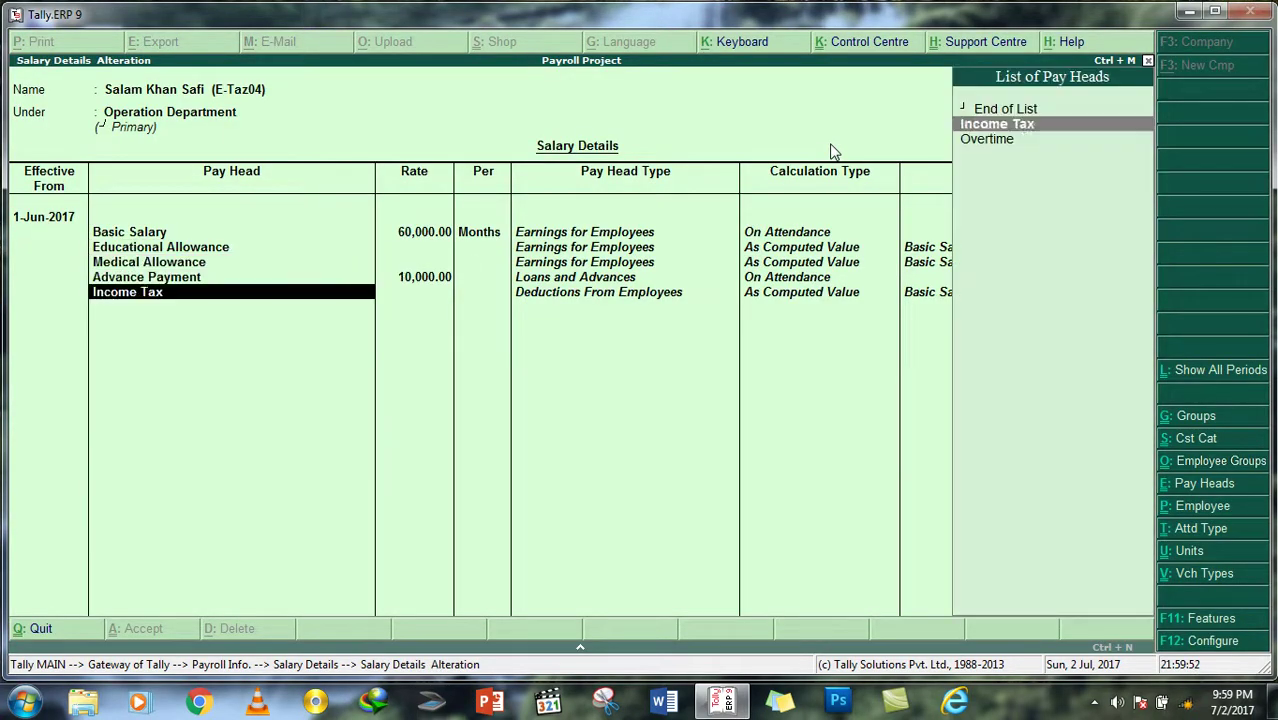
key("Down")
key("Return")
type("3000")
key("Return")
key("Return")
key("Return")
key("Return")
Step: Start a new attendance voucher recording the HR employee as Present for 30 days
key("Escape")
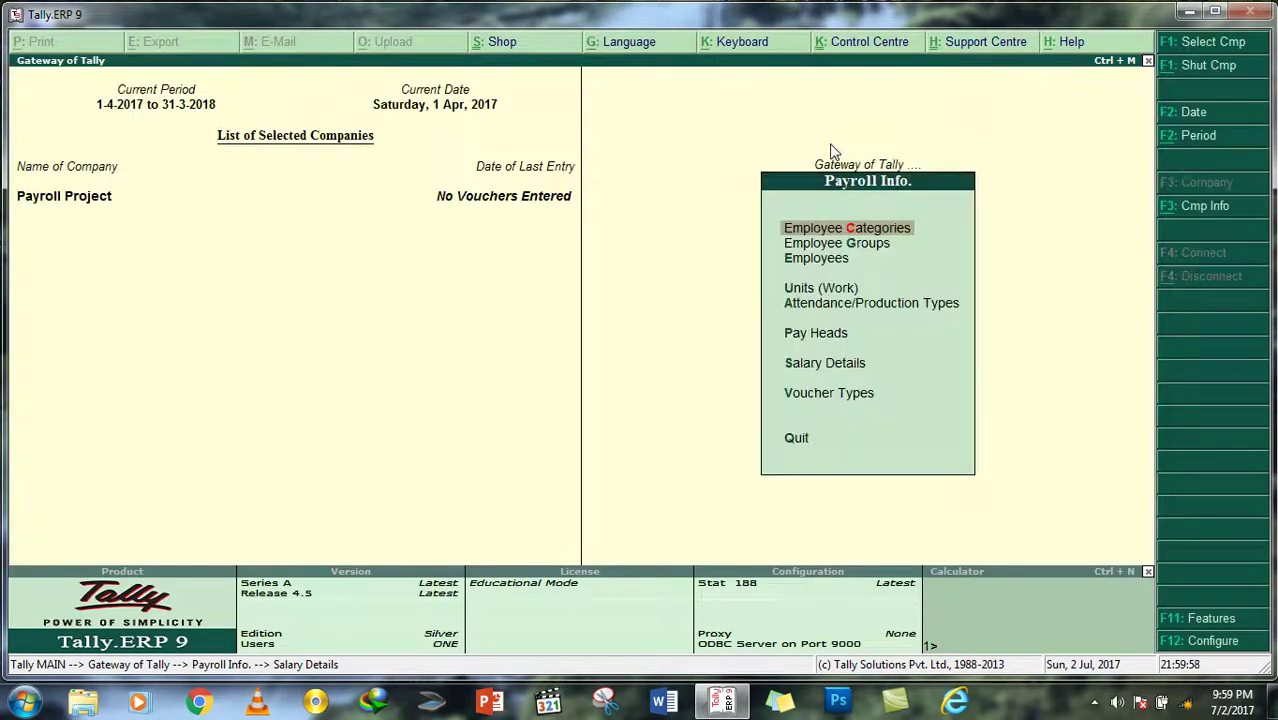
key("Escape")
key("Down")
key("Down")
key("Down")
key("Down")
key("Down")
key("Down")
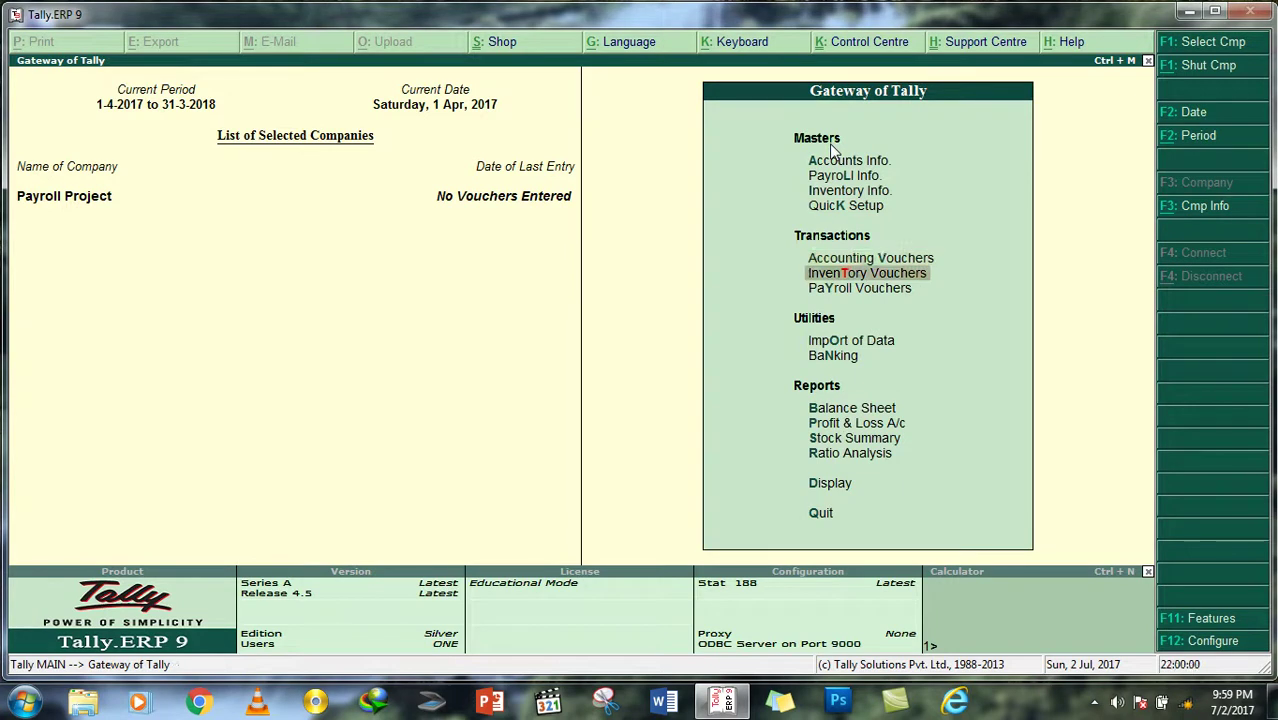
key("Return")
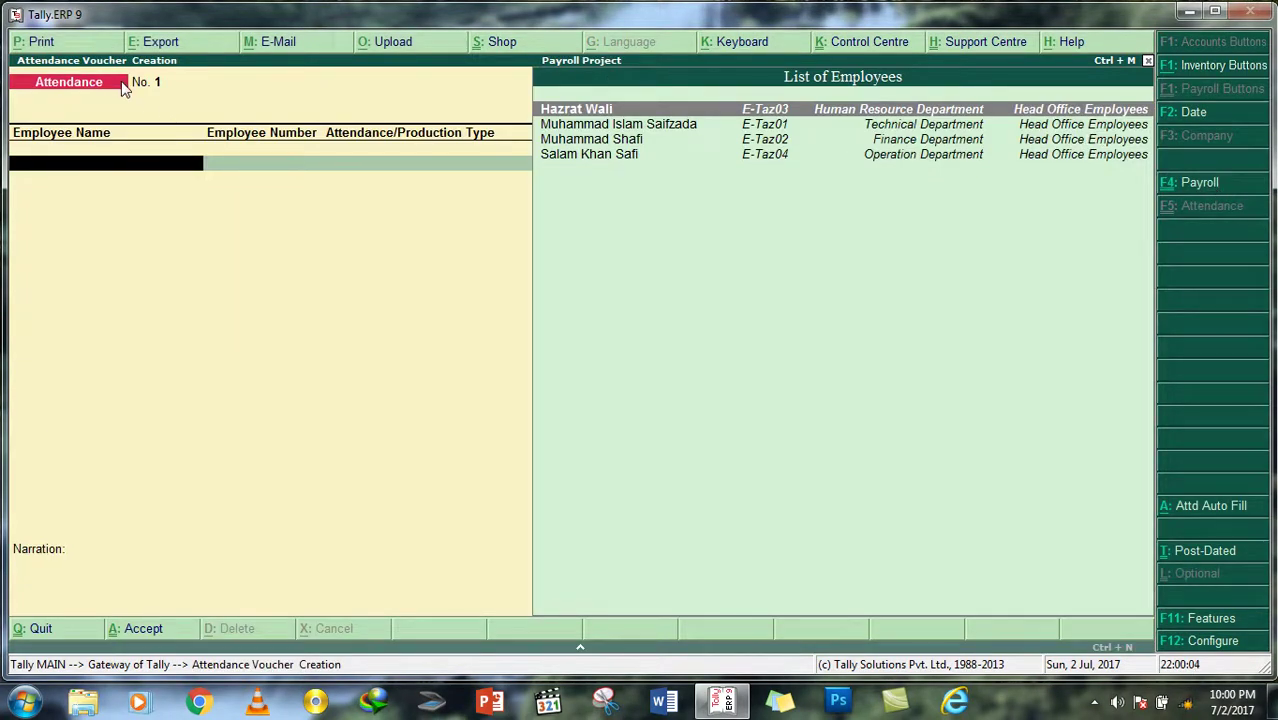
key("Return")
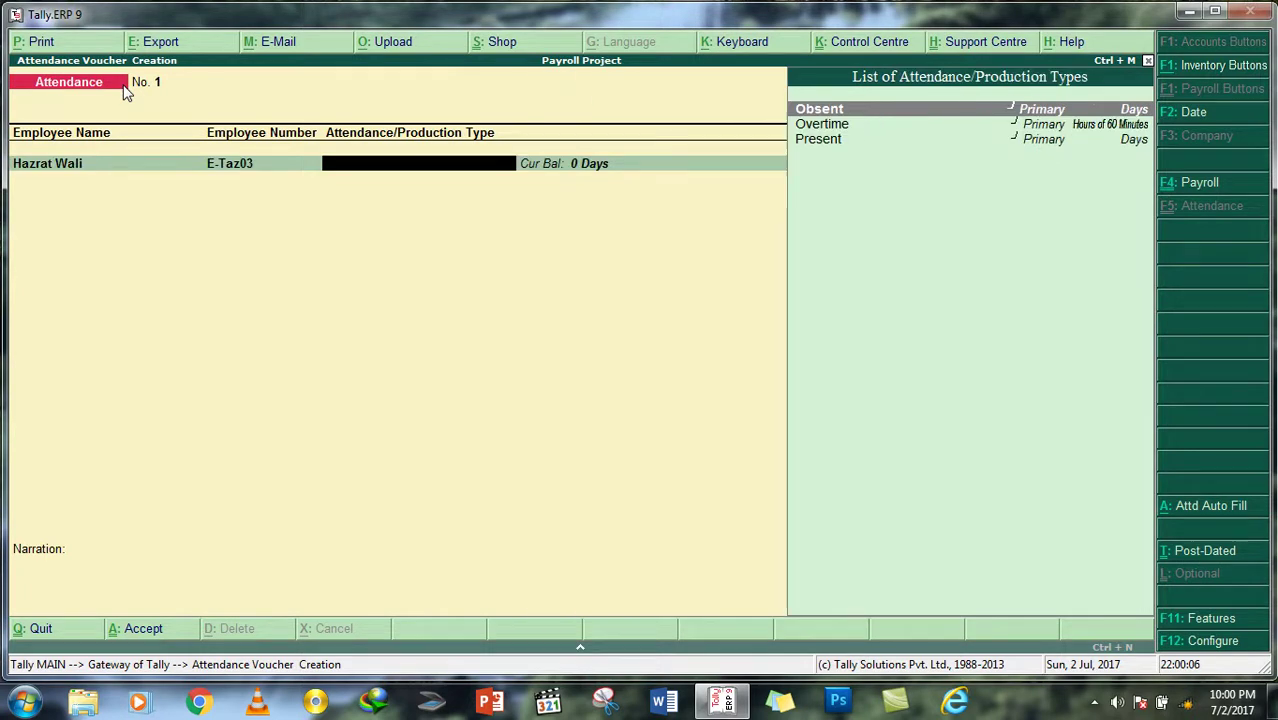
key("Down")
key("Down")
key("Return")
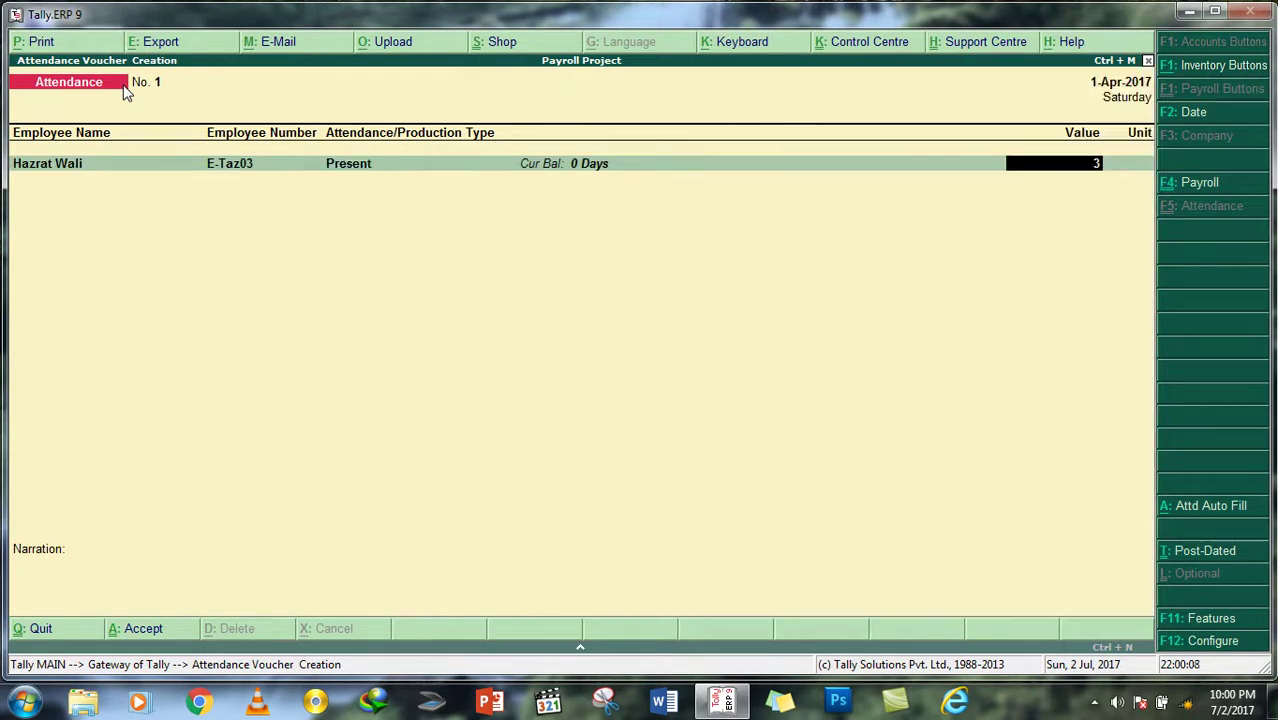
key("Return")
key("Return")
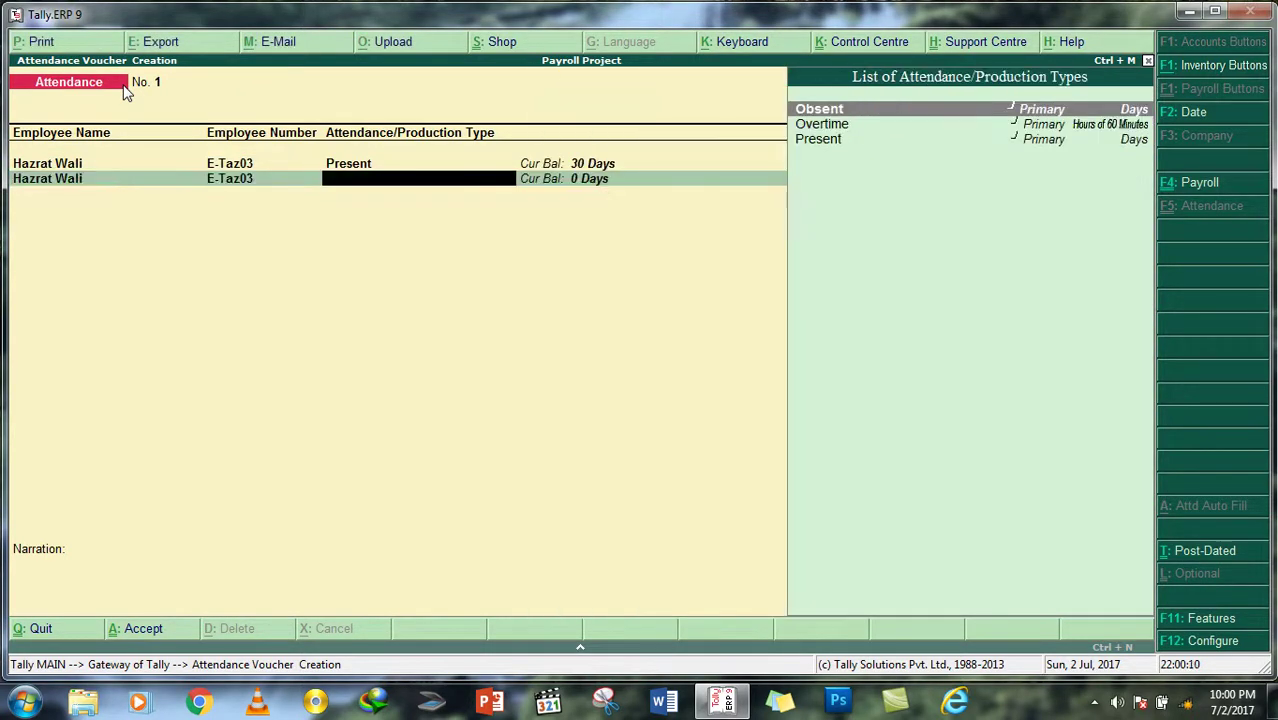
key("Return")
Step: Record 0 Obsent days and 10 Overtime hours for the same employee
key("Return")
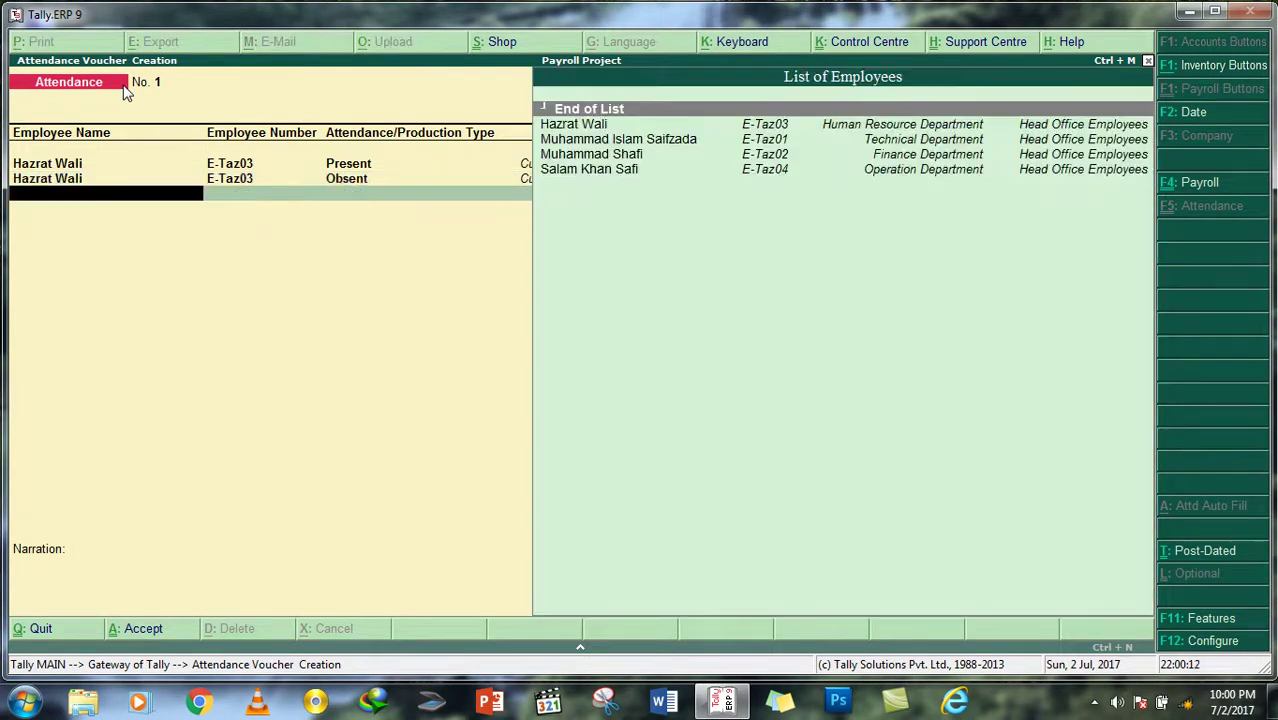
key("Down")
key("Return")
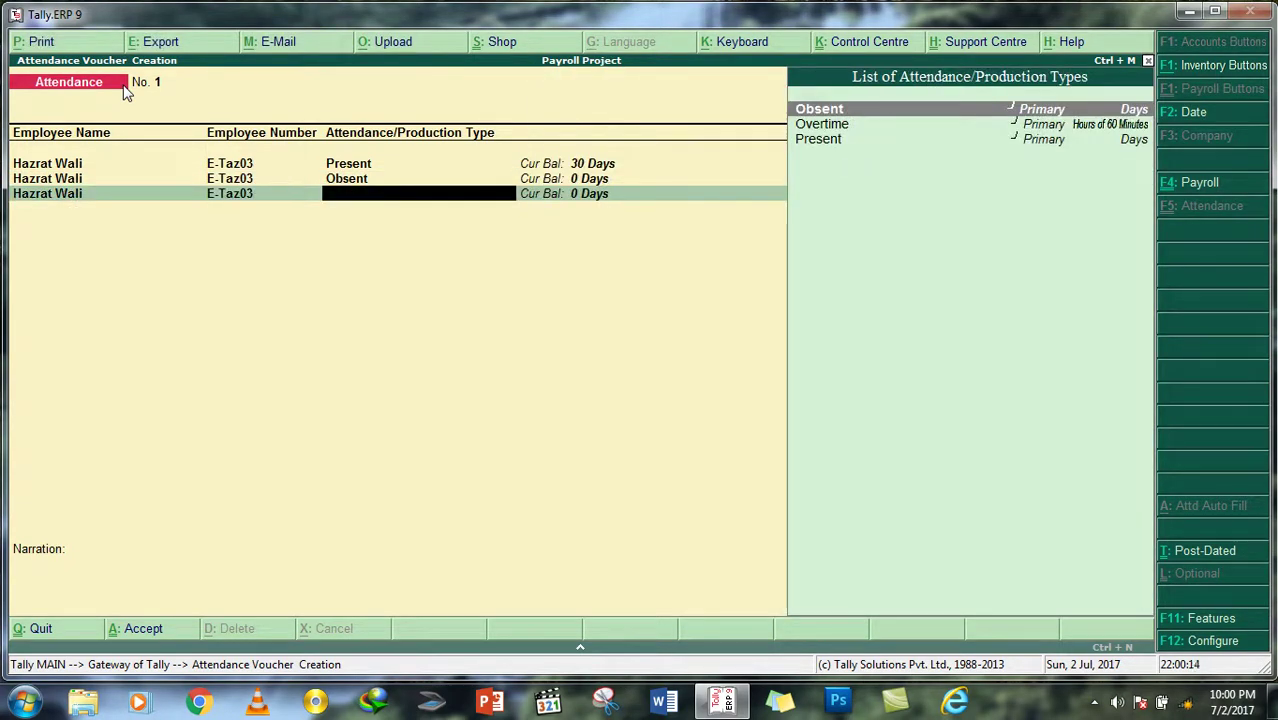
key("Up")
key("Up")
key("Return")
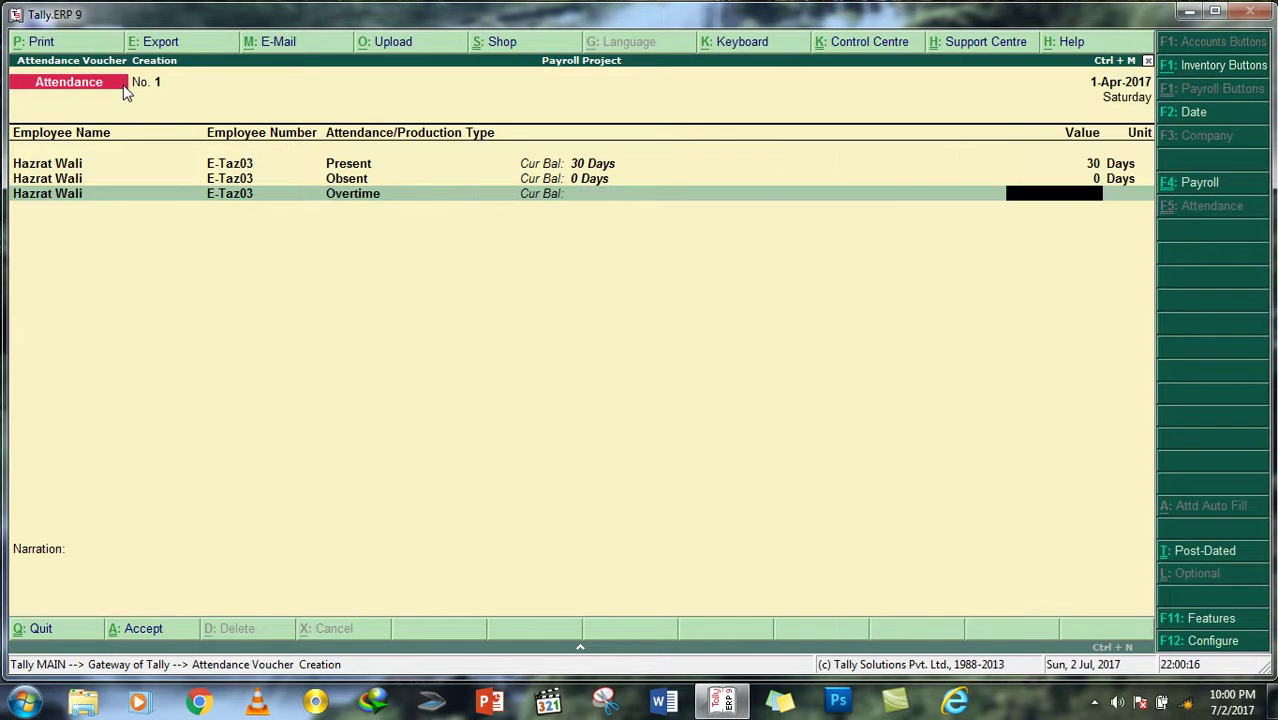
type("10")
key("Return")
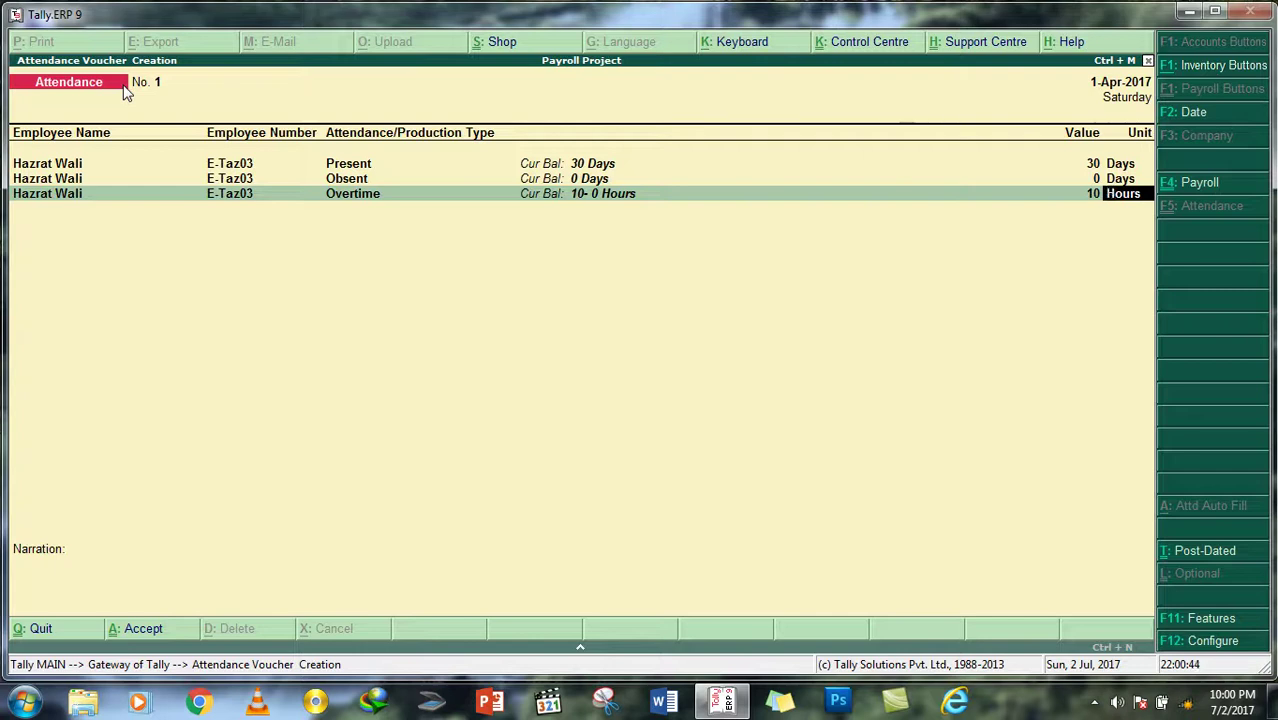
key("Return")
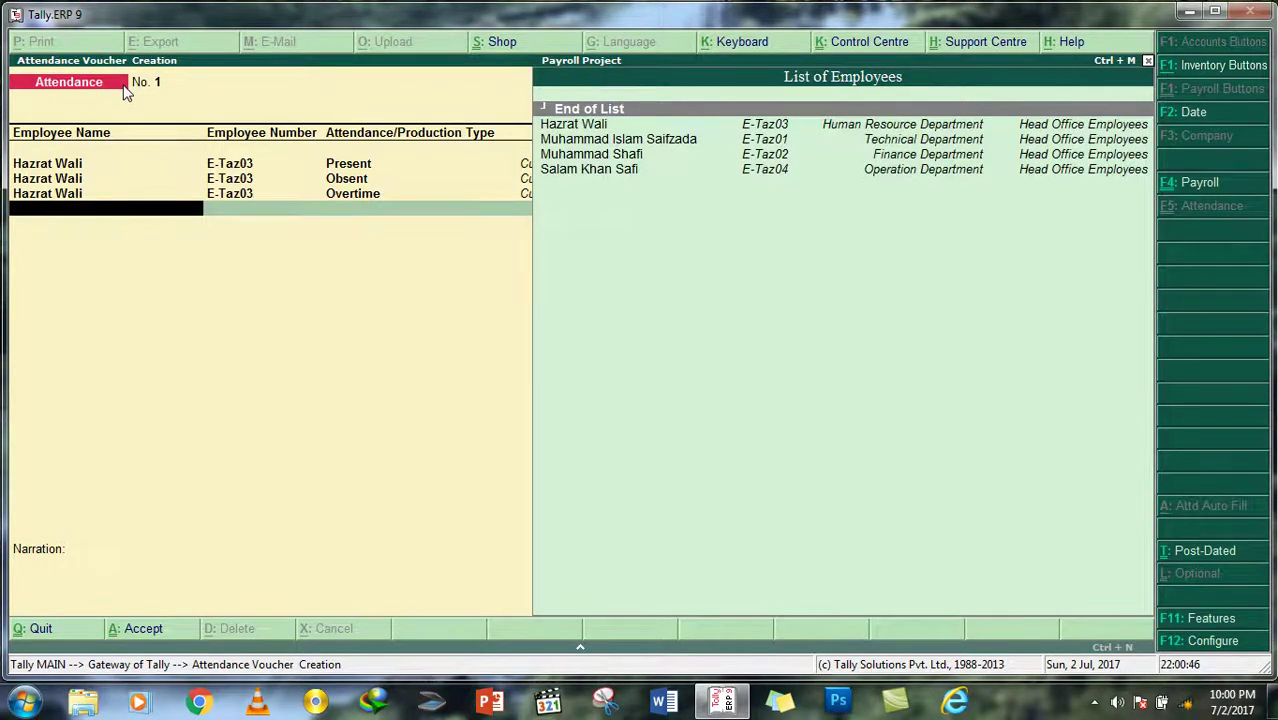
key("Return")
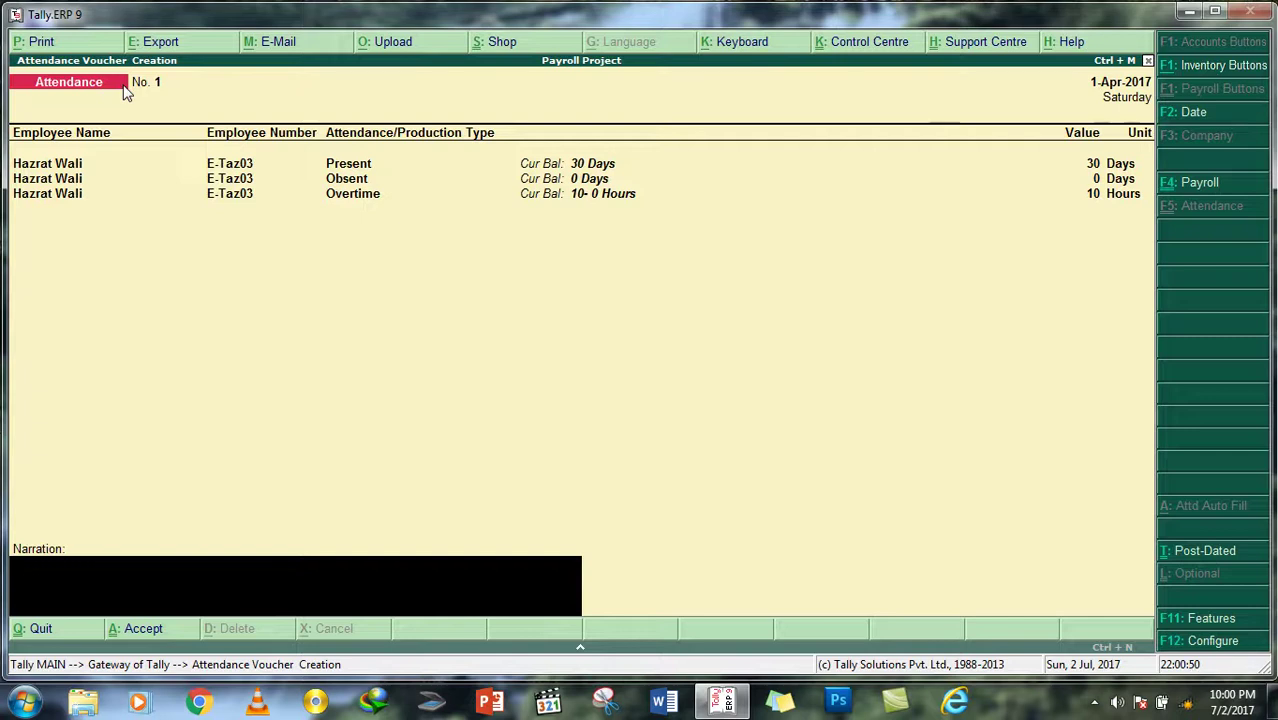
Step: Narrate it as the employee's attendance report for the month of Jun-2017 and save
type("of")
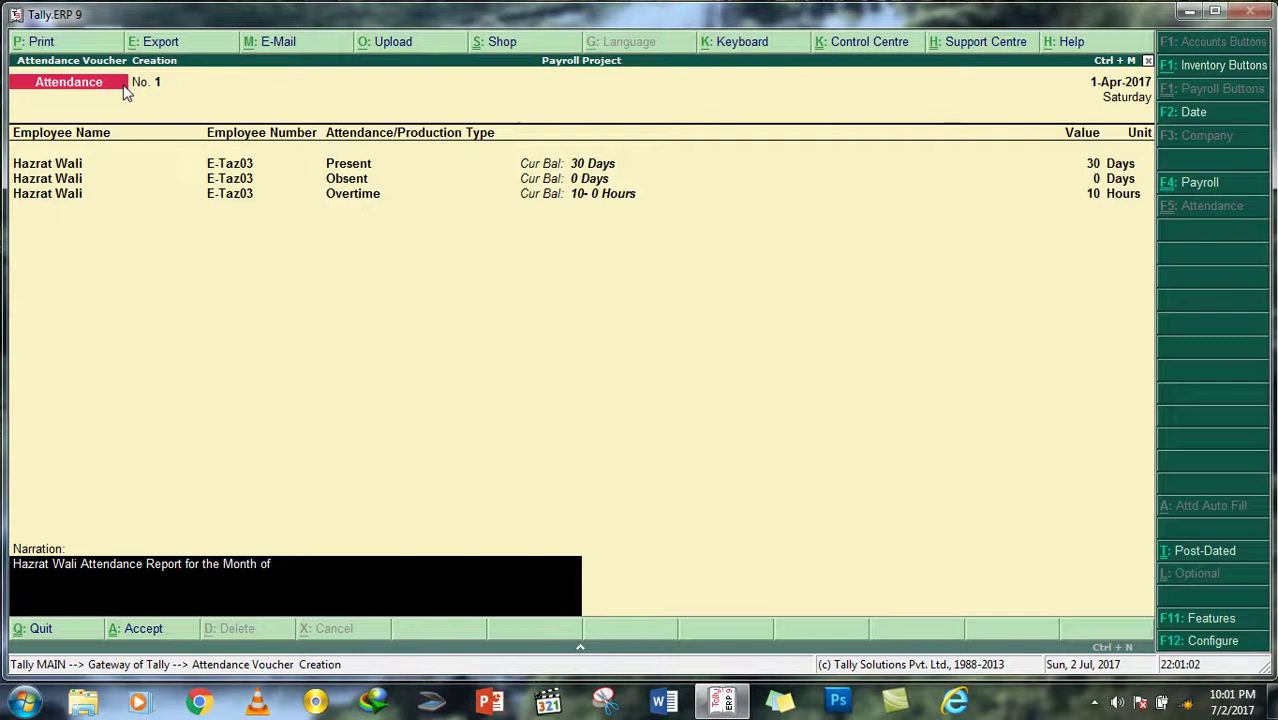
type("n-2017")
key("Return")
key("Return")
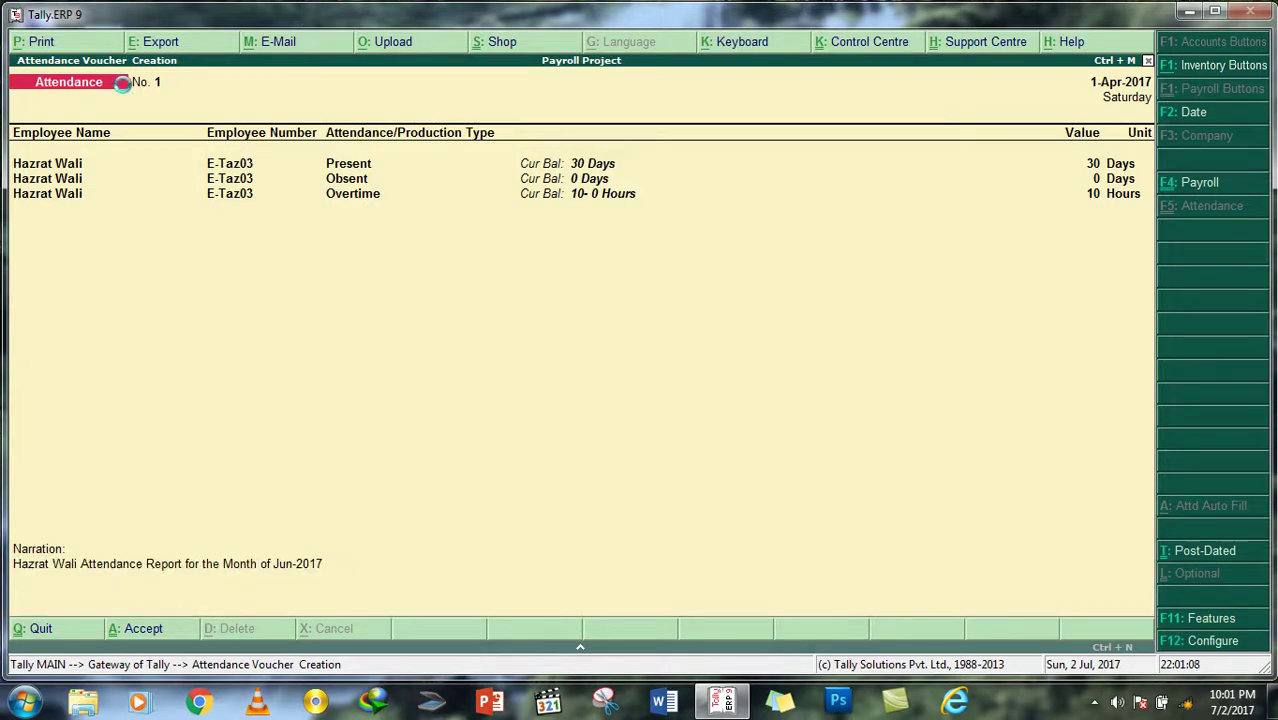
Step: Enter the Technical Department employee on row one as Present for 15 days
key("Down")
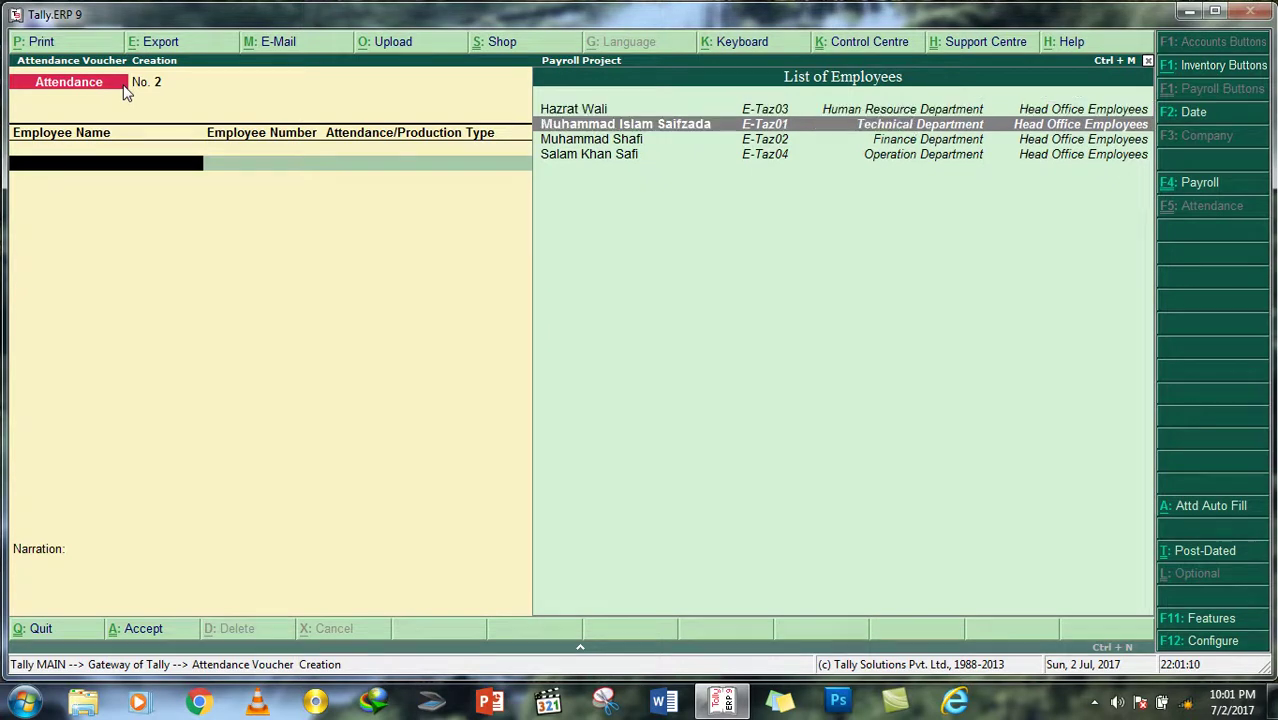
key("Return")
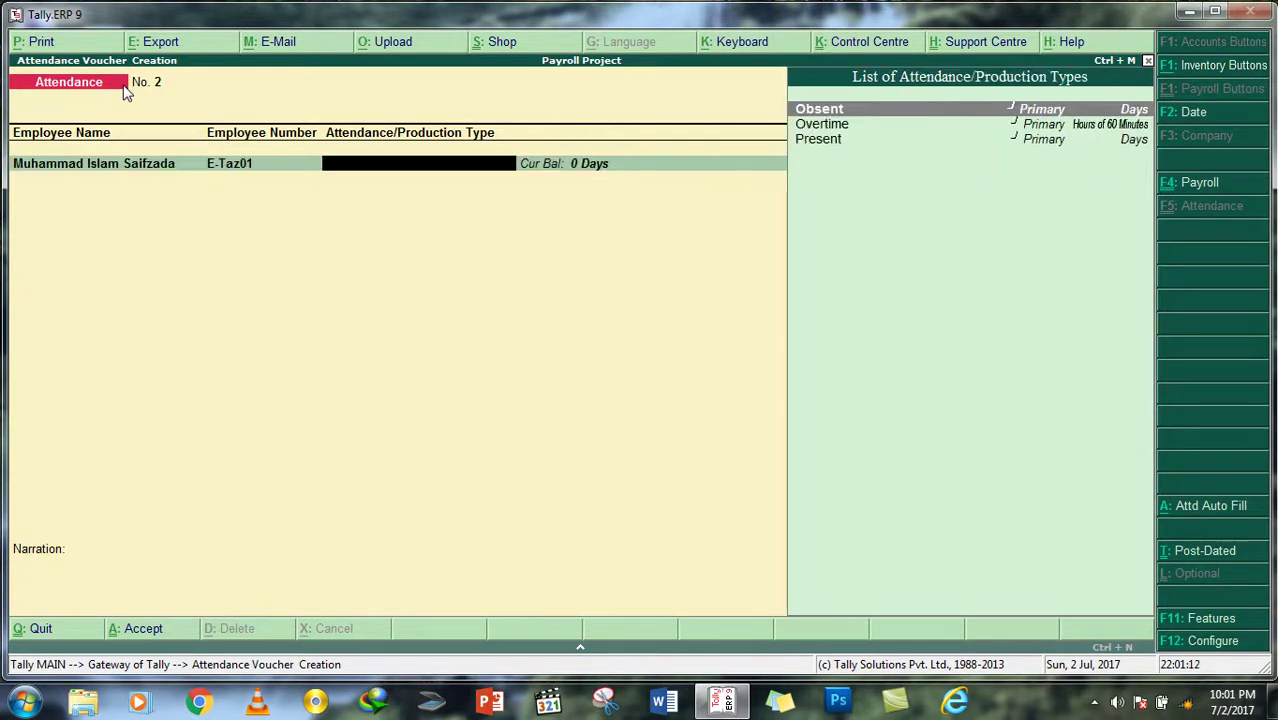
key("Down")
key("Down")
key("Return")
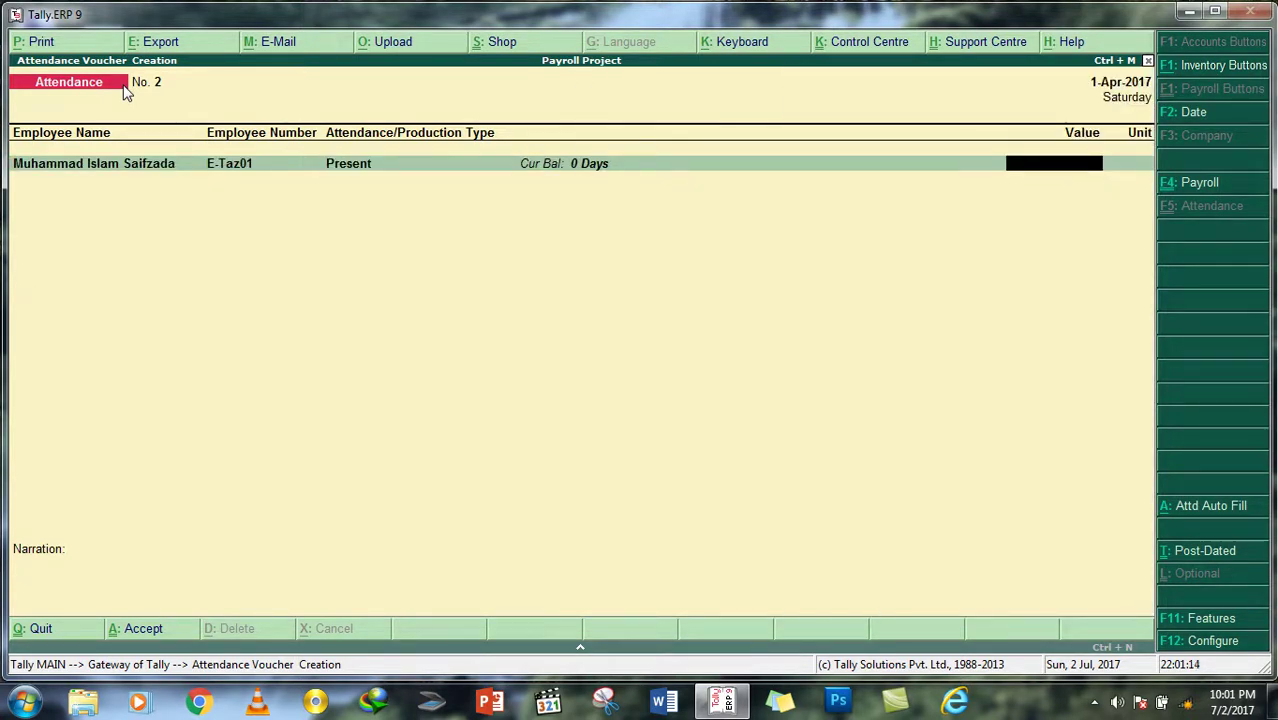
type("15")
key("Return")
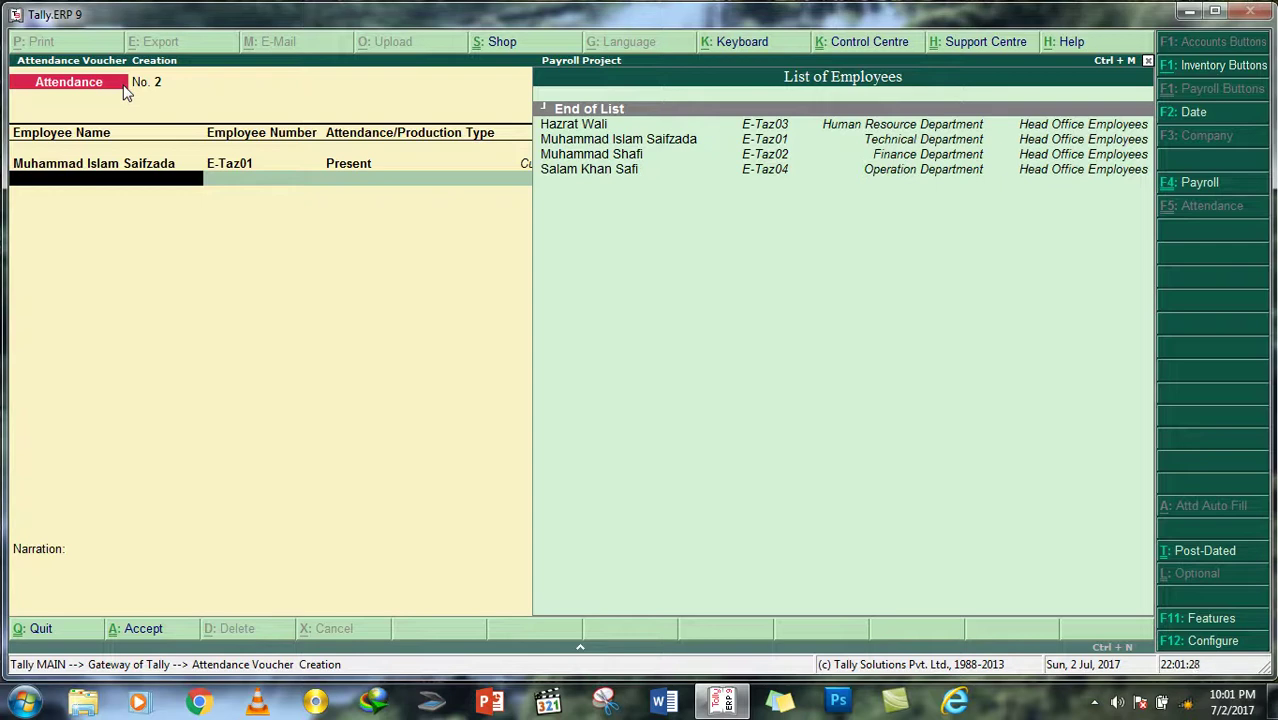
Step: Add a second row for the same employee as Obsent for 15 days
key("Down")
key("Down")
key("Return")
key("Return")
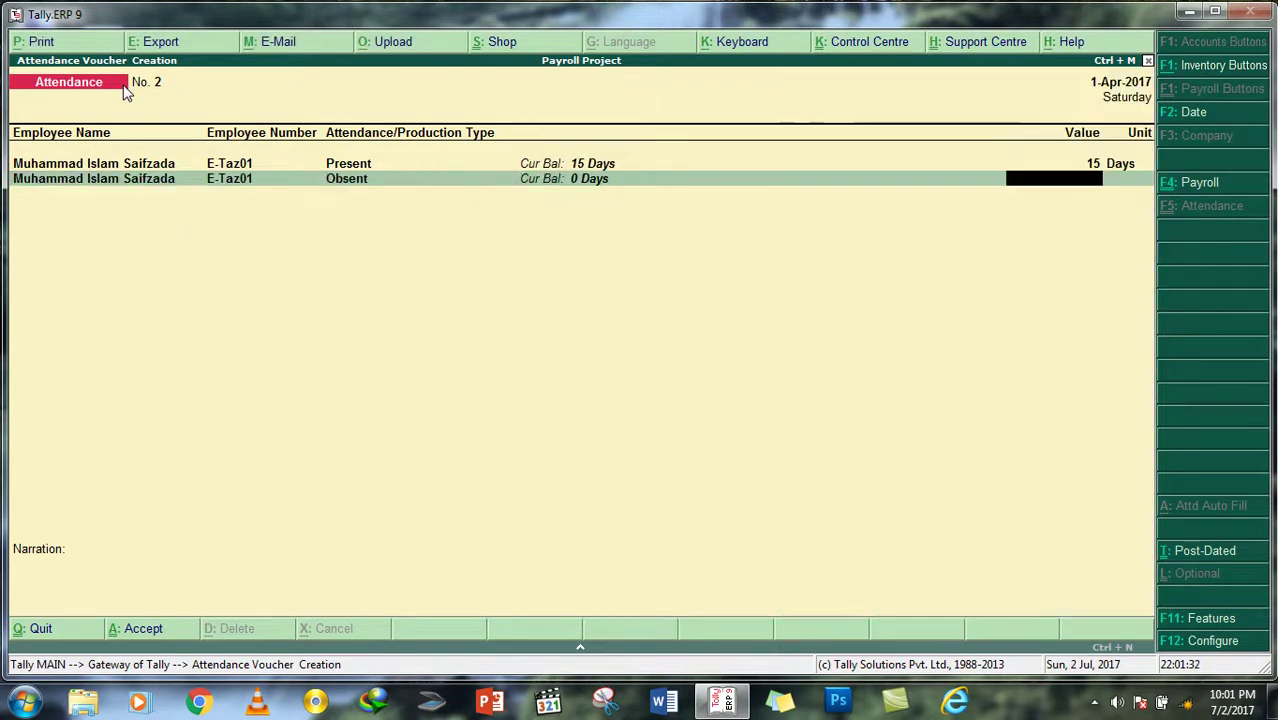
type("15")
key("Return")
Step: Add a third row for the employee with Overtime of 0 Hours
key("Down")
key("Down")
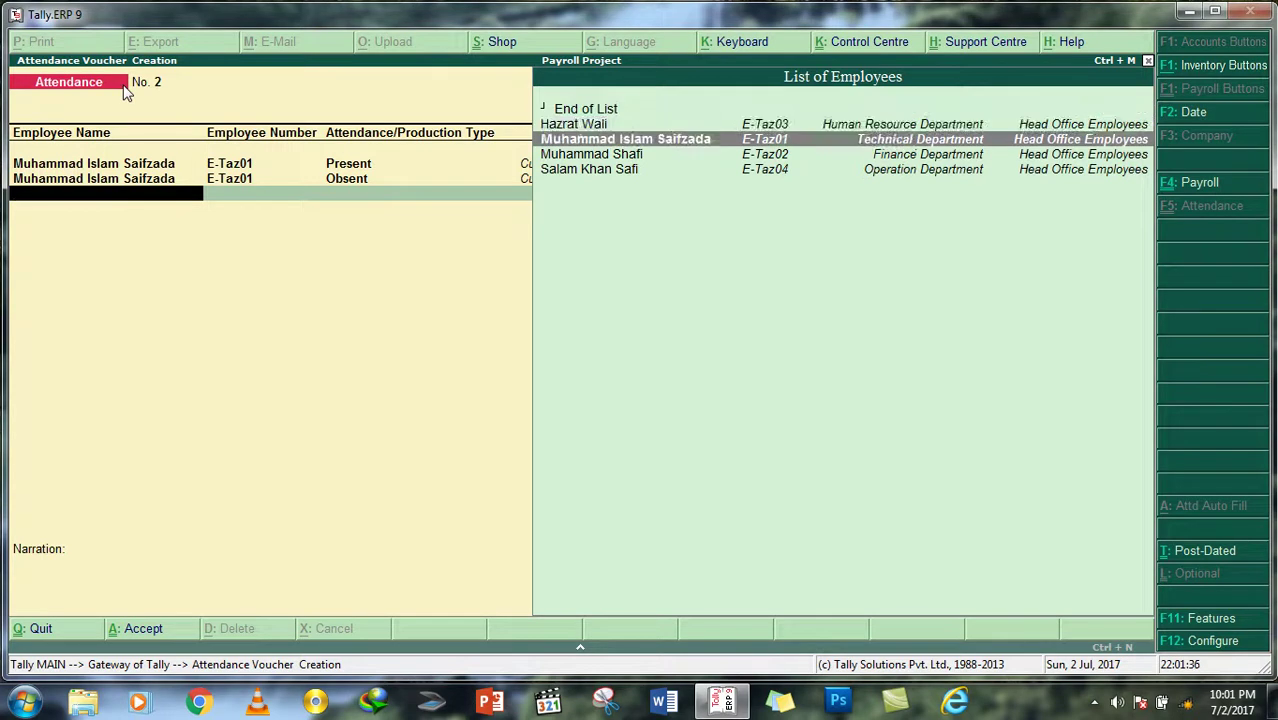
key("Return")
key("Down")
key("Down")
key("Up")
key("Return")
type("0")
key("Return")
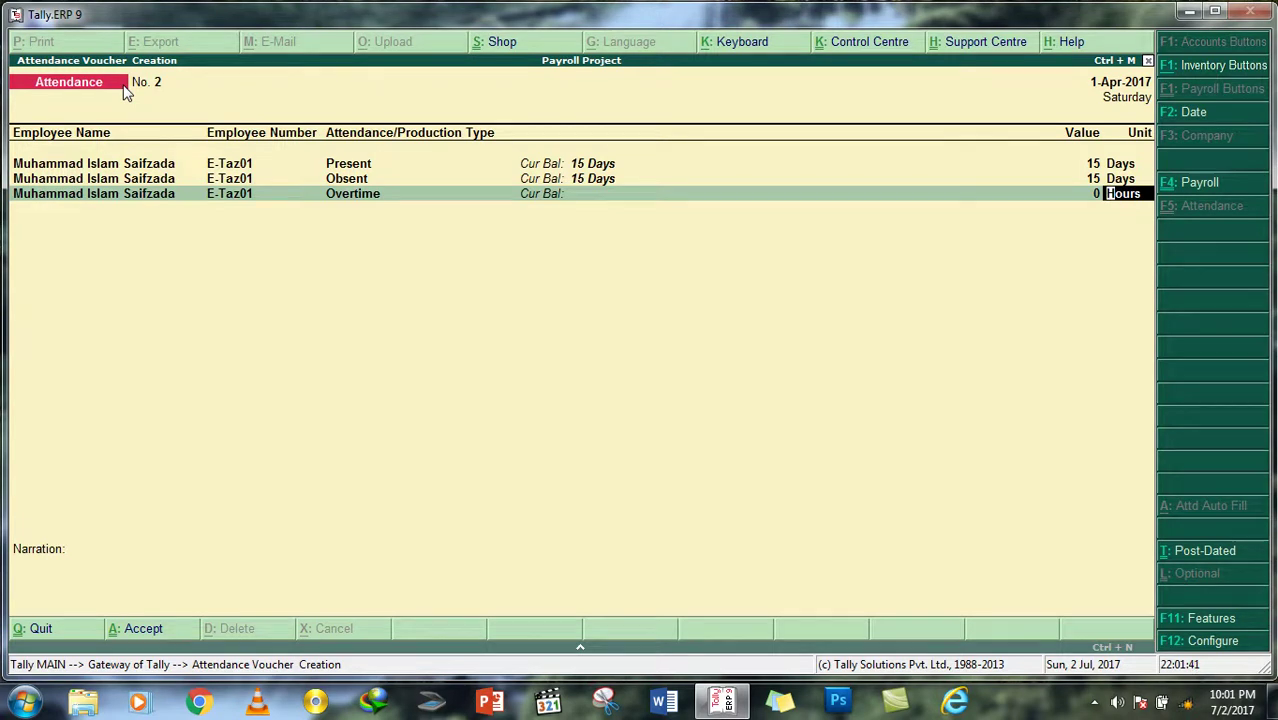
key("Return")
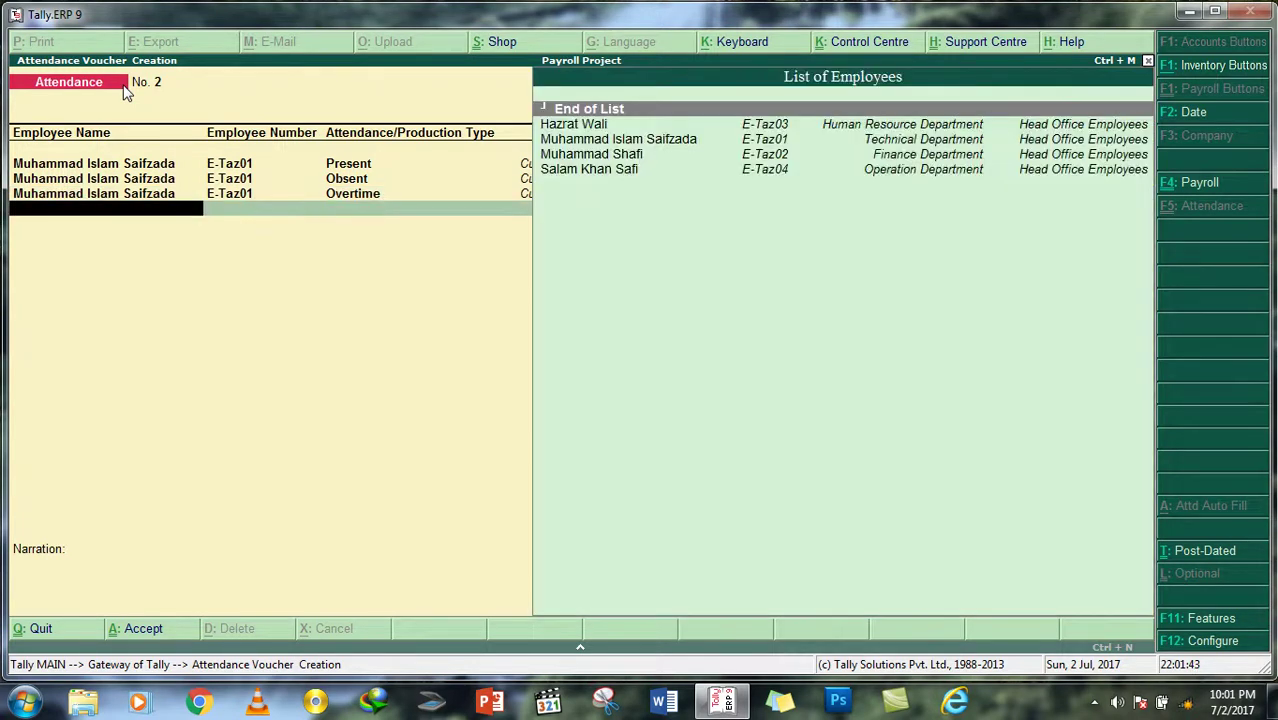
Step: Skip the narration and accept attendance voucher 2, moving on to voucher 3
key("Return")
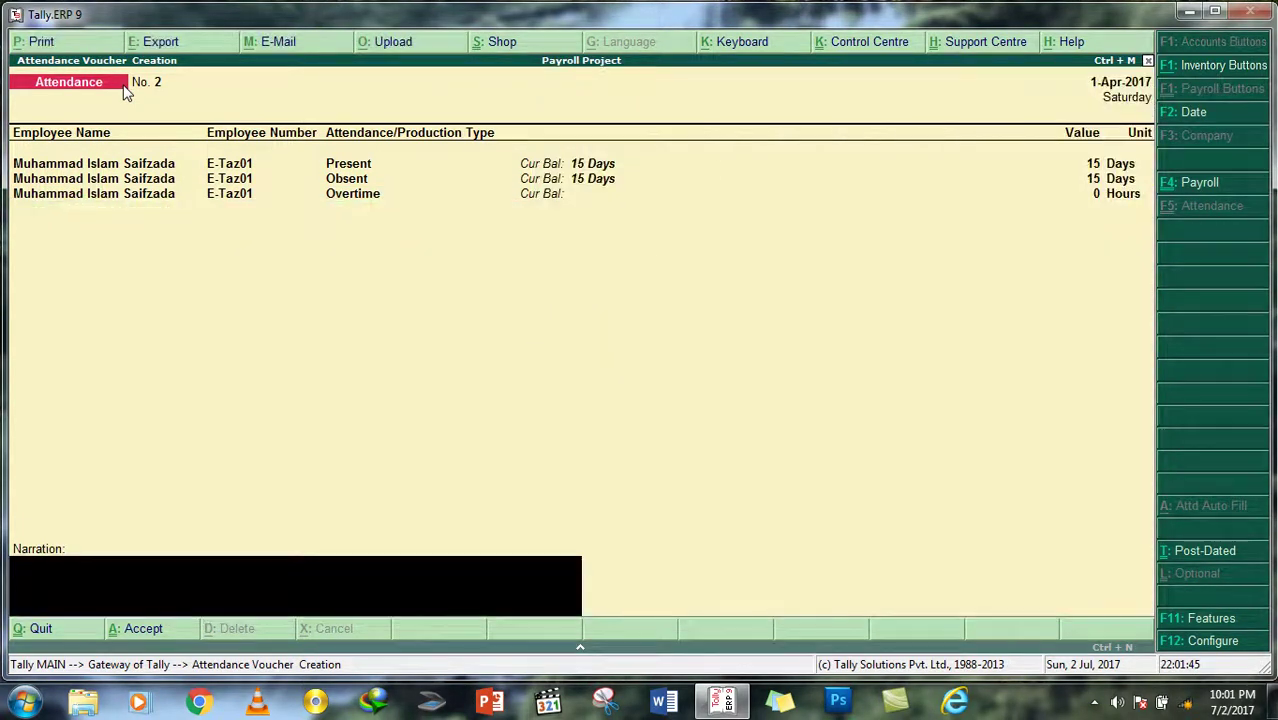
key("Return")
key("Return")
key("Down")
key("Down")
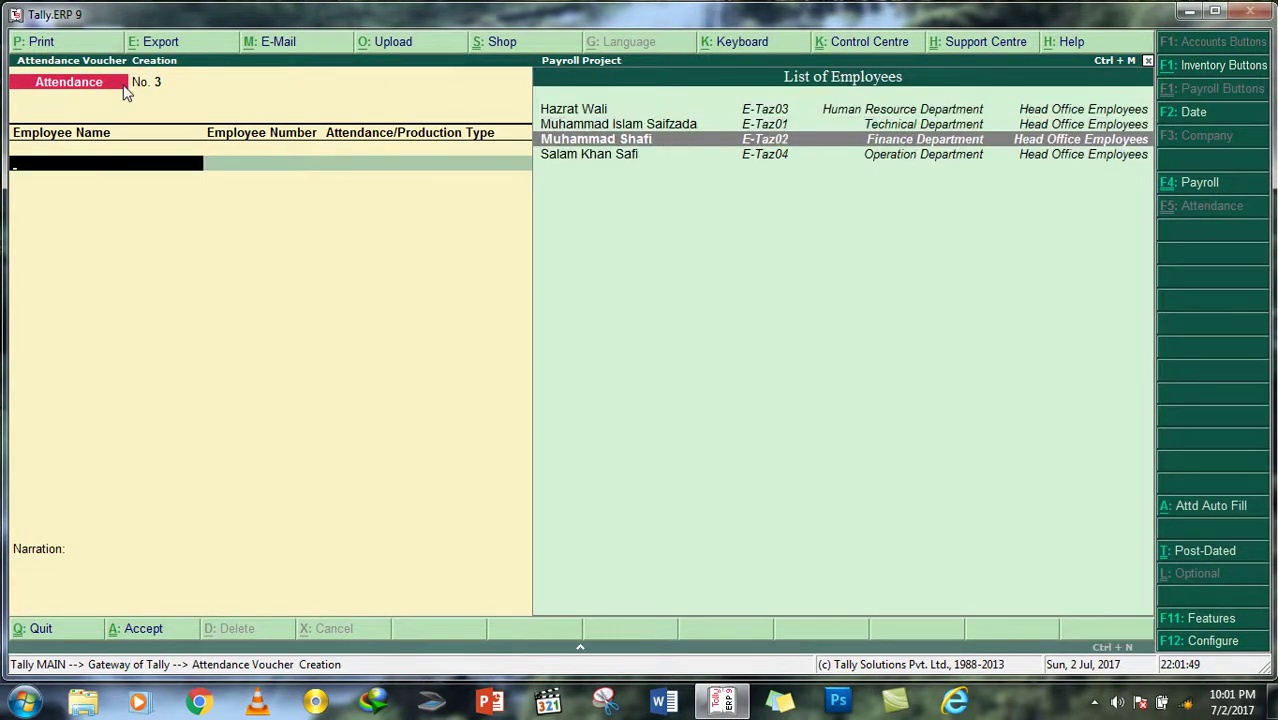
Step: Put the Finance Department employee on row one as Present for 30 days
key("Return")
key("Down")
key("Down")
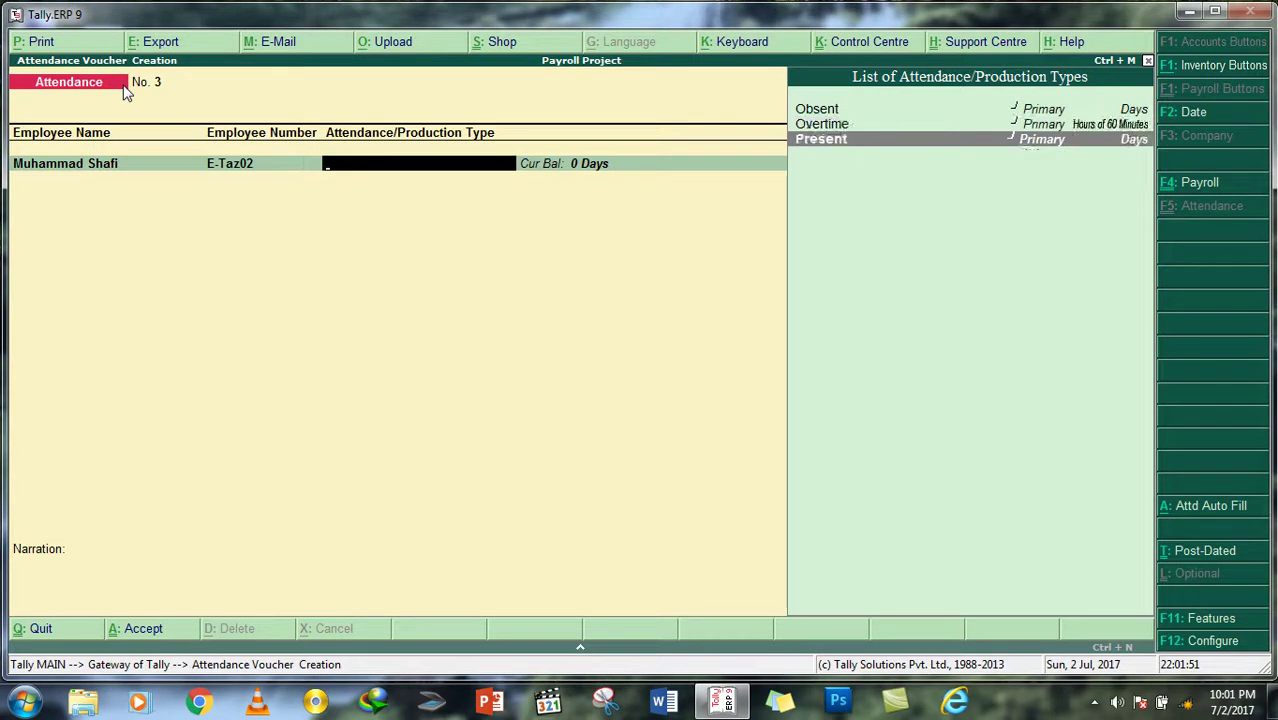
key("Return")
key("Return")
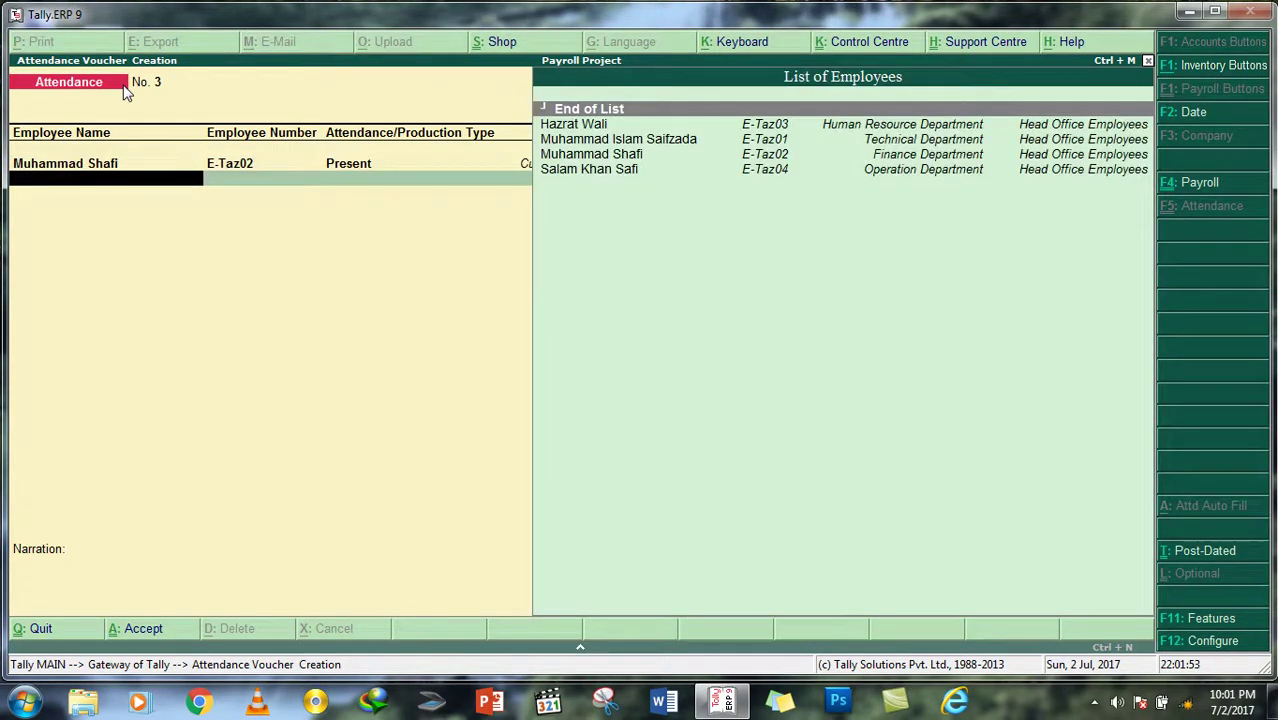
key("Down")
key("Down")
key("Down")
Step: Add a second row for the same employee as Obsent with 0 days
key("Return")
key("Down")
key("Up")
key("Return")
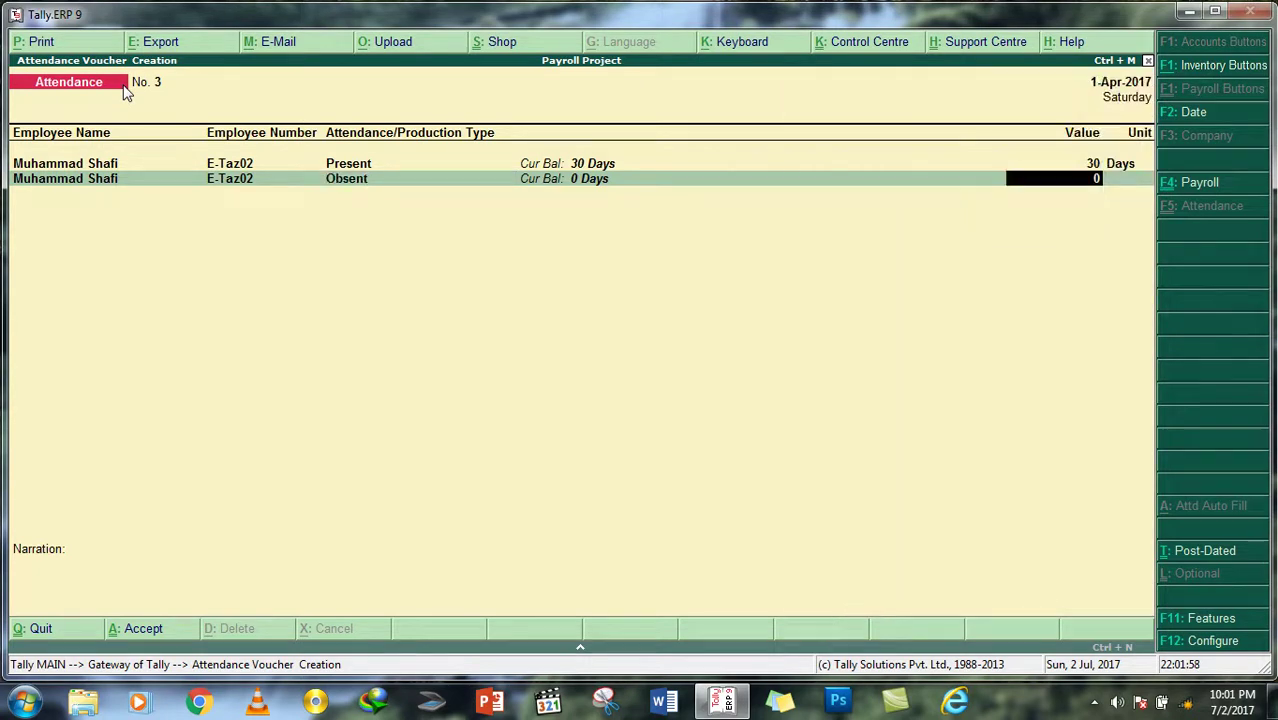
key("Return")
key("Down")
key("Down")
key("Down")
key("Return")
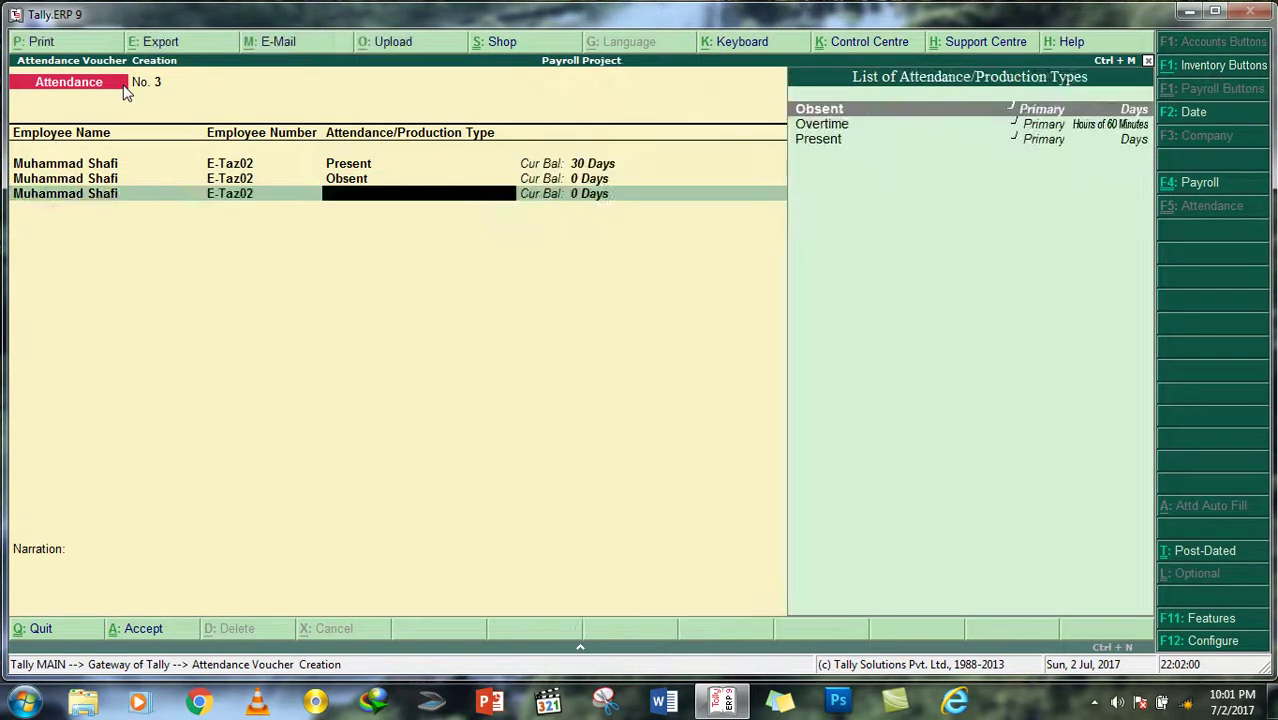
Step: Add a third row for the employee with Overtime of 30 Hours
key("Down")
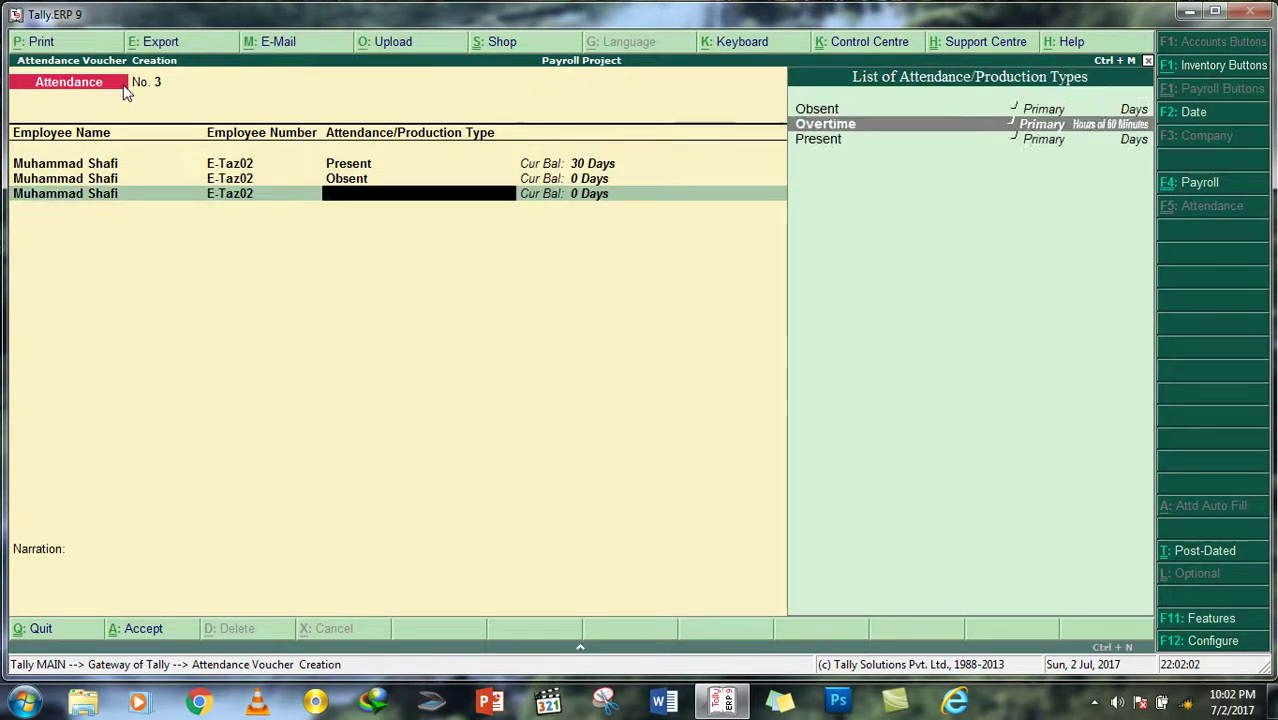
key("Return")
type("30")
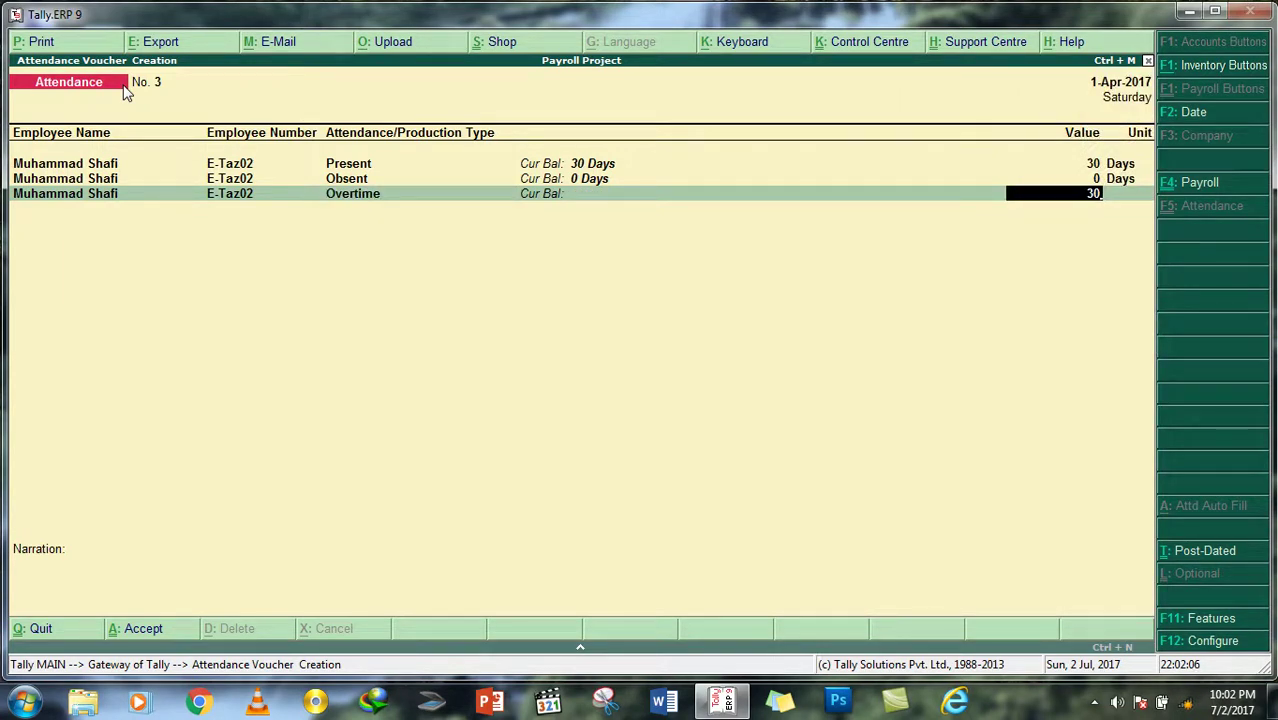
key("Return")
key("Return")
key("Return")
key("Return")
key("Return")
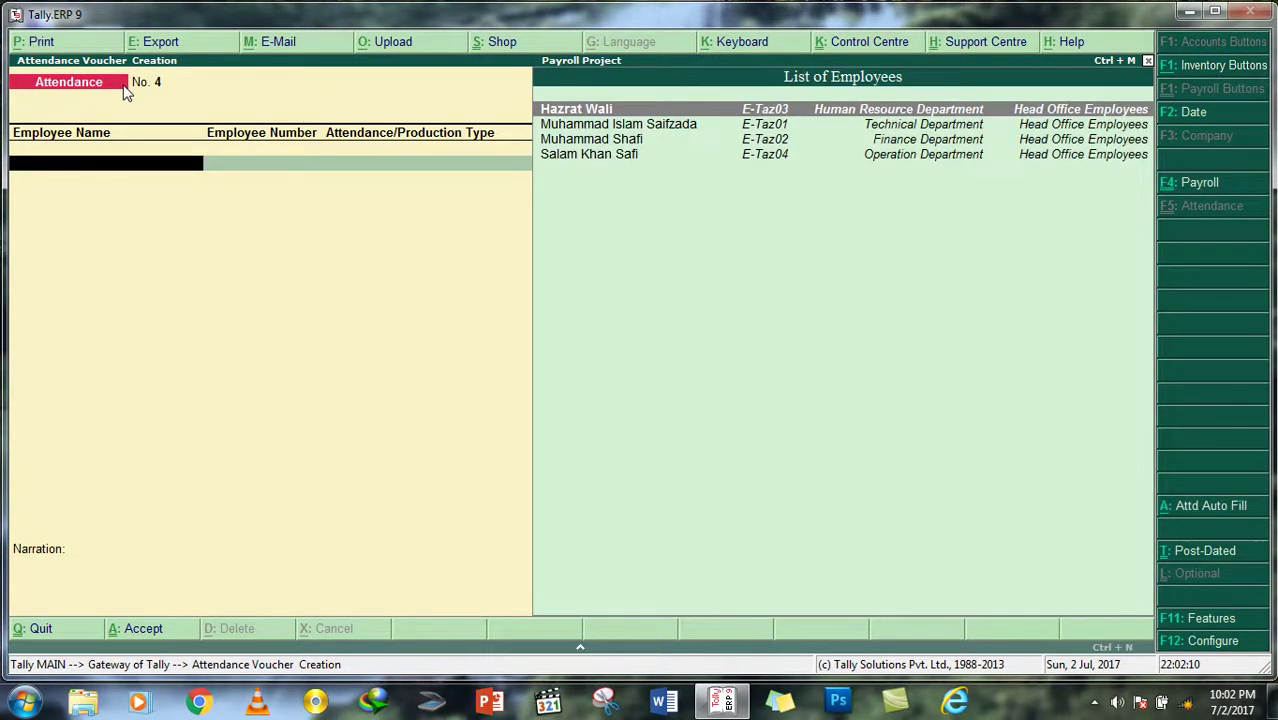
Step: Put the Operation Department employee on row one as Present for 30 days
key("Down")
key("Down")
key("Down")
key("Return")
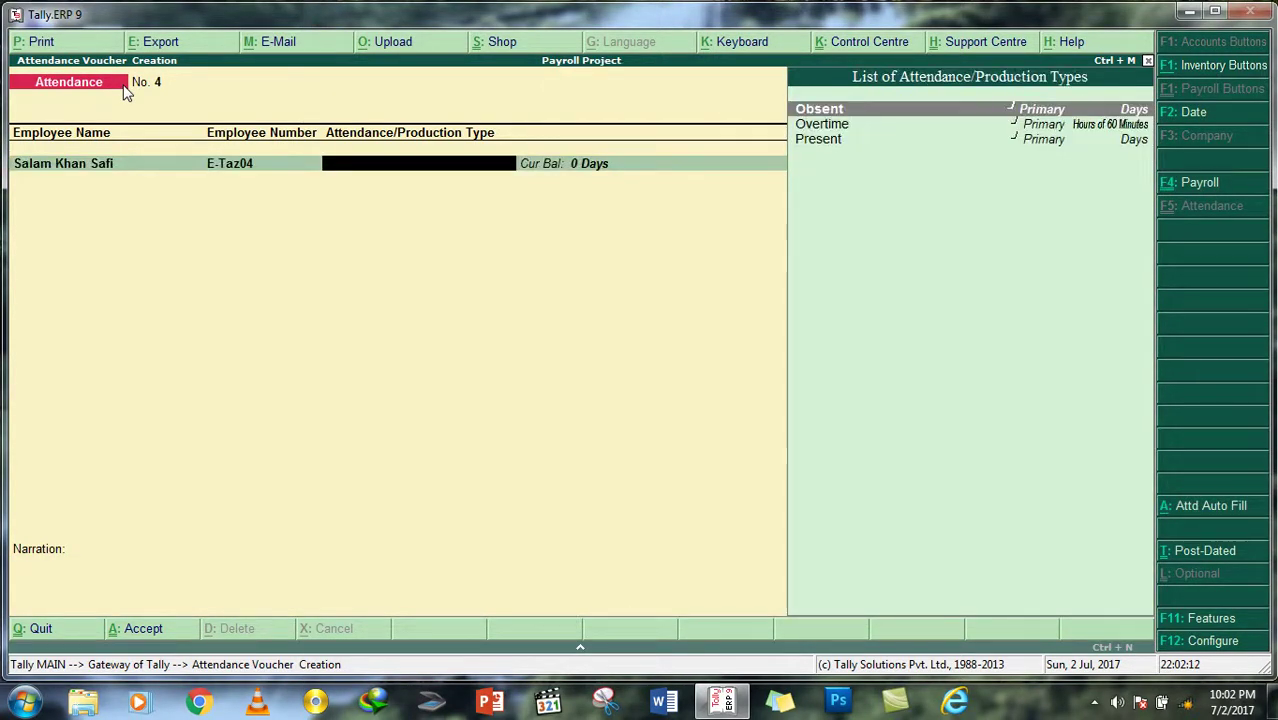
key("Down")
key("Down")
key("Return")
key("Return")
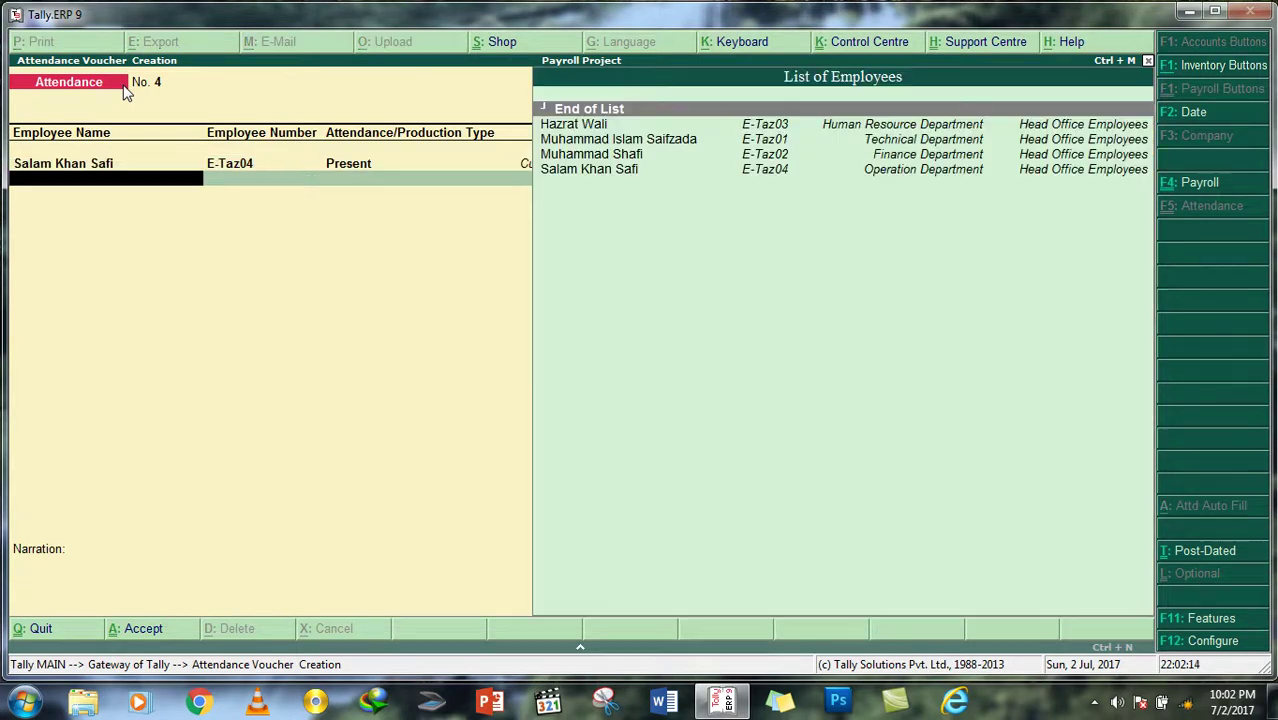
key("Down")
key("Down")
key("Down")
key("Down")
Step: Add rows for the same employee: Obsent 0 days and Overtime 30 Hours
key("Return")
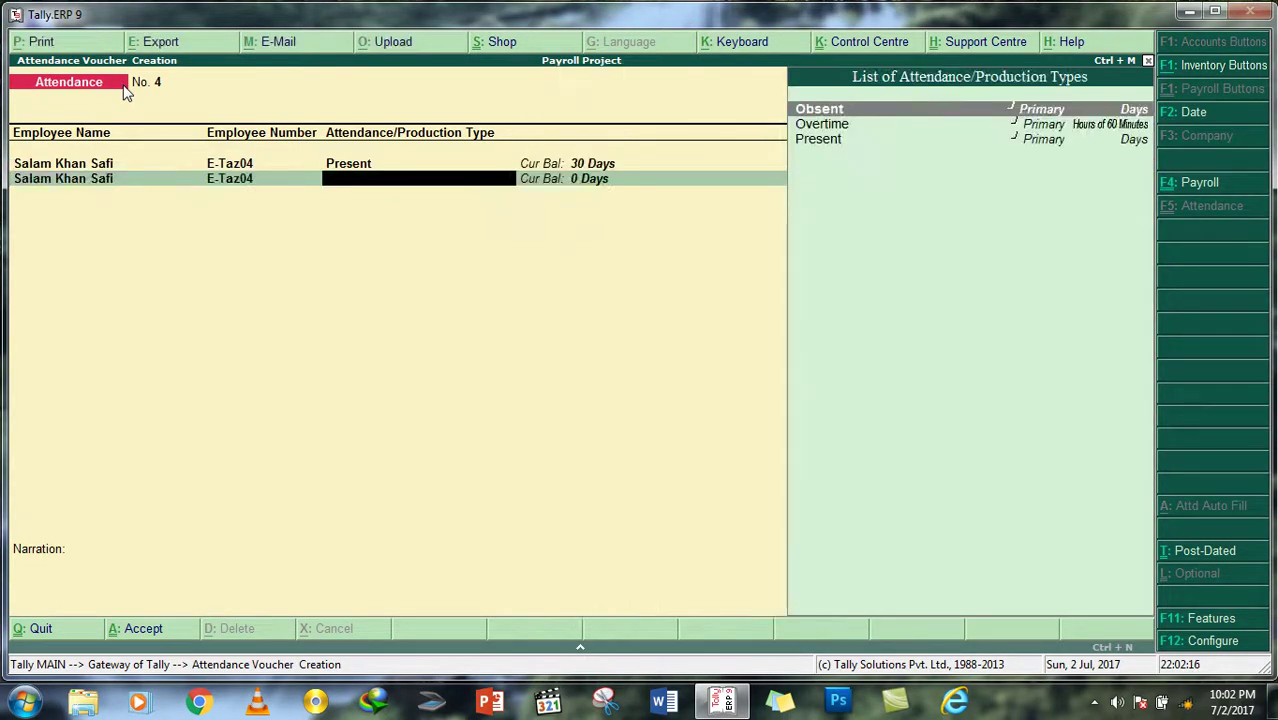
key("Return")
key("Return")
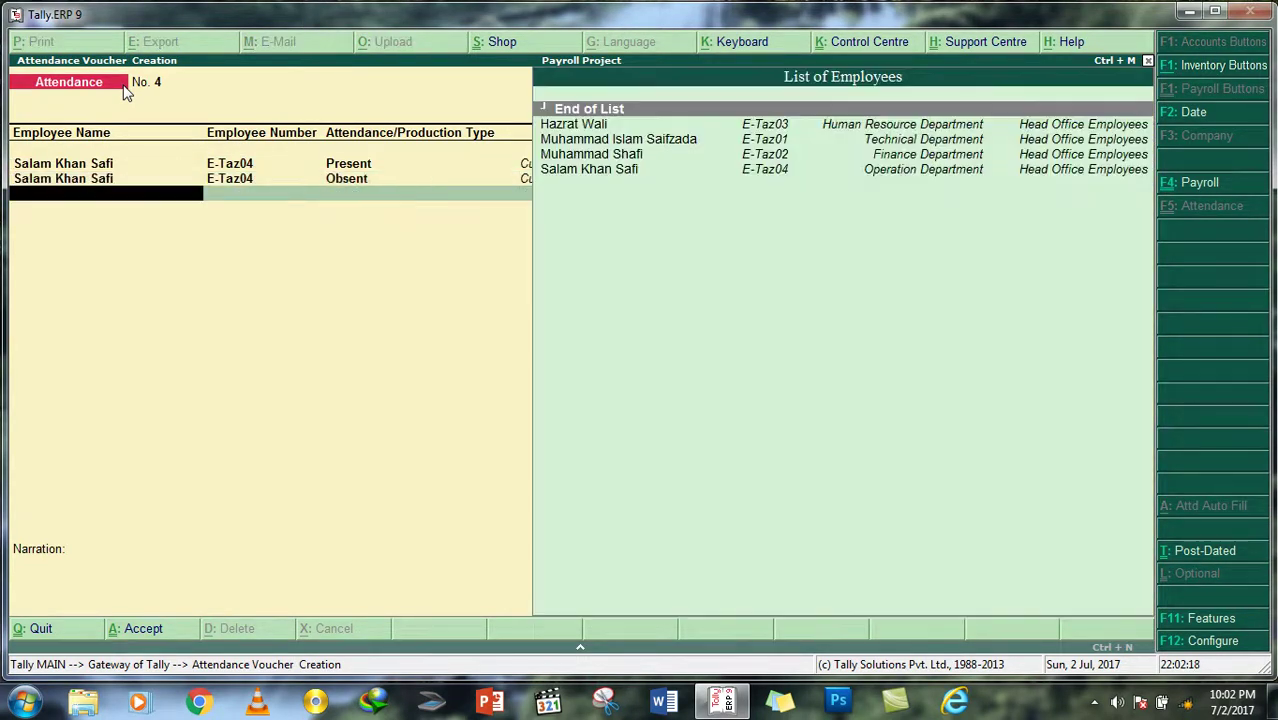
key("Down")
key("Down")
key("Down")
key("Down")
key("Return")
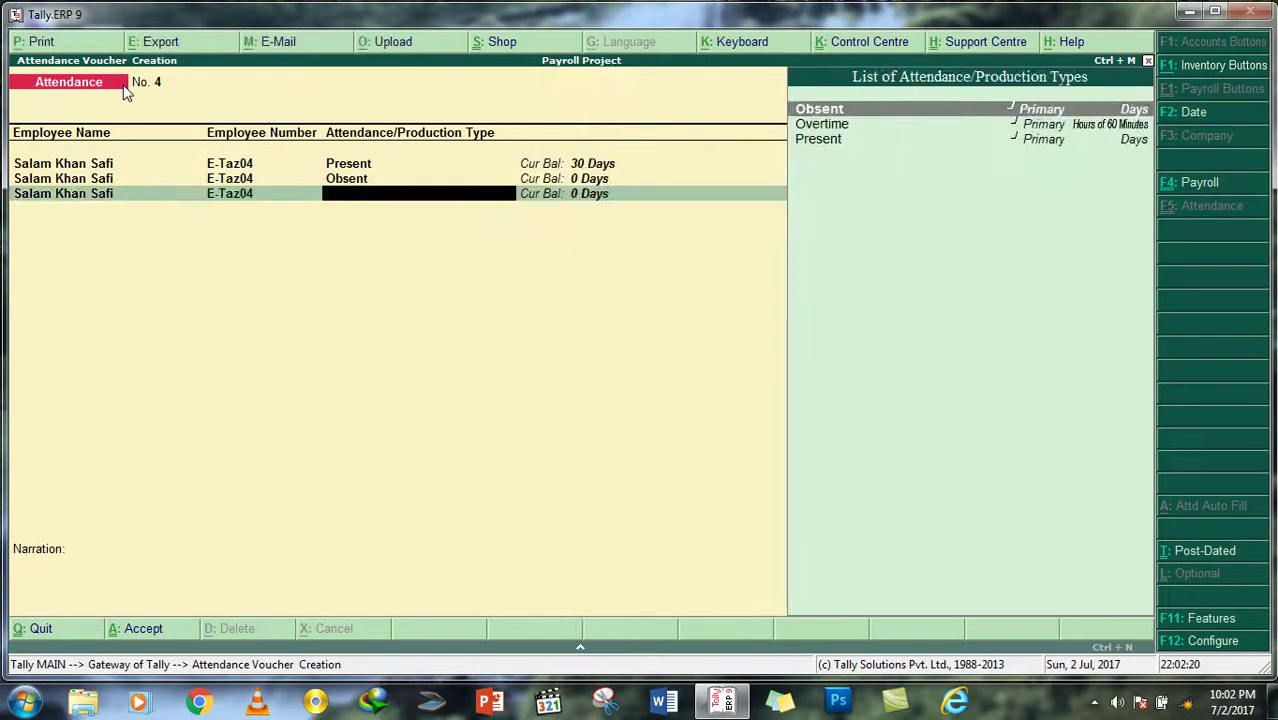
key("Down")
key("Return")
type("30")
key("Return")
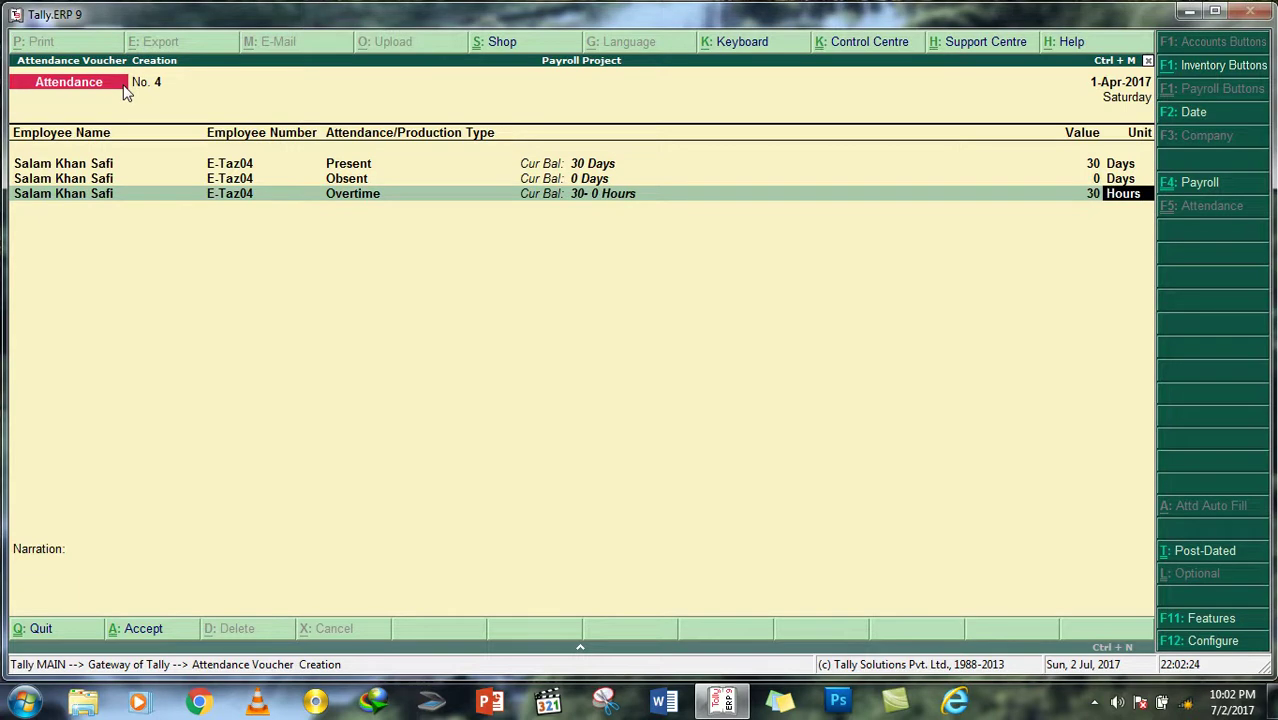
key("Return")
key("Return")
key("Return")
key("Return")
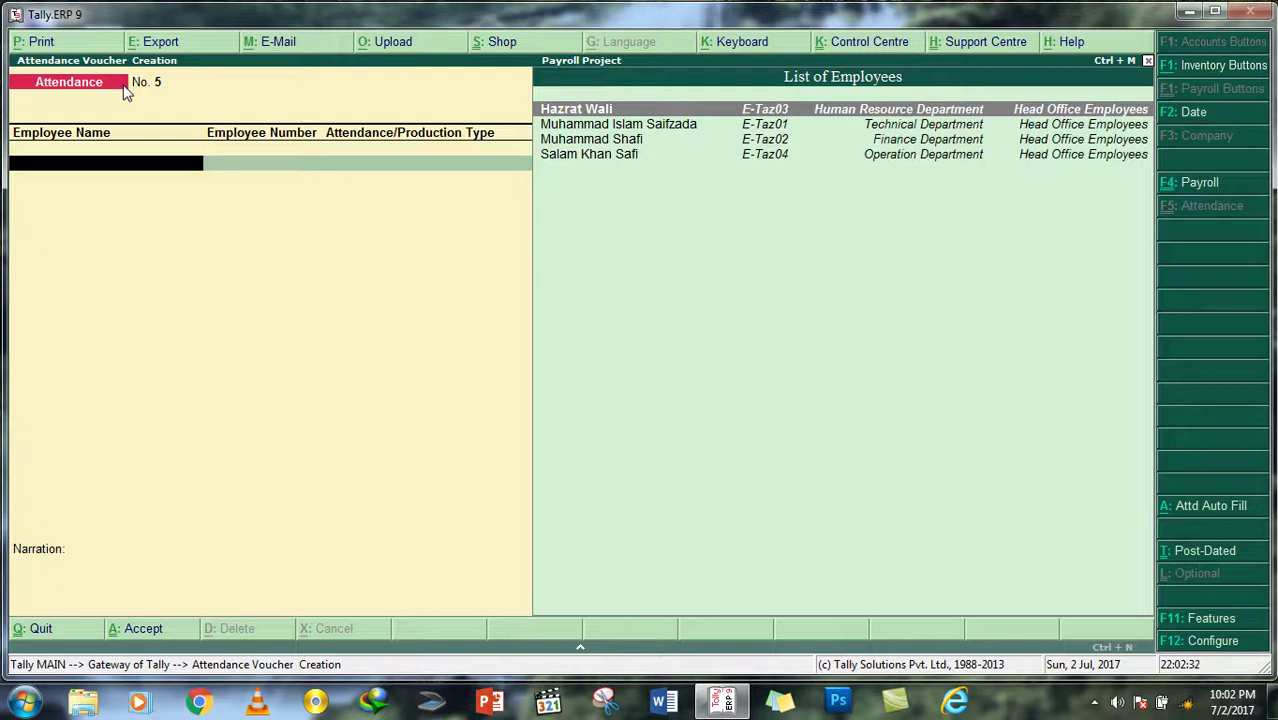
Step: Switch to a Payroll voucher and choose the Staff Salary voucher class
left_click(1190, 188)
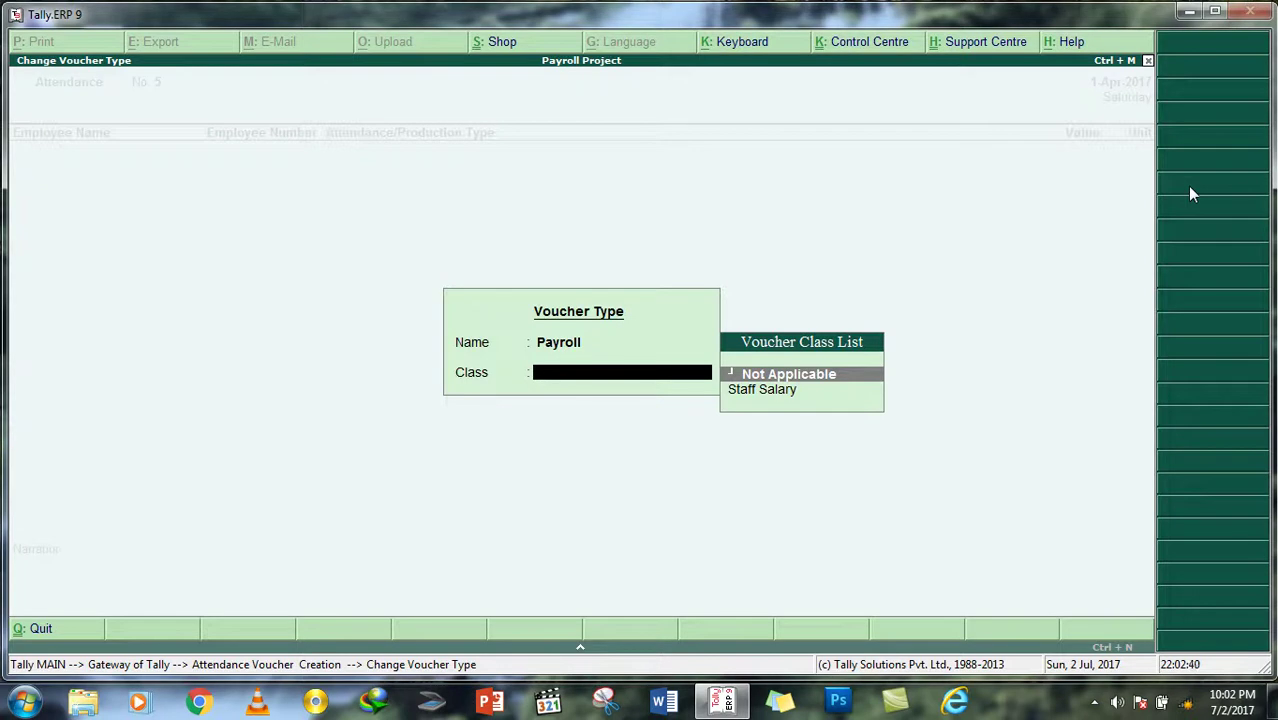
key("Down")
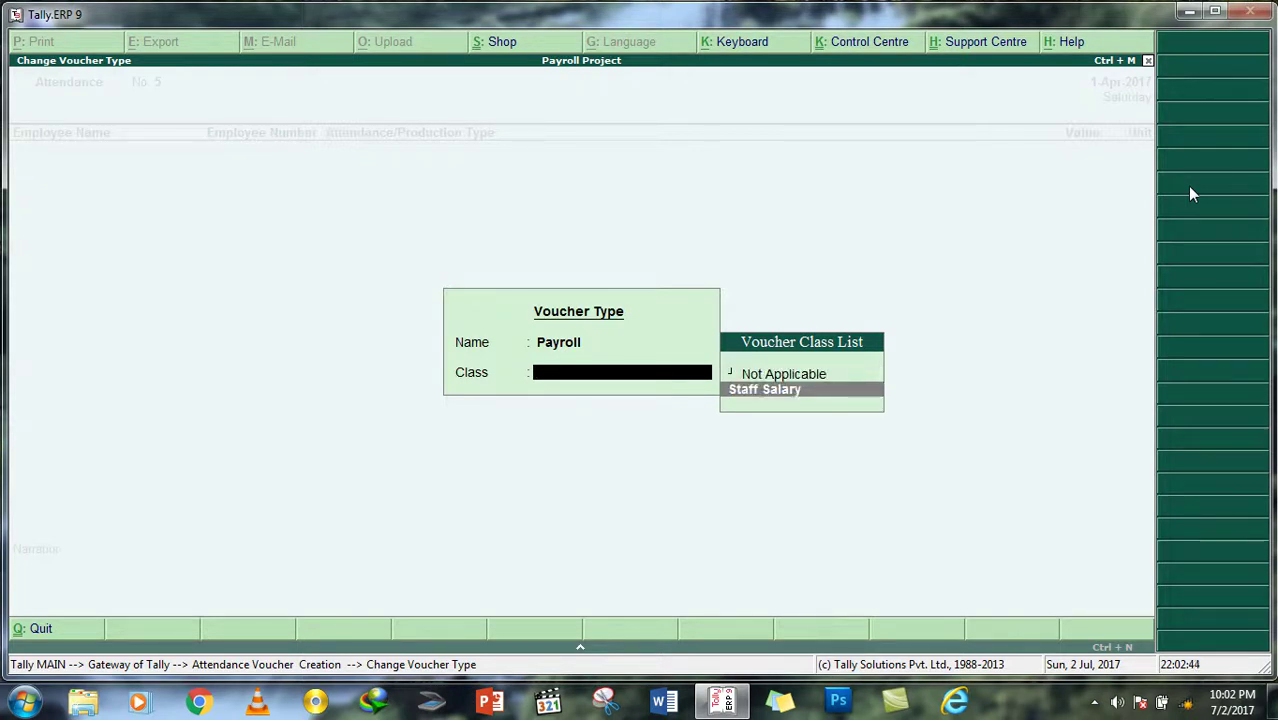
key("Up")
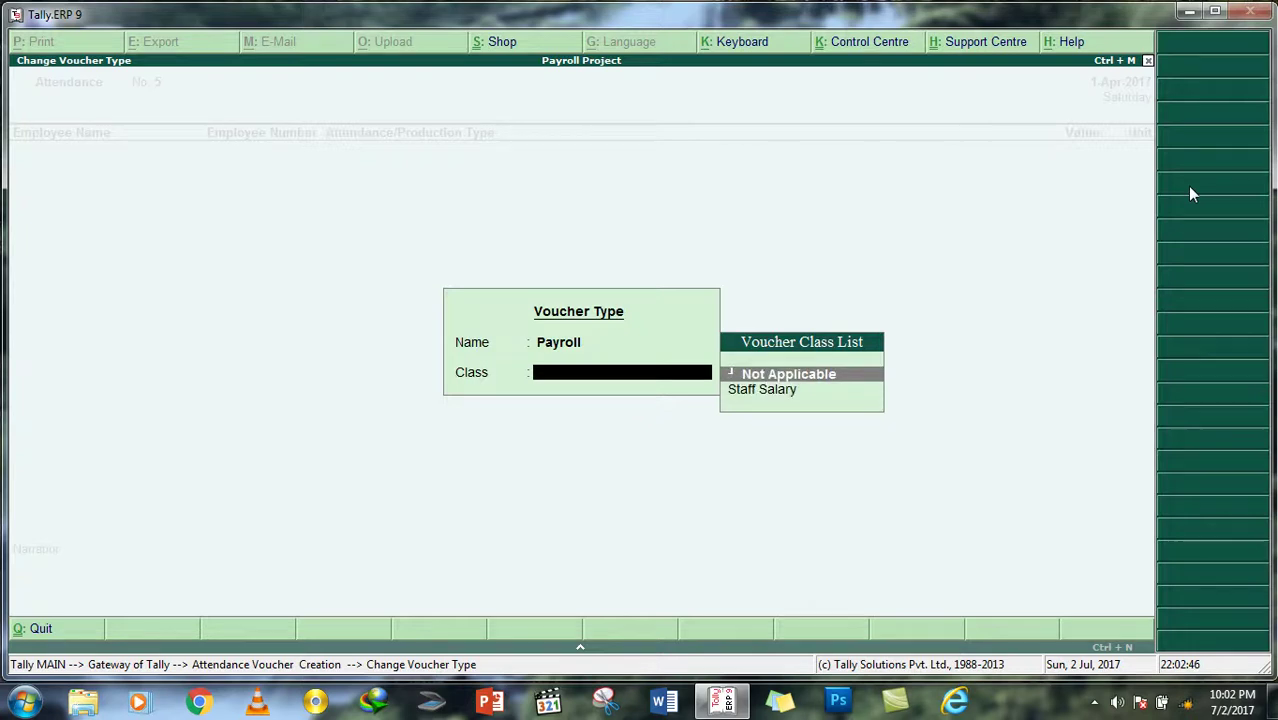
key("Down")
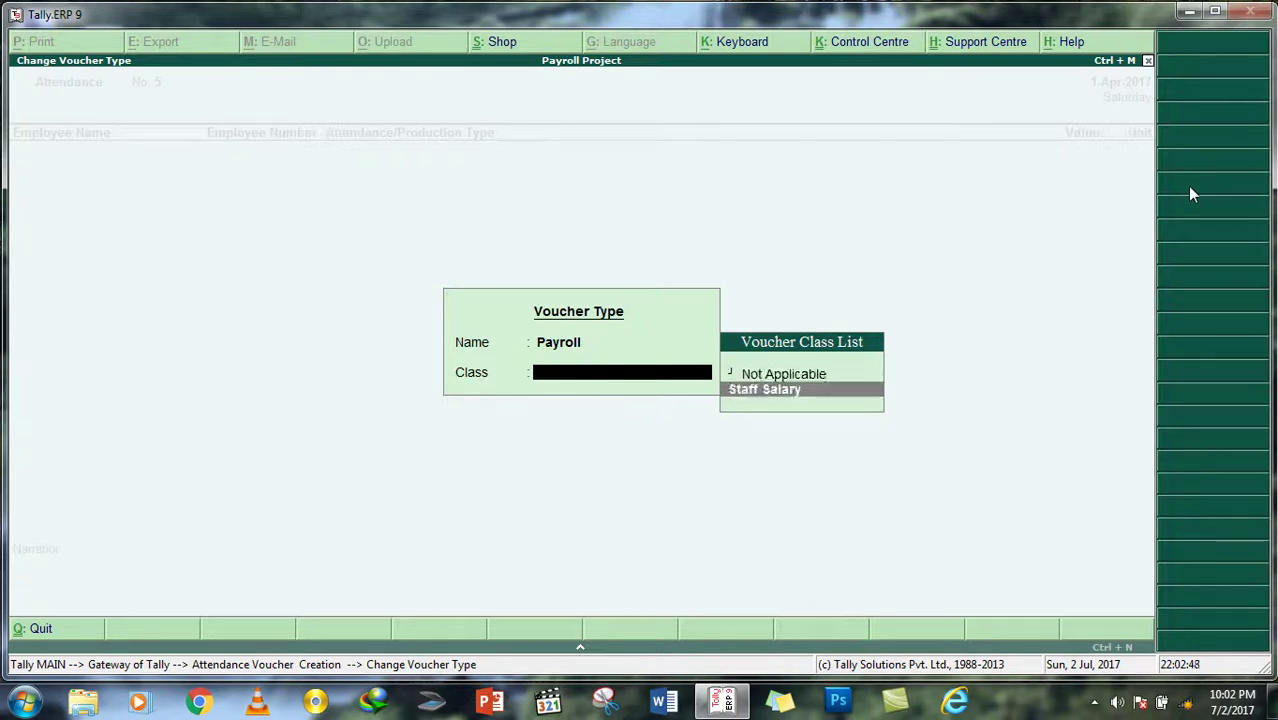
key("Return")
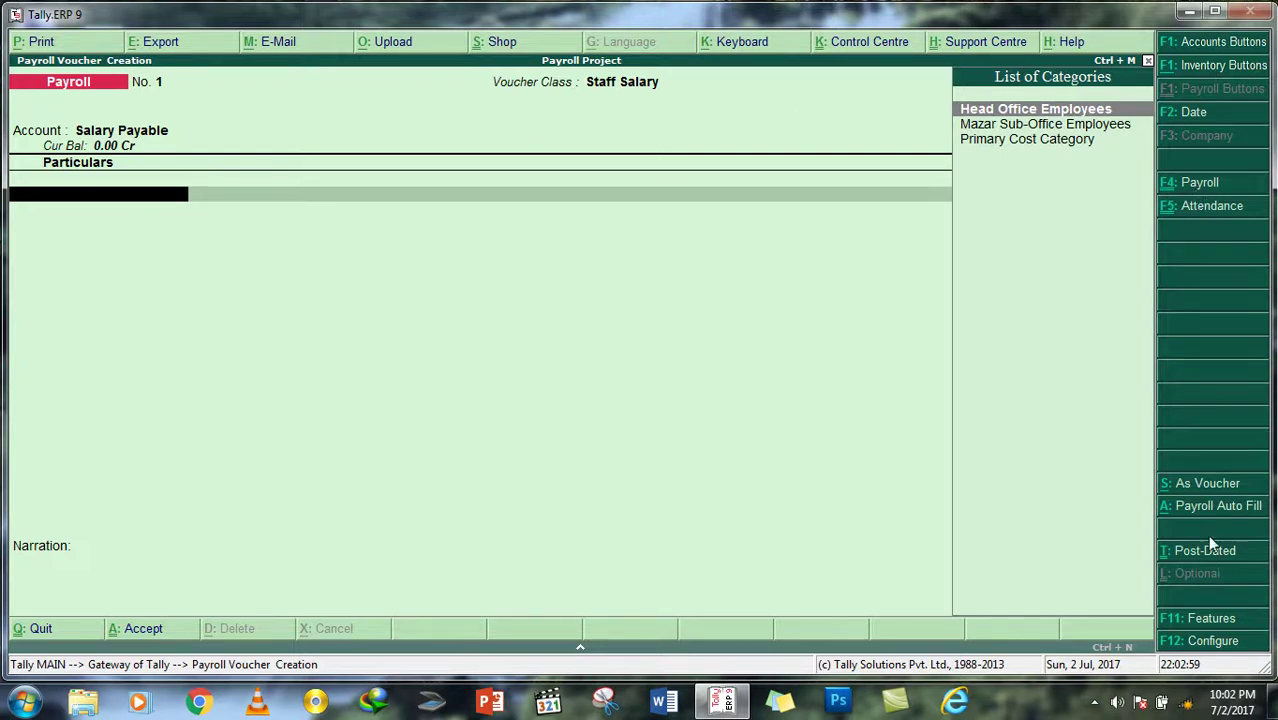
Step: In Payroll Auto Fill, choose Salary for the period 1-6-2017 to 1-7-2017
left_click(1206, 505)
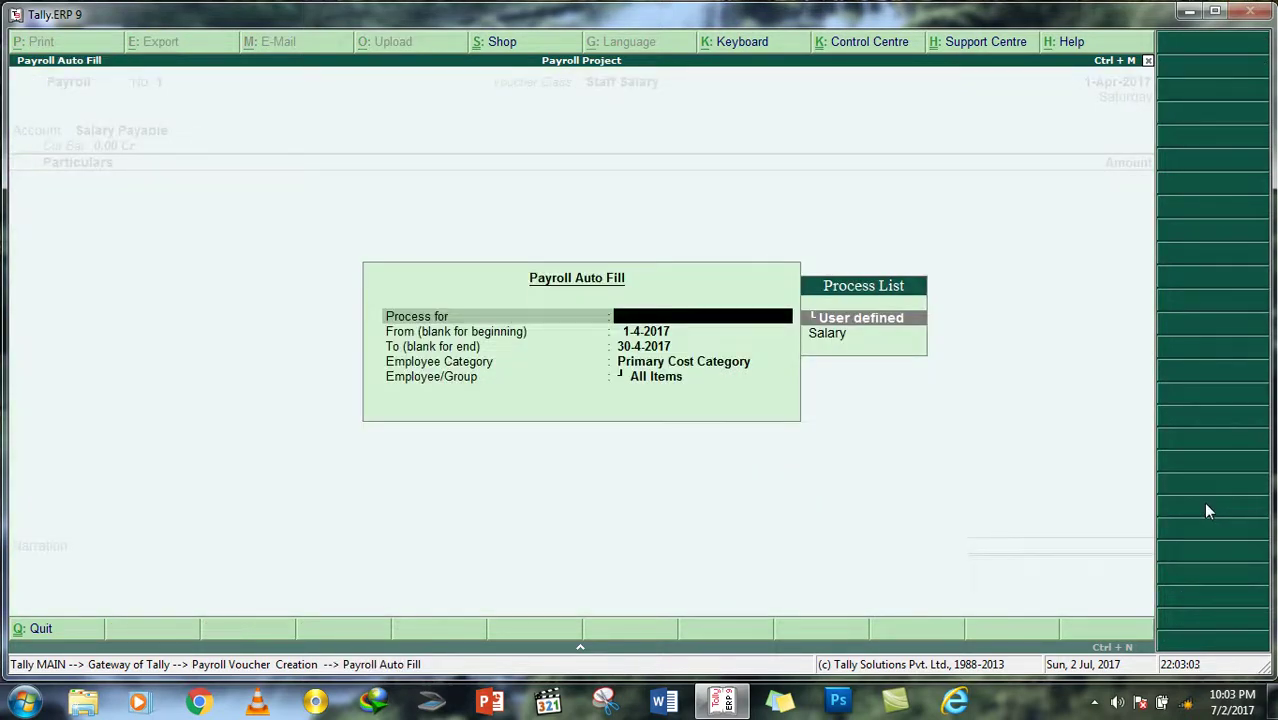
key("Down")
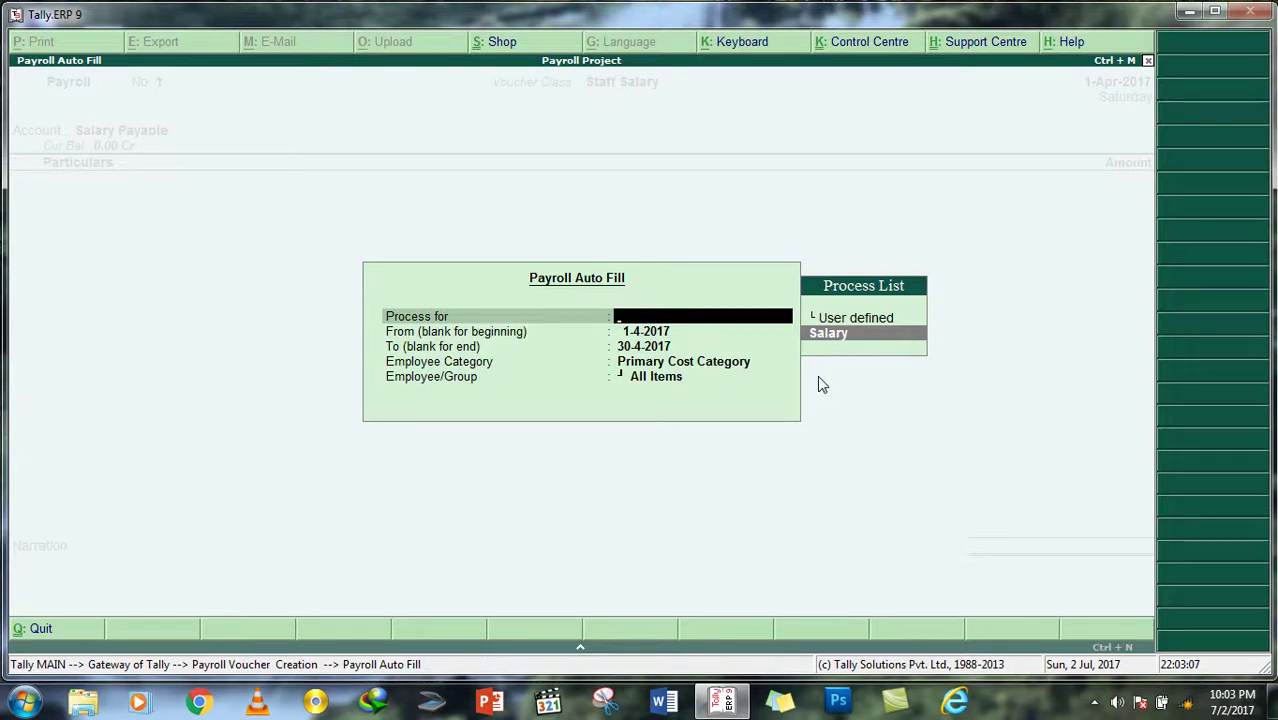
key("Return")
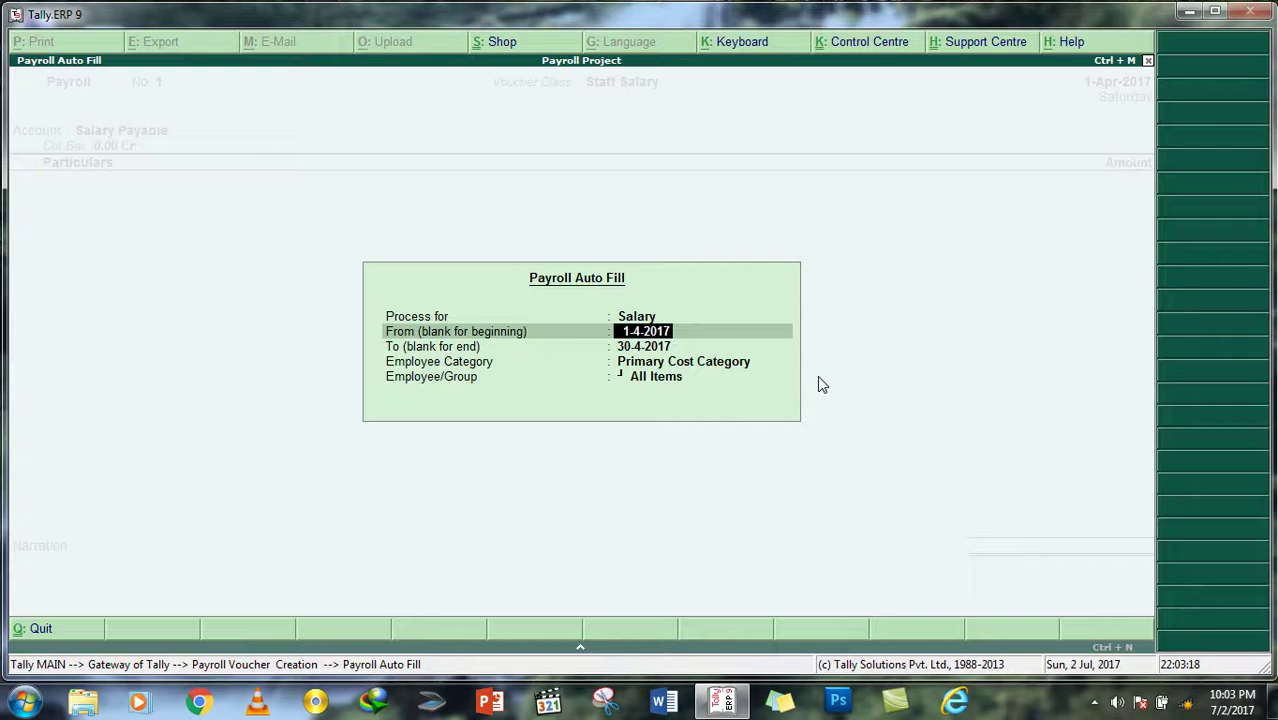
type("1/6/2017")
key("Return")
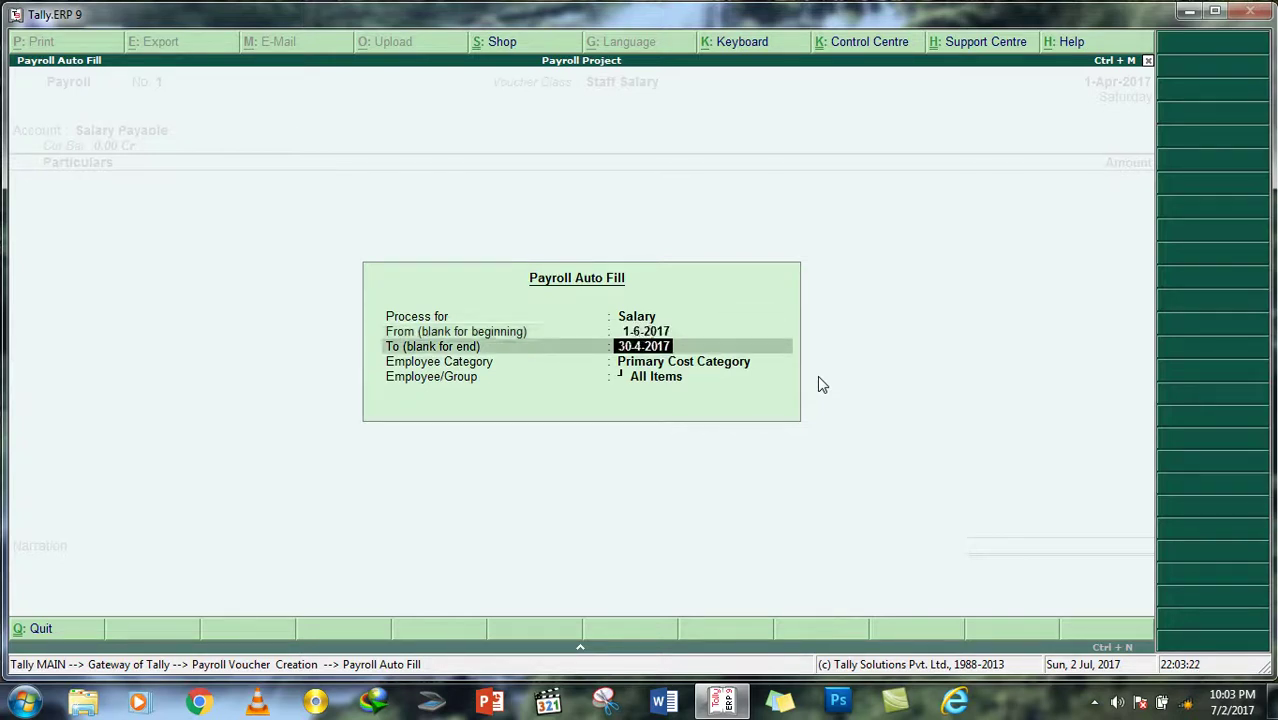
type("30/6/2")
key("BackSpace")
key("BackSpace")
key("BackSpace")
key("BackSpace")
key("BackSpace")
key("BackSpace")
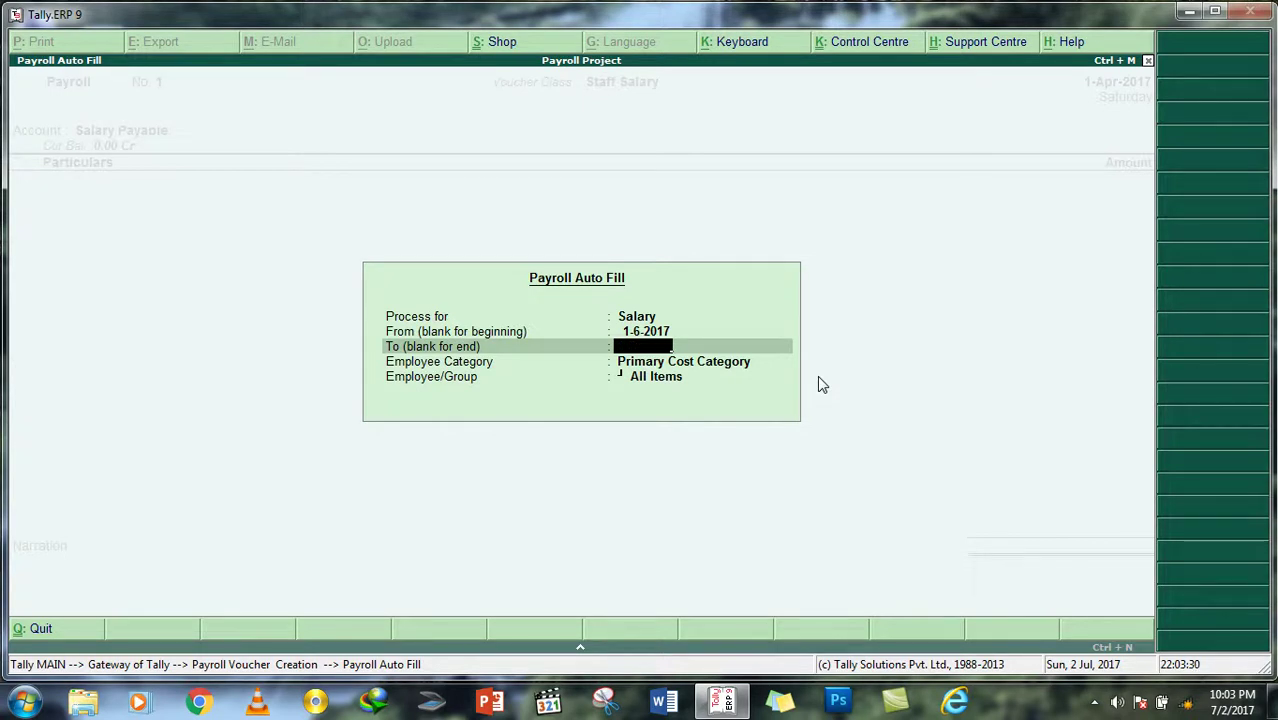
type("1/7/20")
type("17")
key("Return")
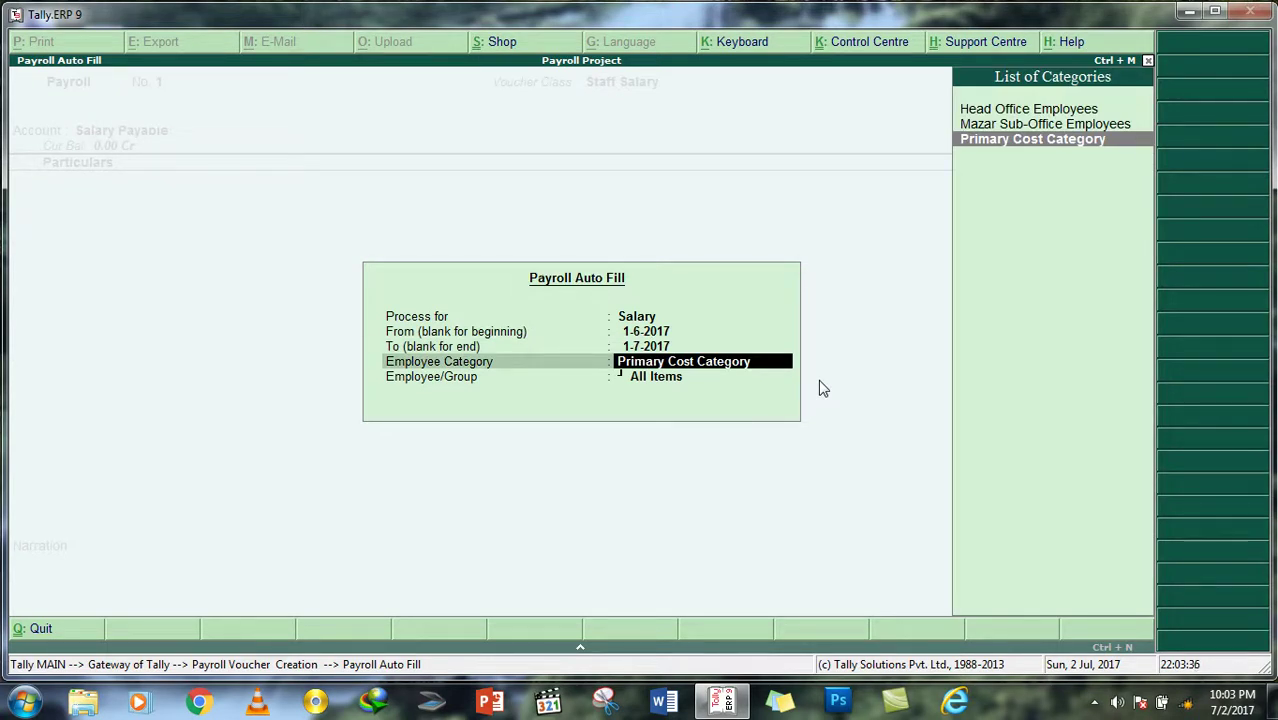
Step: Set the auto-fill category to Head Office Employees
key("Up")
key("Up")
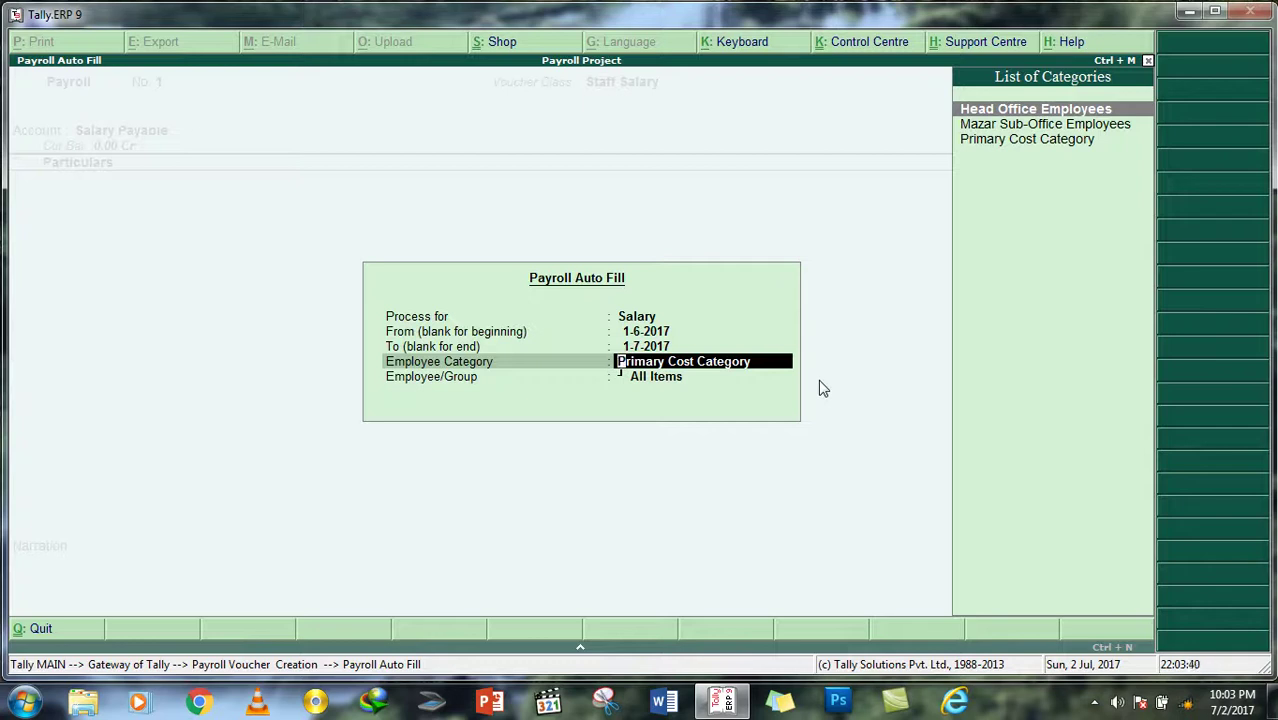
key("Return")
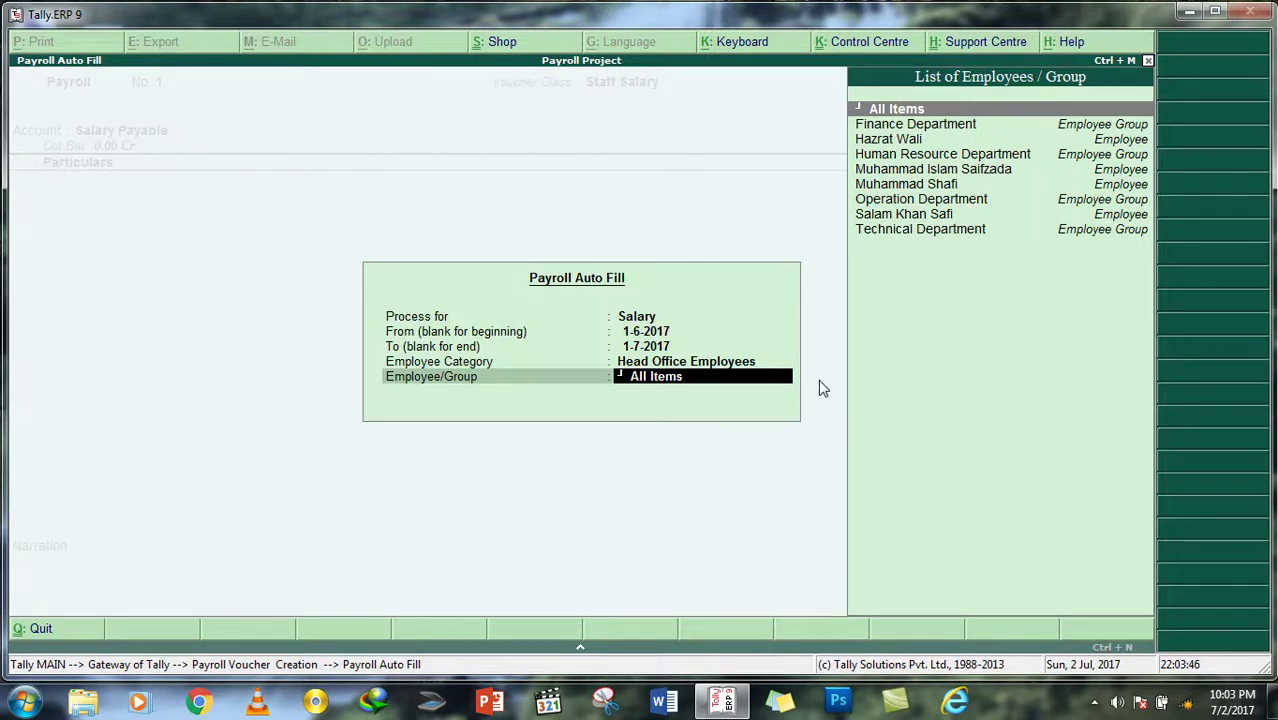
key("Down")
key("Down")
key("Down")
key("Down")
key("Down")
key("Up")
key("Up")
key("Up")
key("Up")
key("Up")
Step: Auto-fill the voucher for all Head Office Employees (80,000.00), then leave it
key("Return")
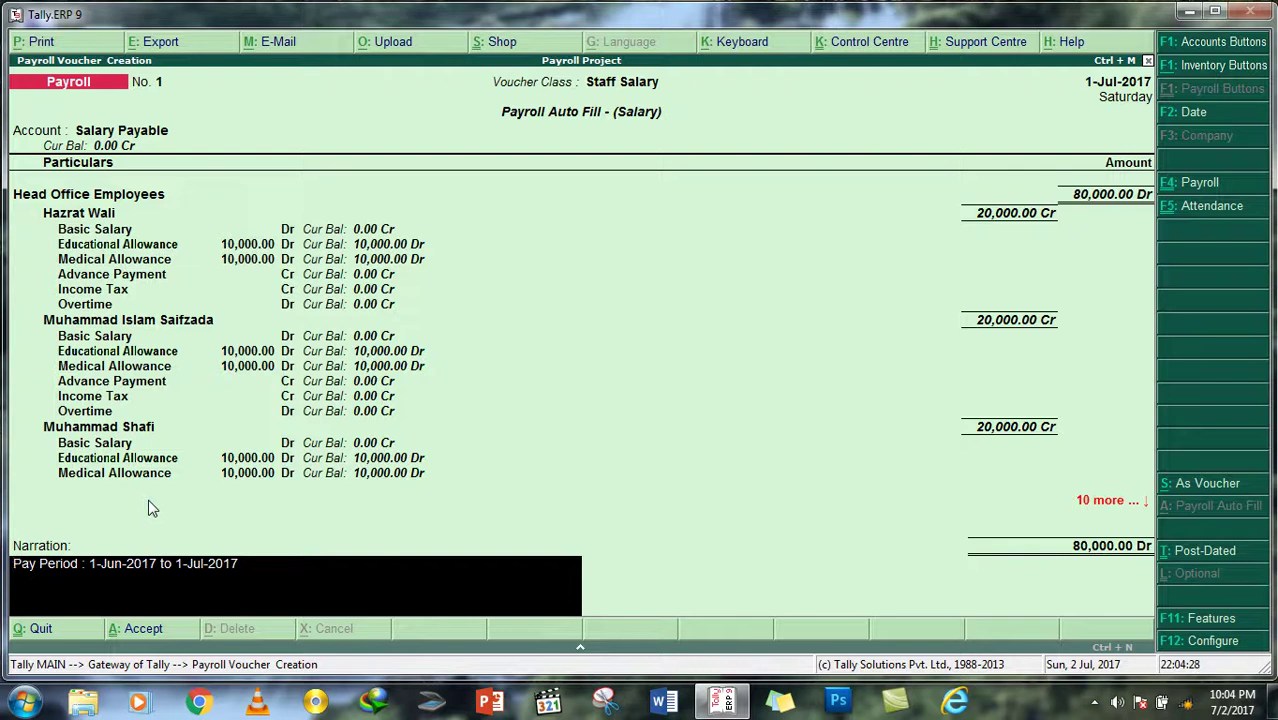
key("Escape")
Step: Quit the payroll voucher unsaved and reopen payroll voucher entry
key("y")
key("Down")
key("Down")
key("Down")
key("Down")
key("Down")
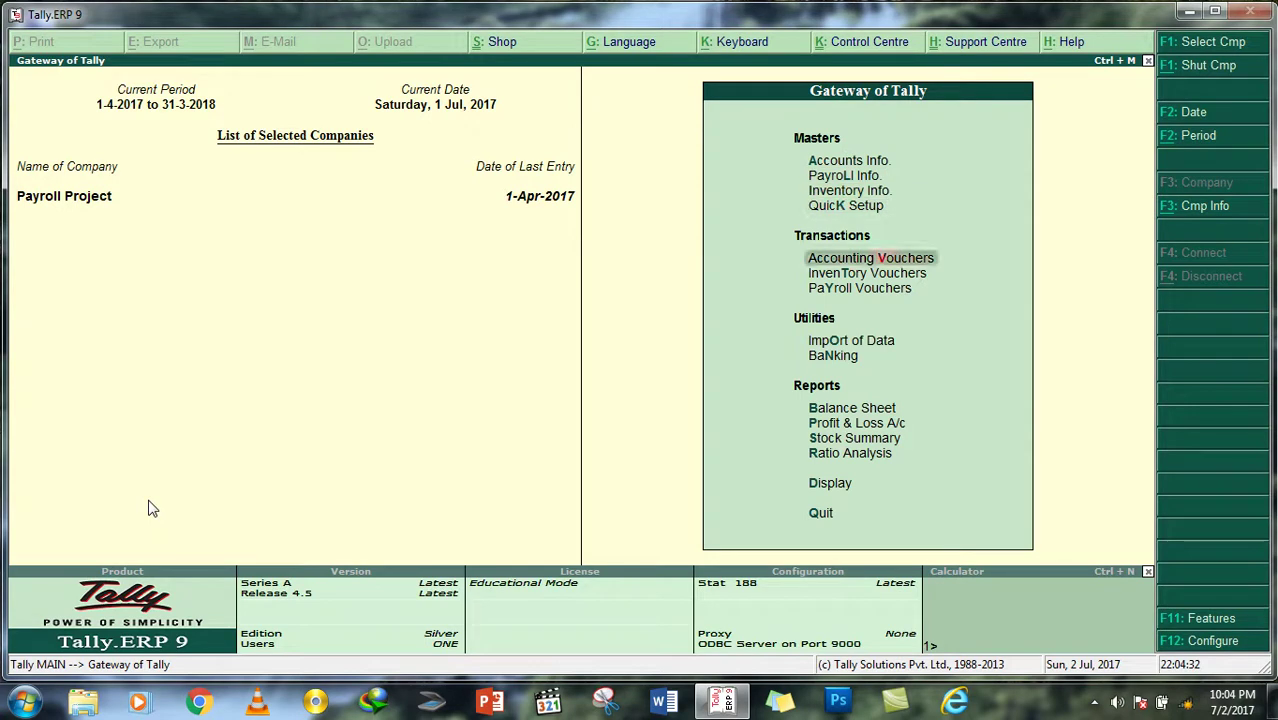
key("Return")
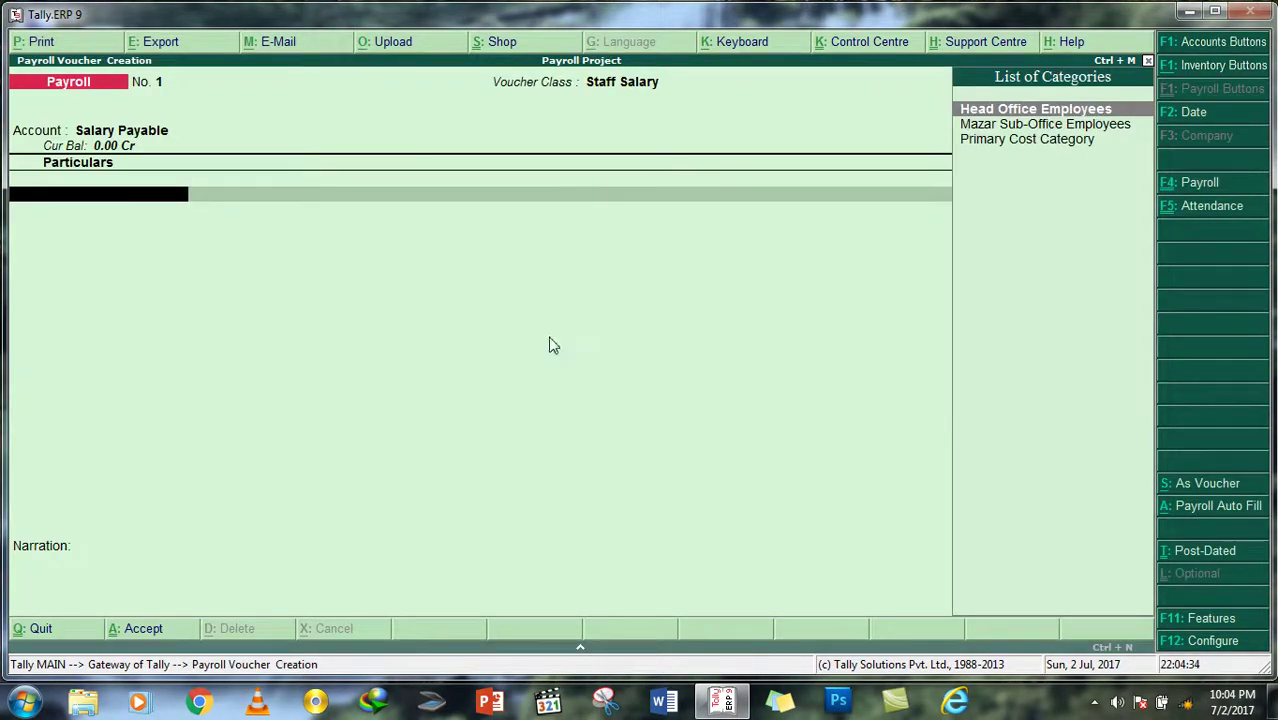
Step: In a test attendance voucher, mark the Operation Department employee Present for 30 days
left_click(1255, 206)
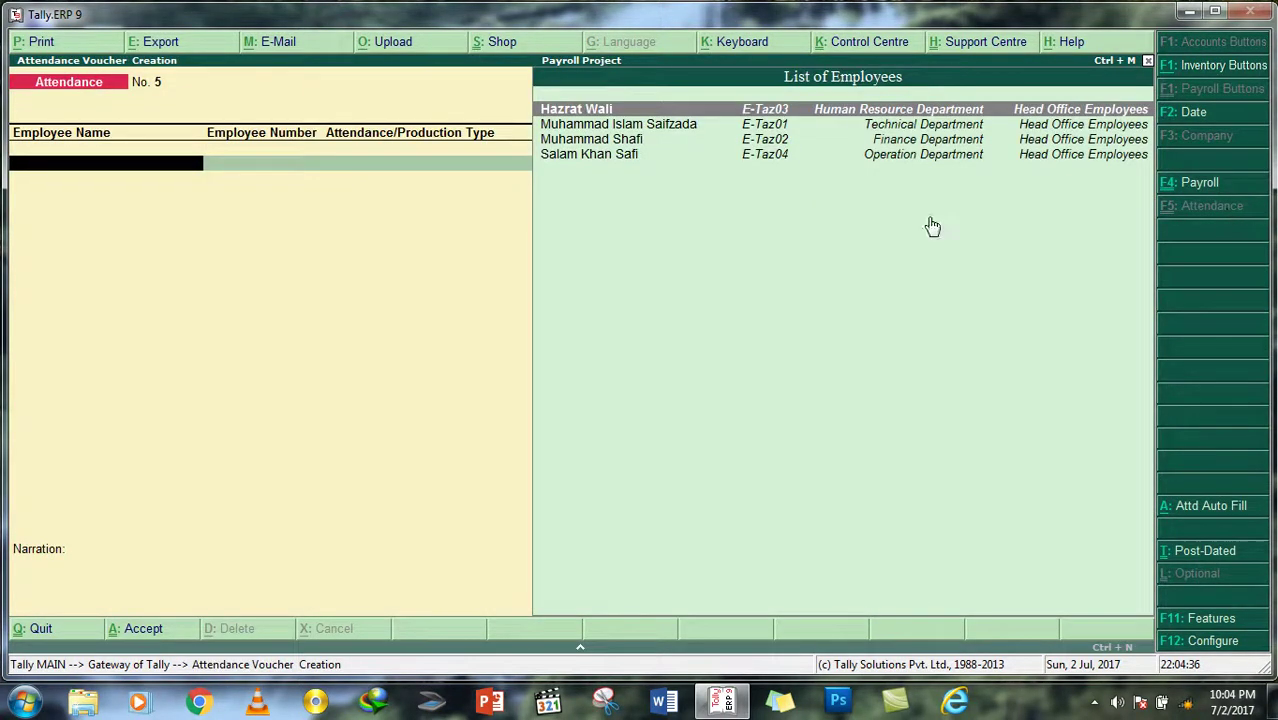
left_click(620, 157)
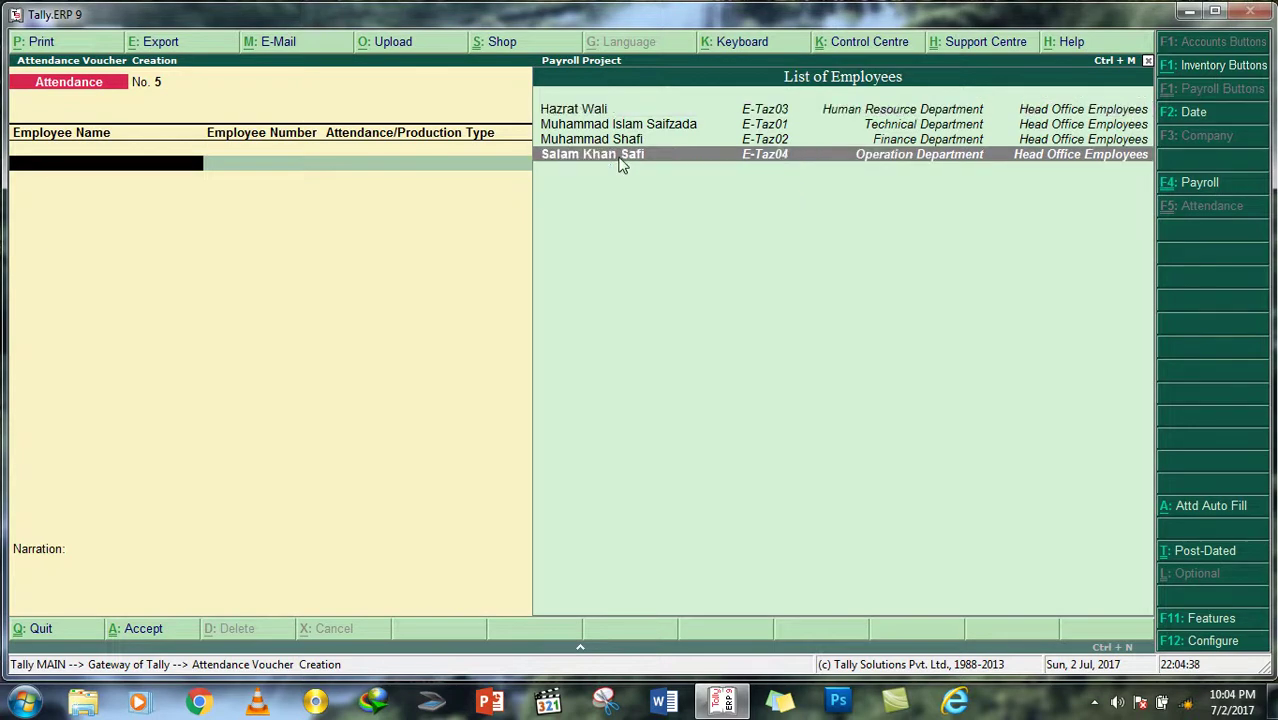
left_click(620, 160)
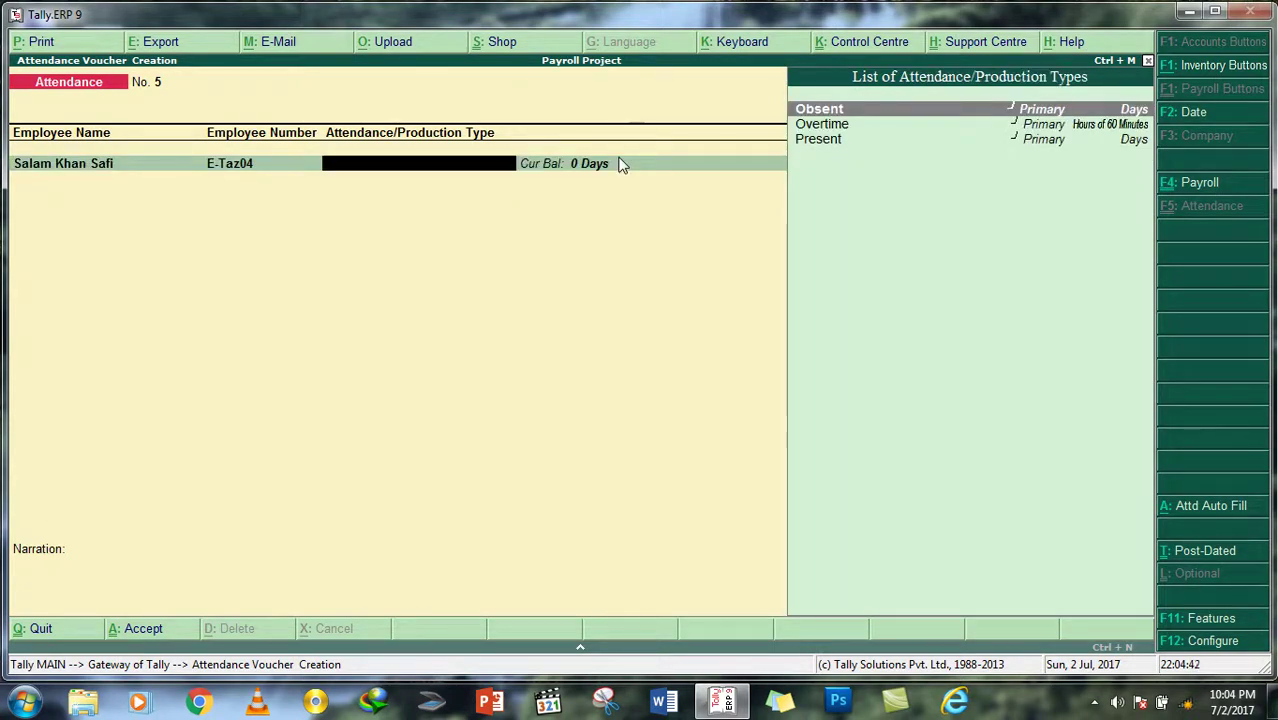
key("Down")
key("Down")
key("Return")
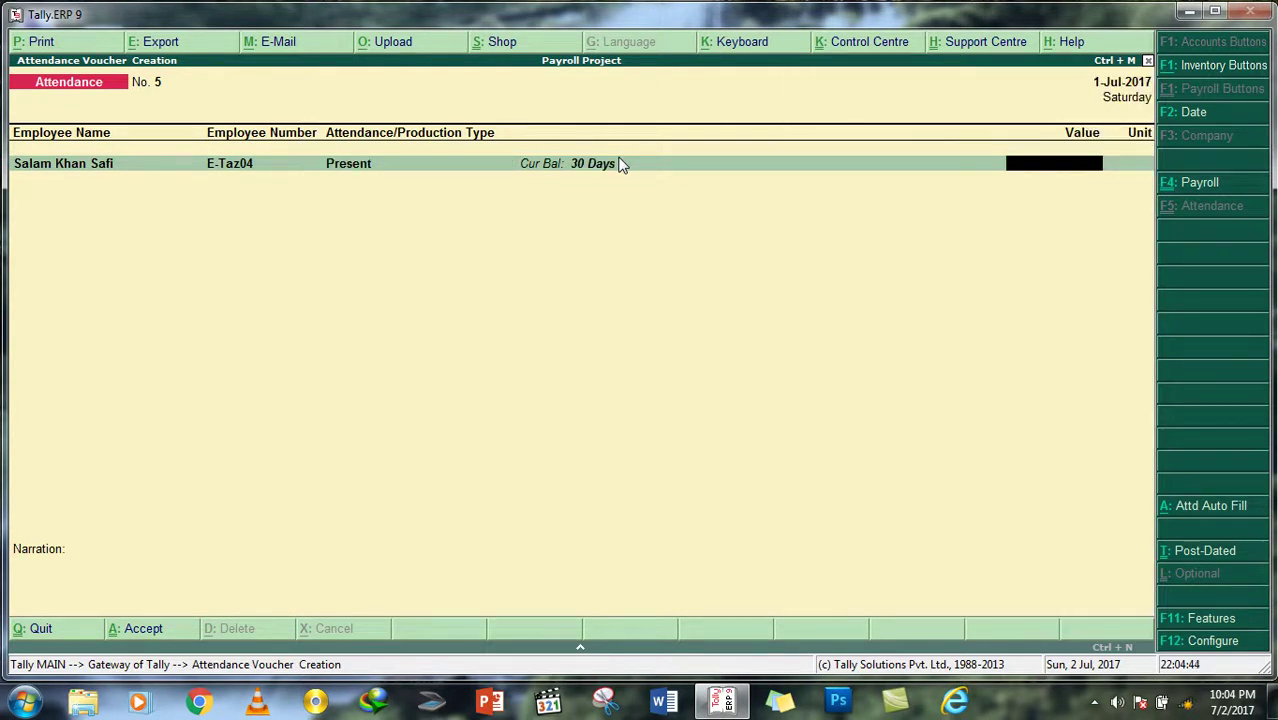
key("Return")
Step: Add Obsent and extra rows for the employee, then discard the attendance voucher
key("Down")
key("Down")
key("Down")
key("Down")
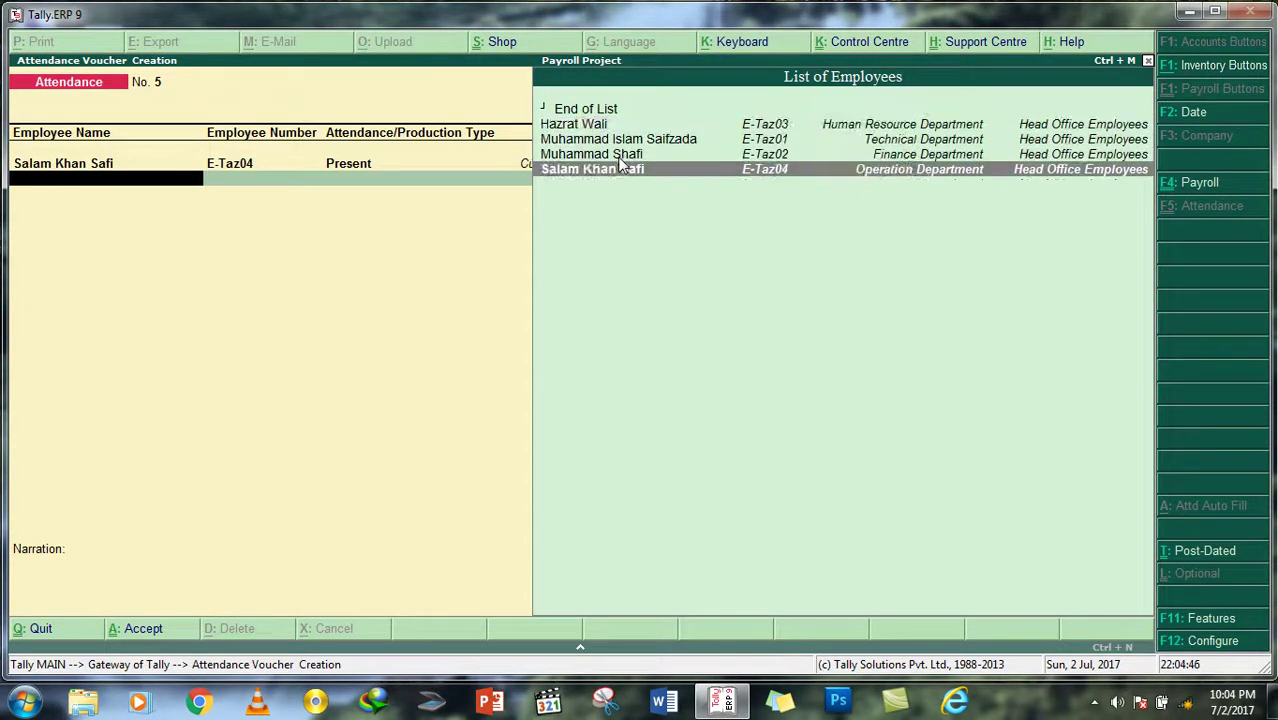
key("Return")
key("Return")
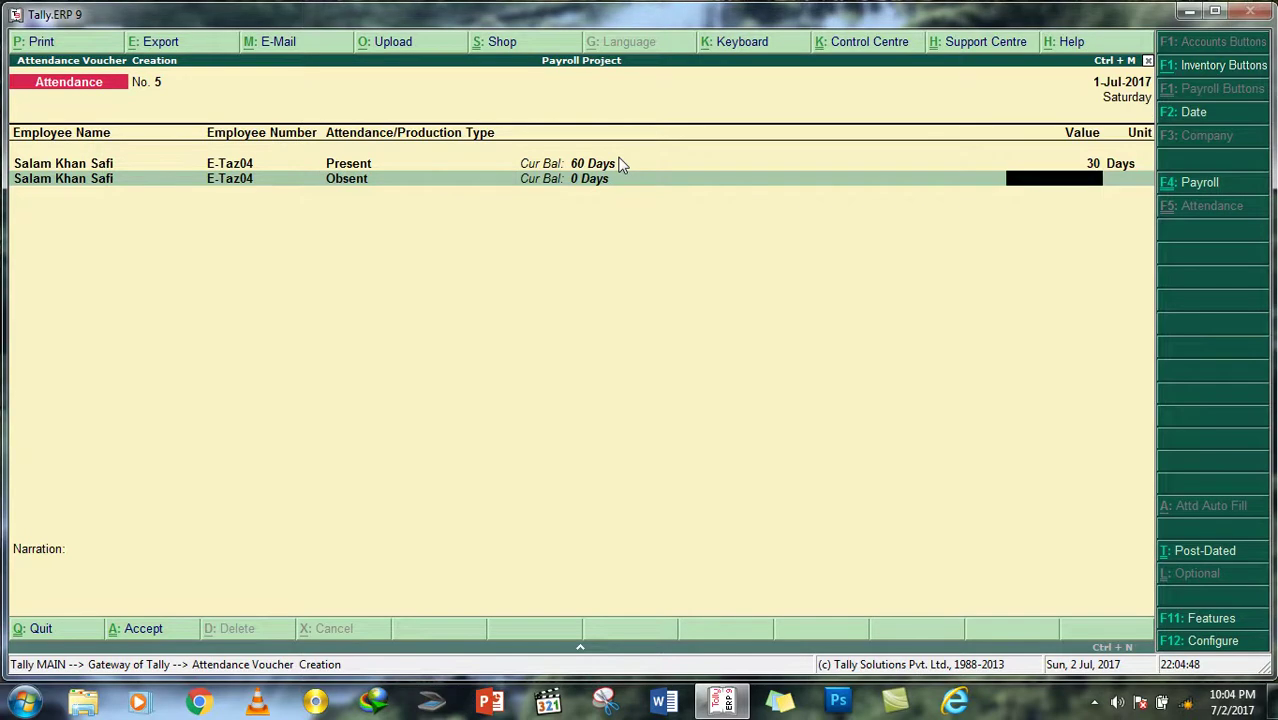
key("Return")
key("Down")
key("Down")
key("Down")
key("Down")
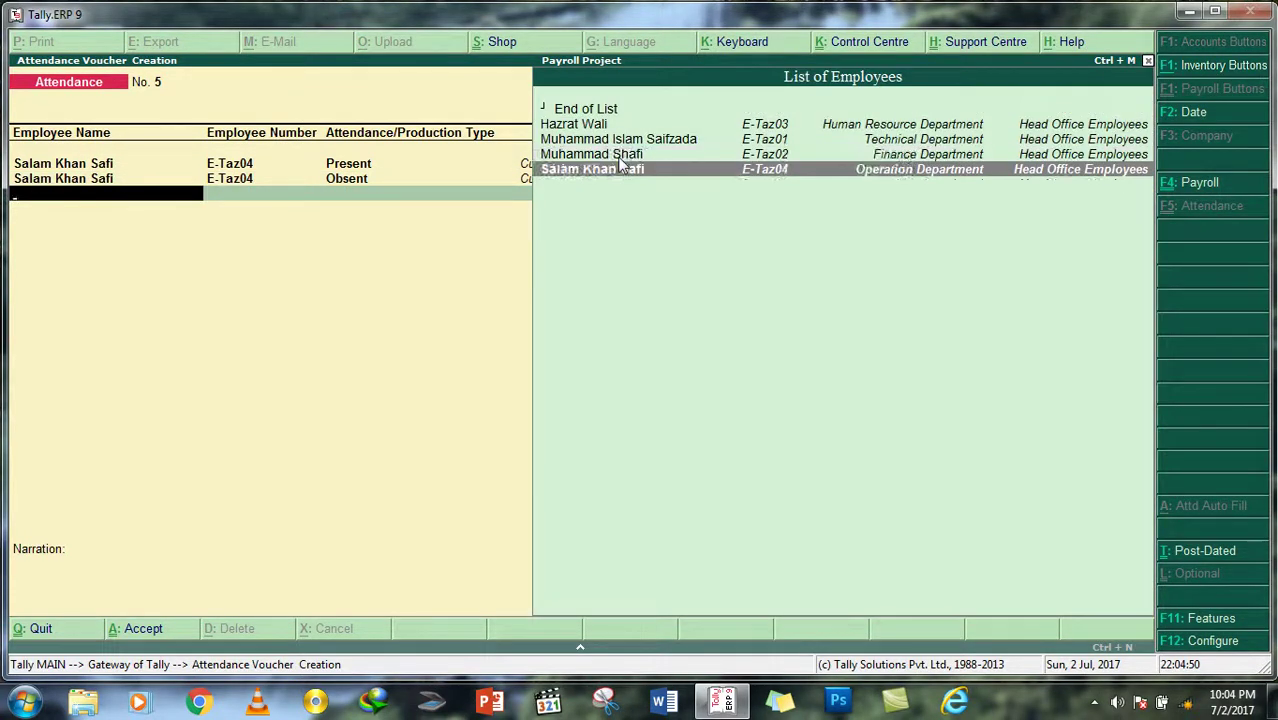
key("Return")
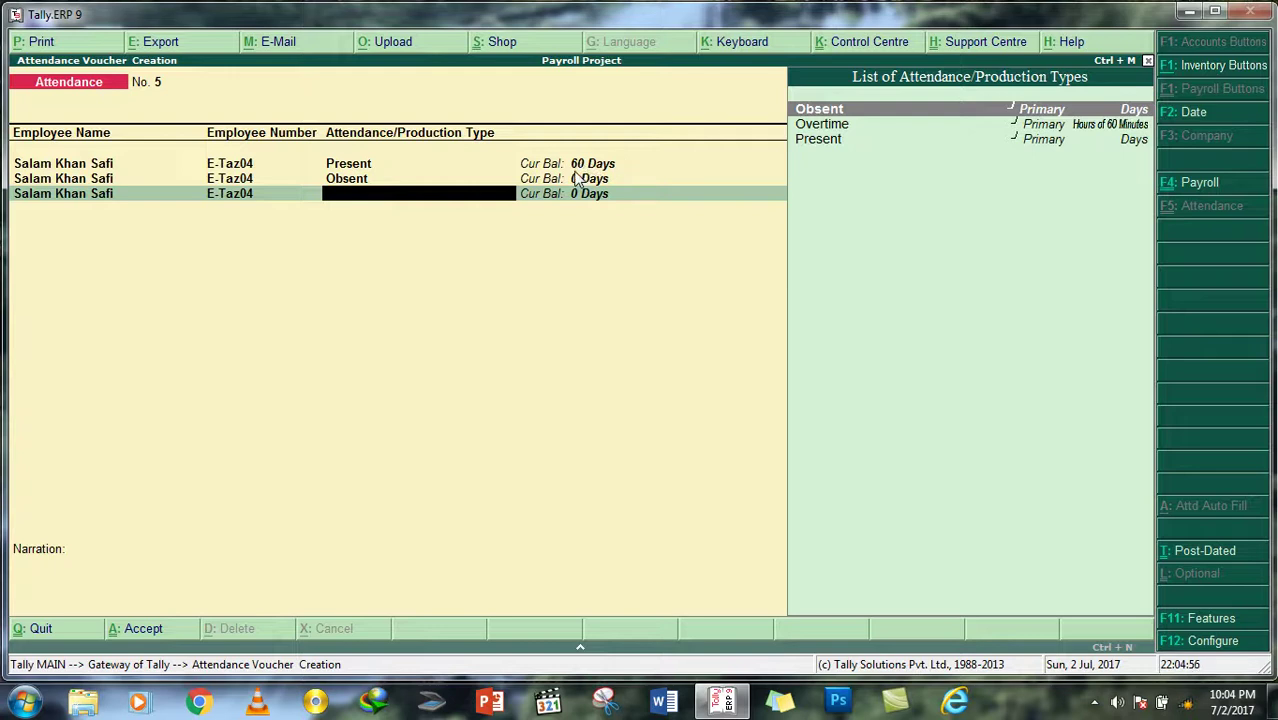
key("Escape")
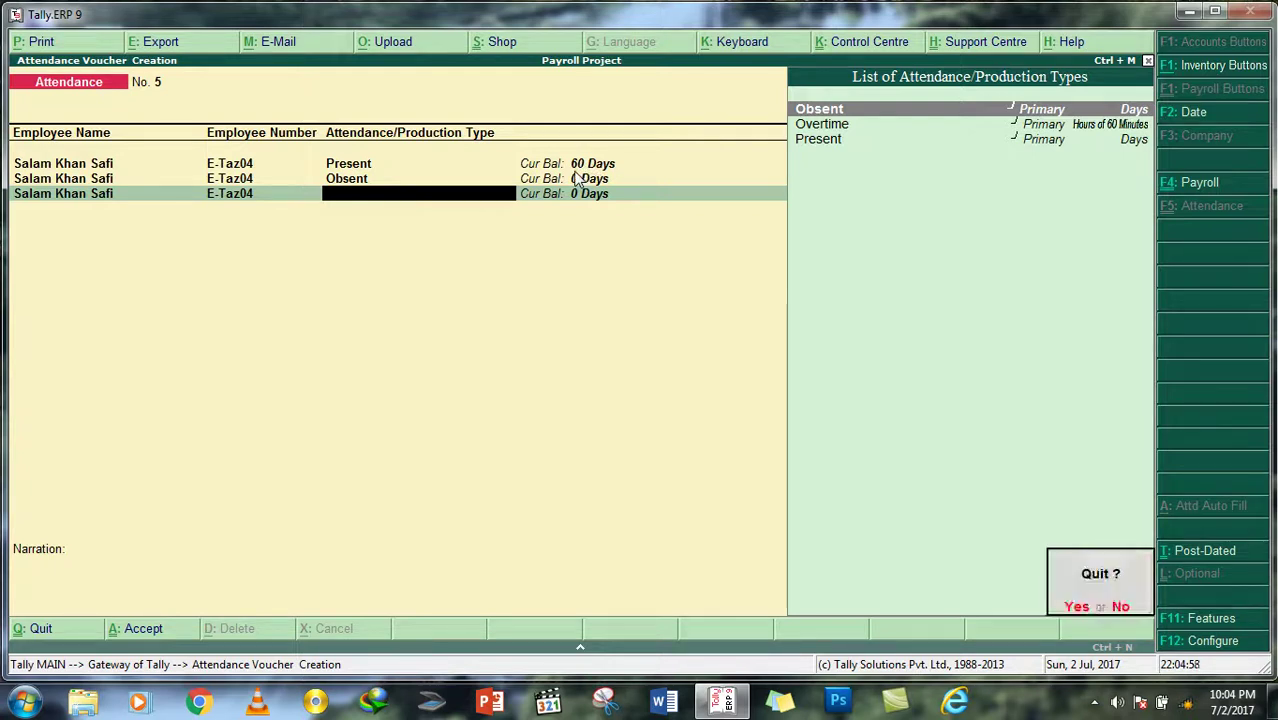
key("Return")
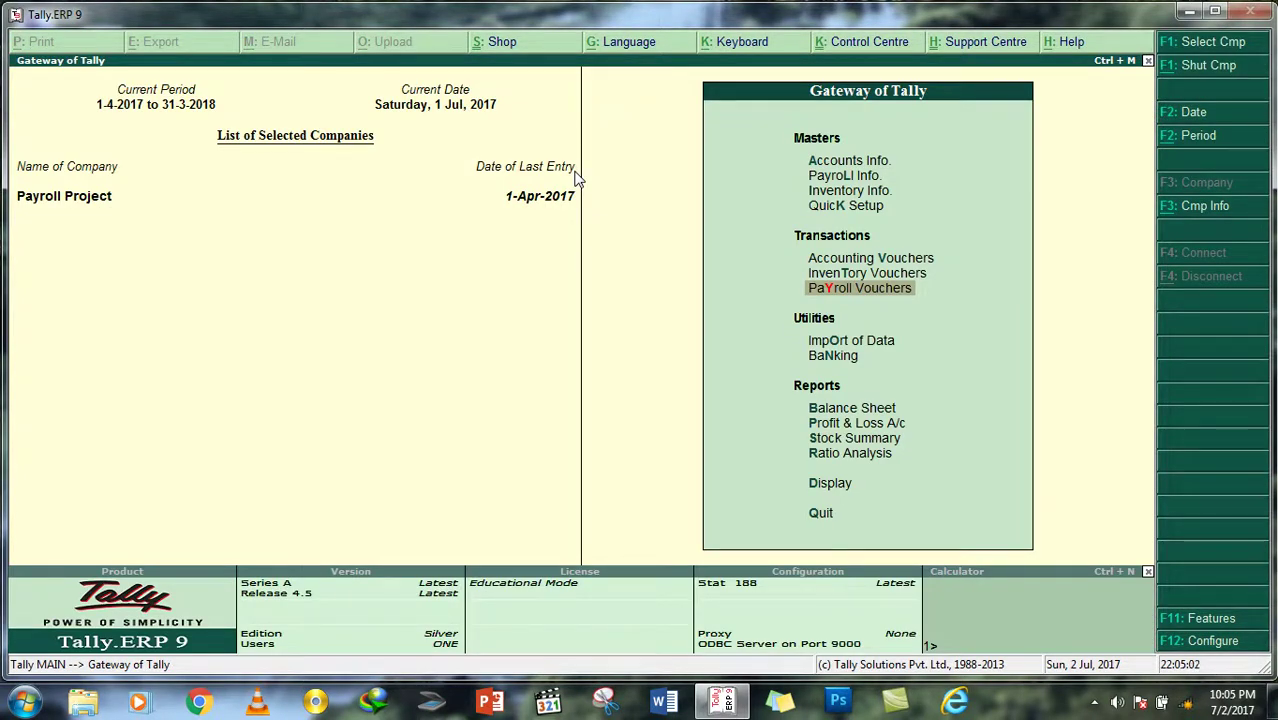
Step: Cancel quitting Tally and start a new Staff Salary payroll voucher
key("Escape")
key("n")
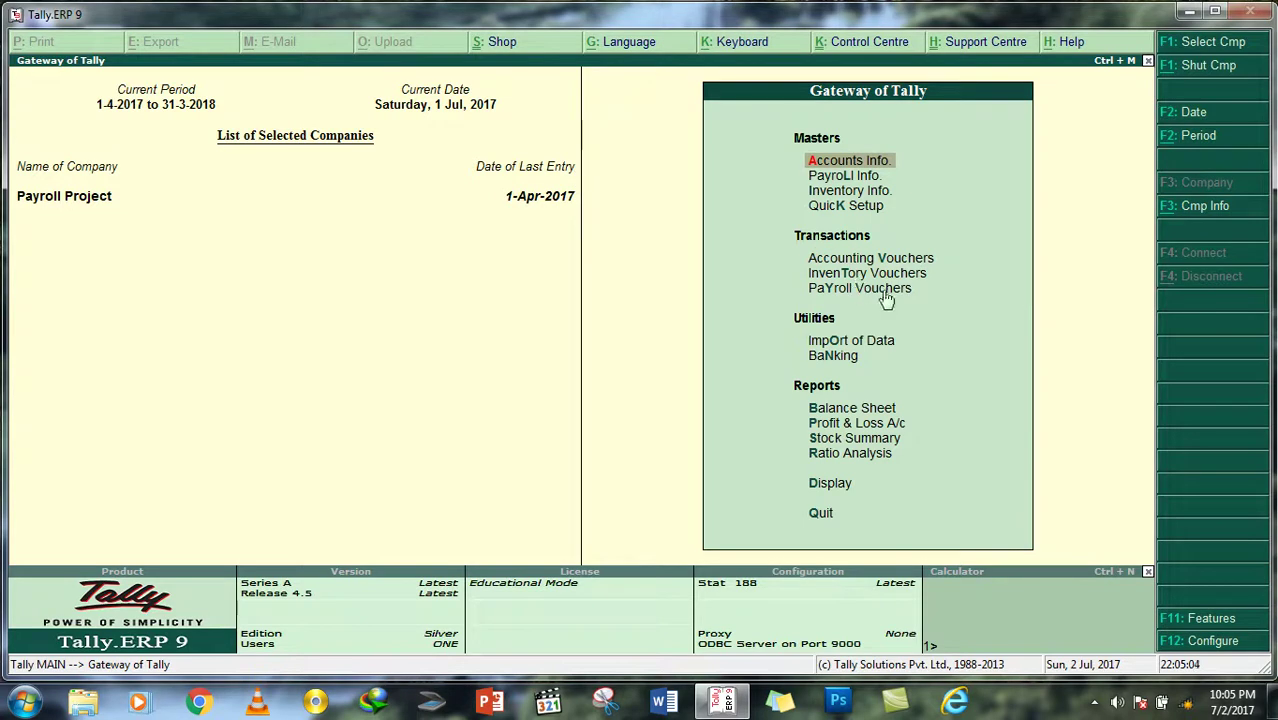
left_click(876, 290)
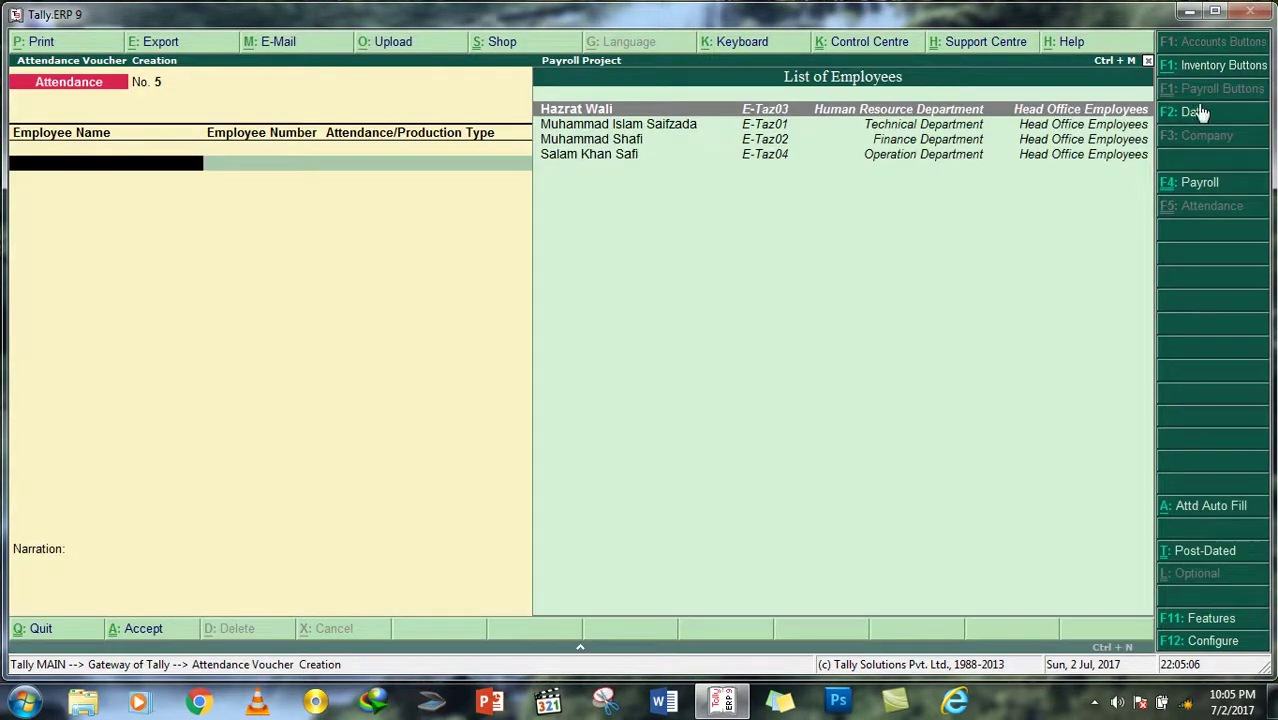
left_click(1195, 183)
key("Down")
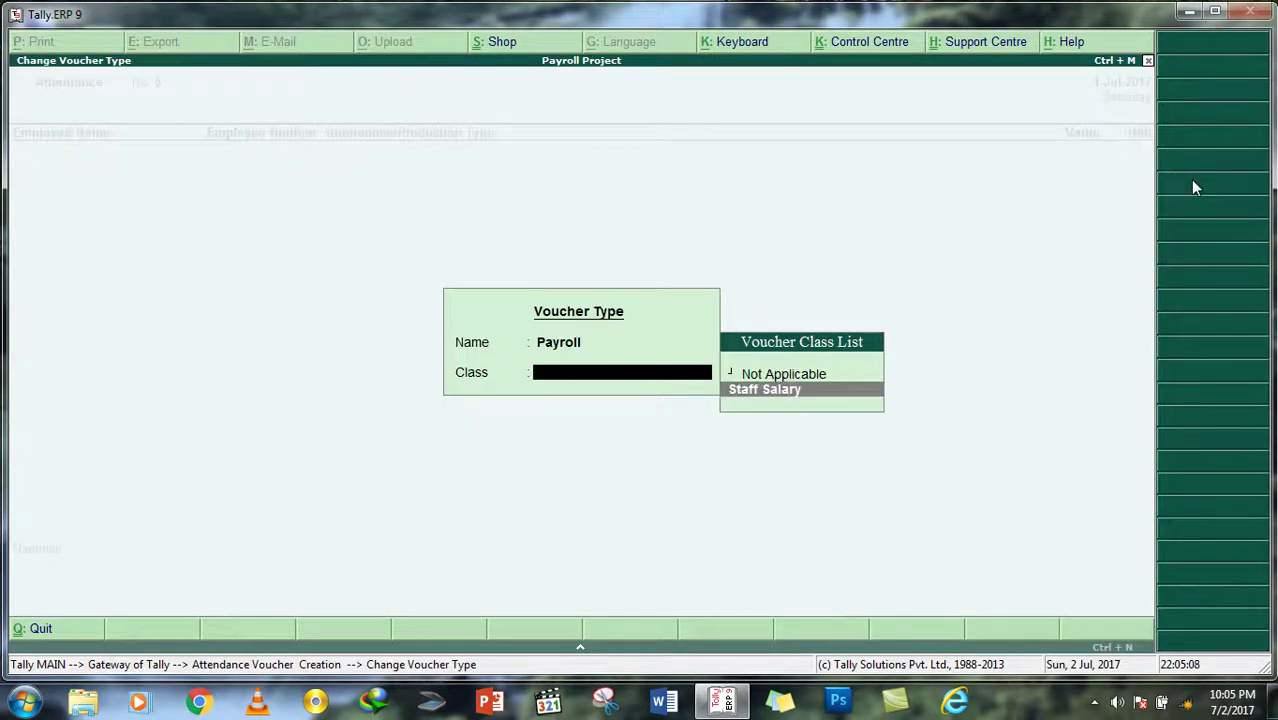
key("Return")
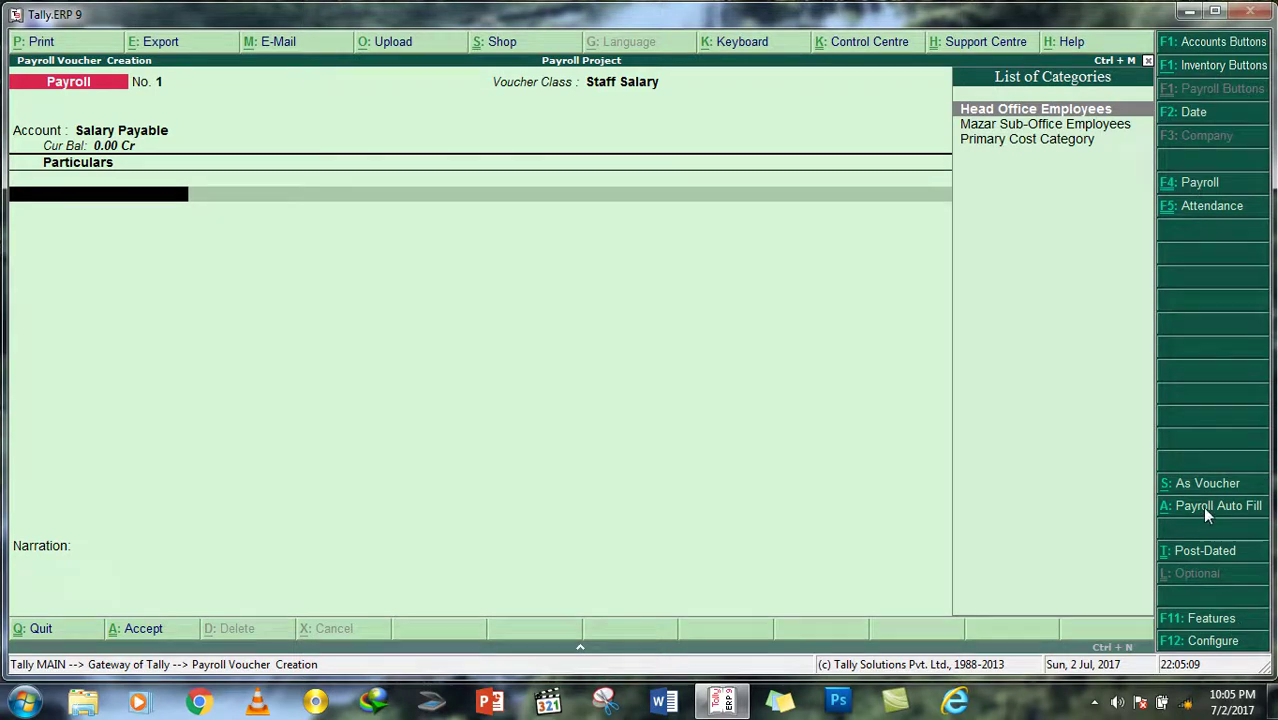
Step: Auto-fill Salary from 1-4-2017 to 31-7-2017 for all Head Office Employees
left_click(1204, 506)
key("Down")
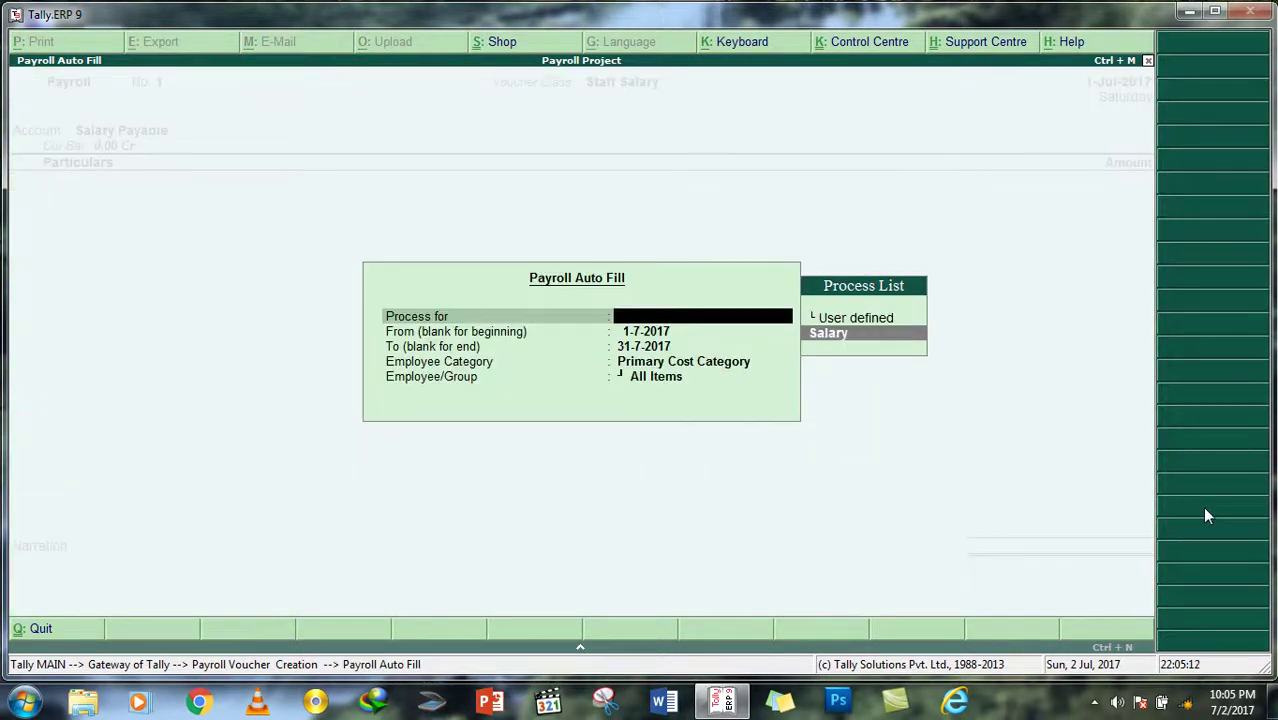
key("Return")
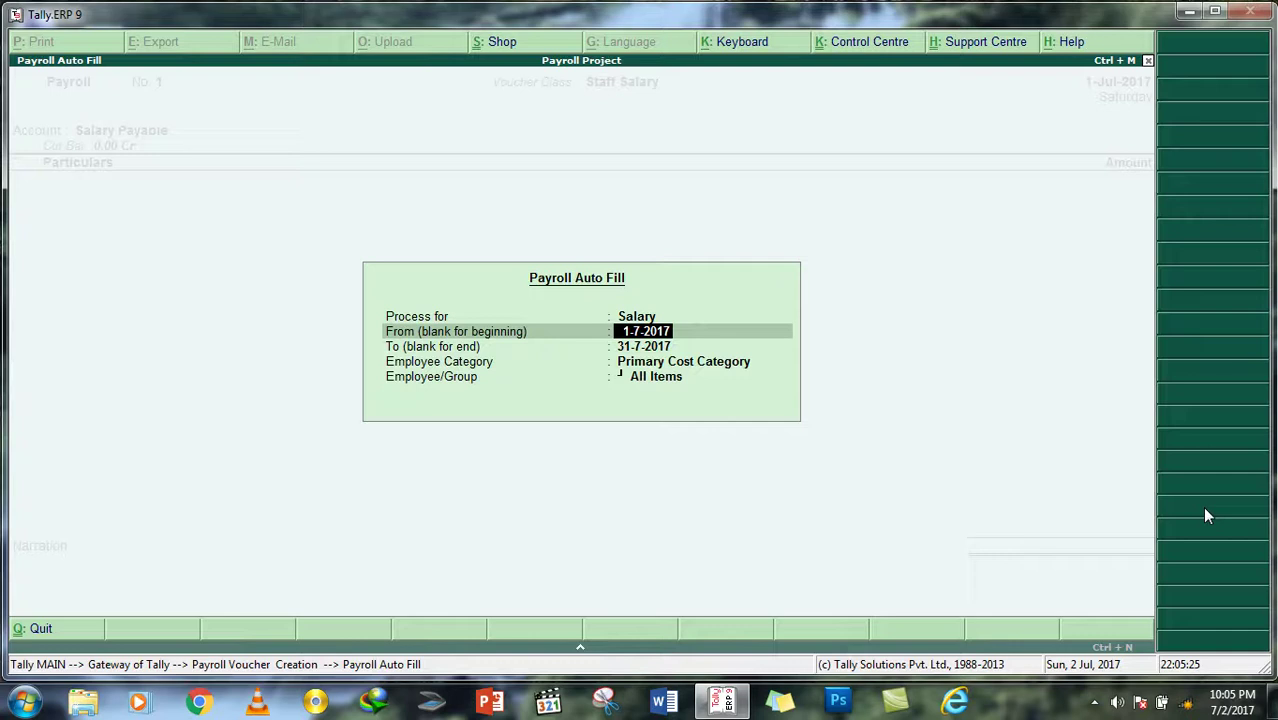
key("Delete")
key("Delete")
key("Delete")
key("Delete")
key("Delete")
key("Delete")
key("Delete")
key("Delete")
type("1/4/20")
type("17")
key("Return")
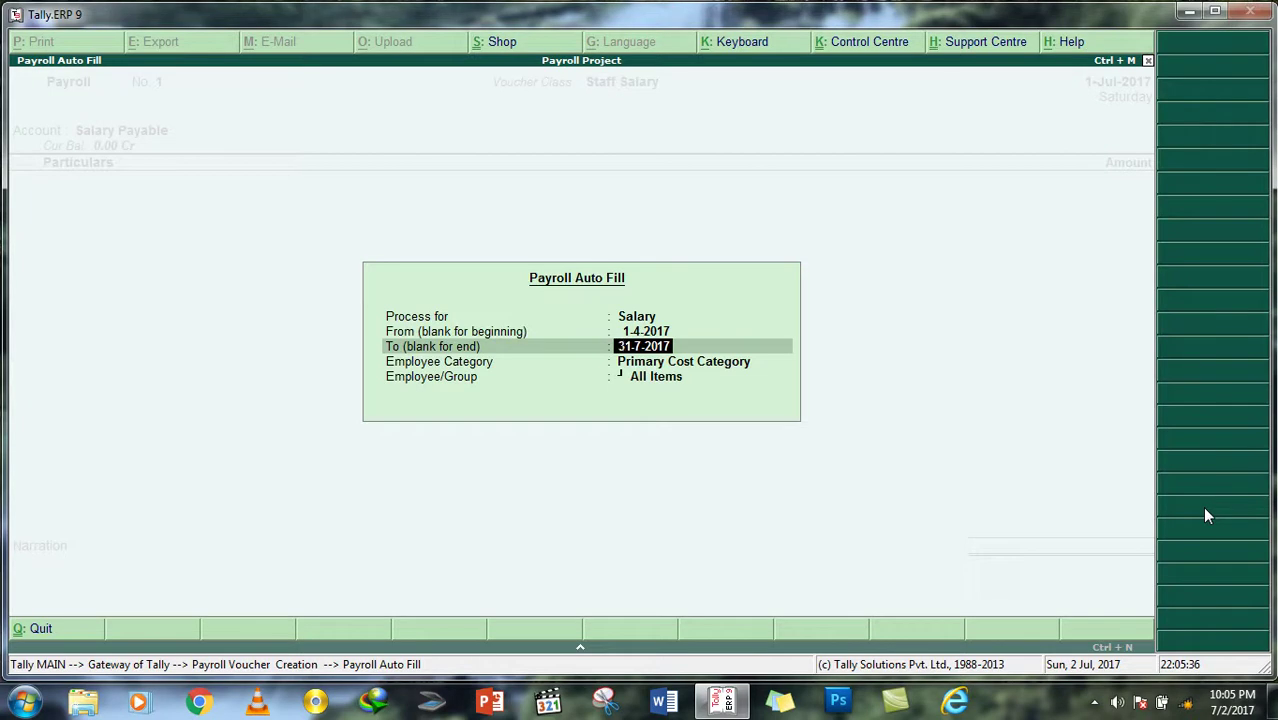
key("Return")
key("Up")
key("Up")
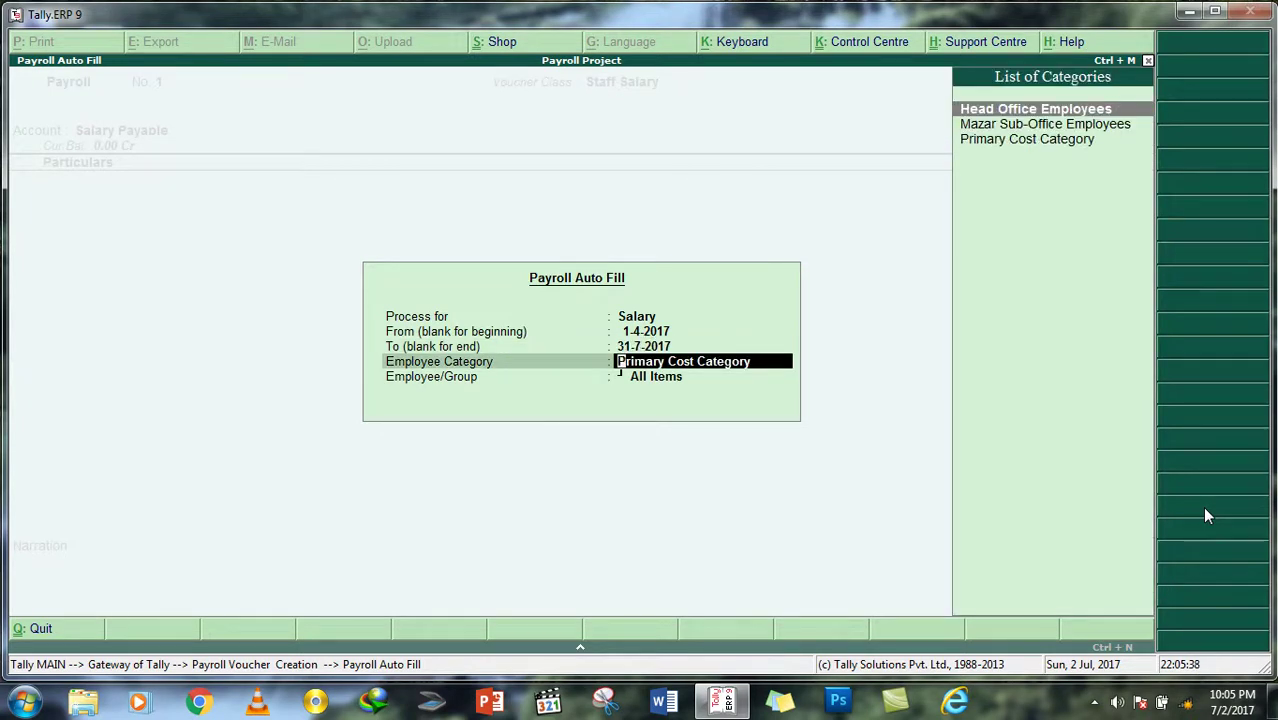
key("Return")
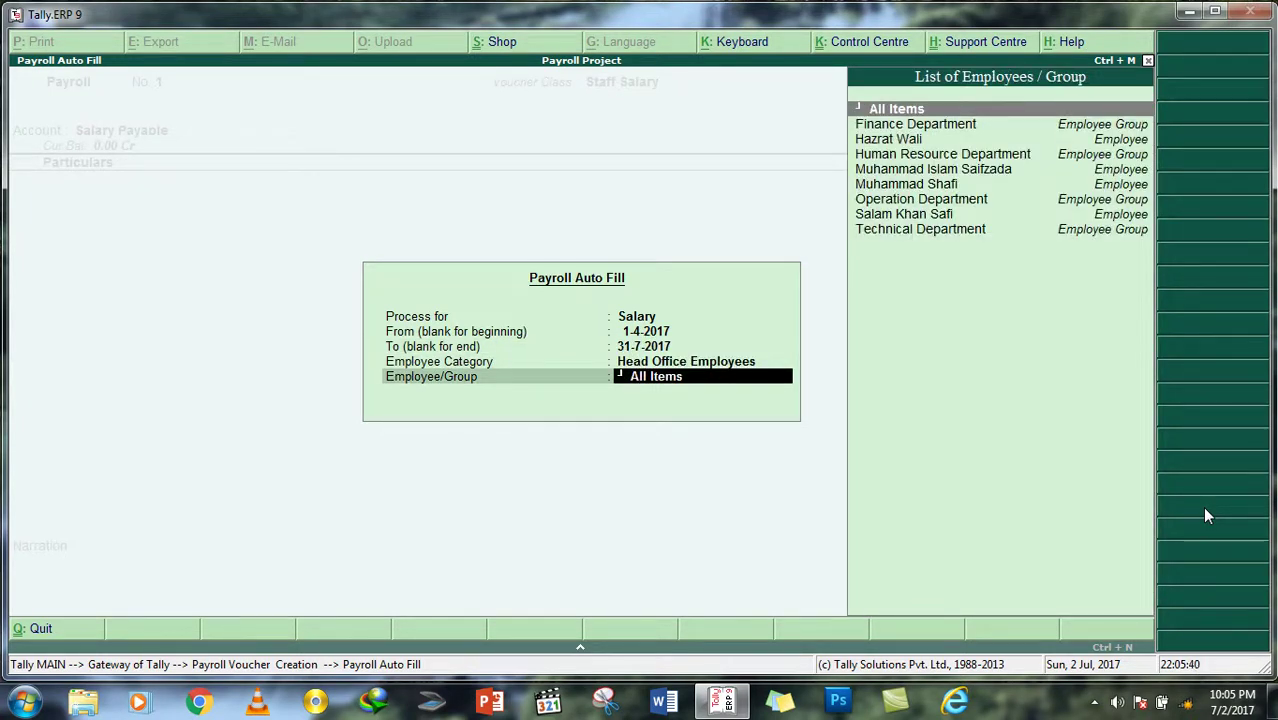
key("Return")
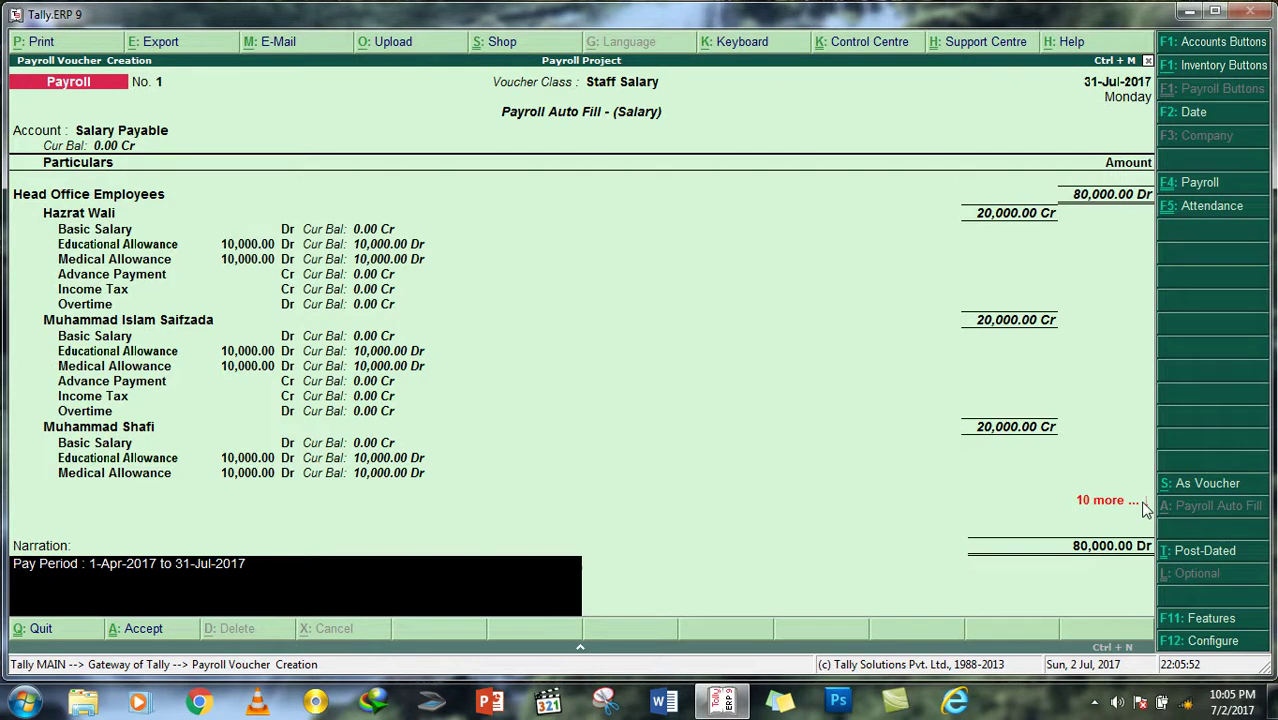
Step: Decline saving and discard the auto-filled salary voucher
key("Return")
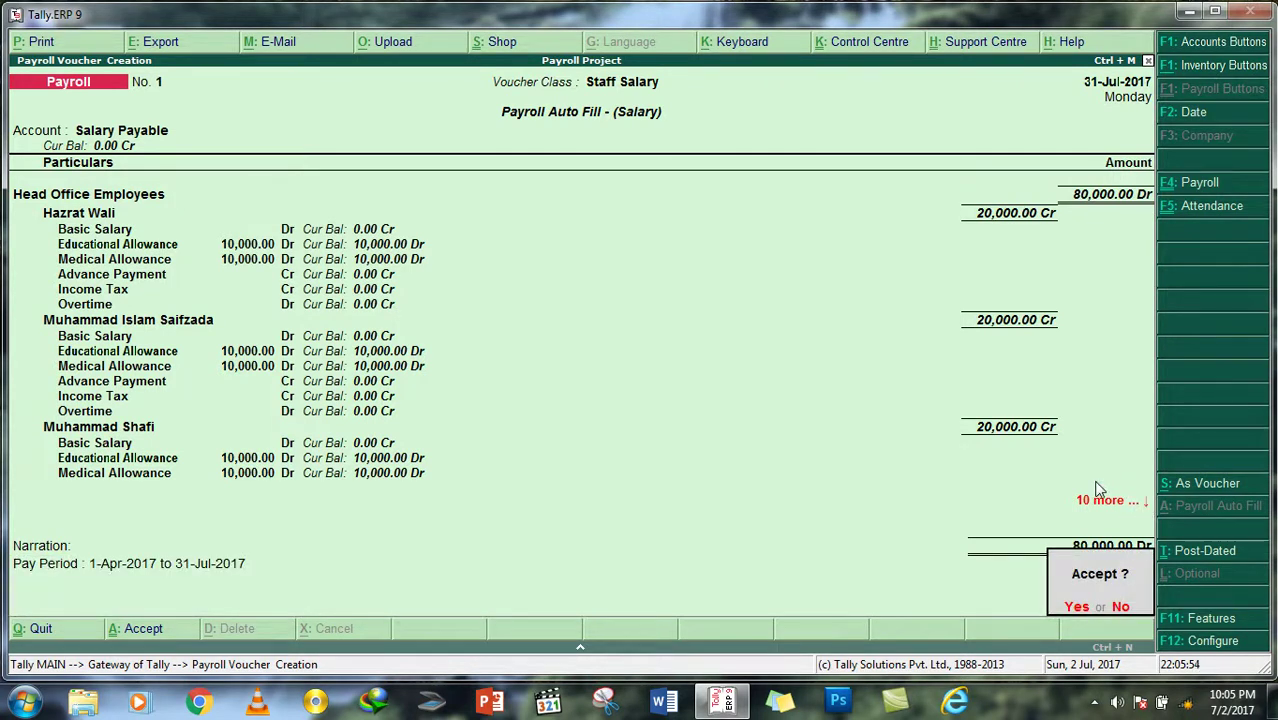
key("n")
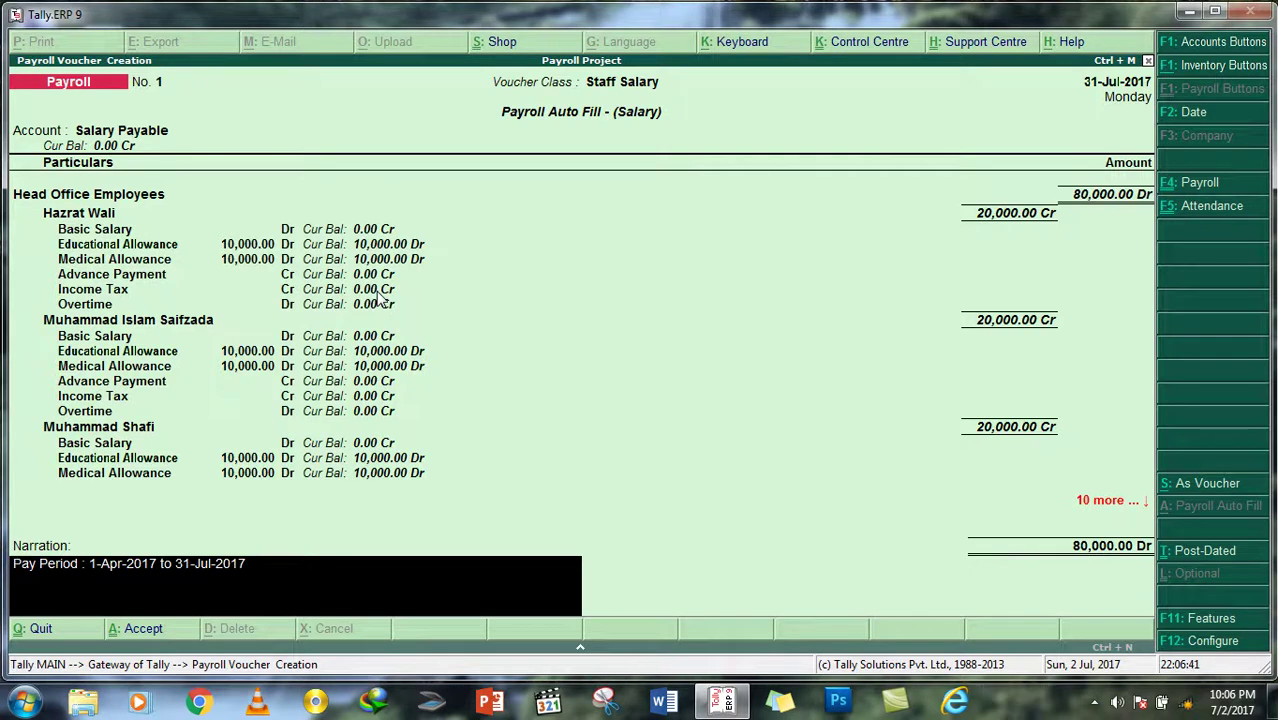
key("Escape")
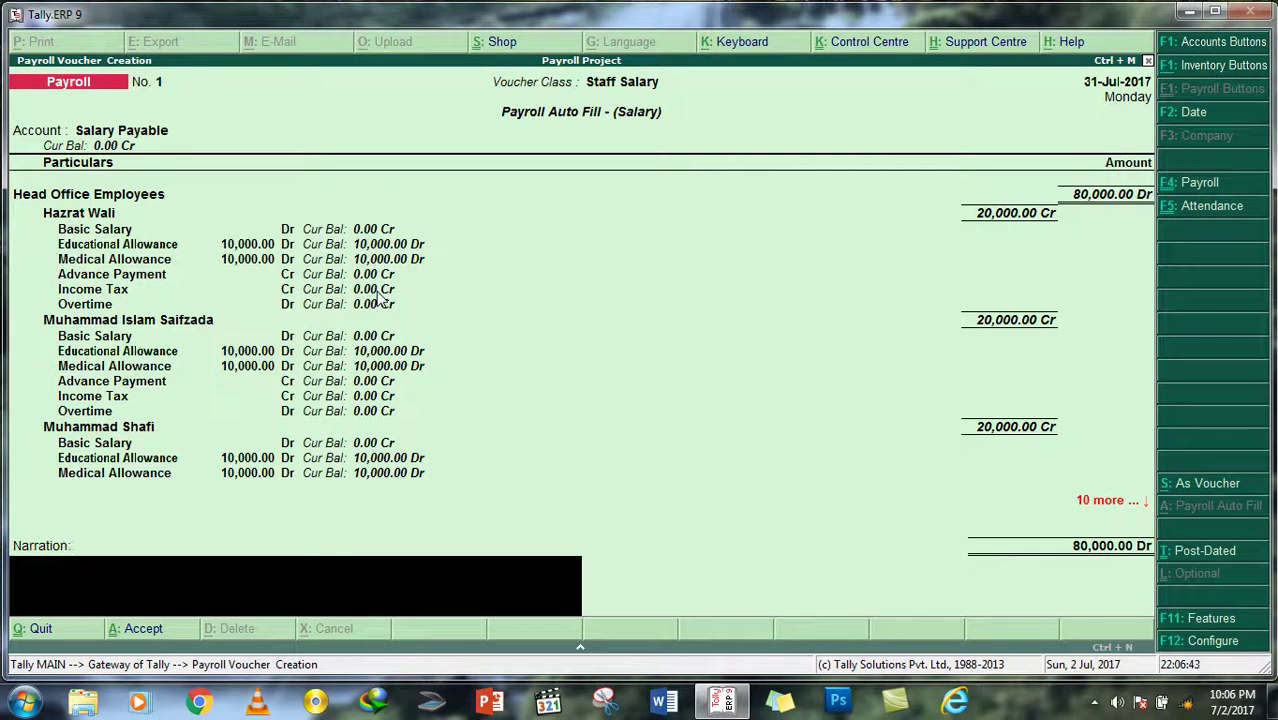
key("Escape")
key("y")
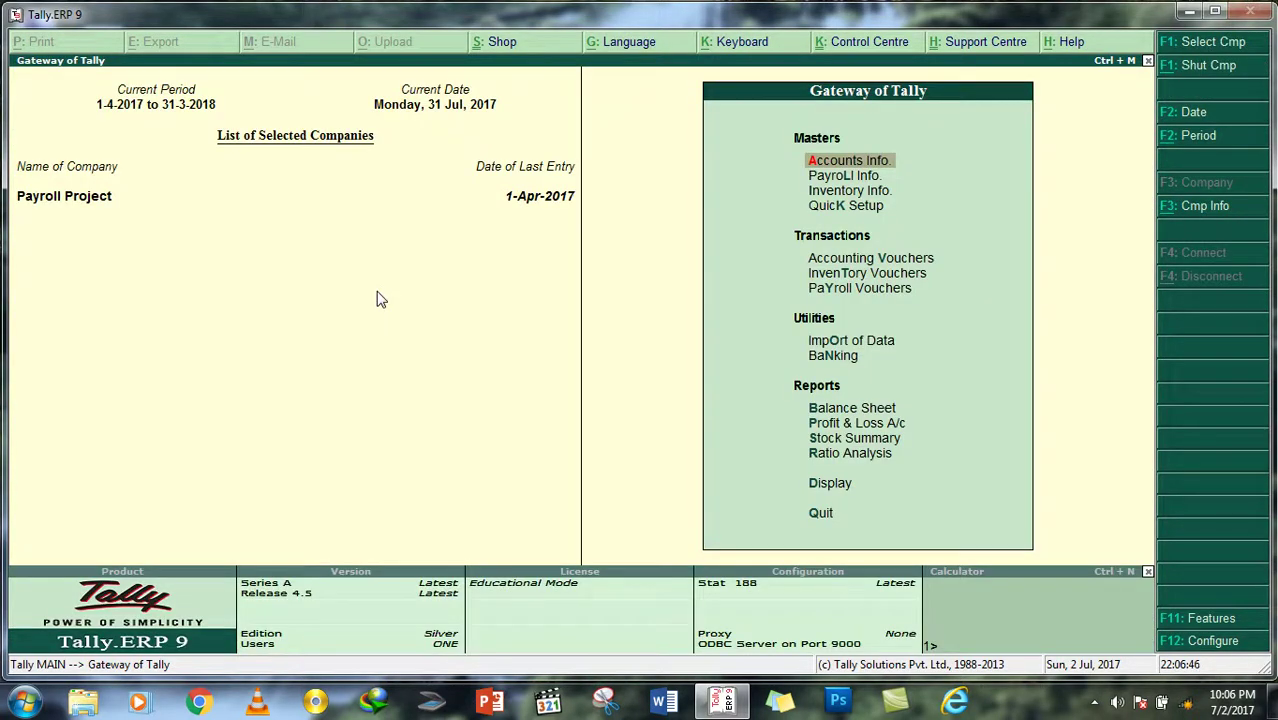
key("Down")
key("Down")
key("Down")
key("Down")
key("Down")
key("Down")
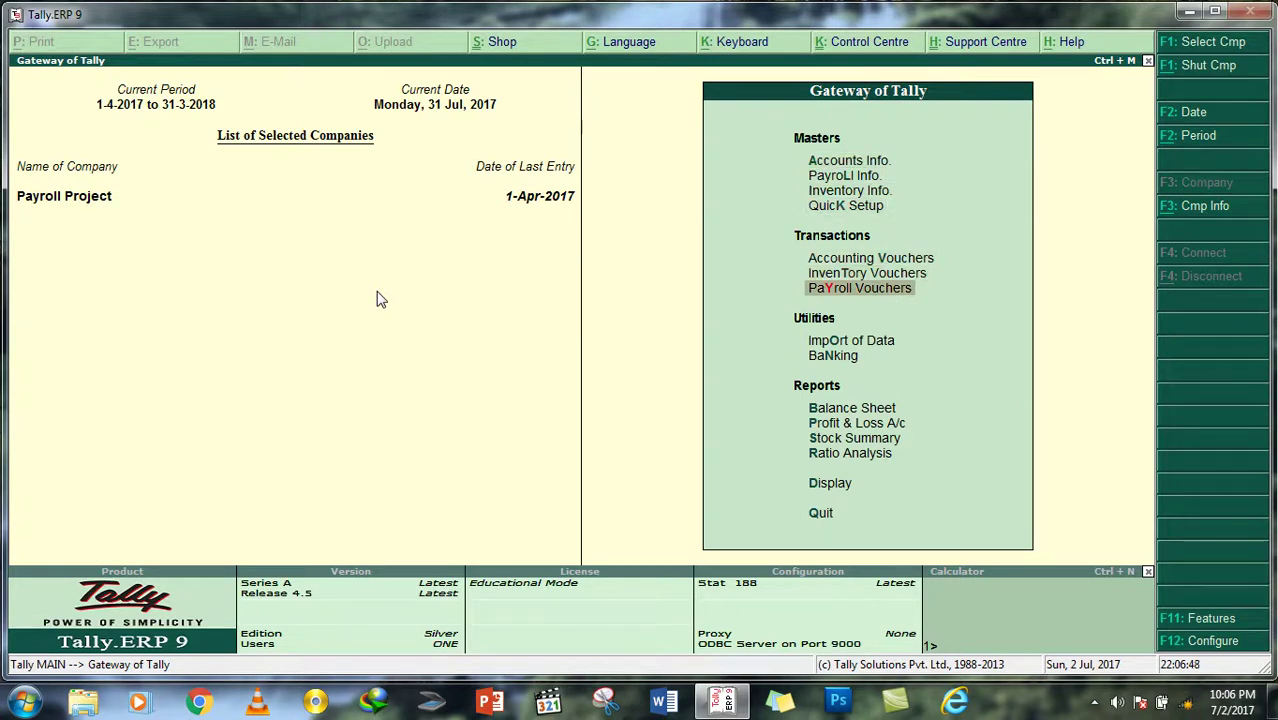
Step: Start a new Payroll voucher with the Staff Salary voucher class
key("Return")
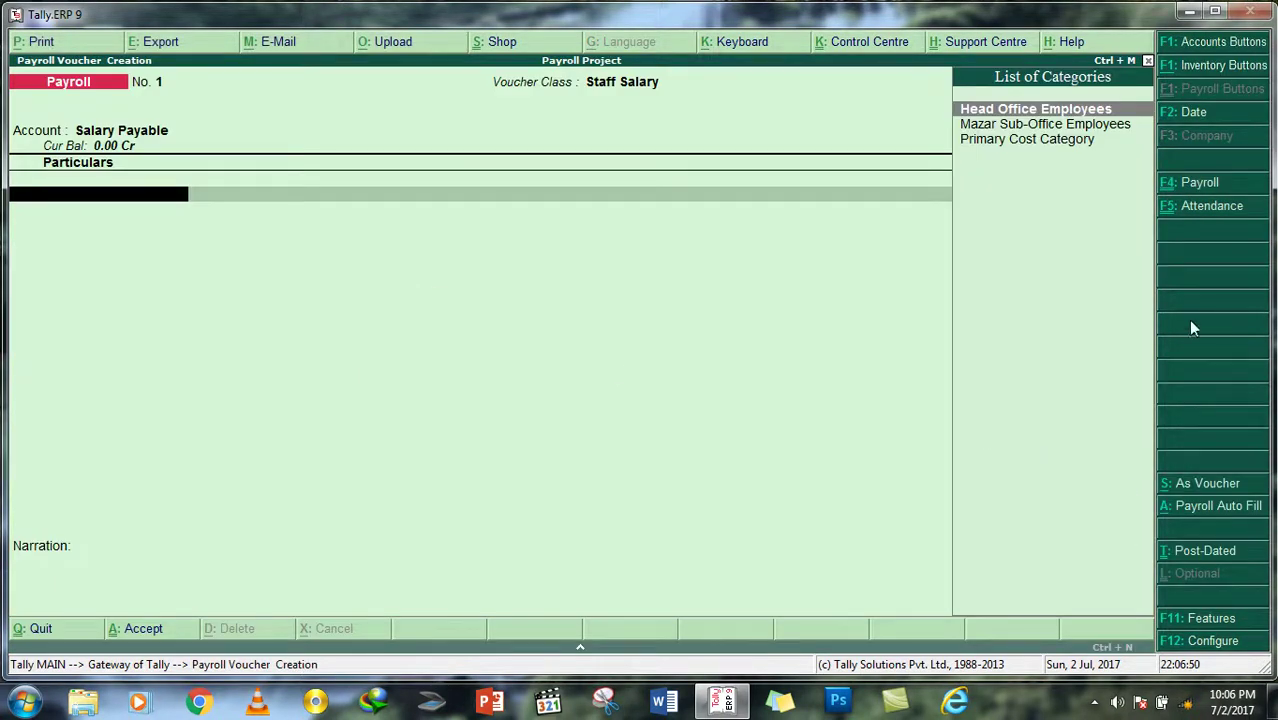
left_click(1198, 208)
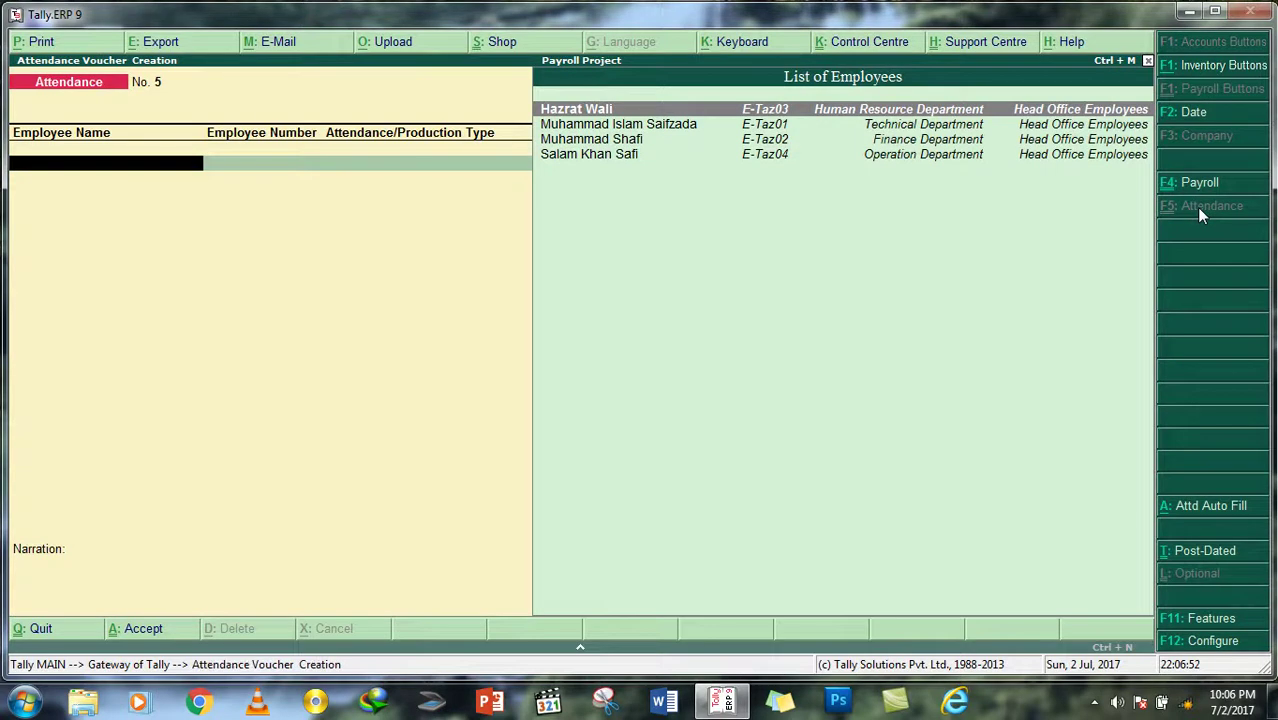
left_click(1195, 184)
key("Down")
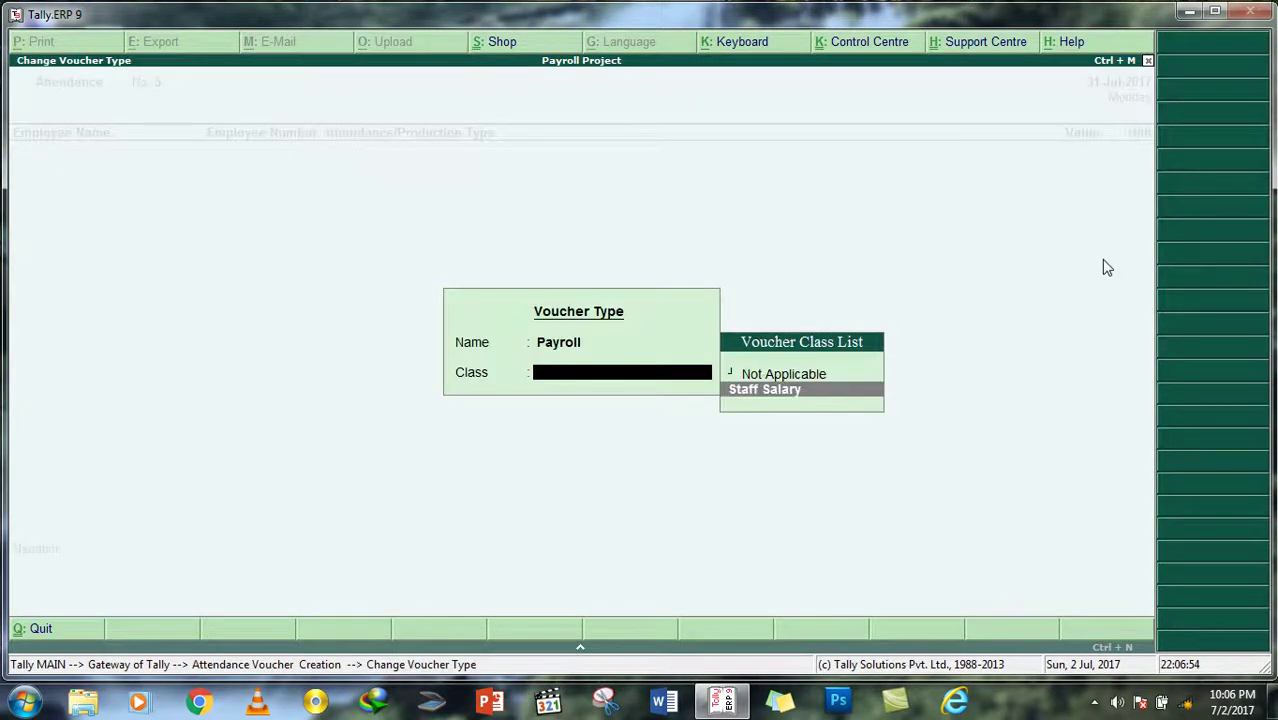
key("Return")
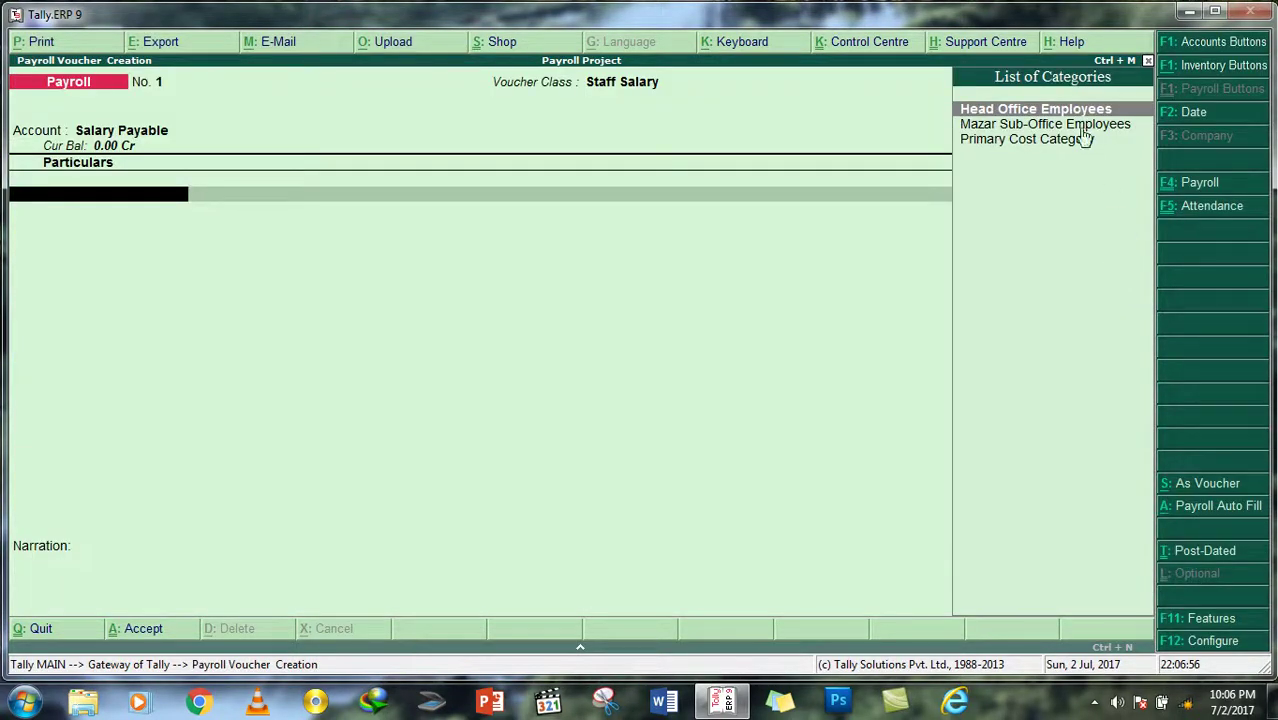
Step: Auto-fill Salary from 1-6-2017 to 1-7-2017 for all Head Office Employees
left_click(1209, 516)
key("Down")
key("Return")
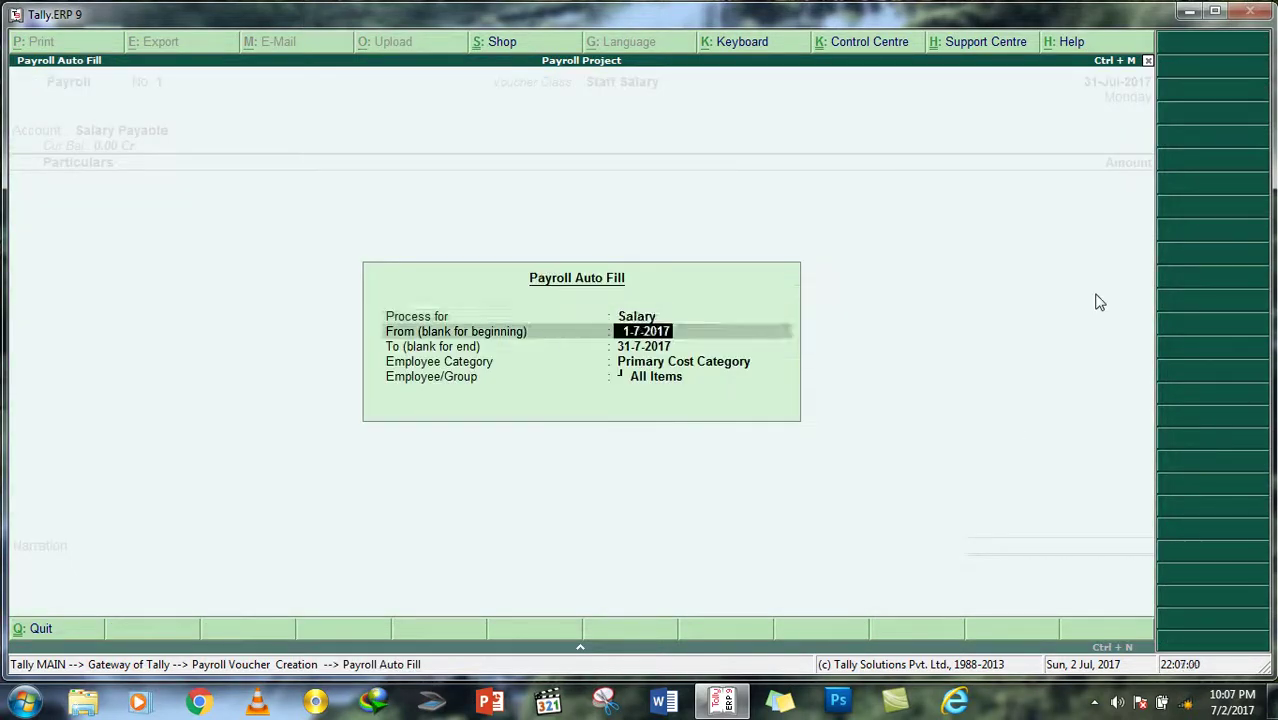
key("Delete")
key("Delete")
key("Delete")
key("Delete")
key("Delete")
type("1/")
type("6/2017")
key("Return")
key("Delete")
key("Delete")
key("Delete")
key("Delete")
key("Delete")
key("Delete")
key("Delete")
key("Delete")
key("Delete")
type("1/7/2017")
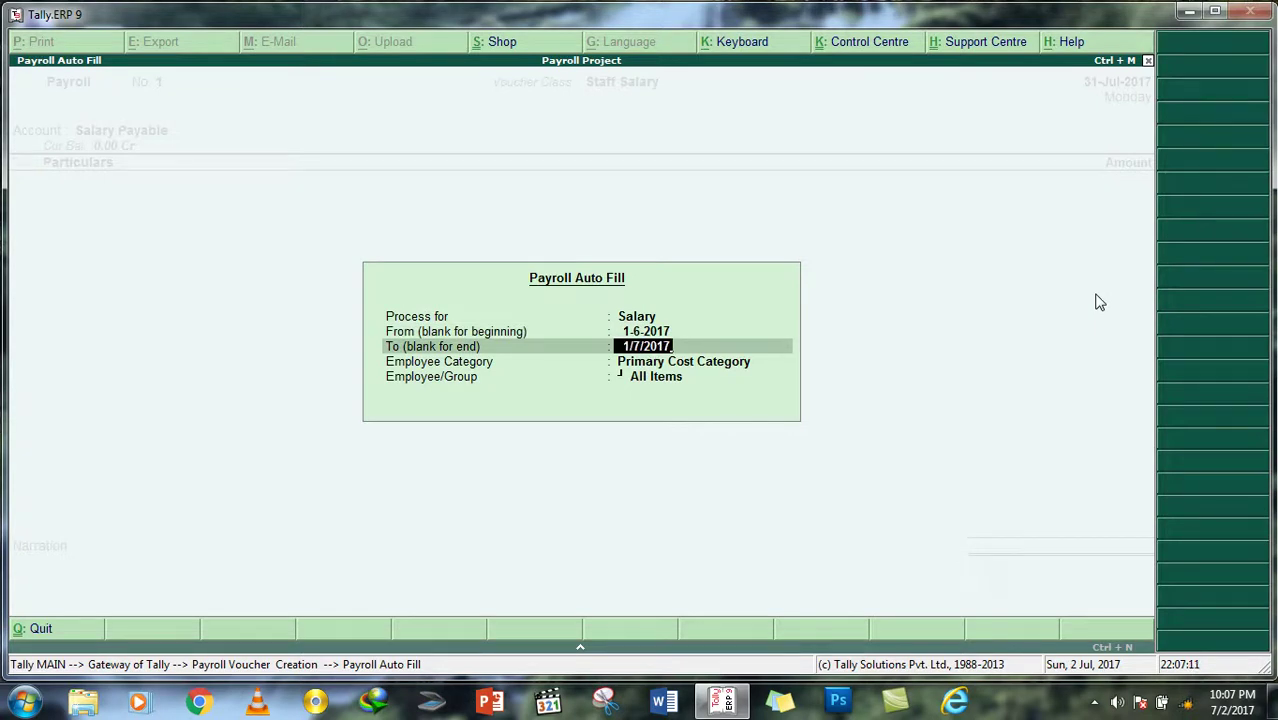
key("Return")
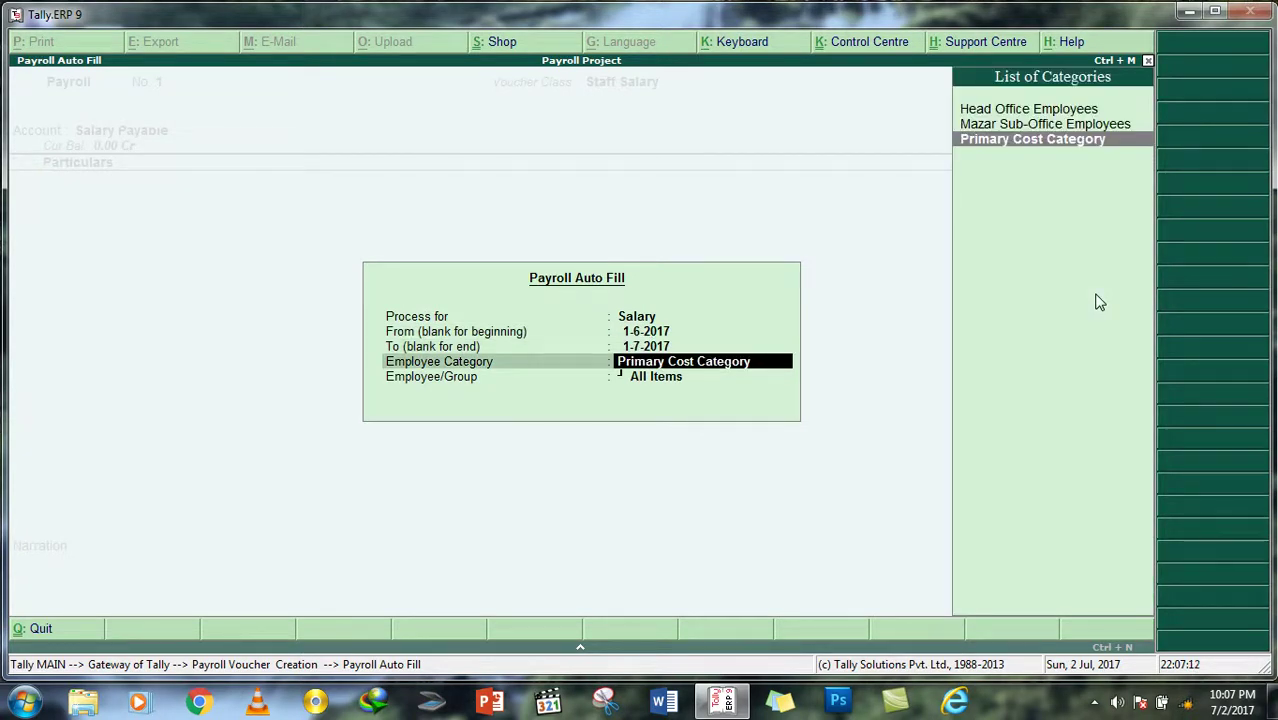
key("Up")
key("Up")
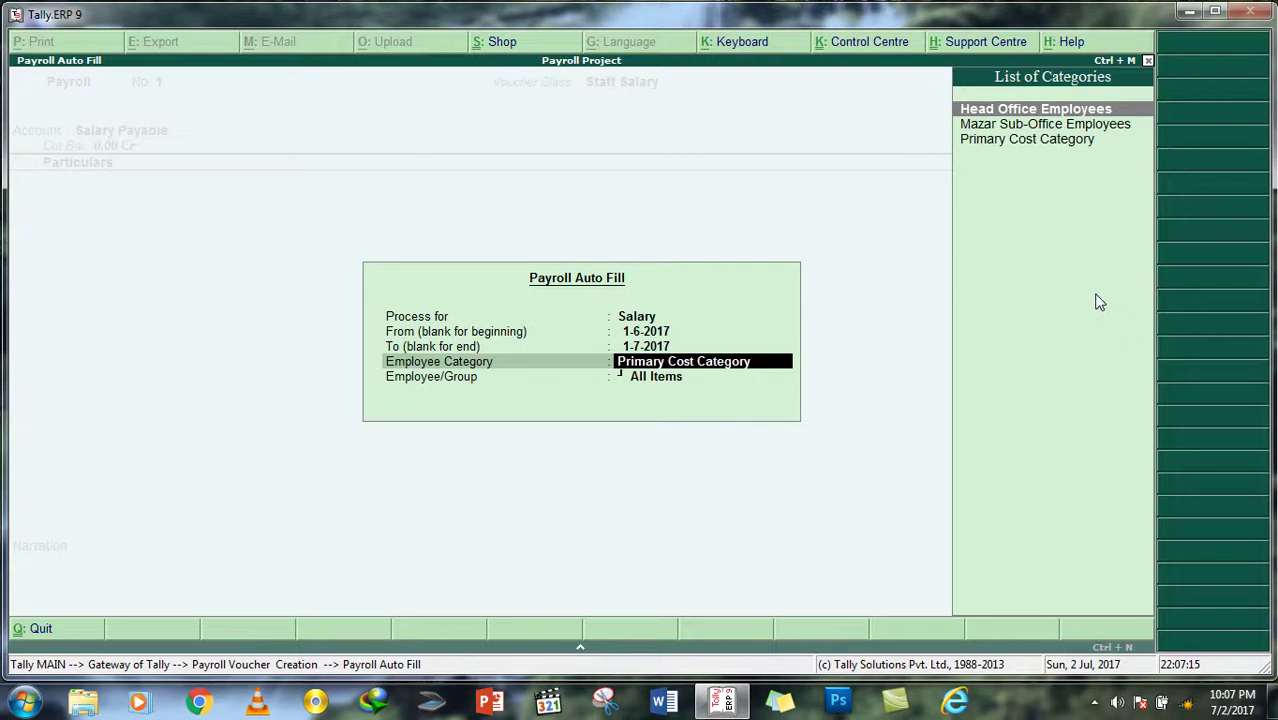
key("Return")
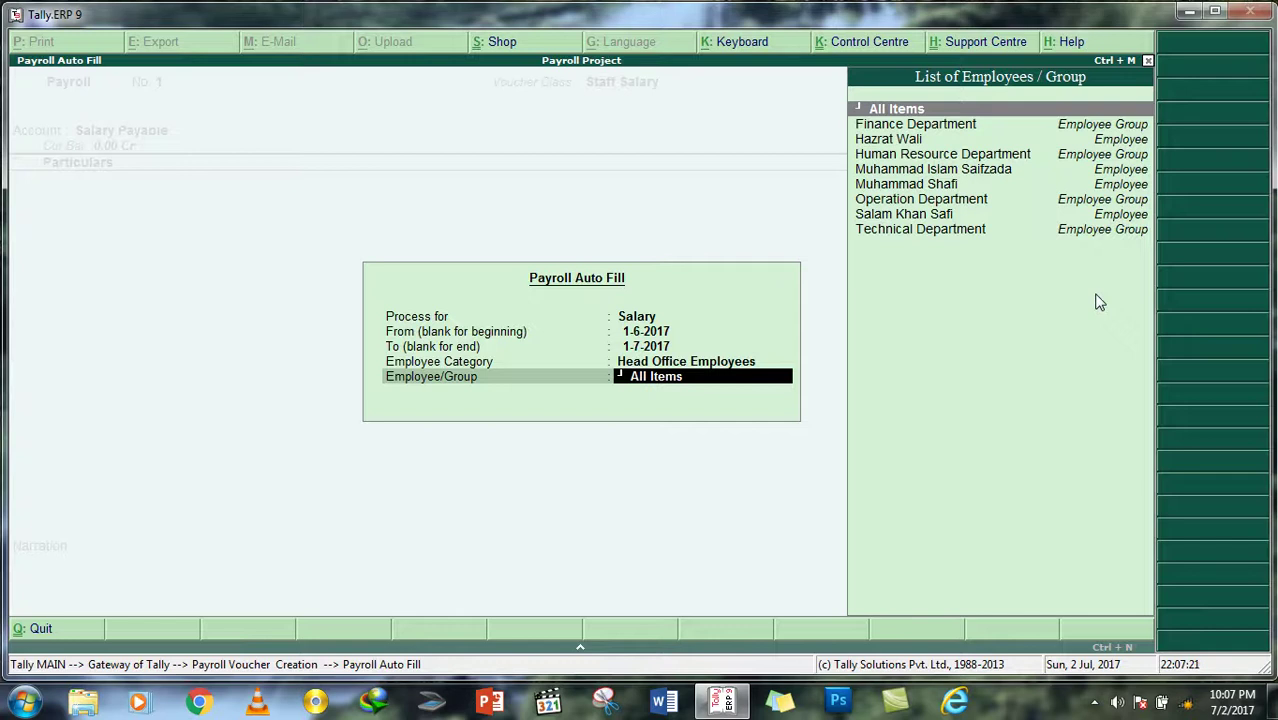
key("Return")
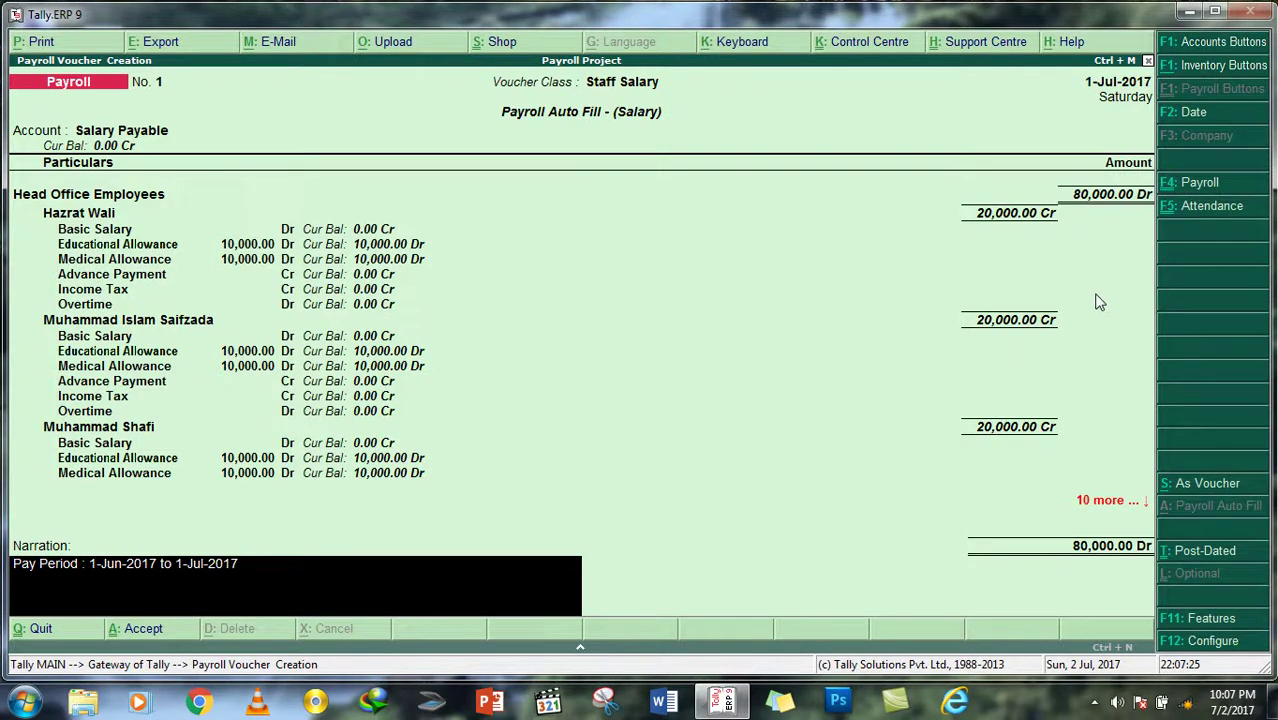
Step: Quit the filled voucher without saving, back to the Gateway of Tally
key("Escape")
key("Return")
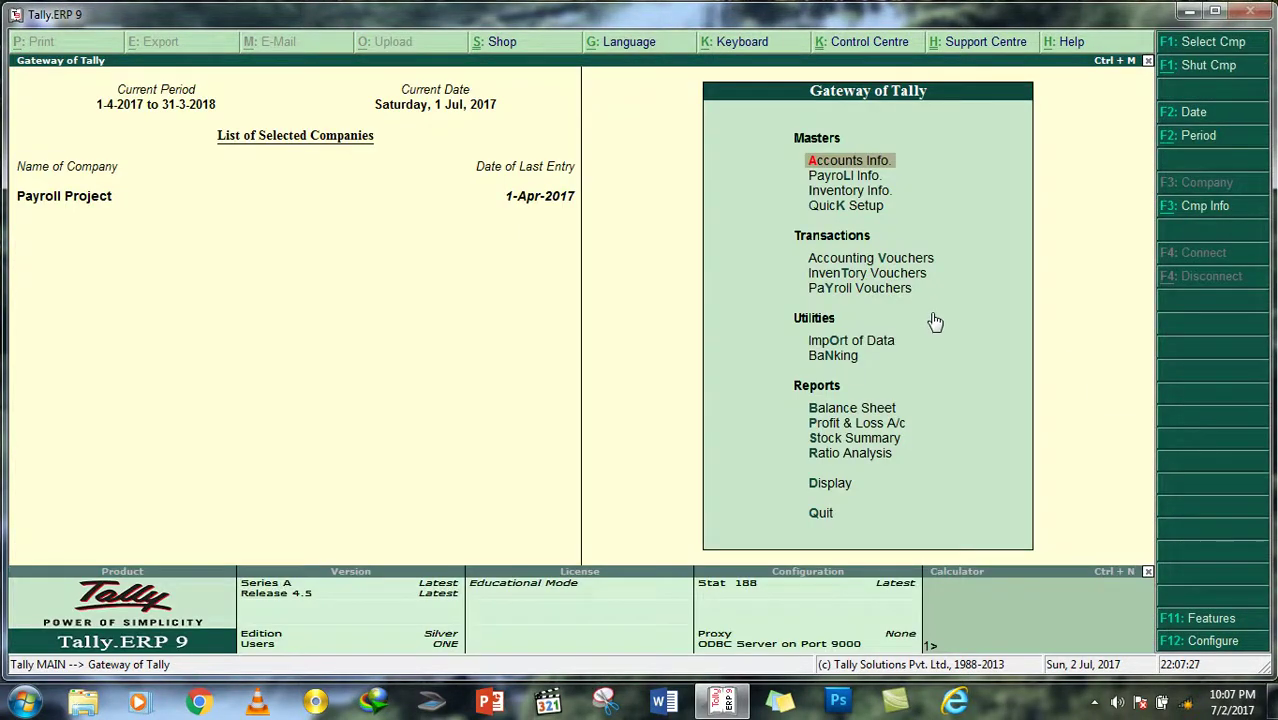
key("Down")
key("Down")
key("Down")
key("Down")
key("Down")
key("Down")
Step: Start a Salary payroll auto-fill for the period 1-5-2017 to 1-7-2017
key("Return")
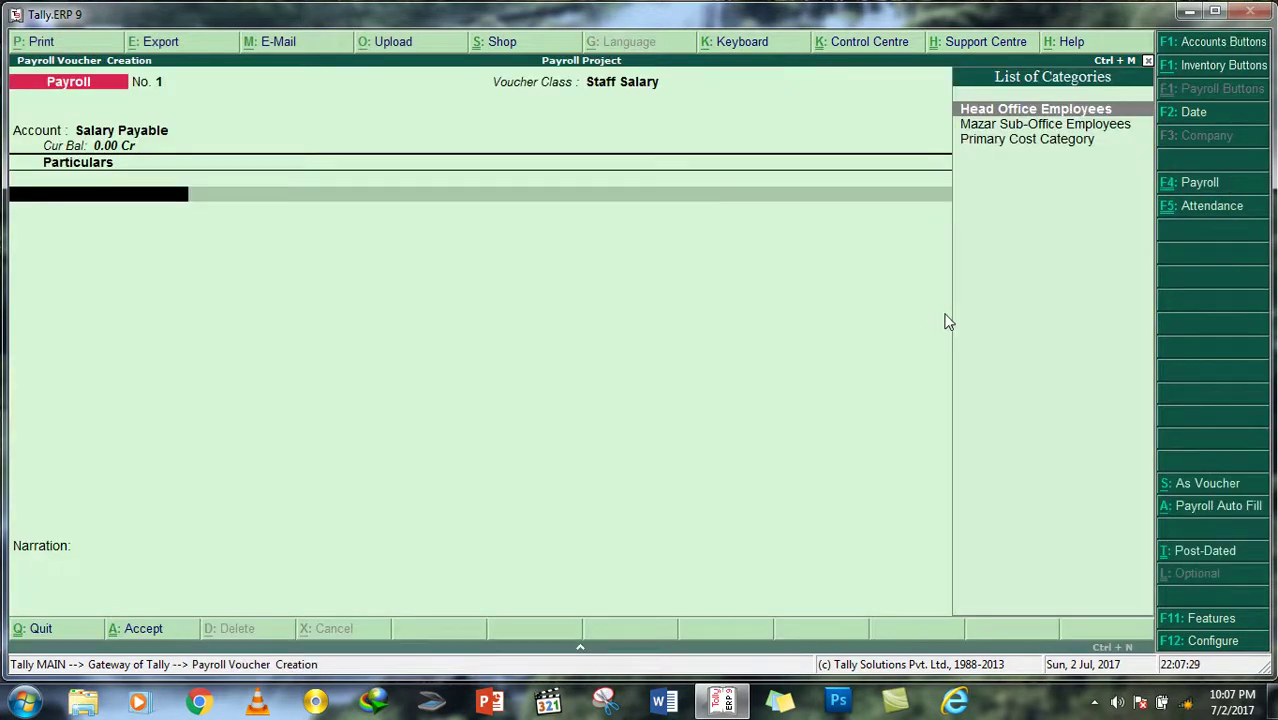
left_click(1212, 506)
key("Down")
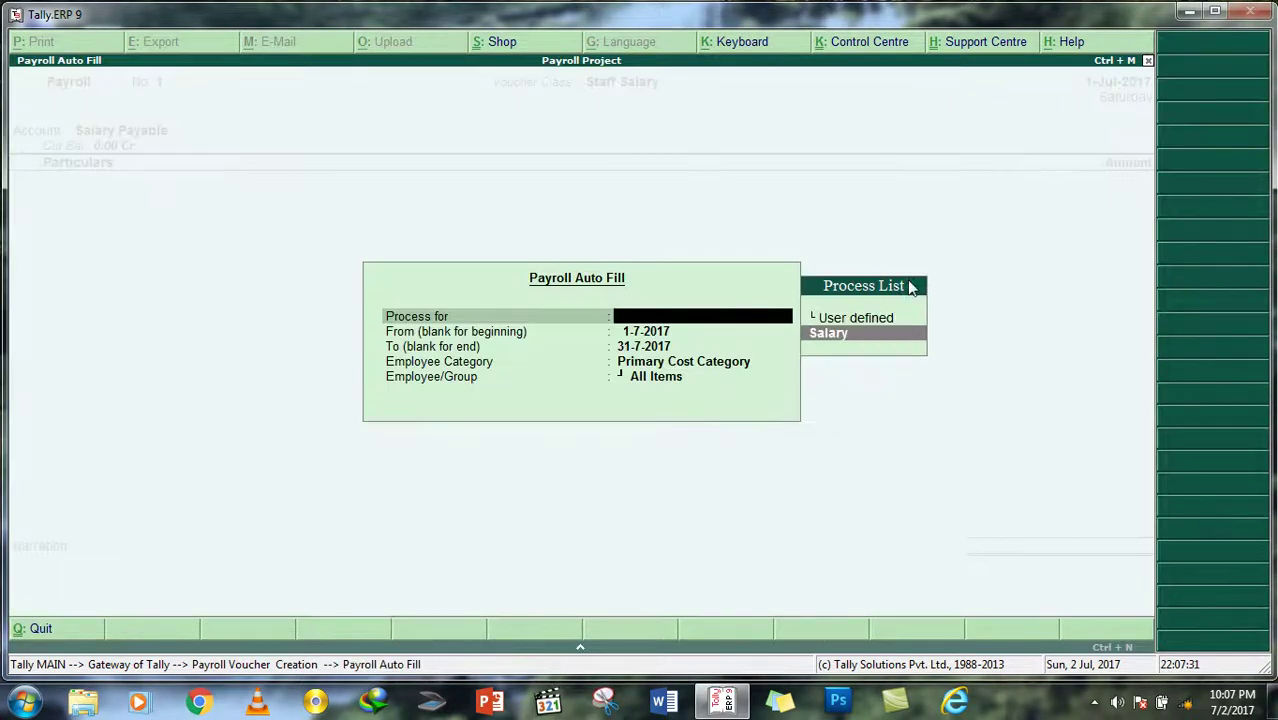
key("Return")
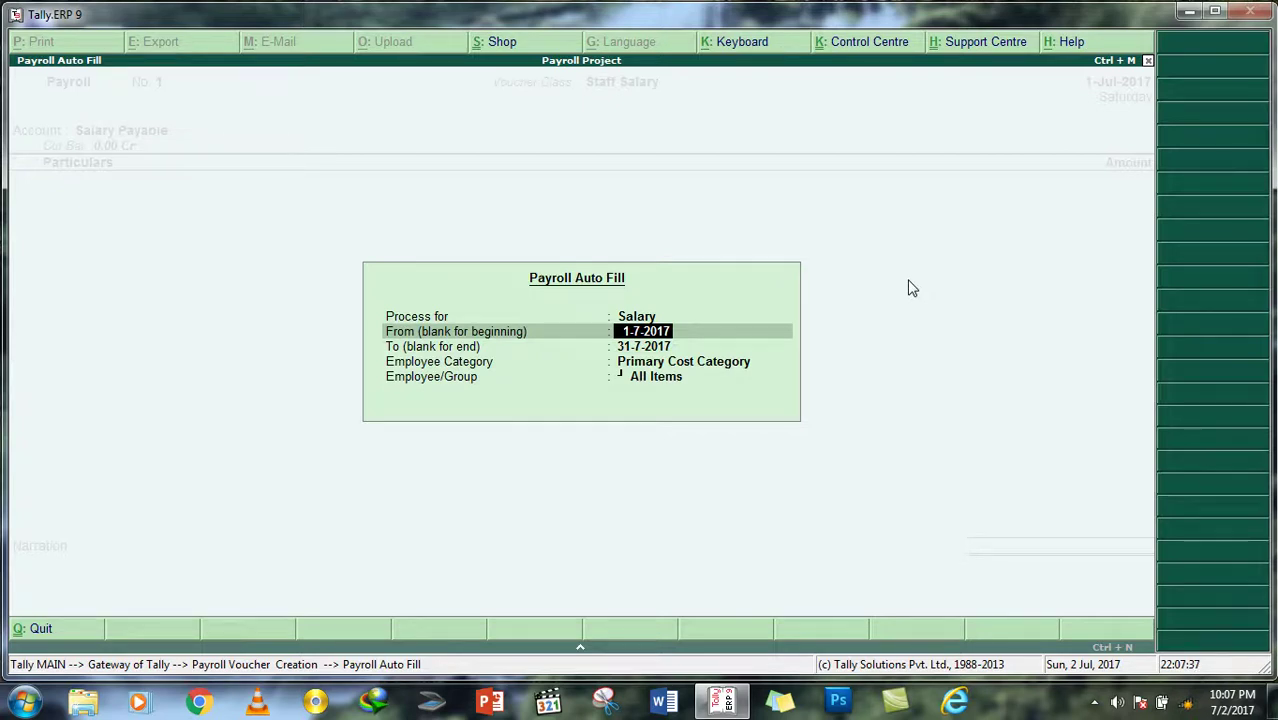
type("1/5/2017")
key("Return")
type("1/")
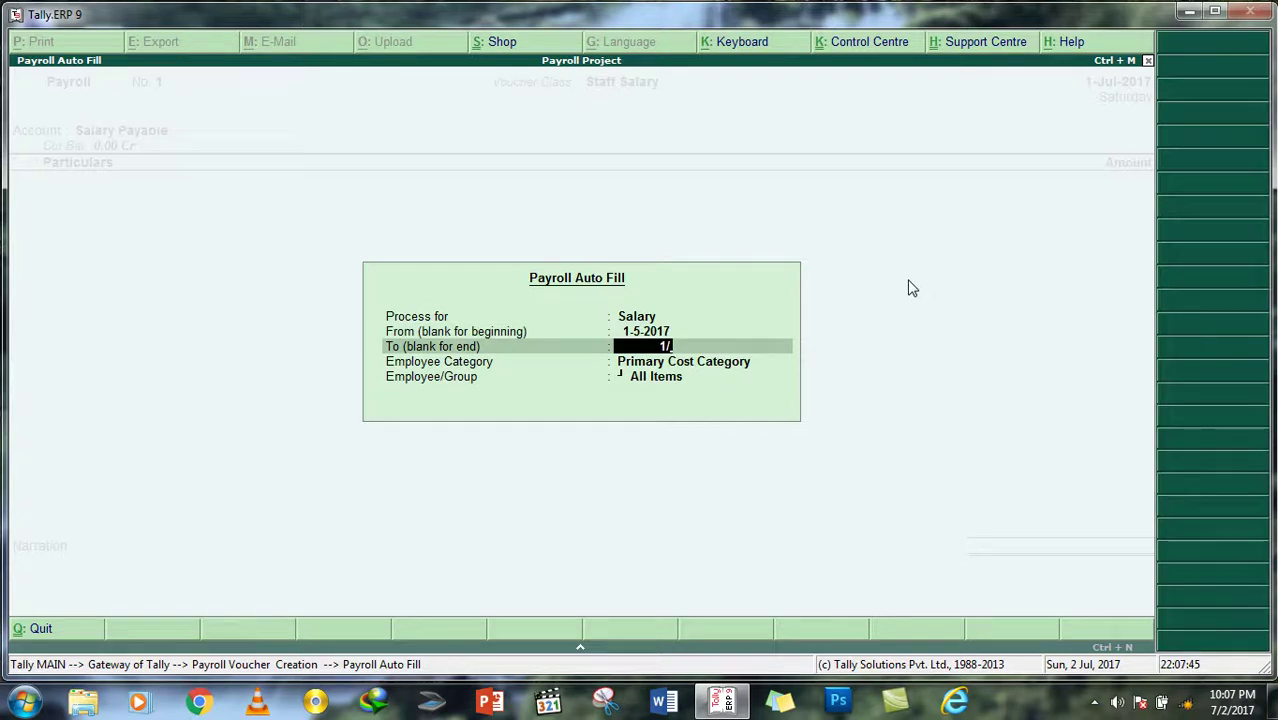
type("6")
key("BackSpace")
type("7/2017")
key("Return")
Step: Choose Head Office Employees and the Finance Department group, filling the voucher with 20,000.00
key("Up")
key("Up")
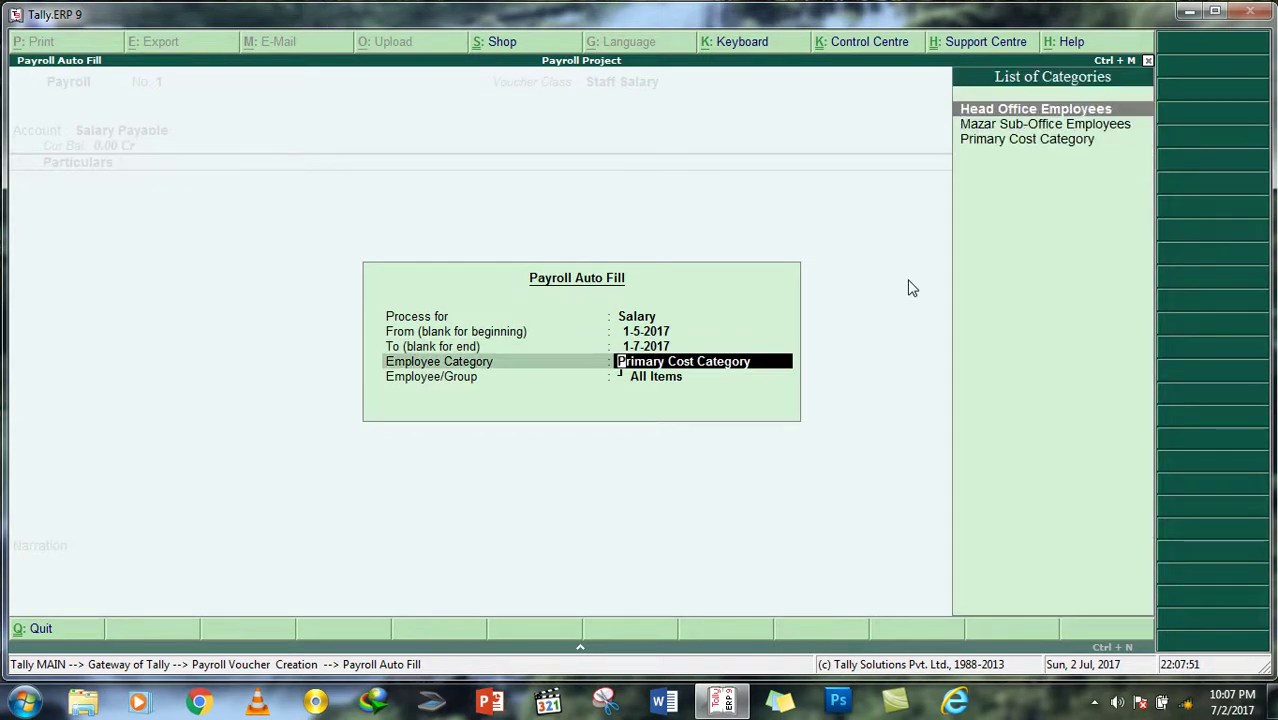
key("Return")
key("Down")
key("Down")
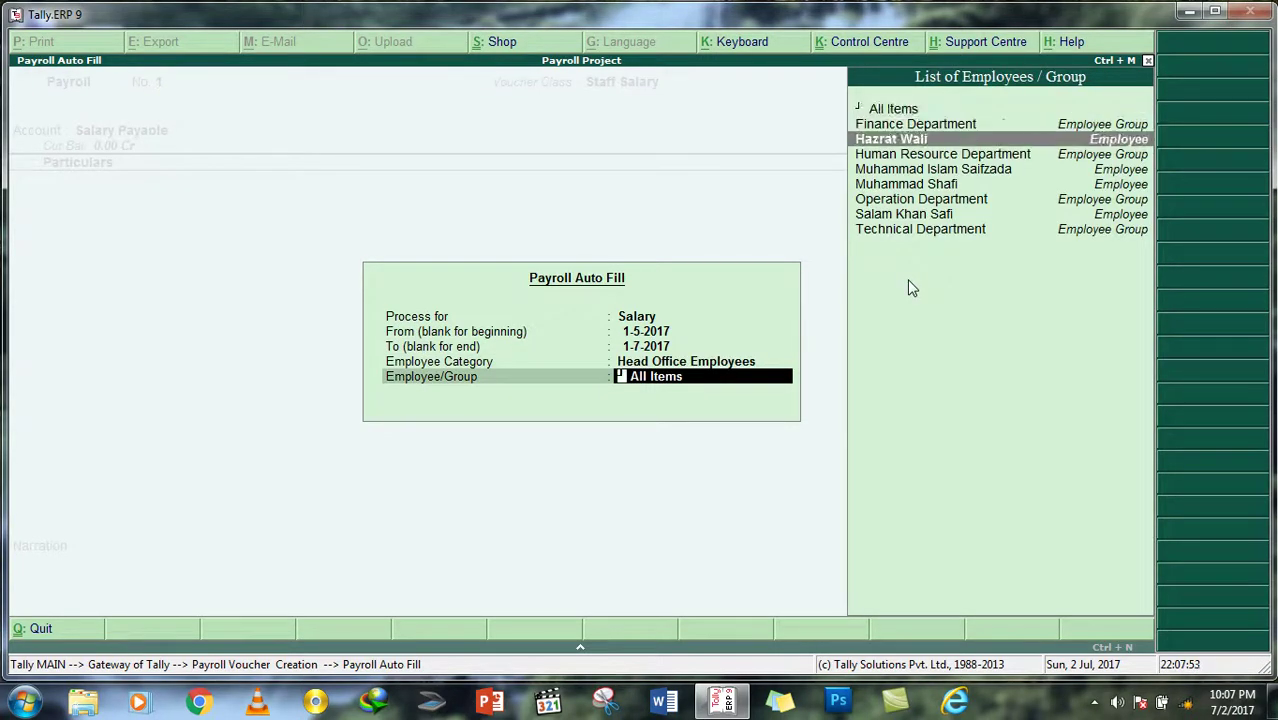
key("Up")
key("Up")
key("Down")
key("Down")
key("Up")
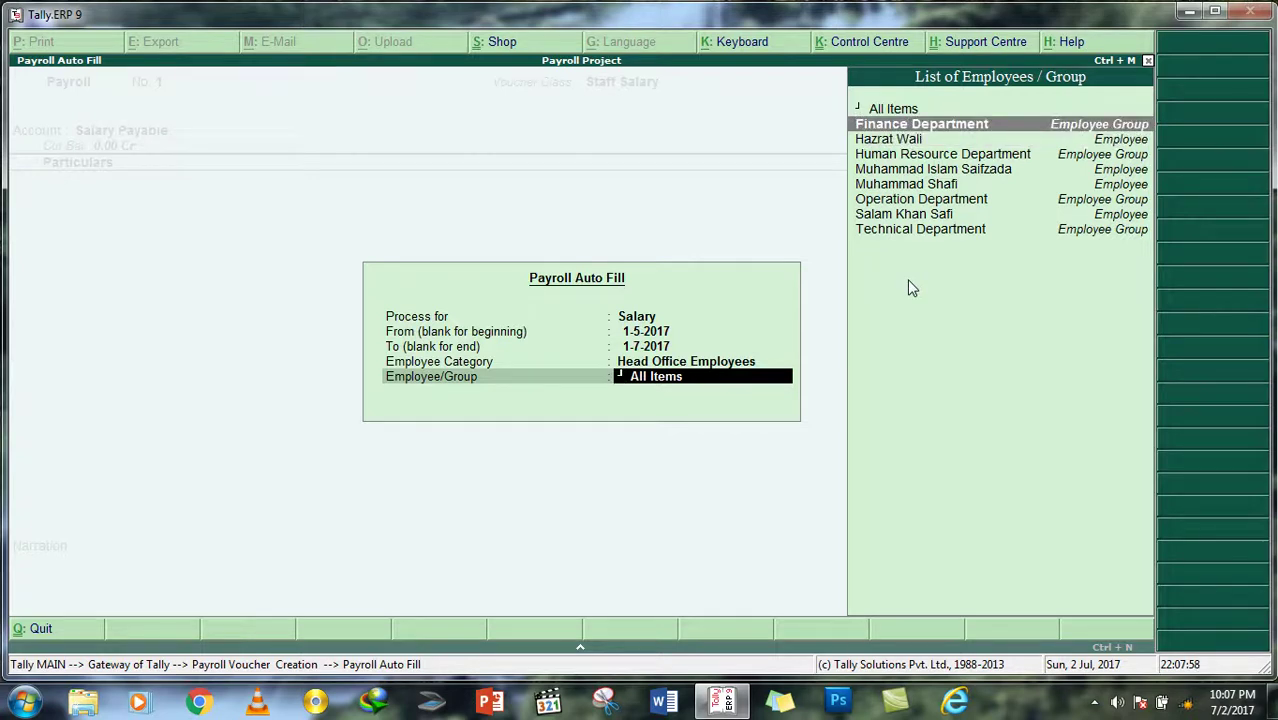
key("Return")
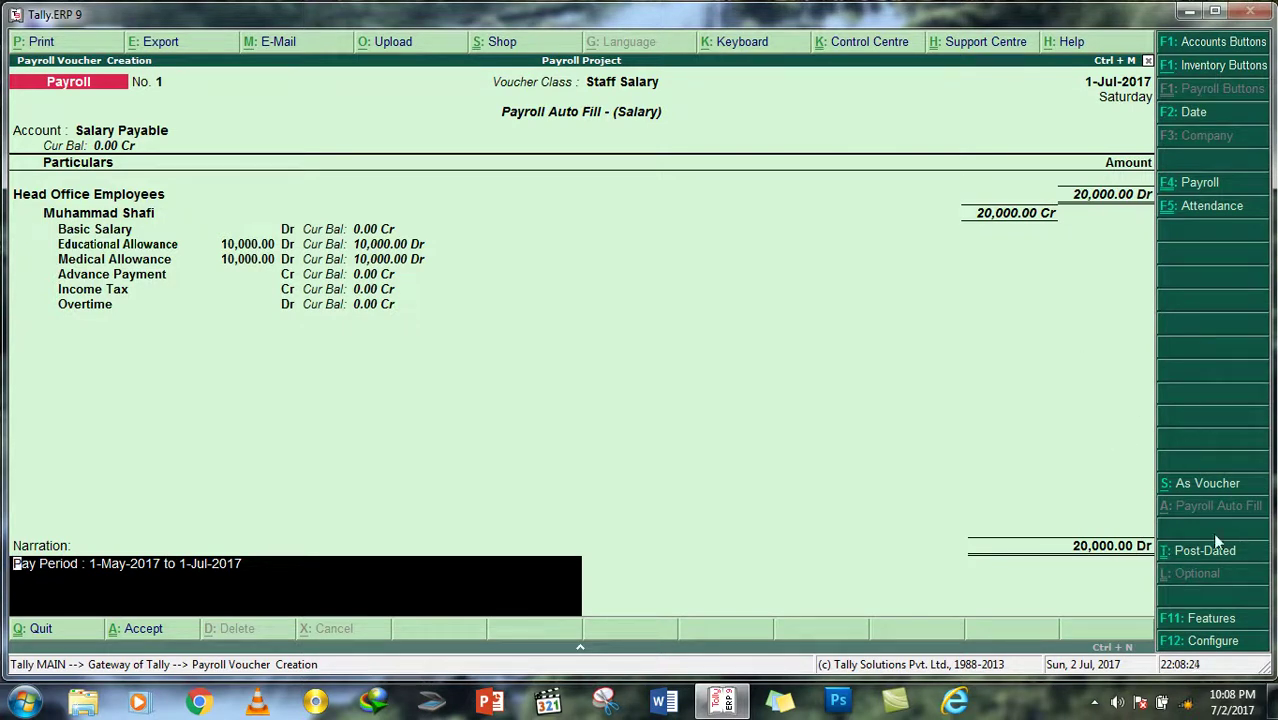
Step: Clear the narration and discard the unsaved Staff Salary payroll voucher
key("BackSpace")
key("Escape")
key("Return")
Step: Review the Payroll Attendance Sheet for Head Office and Mazar Sub-Office Employees
key("Down")
key("Down")
key("Down")
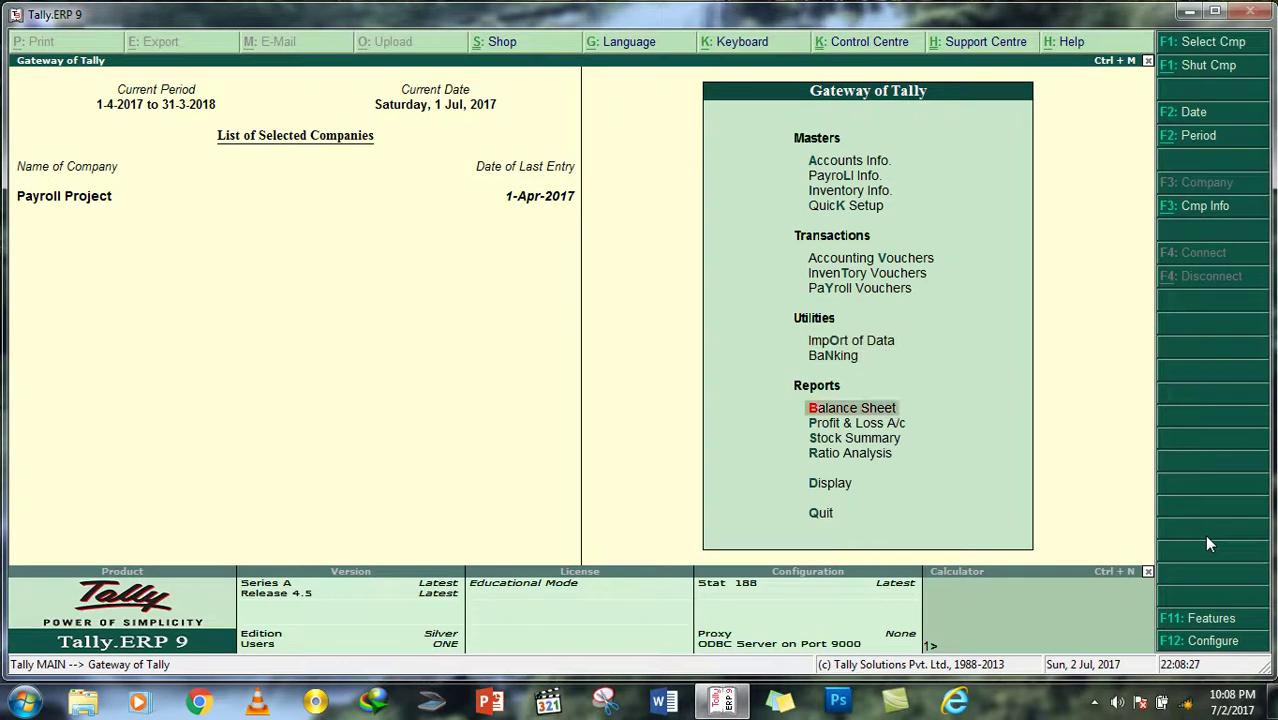
key("Down")
key("Down")
key("Down")
key("Down")
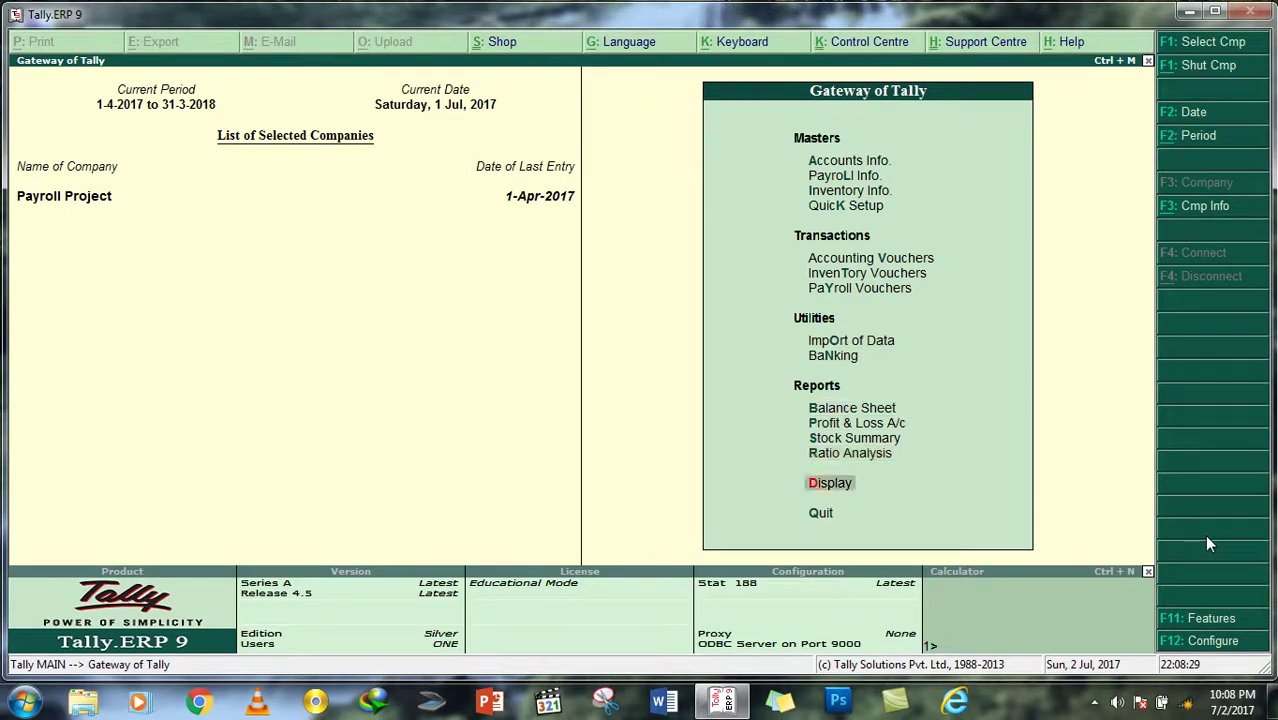
key("Return")
key("Down")
key("Down")
key("Down")
key("Down")
key("Down")
key("Down")
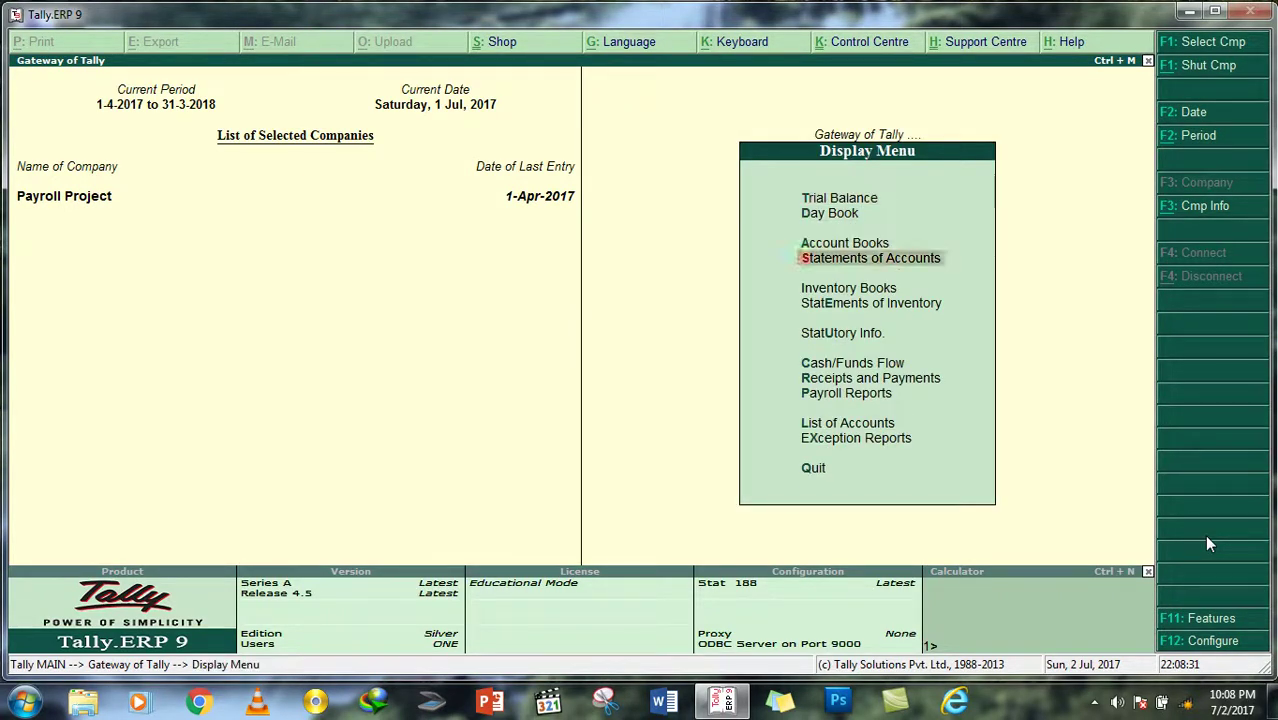
key("Down")
key("Down")
key("Down")
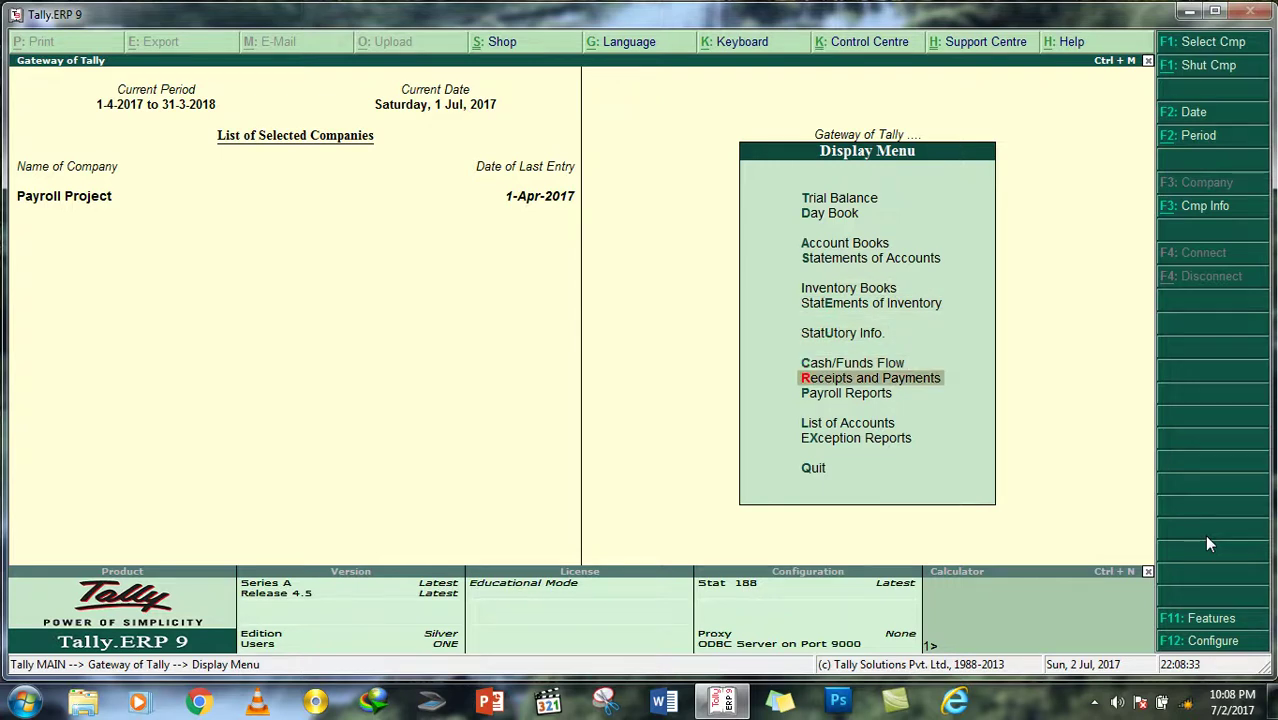
key("Return")
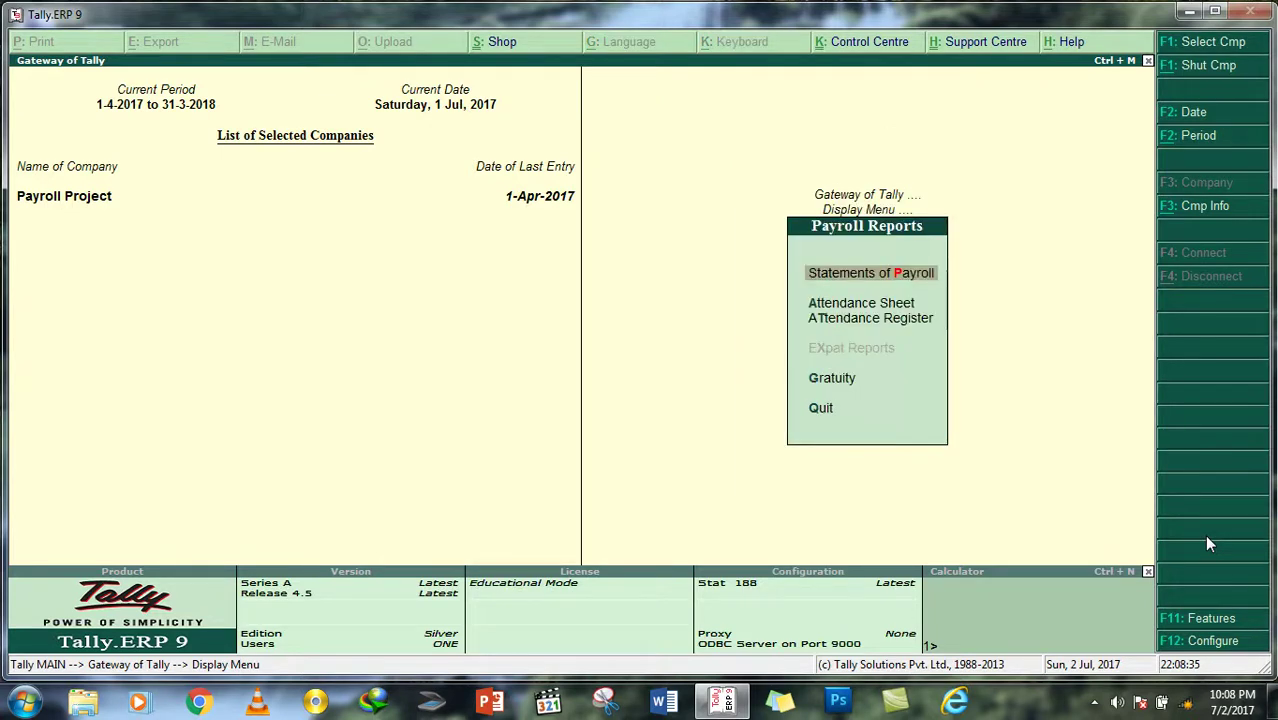
key("Down")
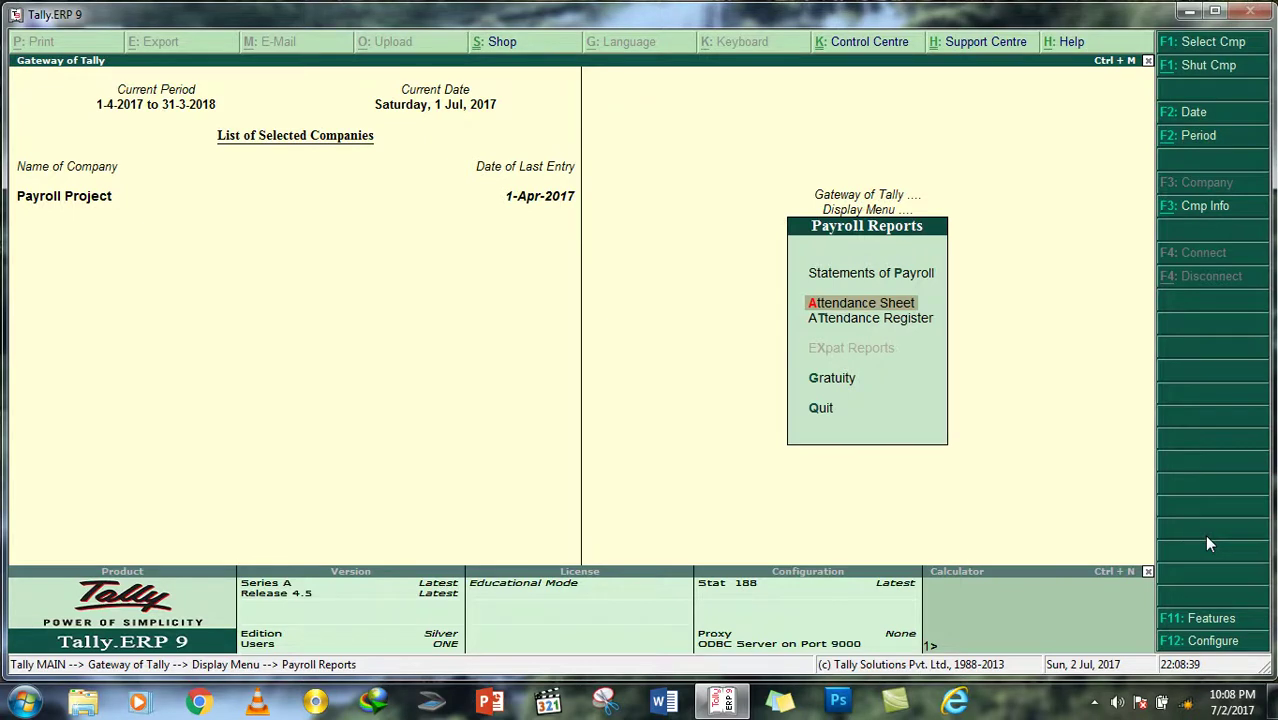
key("Return")
key("Down")
key("Up")
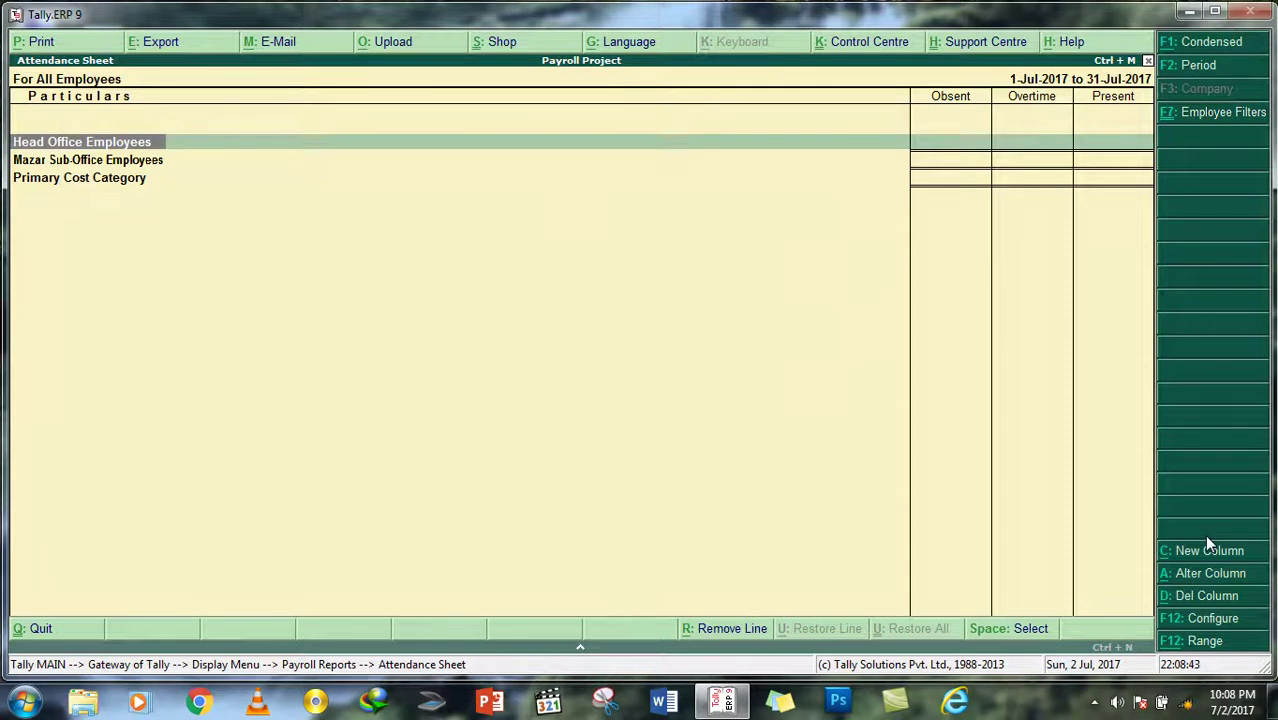
key("Escape")
key("Down")
key("Return")
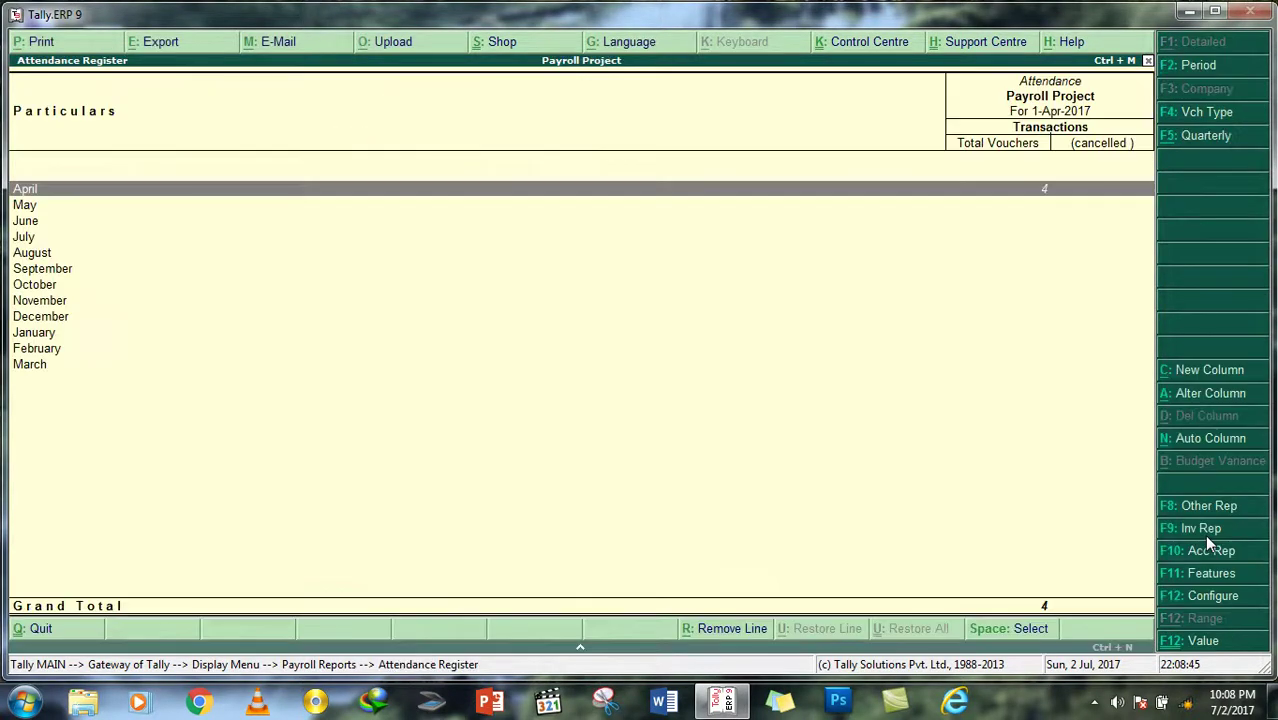
key("Return")
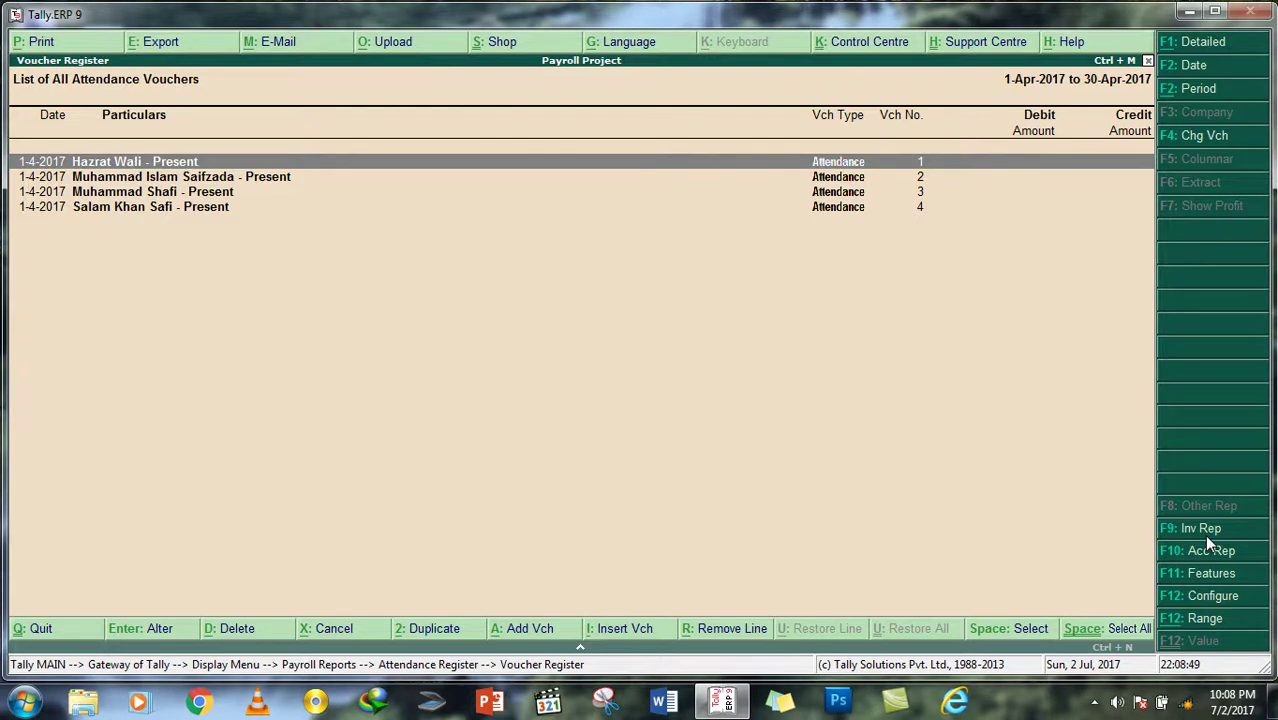
key("Down")
key("Down")
key("Down")
key("Up")
key("Up")
key("Up")
key("Return")
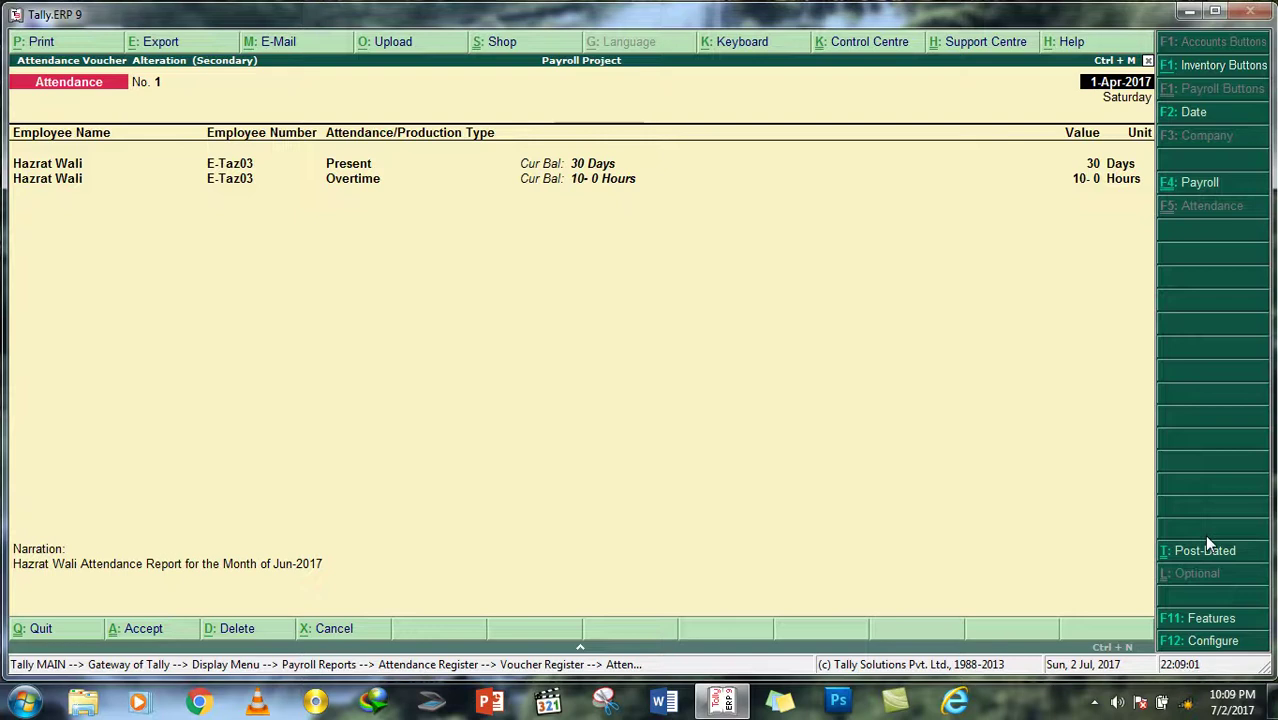
key("Escape")
key("y")
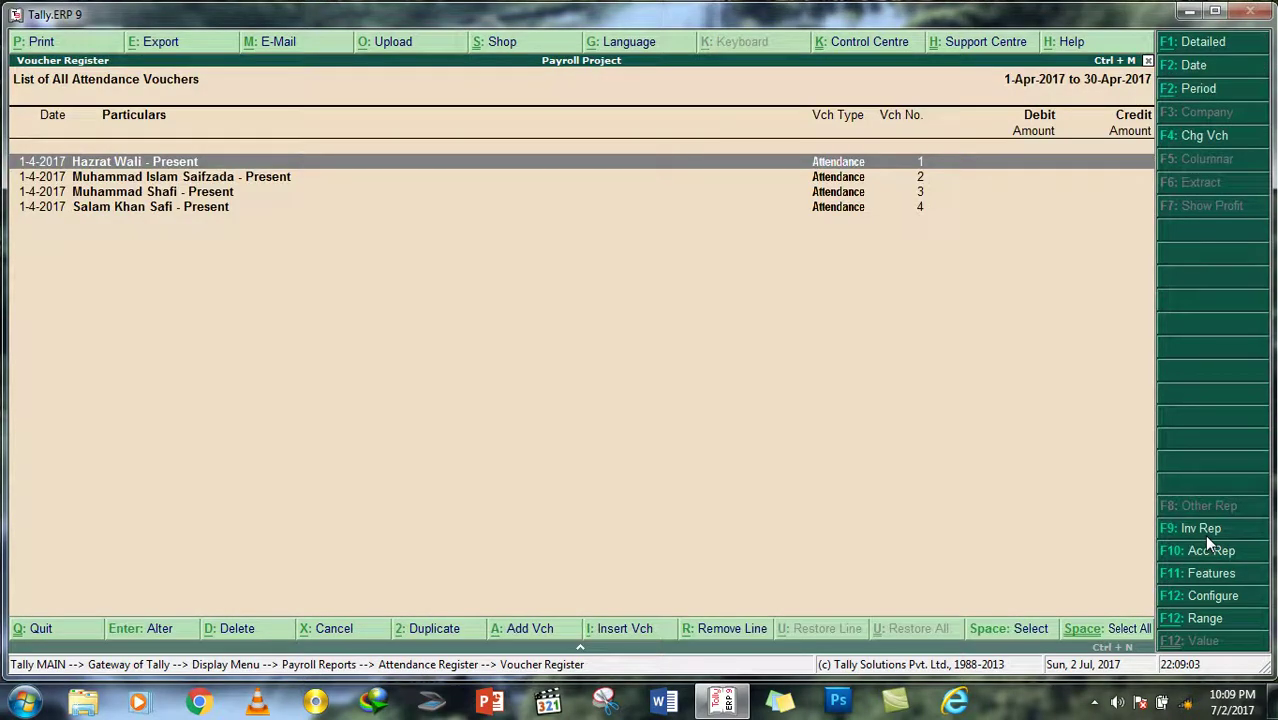
key("Escape")
key("Escape")
key("Escape")
key("Escape")
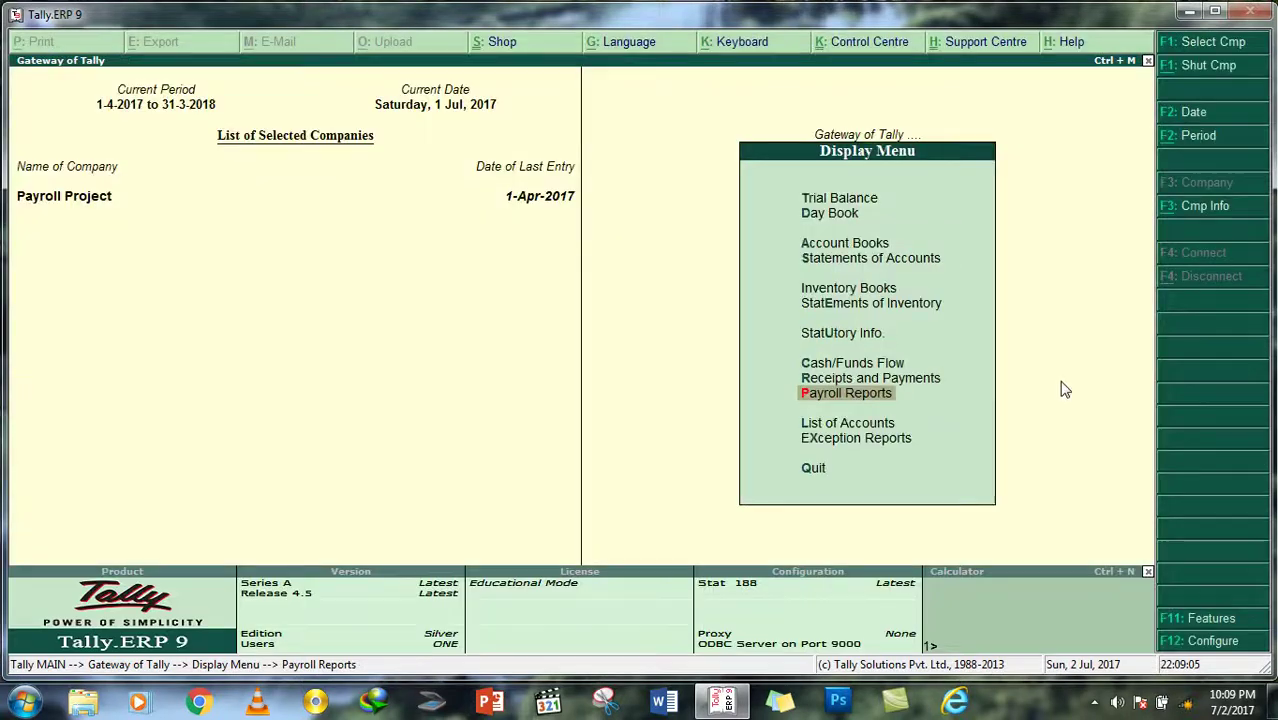
Step: Start a new payroll voucher using the Staff Salary voucher class
key("Up")
key("Up")
key("Up")
key("Up")
key("Up")
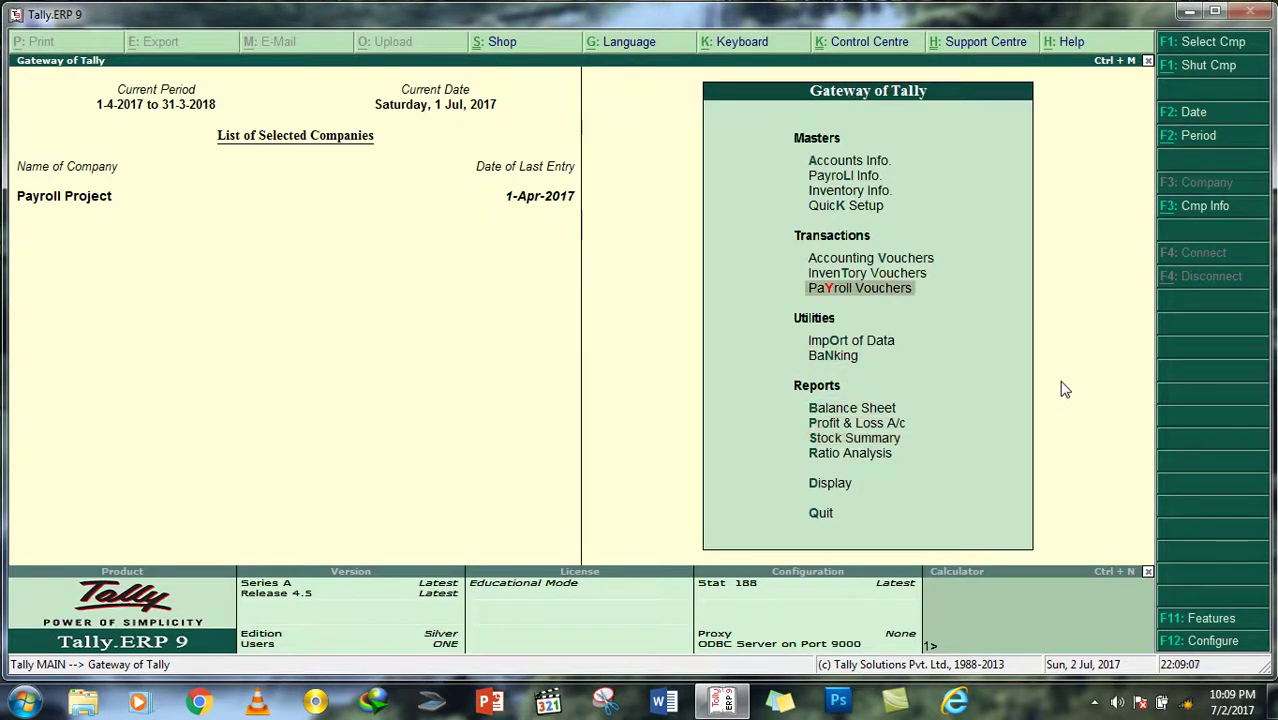
key("Return")
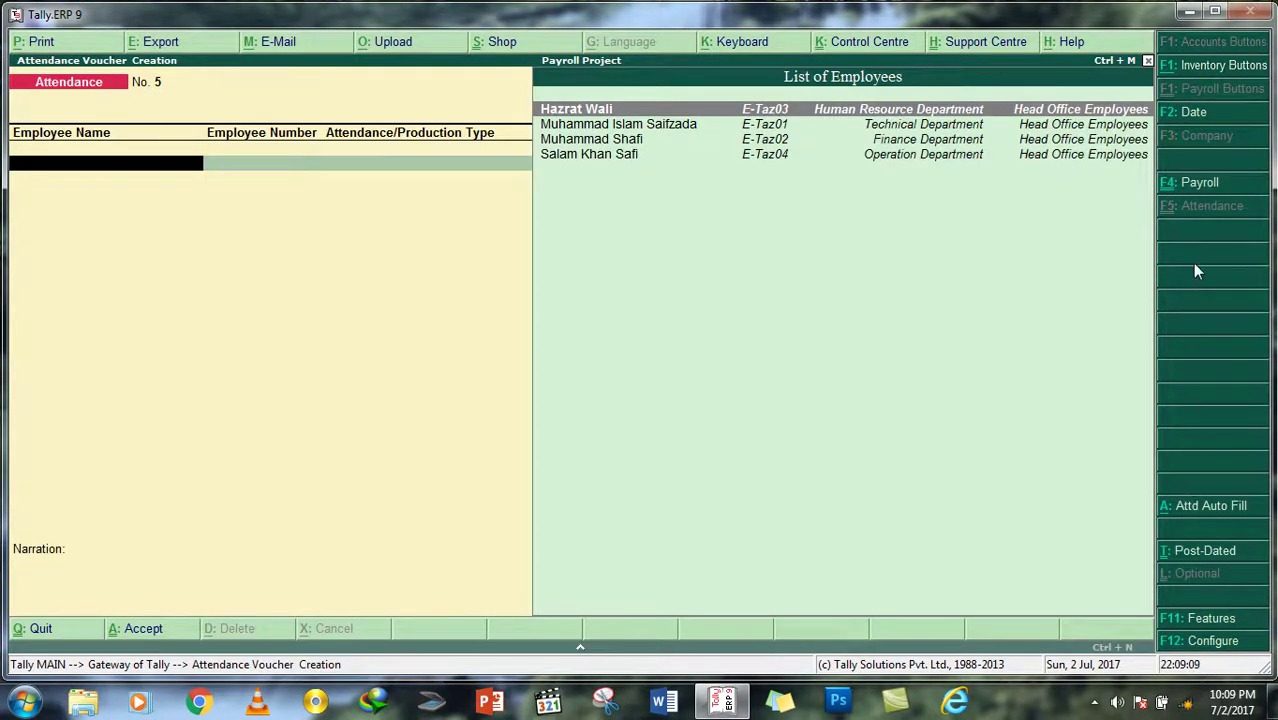
left_click(1200, 189)
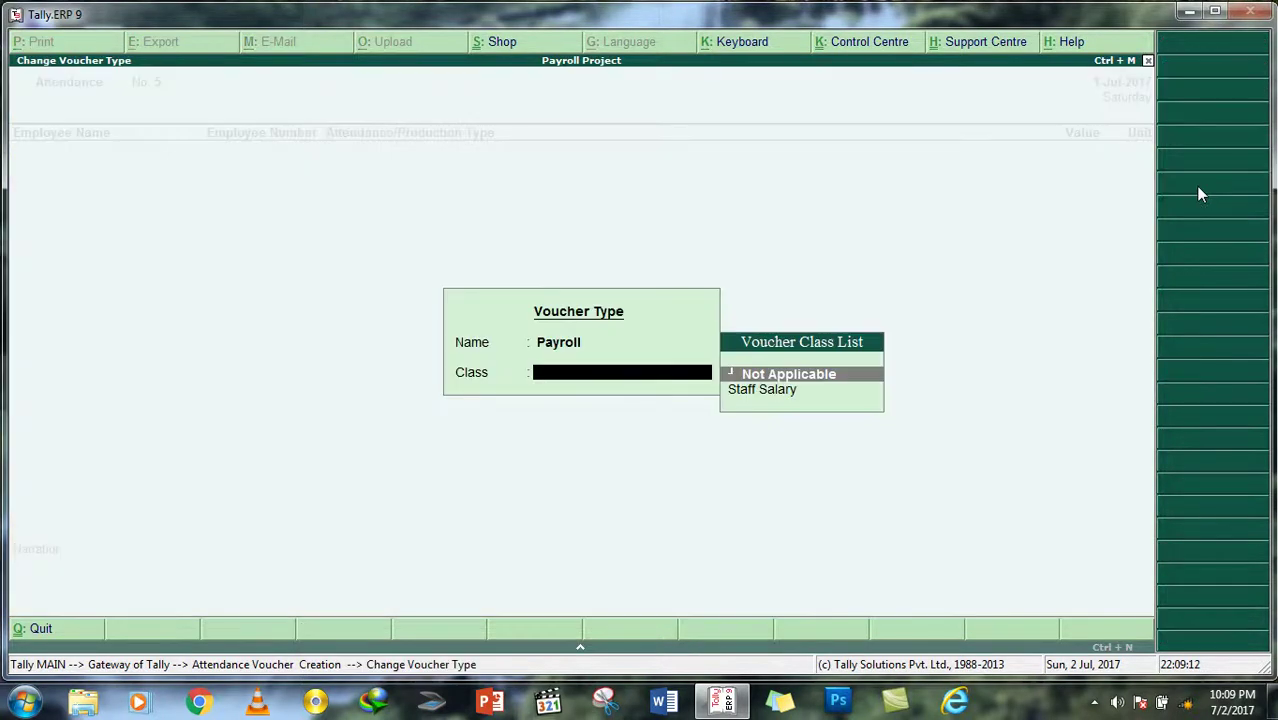
key("Down")
key("Return")
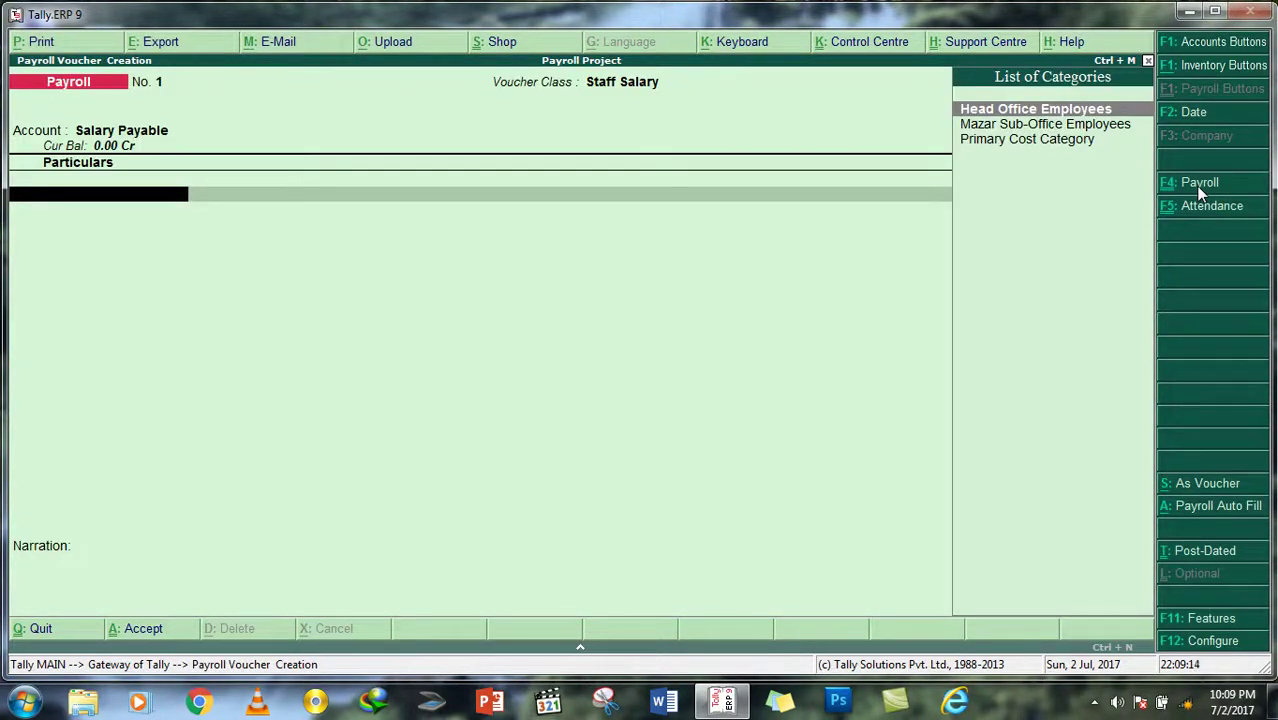
Step: Set Payroll Auto Fill to process Salary from 1-4-2017 to 1-5-2017
left_click(1215, 510)
key("Down")
key("Return")
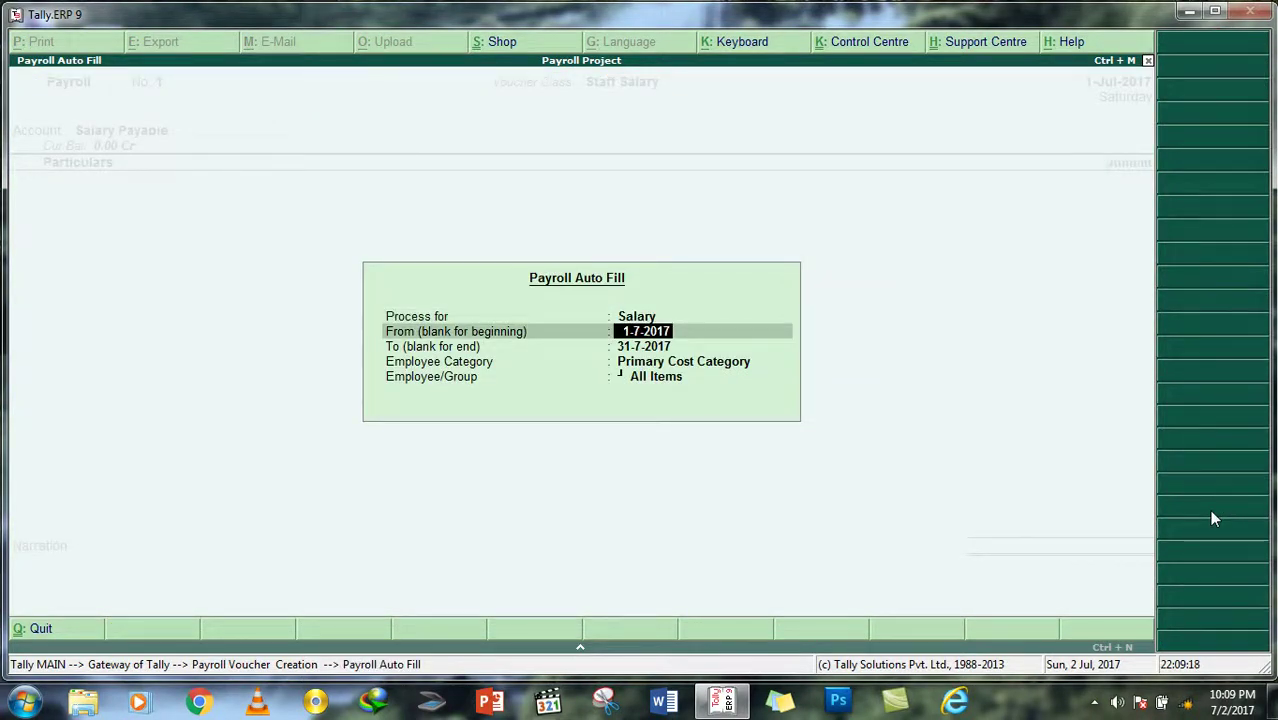
key("BackSpace")
type("1/4/2017")
key("Return")
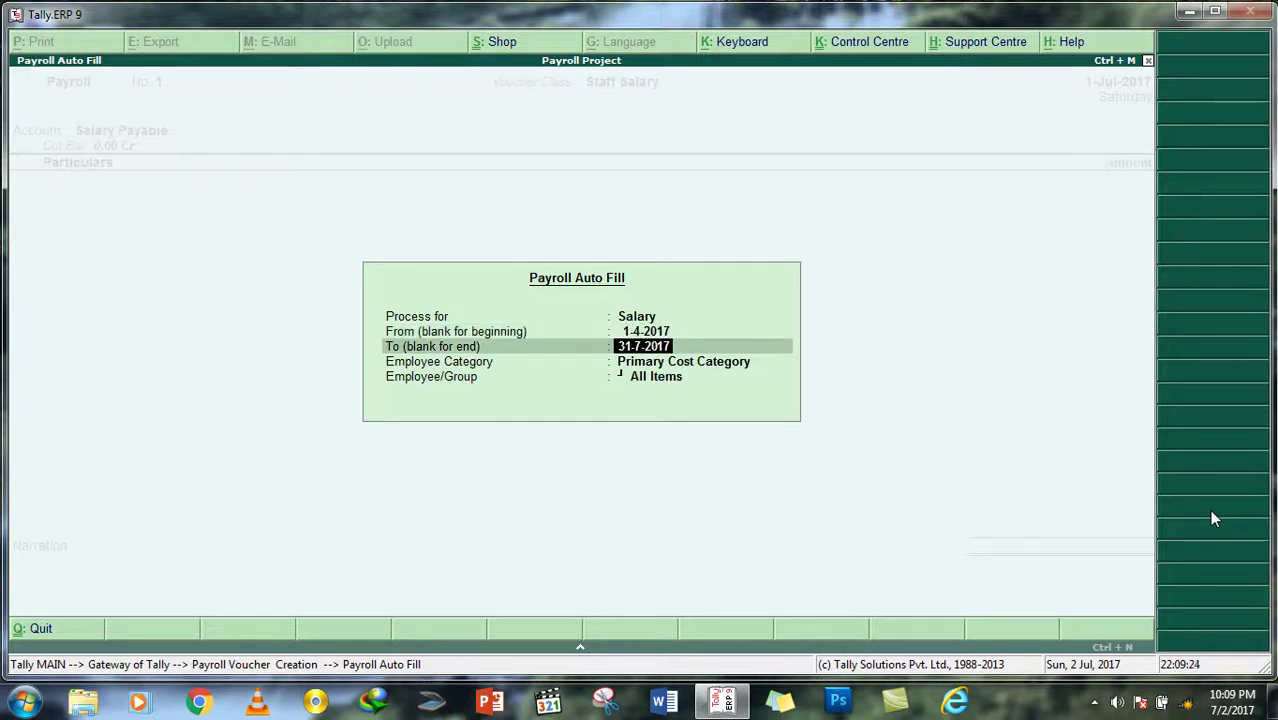
type("1/5/2017")
key("Return")
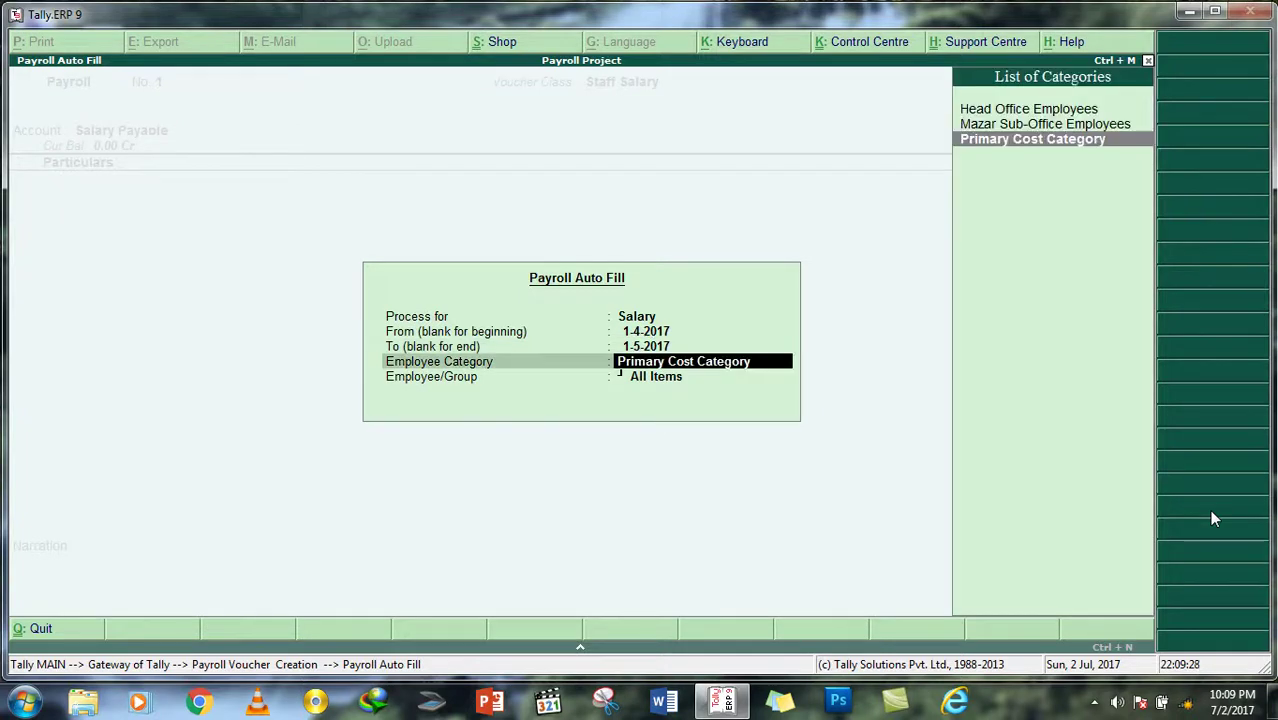
Step: Choose Head Office Employees with all employees and auto-fill the voucher
type("p")
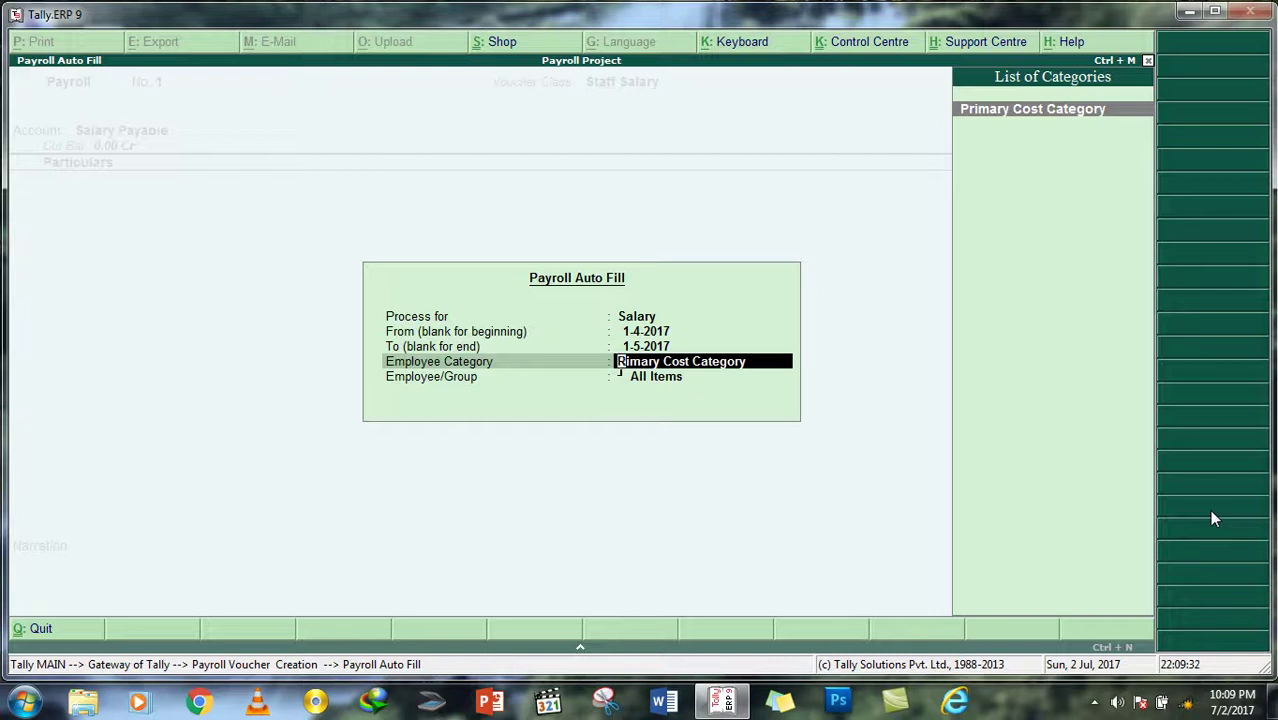
key("Delete")
key("Delete")
key("Delete")
key("Delete")
key("Delete")
key("Delete")
key("Delete")
key("Delete")
key("Delete")
key("Delete")
key("Delete")
key("Delete")
key("Delete")
key("Delete")
key("Delete")
key("Delete")
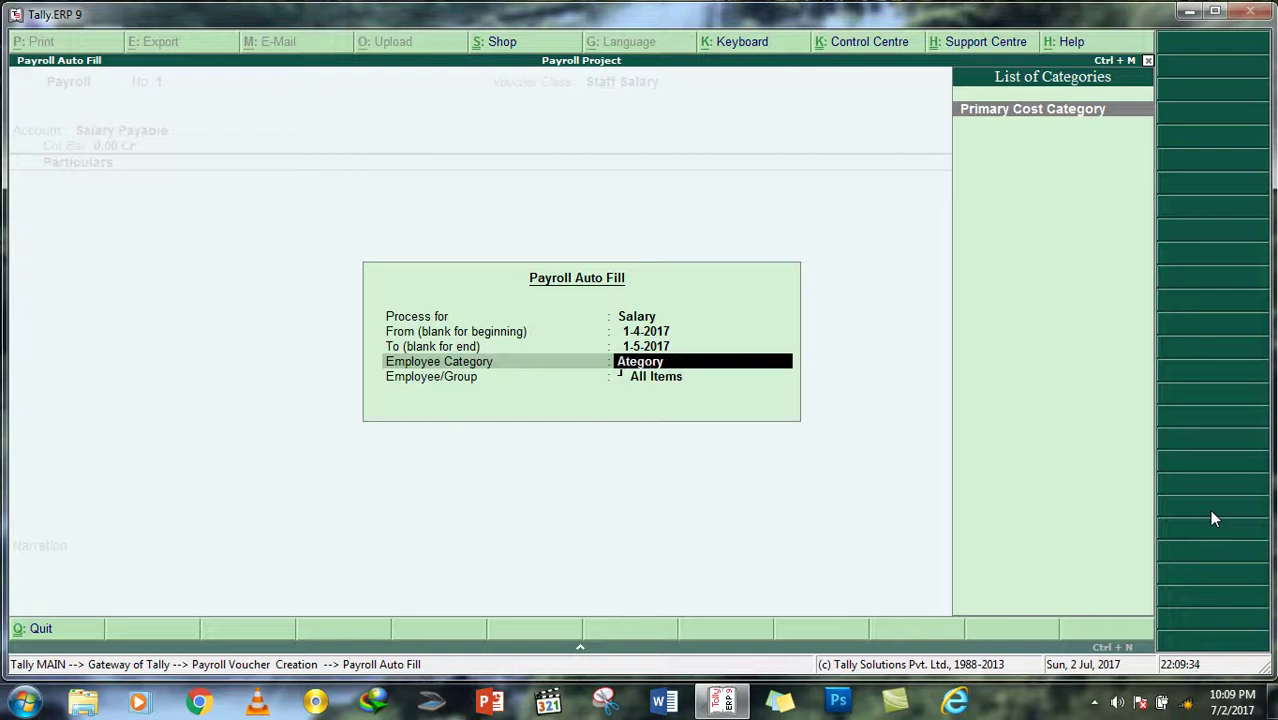
key("Delete")
key("Delete")
key("Delete")
key("Delete")
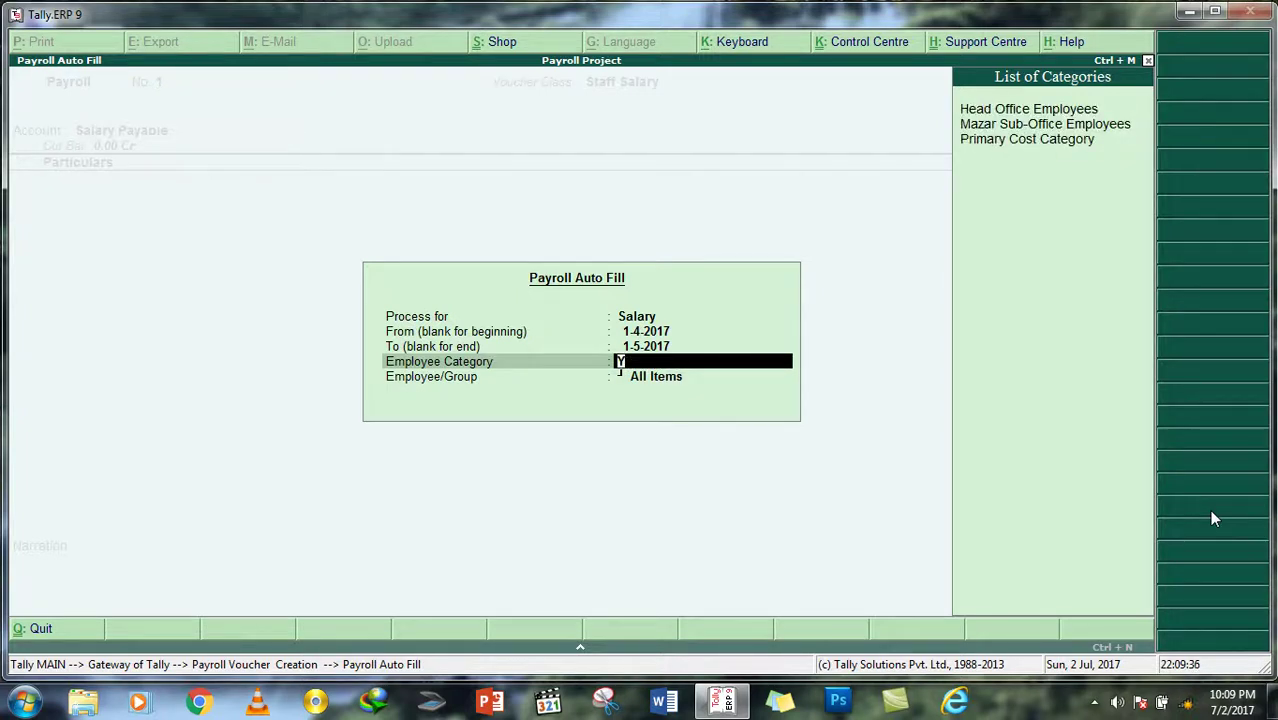
key("Return")
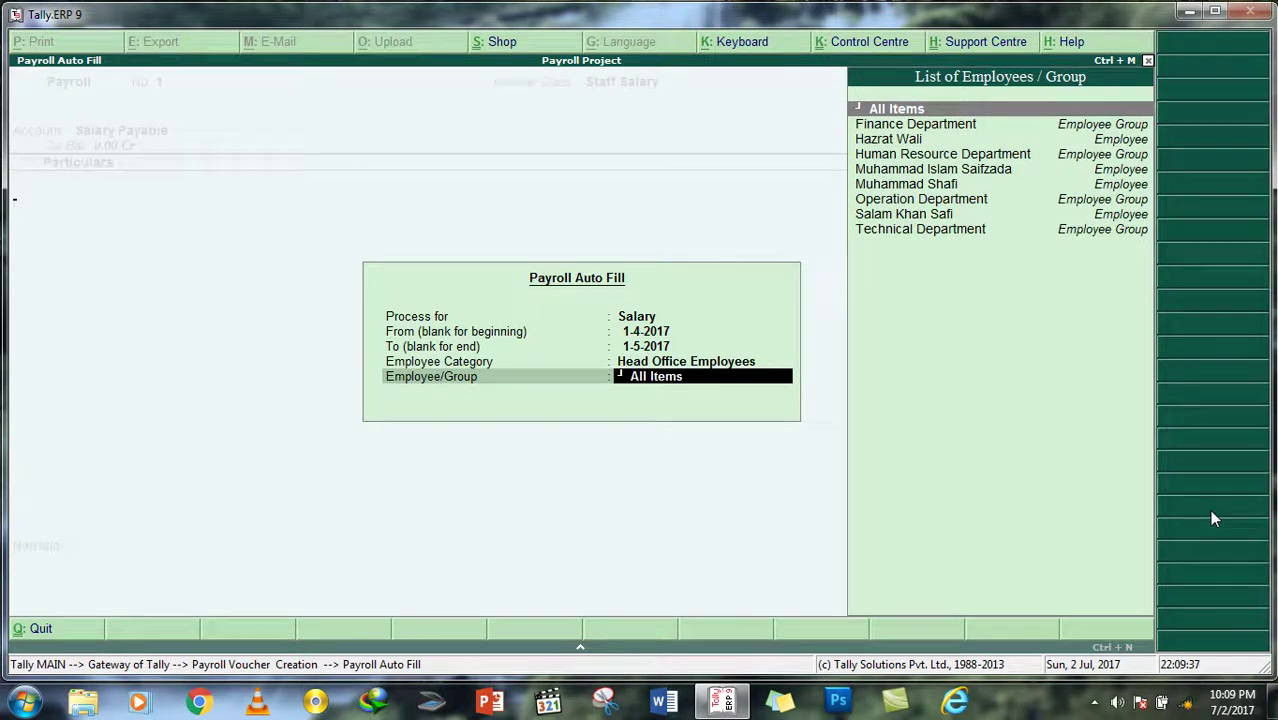
key("Return")
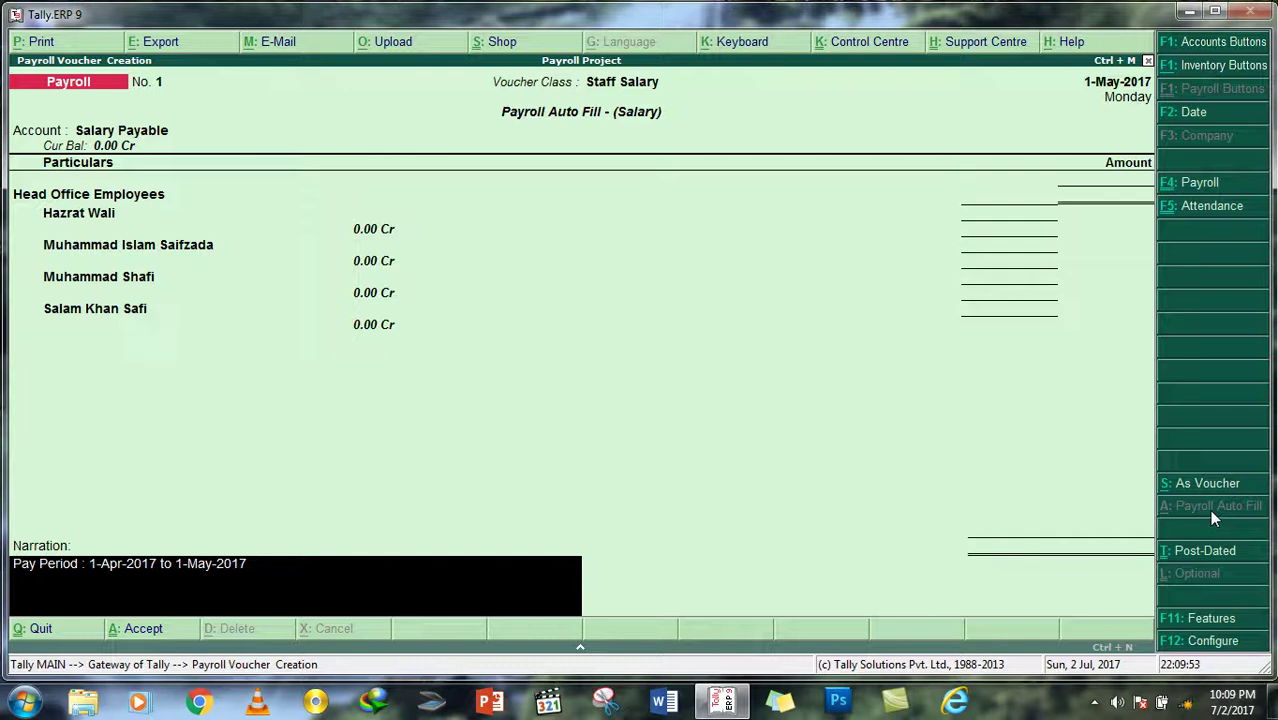
Step: Discard the filled payroll voucher and start a new Attendance voucher
key("Escape")
key("Escape")
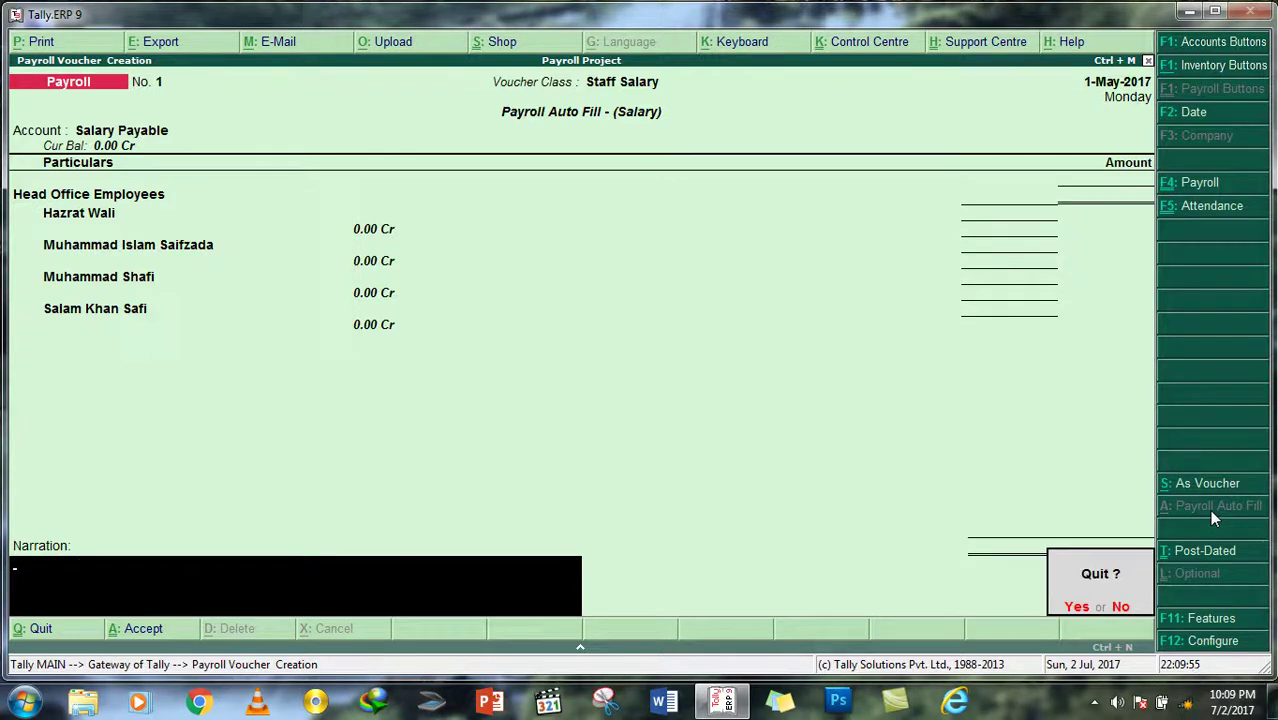
key("y")
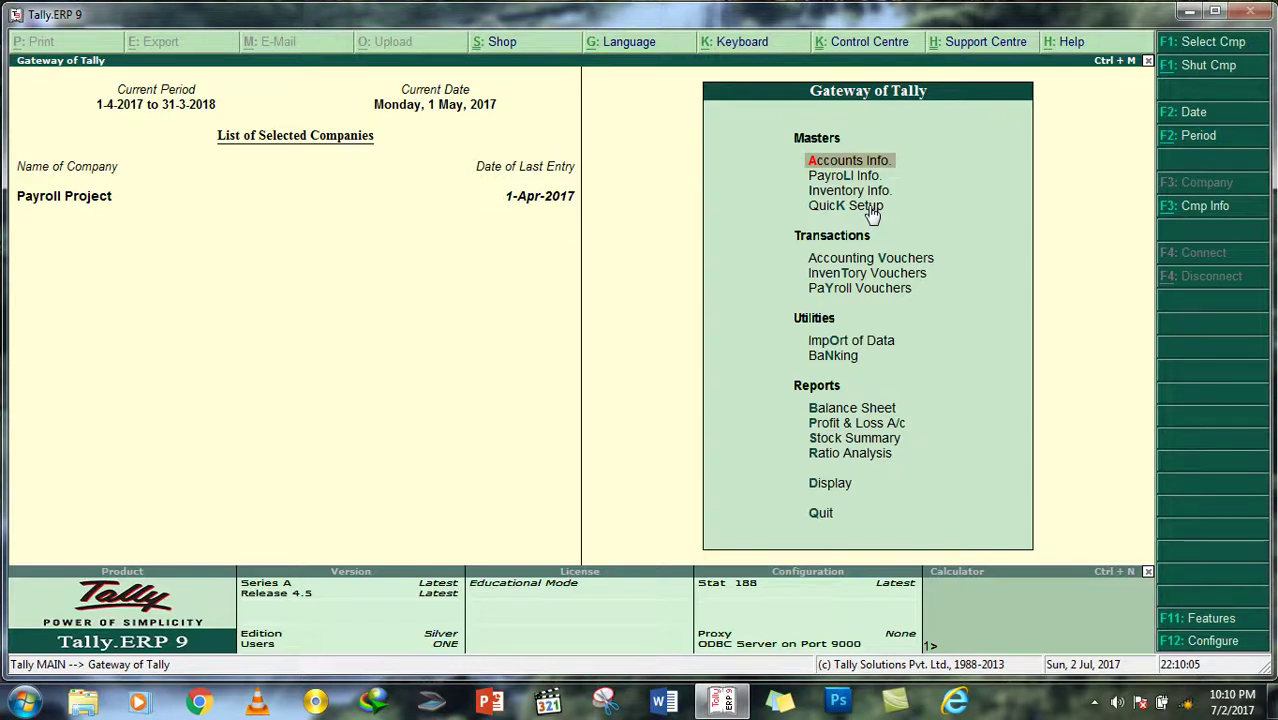
key("Down")
key("Down")
key("Down")
key("Down")
key("Down")
key("Down")
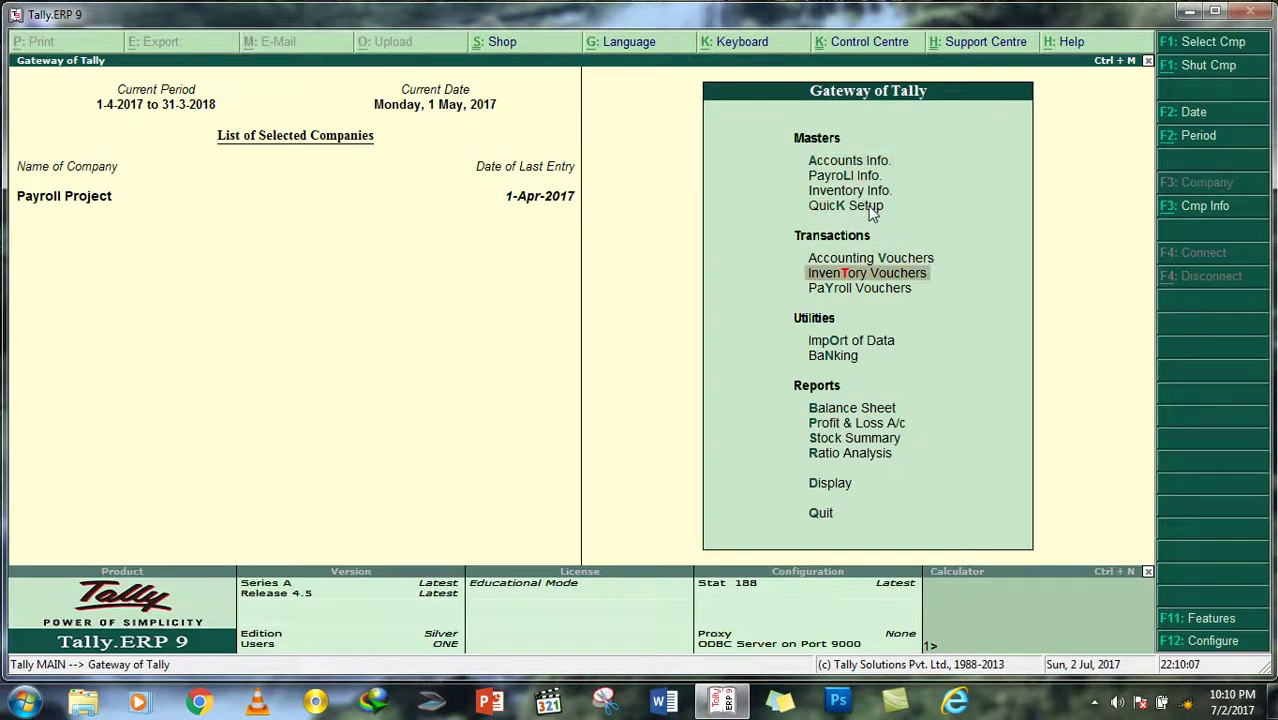
key("Return")
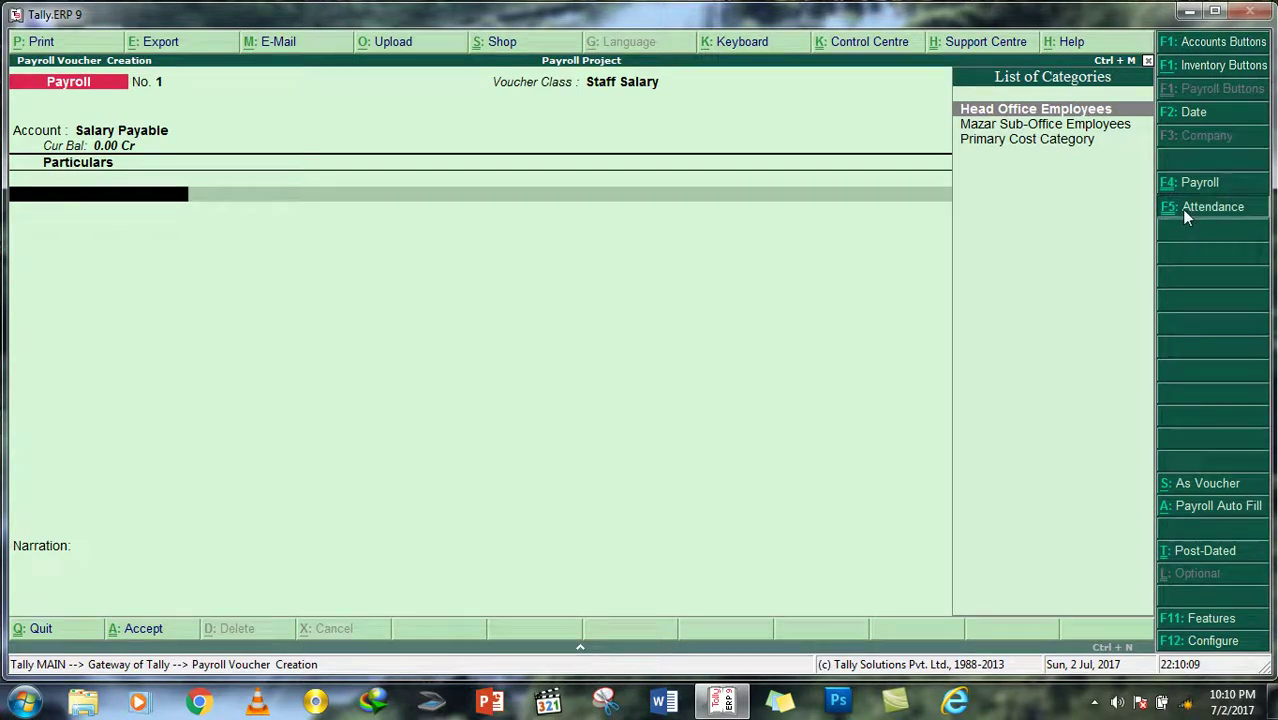
left_click(1181, 209)
Step: Record 30 Present days for the employee
key("Down")
key("Up")
key("Return")
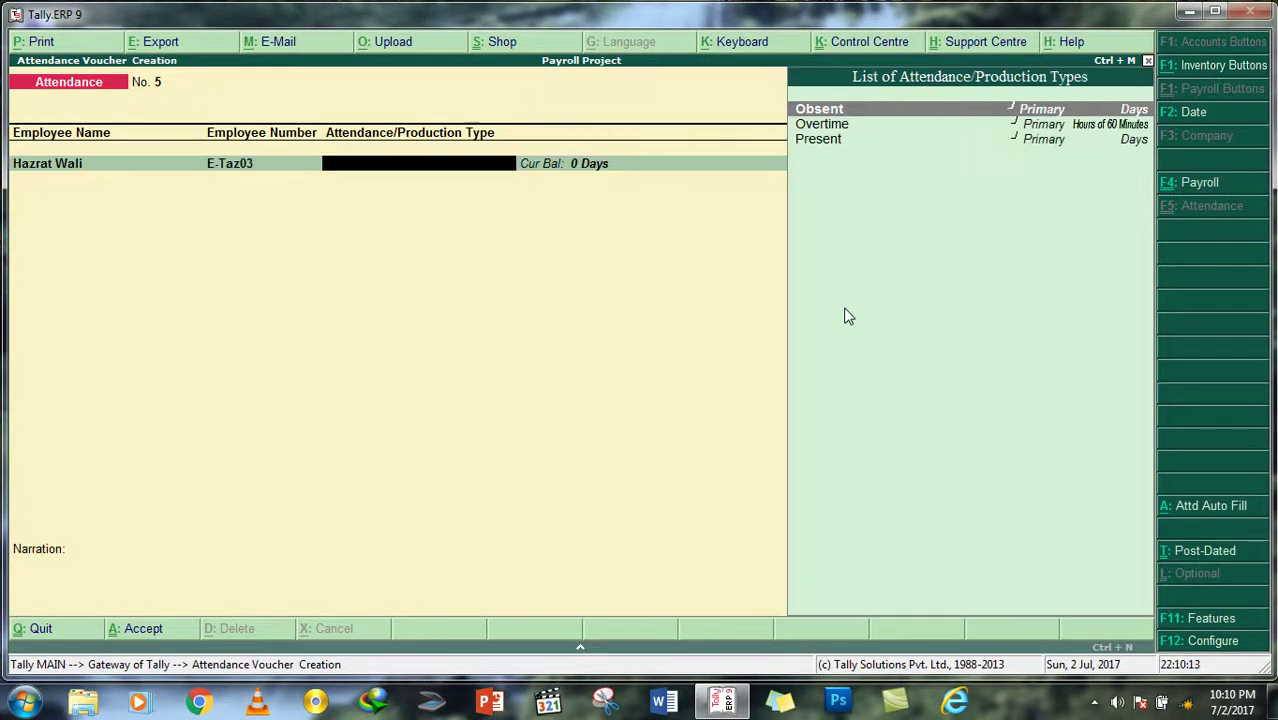
key("Down")
key("Down")
key("Return")
type("30")
key("Return")
Step: Add an Obsent row of 0 days for the same employee
key("Return")
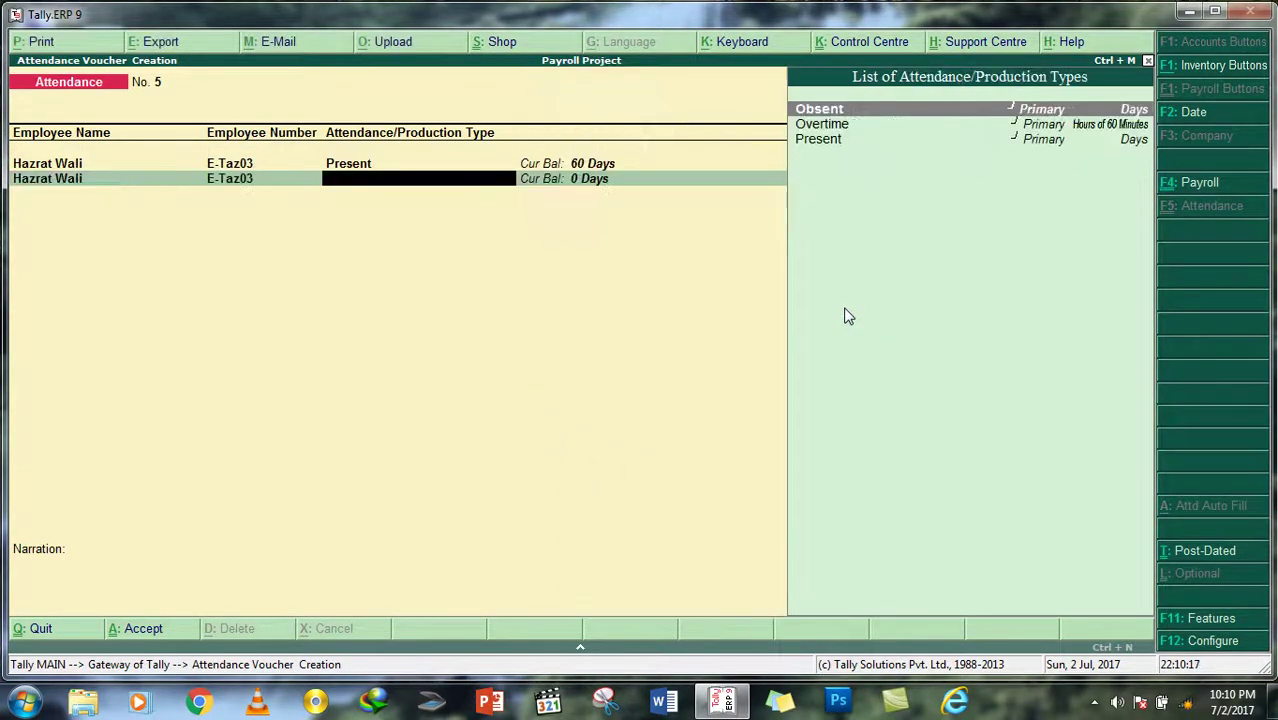
key("Down")
key("Up")
key("Return")
type("1")
key("Return")
key("Down")
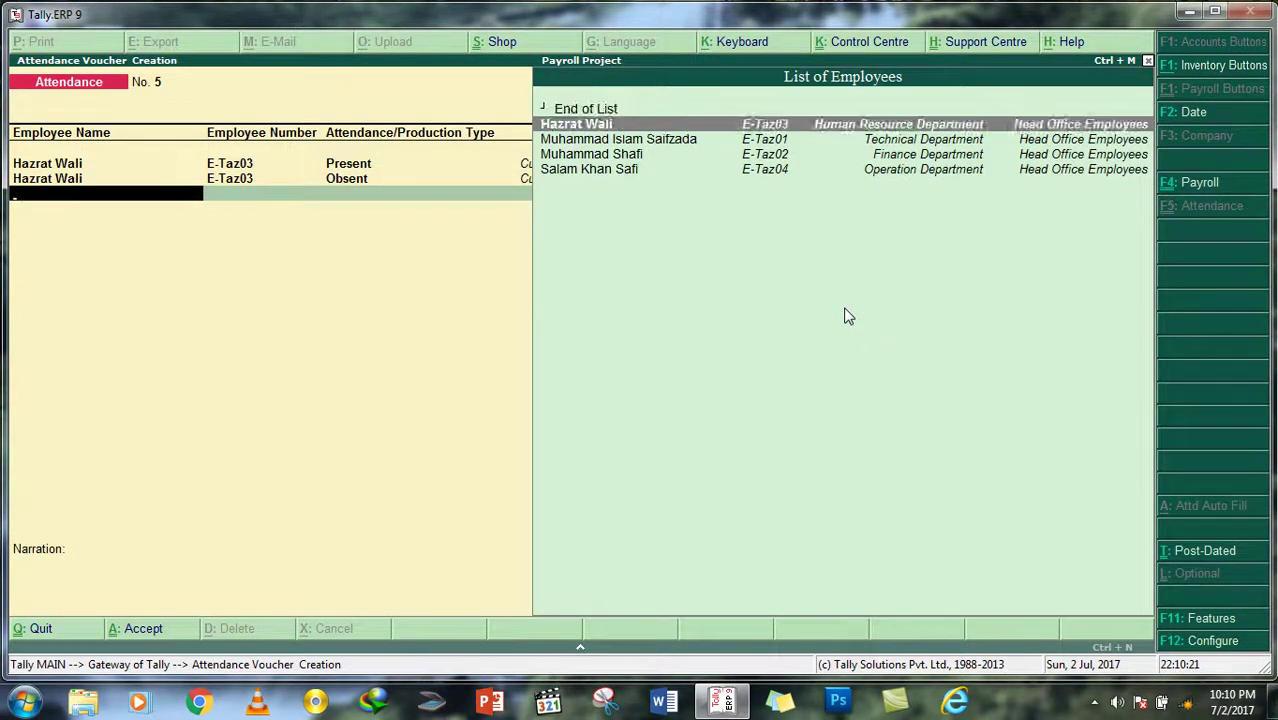
key("Return")
Step: Add 30 hours of Overtime and save the attendance voucher as No. 5
key("Down")
key("Up")
key("Down")
key("Return")
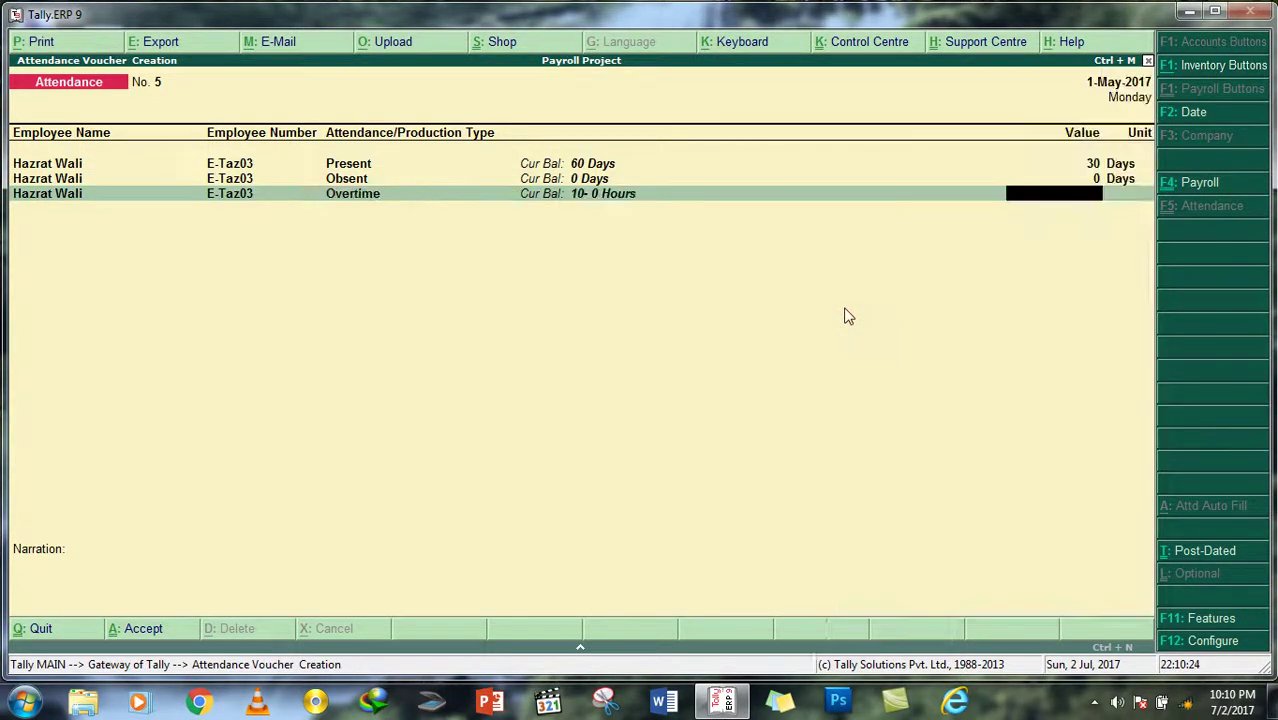
type("30")
key("Return")
key("Return")
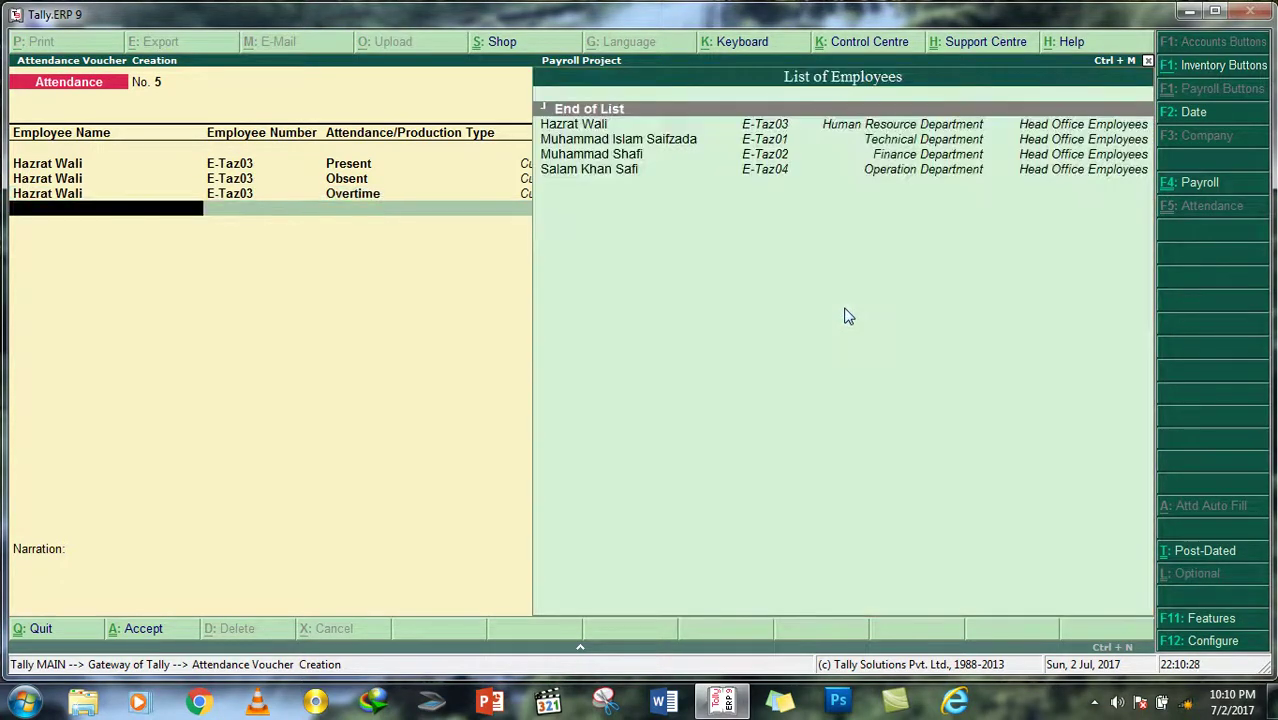
key("Return")
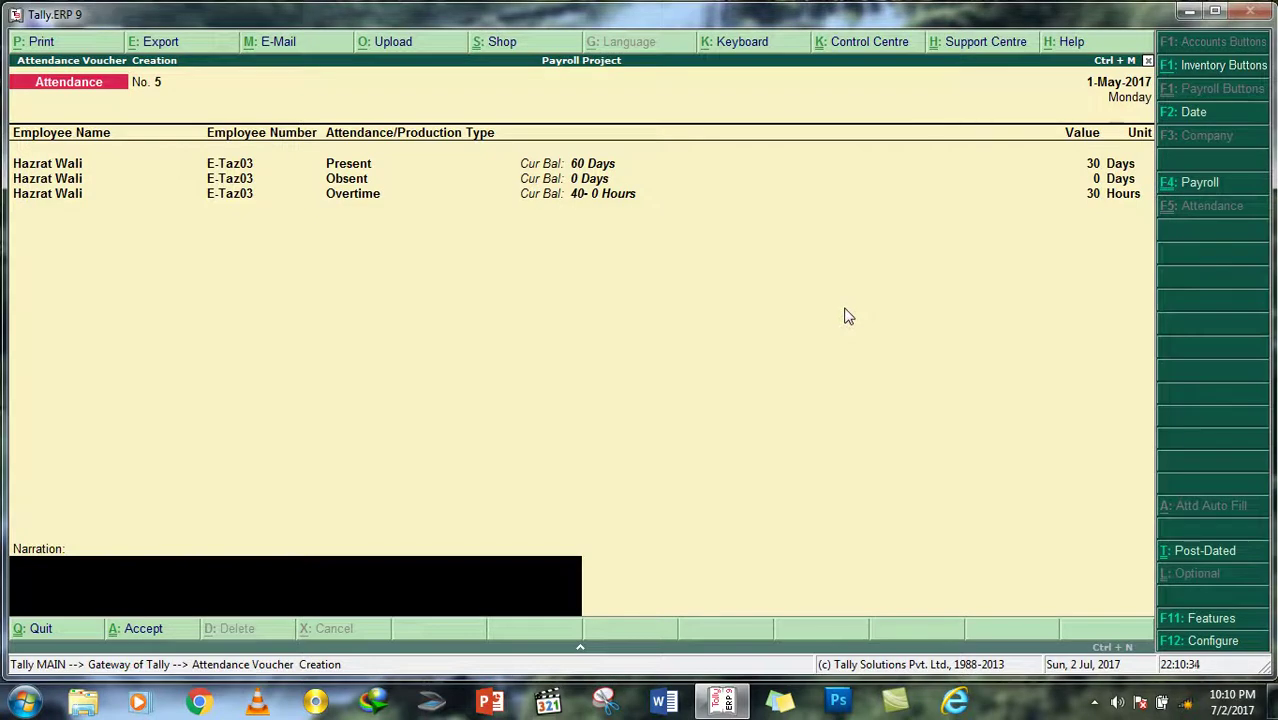
key("Return")
key("Return")
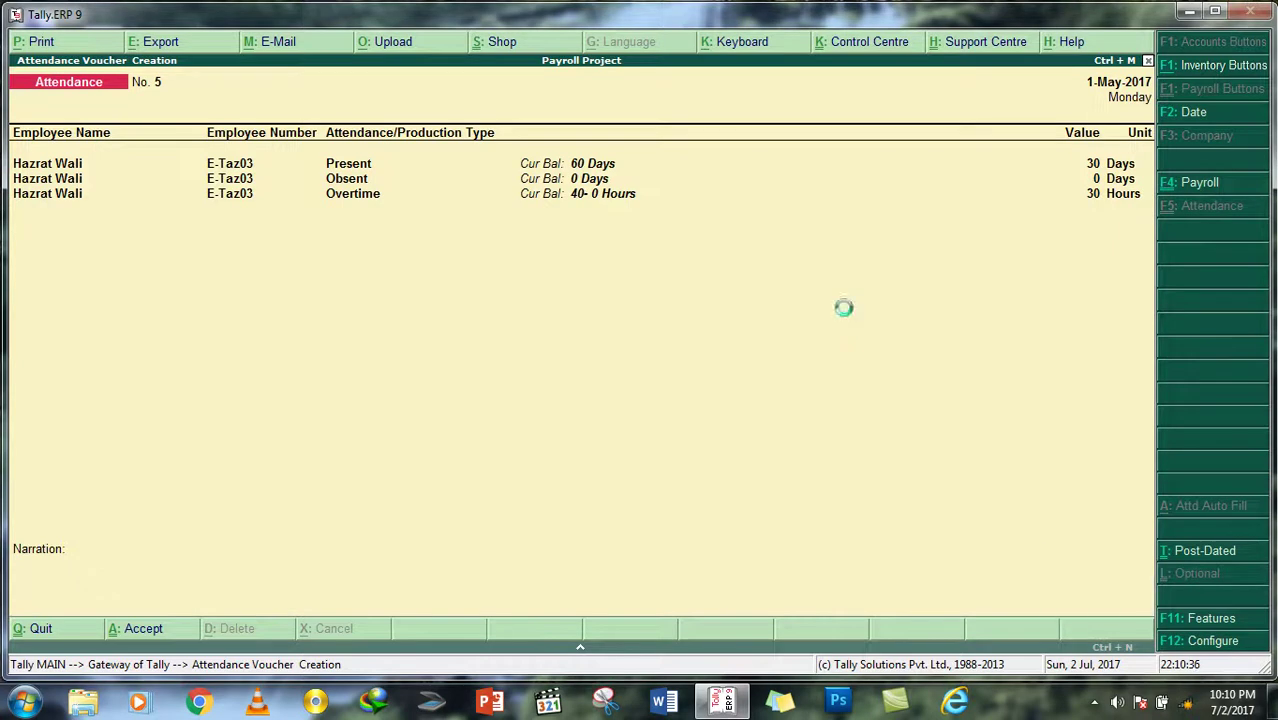
Step: Start a Staff Salary payroll voucher with Payroll Auto Fill processing Salary
left_click(1199, 182)
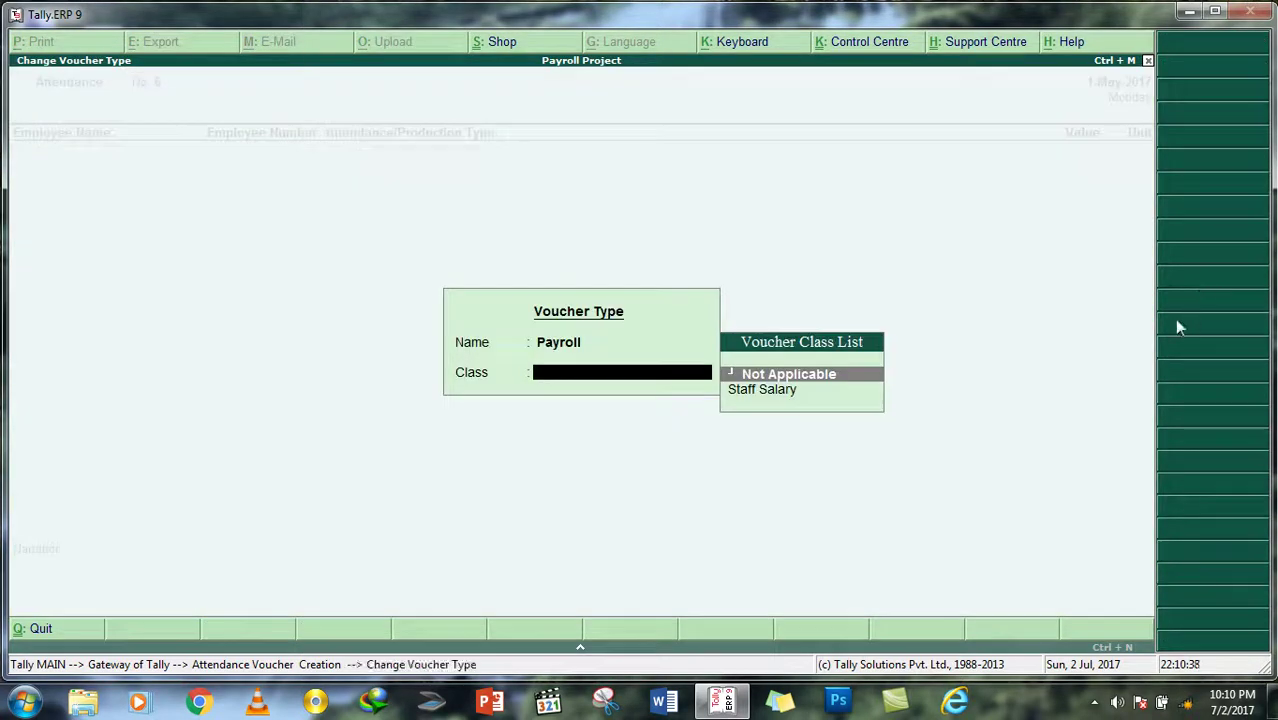
left_click(817, 391)
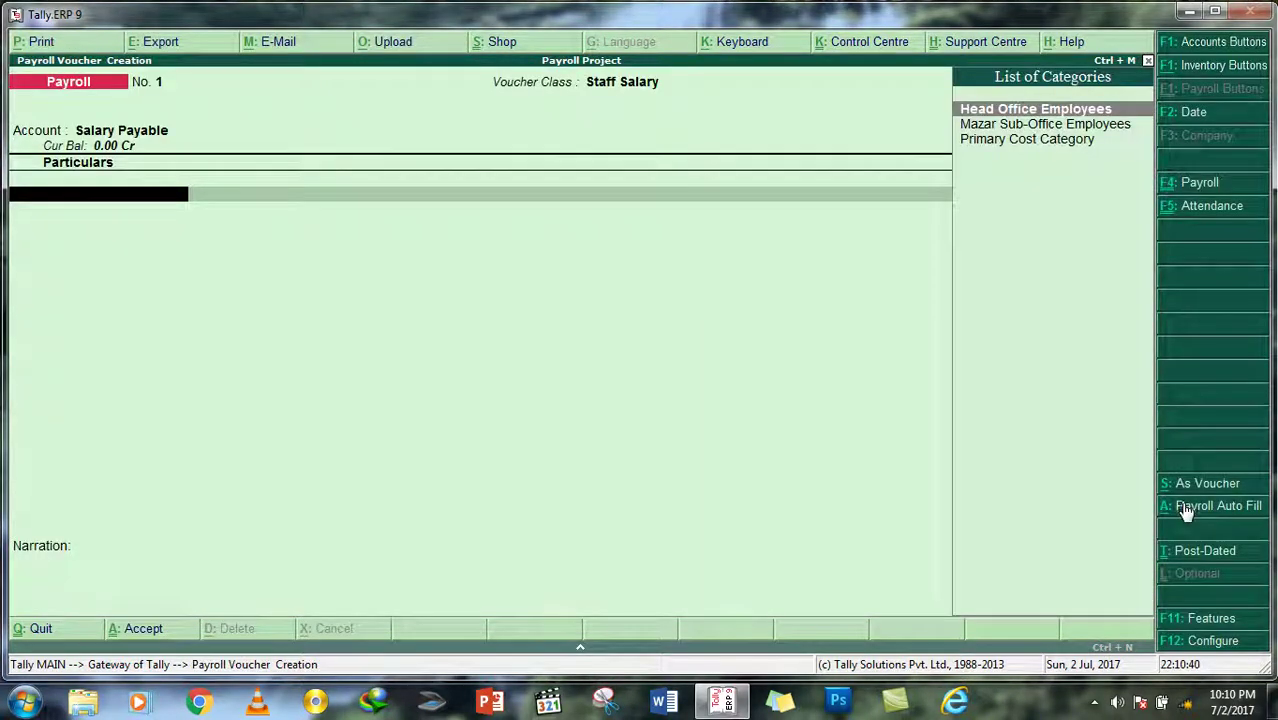
left_click(1185, 512)
key("Down")
key("Return")
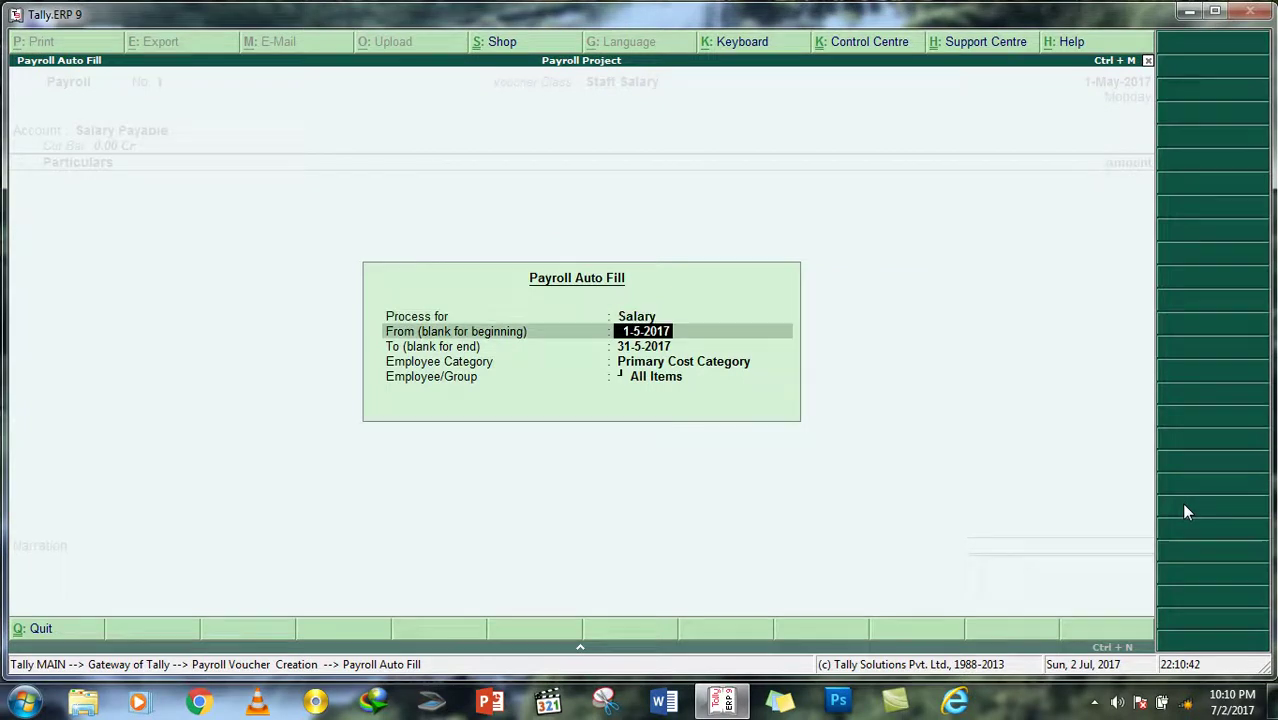
Step: Auto-fill 1-5-2017 to 31-5-2017 for the single Head Office employee
key("Delete")
key("Delete")
key("Delete")
key("Delete")
key("Delete")
key("Delete")
key("Delete")
key("Delete")
type("1/5/2017")
key("Return")
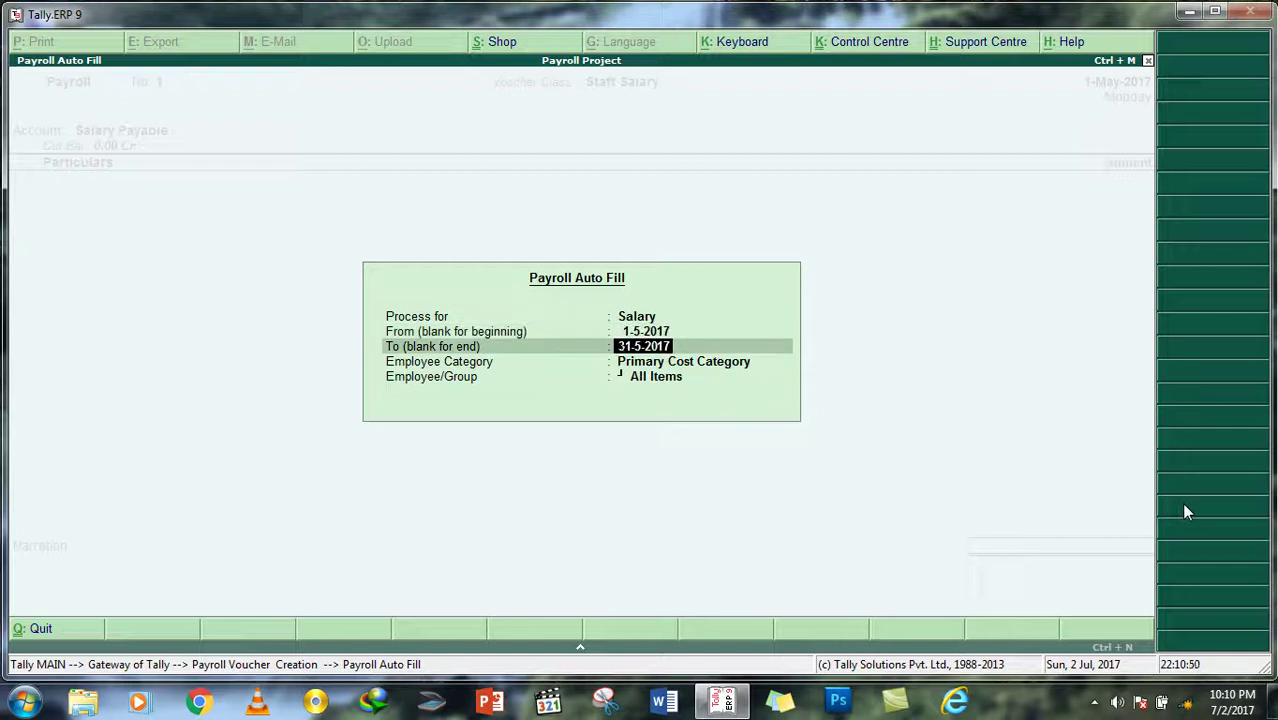
key("Return")
key("Up")
key("Up")
key("Return")
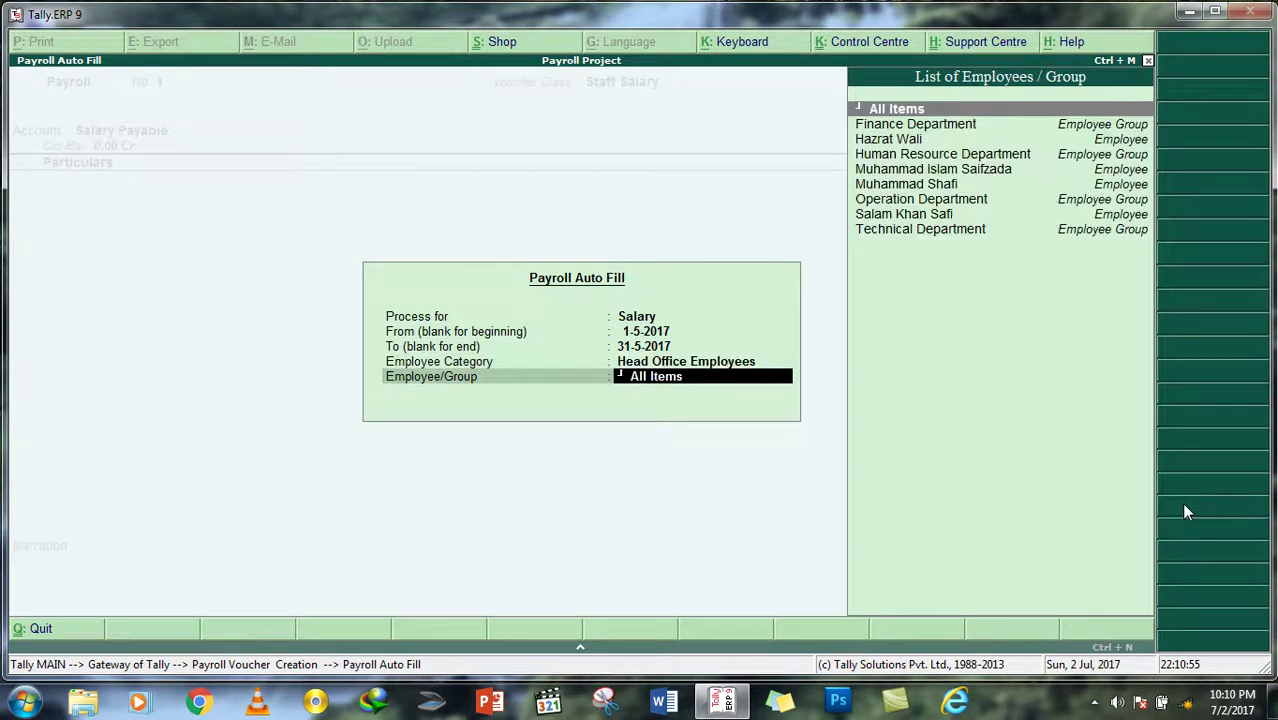
key("Down")
key("Down")
key("Return")
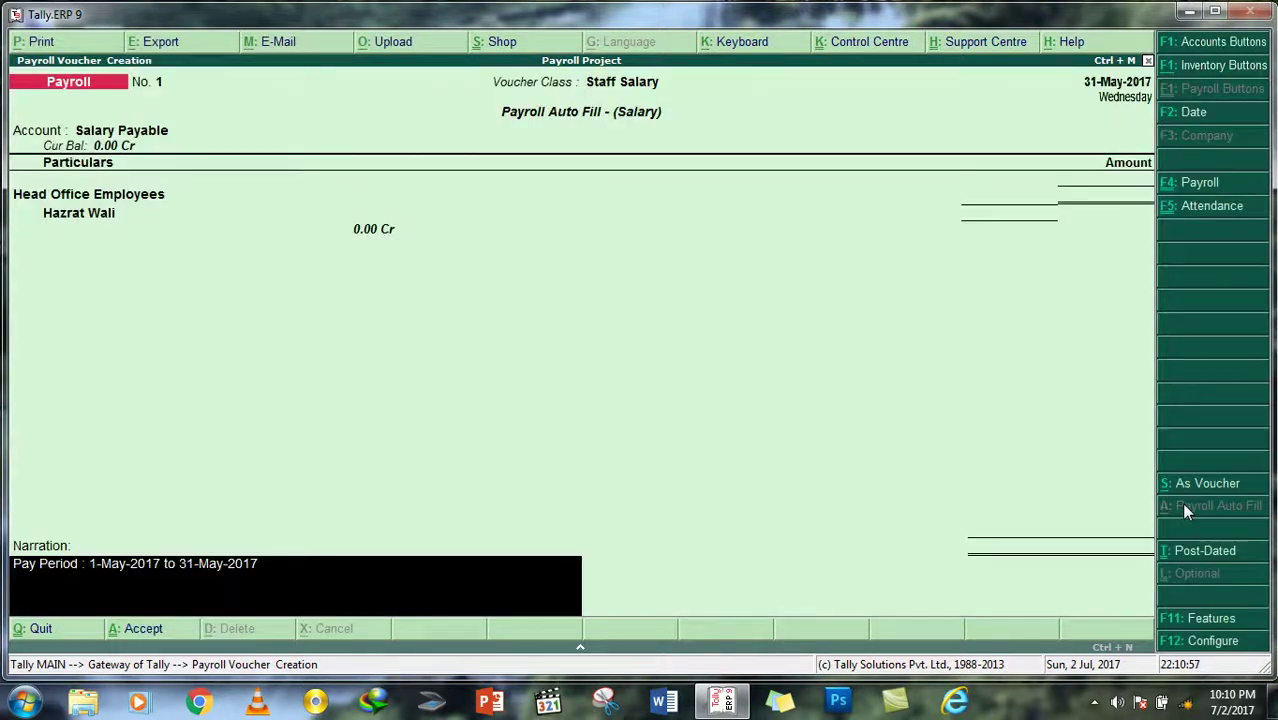